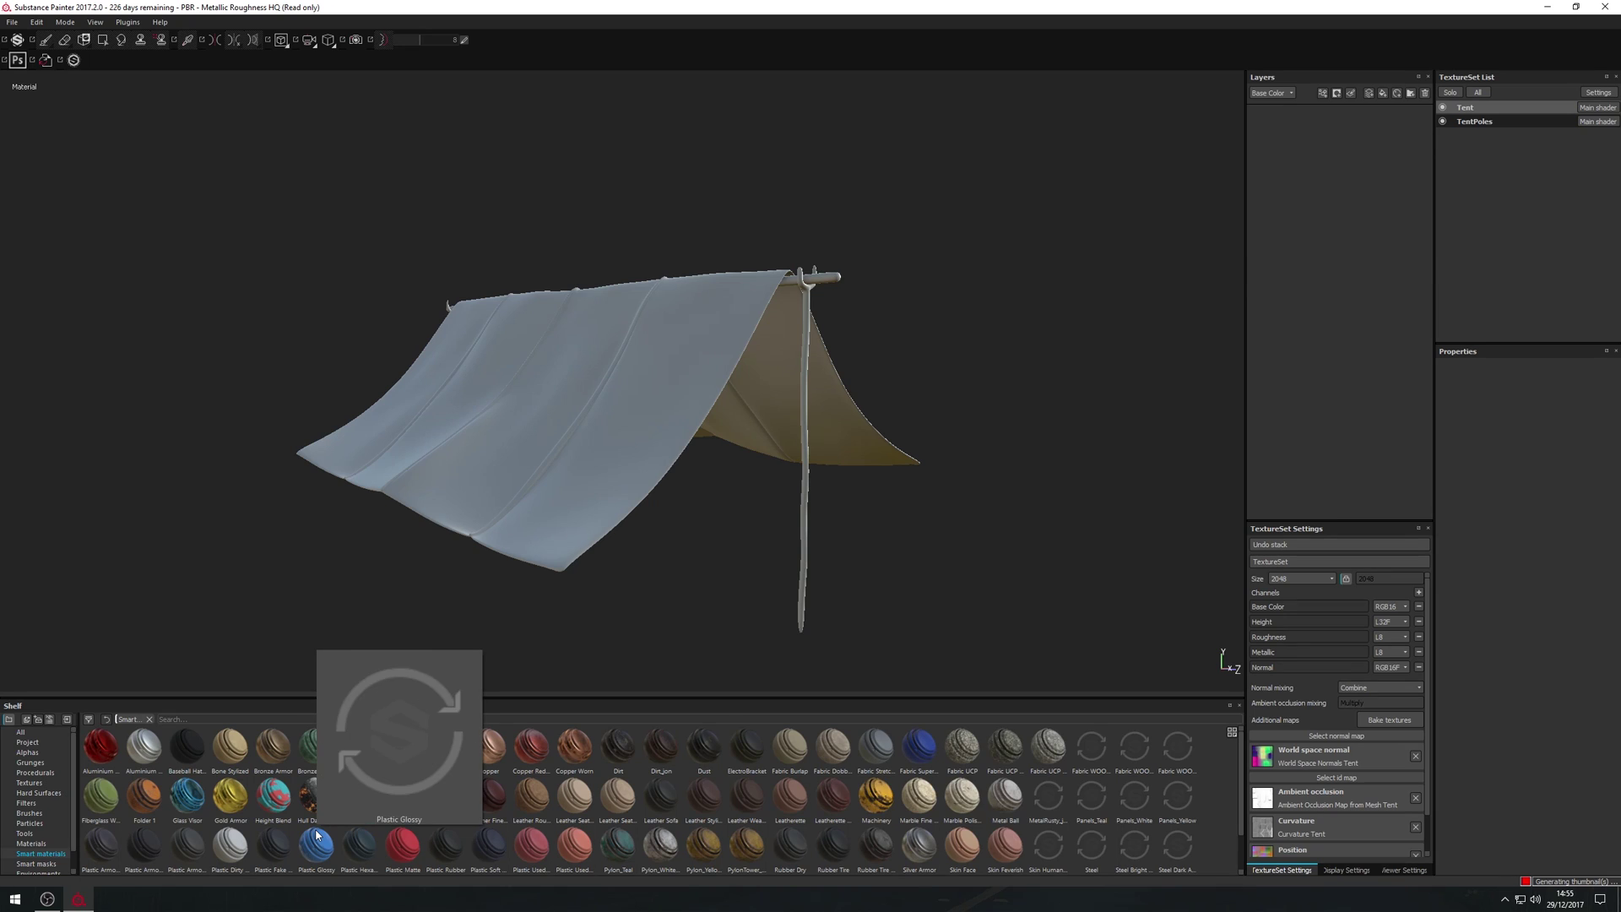
- Preview the fabric smart materials and the base materials in the shelf for options suited to the tent
mouse_move(791, 798)
scroll(879, 795, "down", 1)
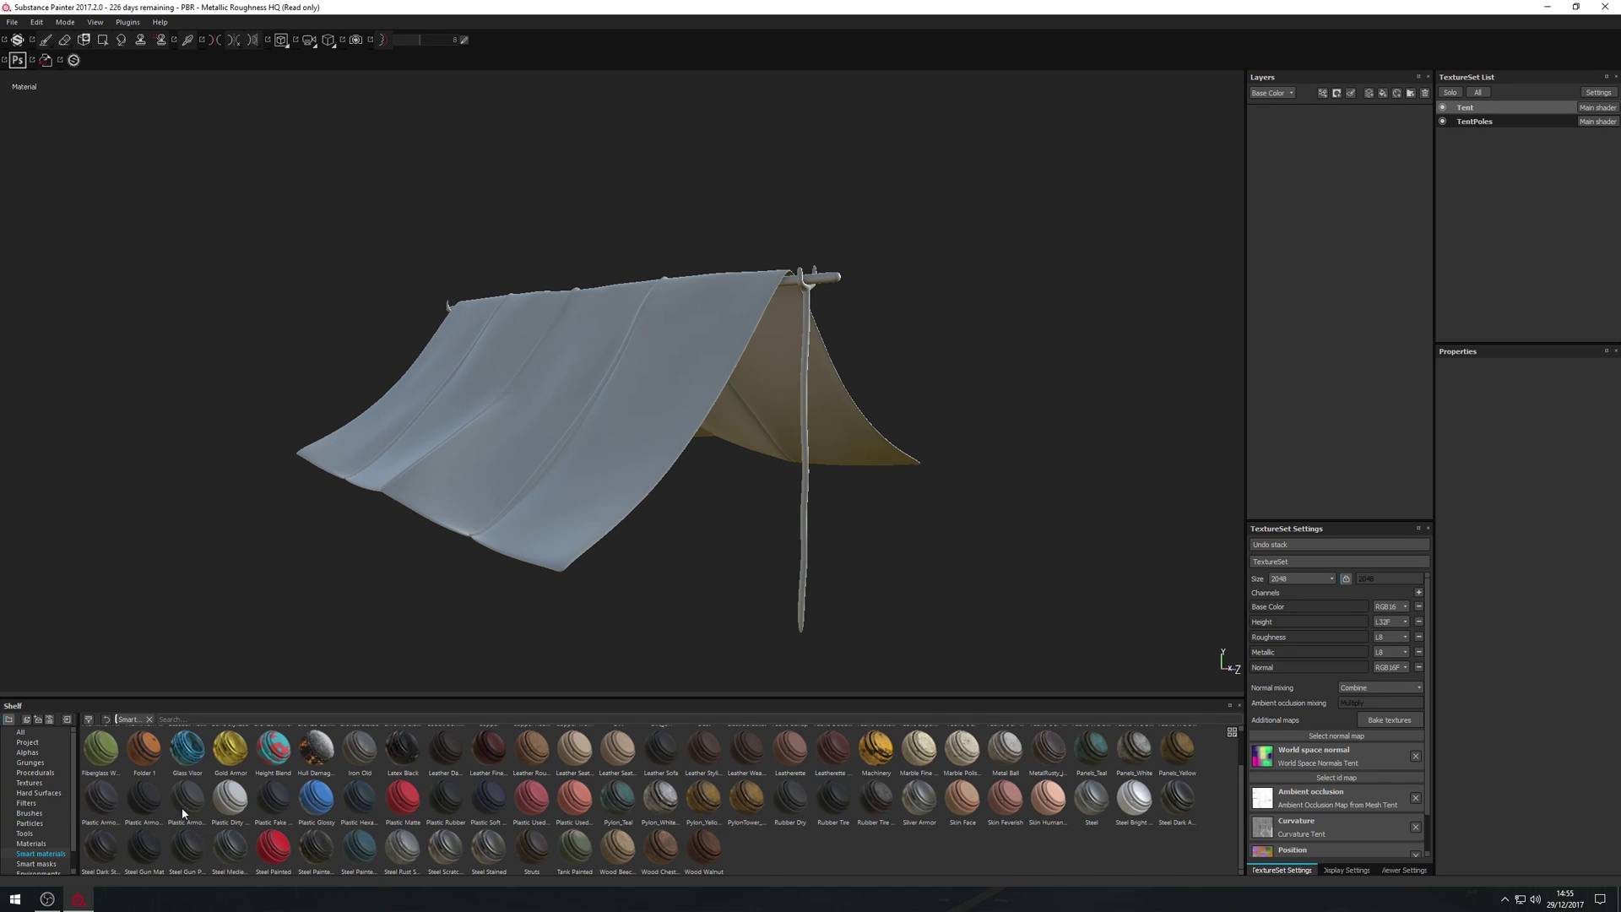
scroll(187, 812, "up", 1)
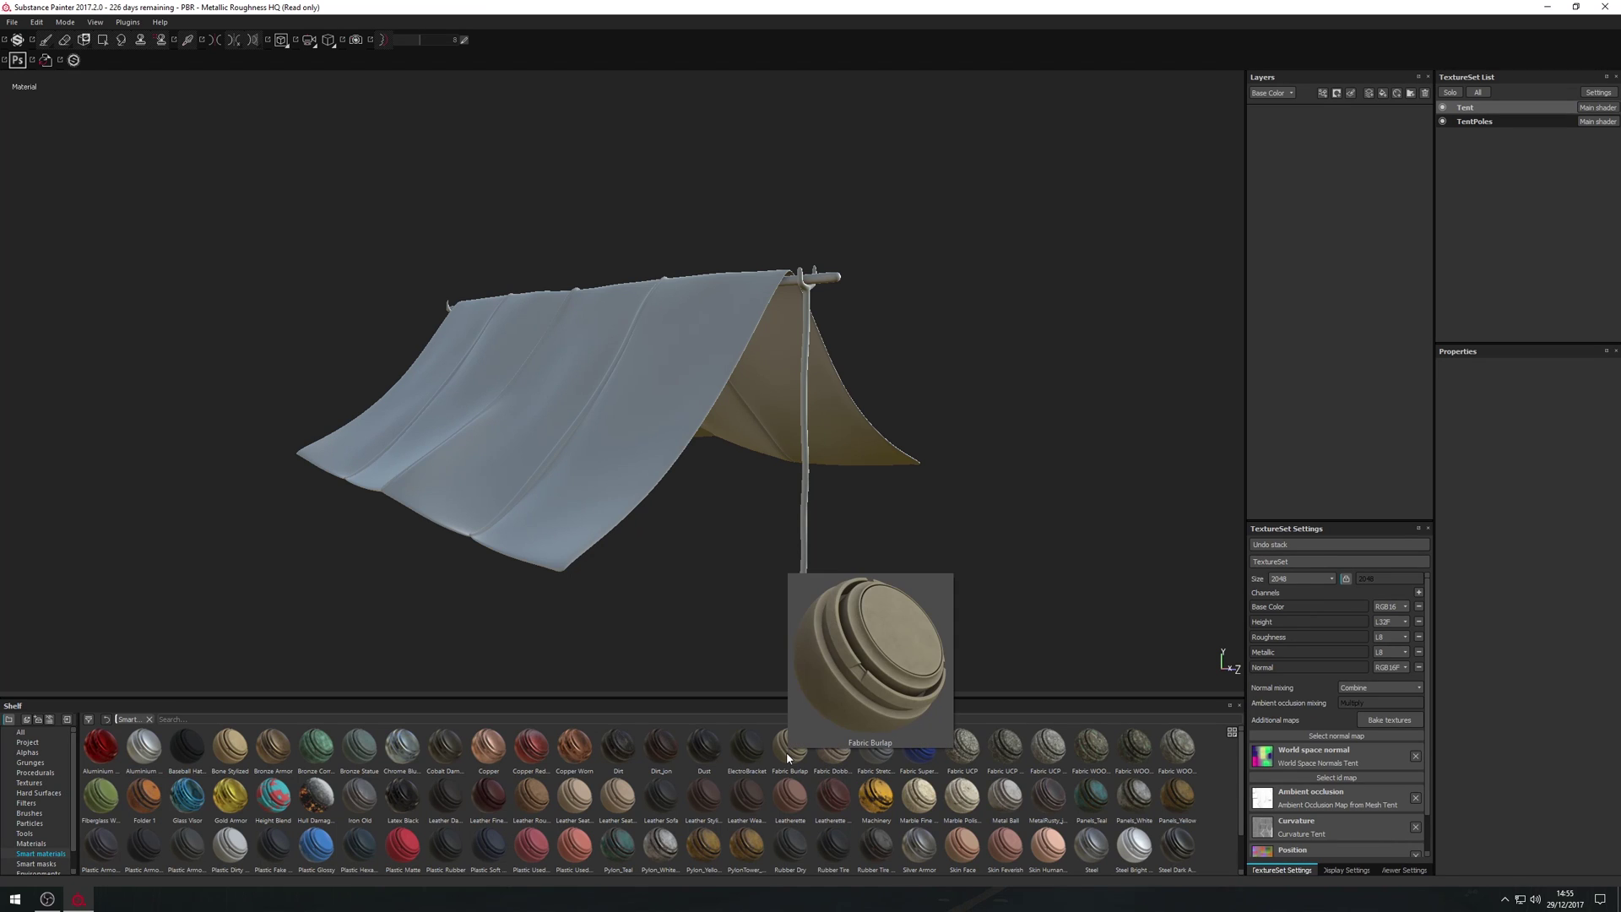
mouse_move(836, 754)
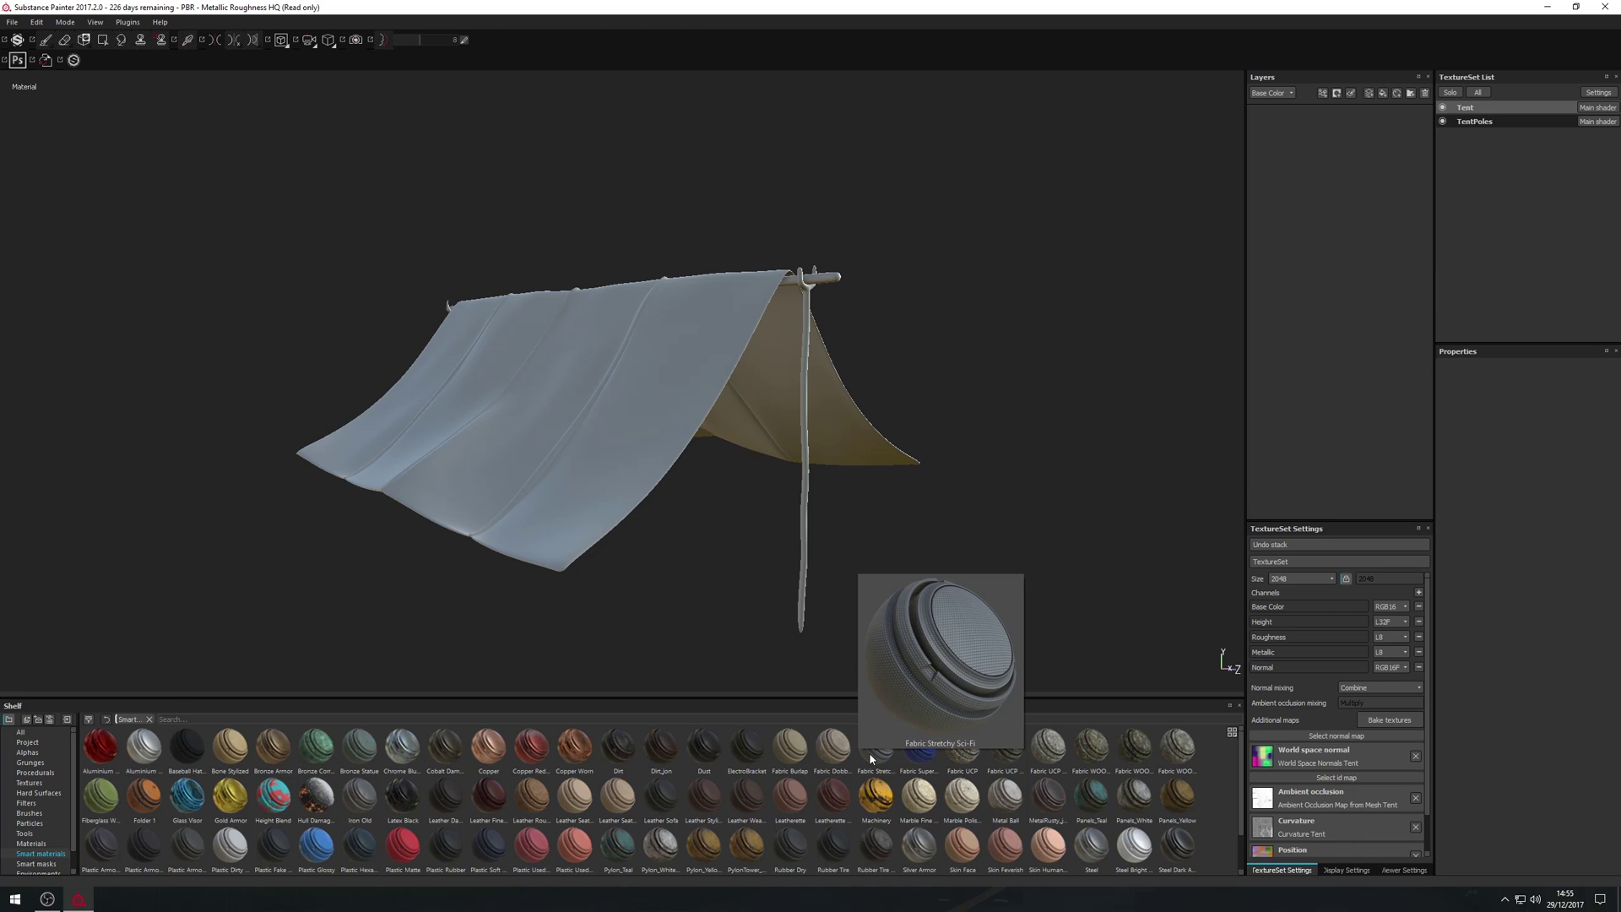
mouse_move(1094, 752)
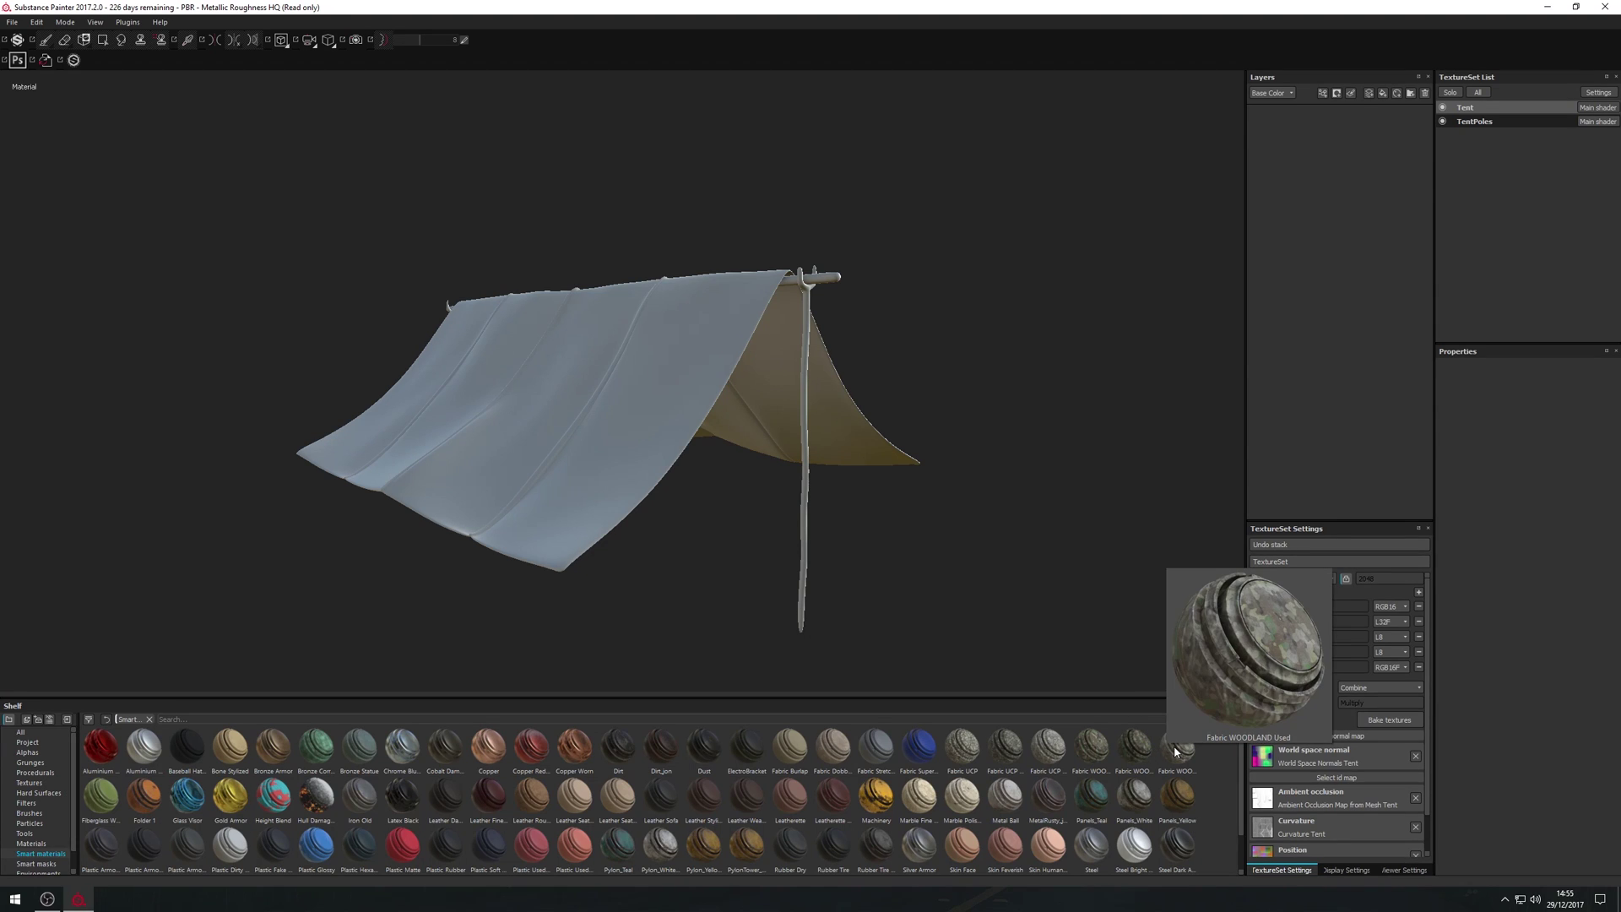
mouse_move(1020, 763)
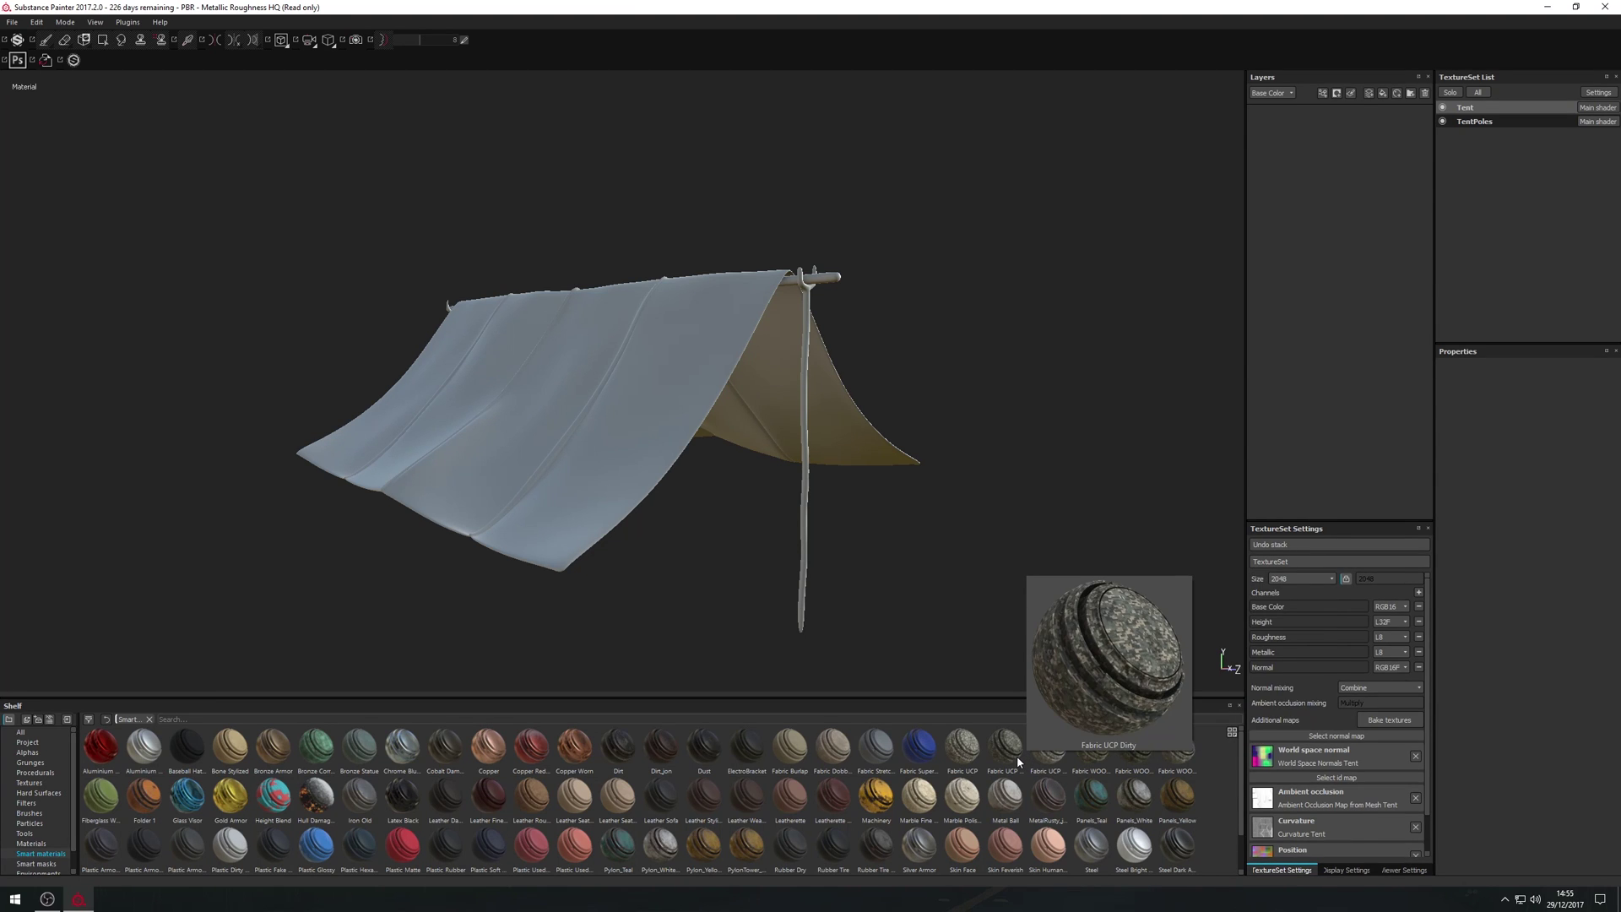
mouse_move(973, 754)
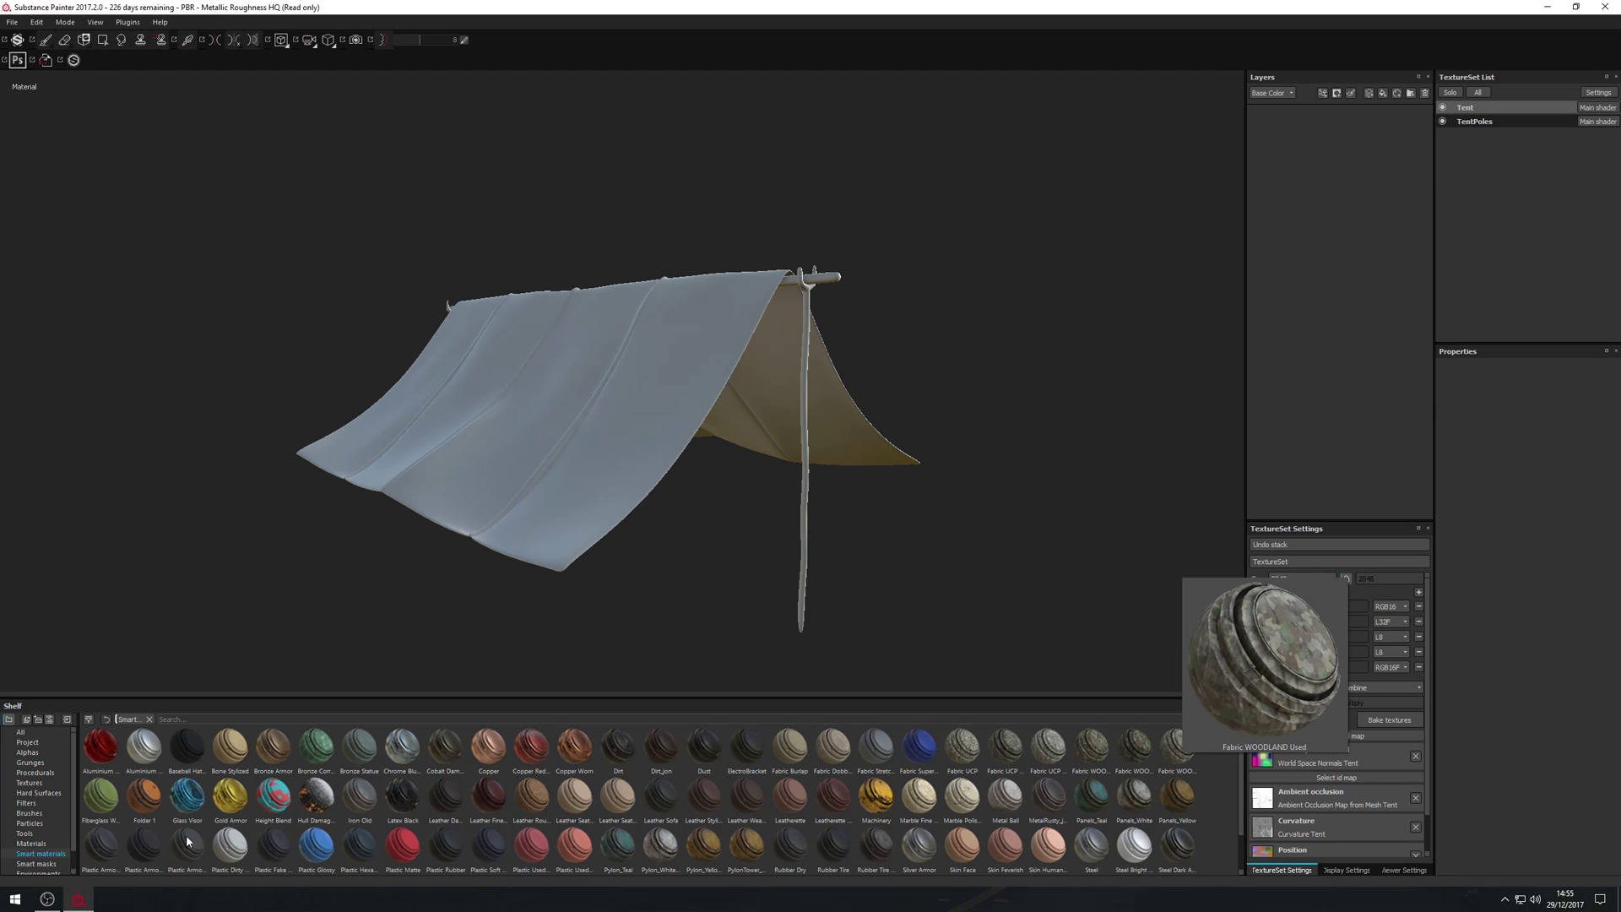
left_click(31, 844)
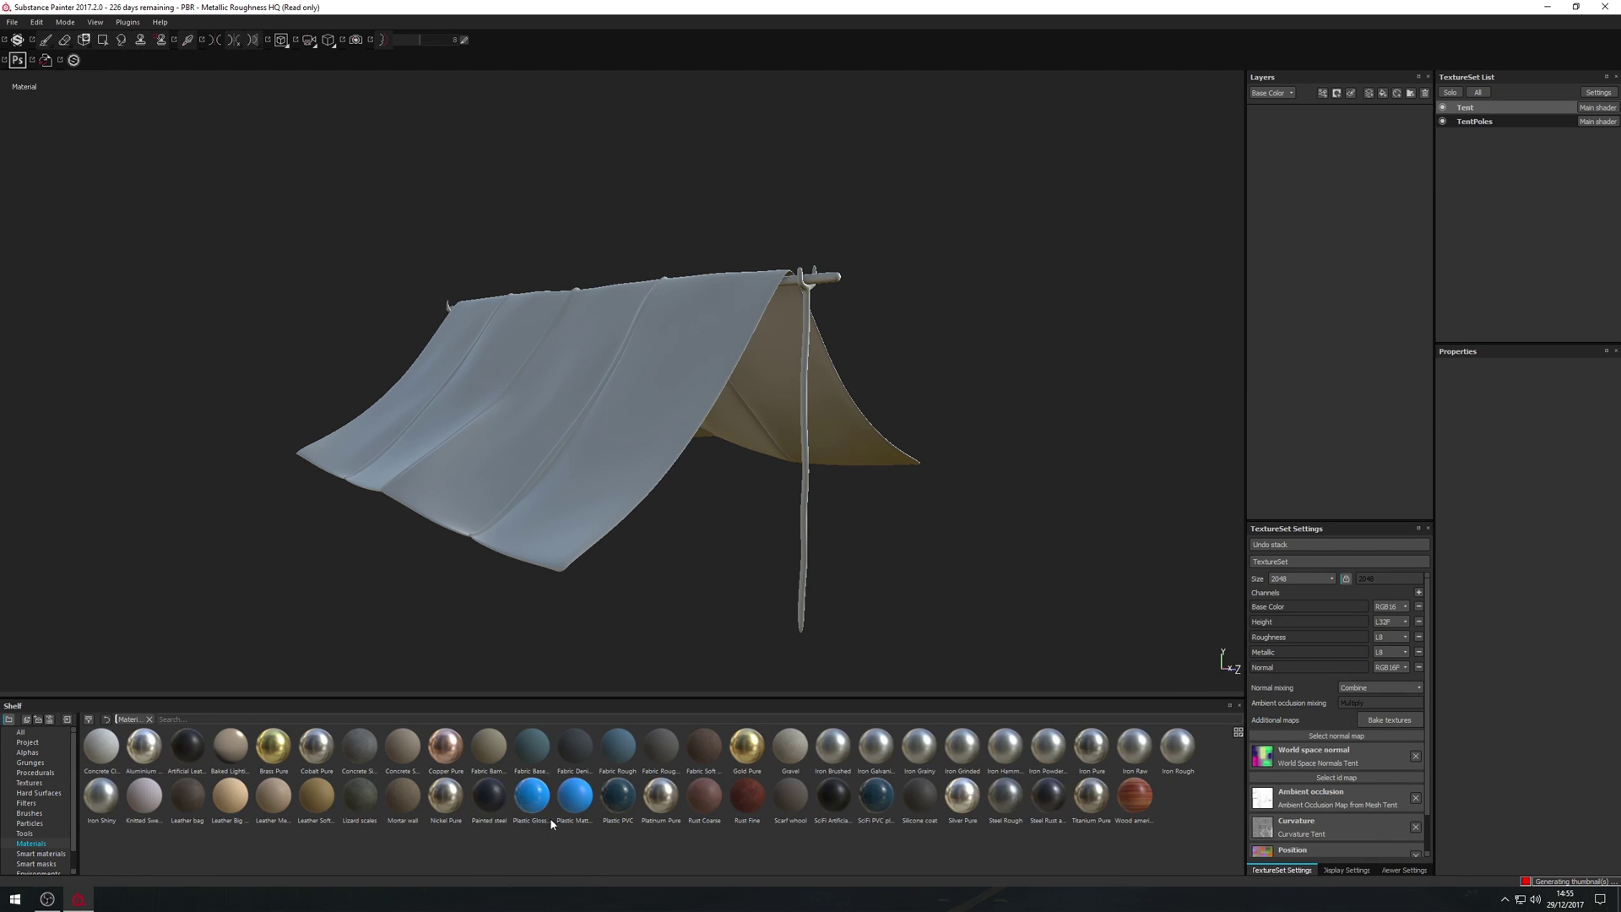
mouse_move(487, 763)
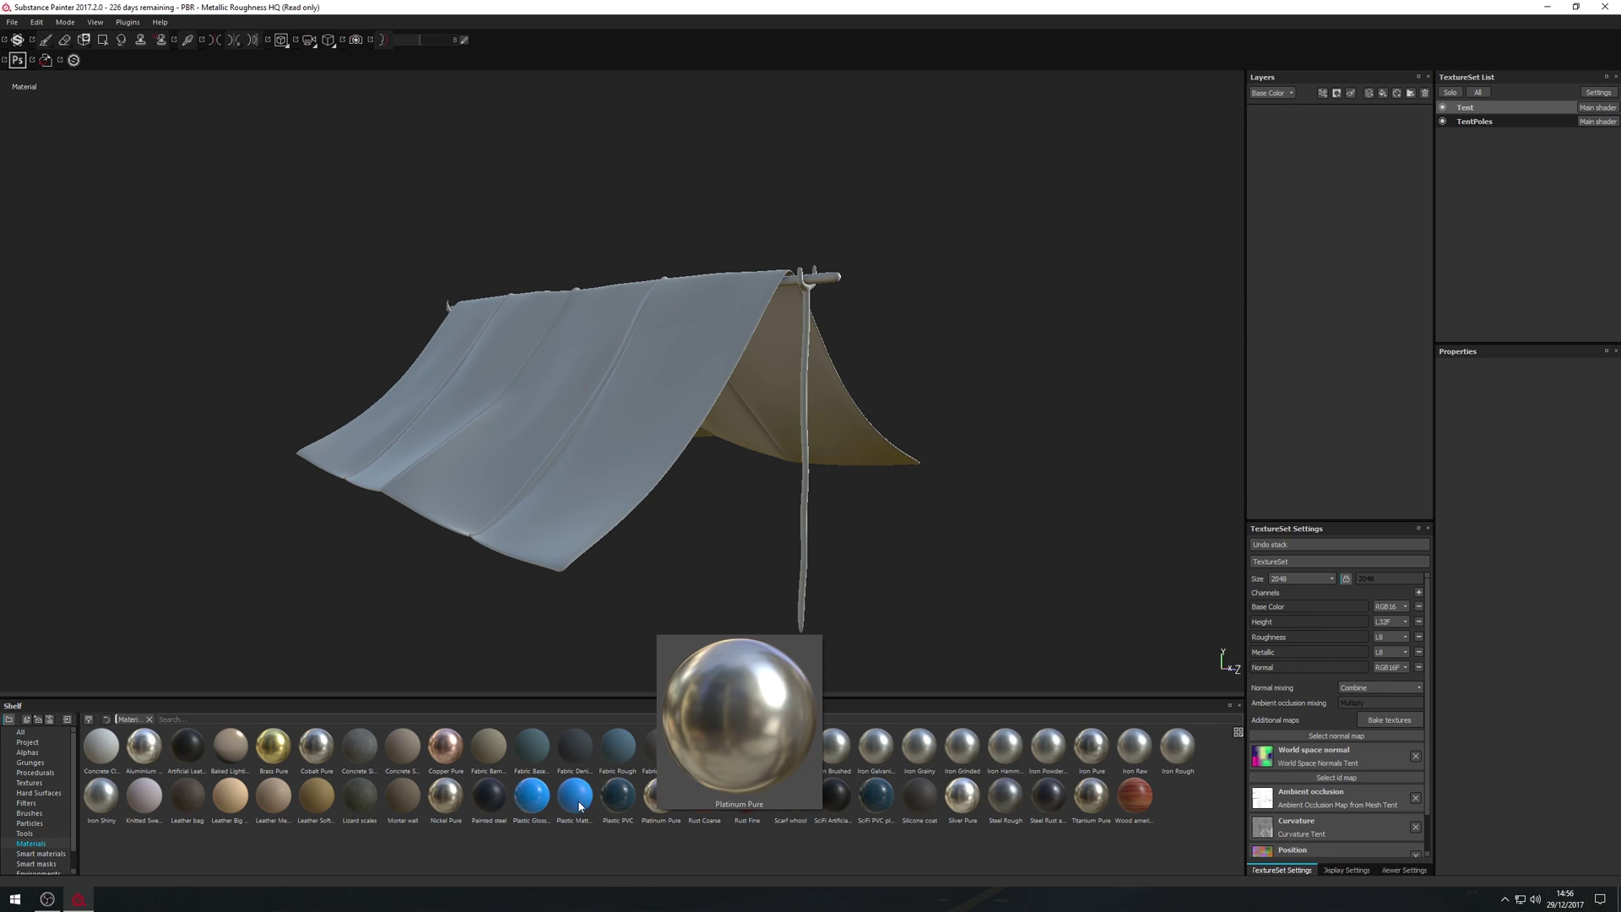
- Return to the smart materials and compare the previews of the fabric options, including Fabric Dobby Aged and Fabric Super Hero
left_click(41, 853)
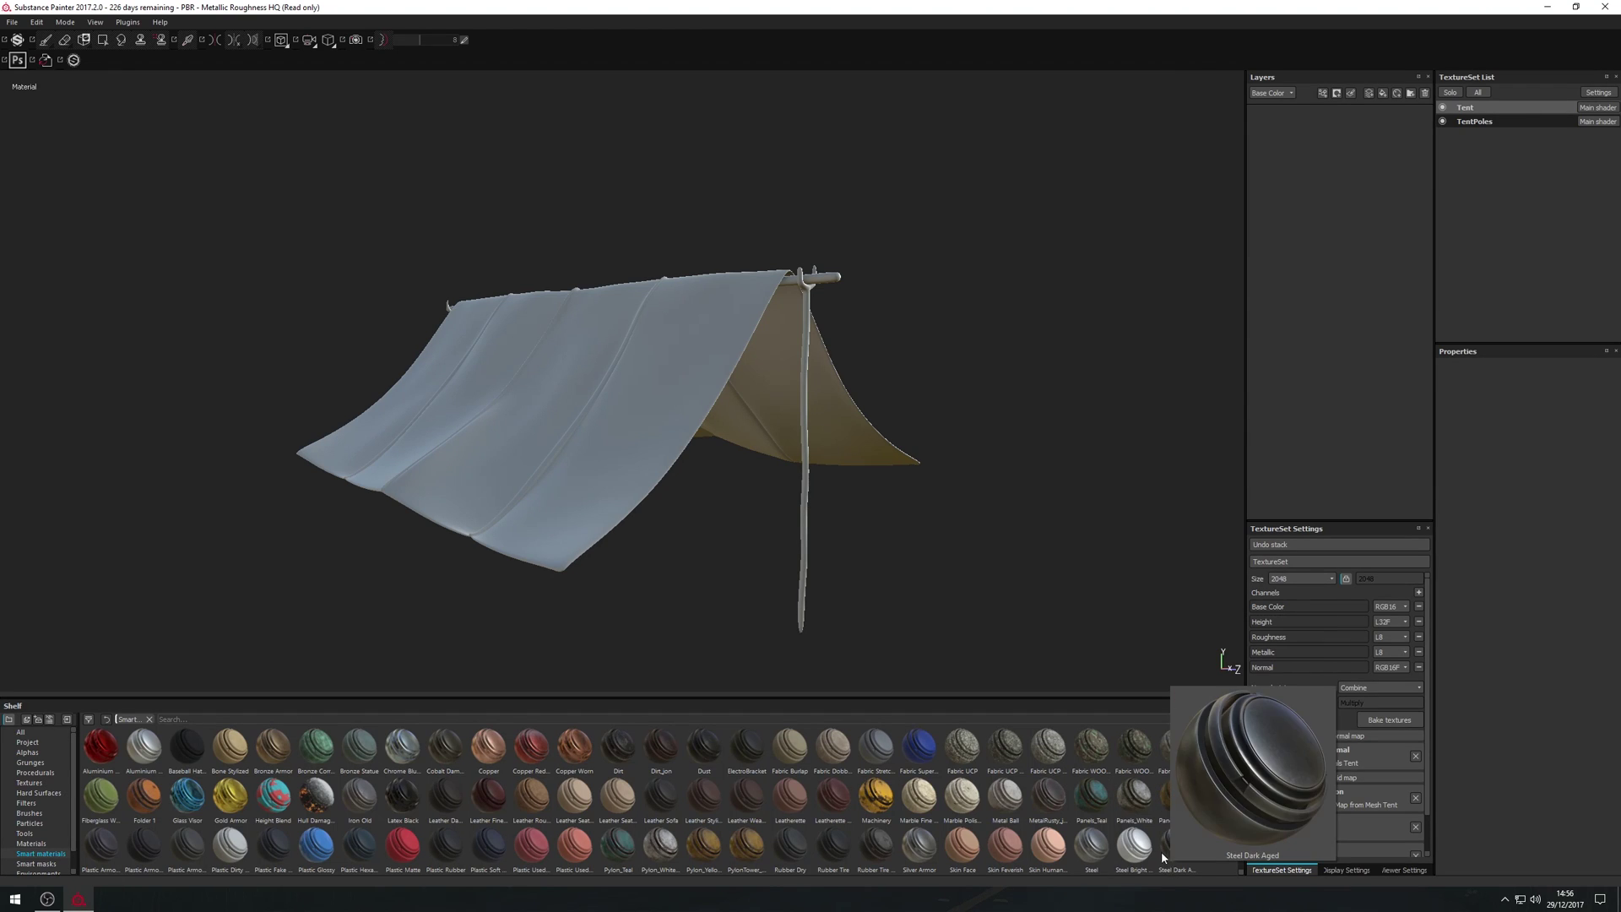
scroll(1161, 854, "down", 1)
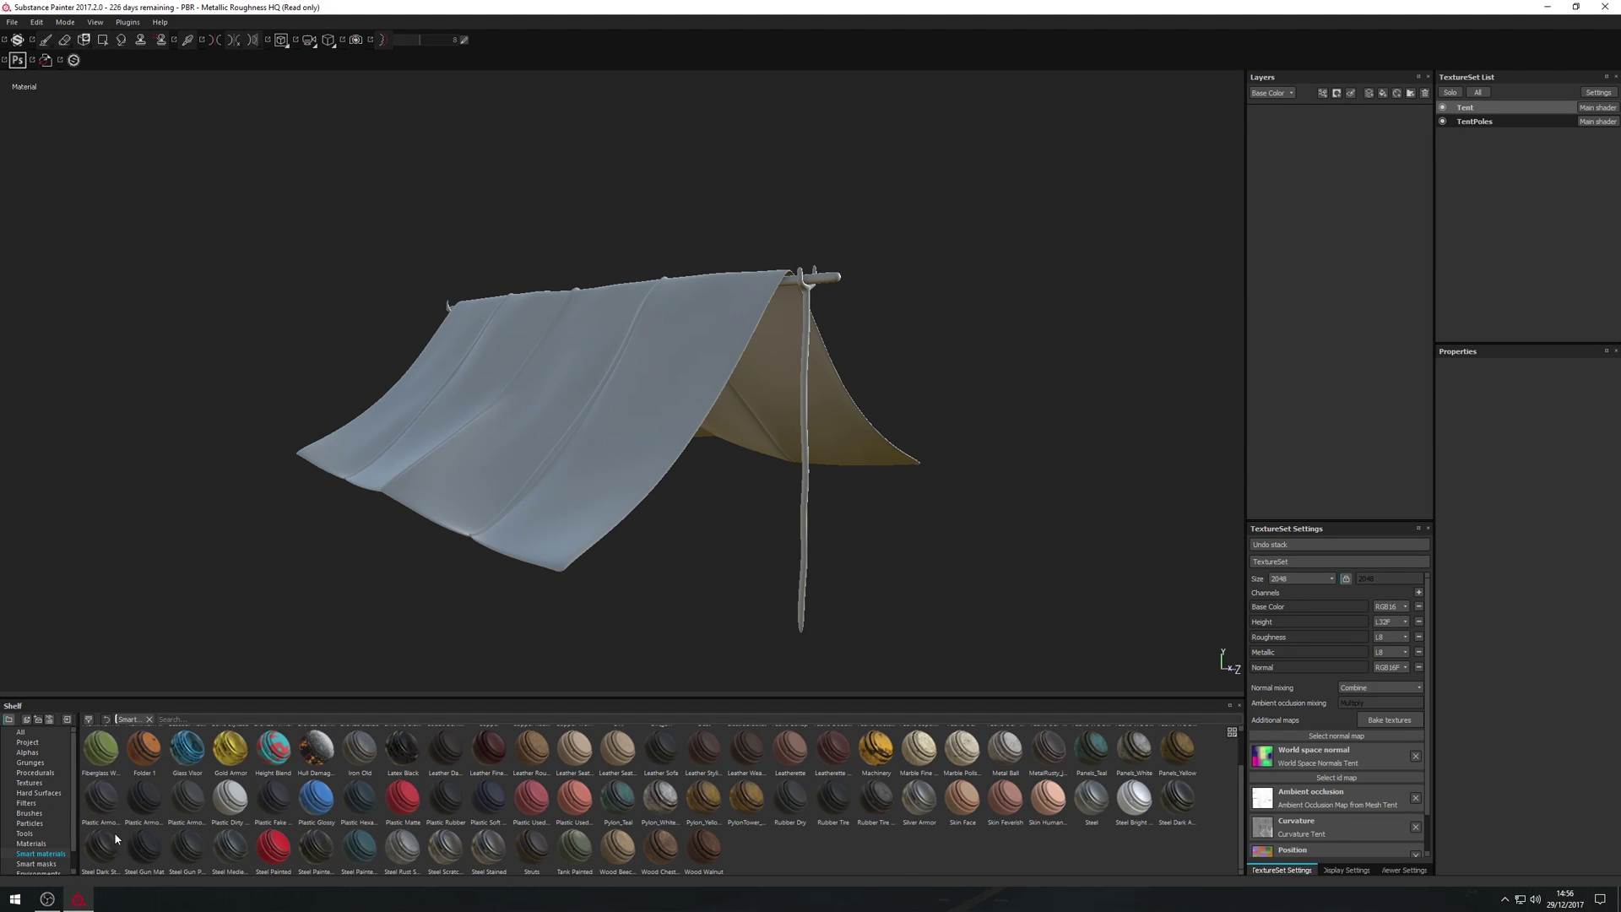
scroll(116, 838, "up", 1)
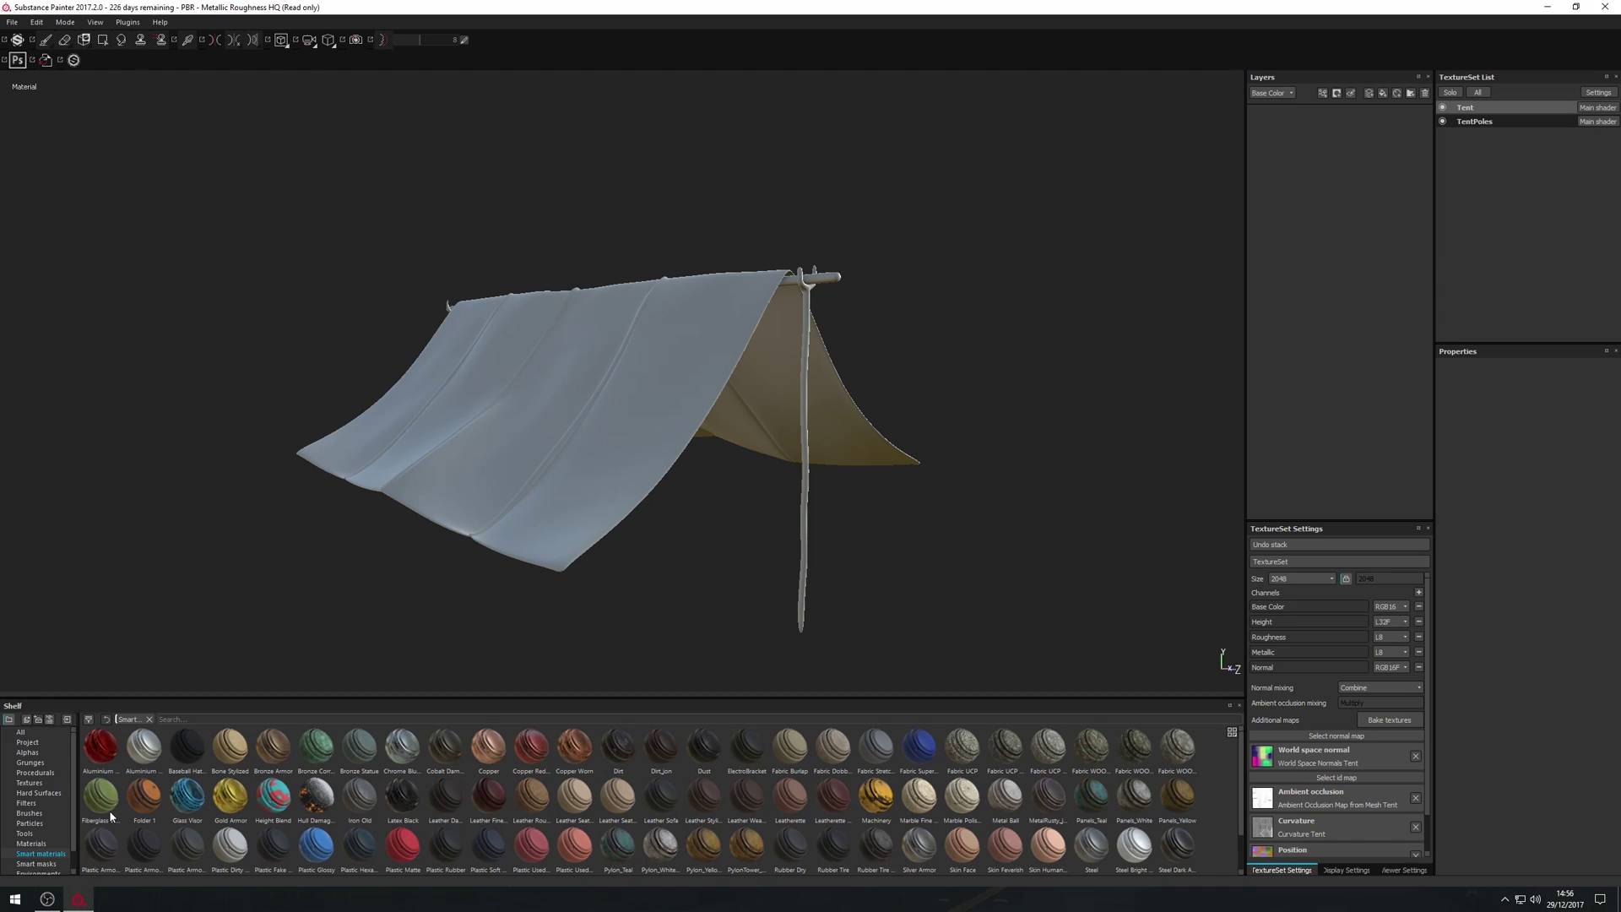
mouse_move(108, 815)
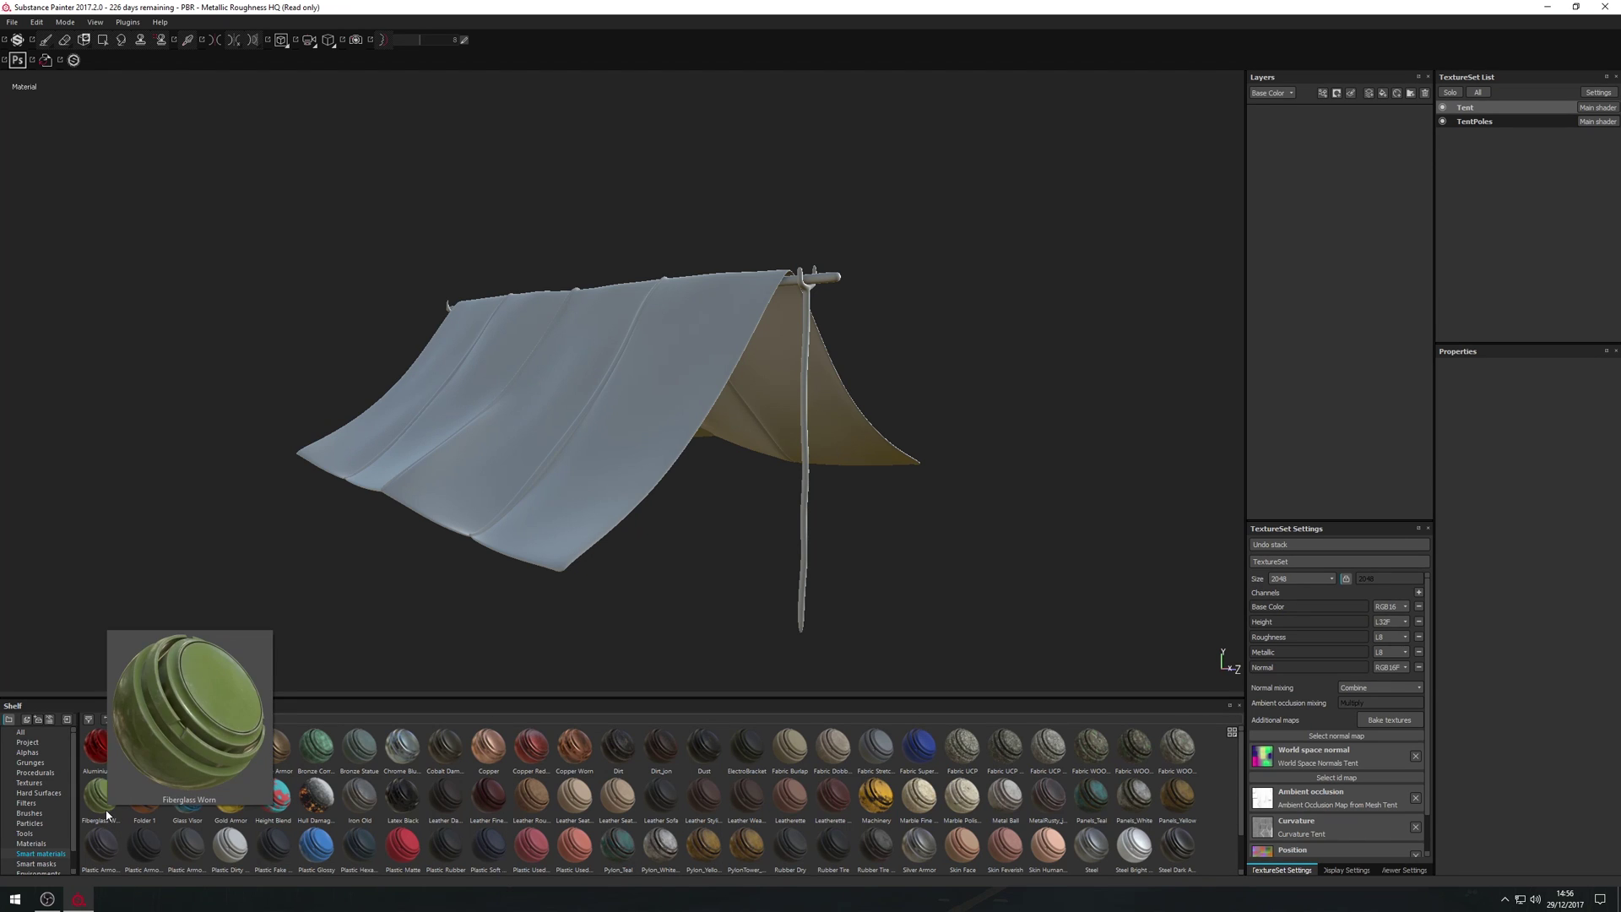
mouse_move(364, 756)
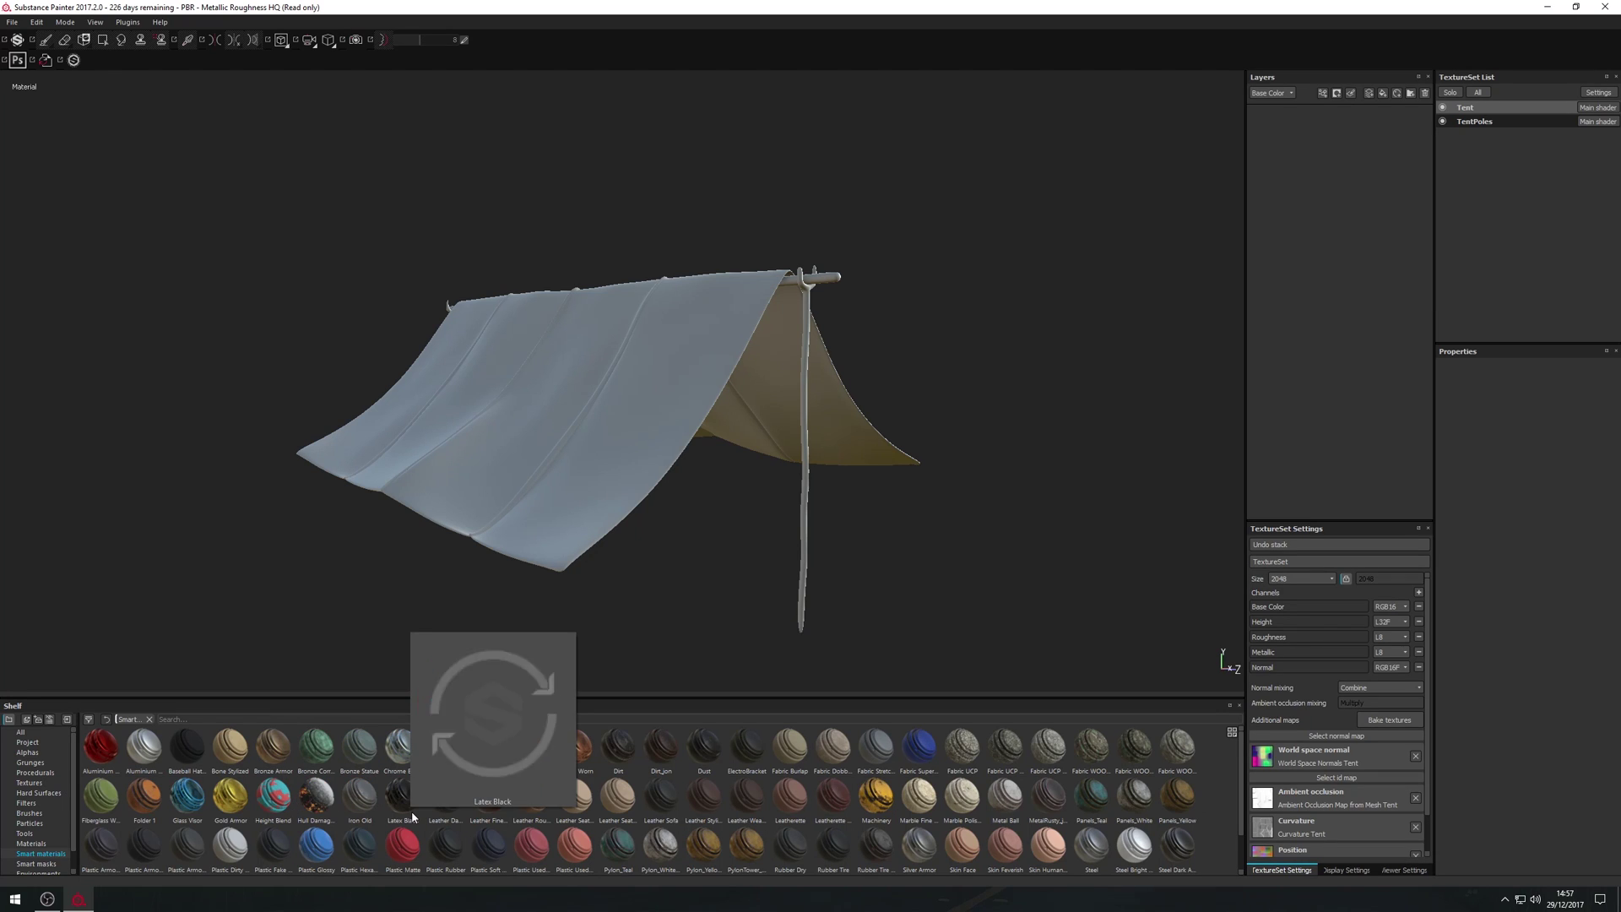
mouse_move(605, 819)
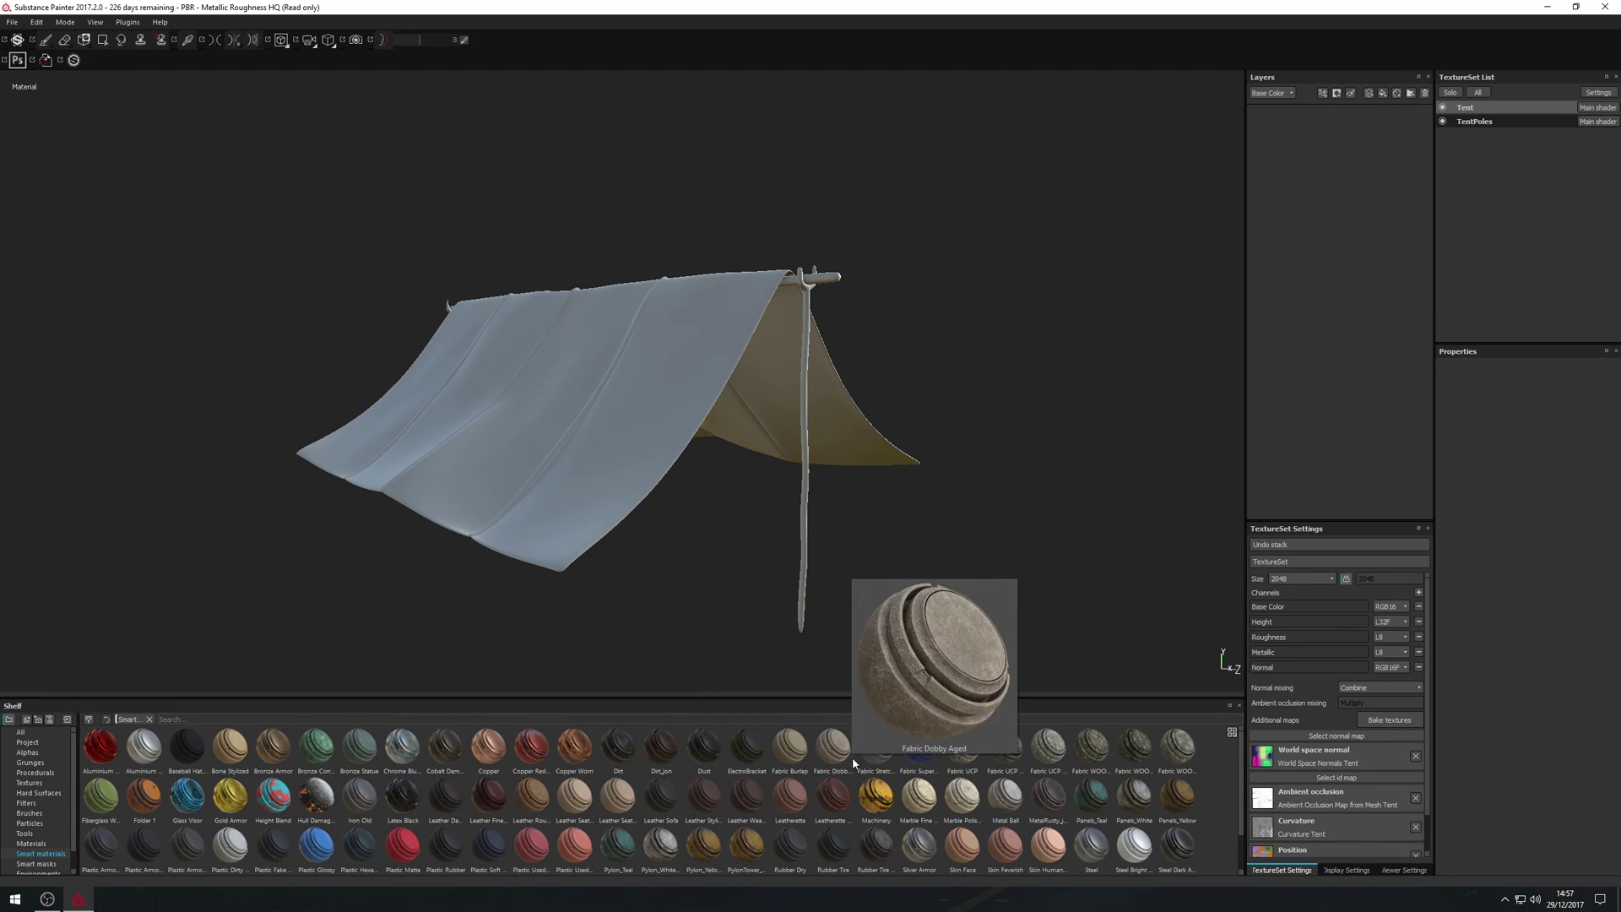
mouse_move(923, 758)
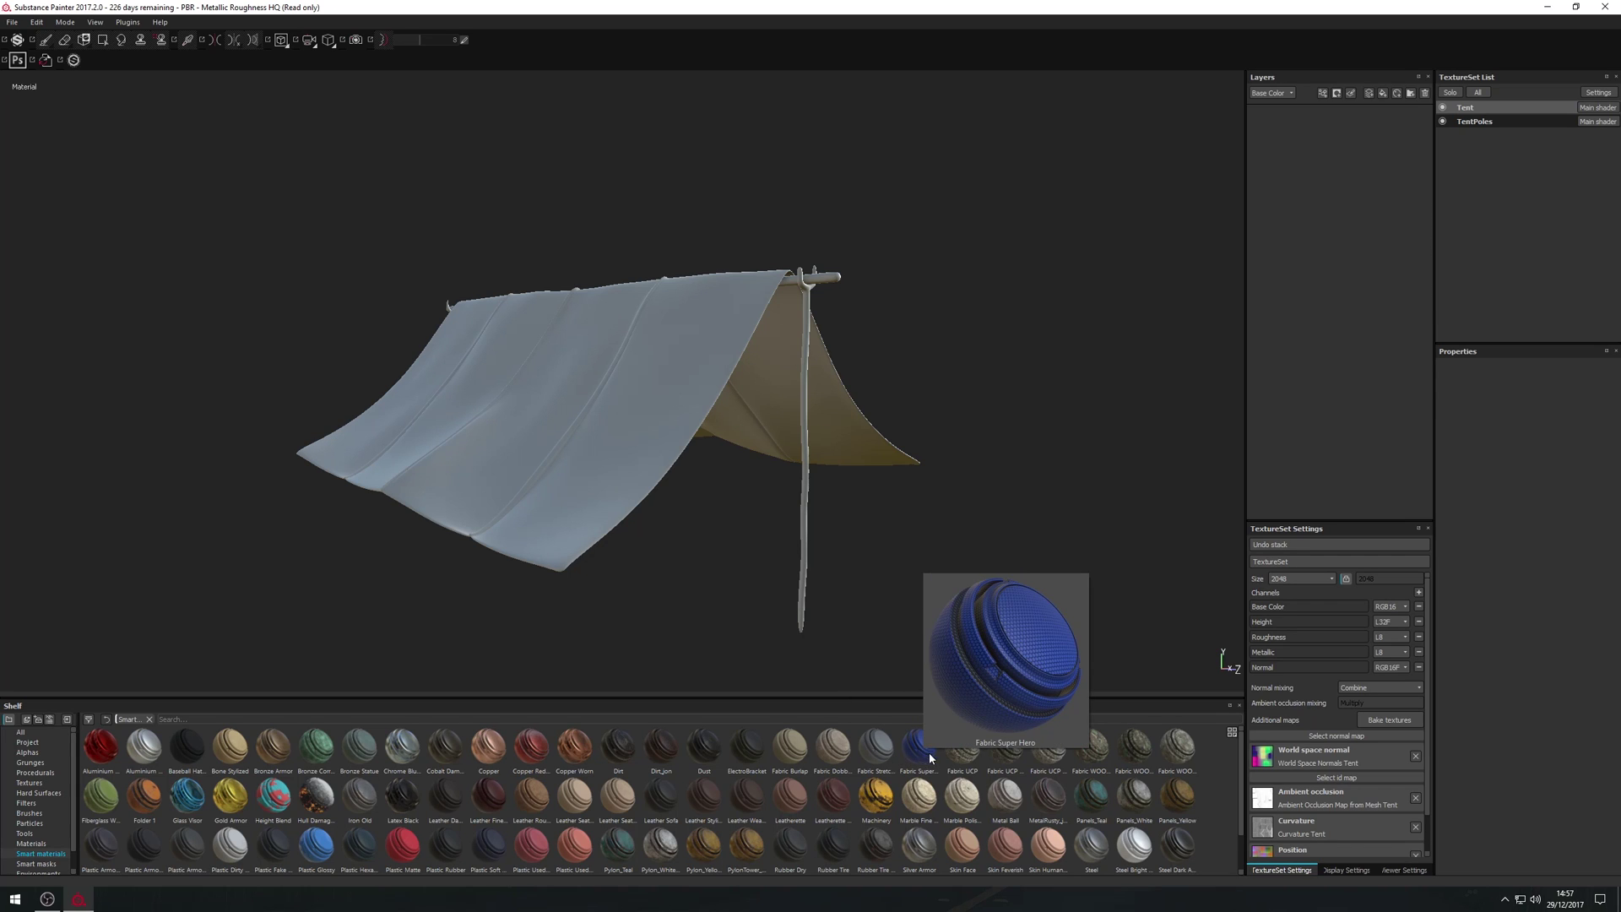
mouse_move(878, 770)
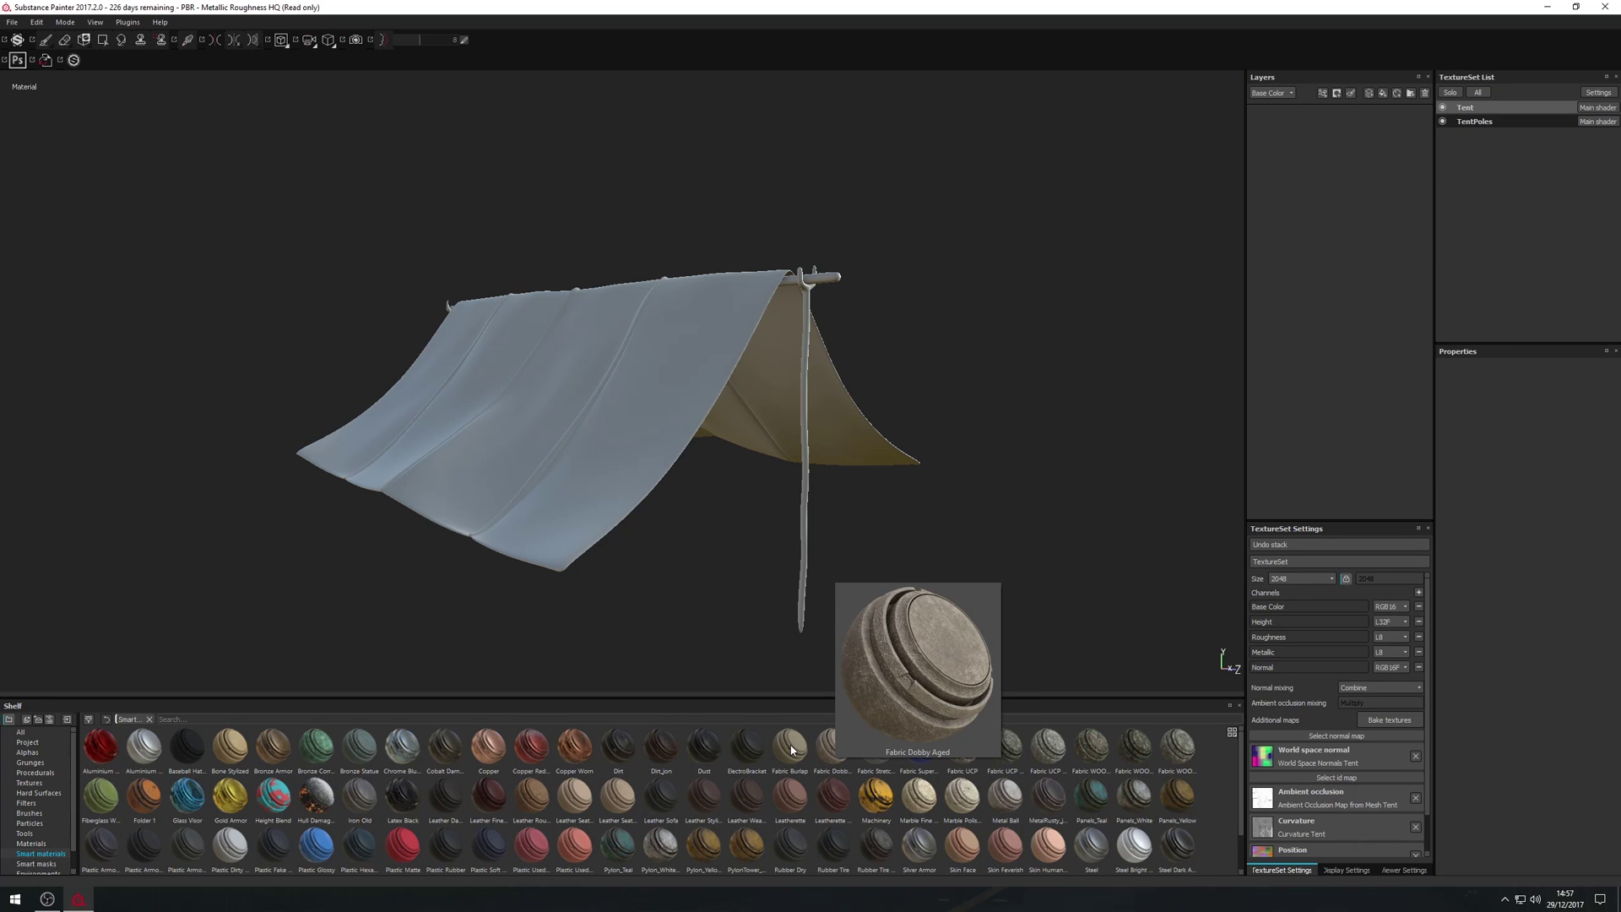
- Try the Fabric Burlap smart material on the Tent texture set, inspect it on the model and delete its layer
mouse_move(791, 749)
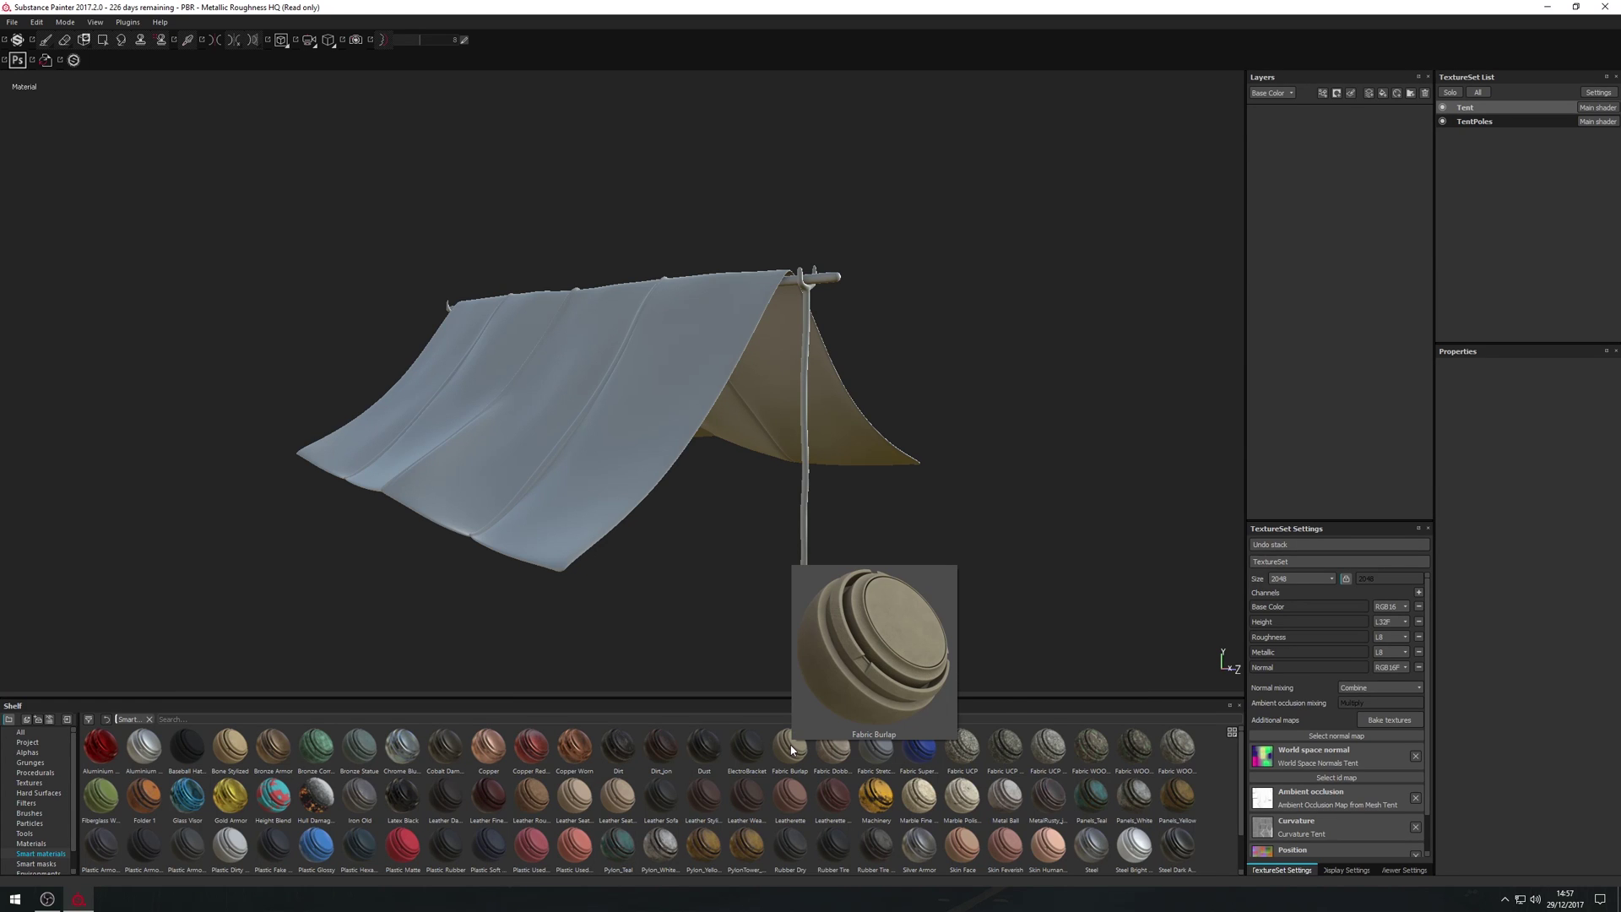
left_click_drag(791, 749, 1303, 149)
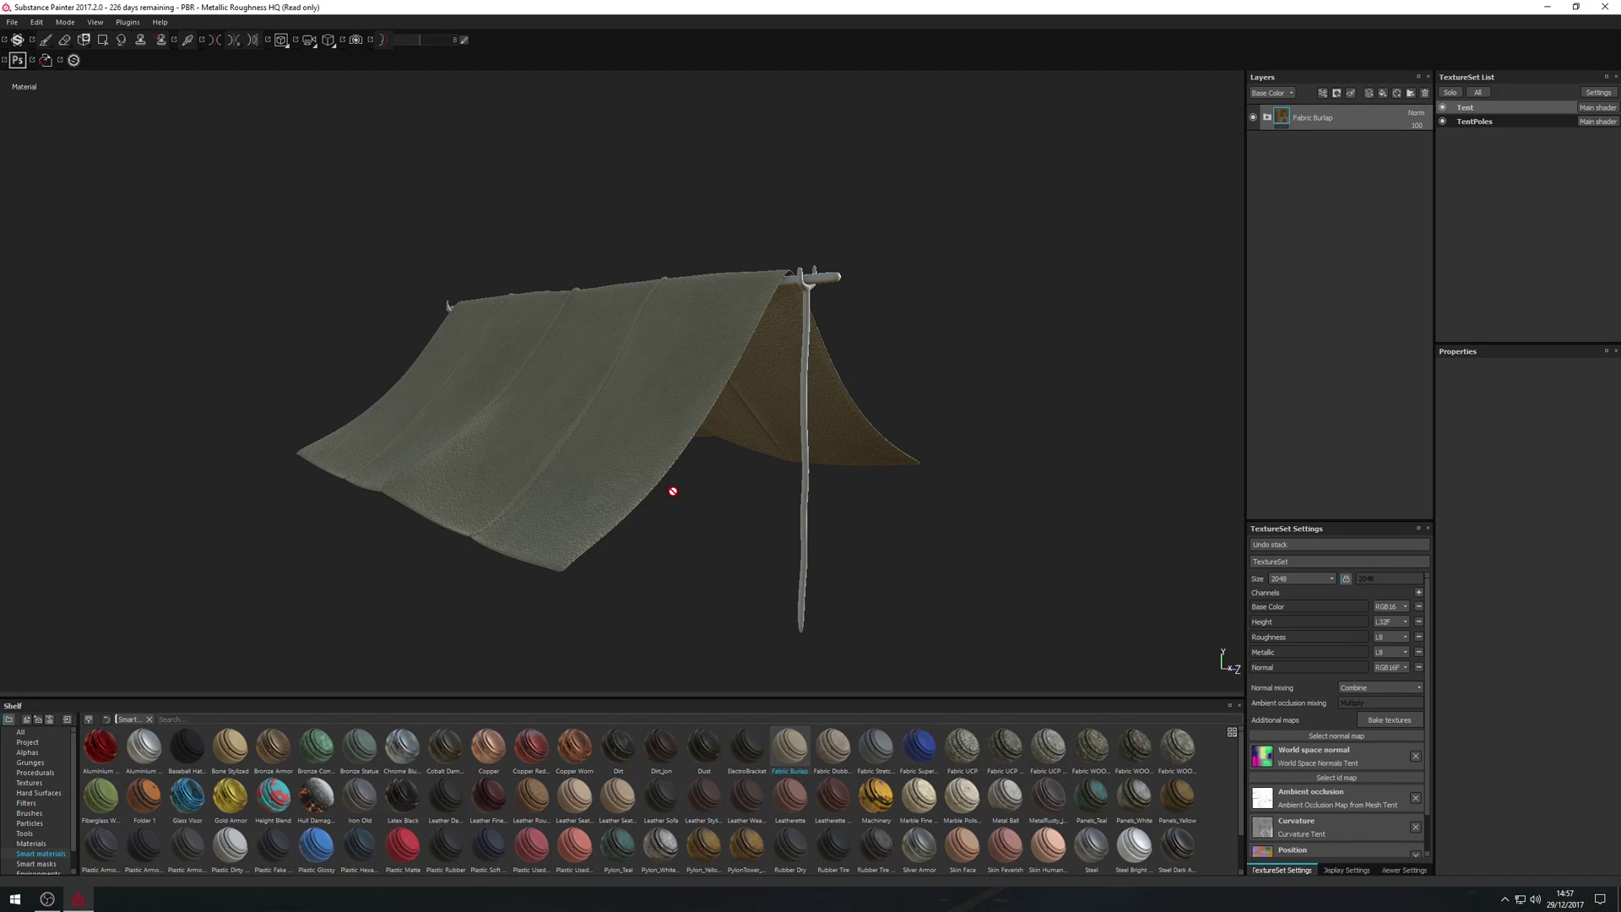
left_click_drag(679, 502, 862, 550, "alt")
scroll(793, 524, "down", 2)
scroll(789, 500, "up", 5)
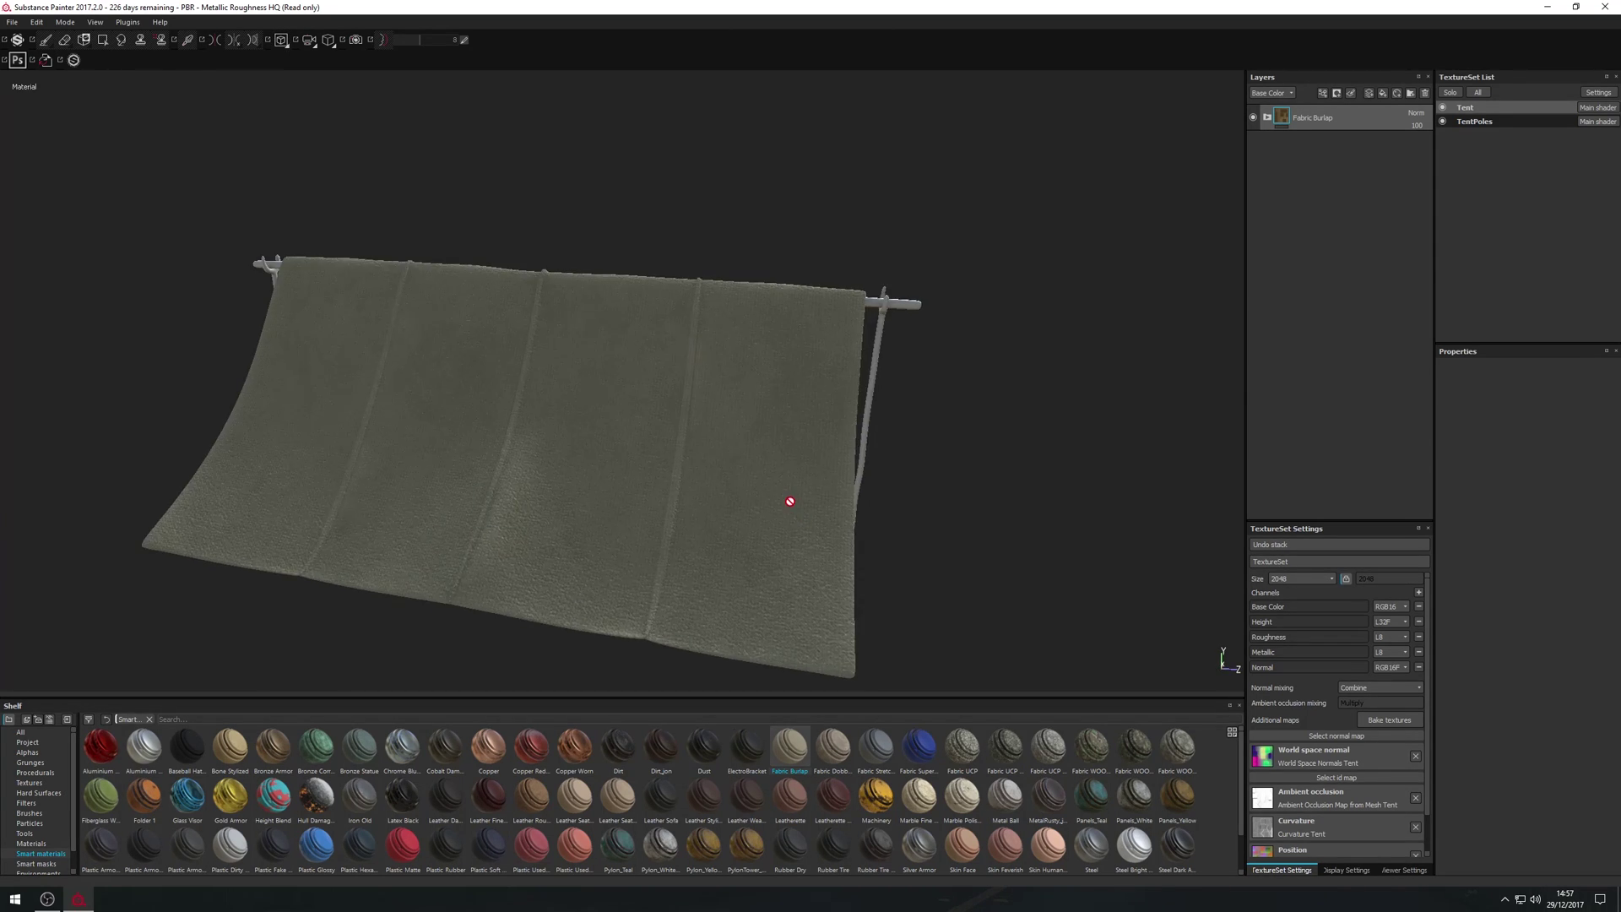
left_click_drag(787, 493, 659, 420, "alt")
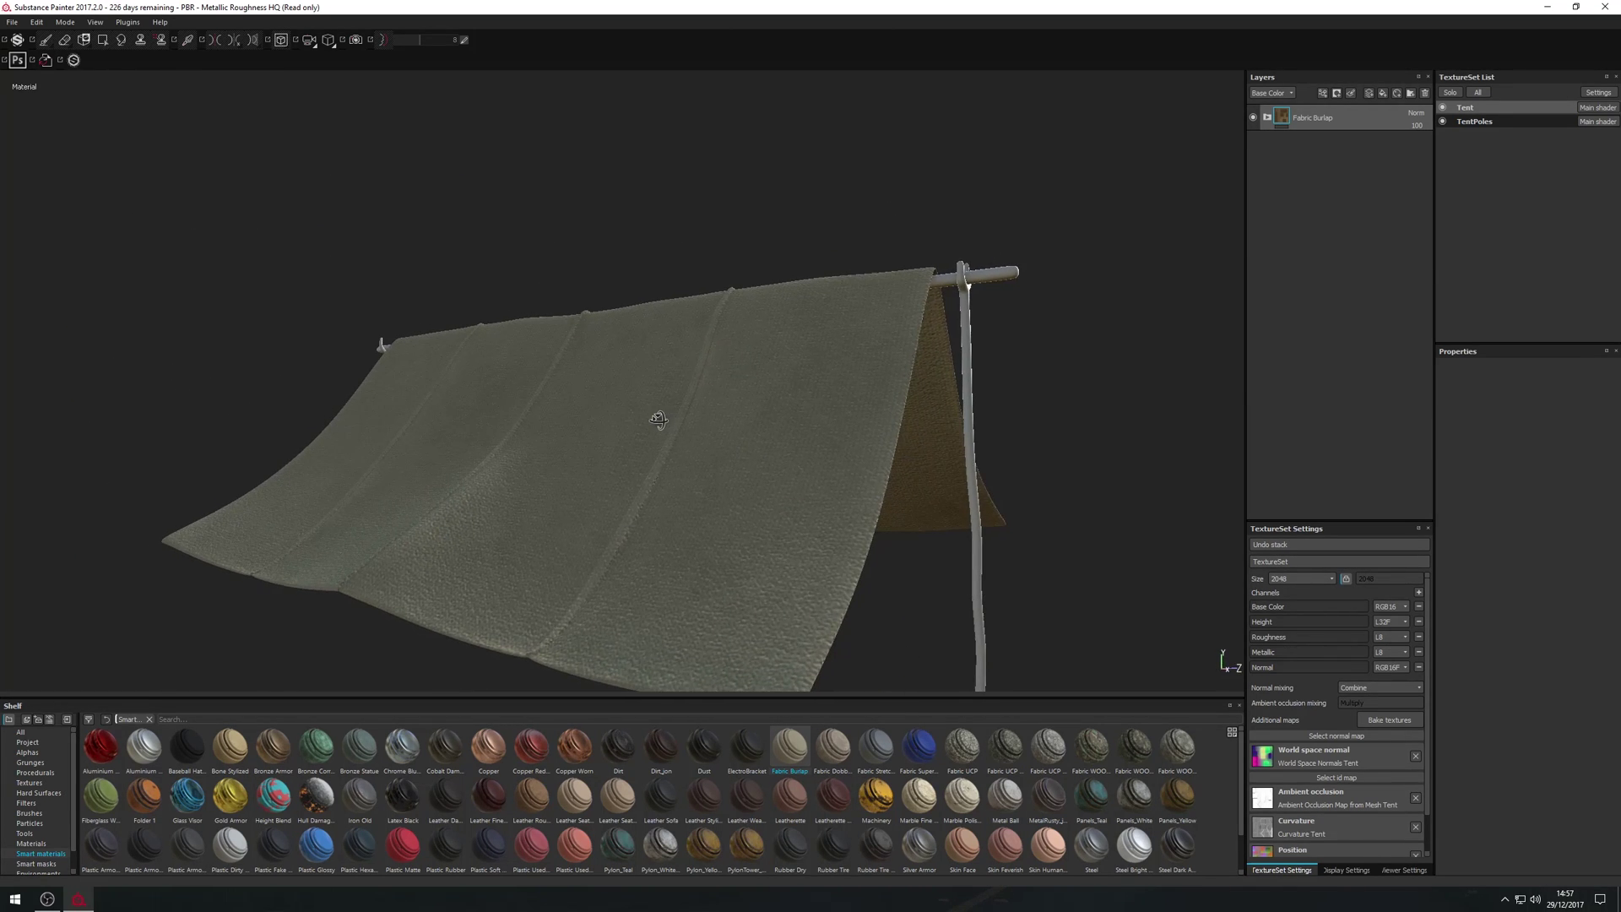
scroll(679, 456, "up", 1)
scroll(679, 456, "down", 4)
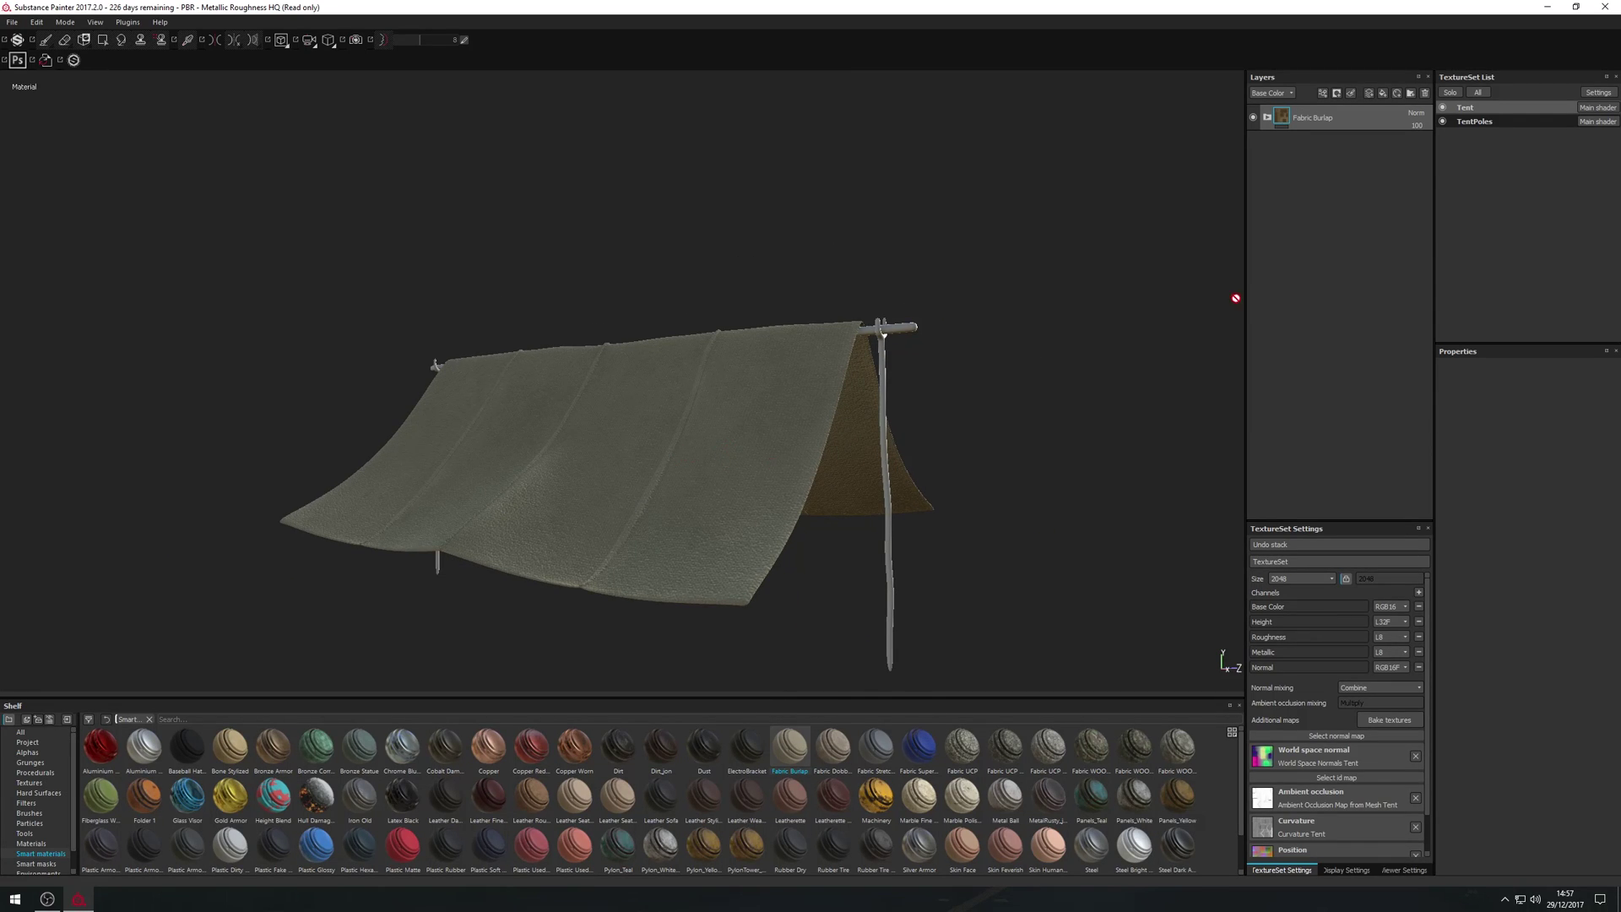
left_click(1425, 93)
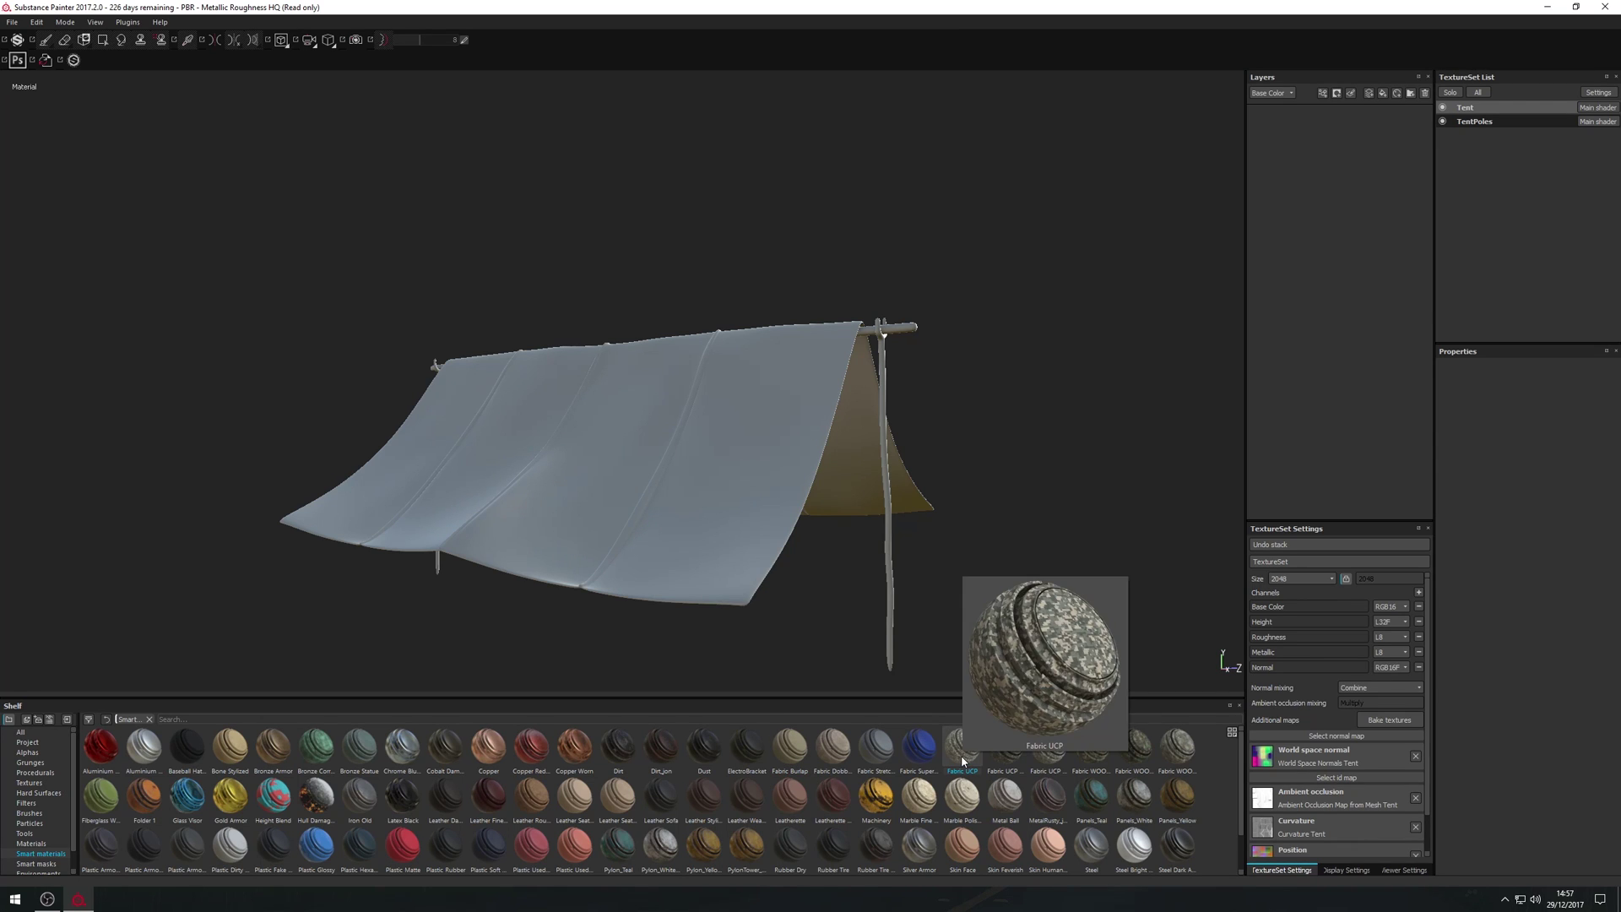
- Apply the Fabric WOODLAND Dirty smart material to the Tent texture set
mouse_move(1143, 758)
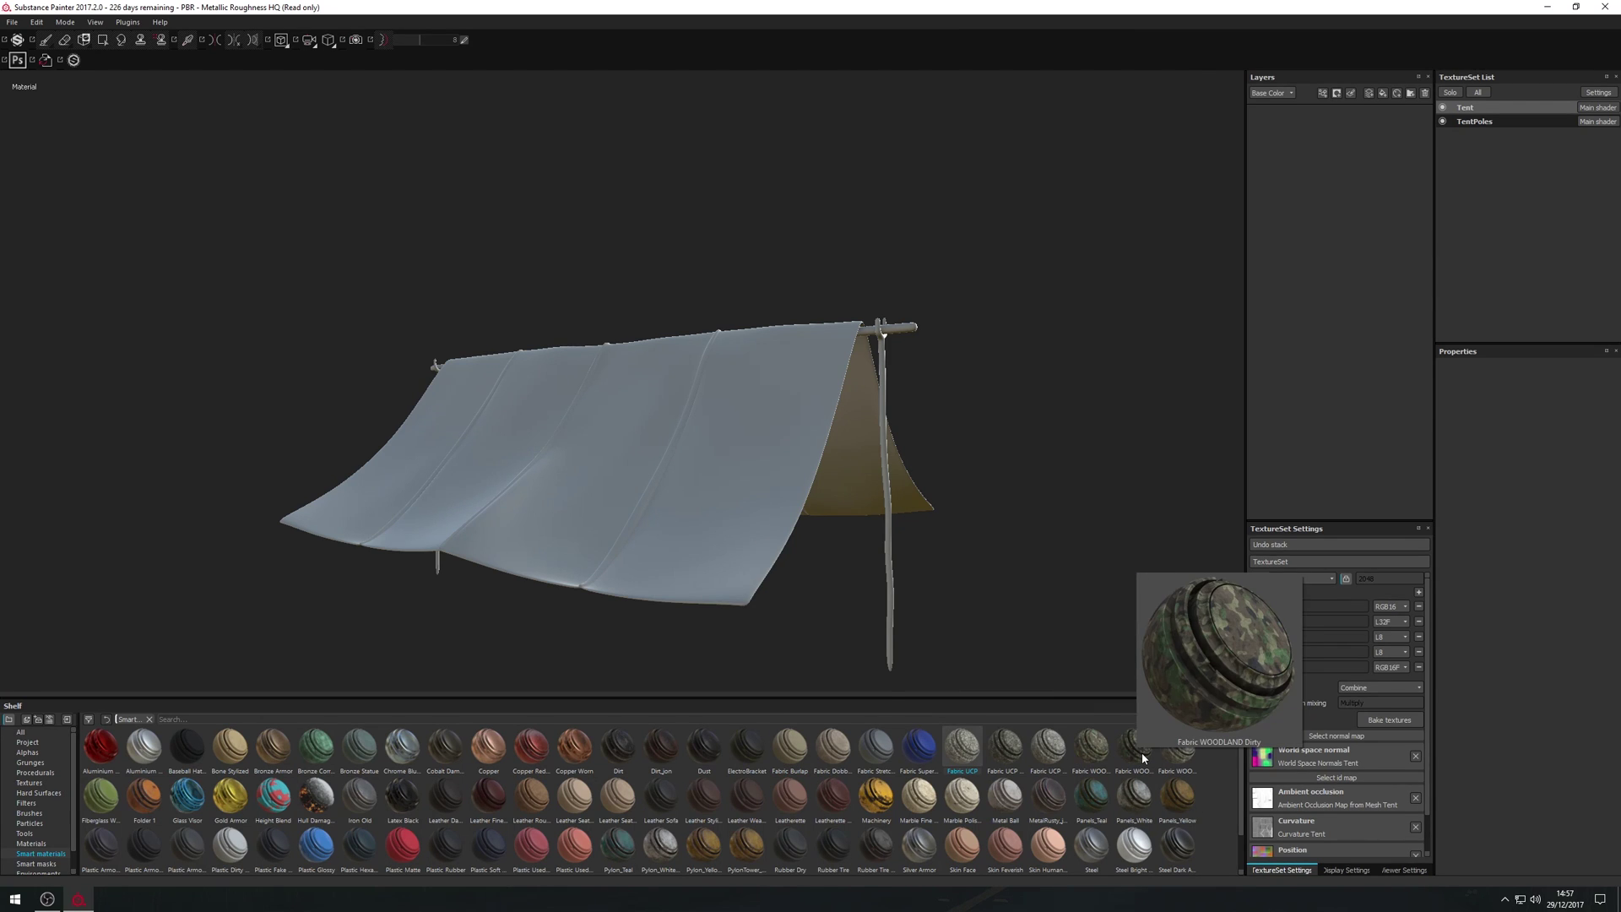
left_click_drag(1142, 752, 1348, 261)
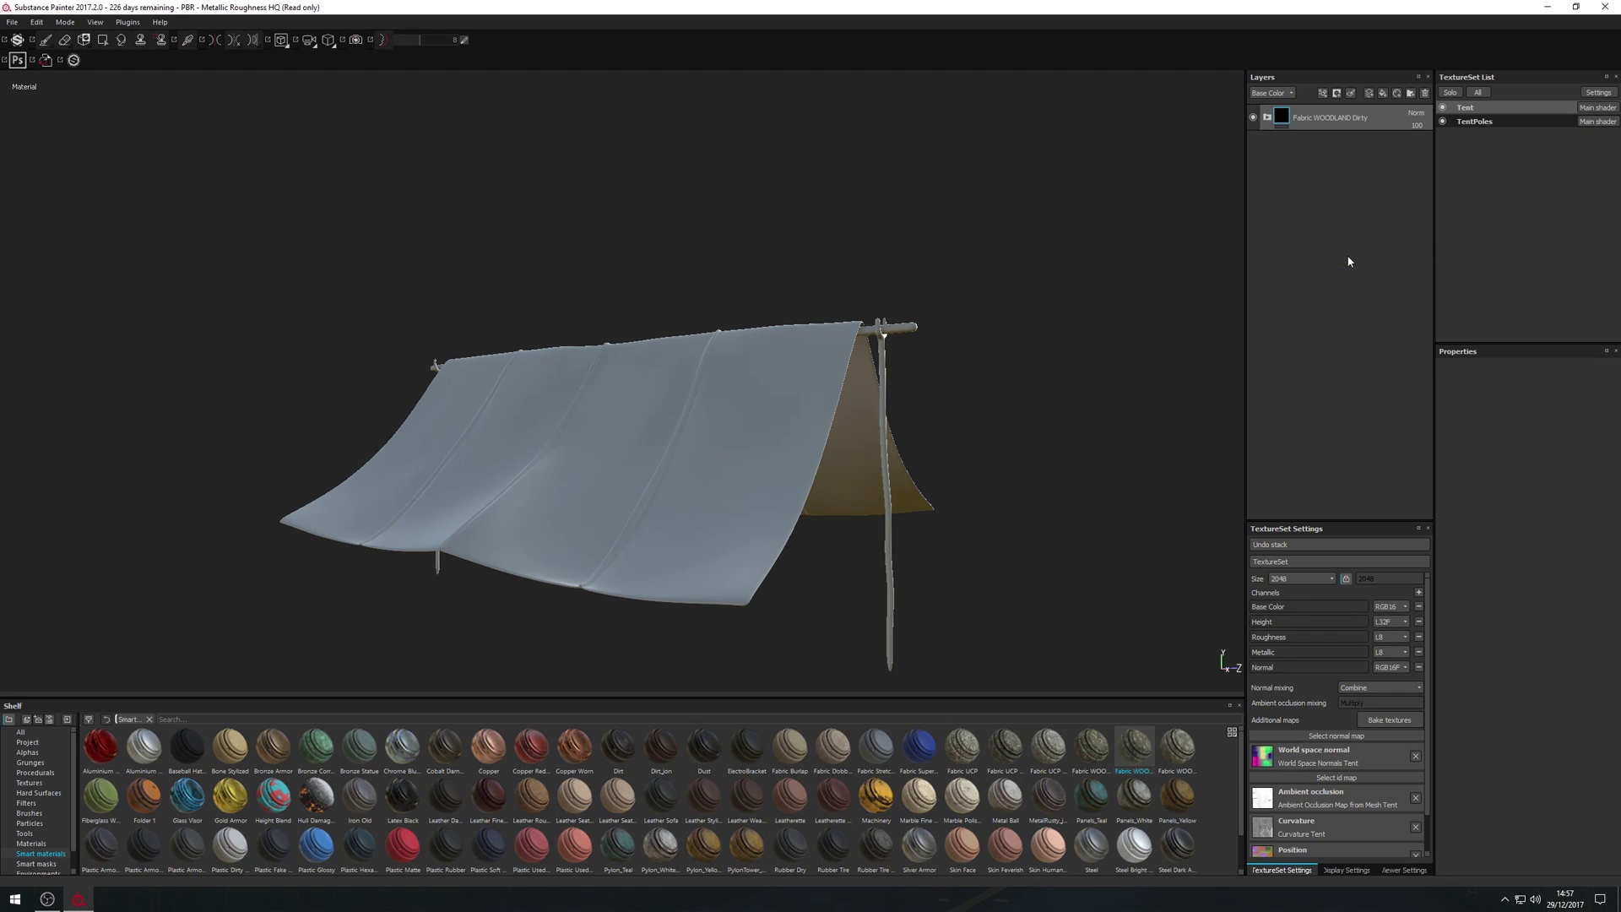
left_click_drag(618, 476, 659, 532, "alt")
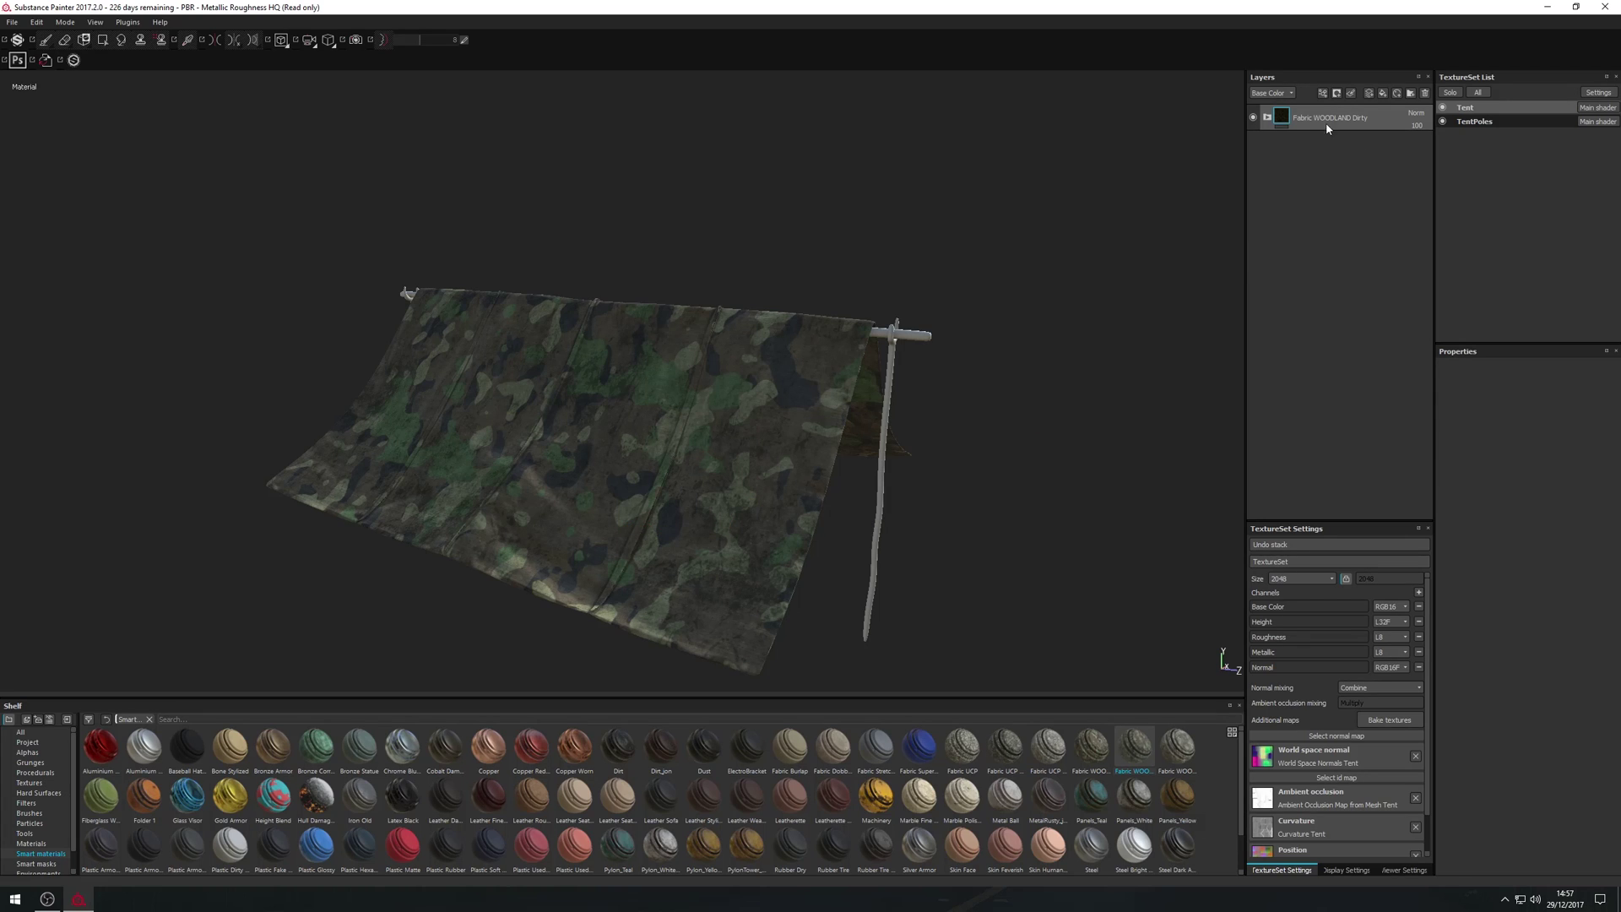
- Remove the Pattern WOODLAND image from the Custom Color input of the Fabric WOODLAND layer inside the smart material folder
left_click(1267, 118)
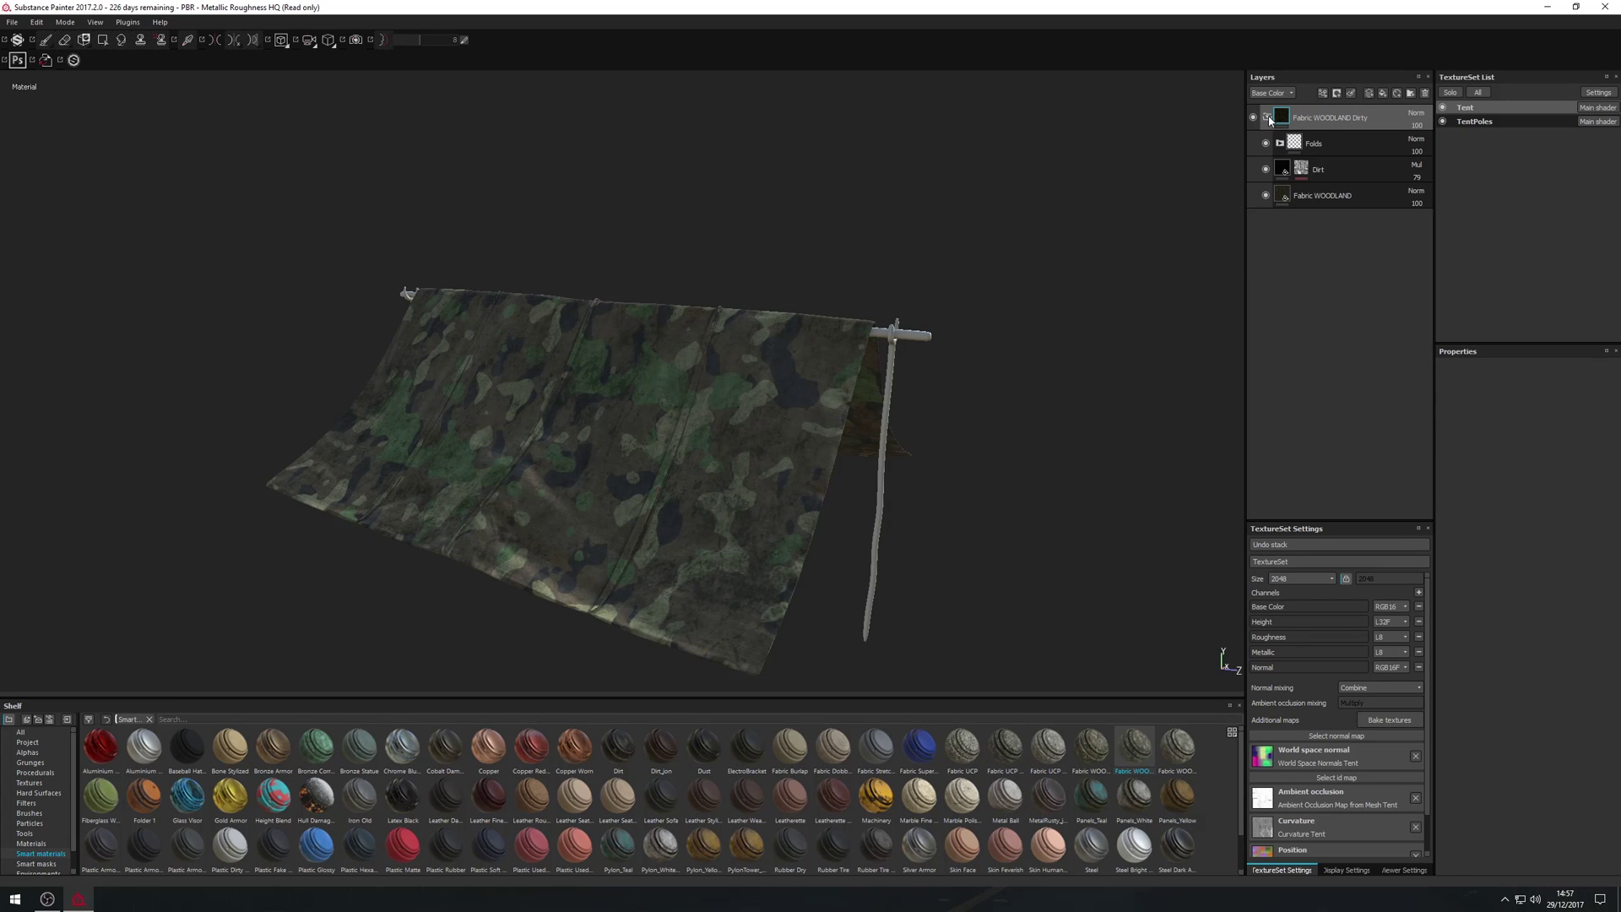
left_click(1266, 195)
left_click(1265, 195)
left_click(1285, 199)
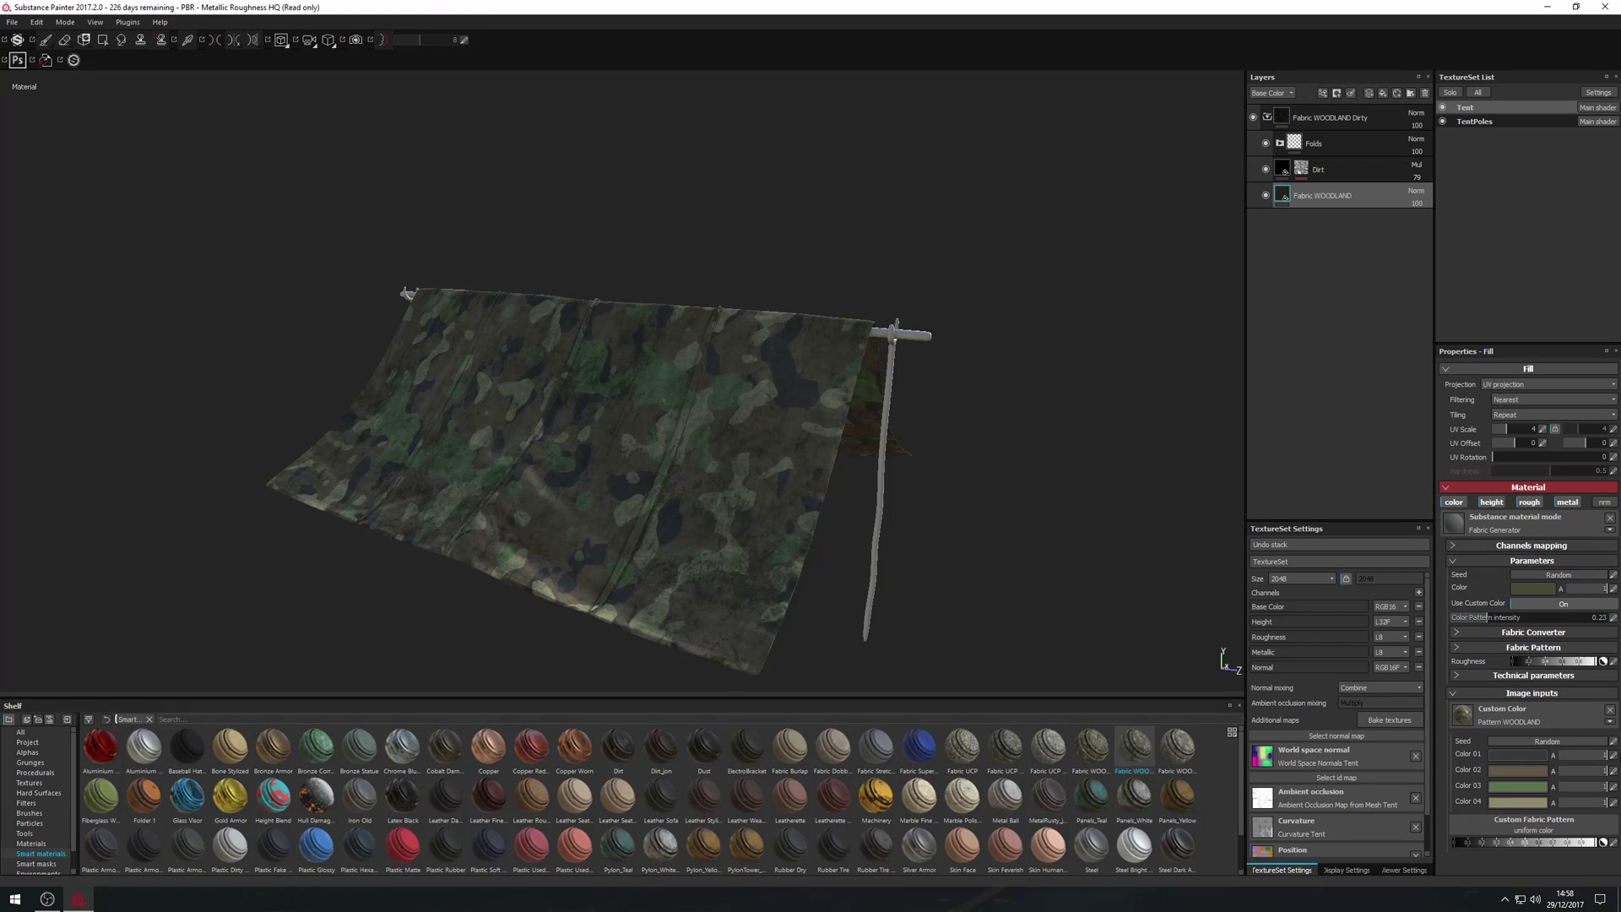
left_click(1611, 712)
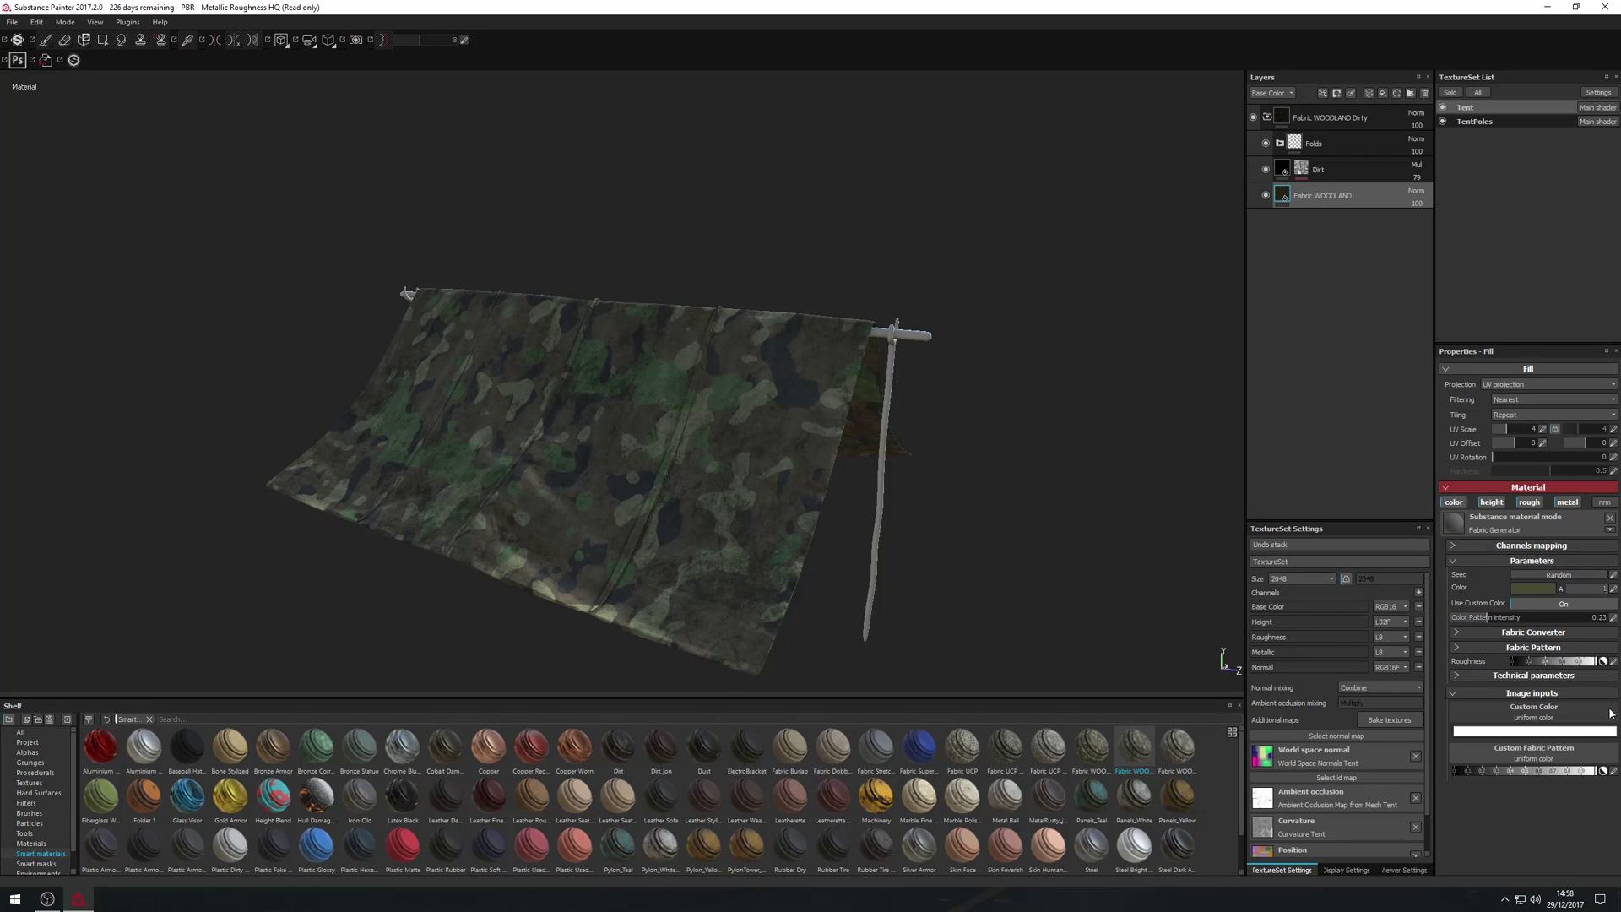
- Examine the color picker and the procedural textures offered for the Custom Color and Custom Fabric Pattern inputs
left_click(1541, 731)
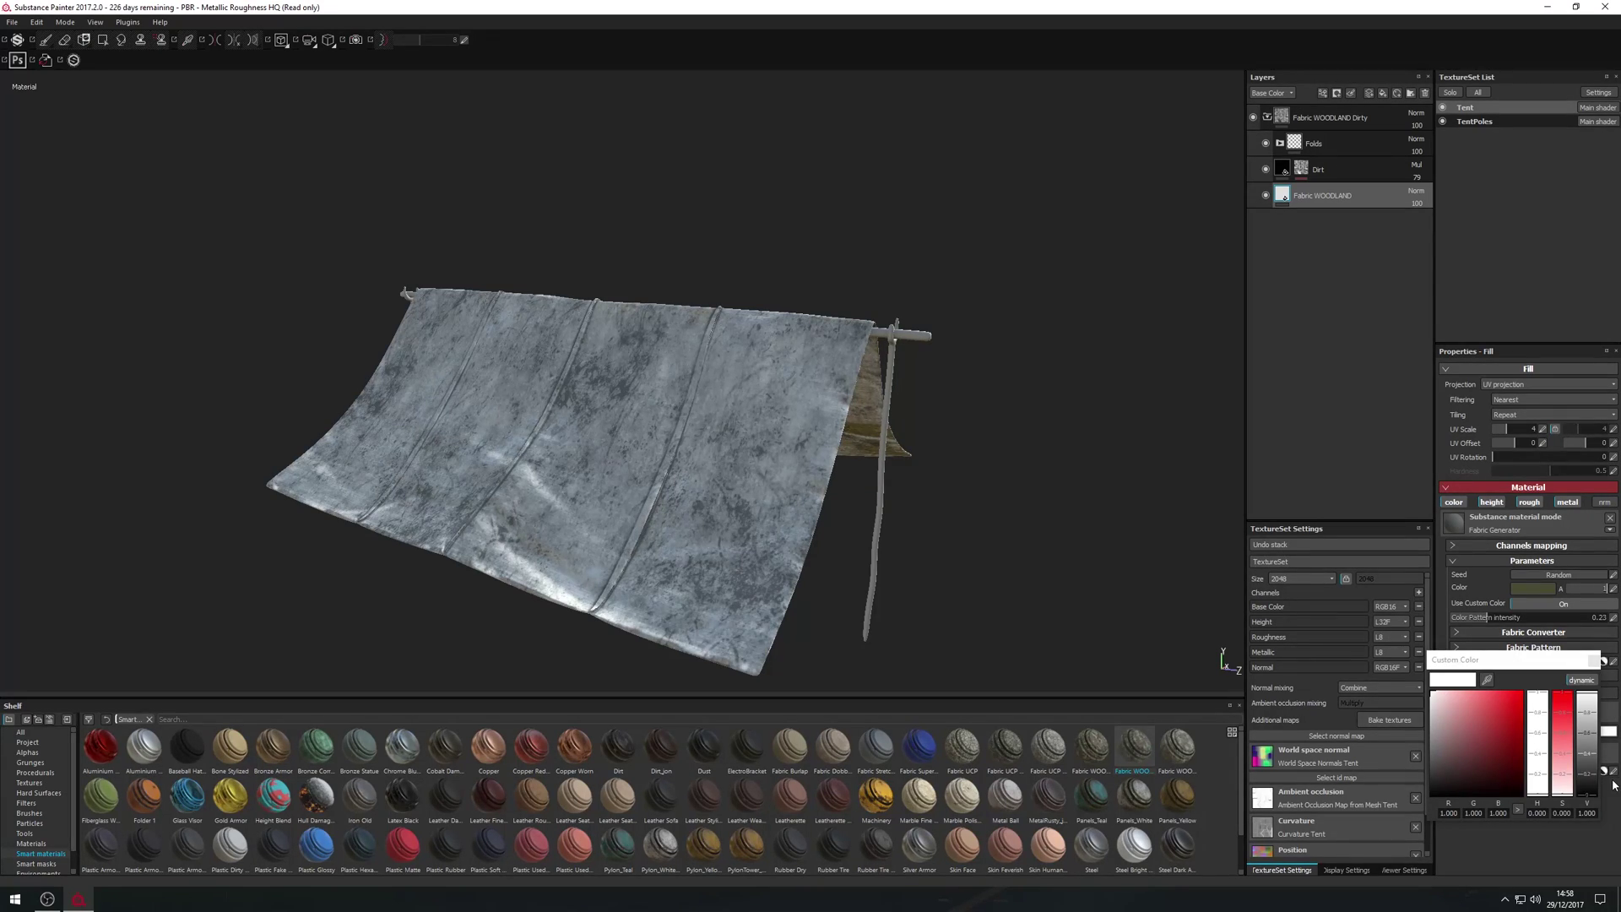
left_click(1558, 706)
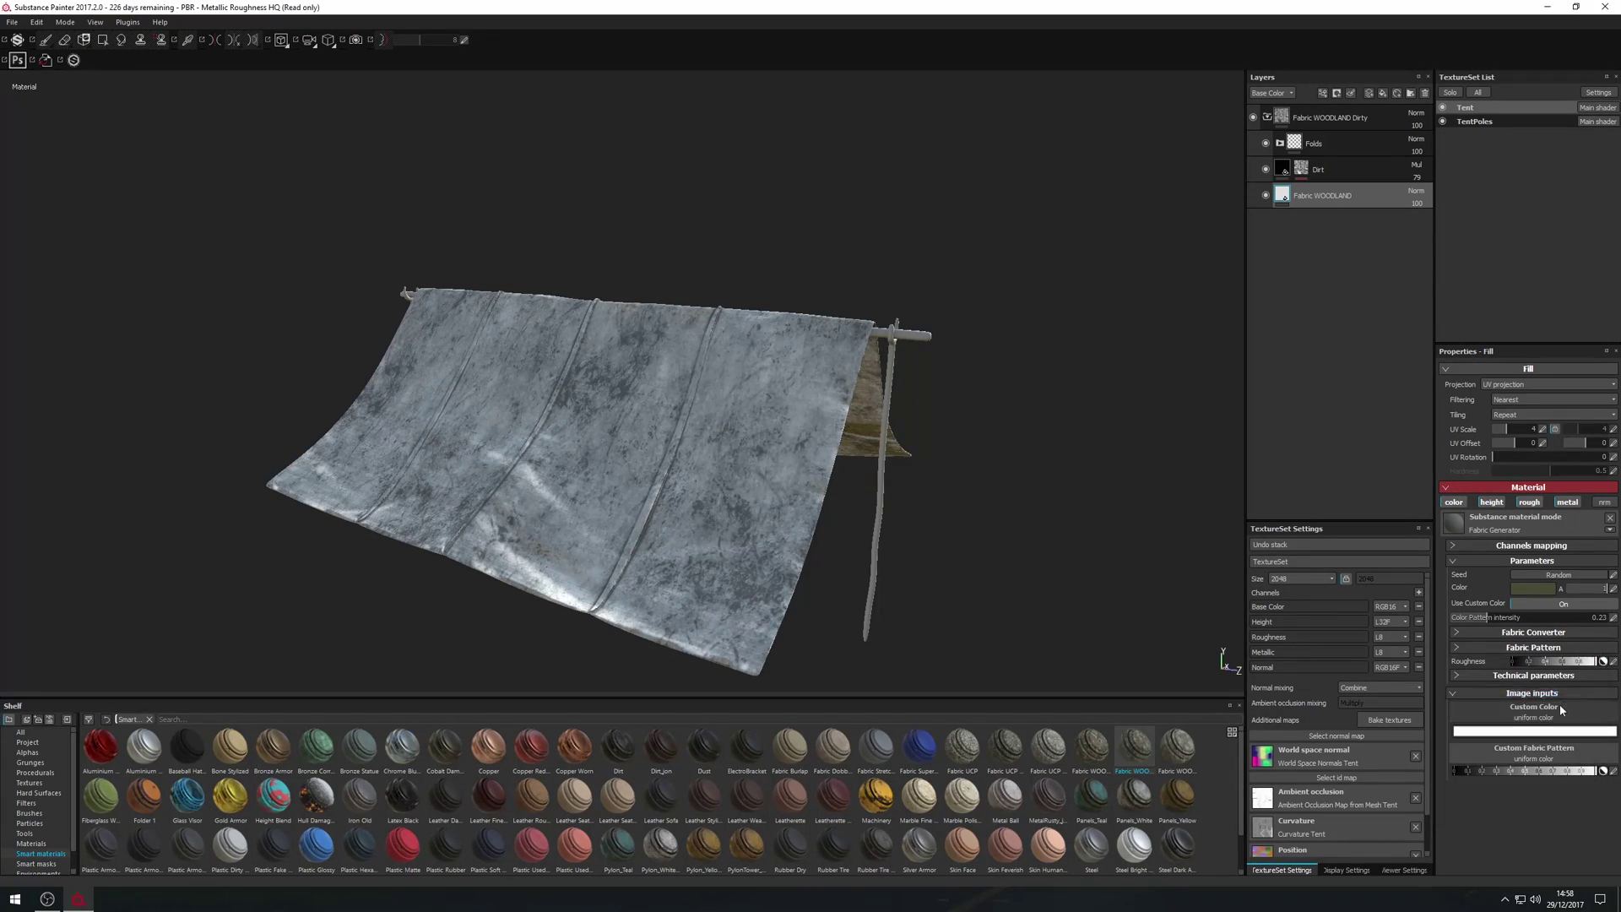
left_click(1425, 687)
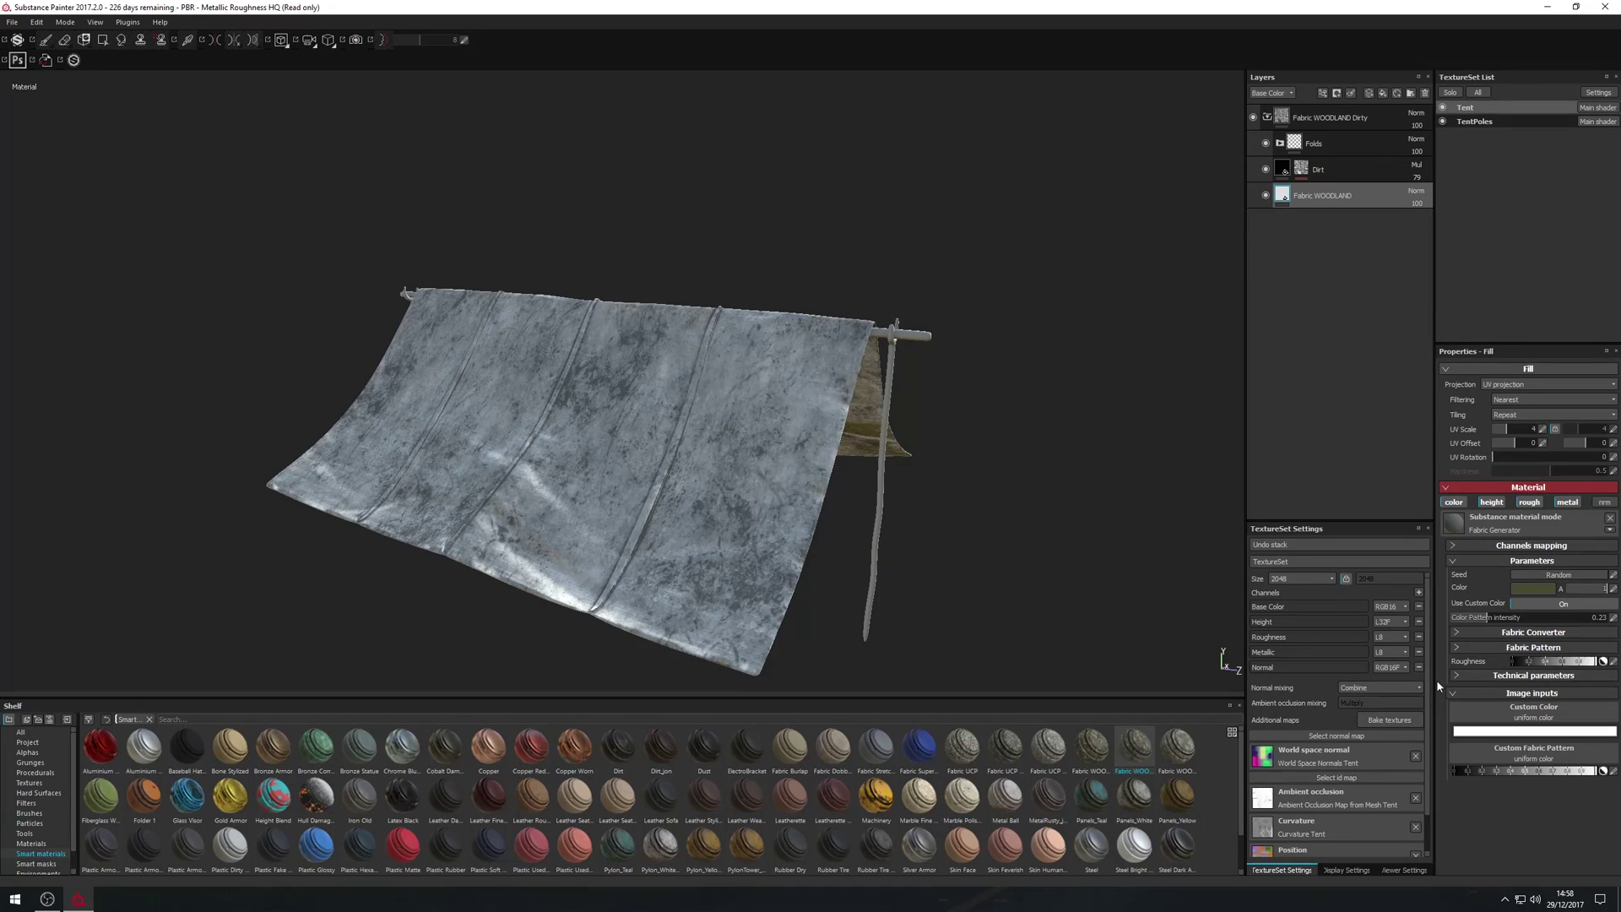
left_click(1537, 764)
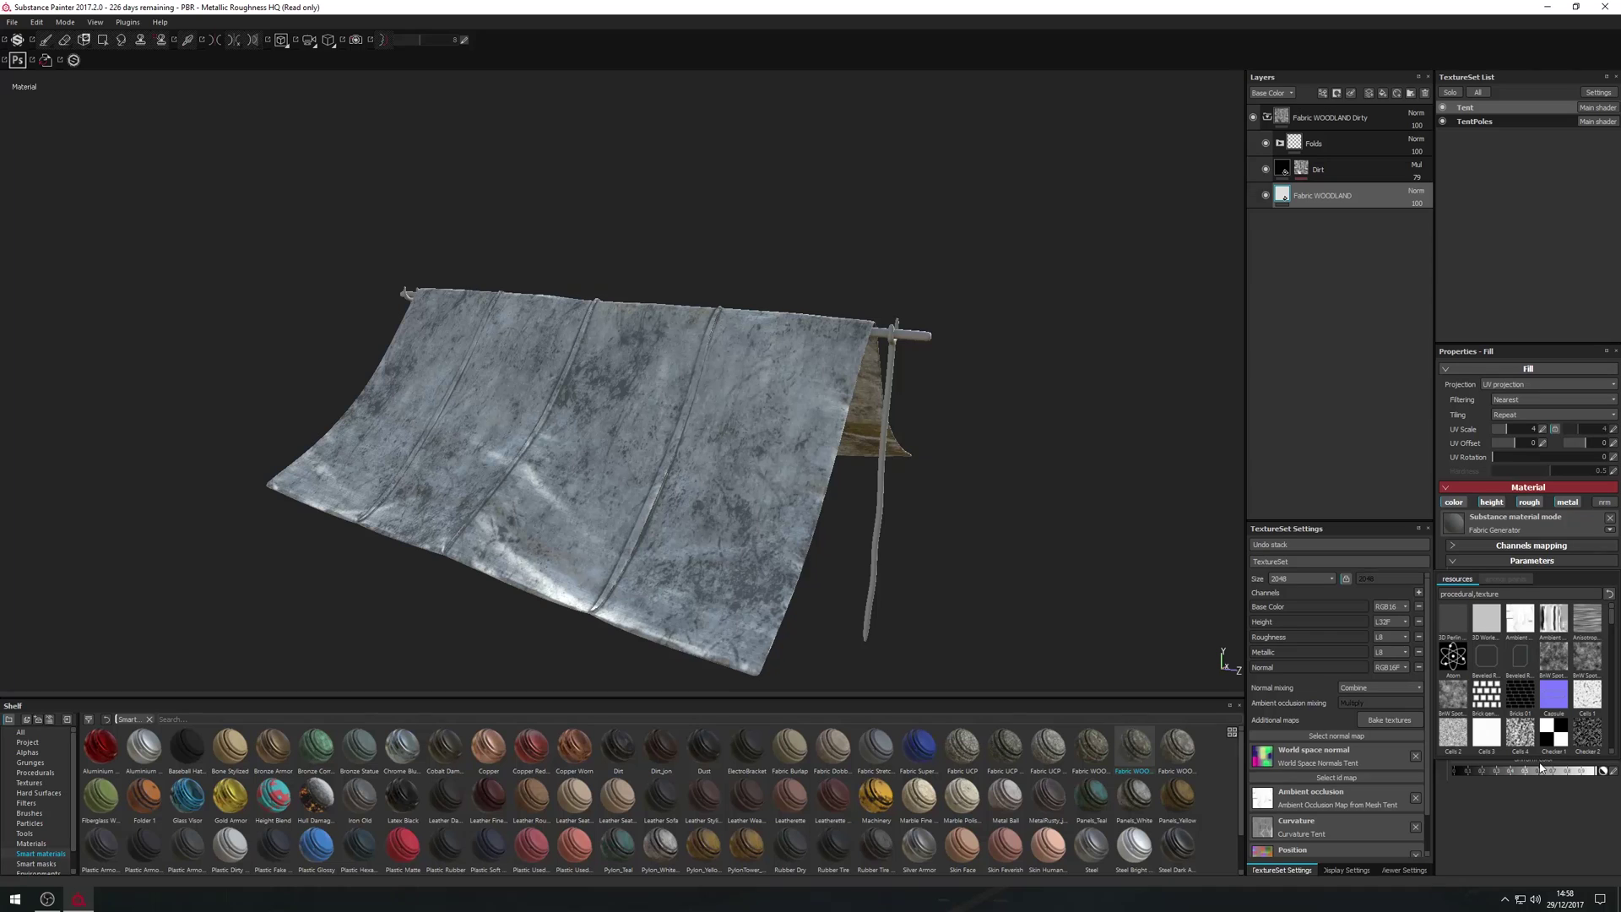
left_click(1565, 808)
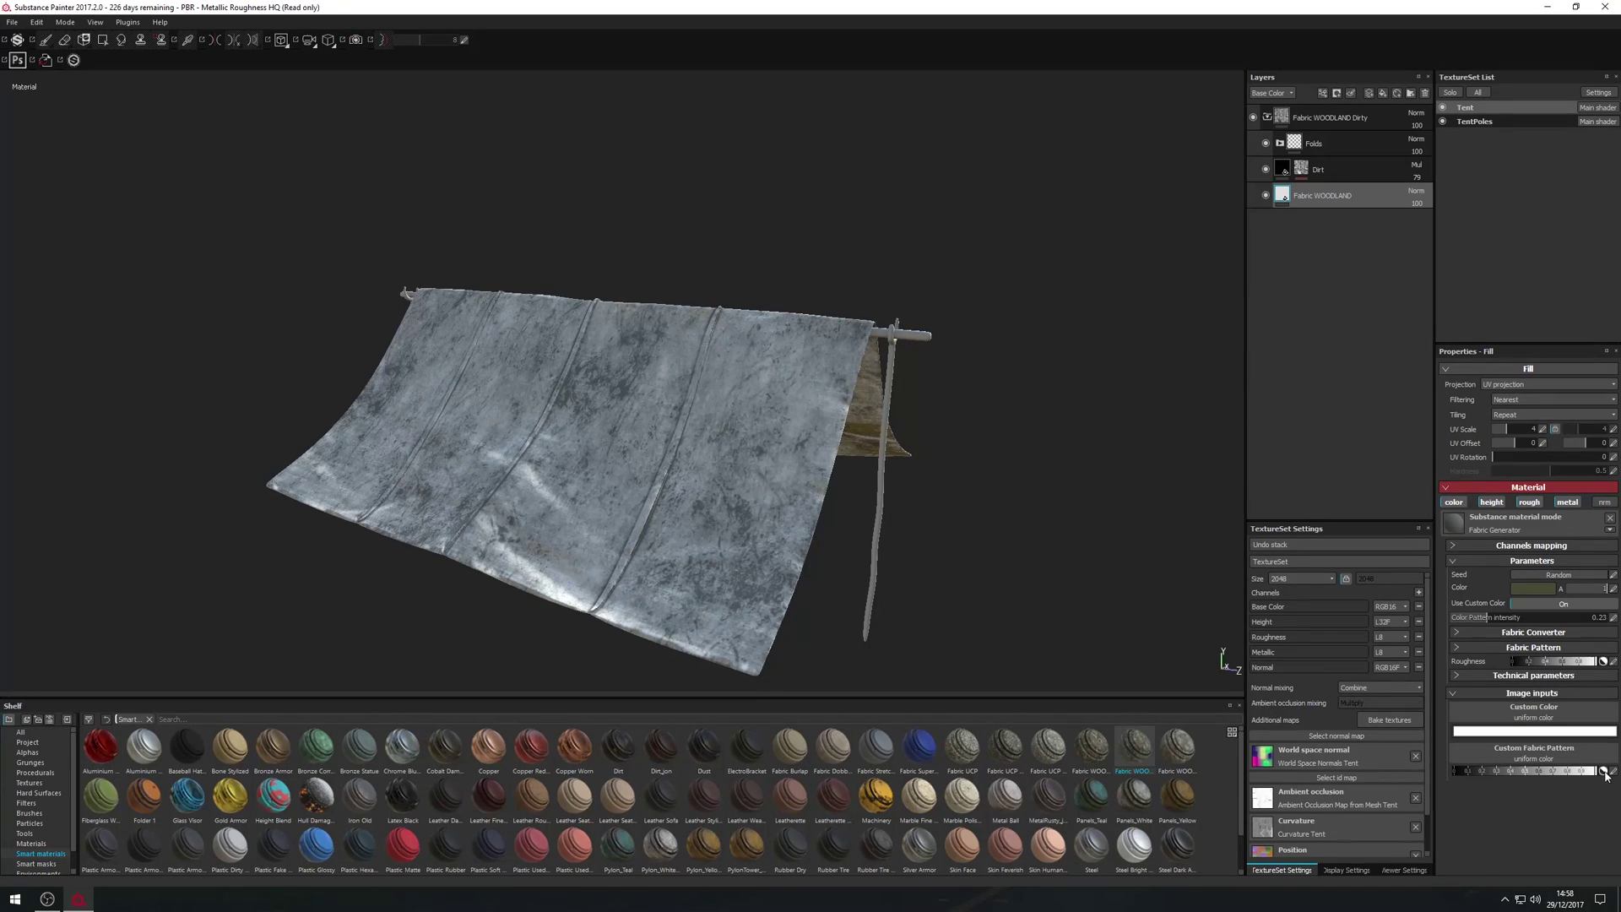
left_click(1558, 714)
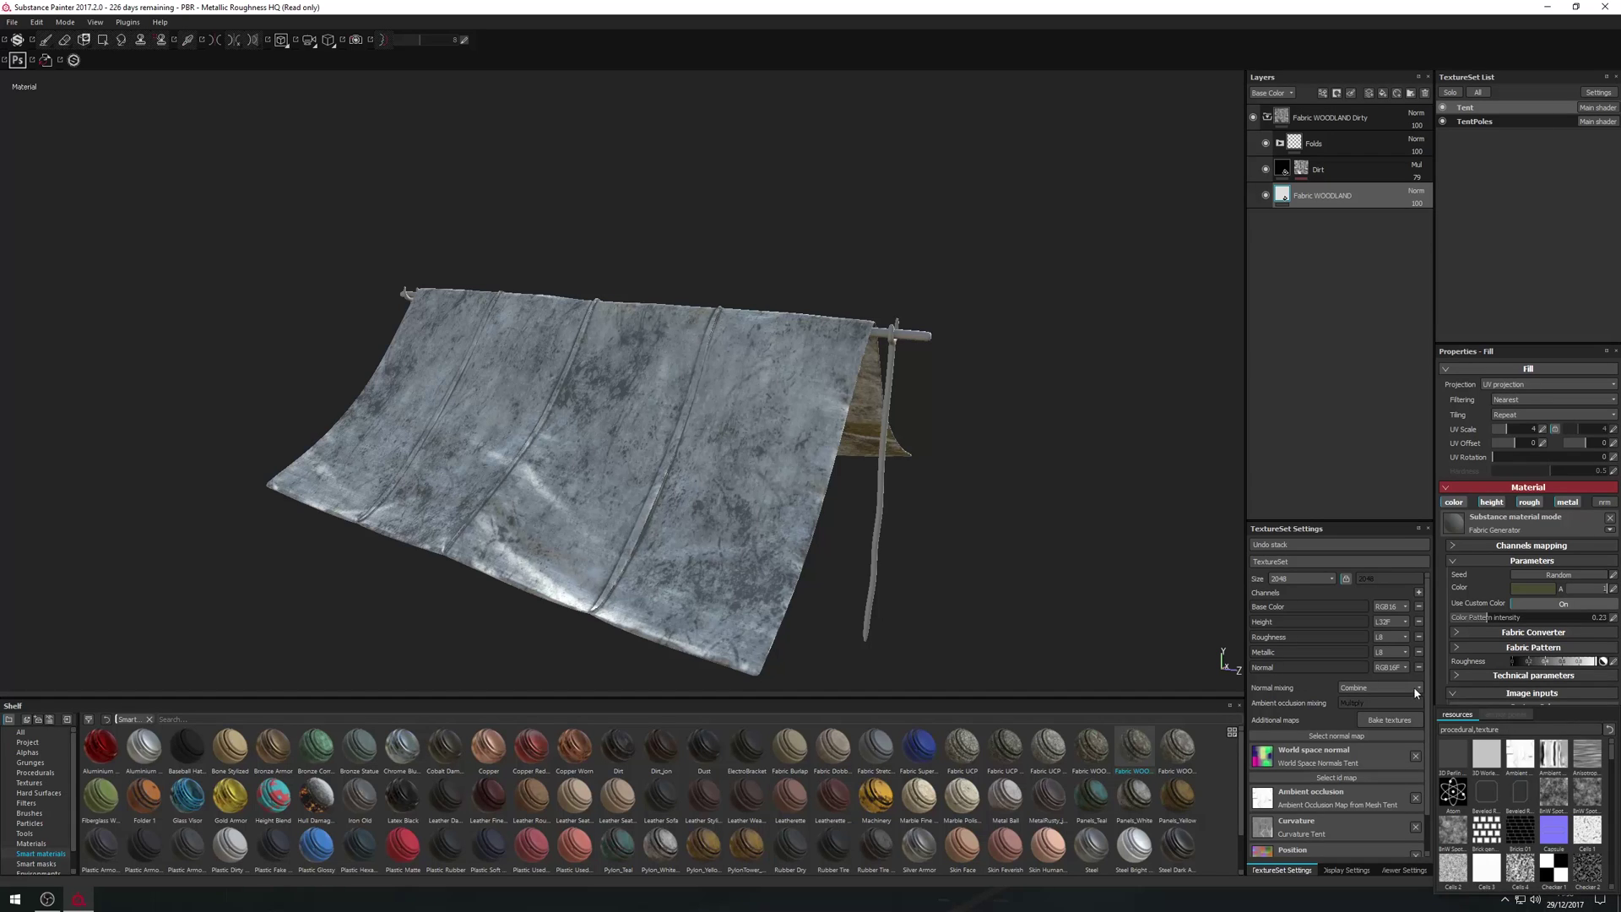
left_click(1446, 664)
- Set the Custom Color of the Fabric WOODLAND layer to a dark olive green, RGB 0.297, 0.301, 0.173, and check it on the tent
left_click(1495, 731)
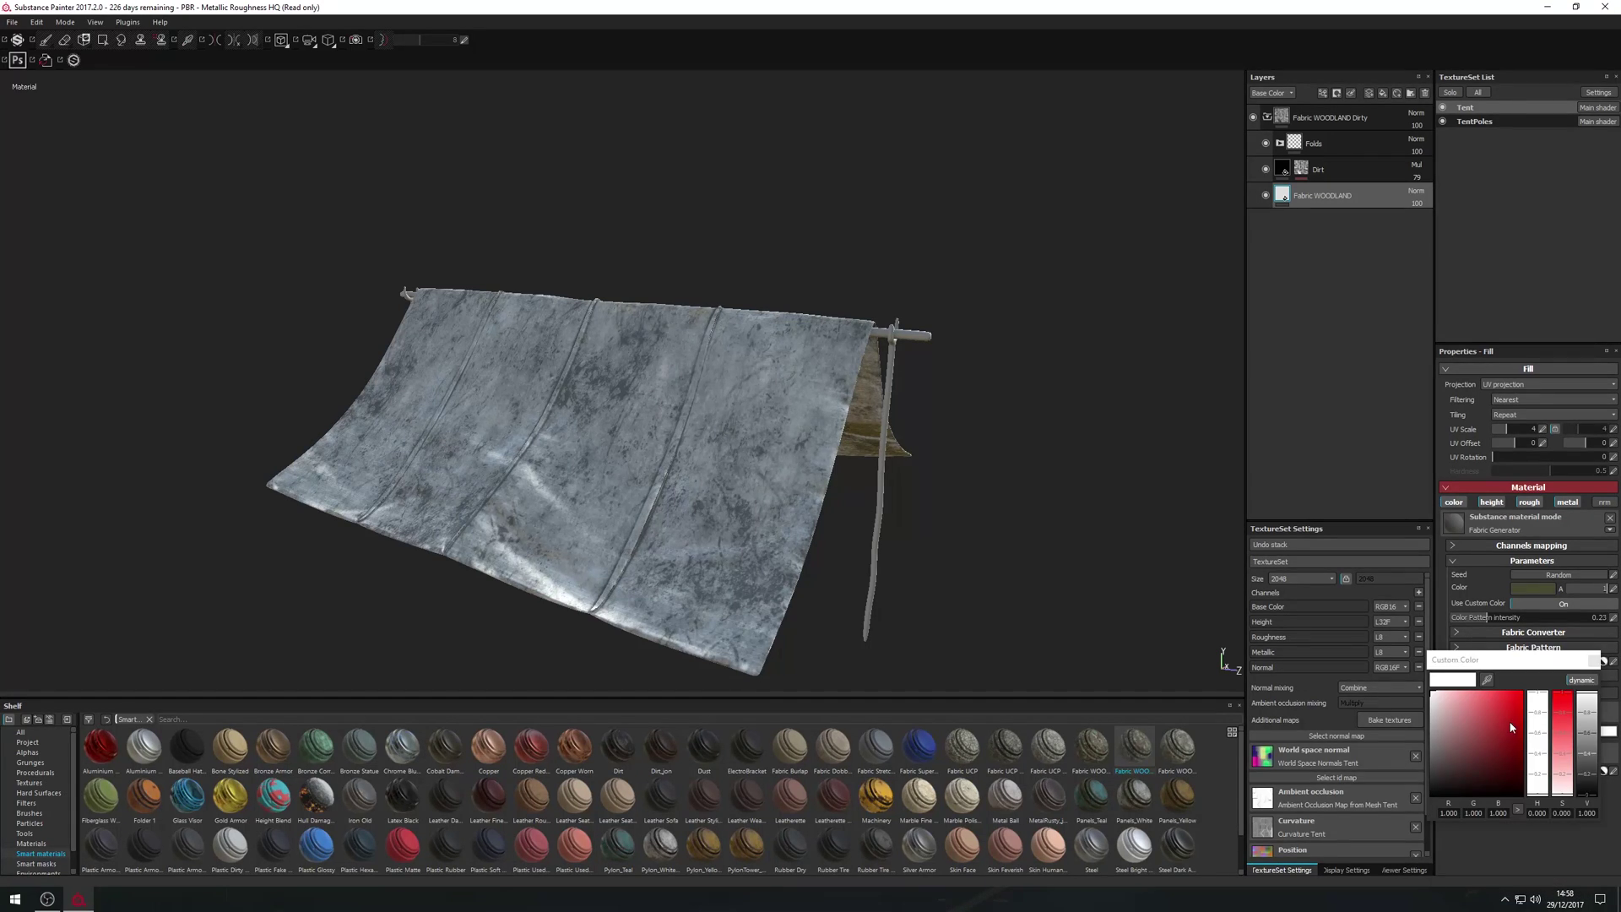
left_click(1517, 757)
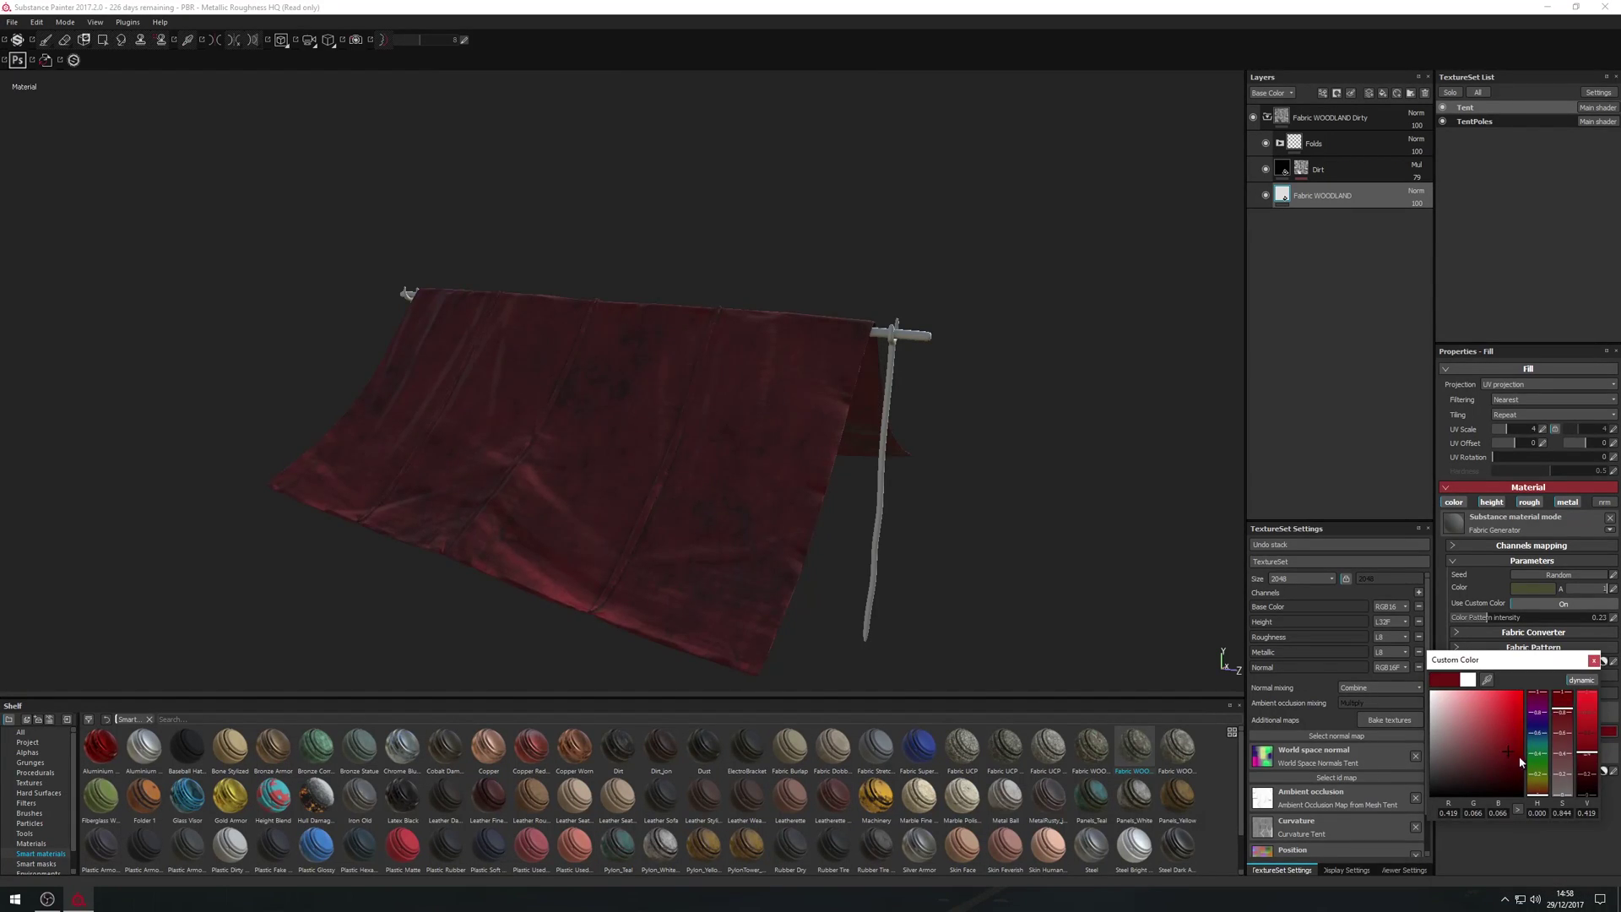
left_click(1536, 783)
left_click_drag(1537, 782, 1563, 755)
left_click_drag(1564, 742, 1590, 768)
left_click_drag(682, 538, 673, 492, "alt")
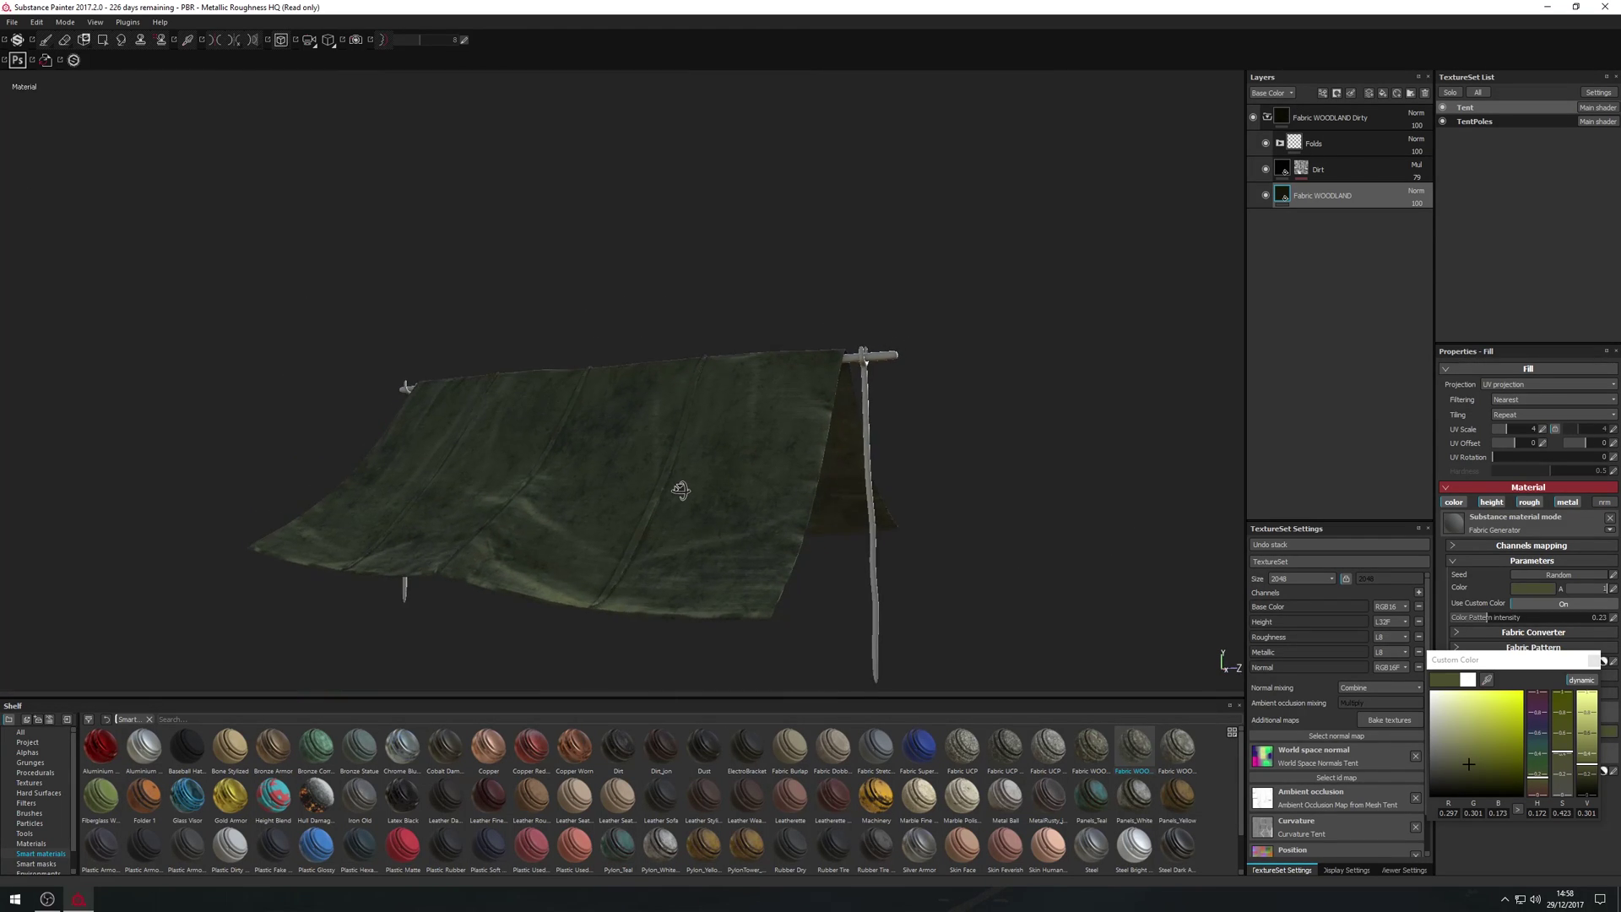
scroll(713, 496, "up", 3)
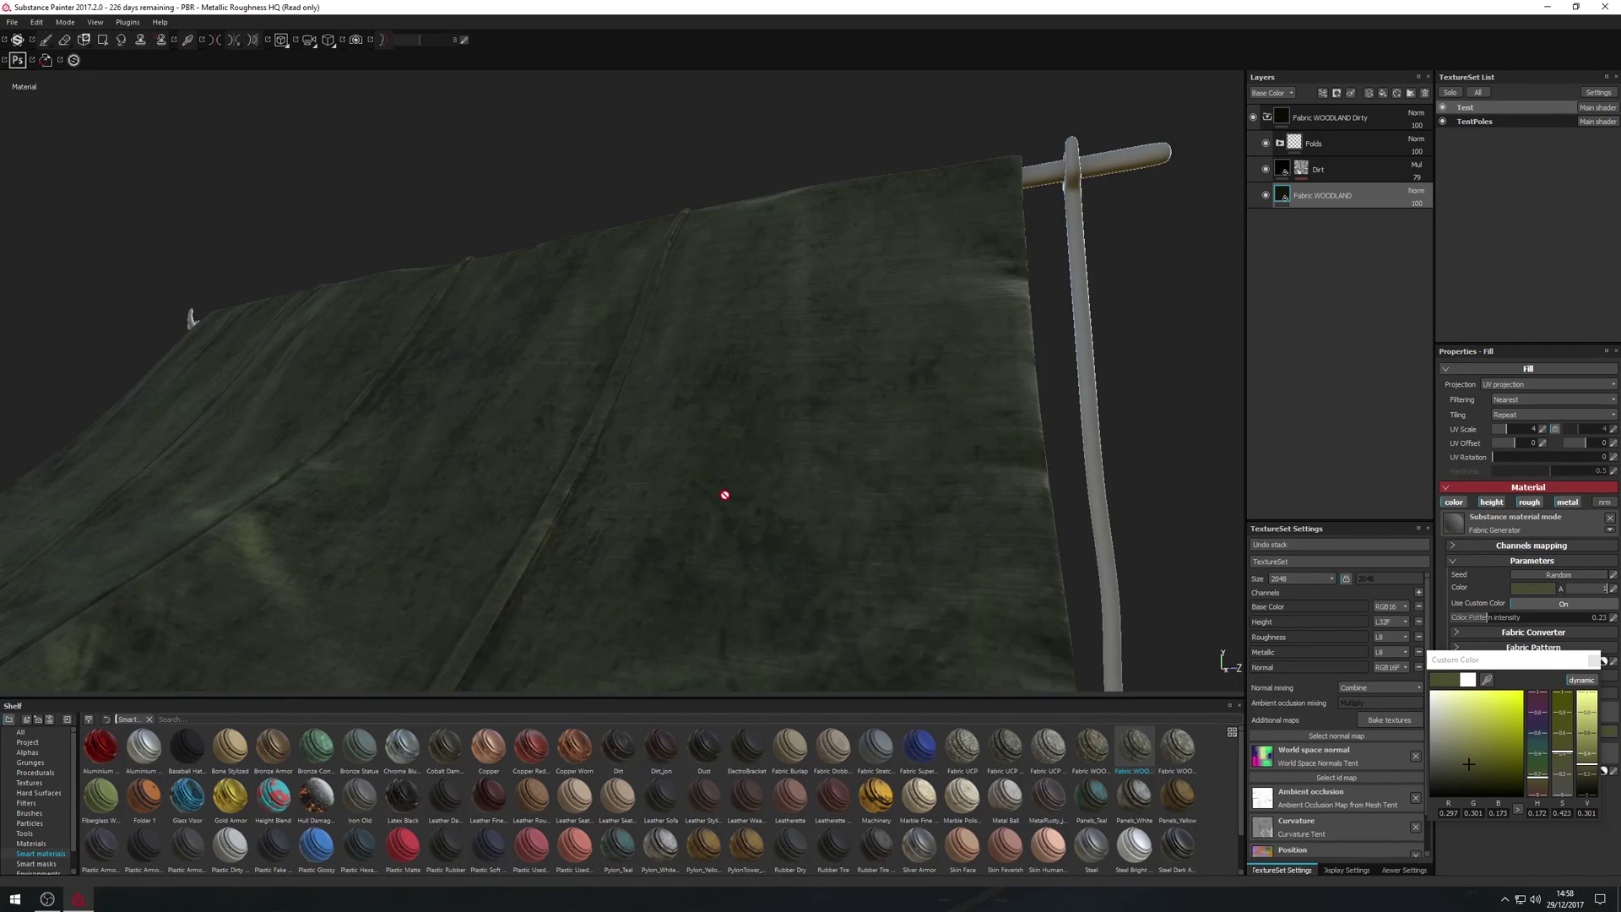
left_click_drag(837, 455, 756, 553, "alt")
scroll(767, 512, "down", 3)
scroll(767, 512, "down", 4)
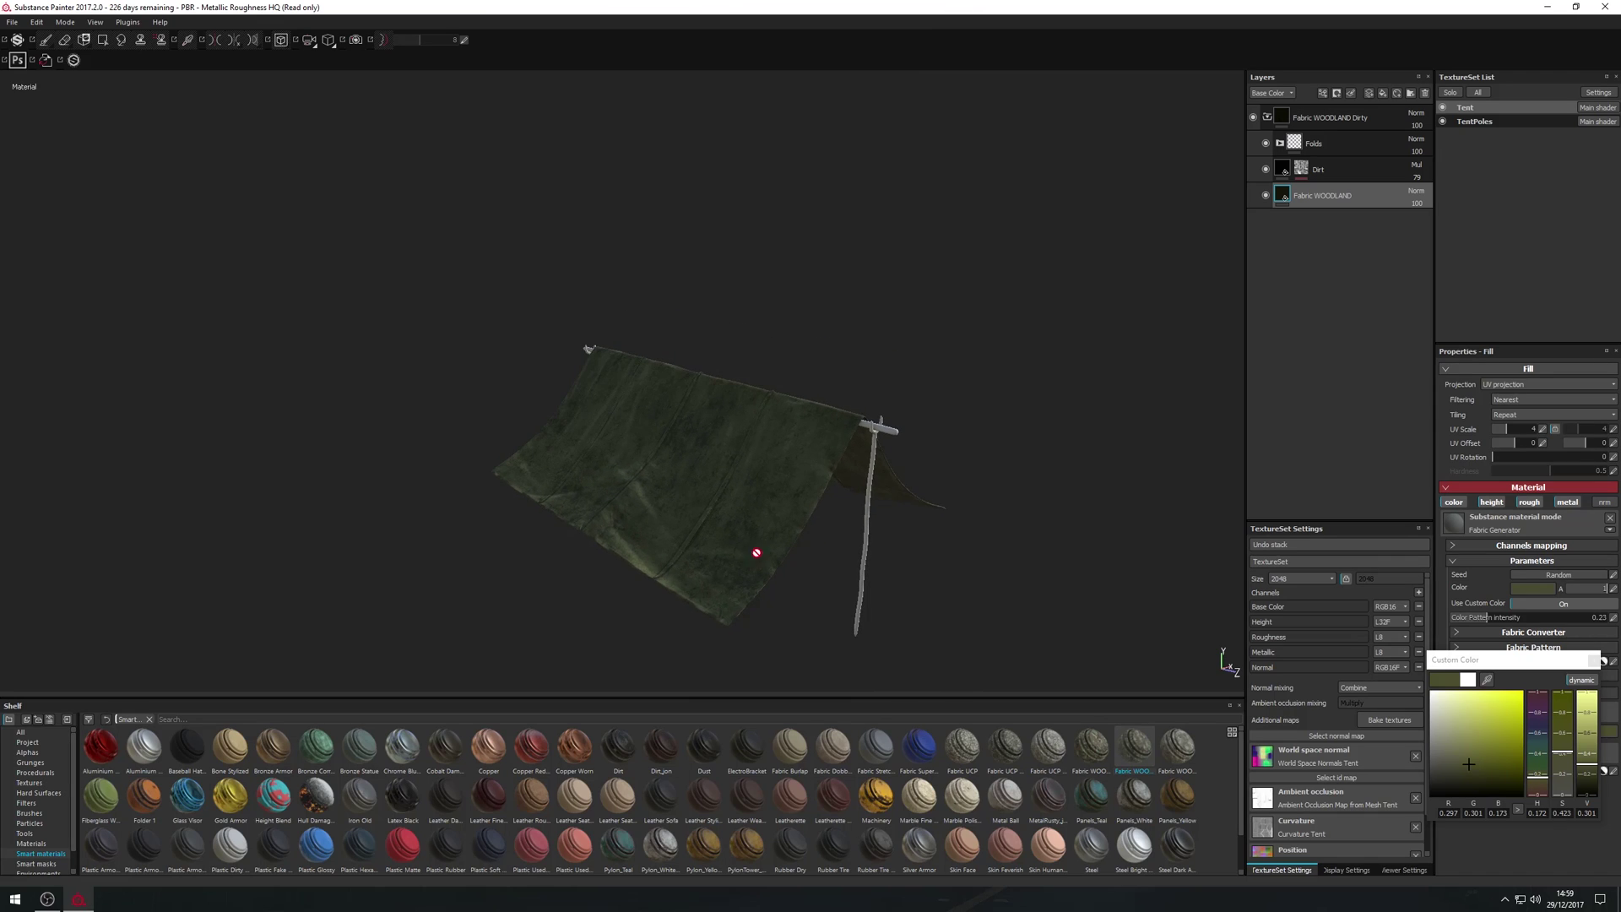
- Compare the tent with the Dirt layer and the Folds folder hidden and shown
left_click(1266, 169)
left_click(1266, 170)
left_click(1266, 144)
left_click(1265, 144)
middle_click_drag(701, 499, 777, 474)
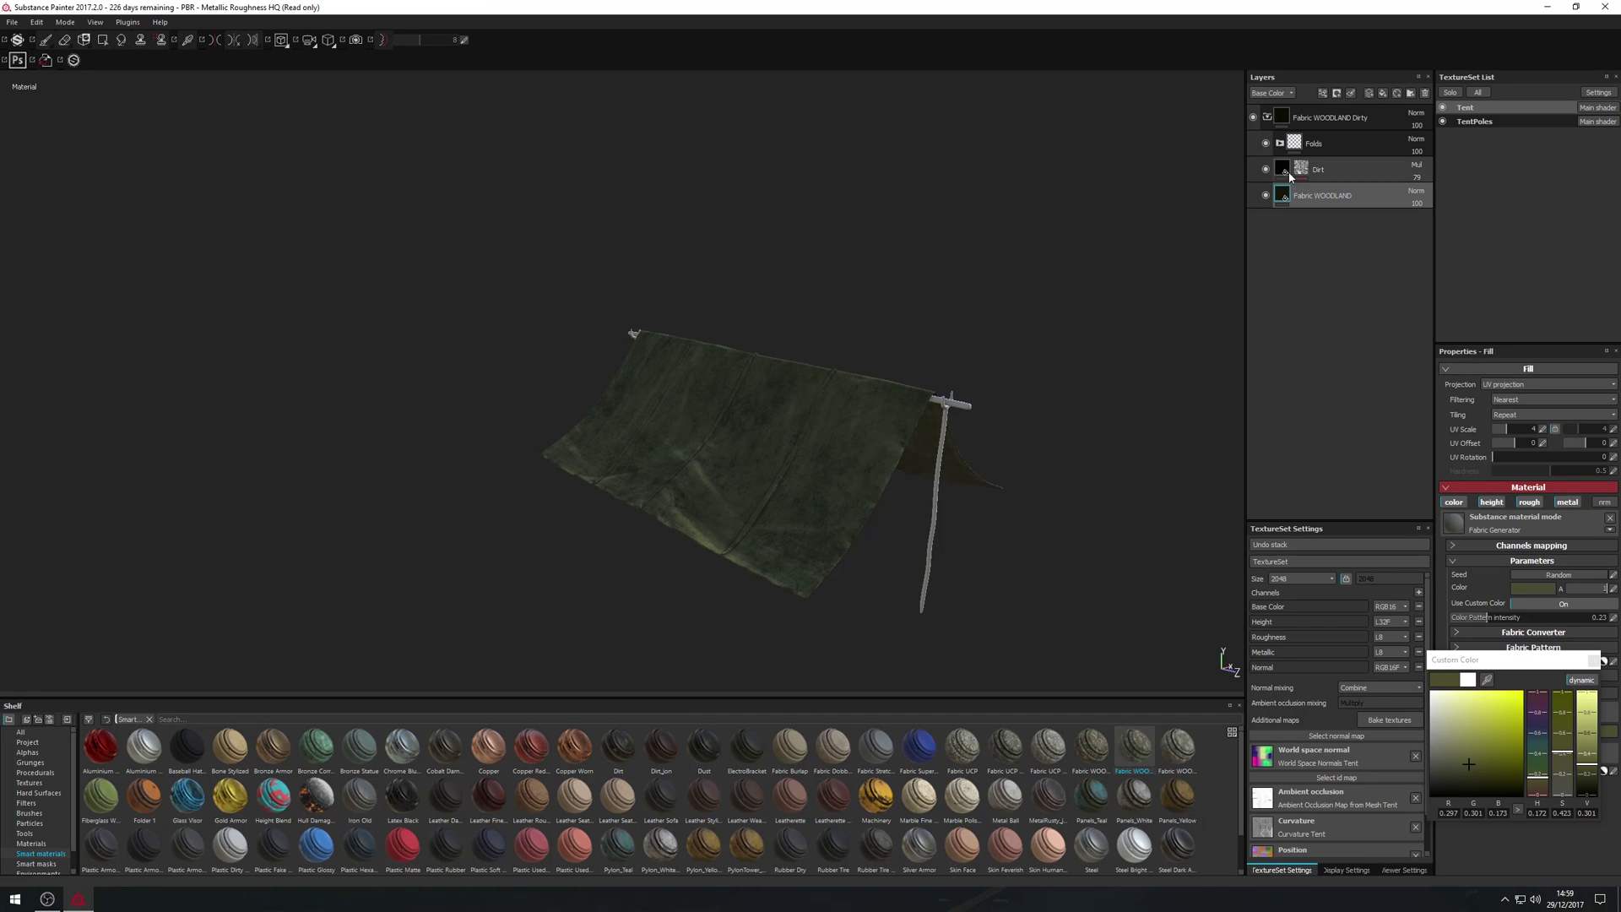
- Expand the Folds folder and compare the tent with its inner Folds and Edges Folds layers hidden and shown
left_click(1280, 143)
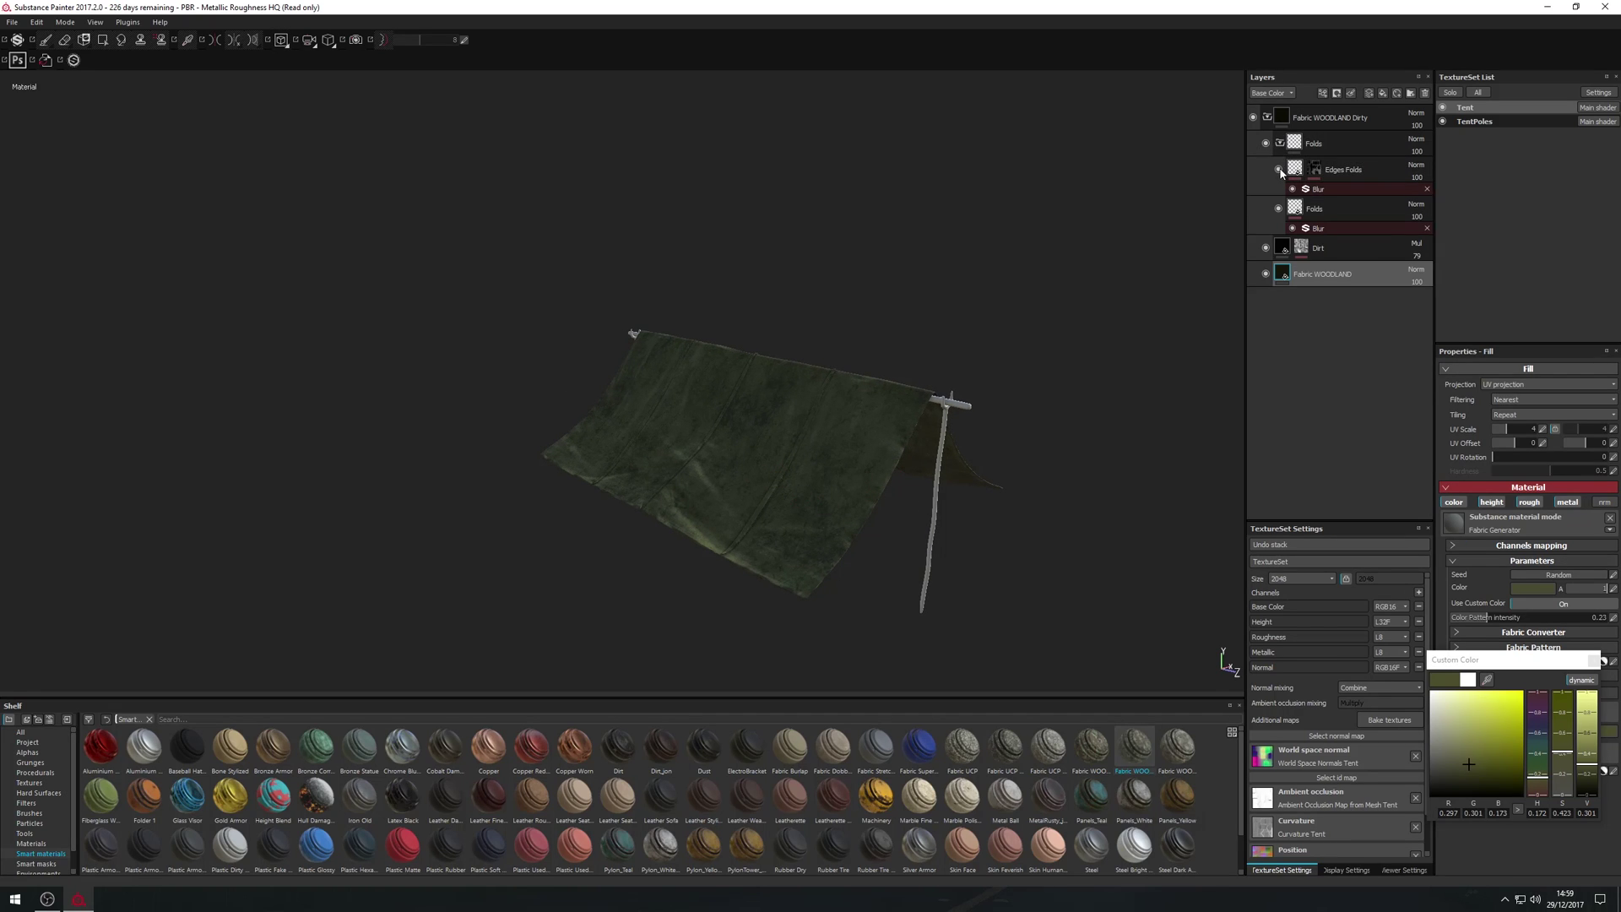
left_click(1279, 209)
left_click(1279, 210)
left_click(1280, 210)
left_click(1279, 210)
left_click(1279, 210)
left_click(1279, 210)
left_click(1279, 169)
- Set the histogram position of the Folds fill layer inside the Folds folder to 0.3, checking the creases on the tent
left_click(1294, 208)
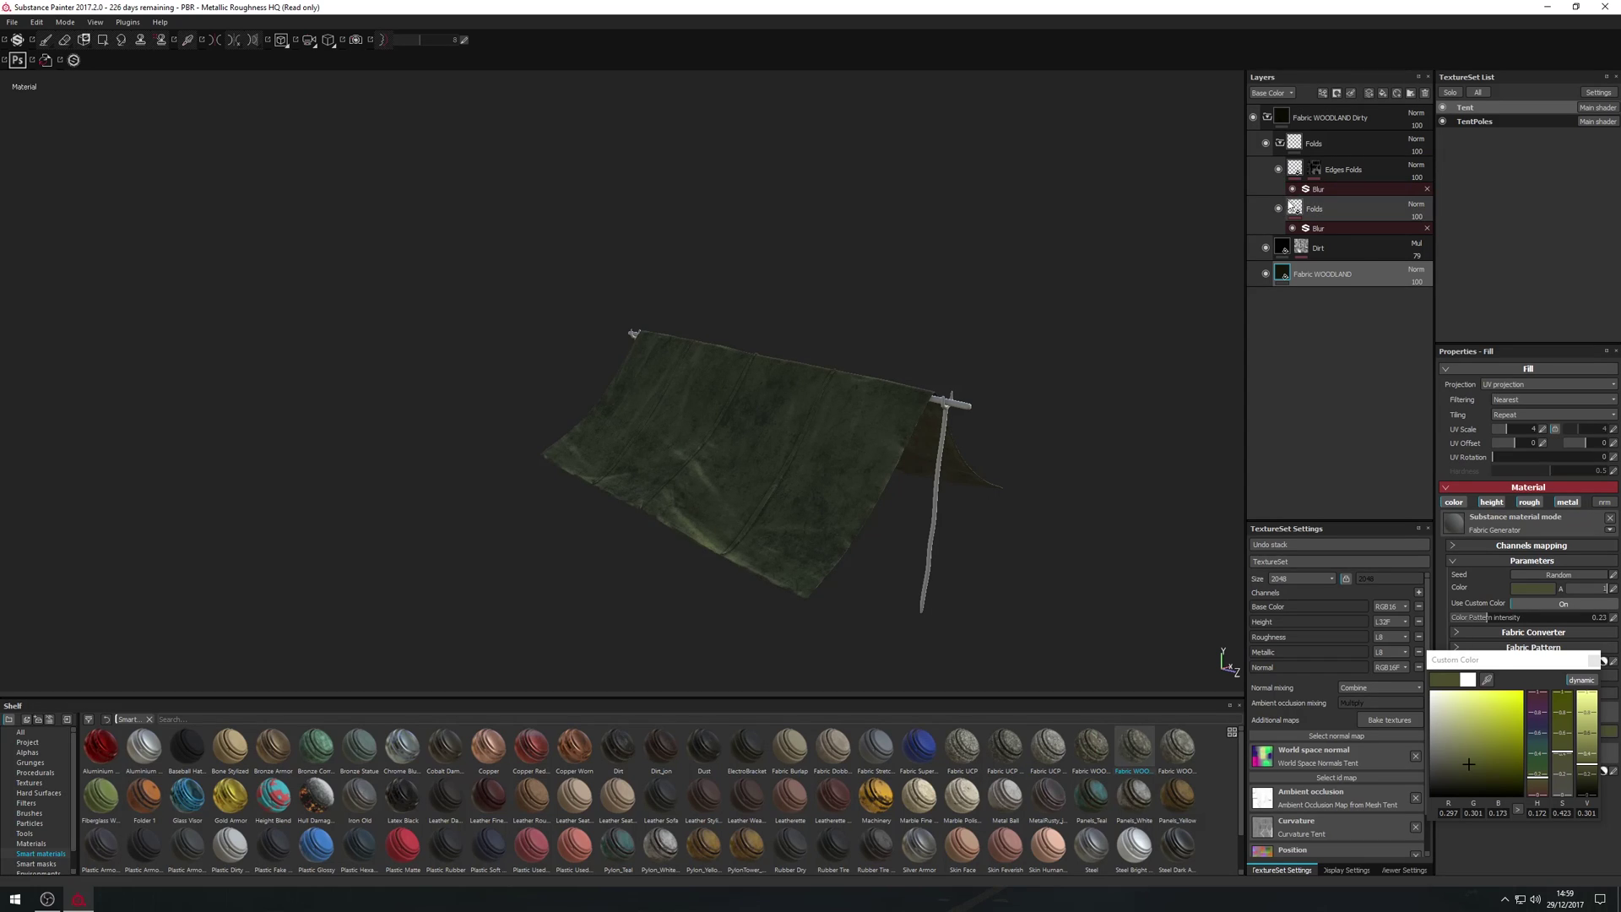
left_click(1301, 214)
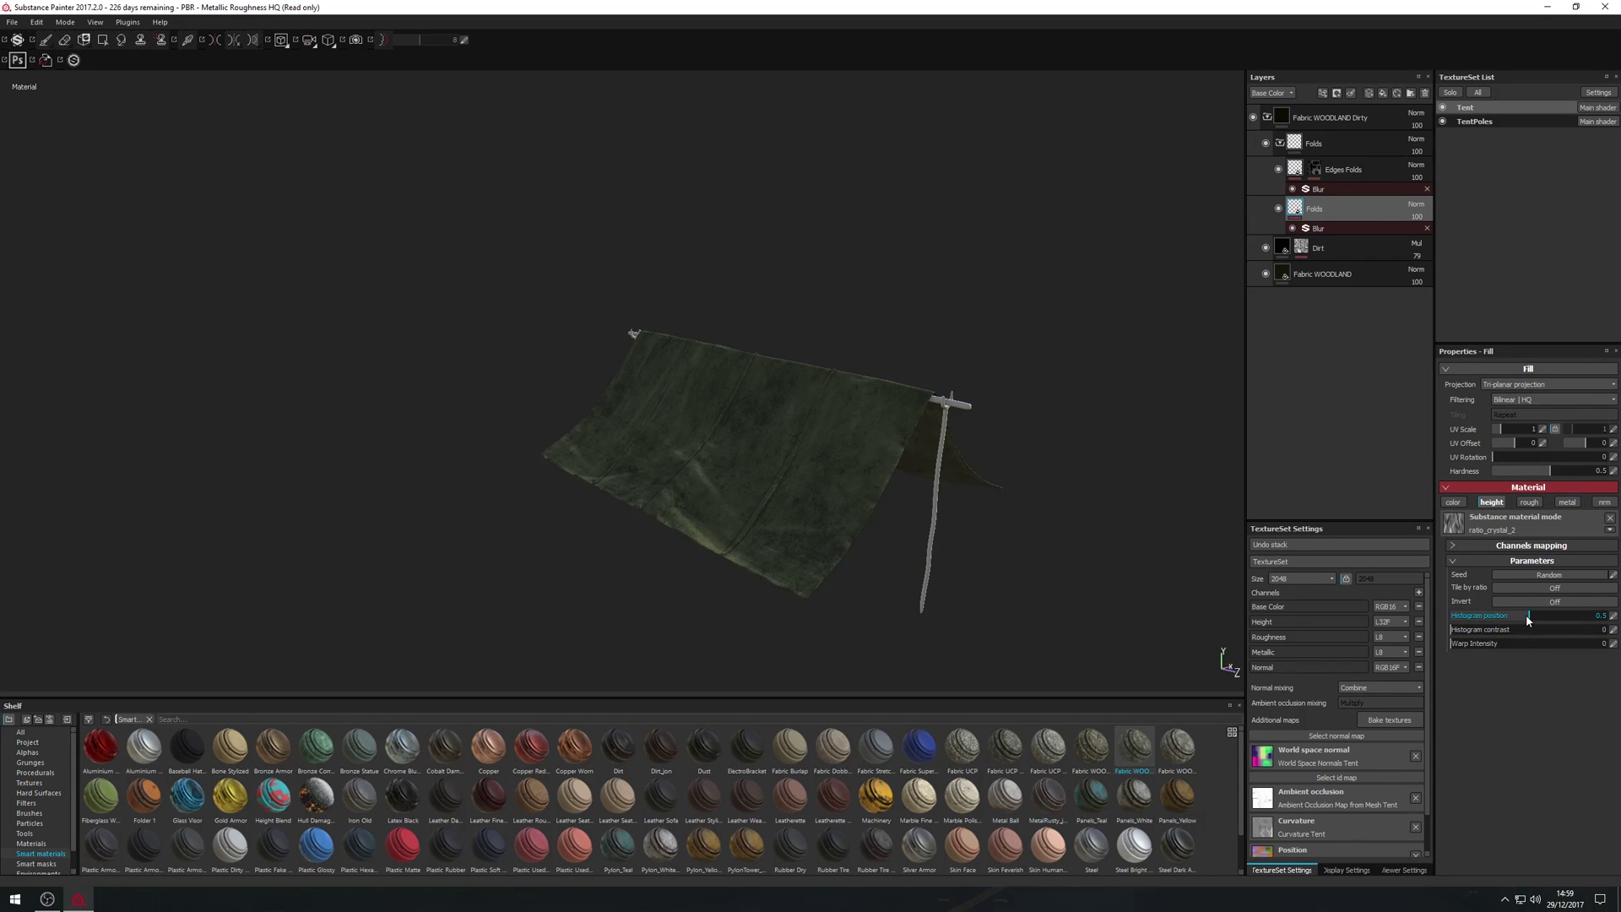
left_click_drag(1529, 616, 1494, 619)
middle_click_drag(794, 533, 840, 506, "alt")
left_click_drag(839, 507, 937, 449, "alt")
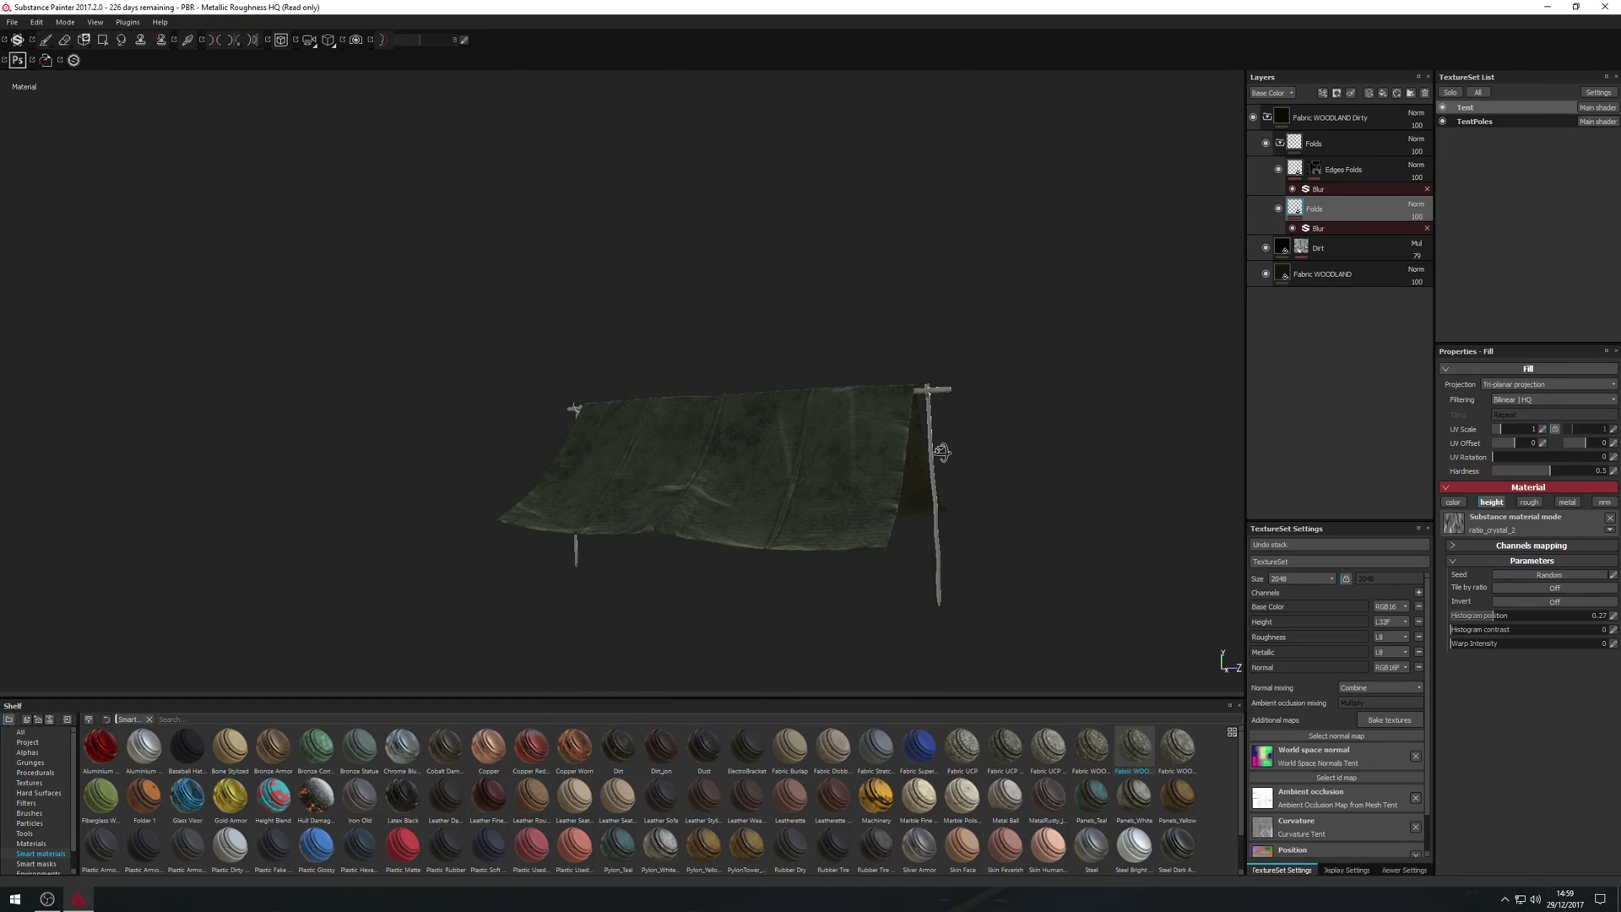
left_click_drag(1494, 623, 1500, 622)
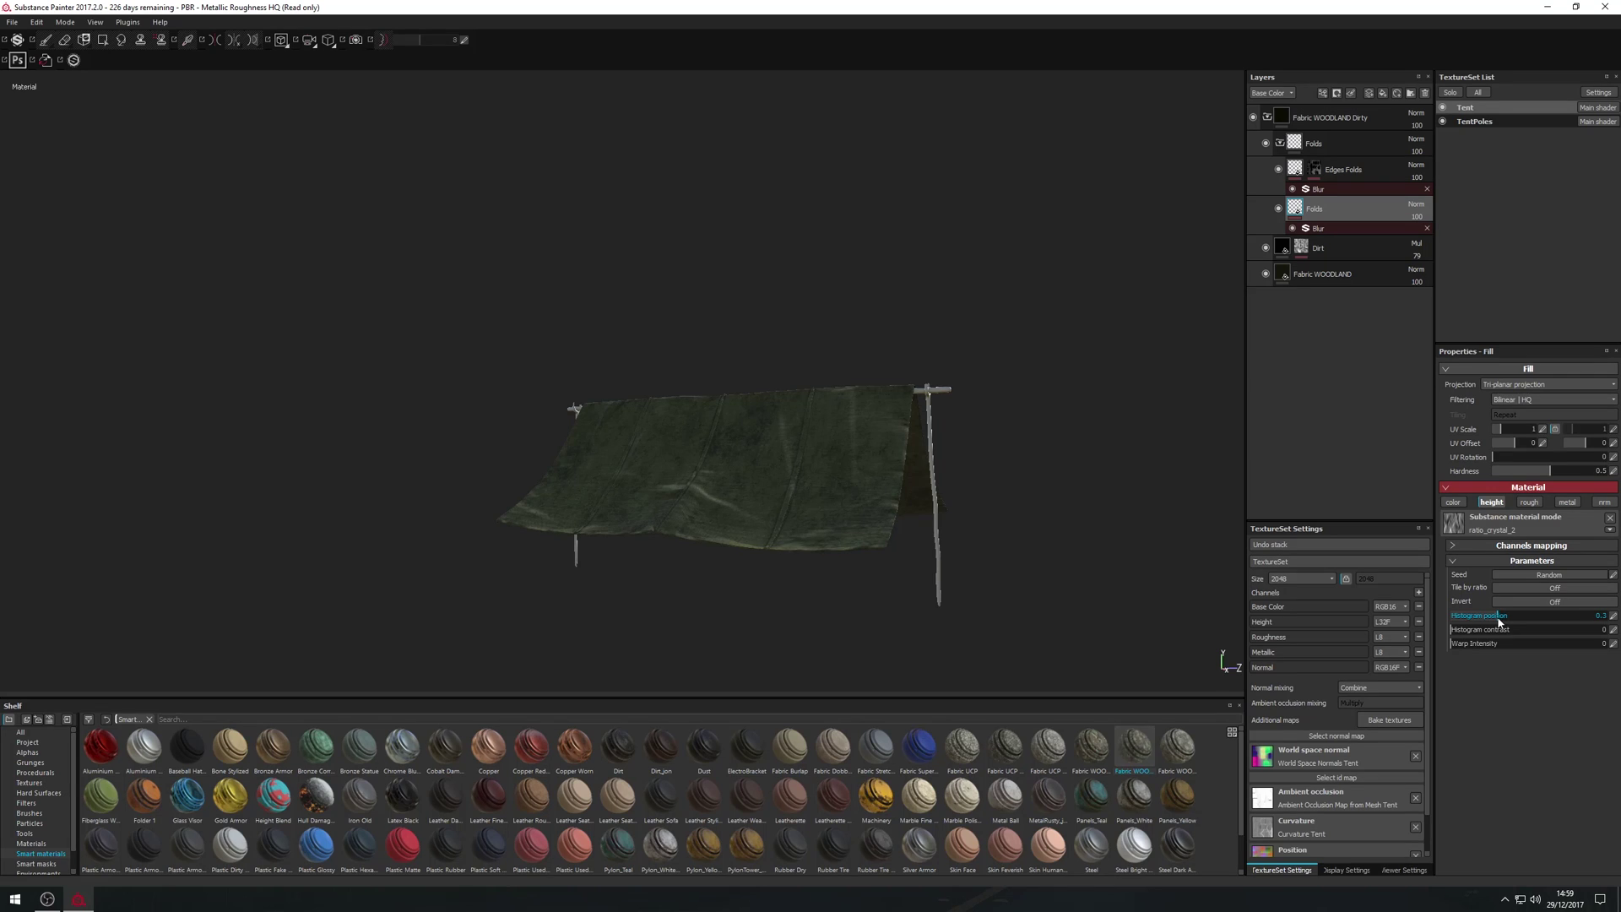
mouse_move(844, 521)
left_mouse_down("alt")
mouse_move(723, 590)
mouse_move(774, 549)
mouse_move(847, 545)
mouse_move(848, 527)
left_mouse_up("alt")
- Change the Dirt layer's base color to a dark brown with hue 0.117, saturation 0.627 and value 0.065
left_click(1280, 249)
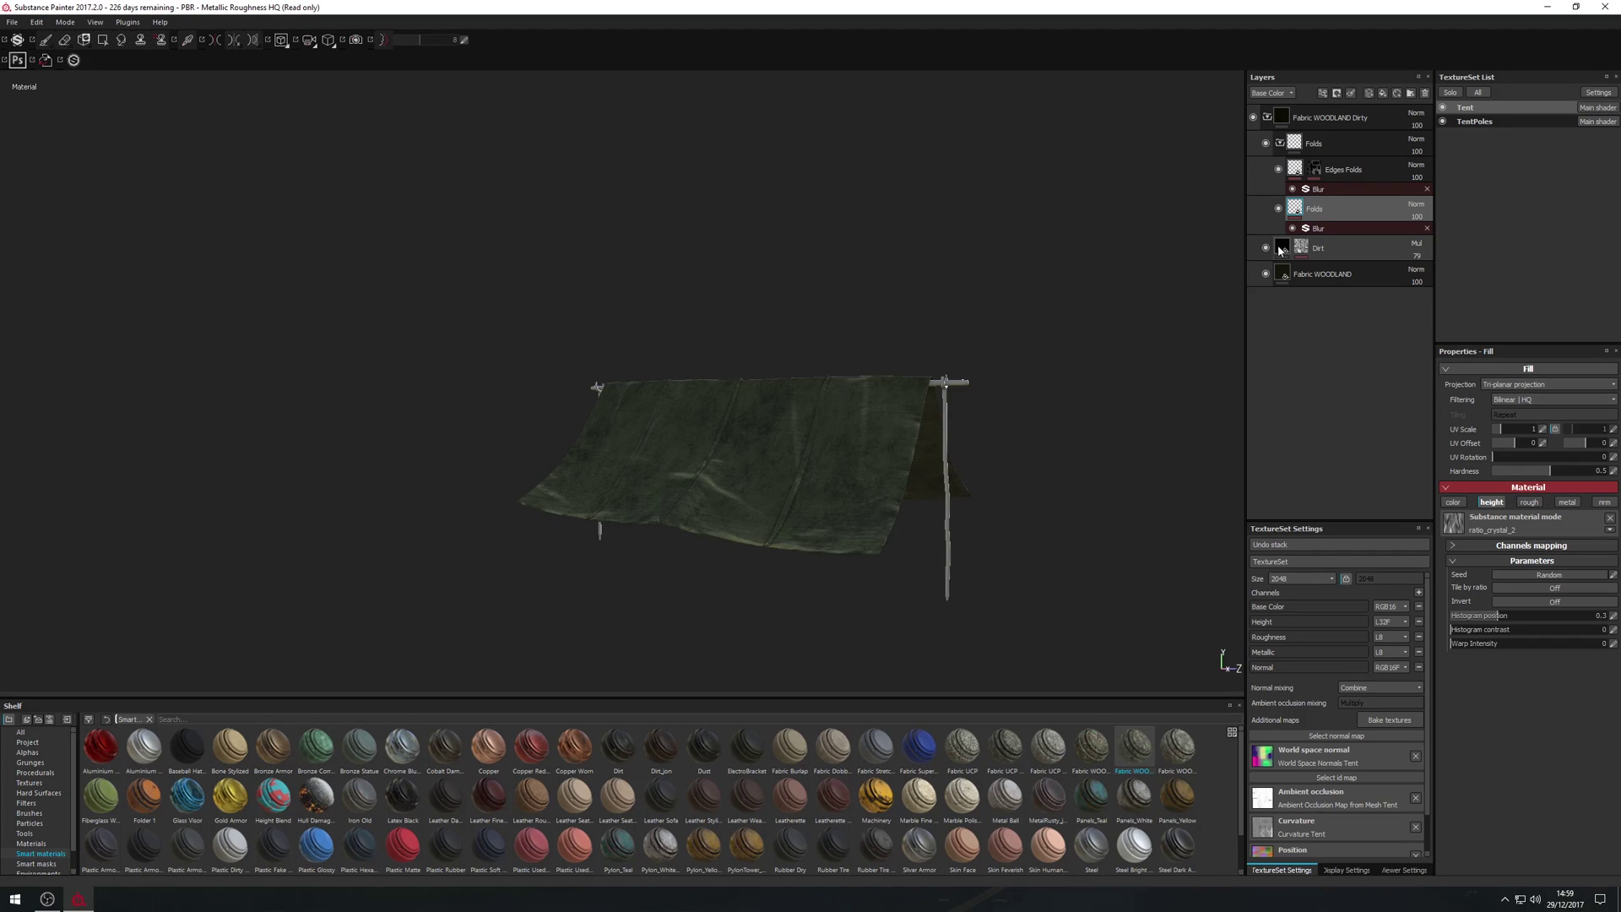
left_click(1535, 573)
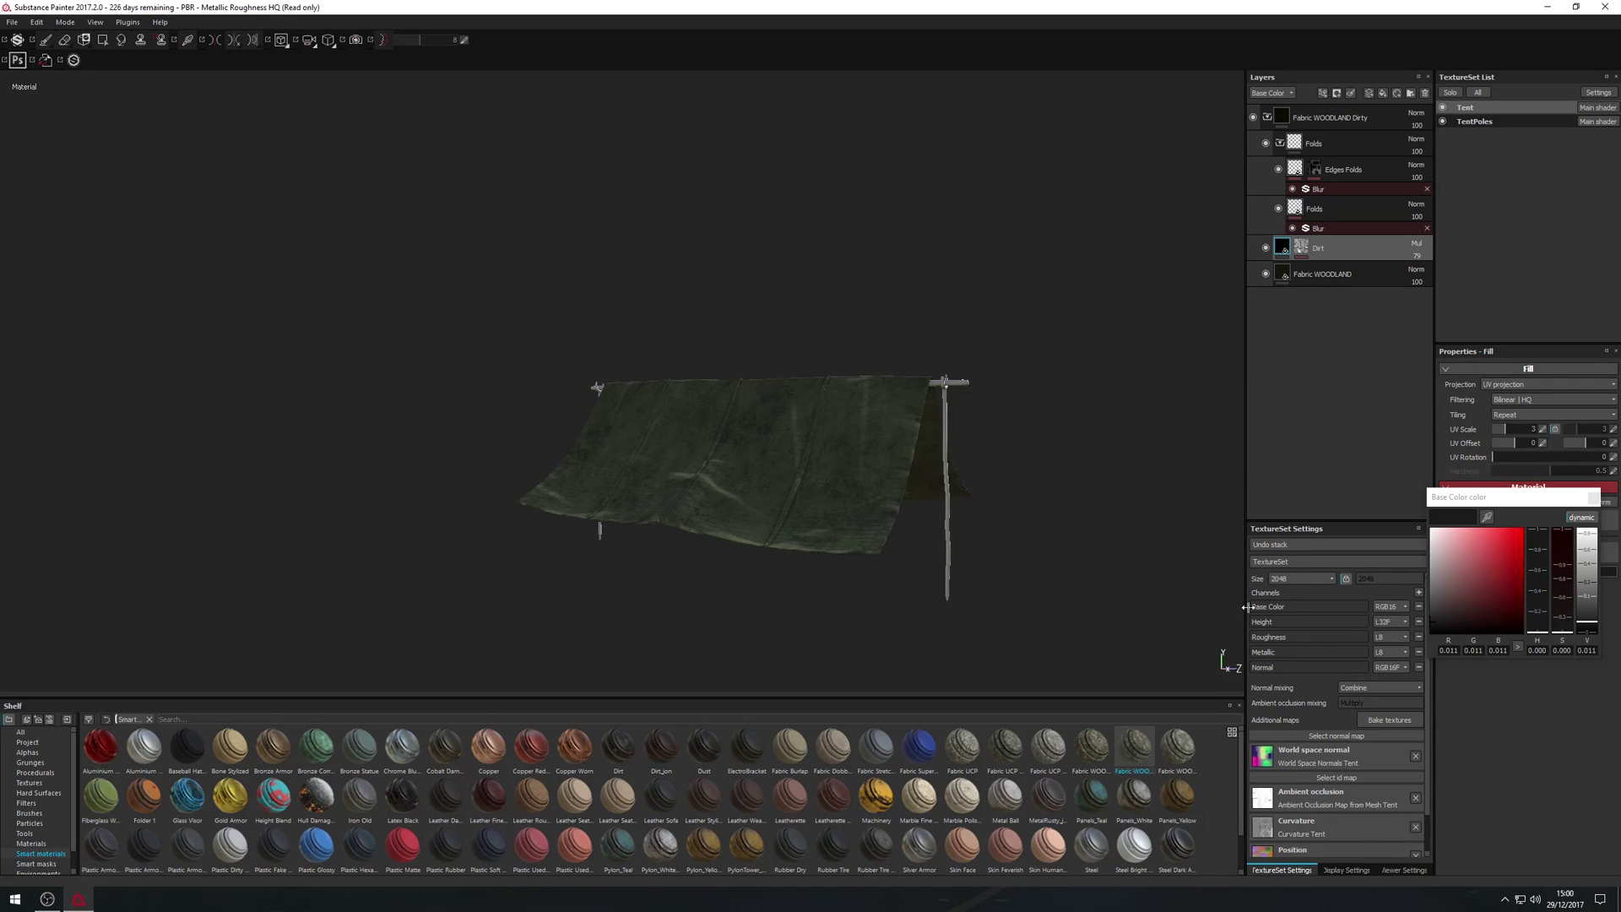
left_click(1539, 616)
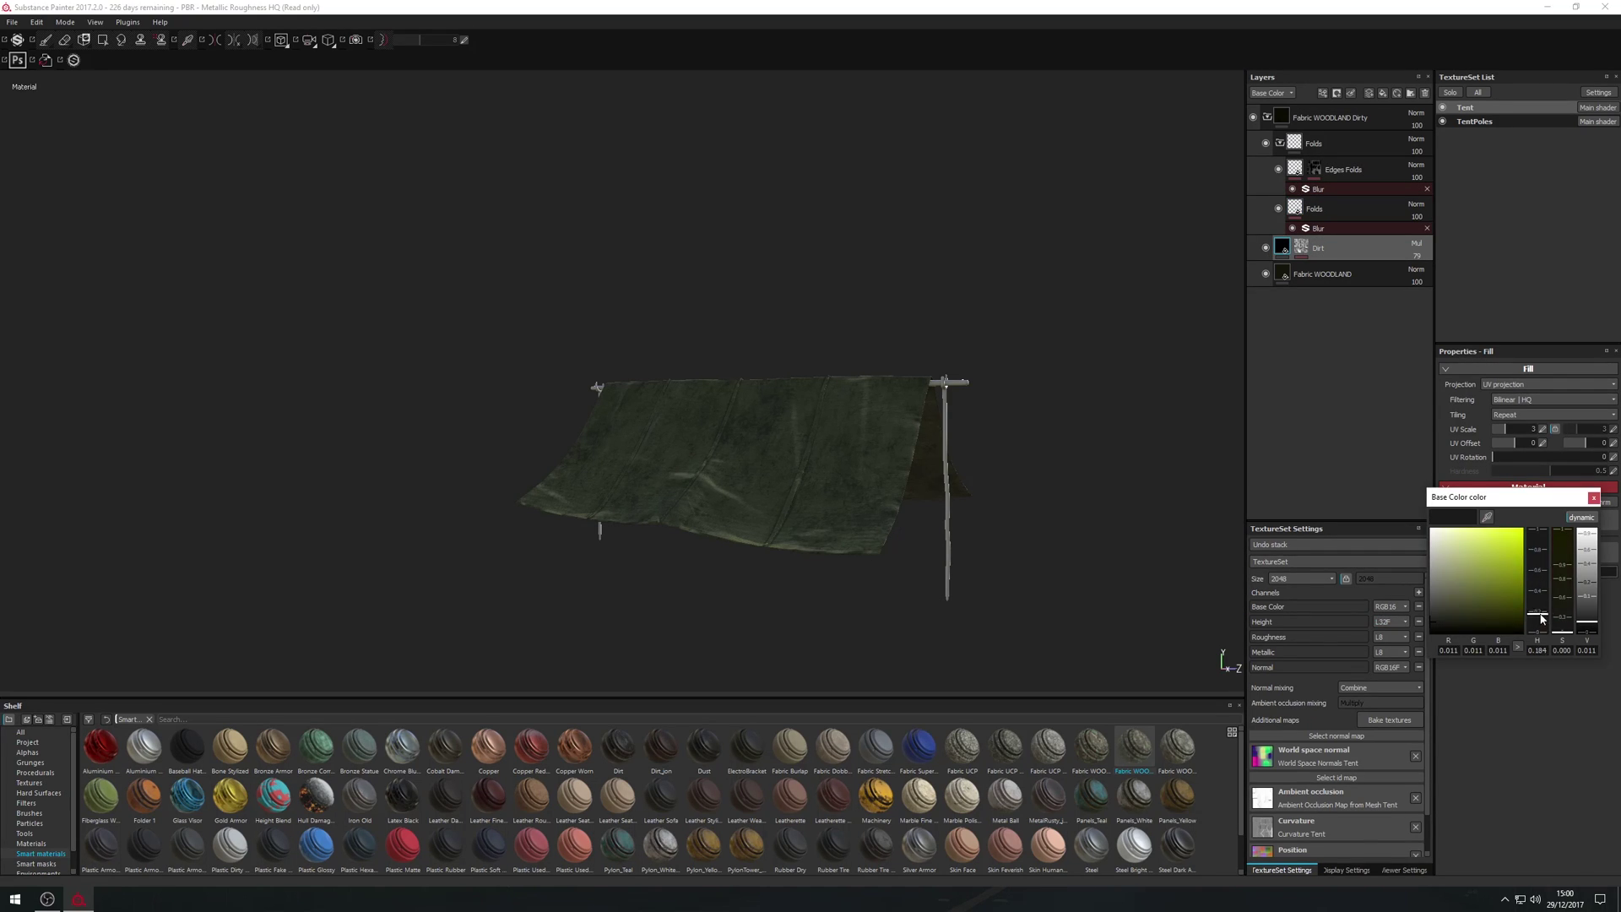
left_click_drag(1540, 614, 1490, 601)
left_click(1499, 605)
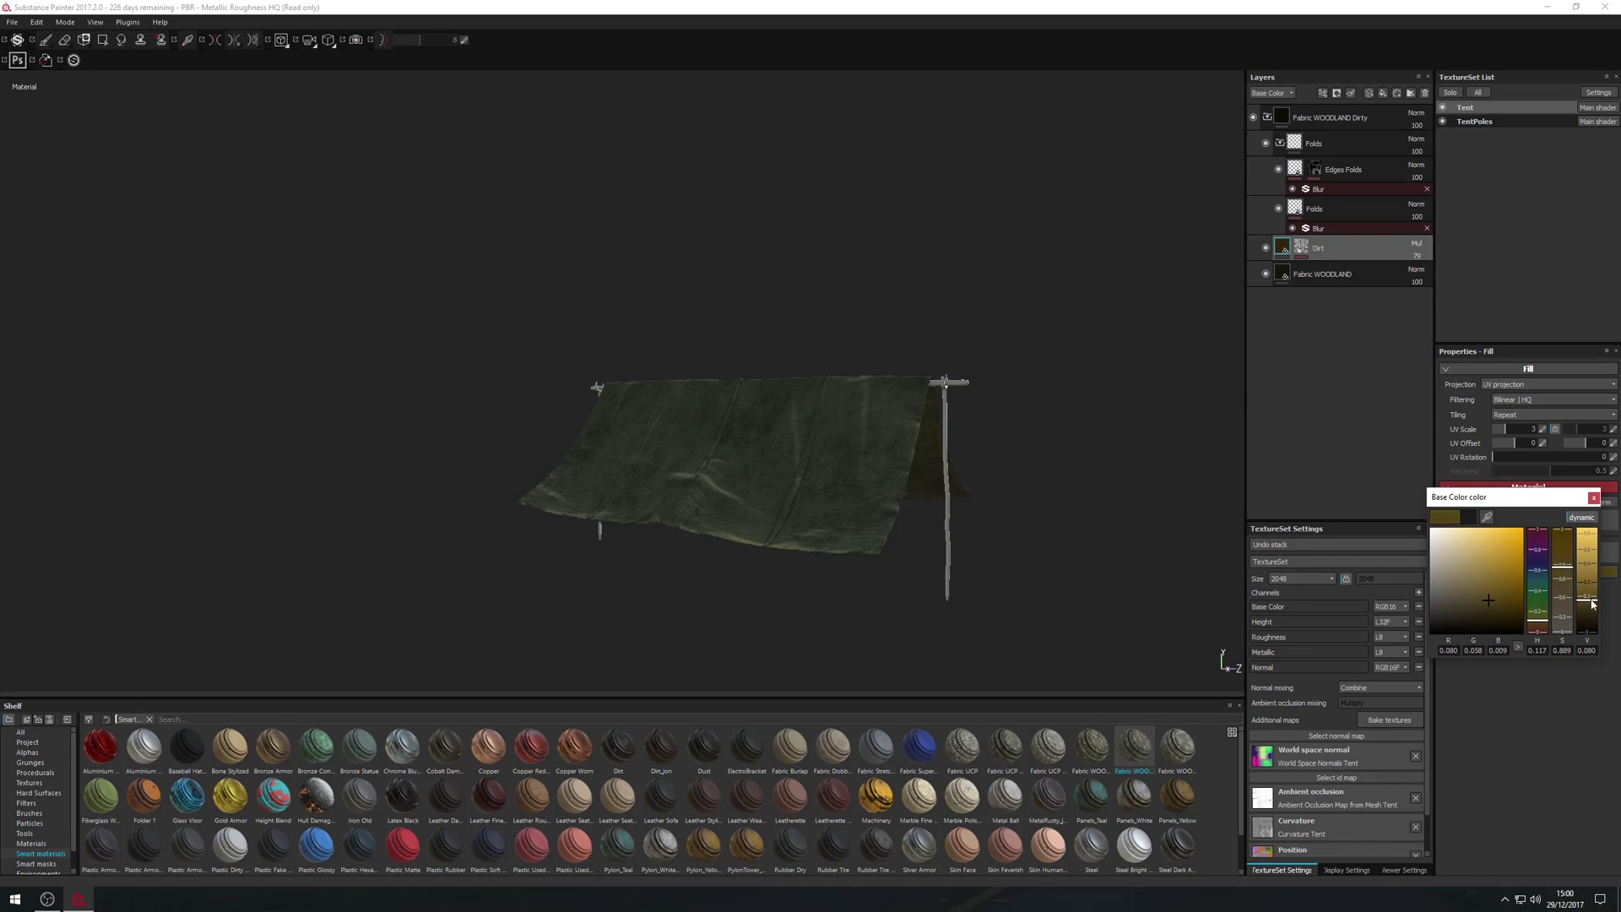
mouse_move(1587, 598)
left_mouse_down()
mouse_move(1589, 551)
mouse_move(1597, 609)
left_mouse_up()
left_click_drag(1556, 616, 1561, 595)
left_click(1594, 498)
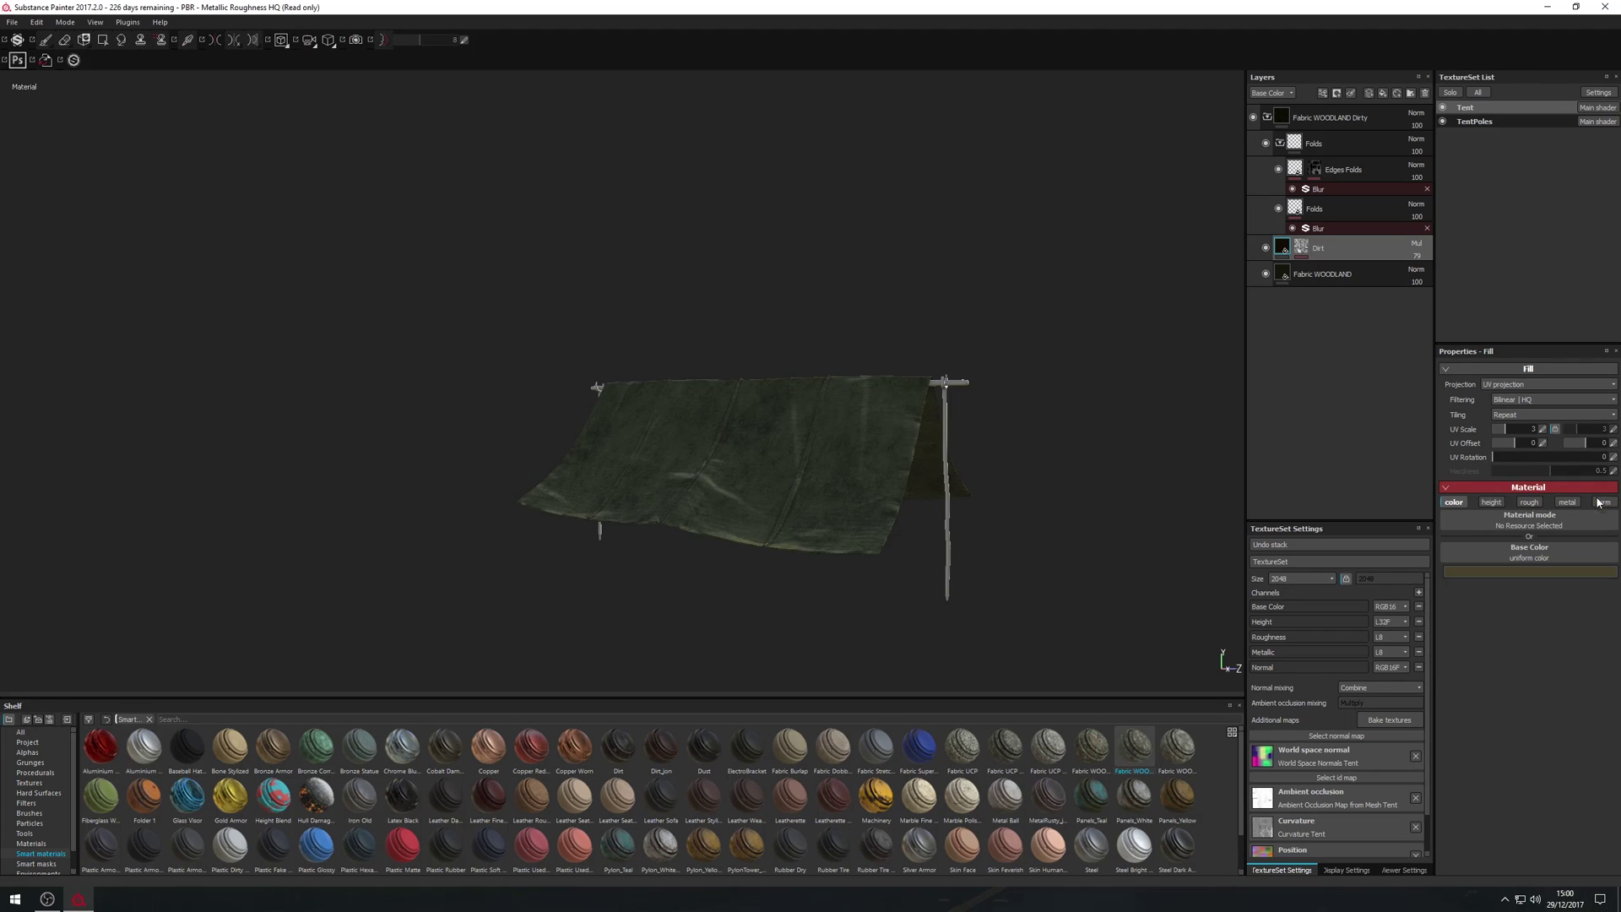
- Check the Dirt layer's mask, return to its fill and set the base color to a stronger brown, RGB 0.117, 0.085, 0.009
left_click(1301, 248)
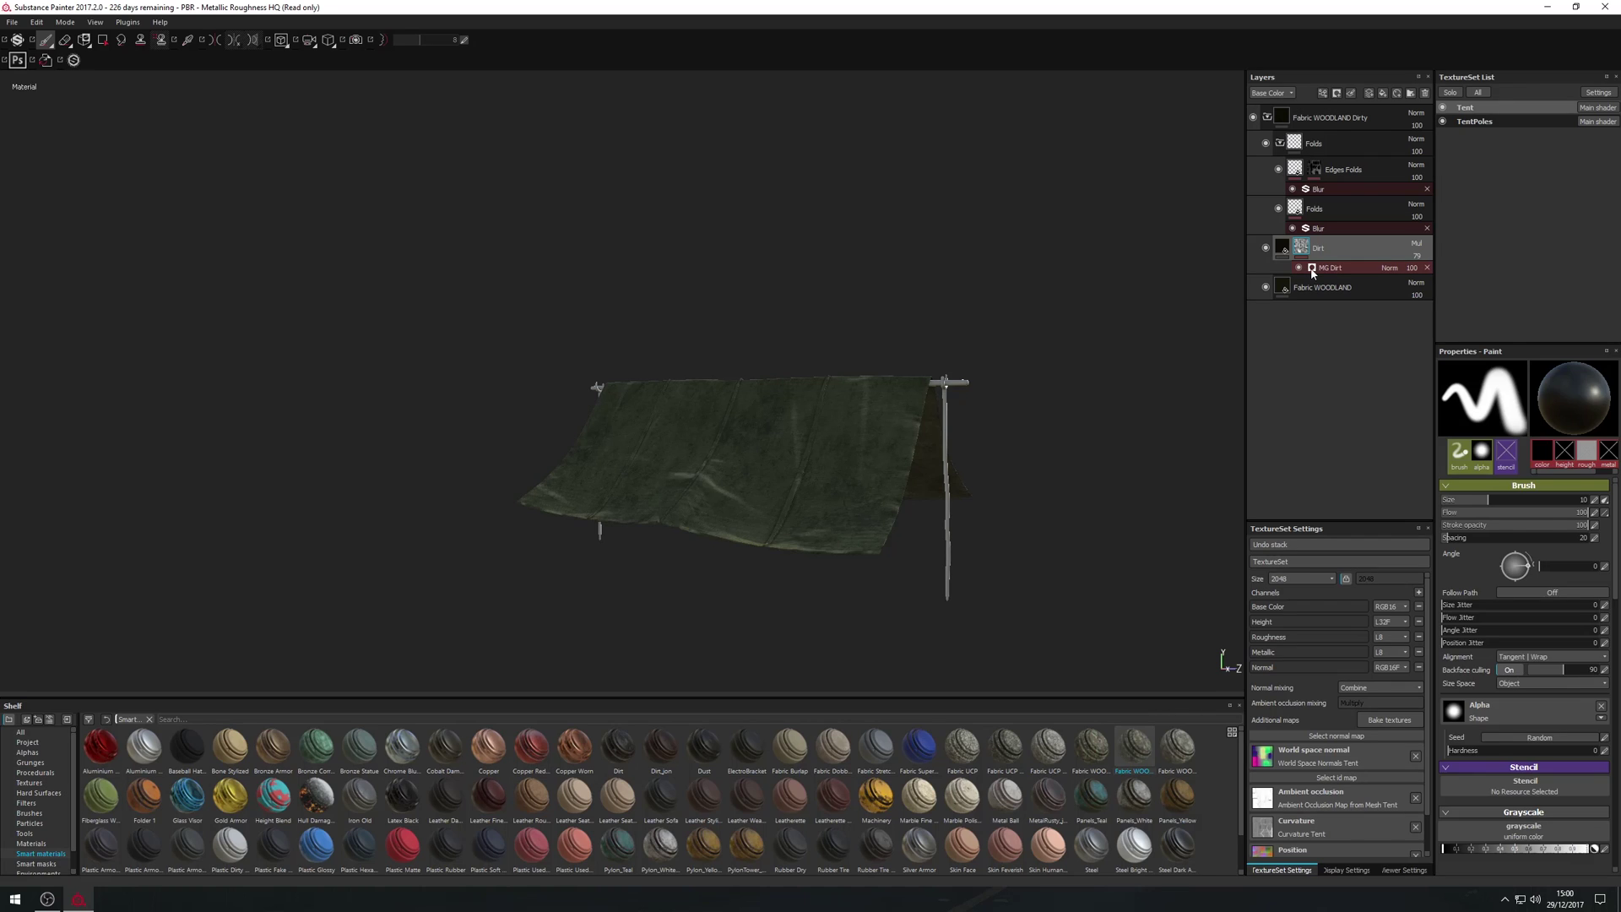
left_click(1313, 270)
left_click(1296, 249)
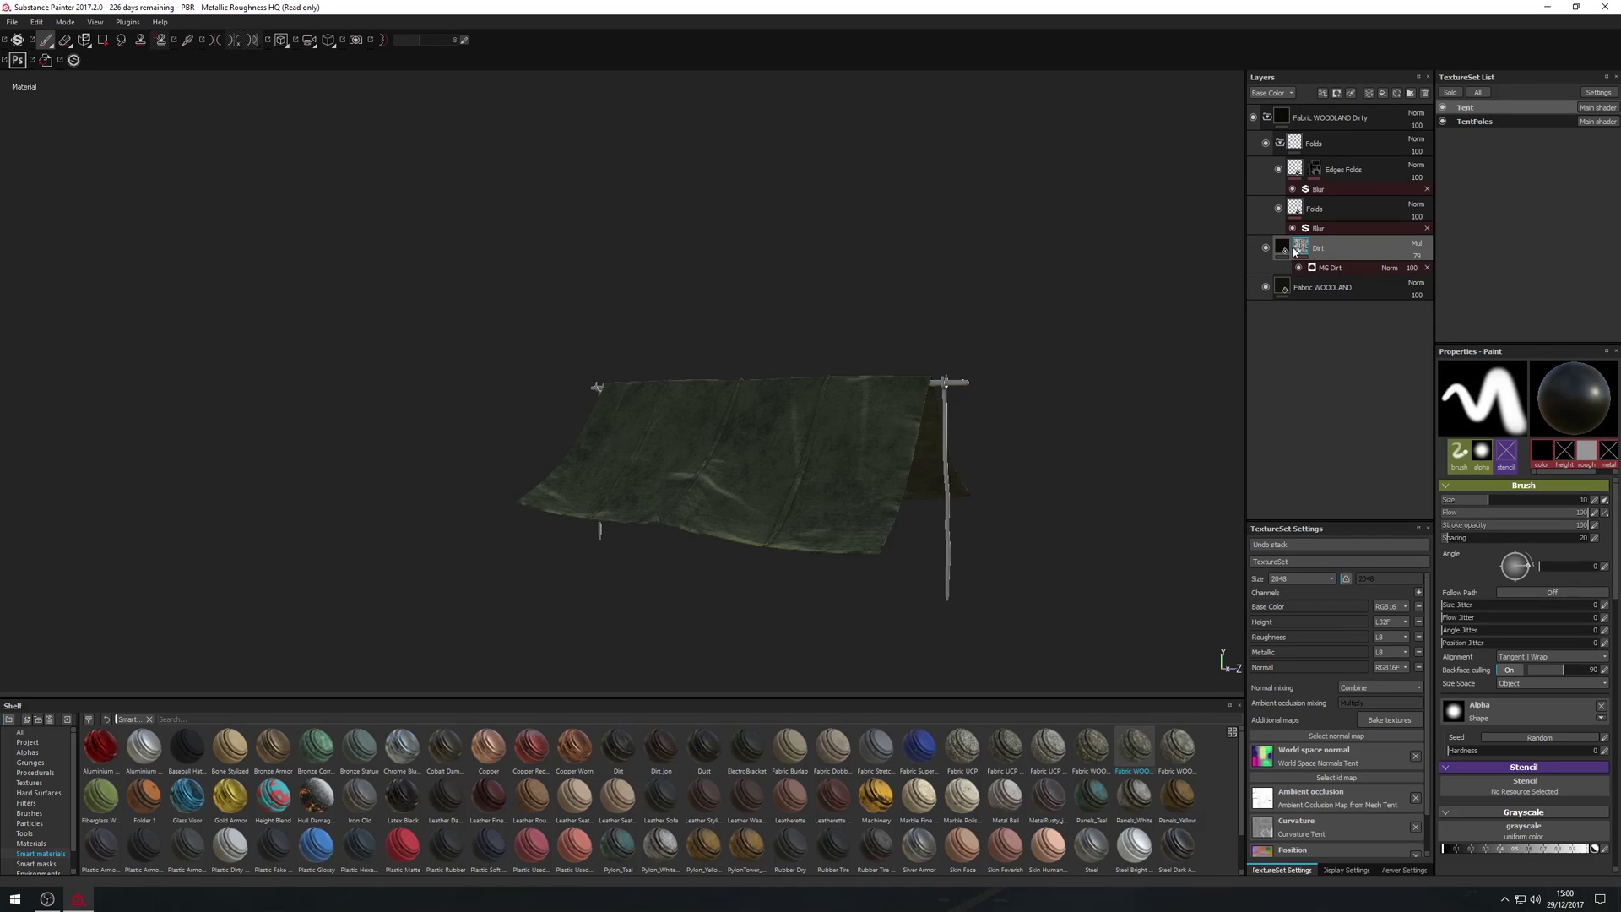
left_click(1281, 249)
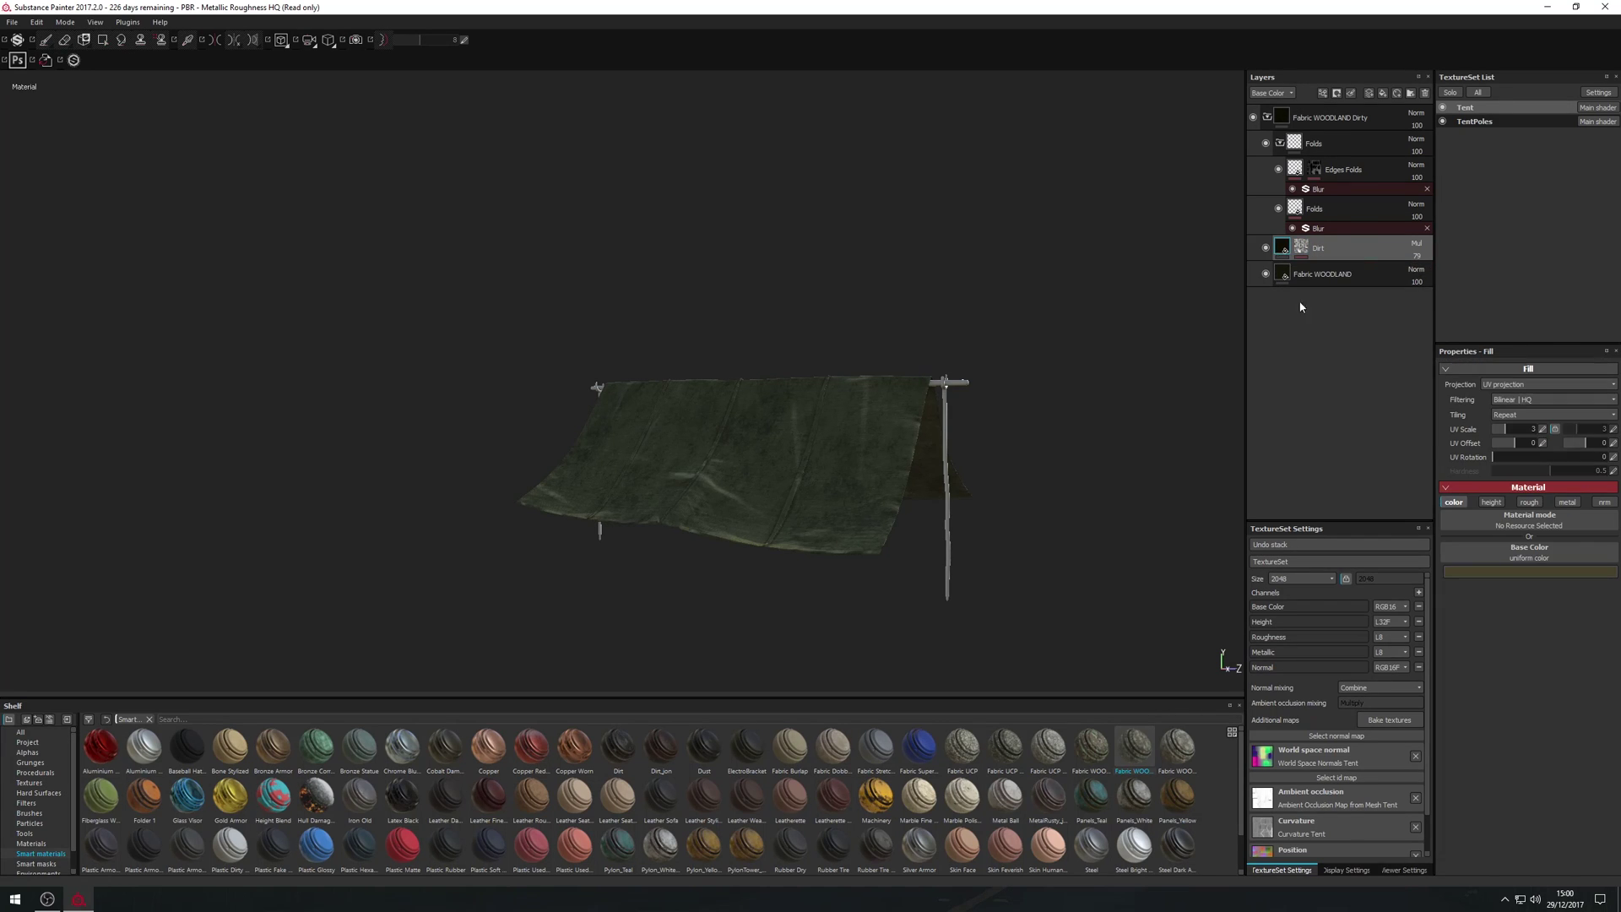
left_click(1525, 572)
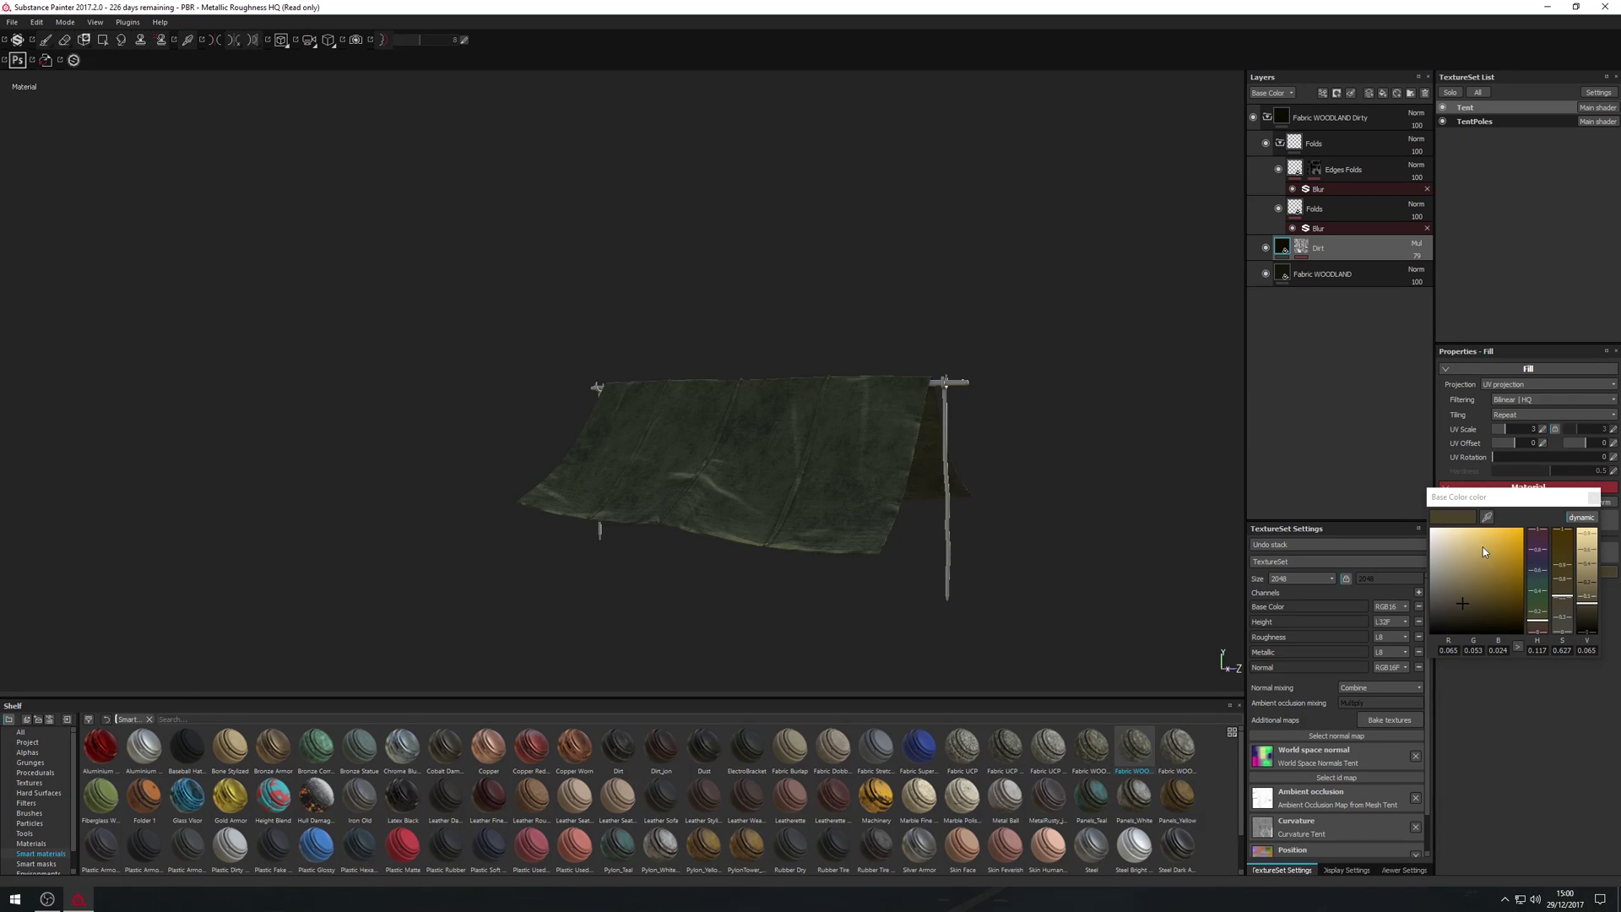
left_click_drag(1470, 544, 1567, 564)
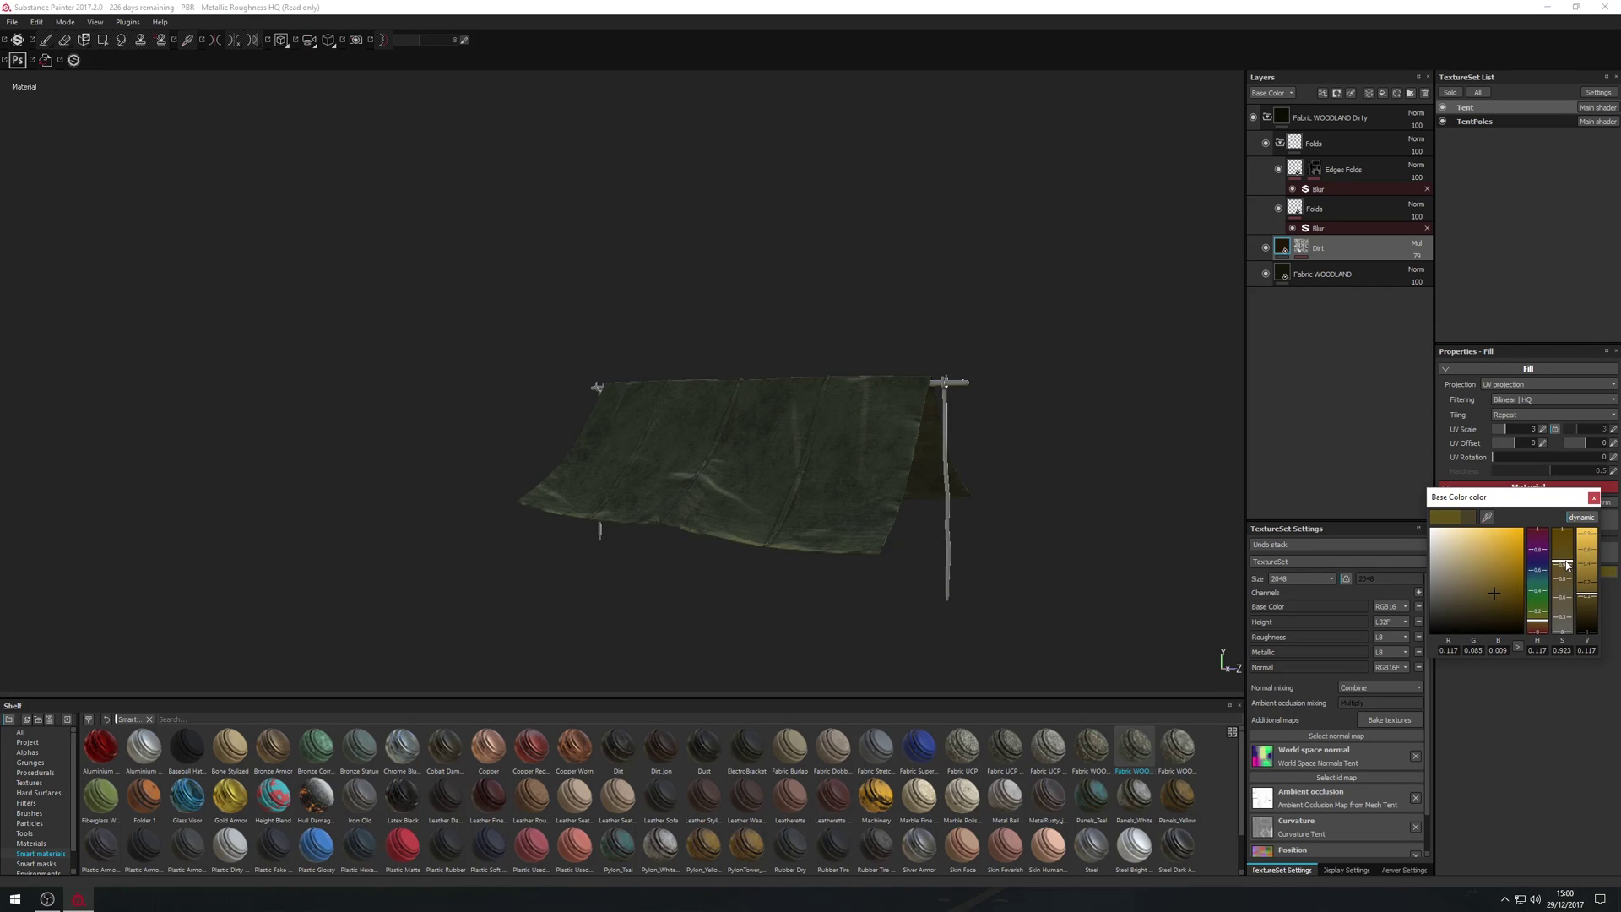
- Compare the tent with the Fabric WOODLAND and Dirt layers hidden and shown
left_click(1279, 288)
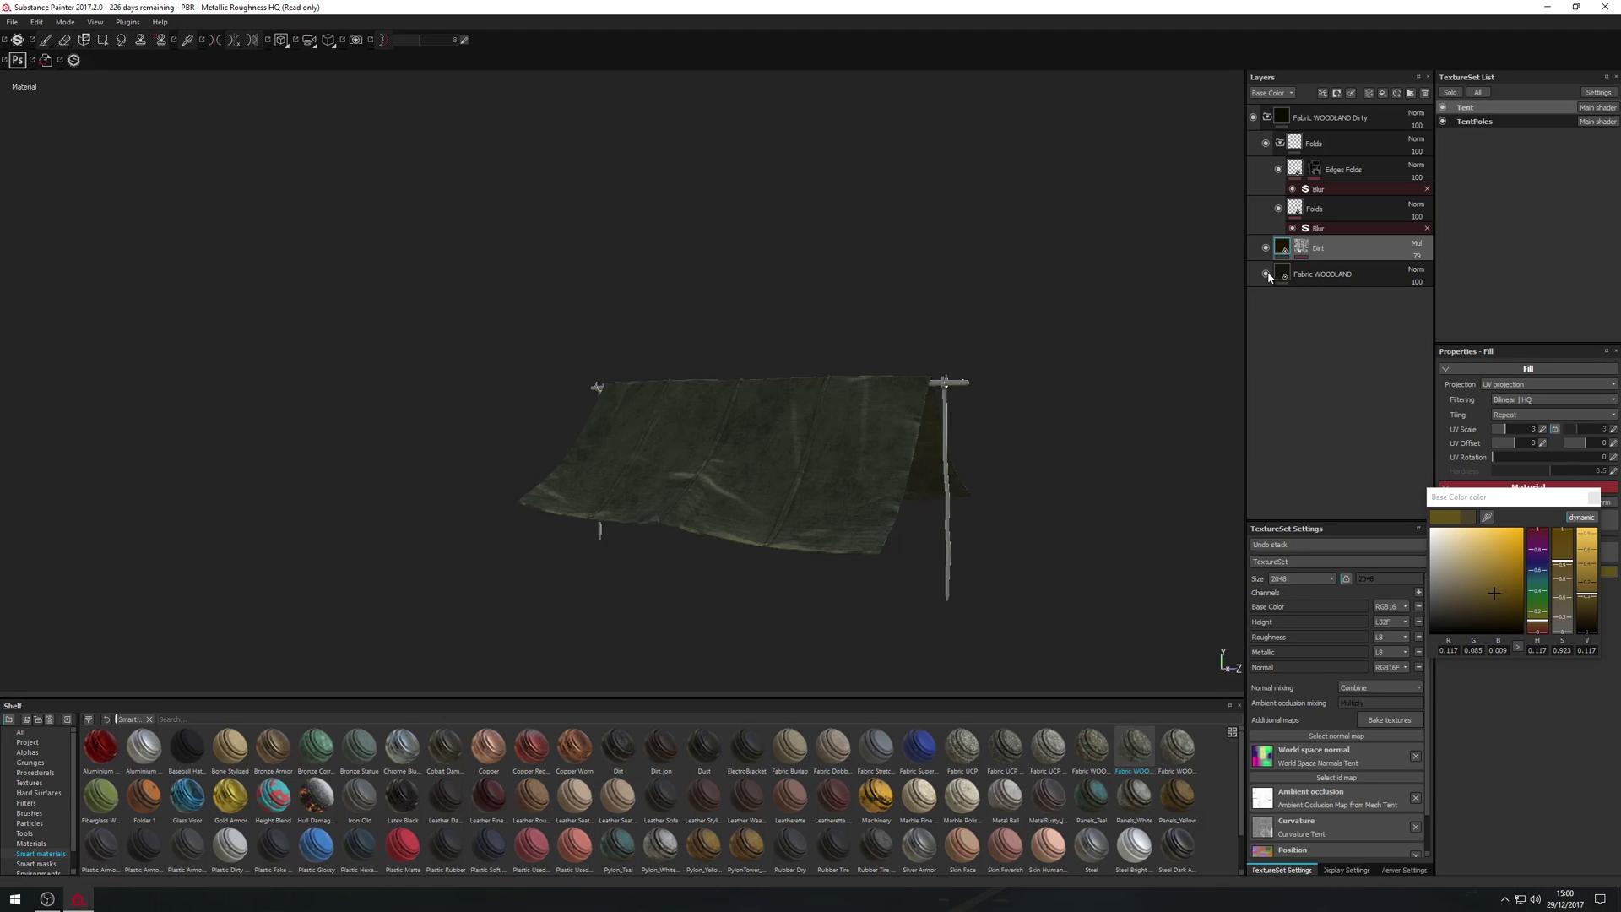
left_click(1266, 275)
left_click(1266, 274)
left_click(1267, 274)
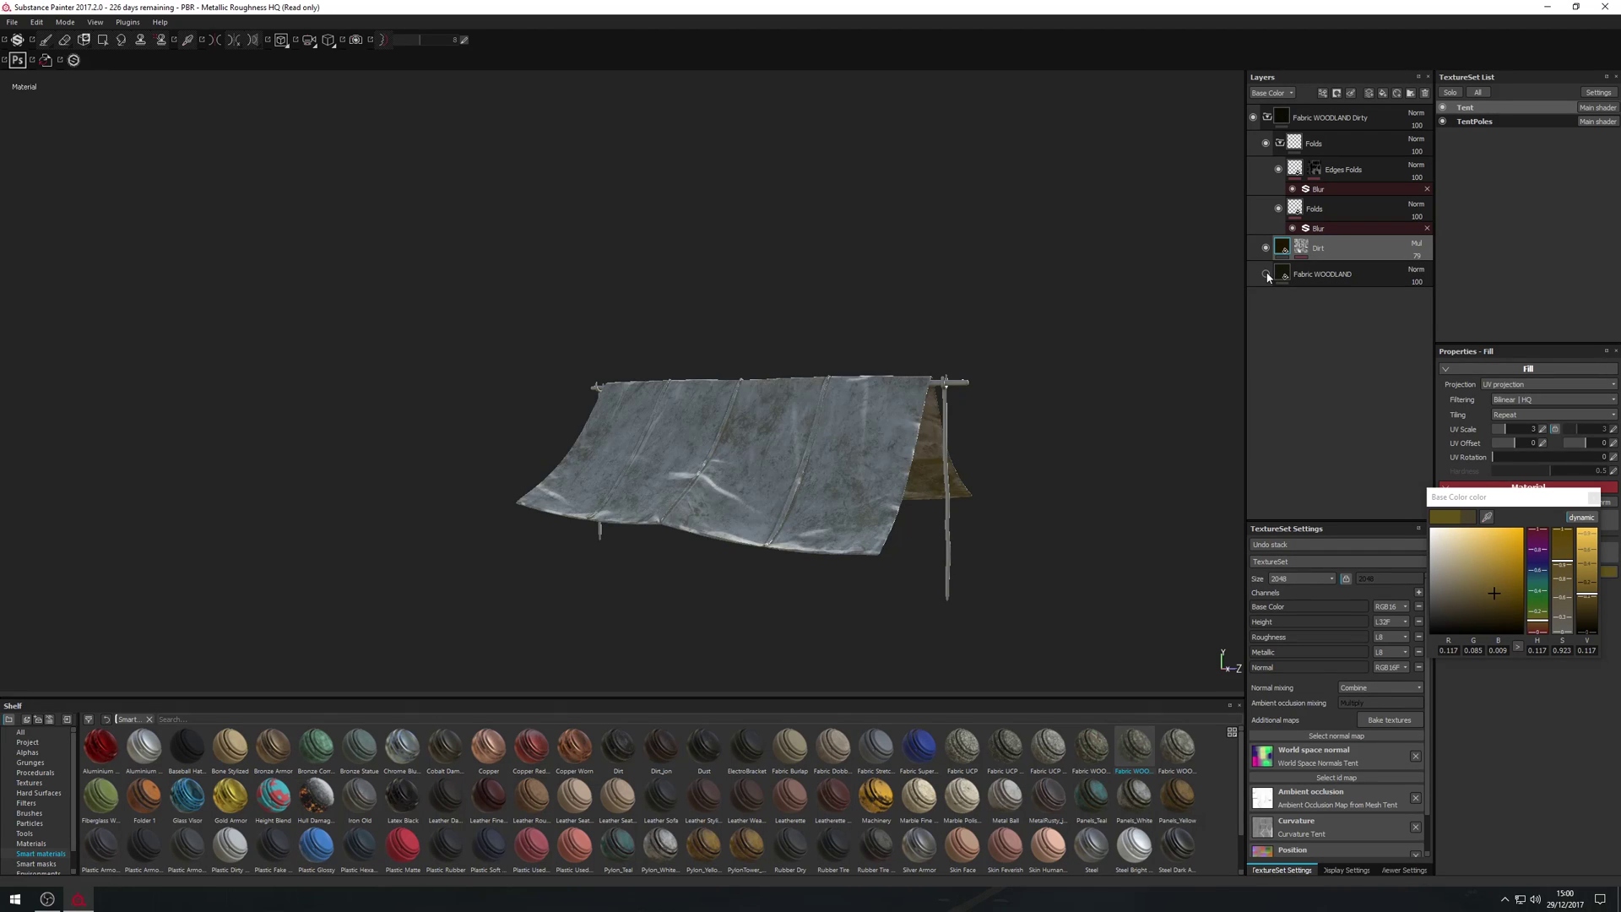
left_click(1266, 274)
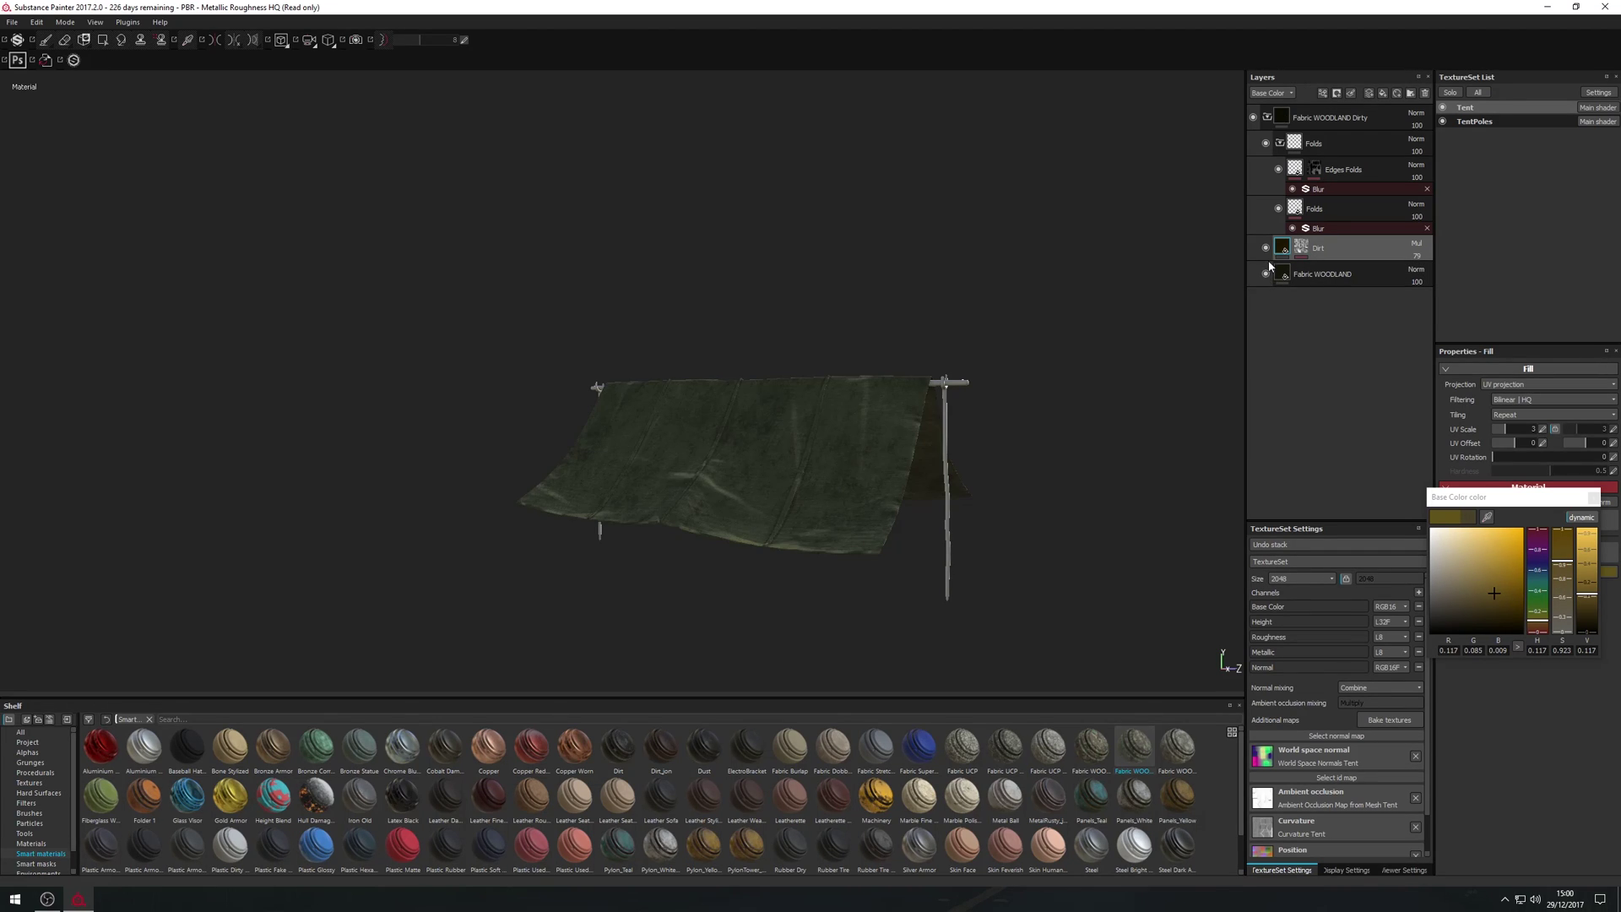
left_click(1266, 248)
- Try the Normal blend mode on the Dirt layer, switch it to Overlay and compare the tent with and without the layer
left_click(1419, 245)
left_click(1426, 256)
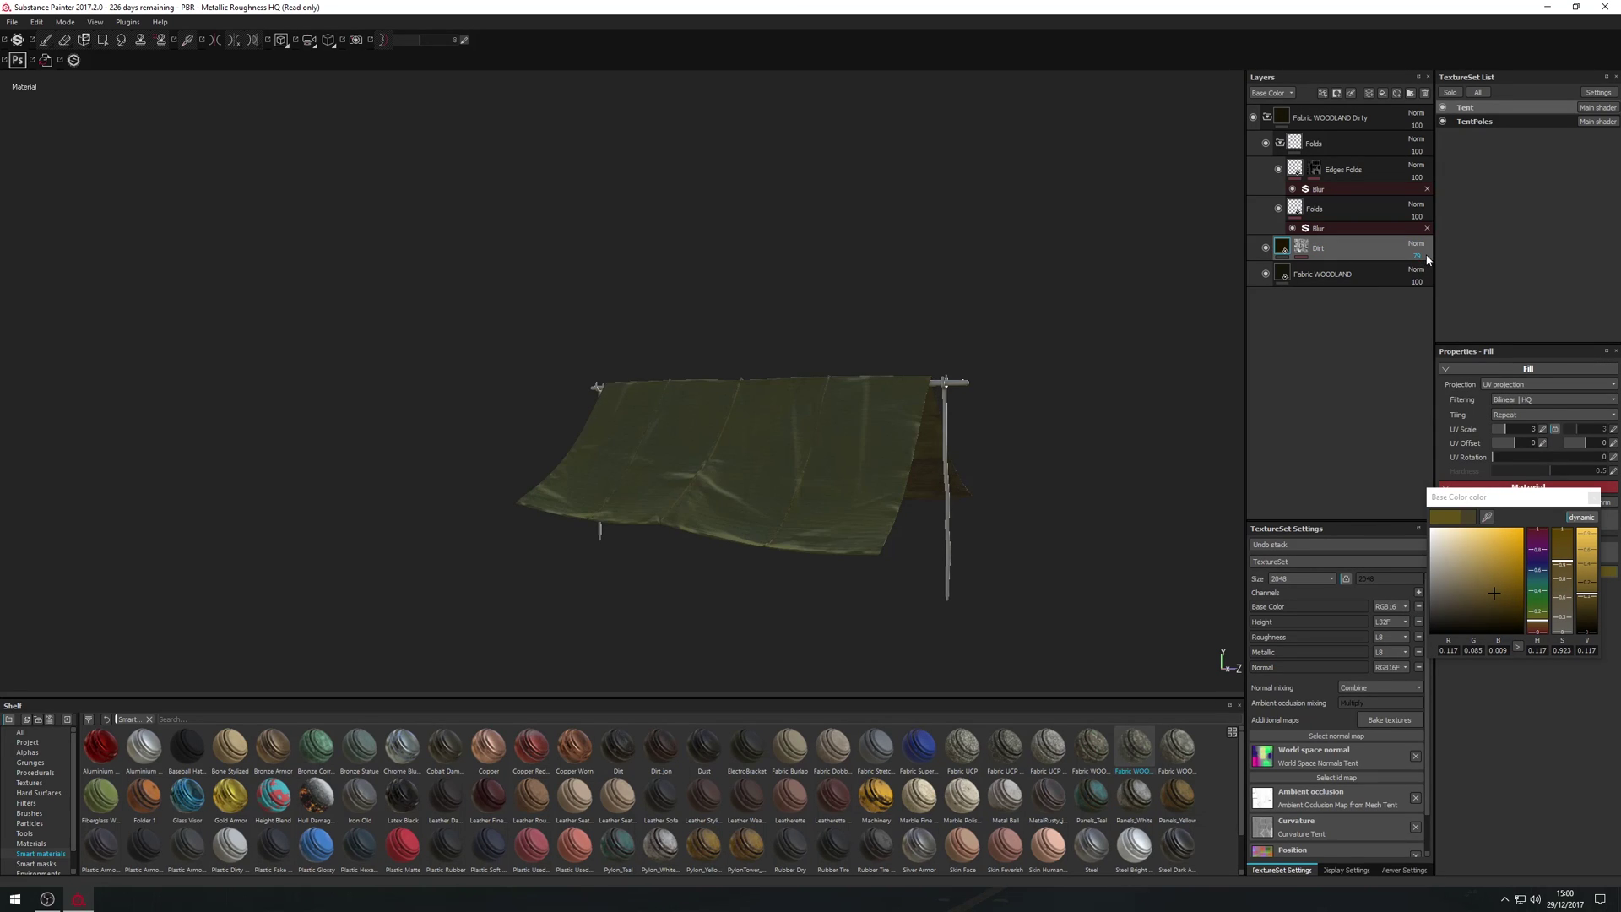
left_click(1420, 246)
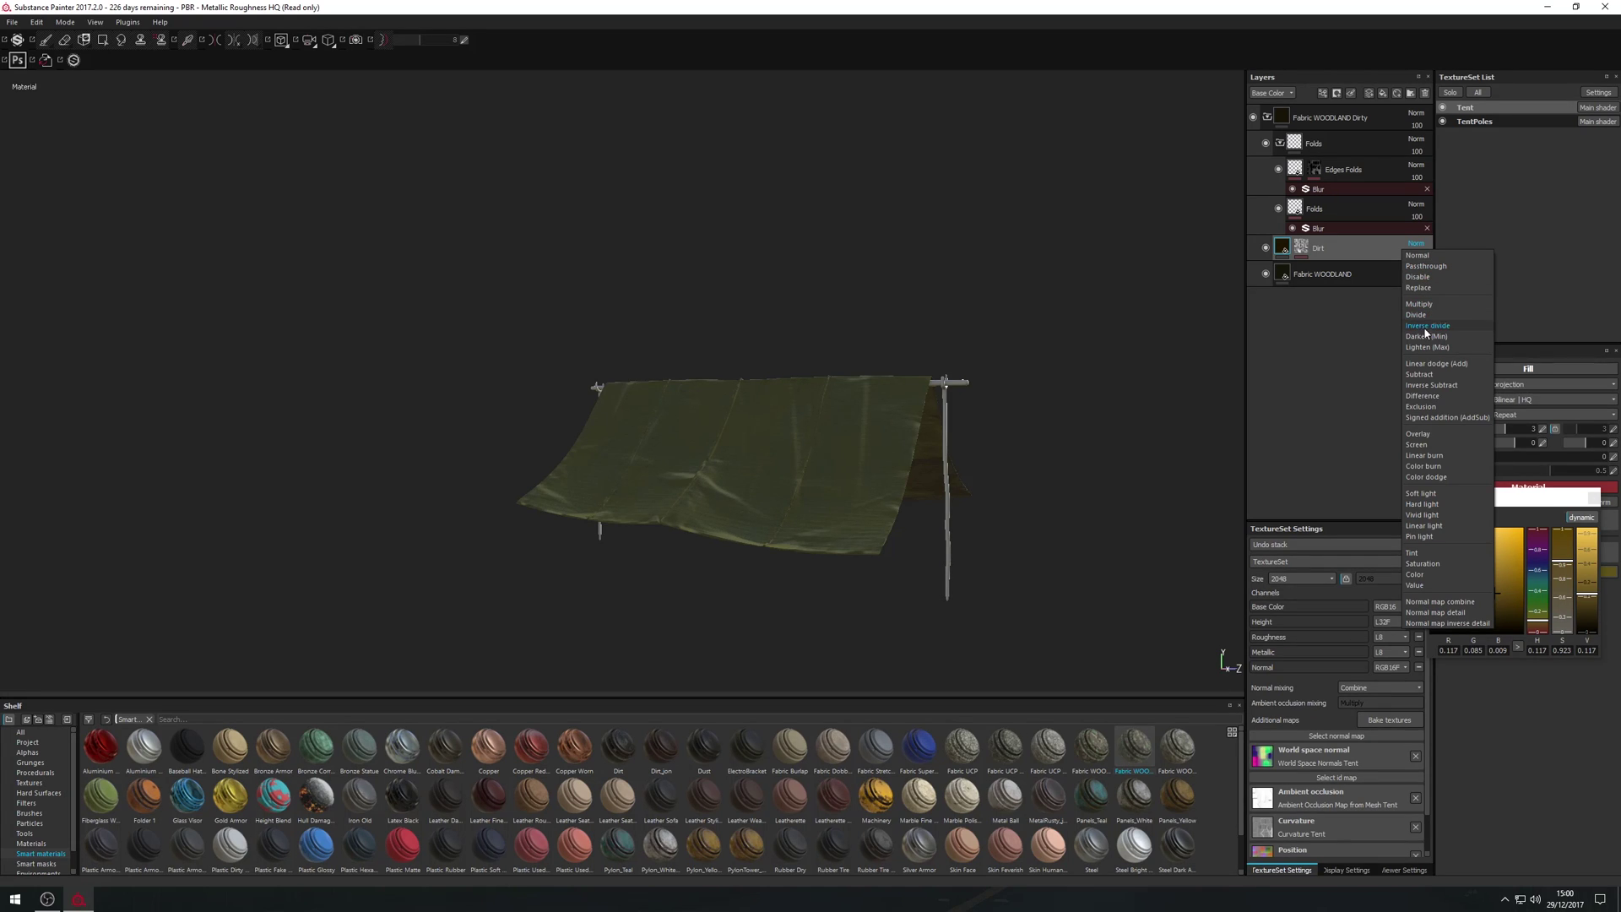
left_click(1427, 434)
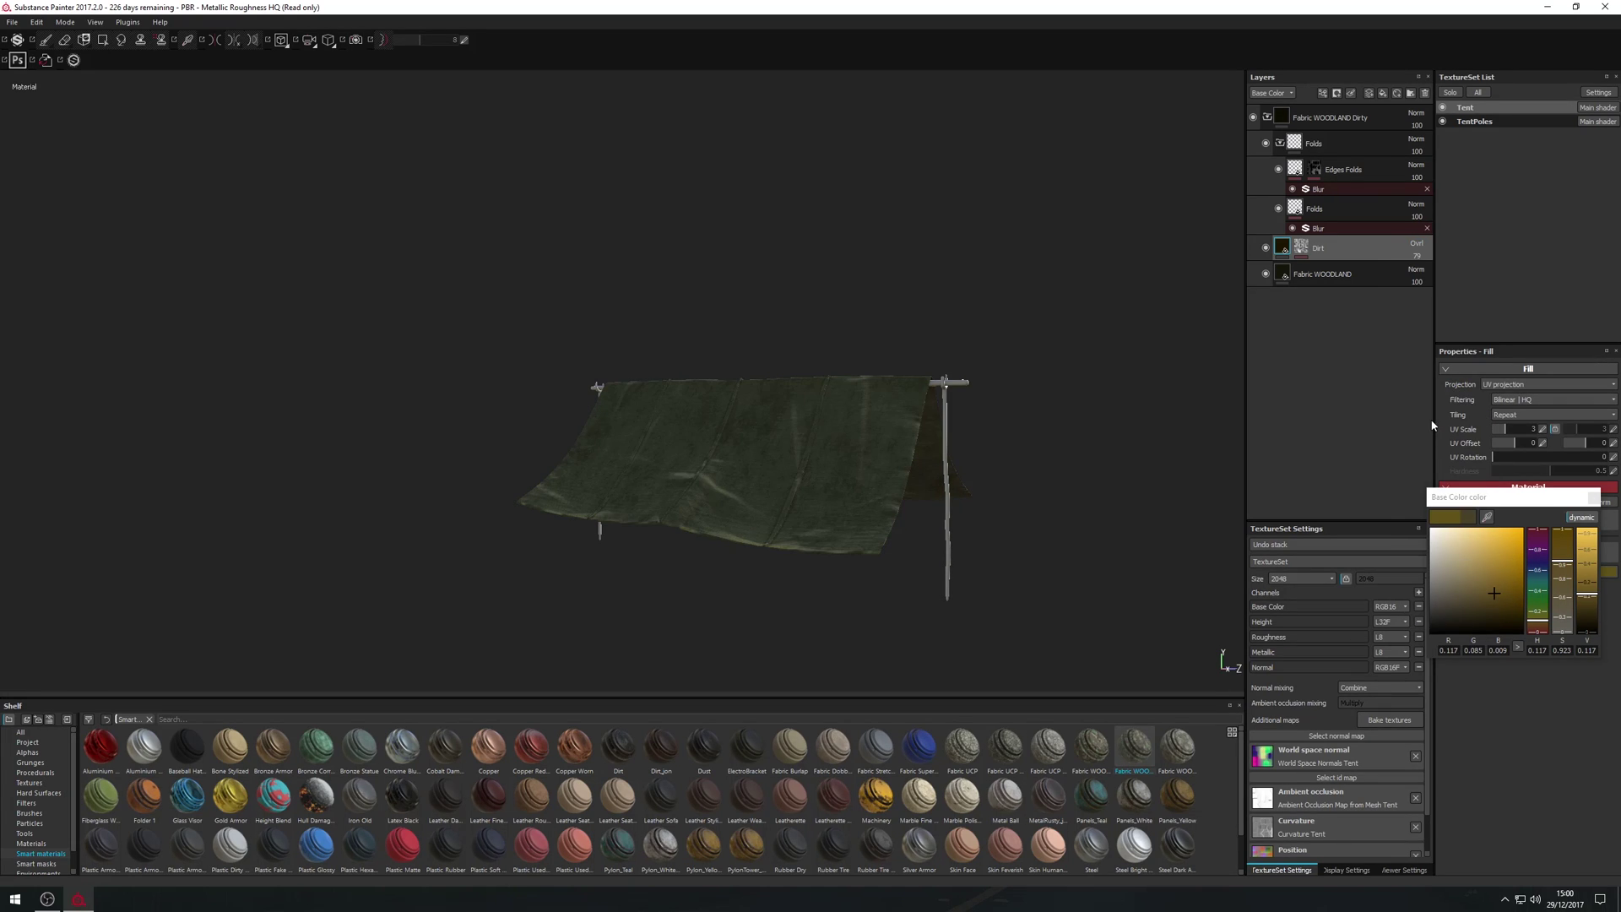
left_click(1266, 250)
left_click(1266, 249)
left_click_drag(855, 541, 826, 526, "alt")
left_click(1416, 244)
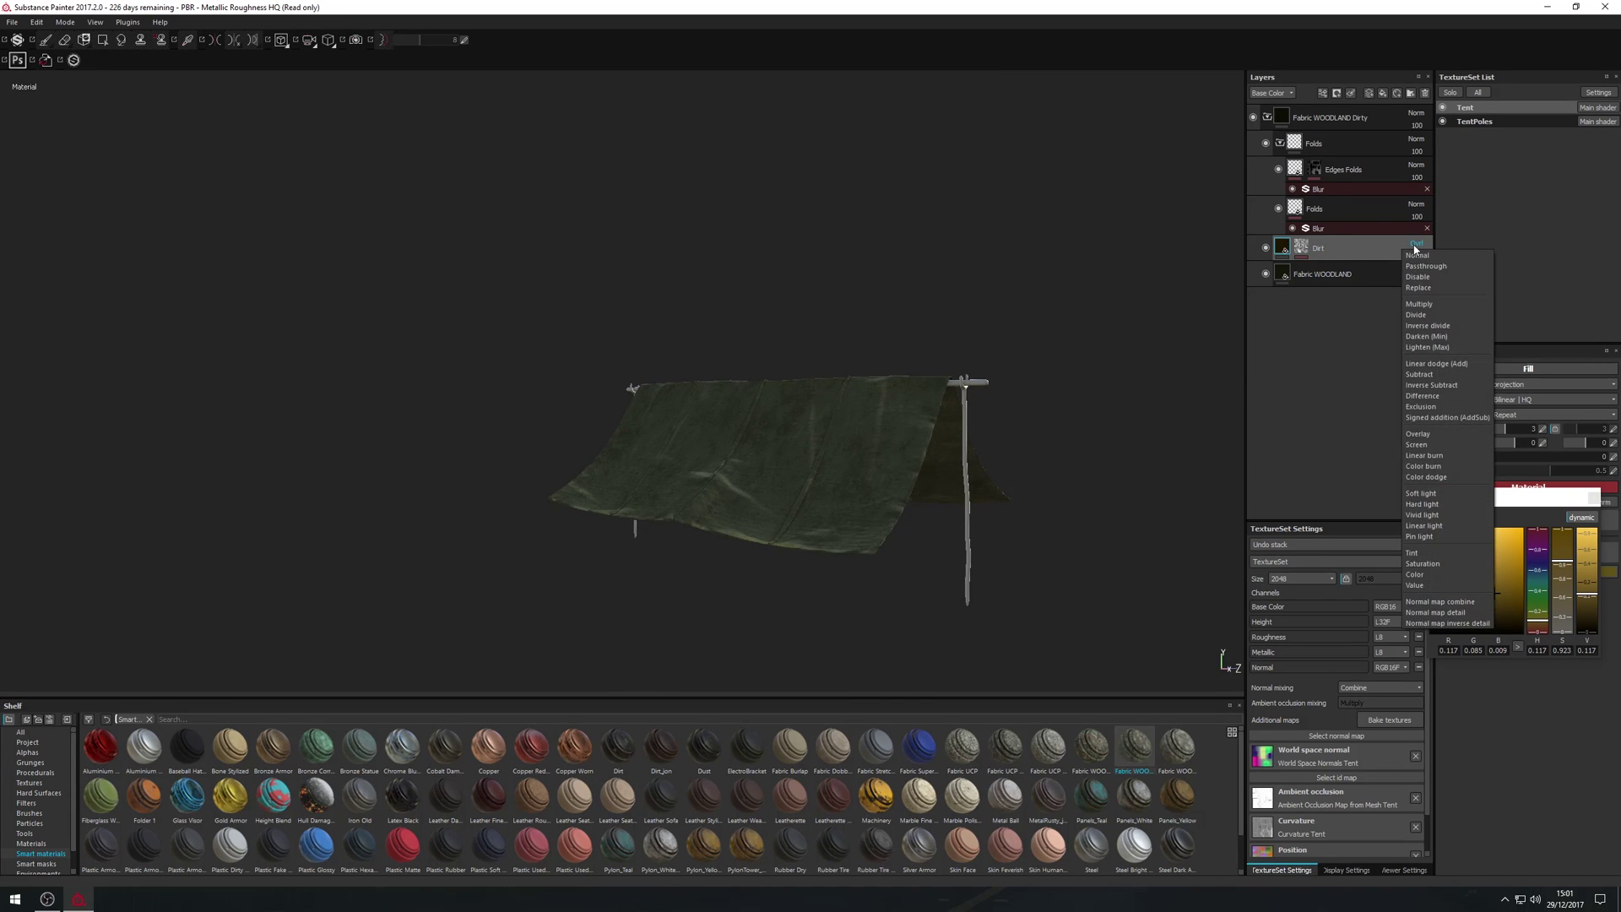
left_click(1390, 246)
- Adjust the Dirt layer's opacity to 77
left_click(1415, 258)
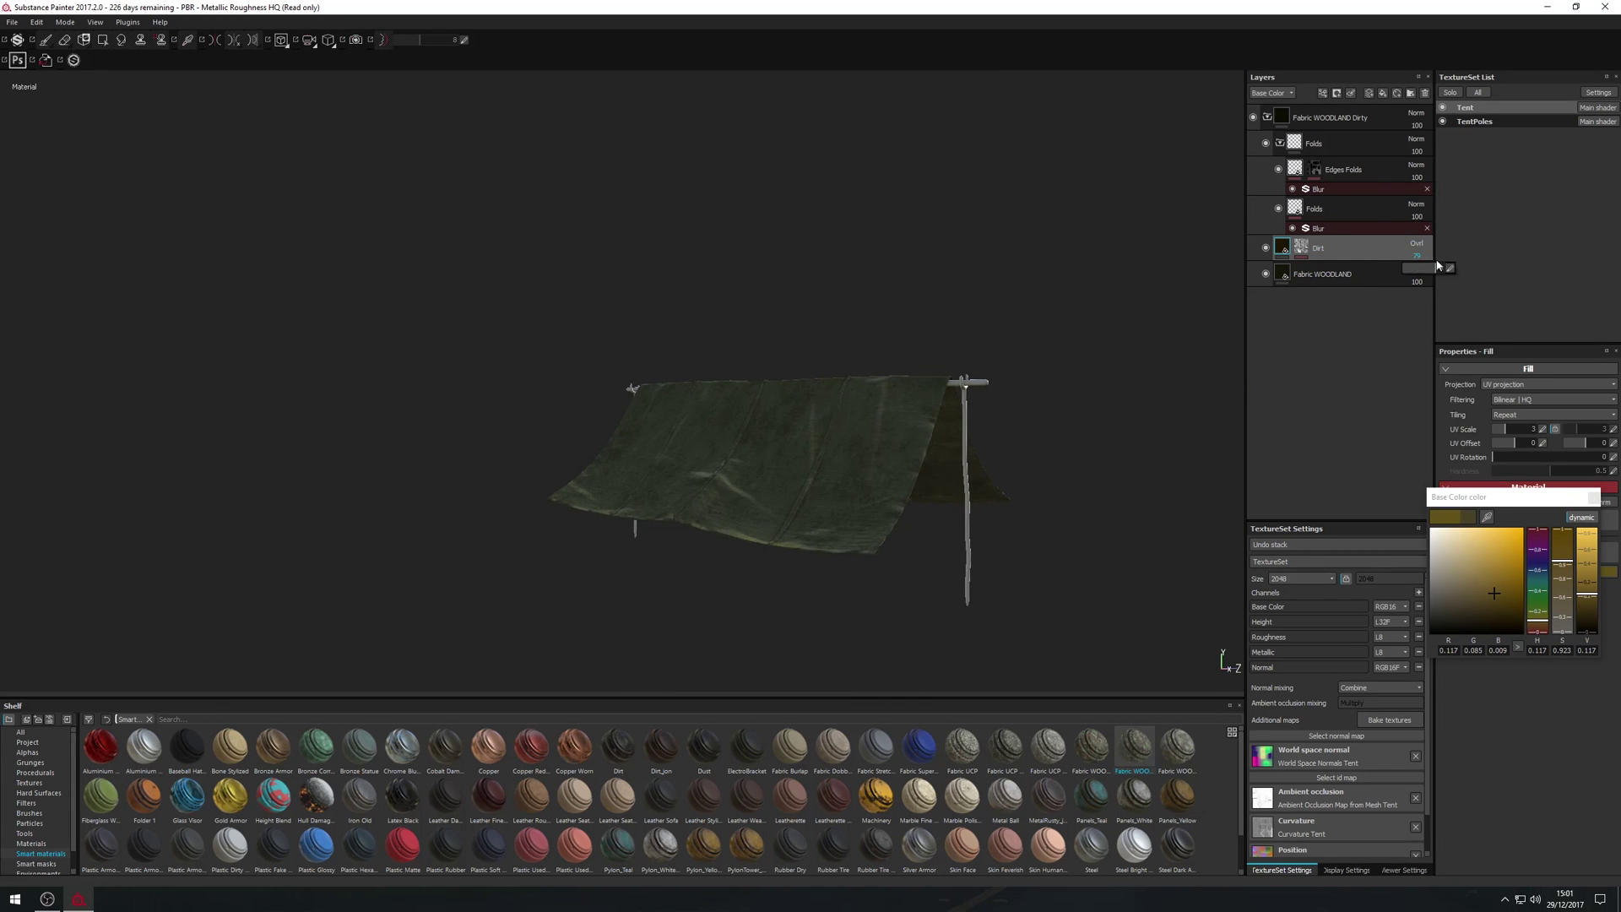
left_click(1418, 256)
mouse_move(1423, 268)
left_mouse_down()
mouse_move(1451, 269)
mouse_move(1396, 279)
left_mouse_up()
left_click_drag(1444, 292, 1424, 293)
left_click_drag(1430, 278, 1435, 273)
left_click(1364, 422)
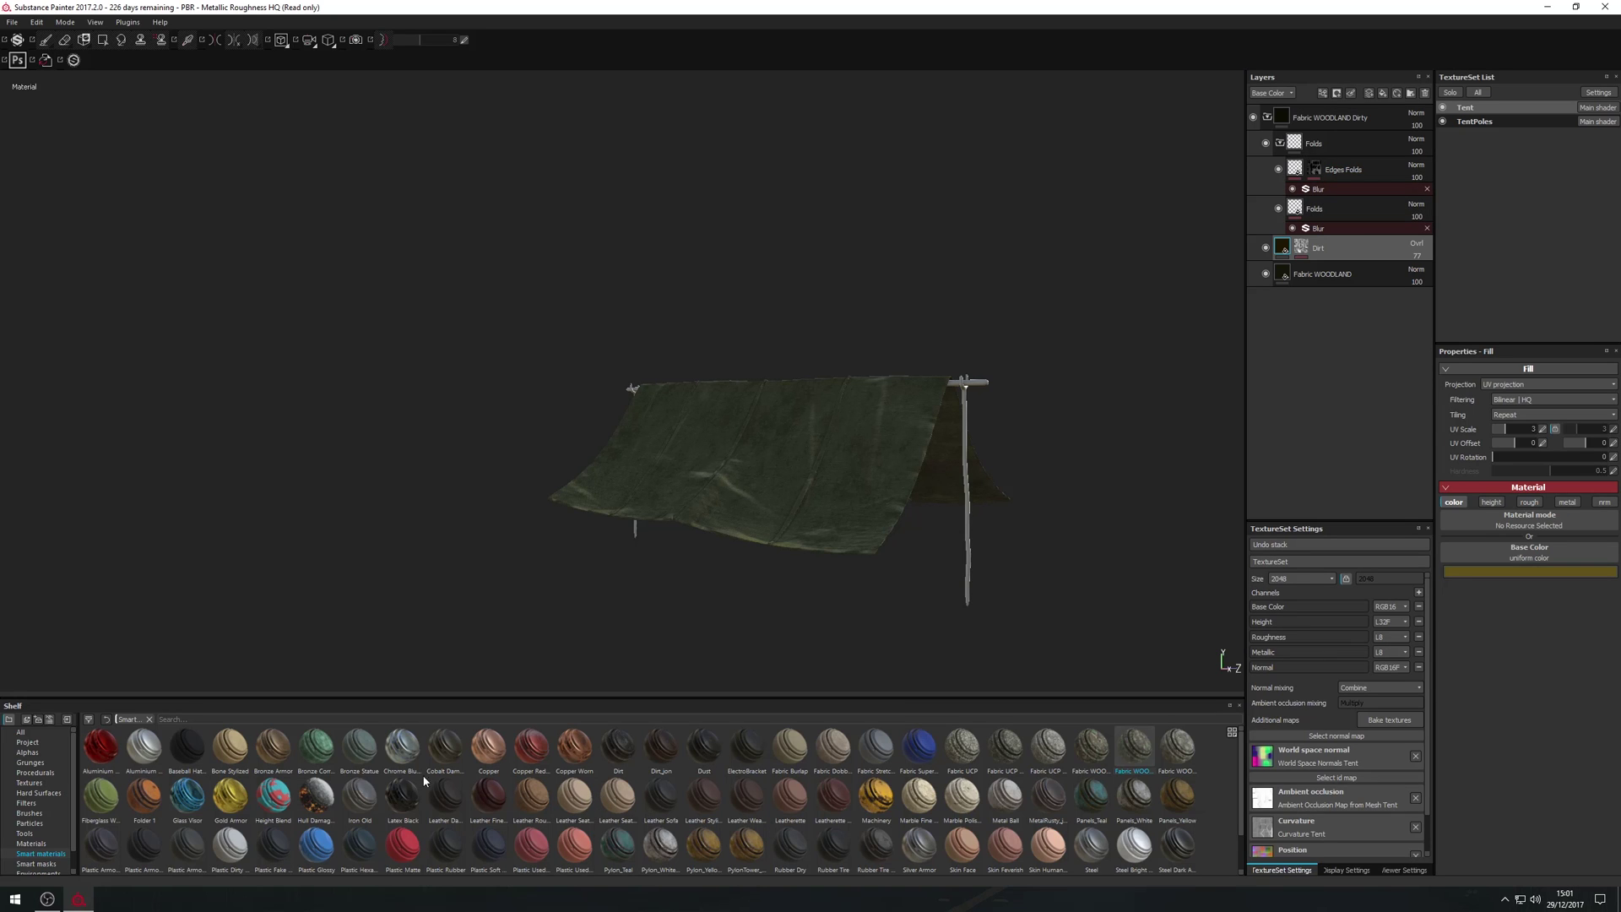
- Add a fill layer above Dirt with a dark olive base color, RGB 0.100, 0.098, 0.037, and a high roughness
left_click(1383, 94)
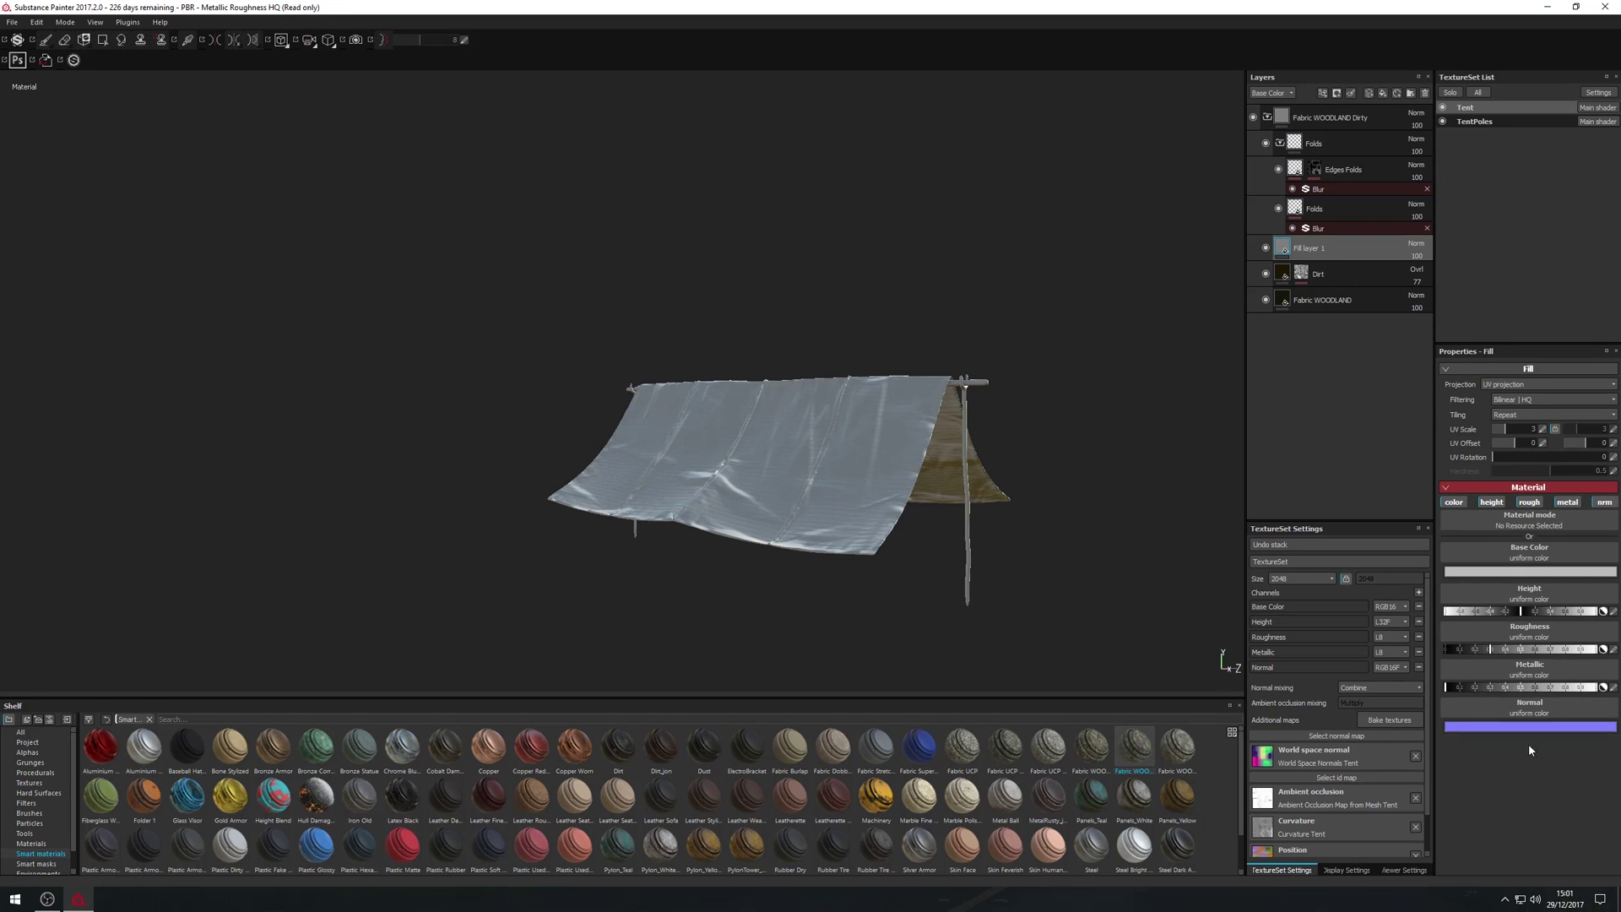
left_click(1525, 571)
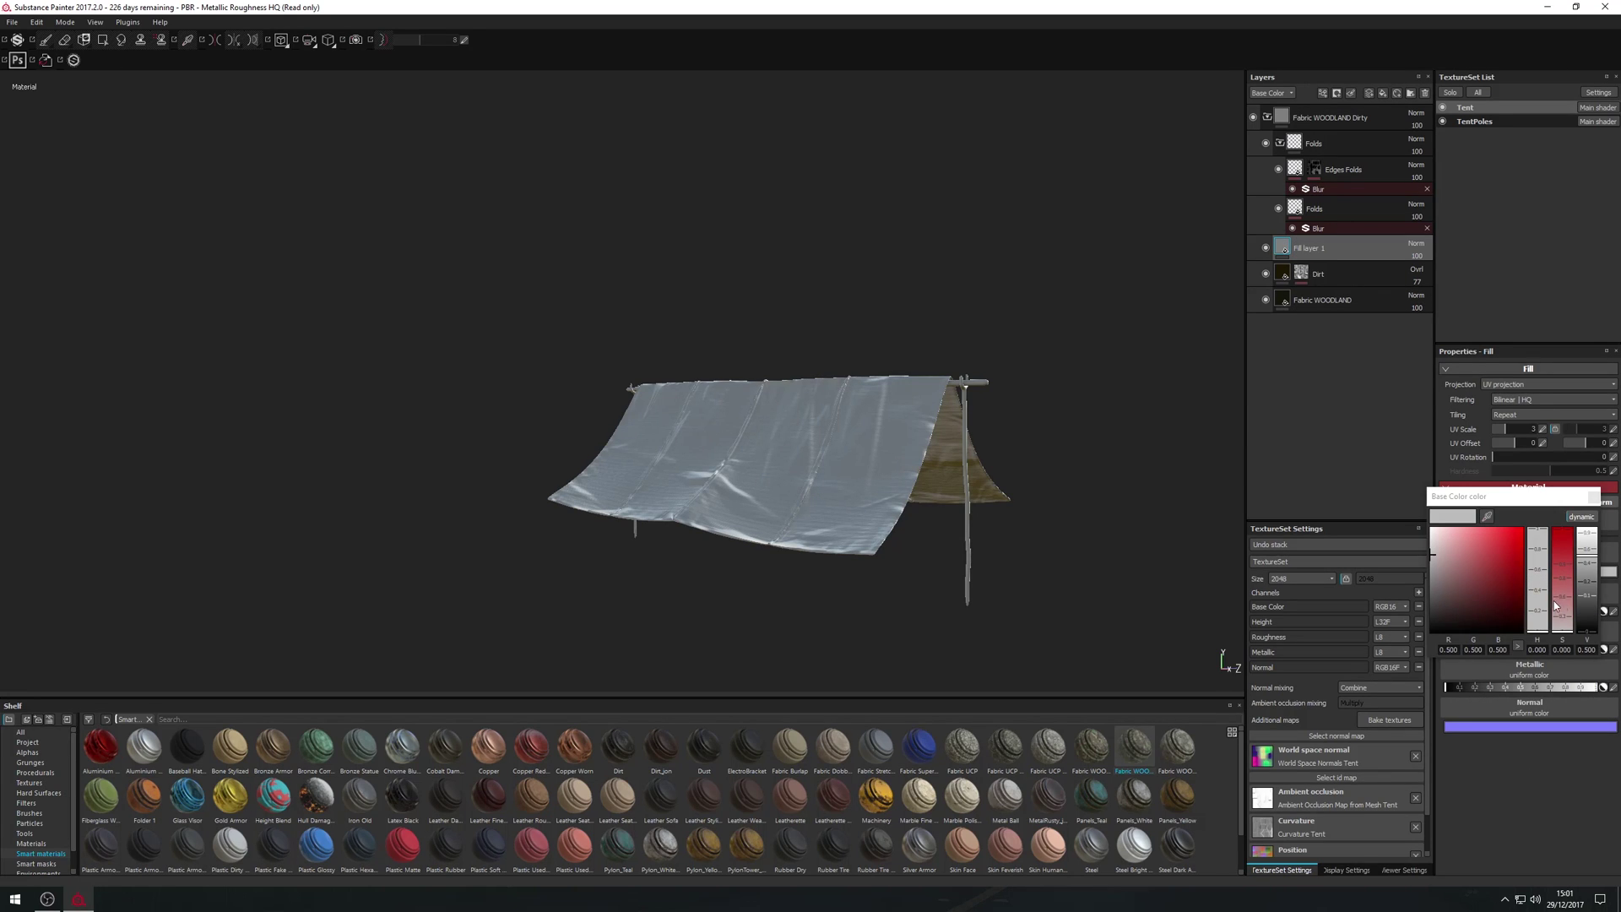
mouse_move(1537, 615)
left_mouse_down()
mouse_move(1537, 601)
mouse_move(1536, 620)
mouse_move(1501, 600)
mouse_move(1588, 597)
left_mouse_up()
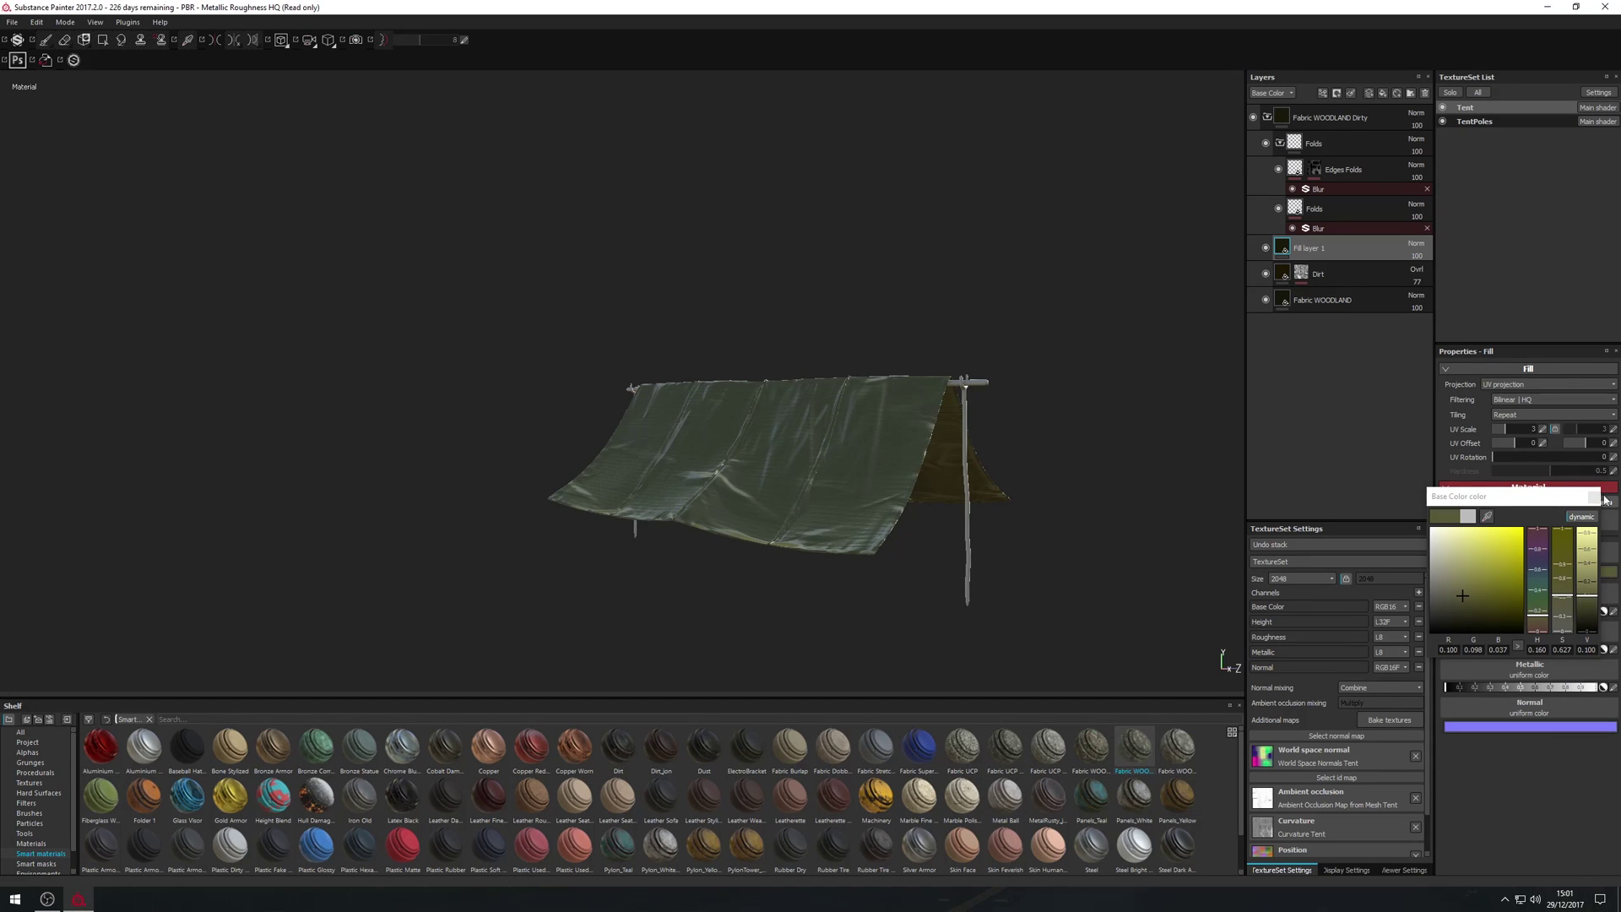
left_click(1606, 500)
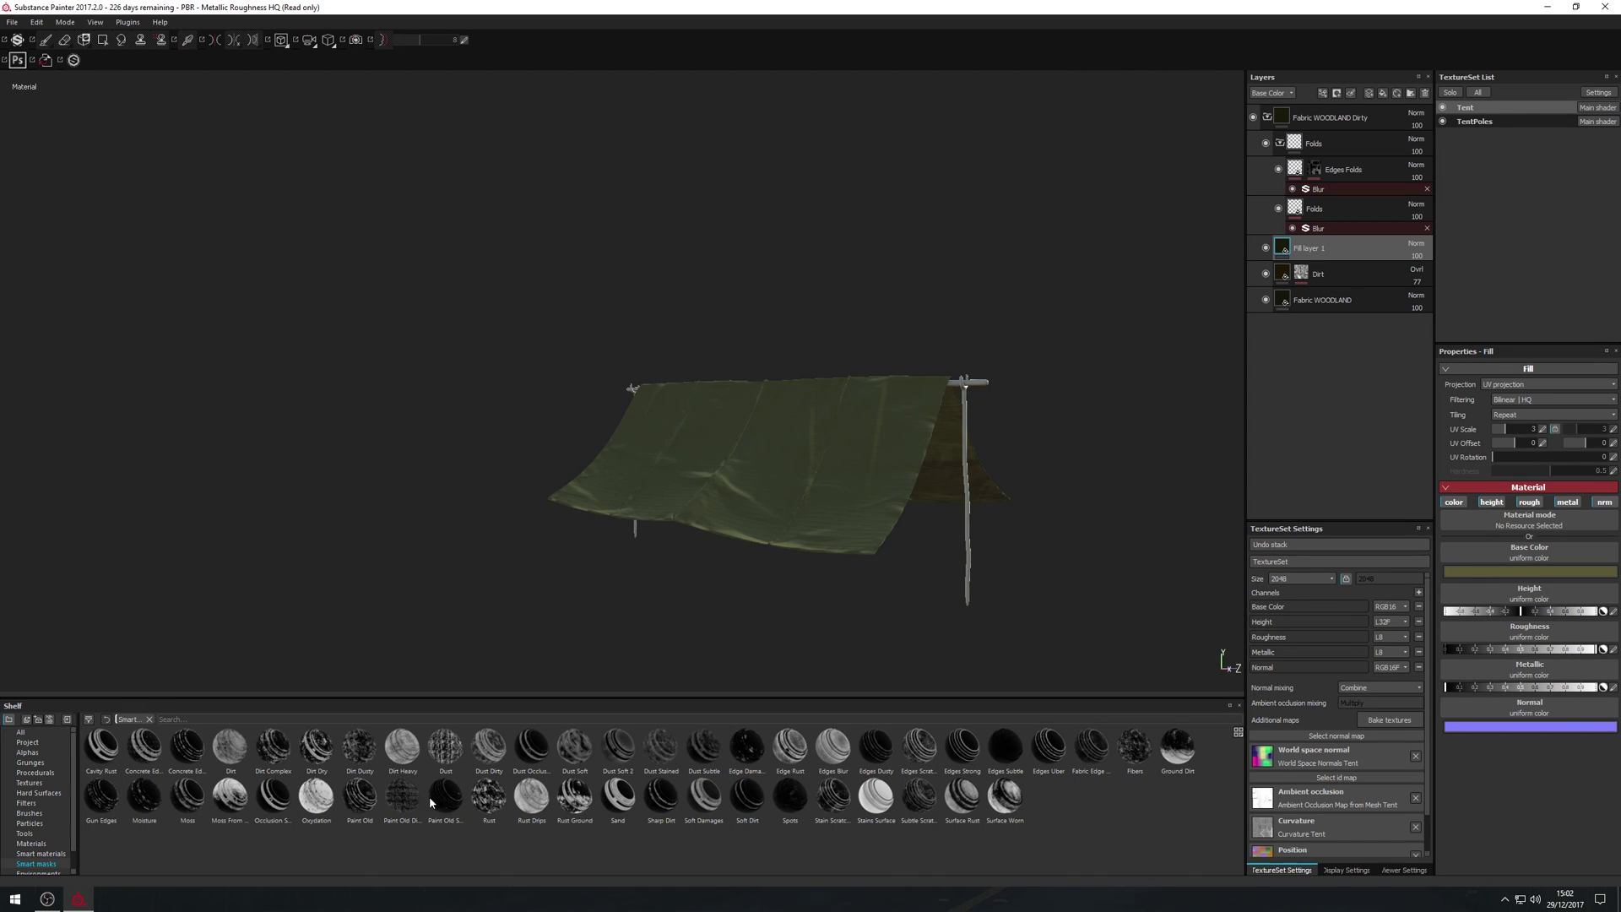
mouse_move(406, 808)
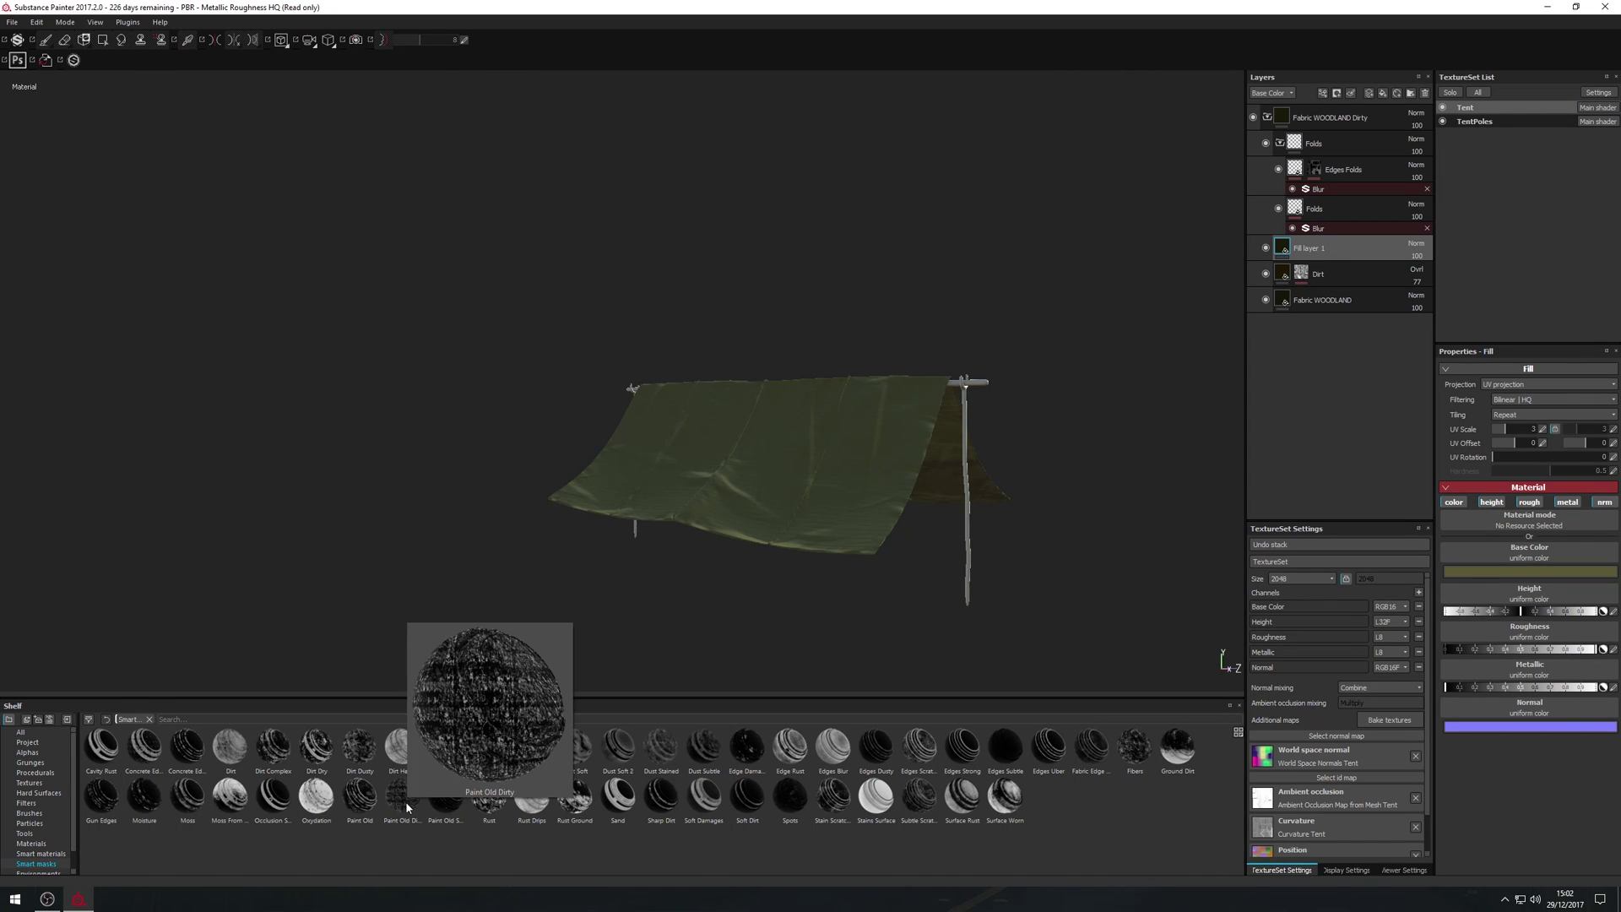
- Browse the smart masks, apply Dust Occlusion to Fill layer 1 and compare the tent with and without the layer
mouse_move(621, 814)
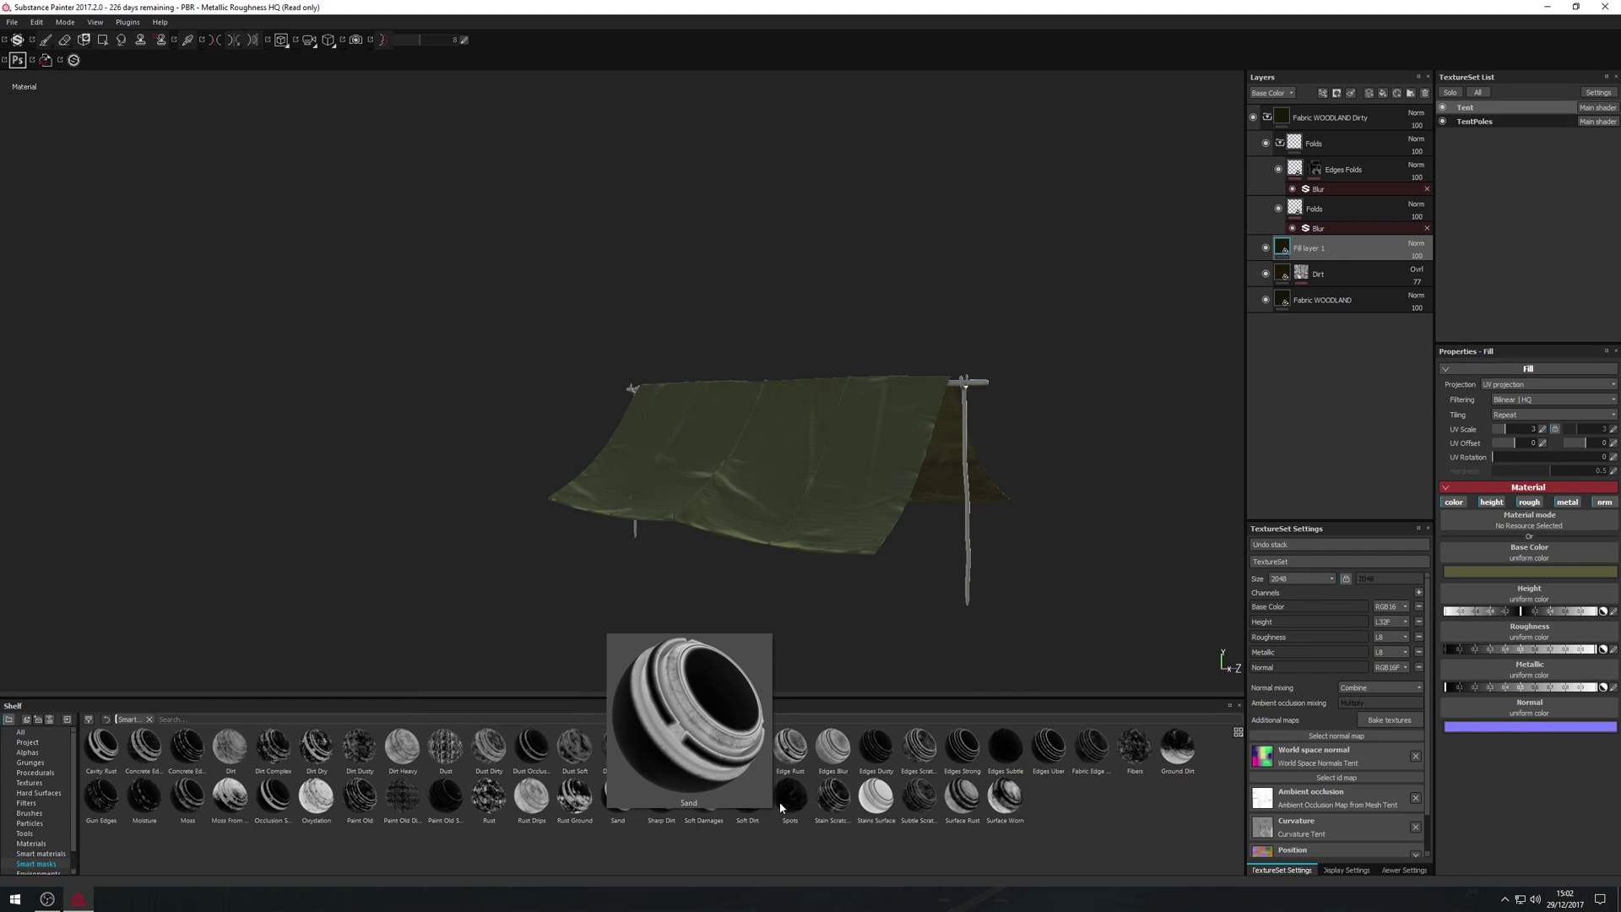
mouse_move(638, 750)
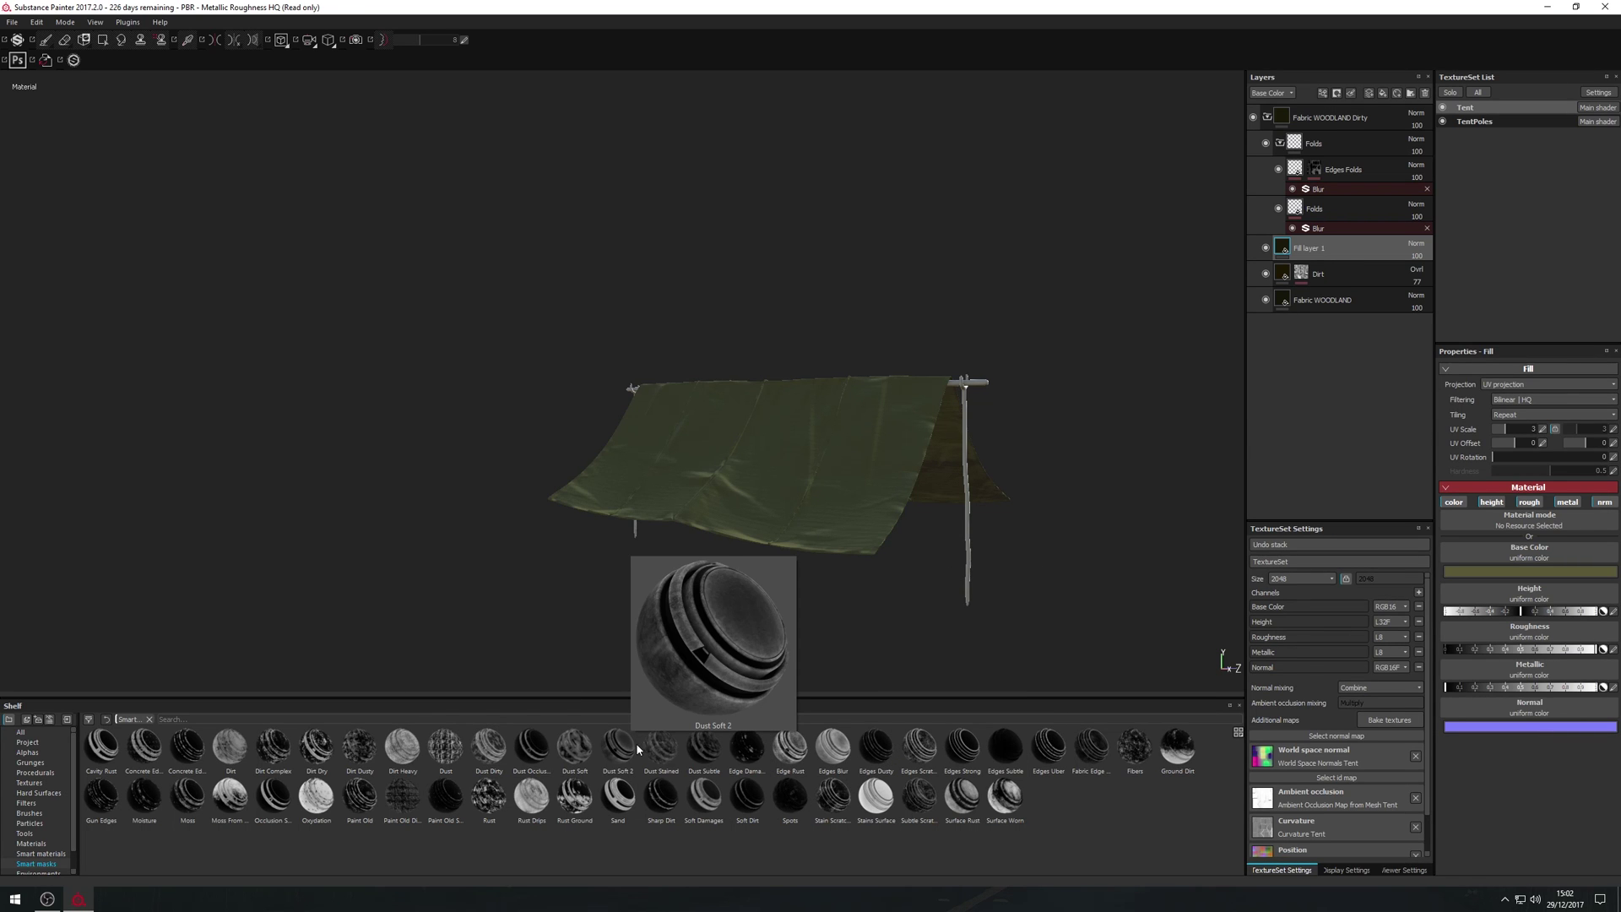
mouse_move(529, 769)
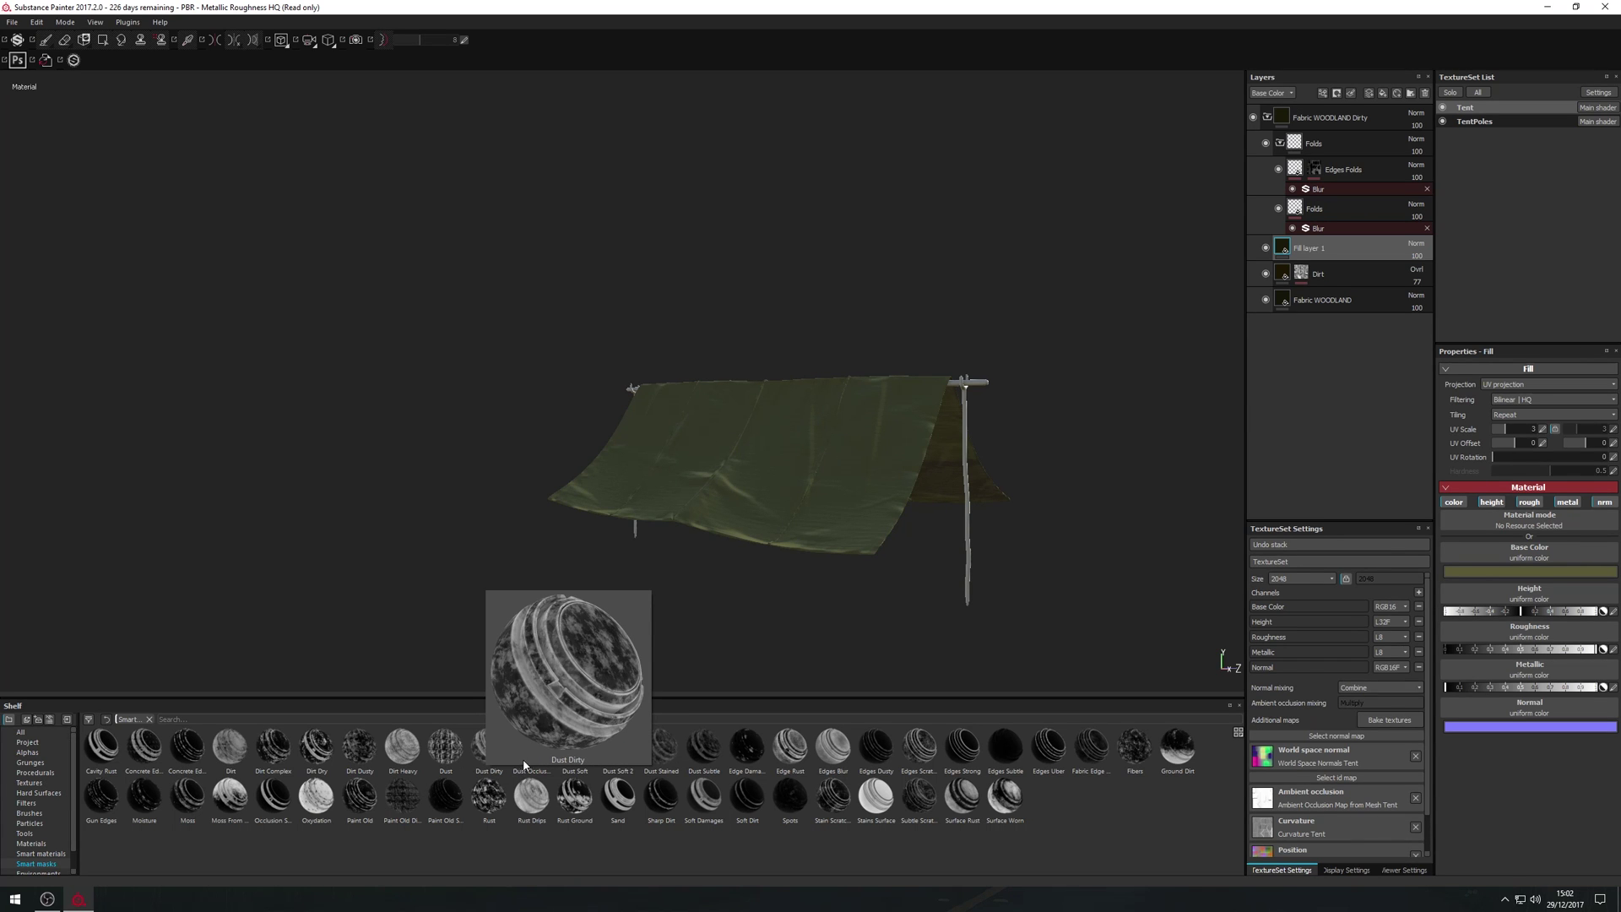
mouse_move(540, 756)
left_mouse_down()
mouse_move(794, 578)
mouse_move(1287, 281)
left_mouse_up()
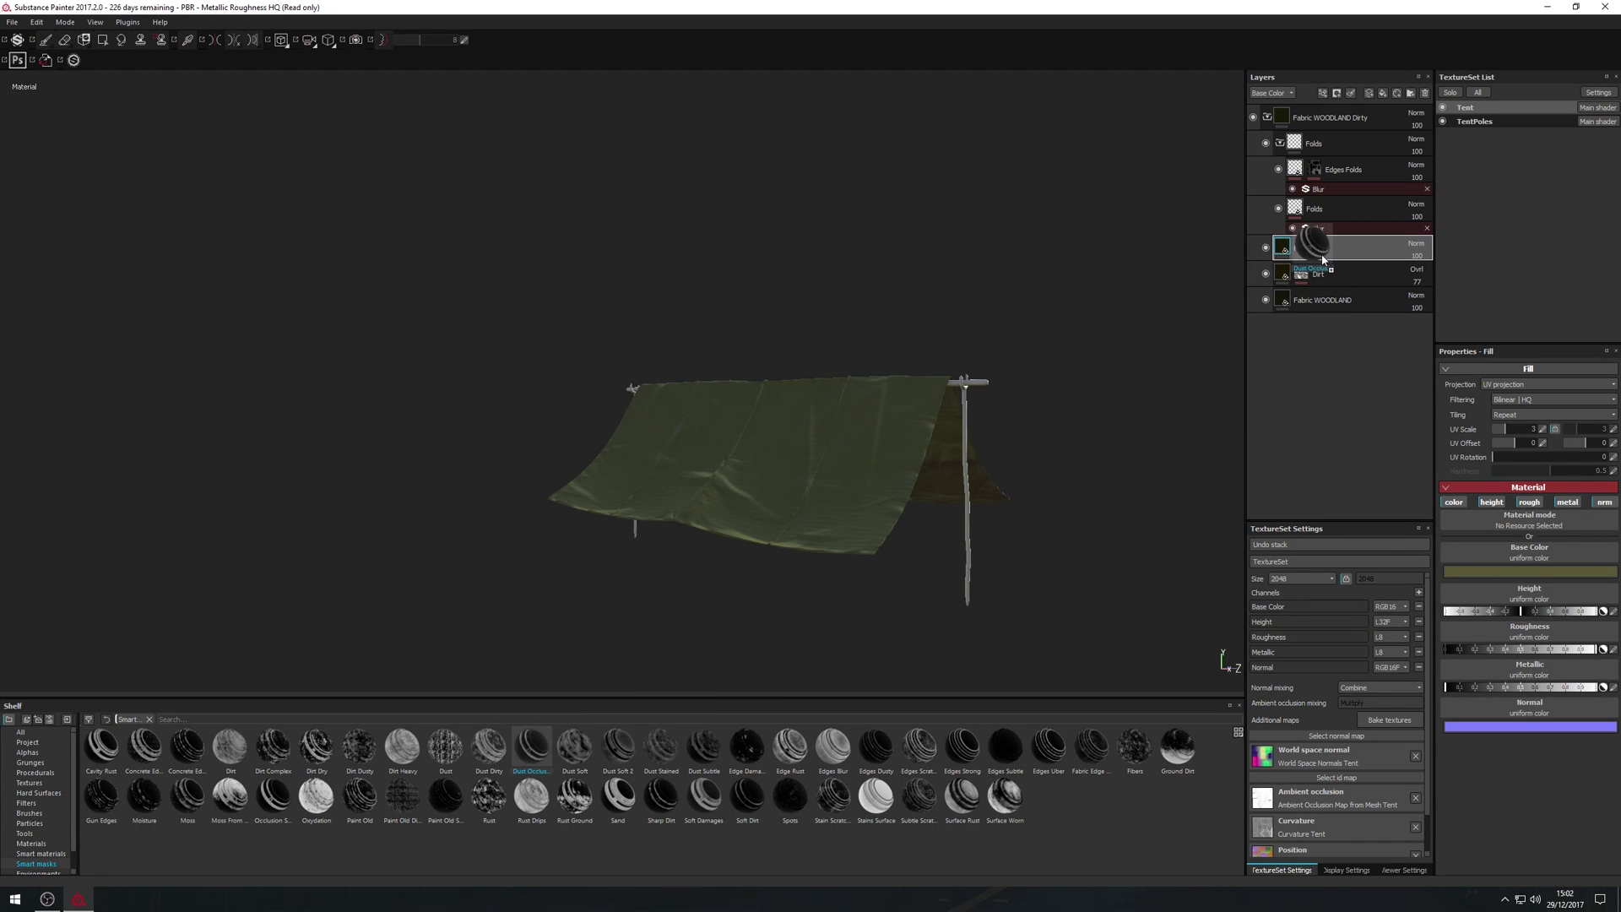
left_click(1265, 249)
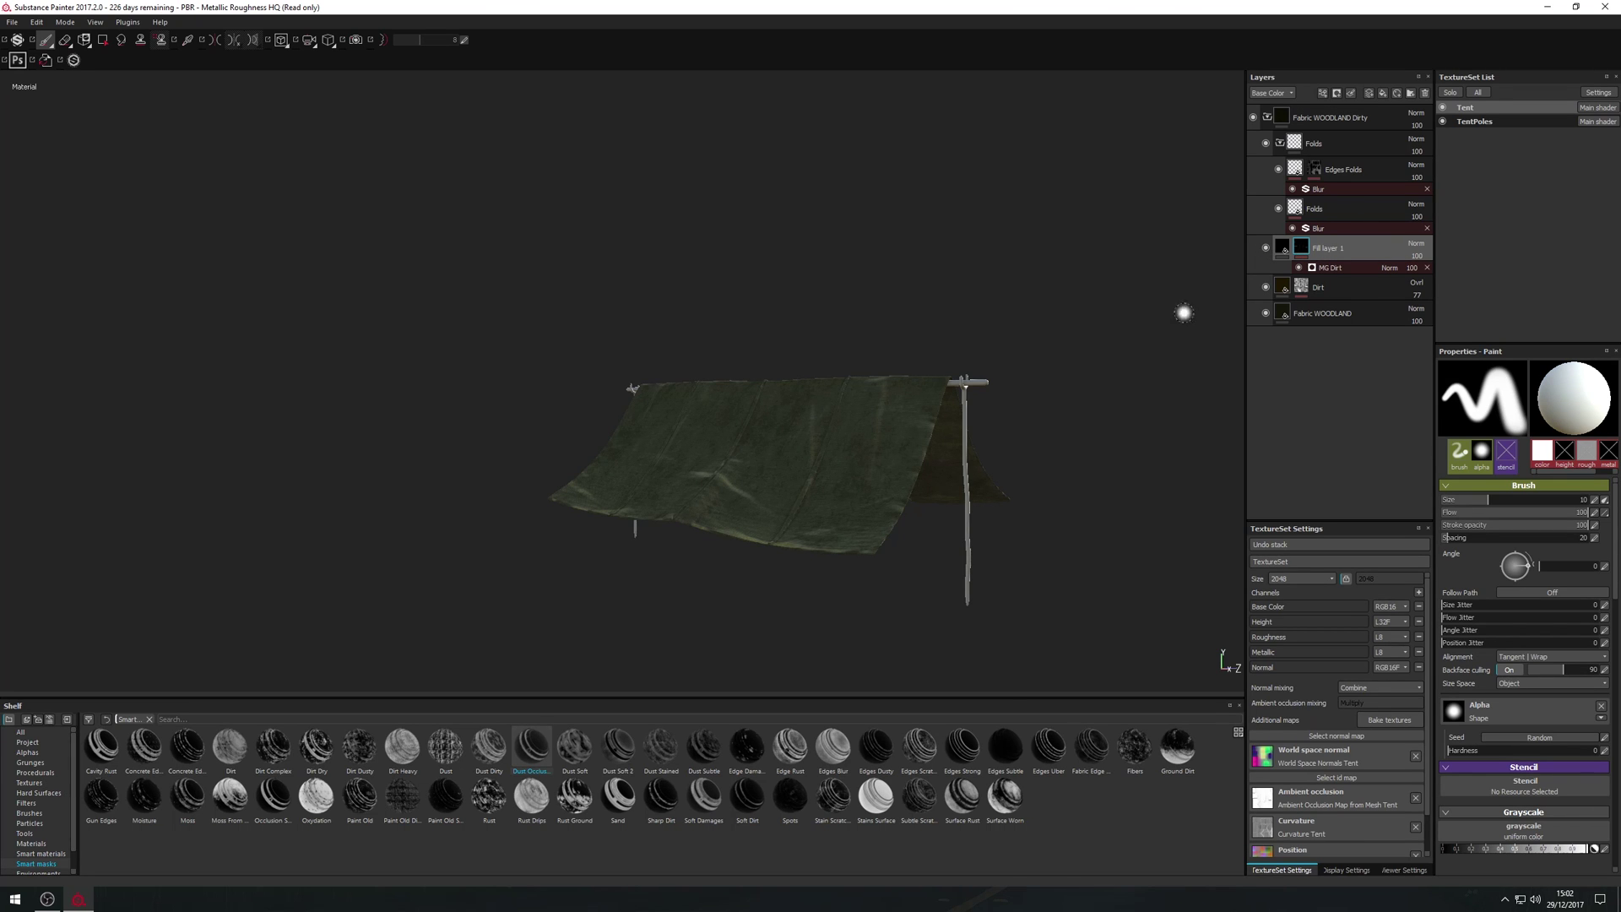
scroll(935, 456, "down", 2)
scroll(917, 447, "up", 6)
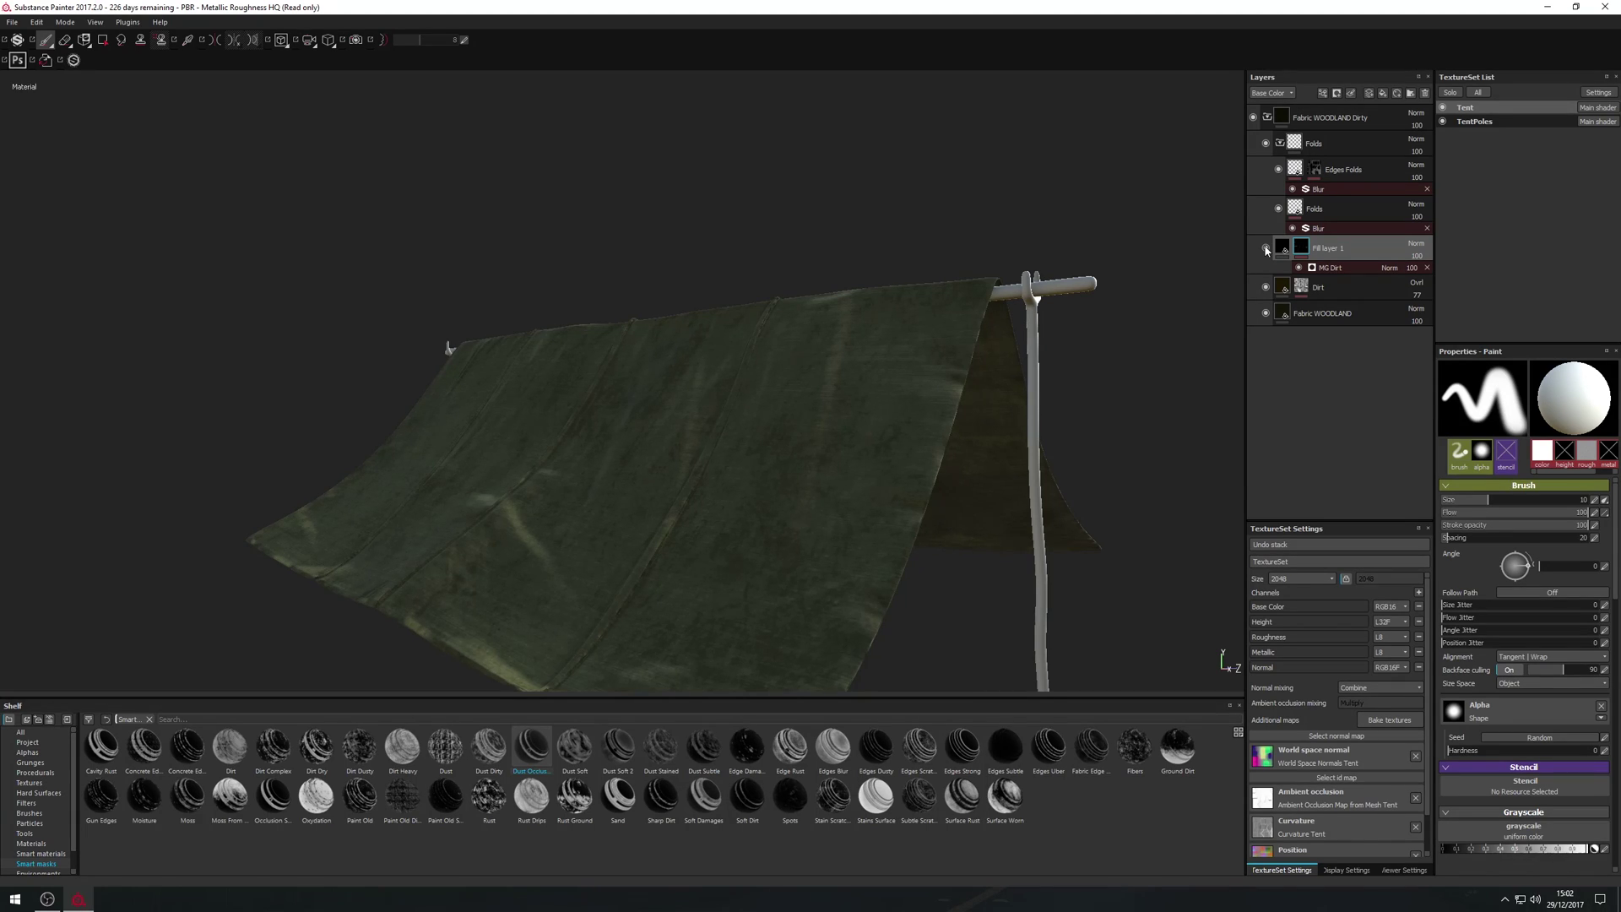
- Set the MG Dirt generator's Dirt Level to 0.44 and Grunge Amount to 0.57 on Fill layer 1's mask
left_click(1333, 268)
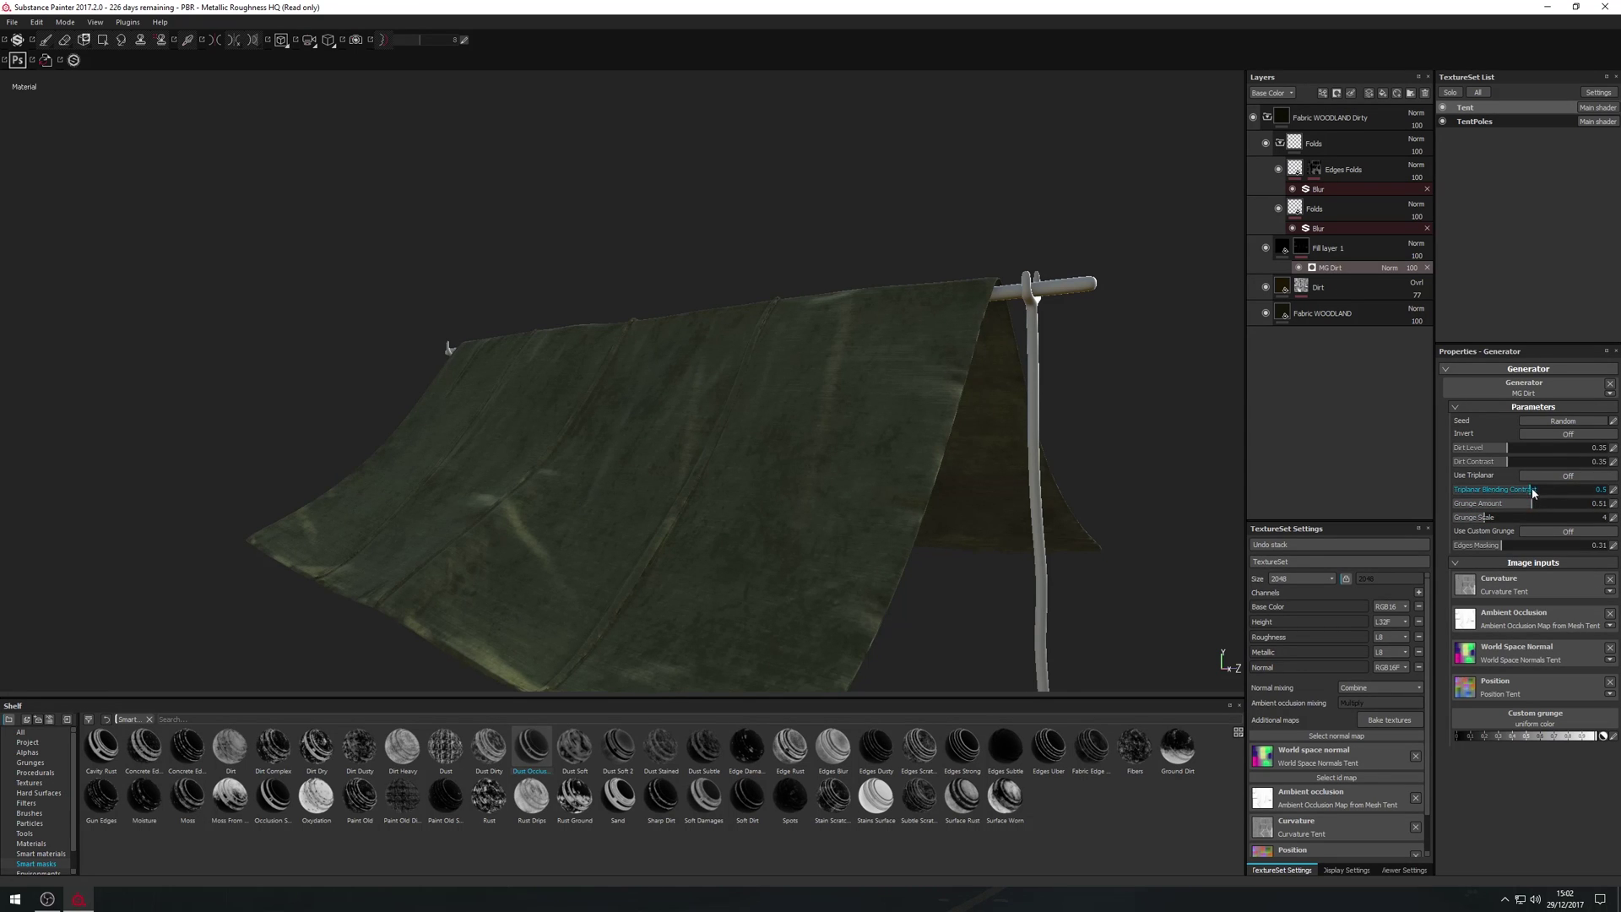
mouse_move(1516, 449)
left_mouse_down()
mouse_move(1550, 450)
mouse_move(1499, 446)
mouse_move(1521, 443)
left_mouse_up()
scroll(936, 579, "up", 1)
scroll(944, 545, "down", 4)
mouse_move(921, 534)
left_mouse_down("alt")
mouse_move(960, 573)
mouse_move(919, 561)
left_mouse_up("alt")
scroll(922, 558, "up", 5)
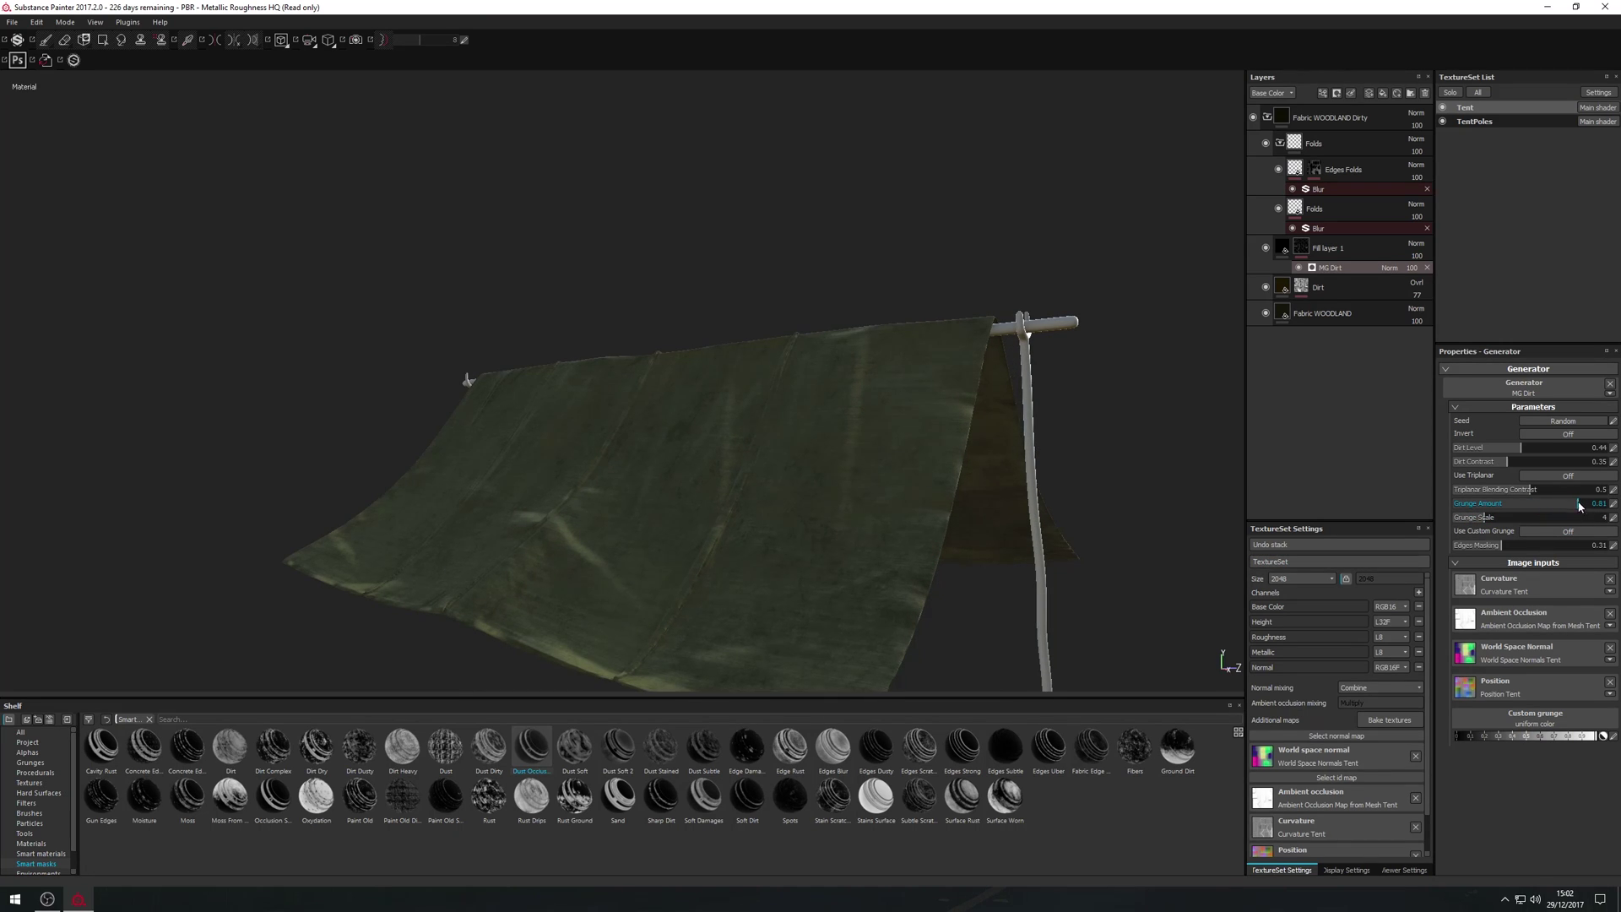
mouse_move(1533, 504)
left_mouse_down()
mouse_move(1382, 535)
mouse_move(1558, 527)
mouse_move(1541, 526)
left_mouse_up()
- Set Fill layer 1's base color to a bright magenta, RGB 0.639, 0.002, 0.565, to preview the mask coverage
left_click(1275, 253)
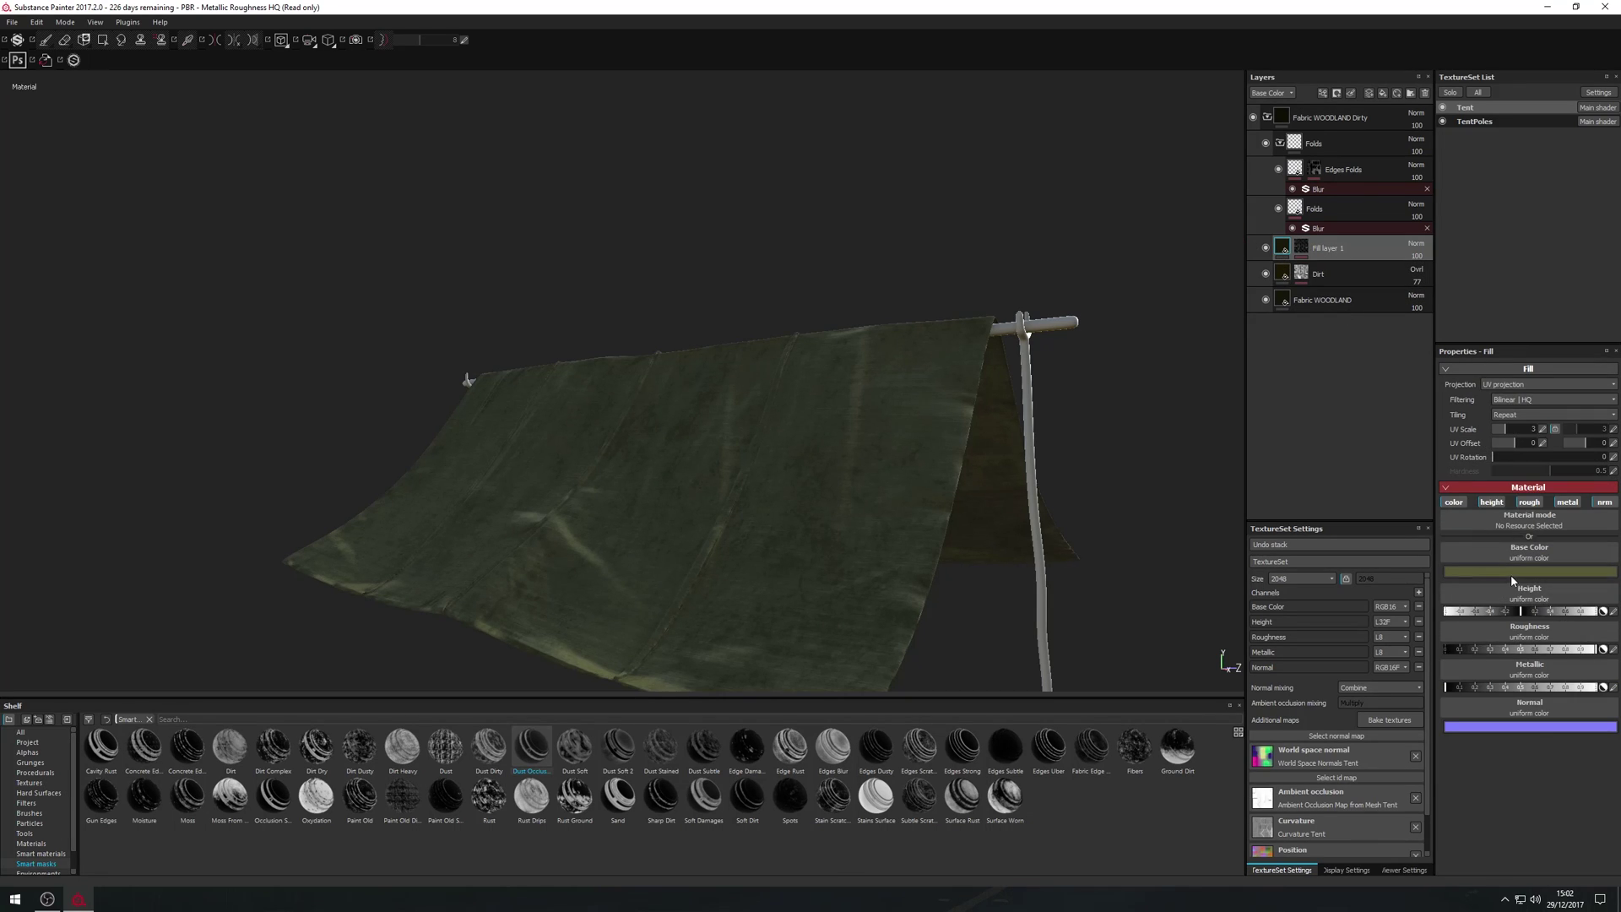
left_click(1524, 575)
left_click_drag(1524, 632, 1509, 552)
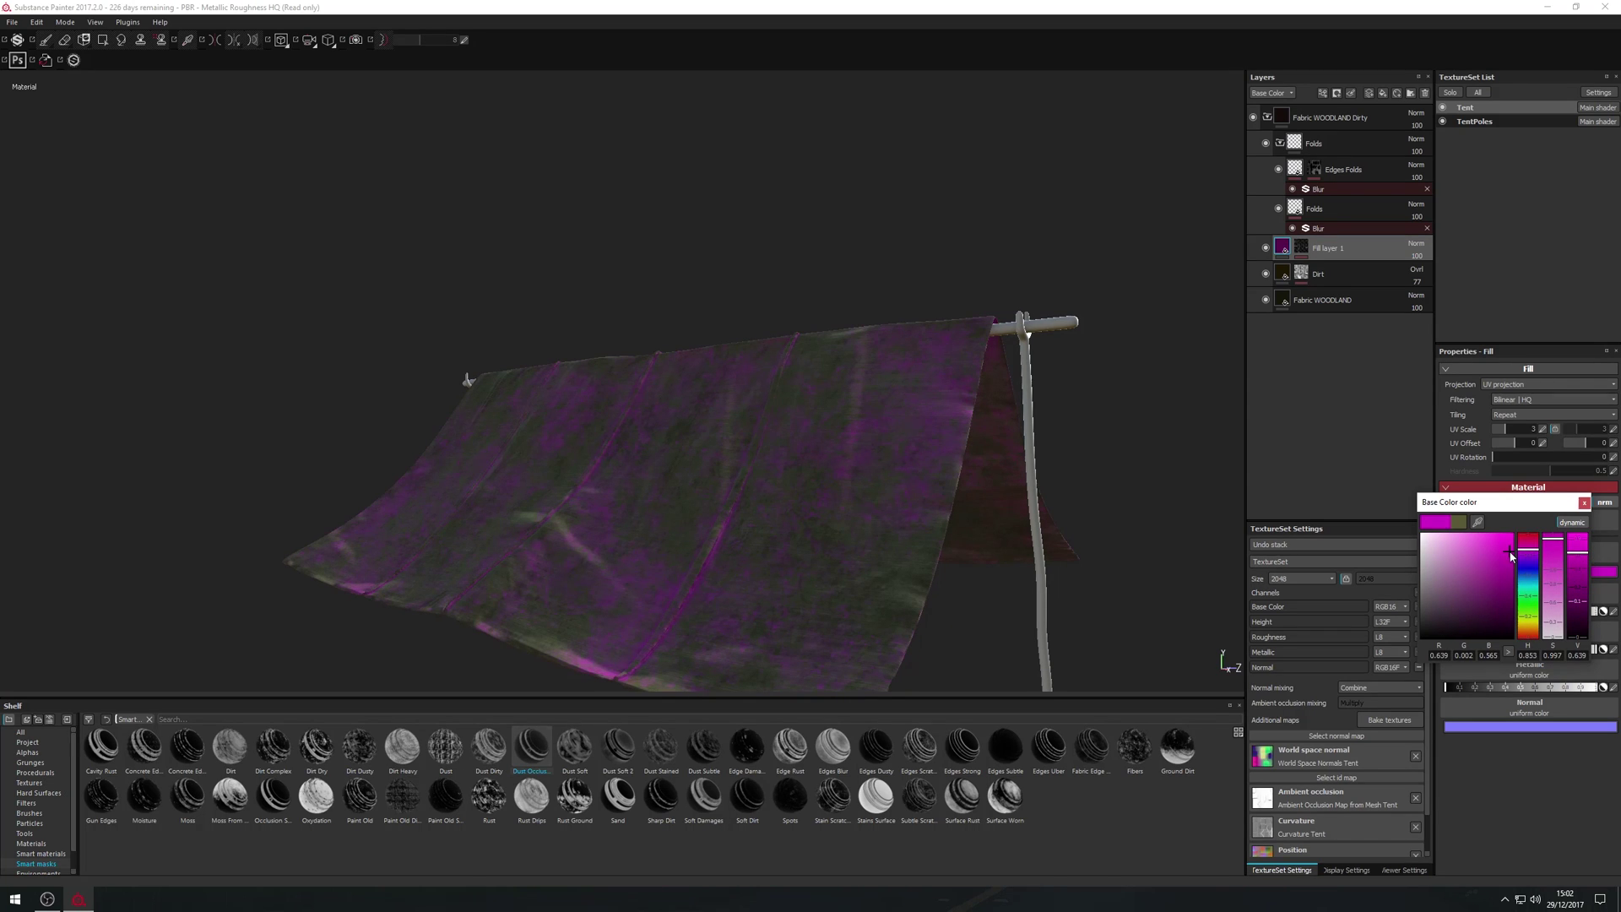
left_click(1584, 502)
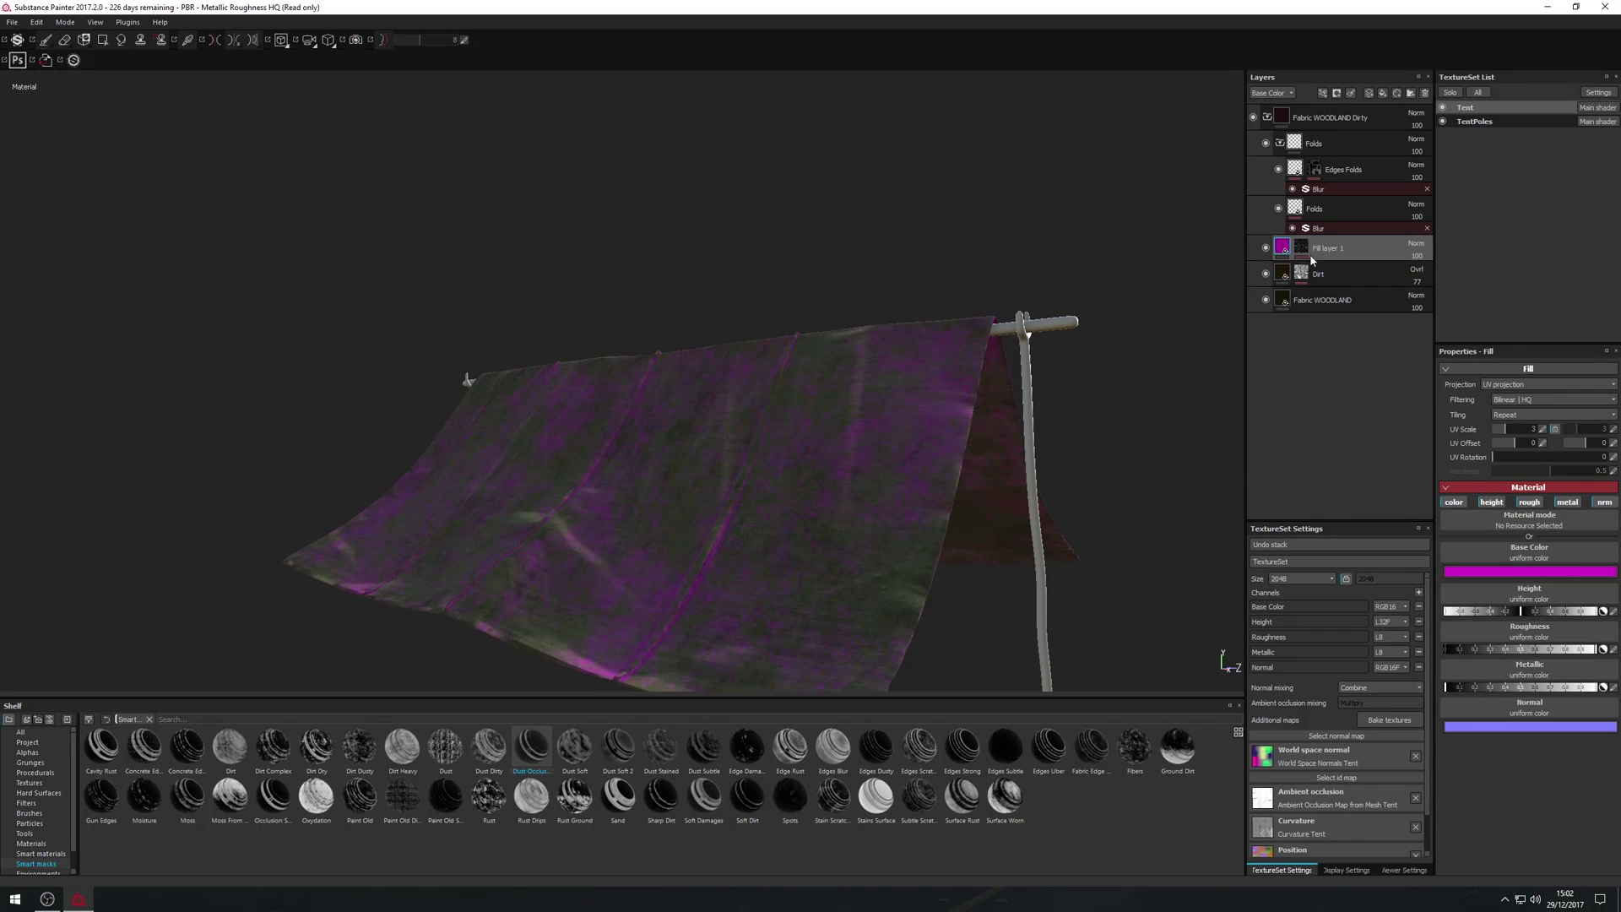
- Adjust Fill layer 1's MG Dirt generator to Dirt Level 0.7, Dirt Contrast 0.65 and Grunge Amount 0.3
left_click(1300, 249)
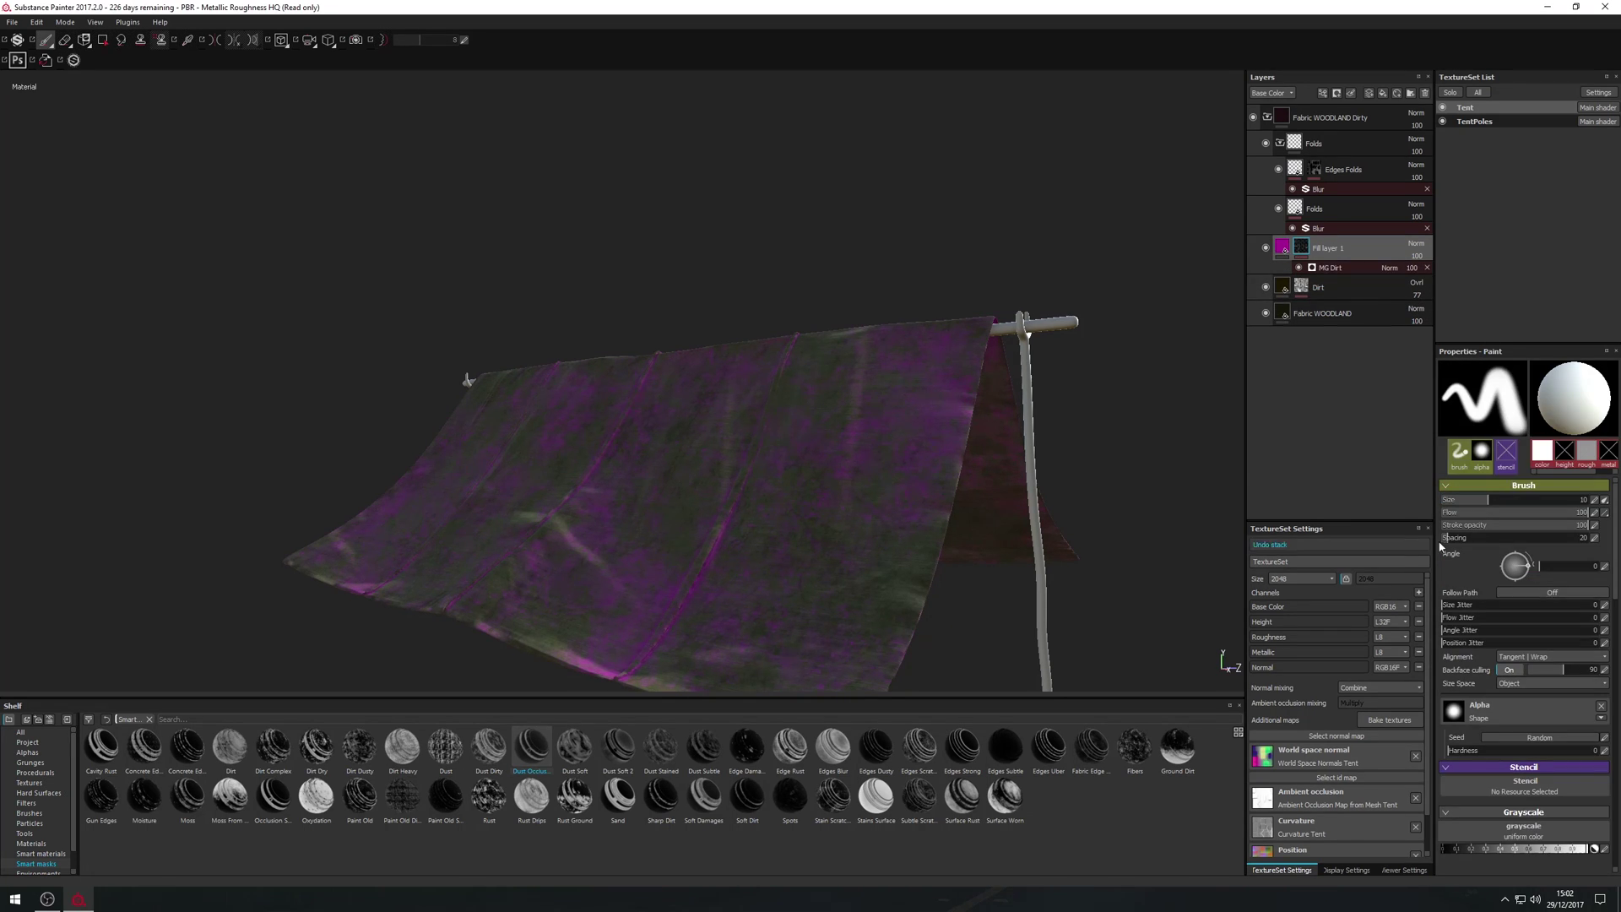
left_click(1325, 268)
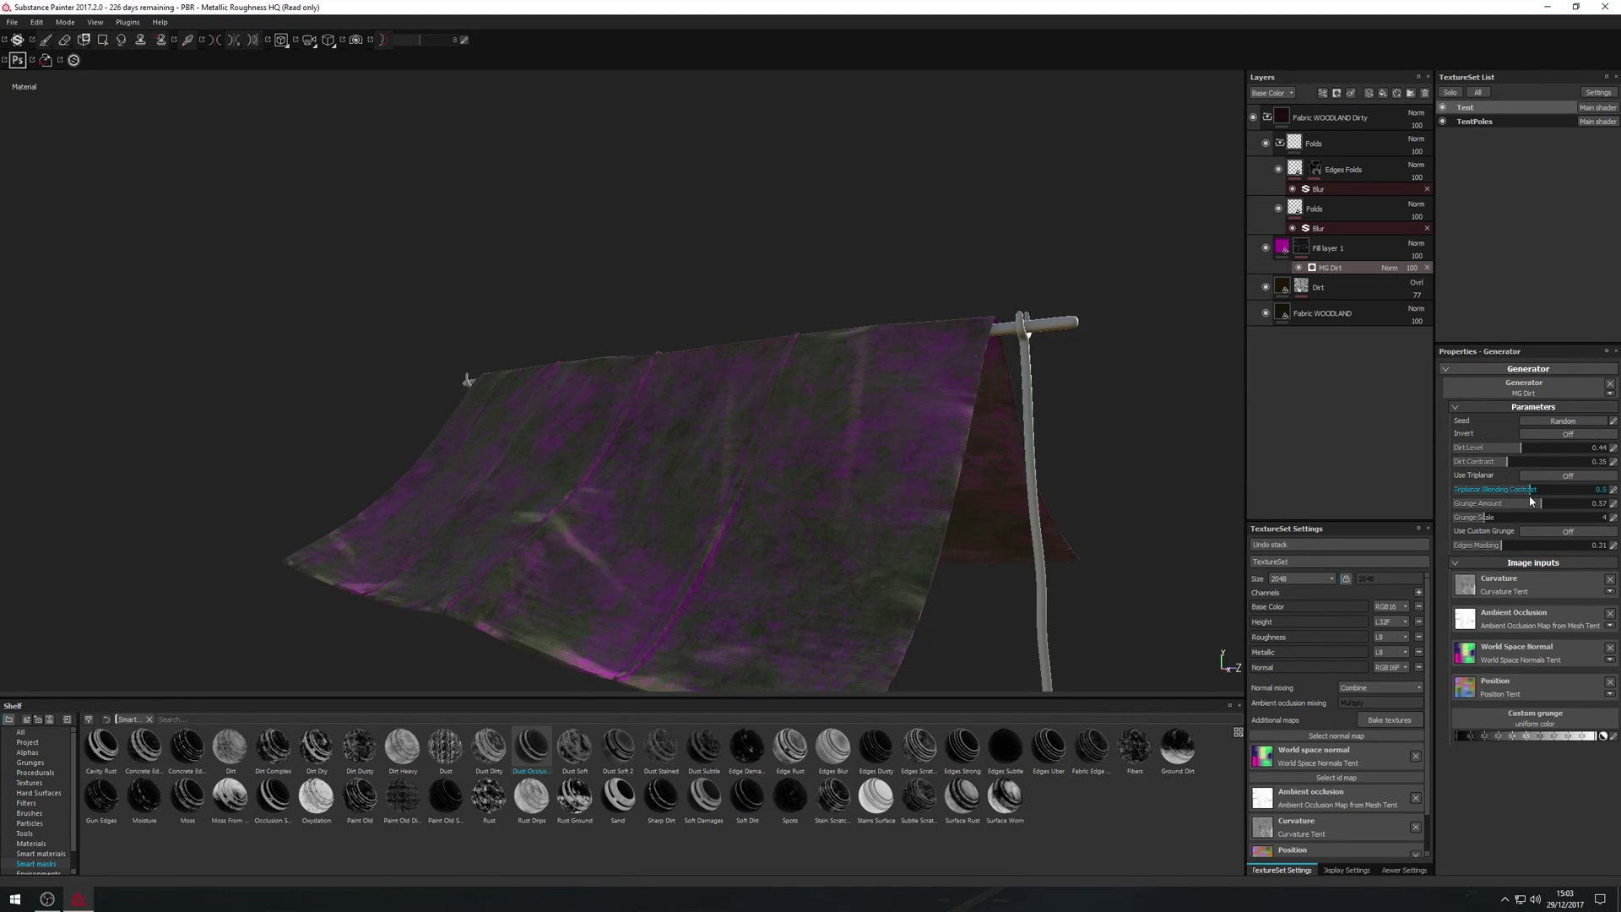
mouse_move(1523, 447)
left_mouse_down()
mouse_move(1560, 448)
mouse_move(1482, 464)
mouse_move(1564, 469)
mouse_move(1546, 453)
left_mouse_up()
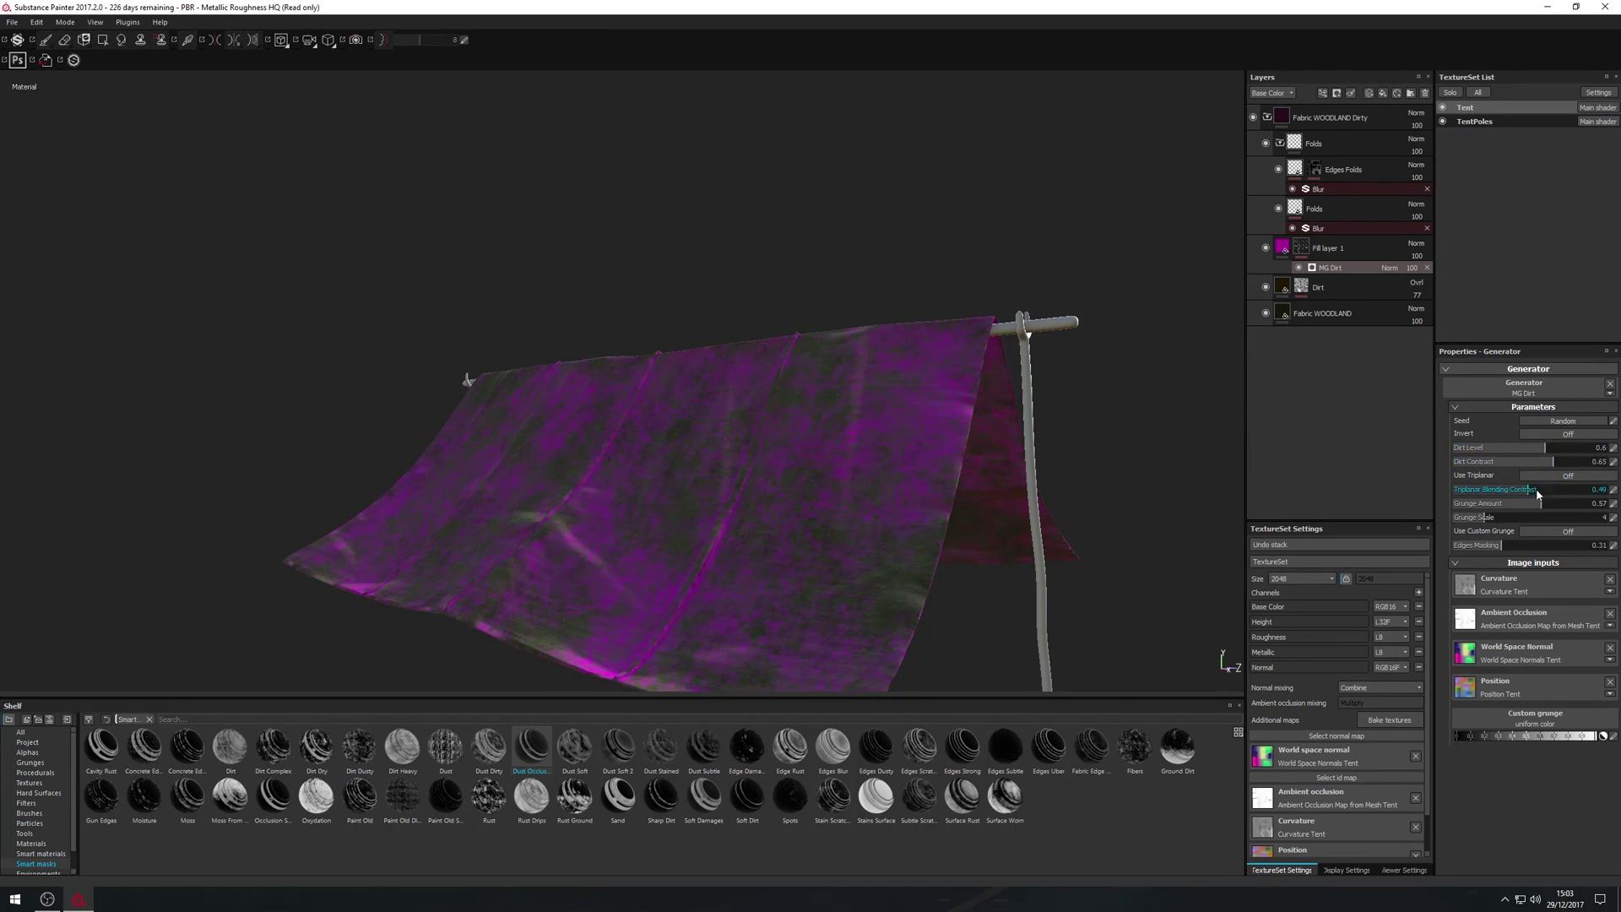
left_click_drag(1541, 503, 1502, 510)
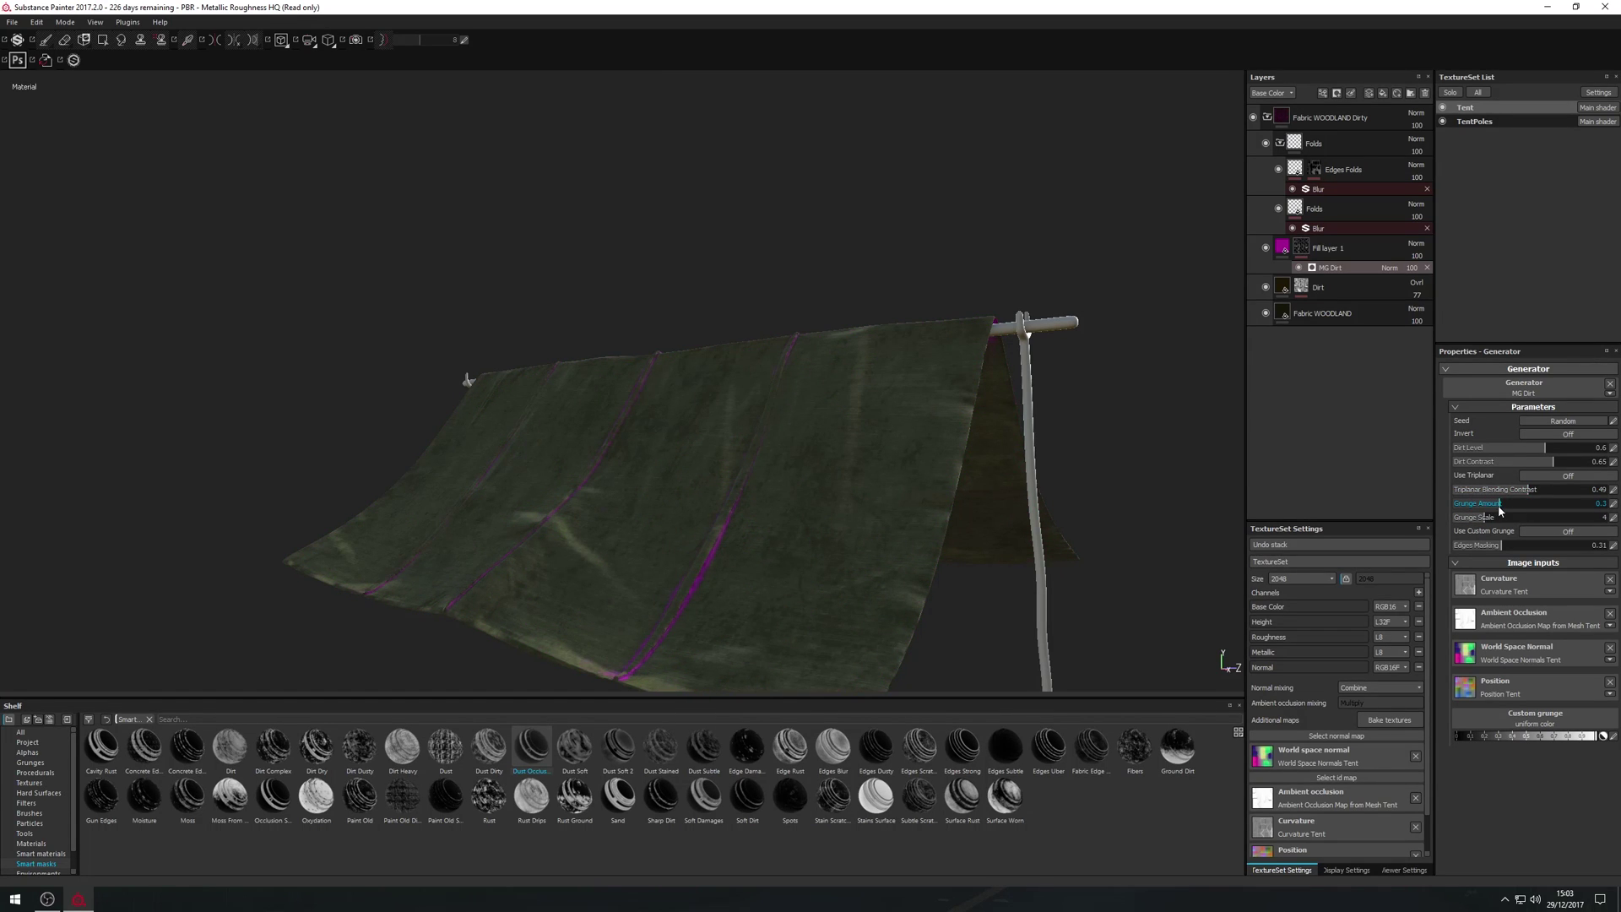
left_click_drag(1554, 453, 1561, 457)
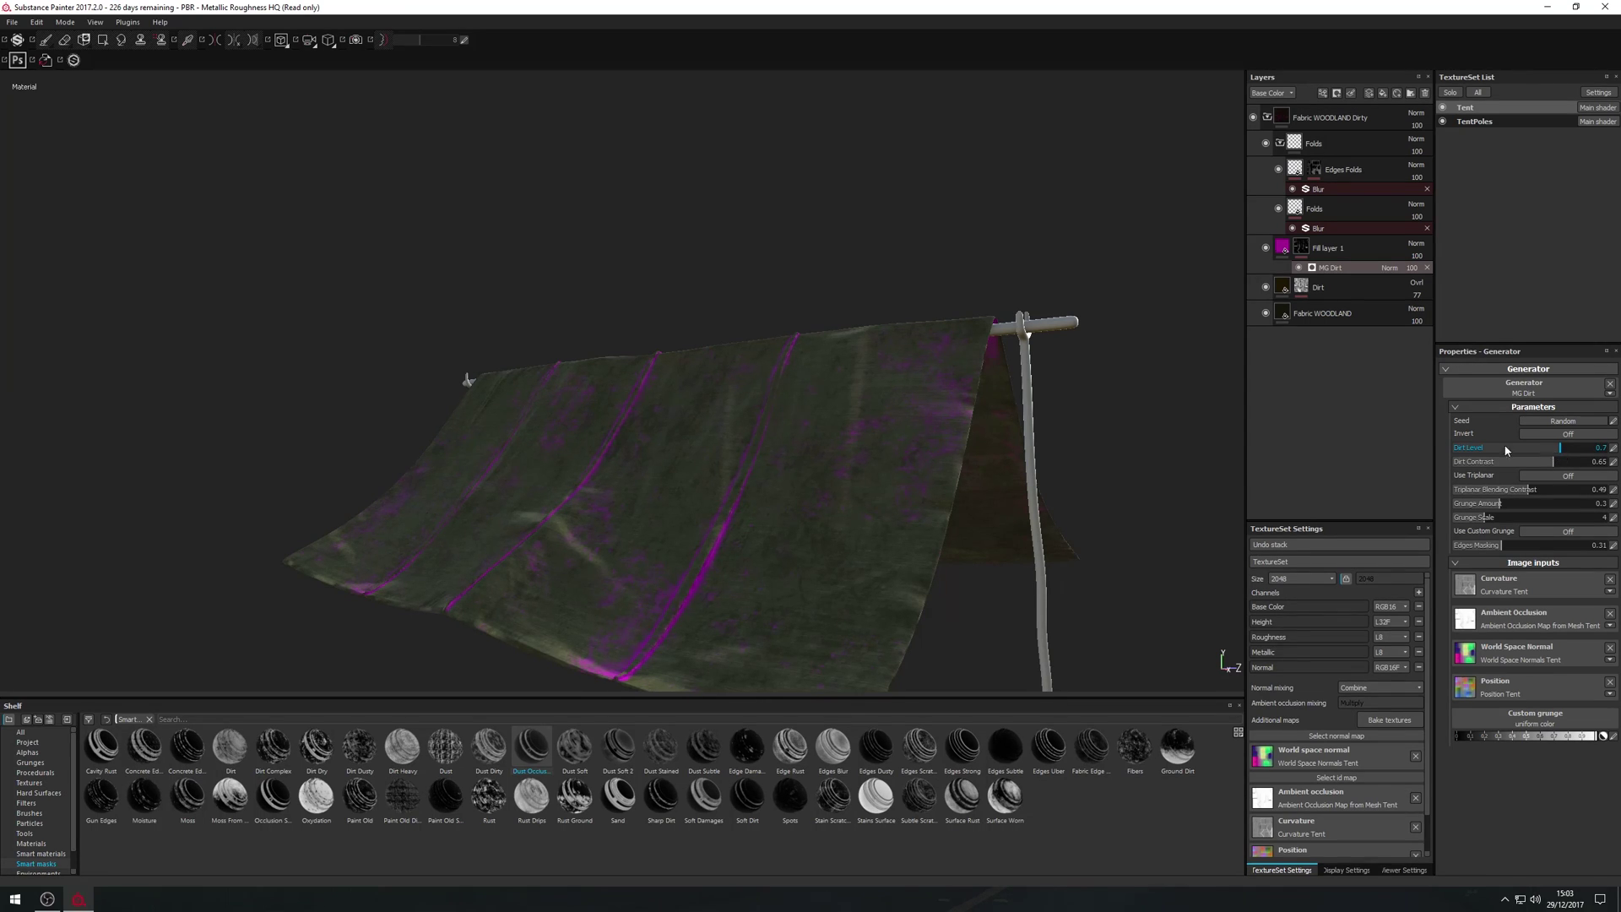
- Change Fill layer 1's base color to a muted brown, RGB 0.142, 0.112, 0.074, and inspect the tent
left_click(1279, 252)
left_click(1524, 574)
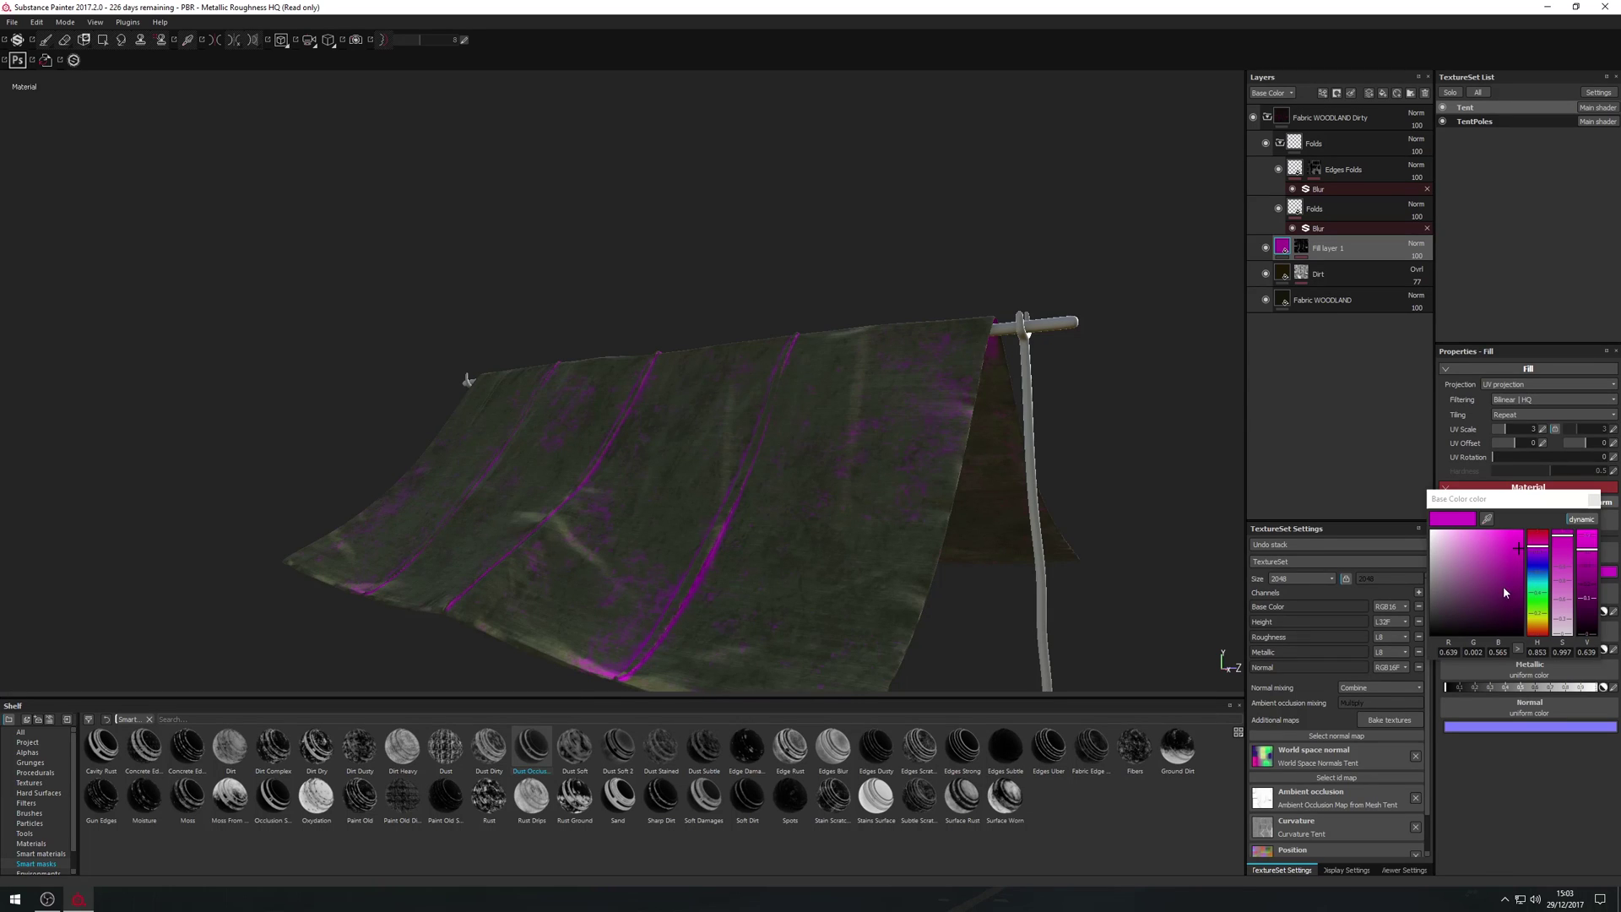
left_click_drag(1533, 619, 1538, 632)
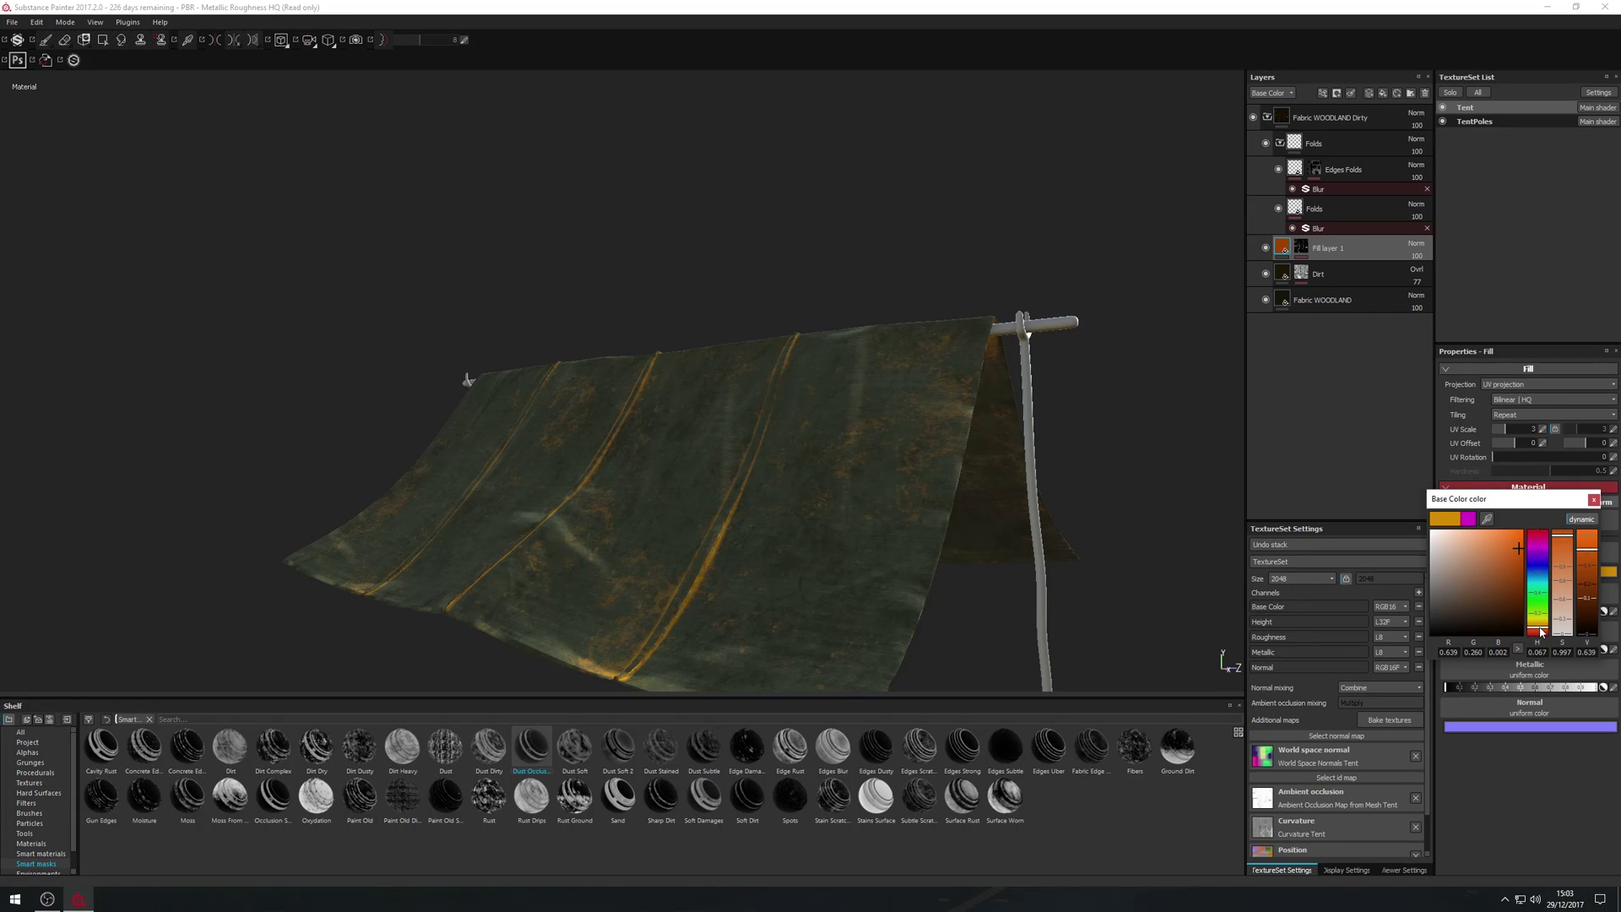
mouse_move(1541, 632)
left_mouse_down()
mouse_move(1493, 598)
mouse_move(1560, 591)
mouse_move(1563, 613)
left_mouse_up()
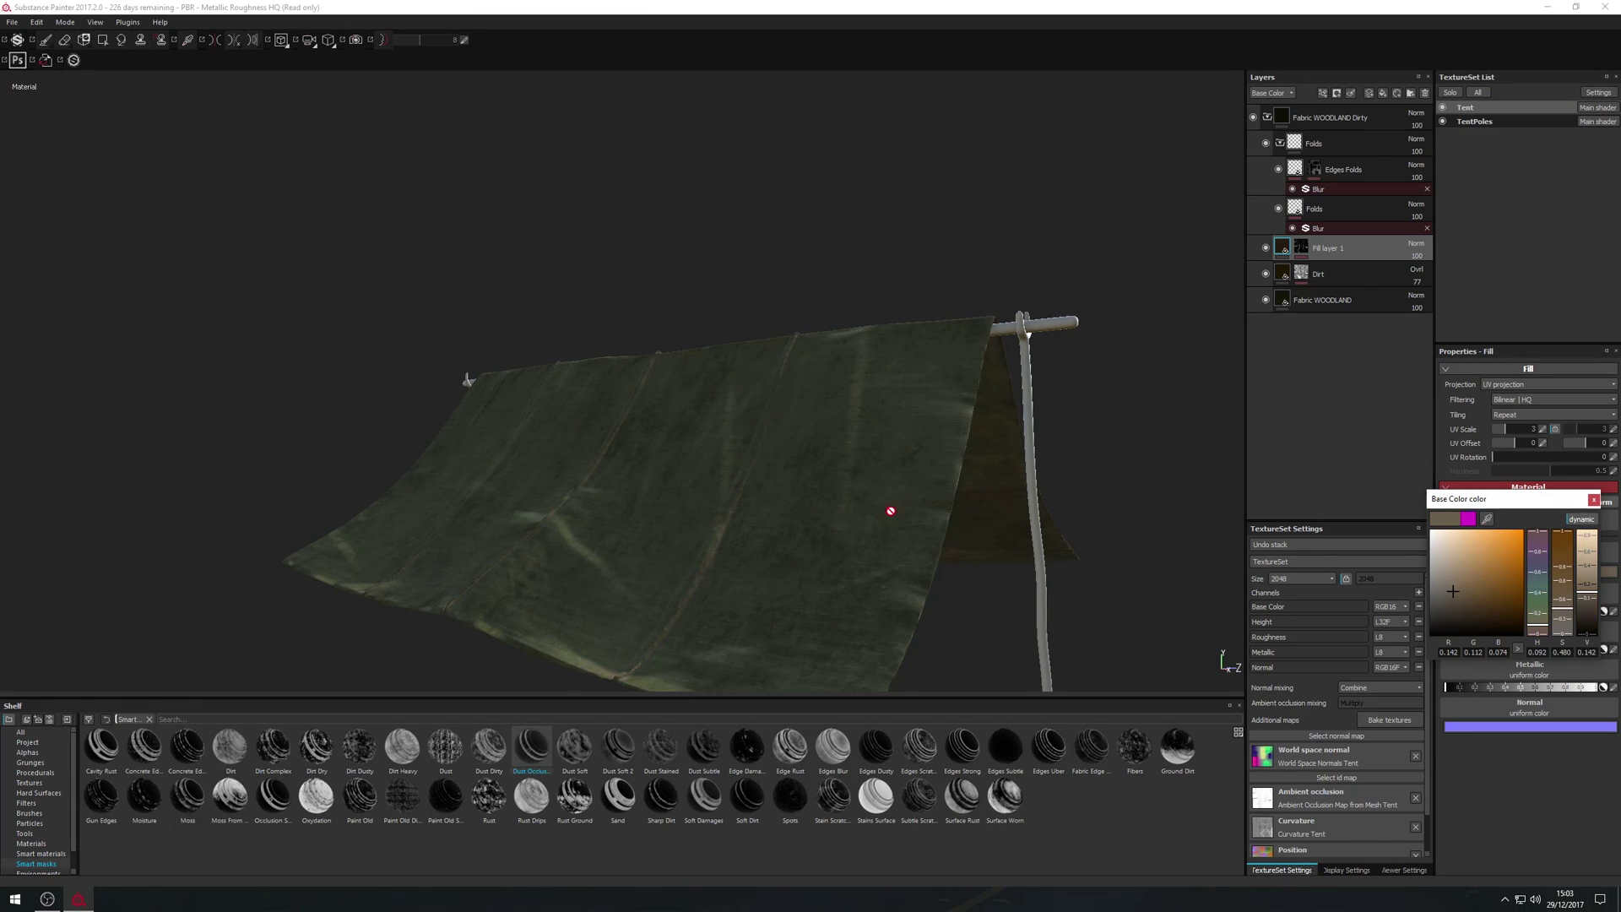
scroll(890, 482, "up", 1)
scroll(885, 478, "down", 2)
mouse_move(852, 586)
left_mouse_down("alt")
mouse_move(923, 603)
mouse_move(1179, 601)
mouse_move(825, 568)
left_mouse_up("alt")
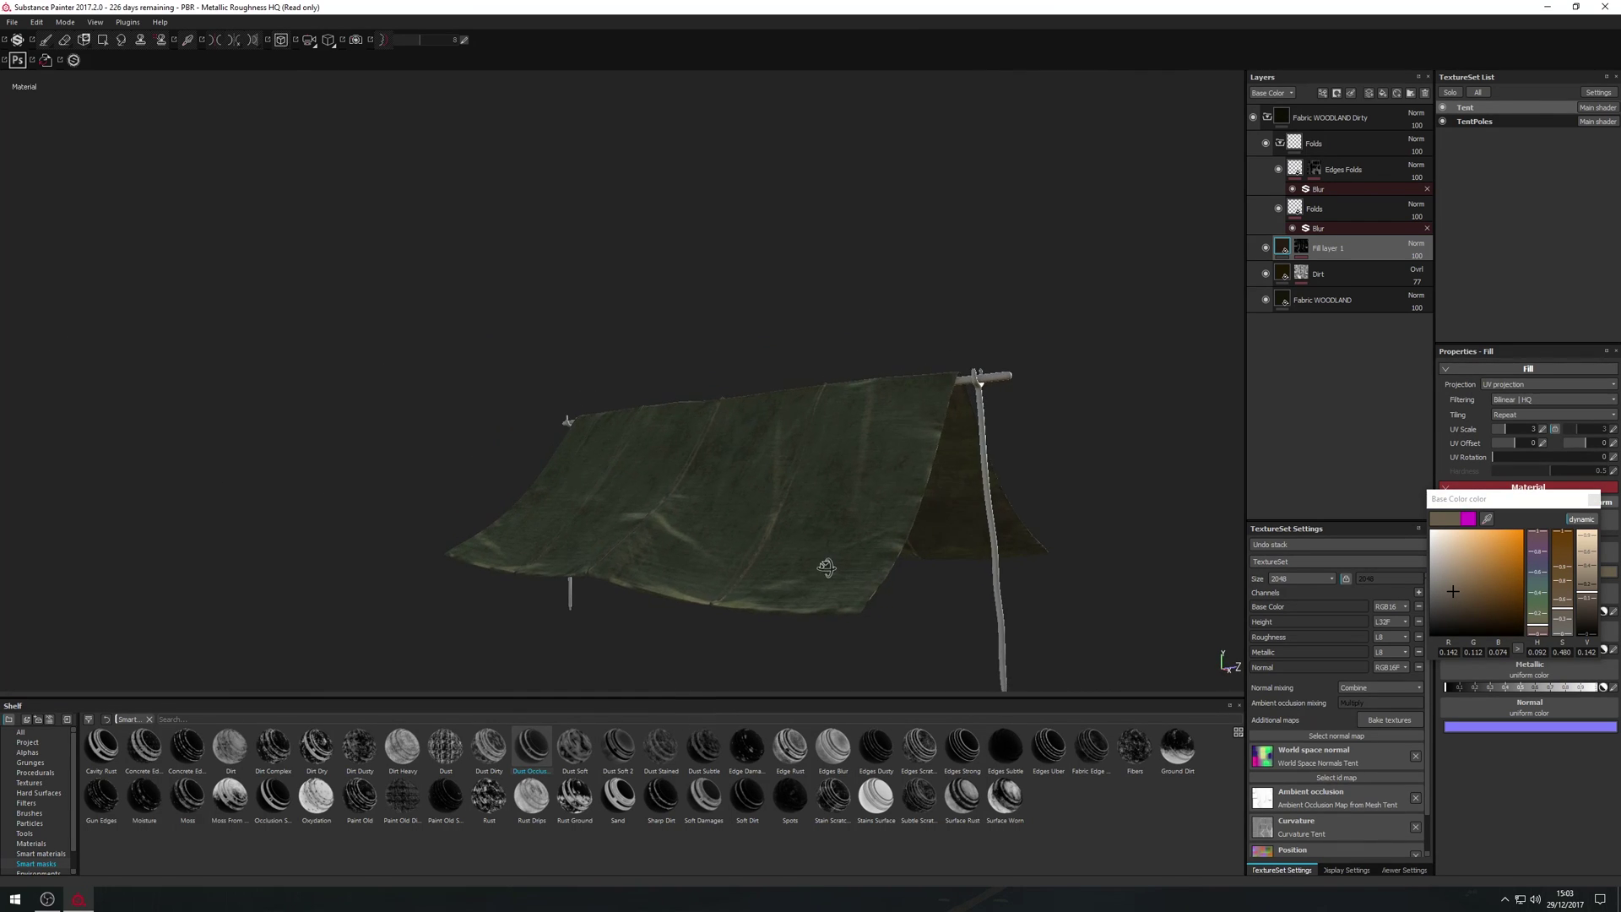
scroll(843, 558, "down", 3)
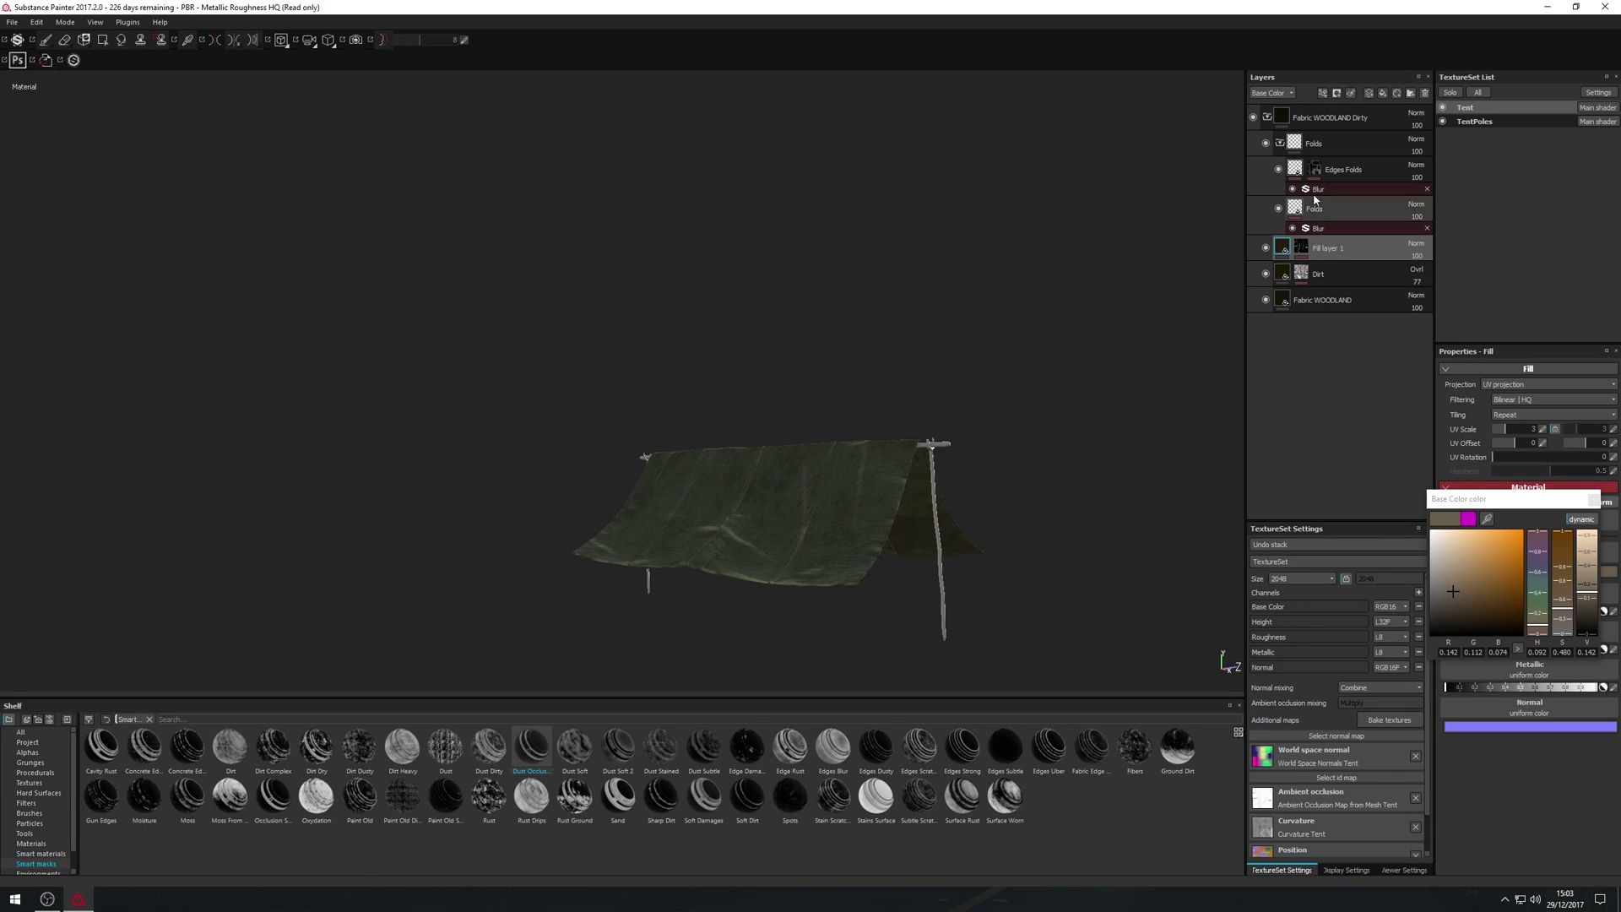
- Duplicate Fill layer 1 and replace the copy's mask with an empty black mask
right_click(1282, 247)
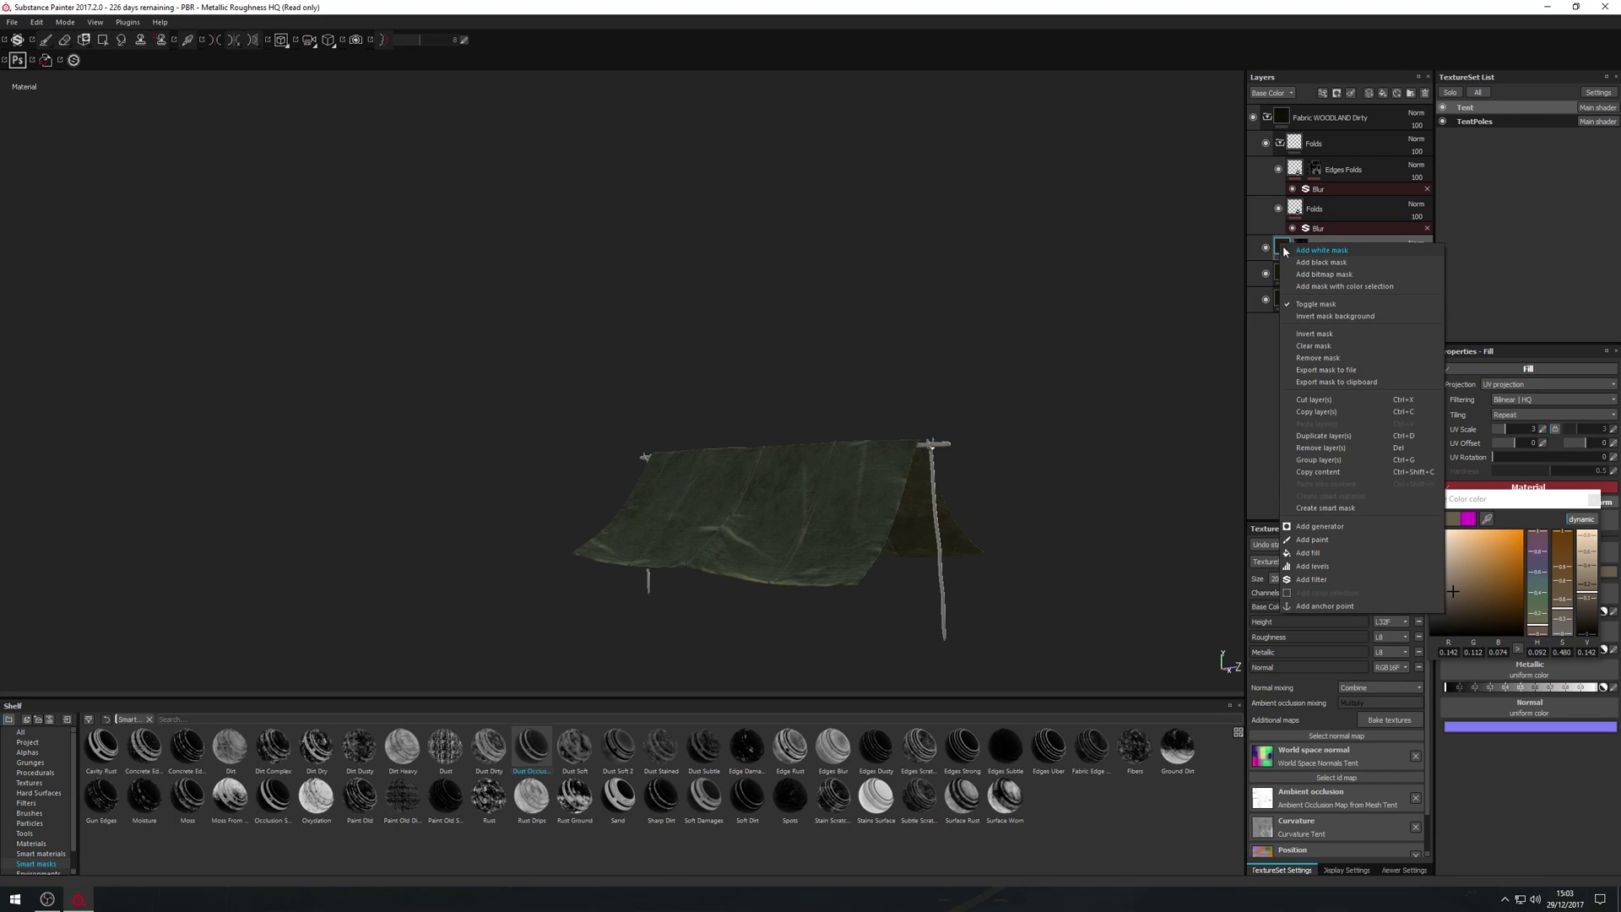
left_click(1337, 438)
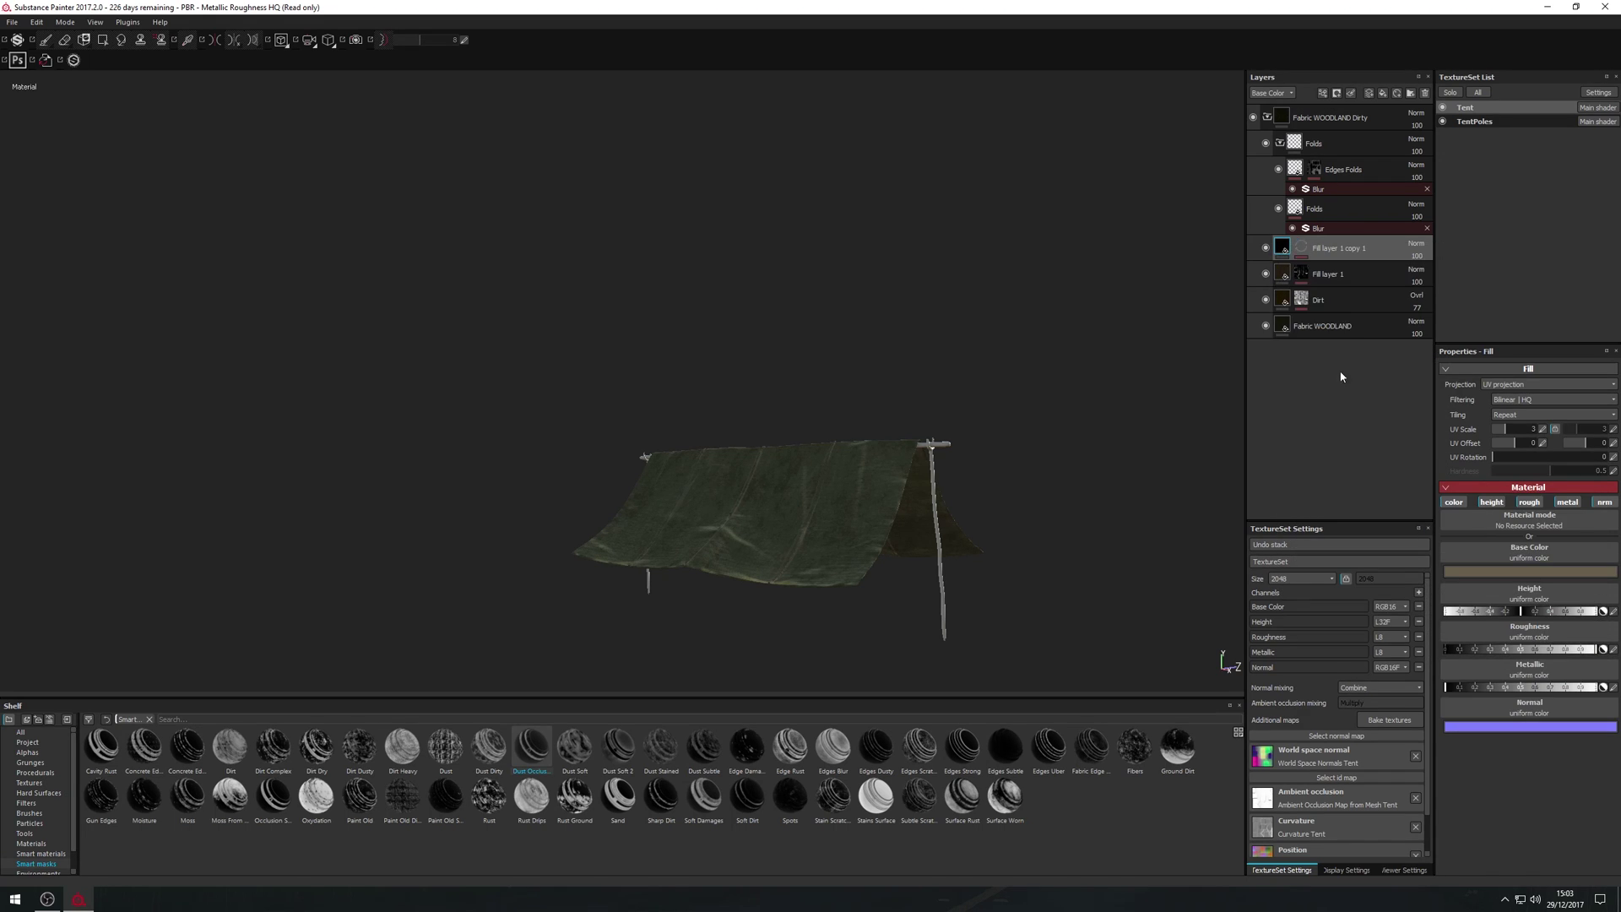
left_click(1302, 248)
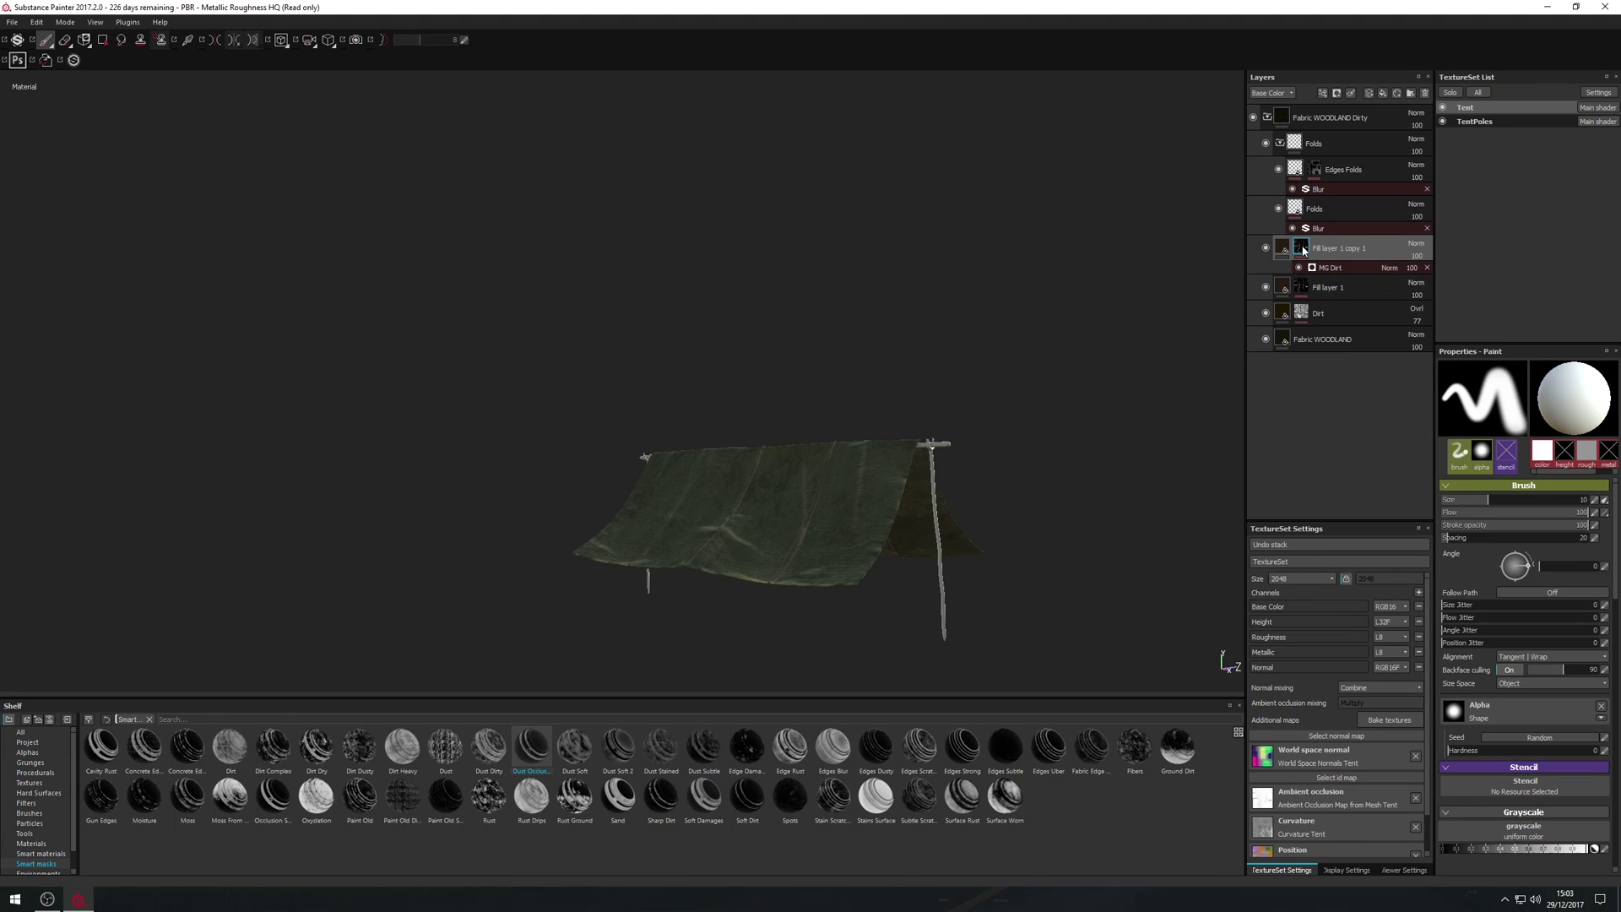
right_click(1303, 251)
left_click(1327, 267)
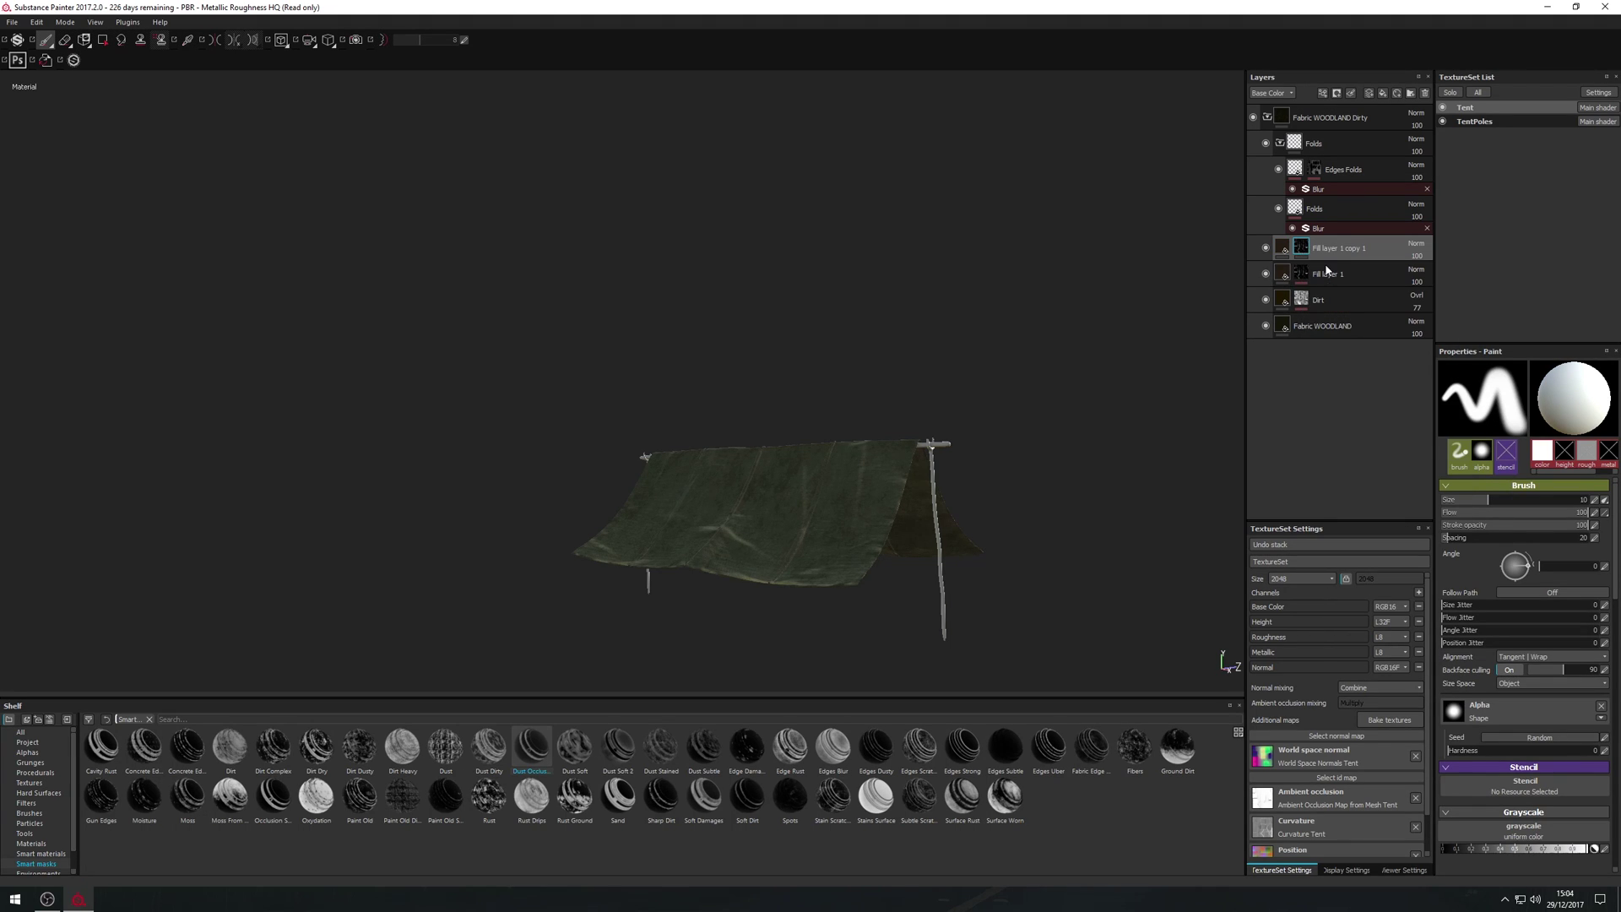
- Set the base color of Fill layer 1 copy 1 to a bright magenta, RGB 1.000, 0.000, 0.736
left_click(1284, 252)
left_click(1542, 579)
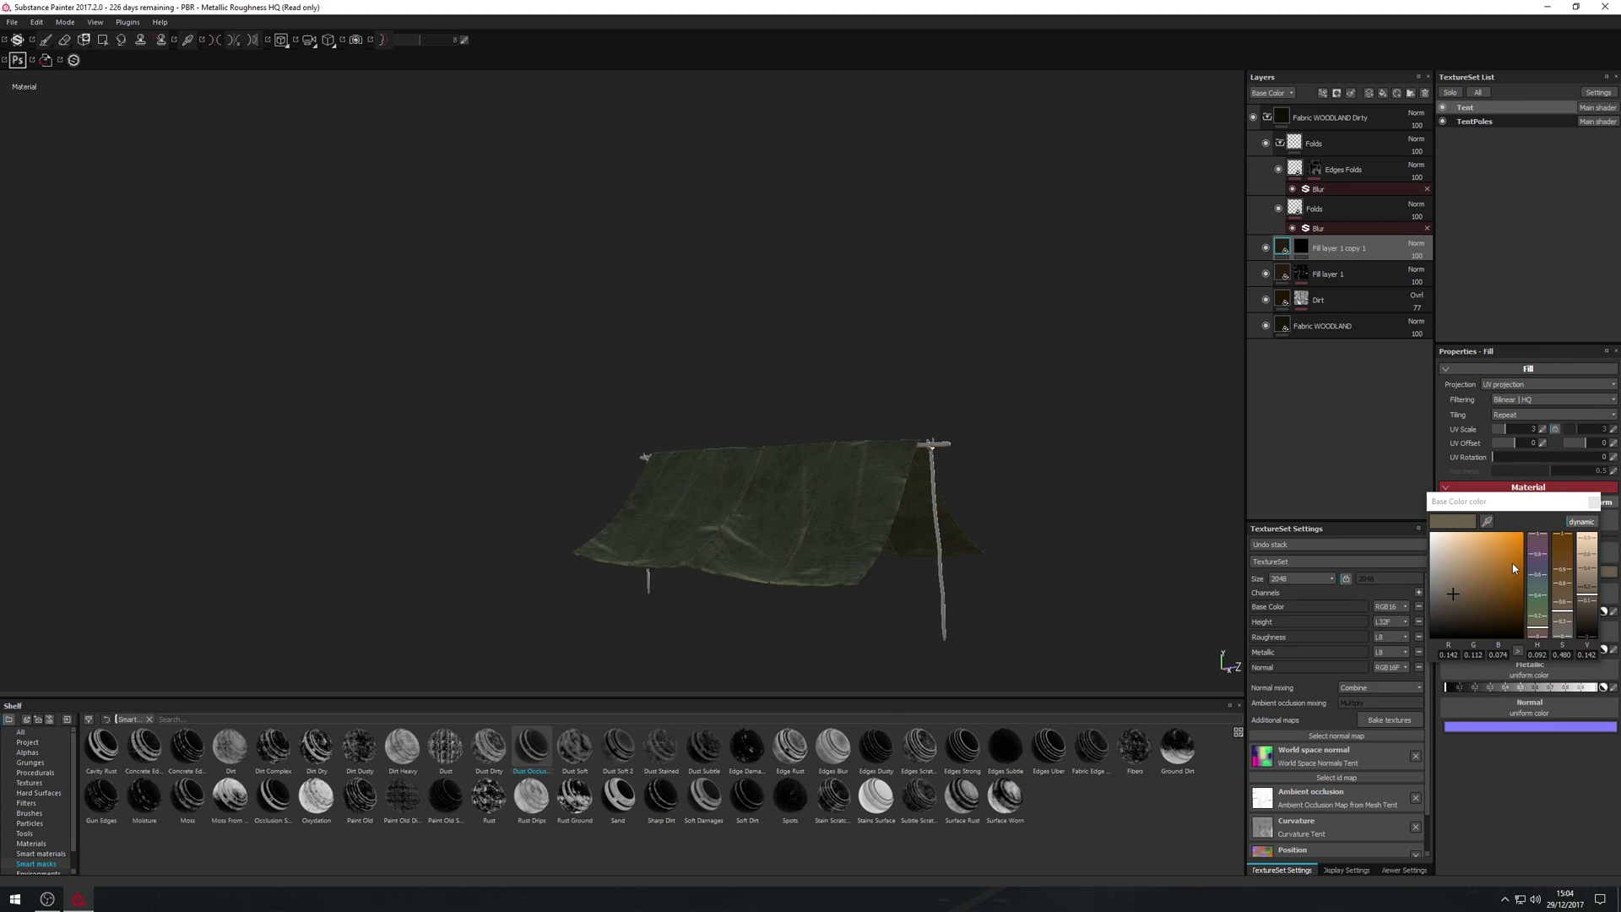
mouse_move(1539, 564)
left_mouse_down()
mouse_move(1539, 547)
mouse_move(1513, 545)
mouse_move(1566, 516)
left_mouse_up()
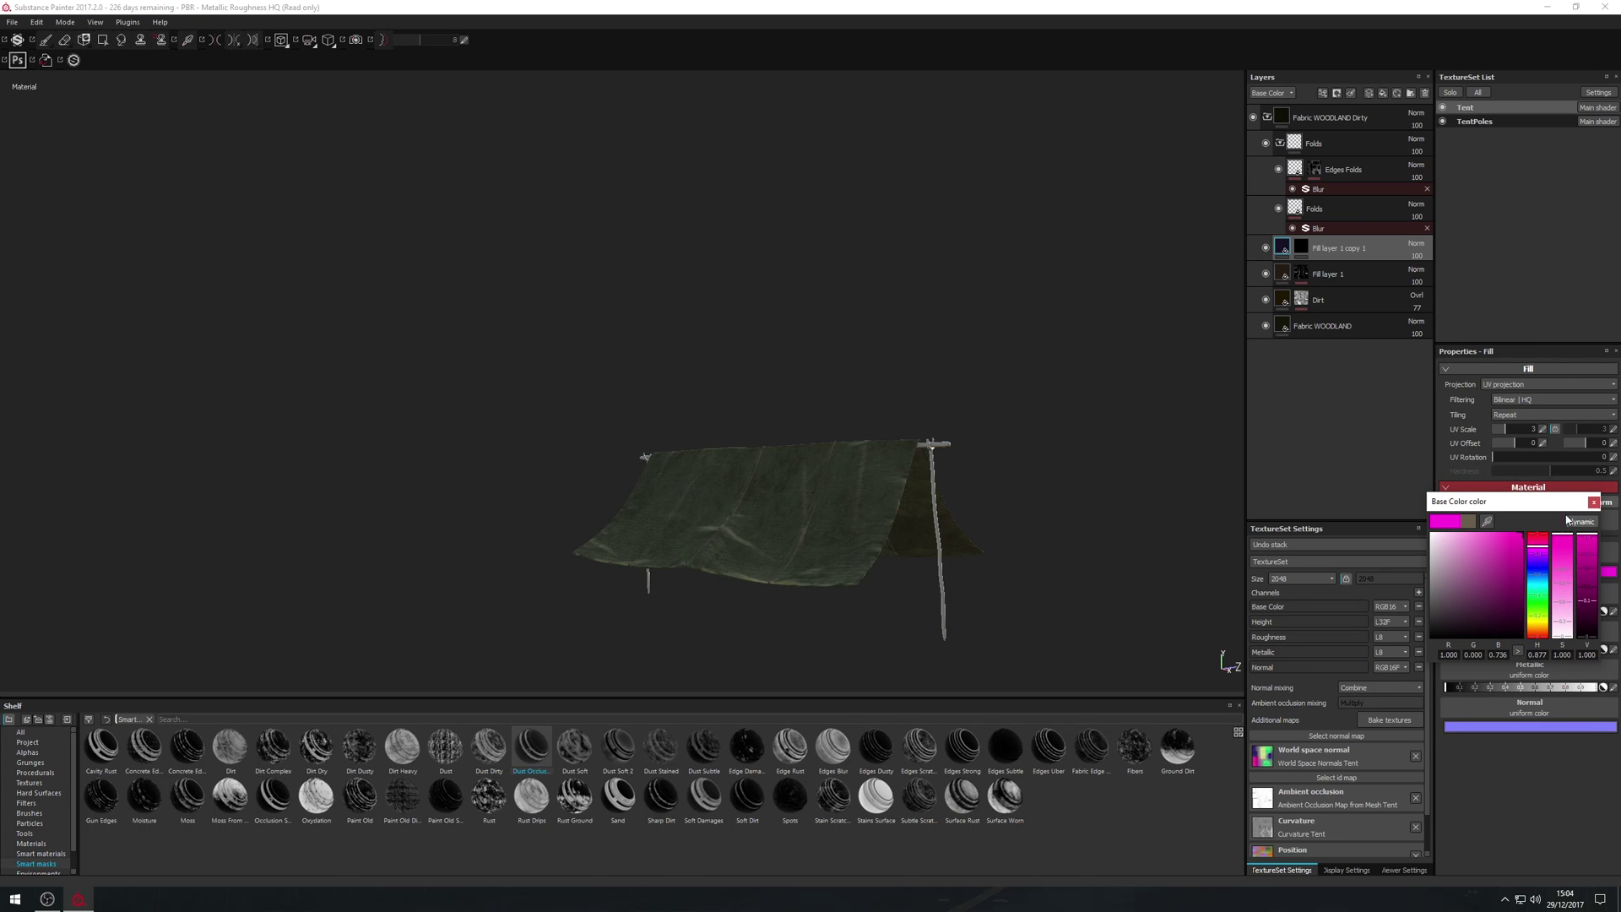
left_click(1594, 502)
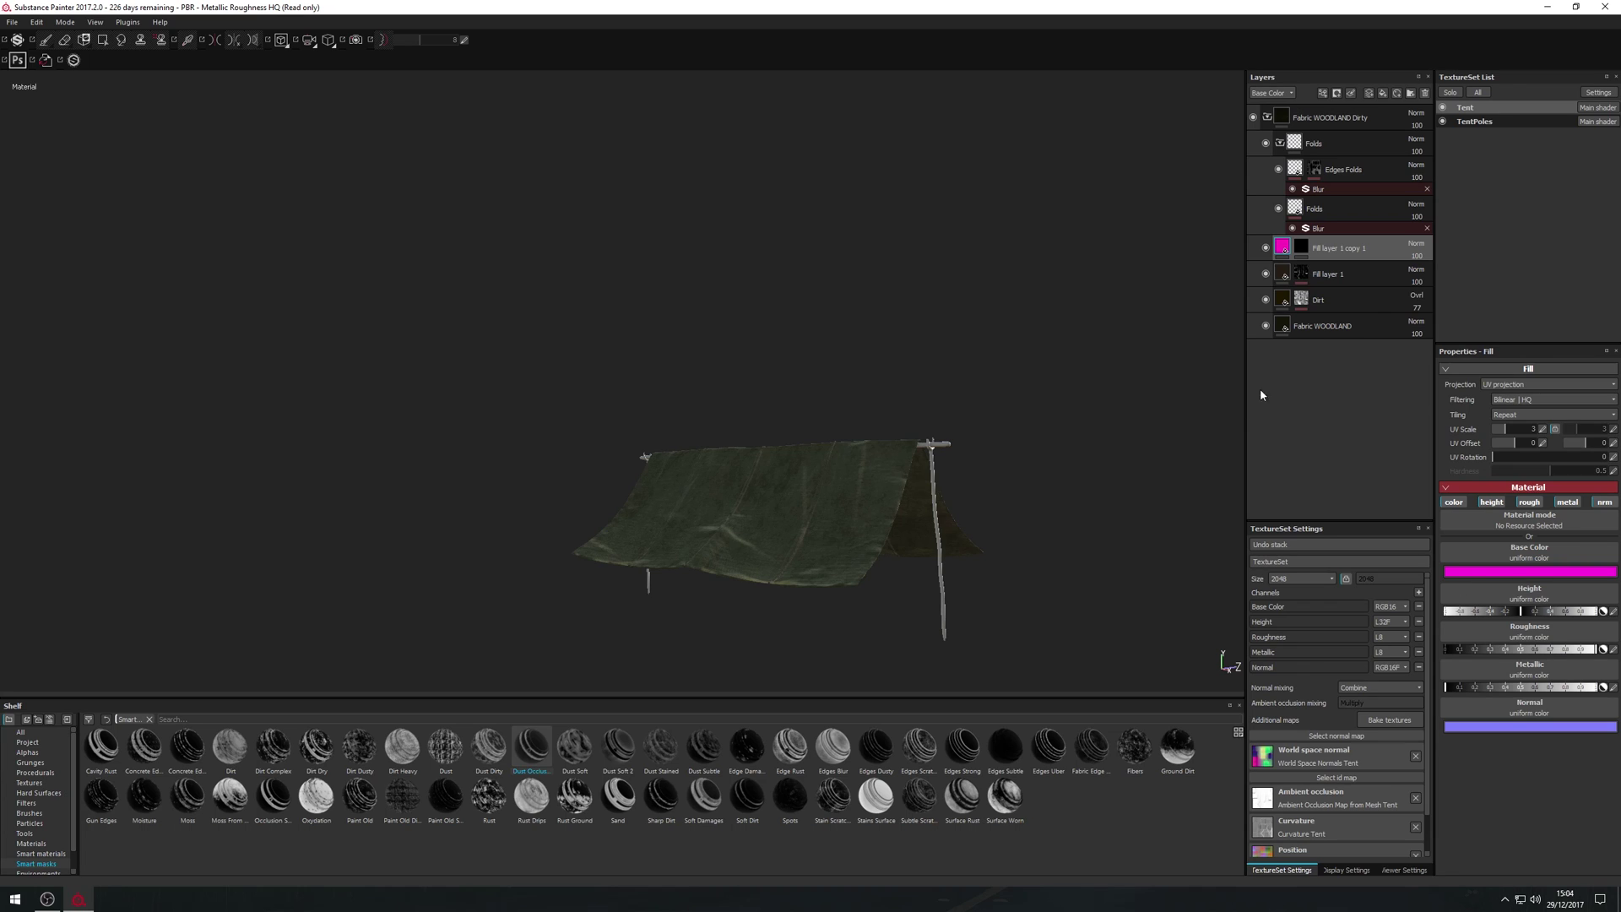
- Apply the Ground Dirt smart mask to Fill layer 1 copy 1 and inspect its coverage on the tent
left_click(1301, 247)
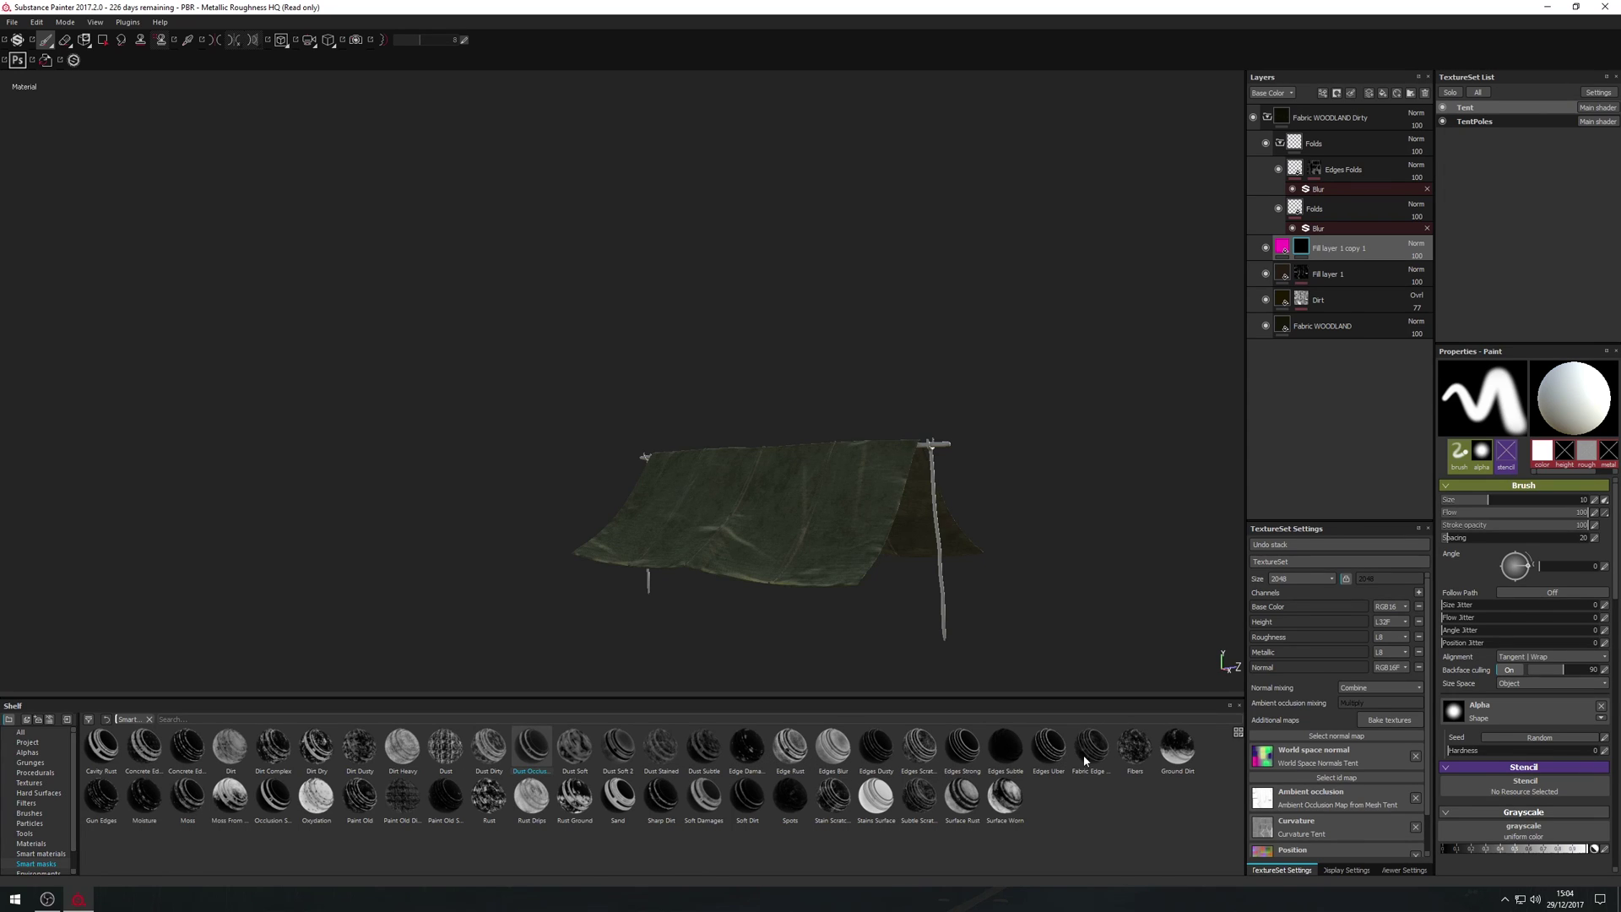
left_click_drag(1190, 758, 1303, 251)
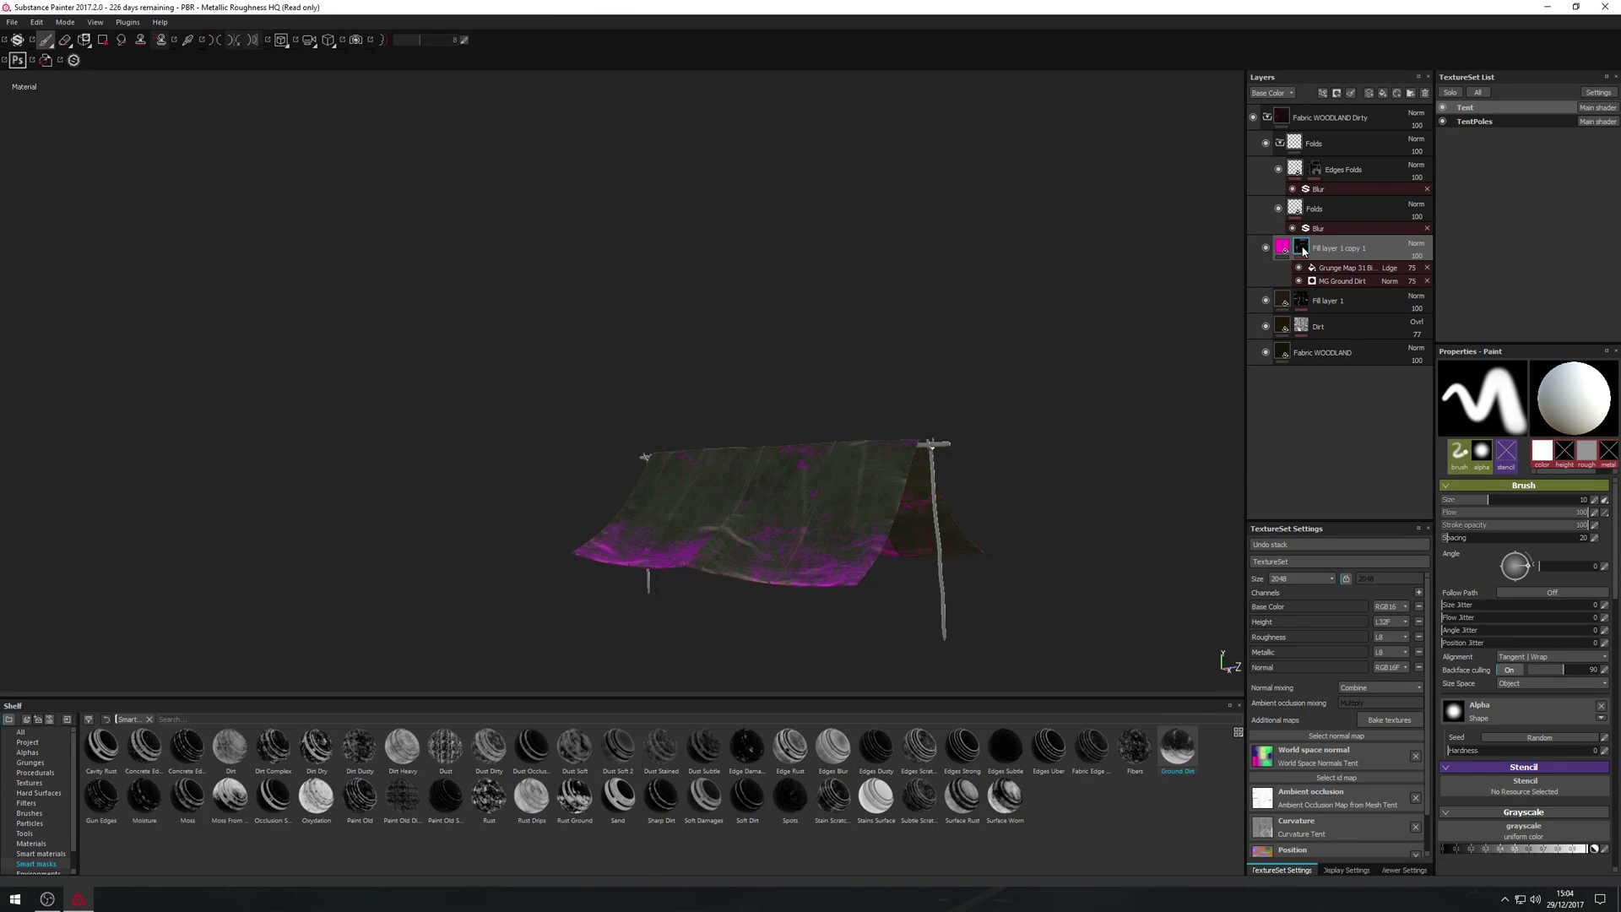
scroll(900, 579, "up", 5)
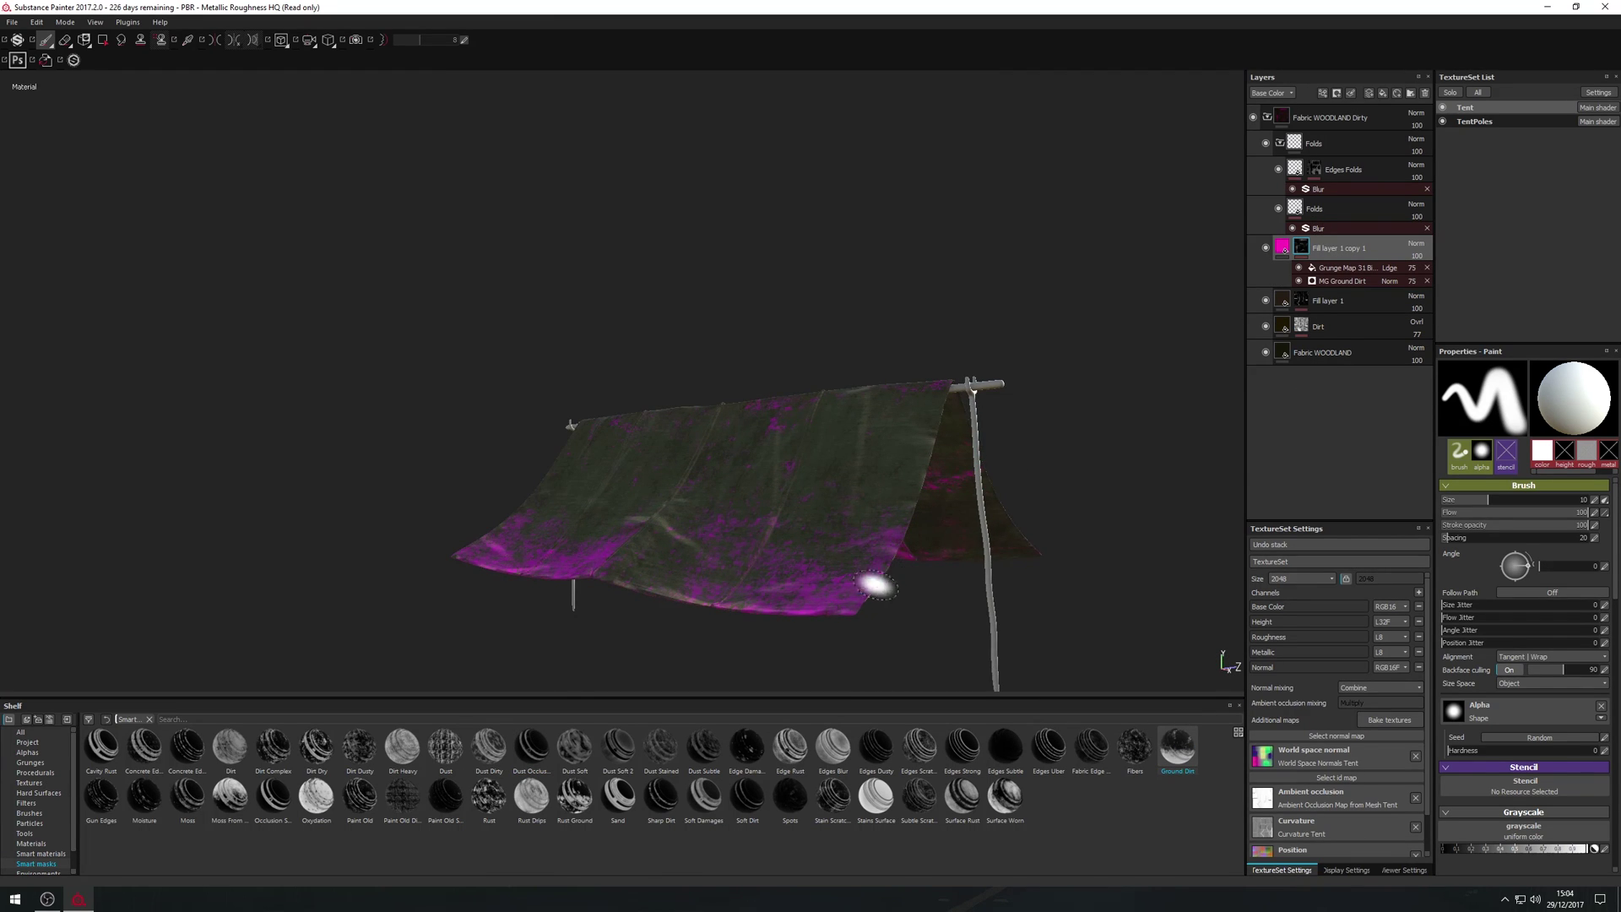
- Set the MG Ground Dirt generator's Level to 0.84 and Contrast to 0.79
left_click(1352, 282)
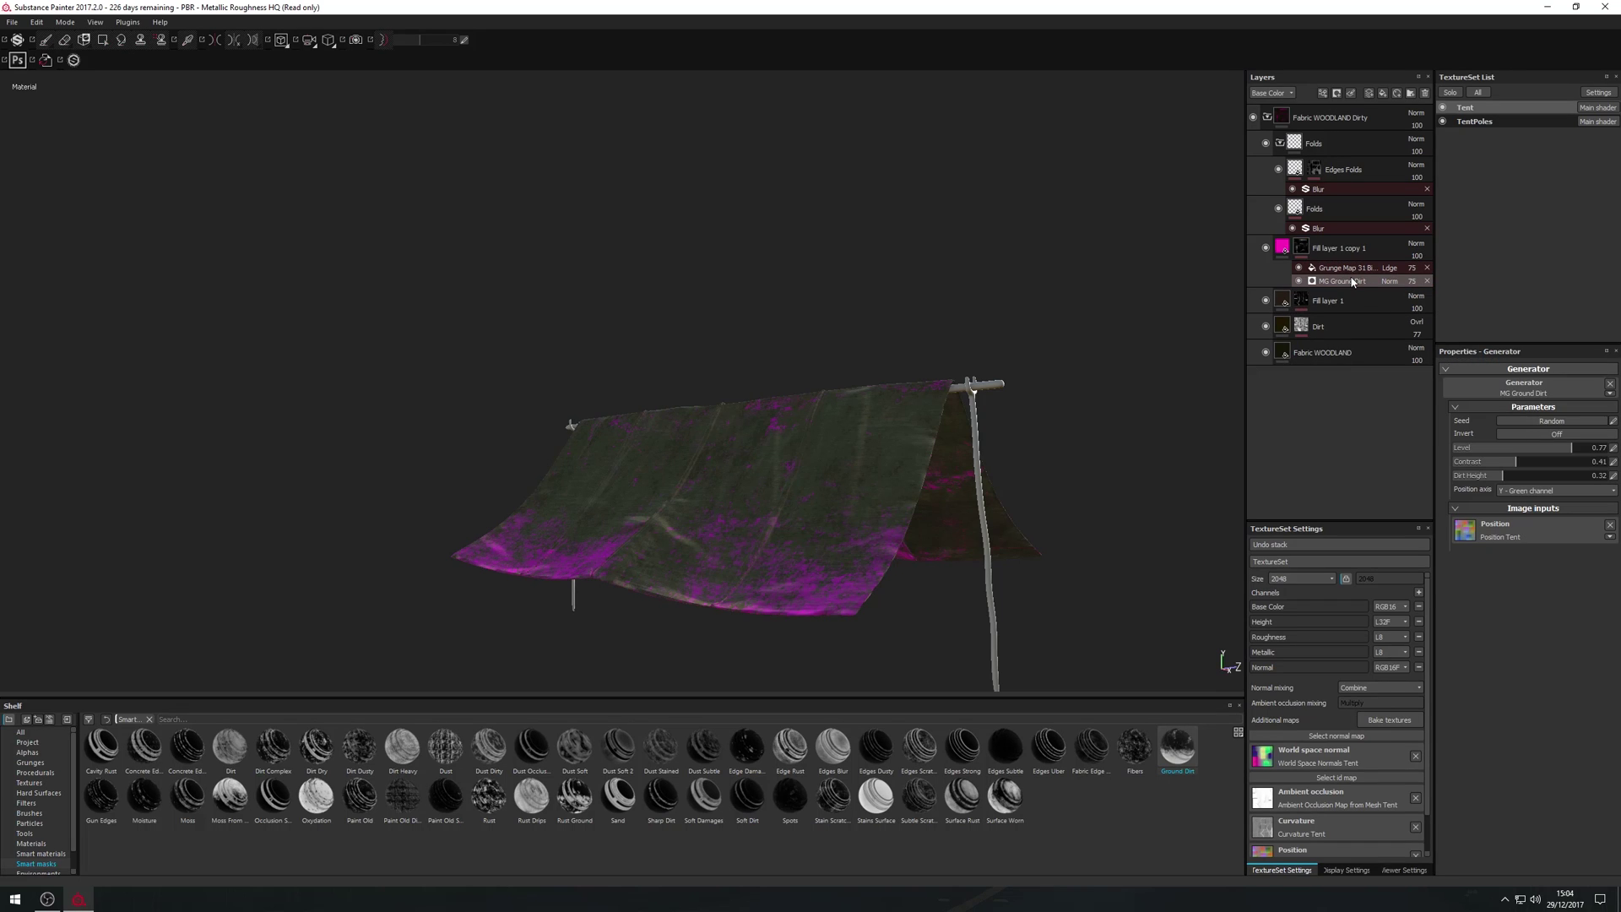
mouse_move(1581, 448)
left_mouse_down()
mouse_move(1598, 452)
mouse_move(1533, 465)
mouse_move(1594, 464)
mouse_move(1404, 477)
mouse_move(1577, 463)
left_mouse_up()
mouse_move(1579, 450)
left_mouse_down()
mouse_move(1546, 453)
mouse_move(1584, 459)
left_mouse_up()
- Try the X - Red and Z - Blue channels as the MG Ground Dirt generator's position axis and restore Y - Green channel
left_click(1522, 491)
left_click(1524, 502)
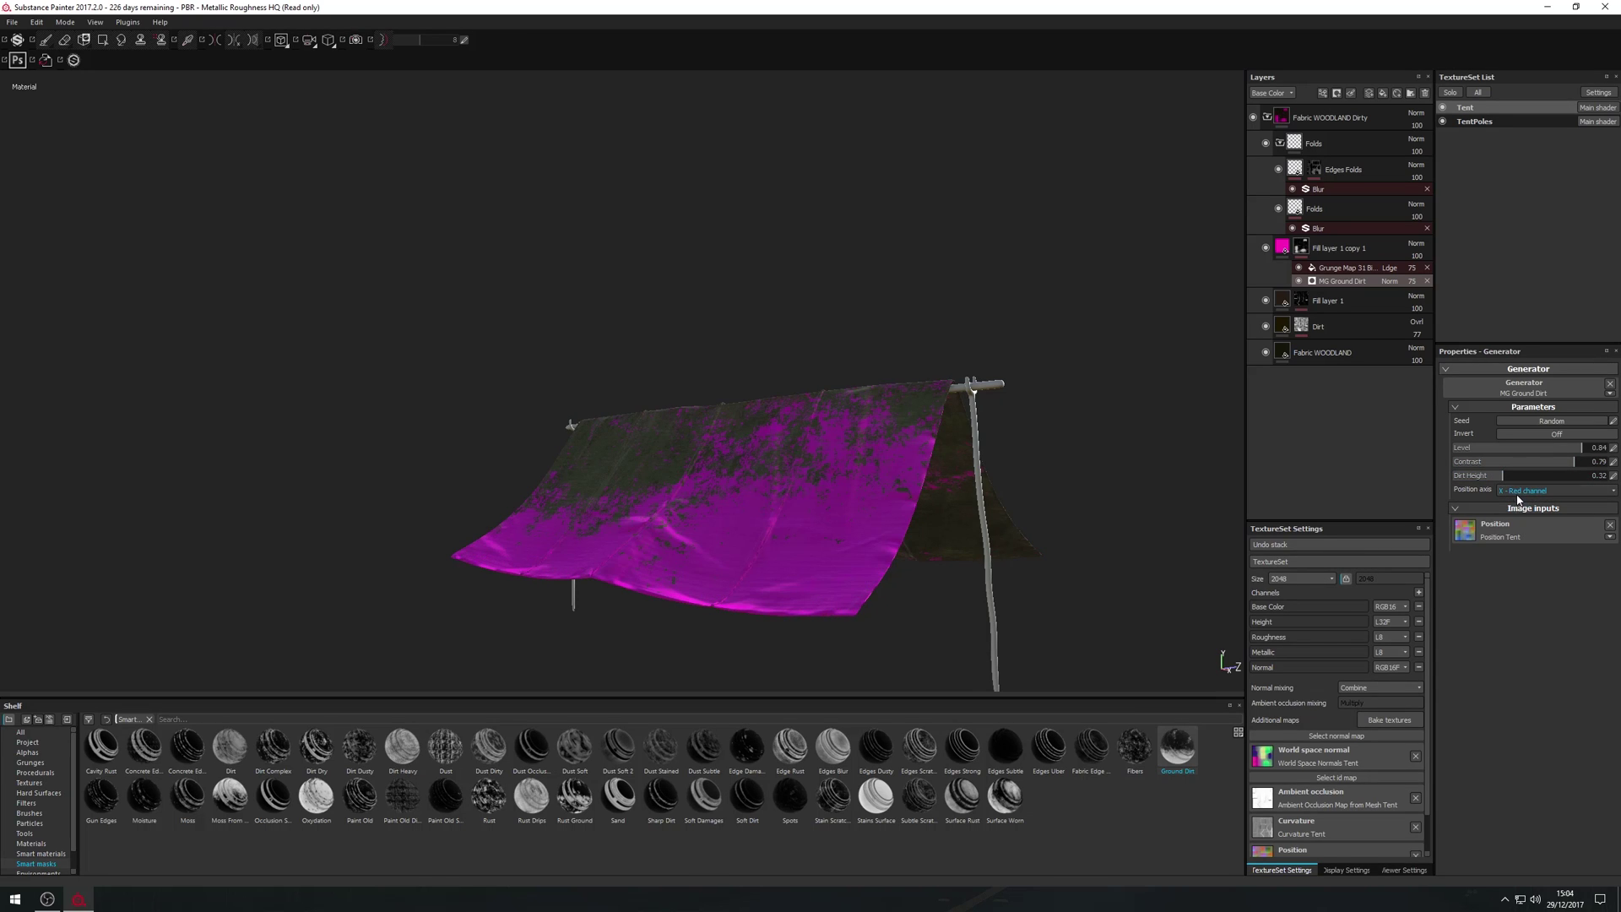
left_click(1520, 494)
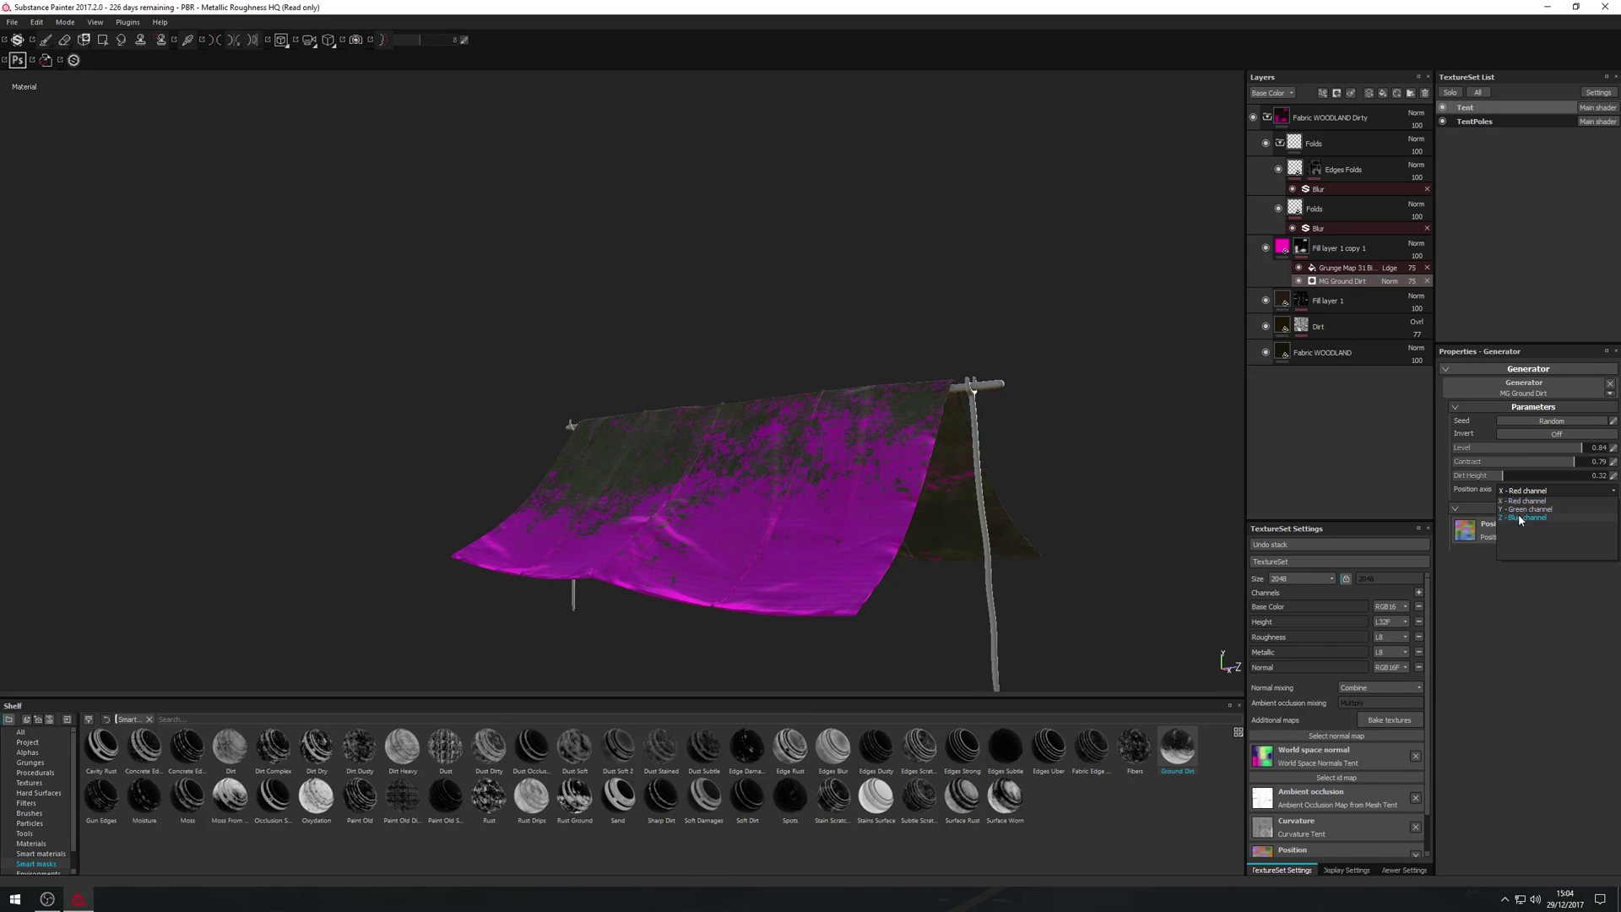
left_click(1524, 525)
left_click(1517, 495)
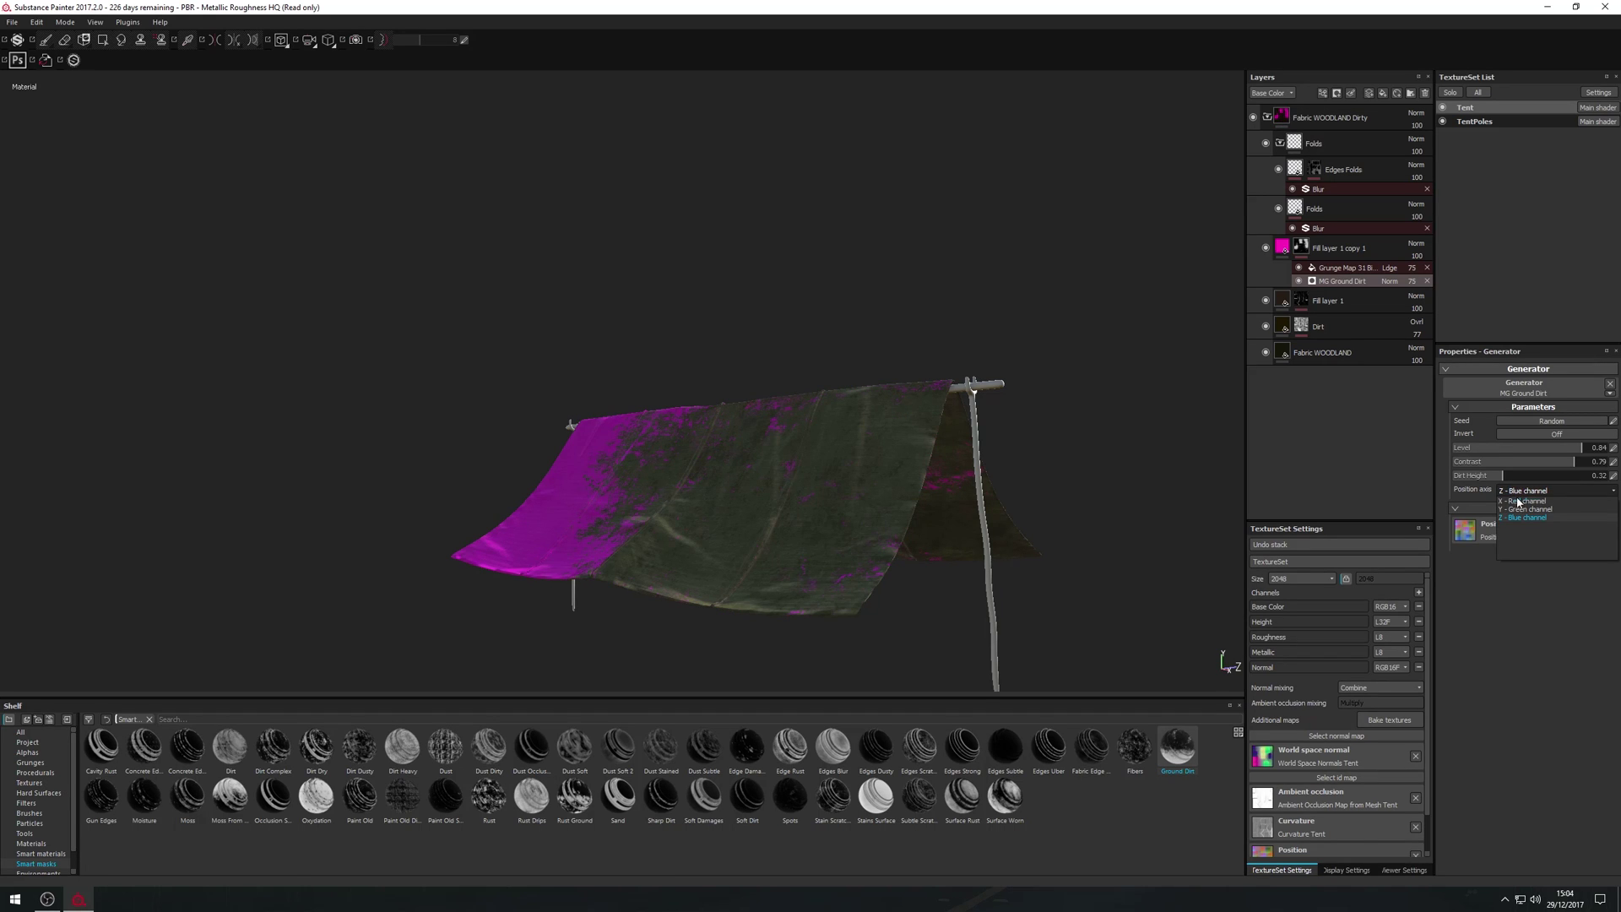
left_click(1524, 513)
left_click_drag(1168, 536, 1047, 541, "alt")
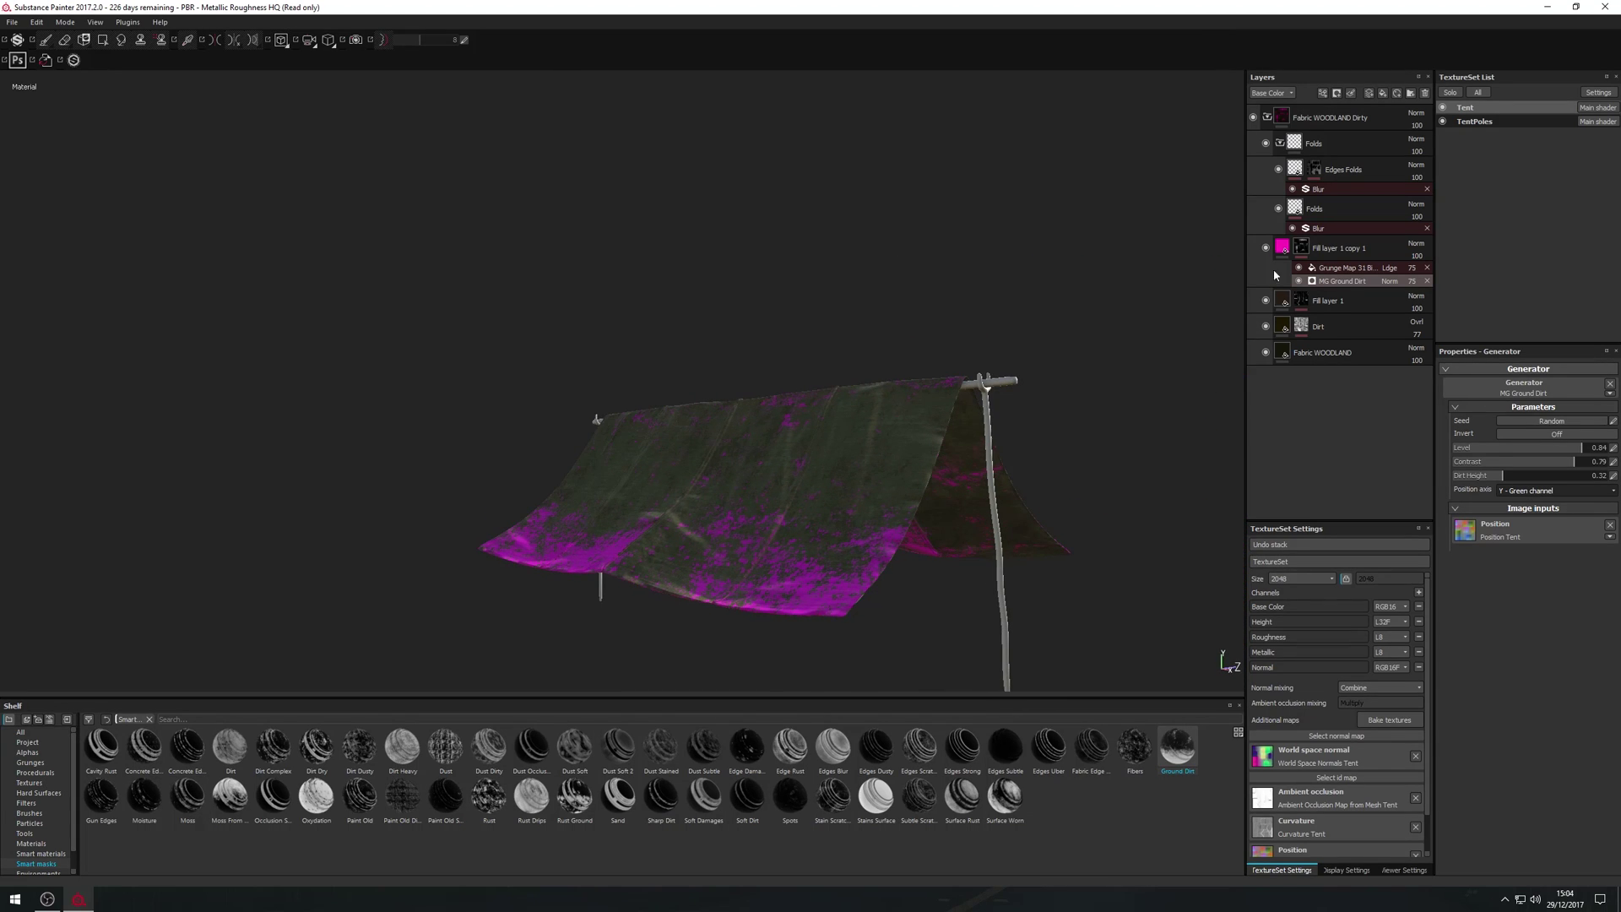
- Set the base color of Fill layer 1 copy 1 to a dark muted brown, RGB 0.138, 0.108, 0.072
left_click(1282, 247)
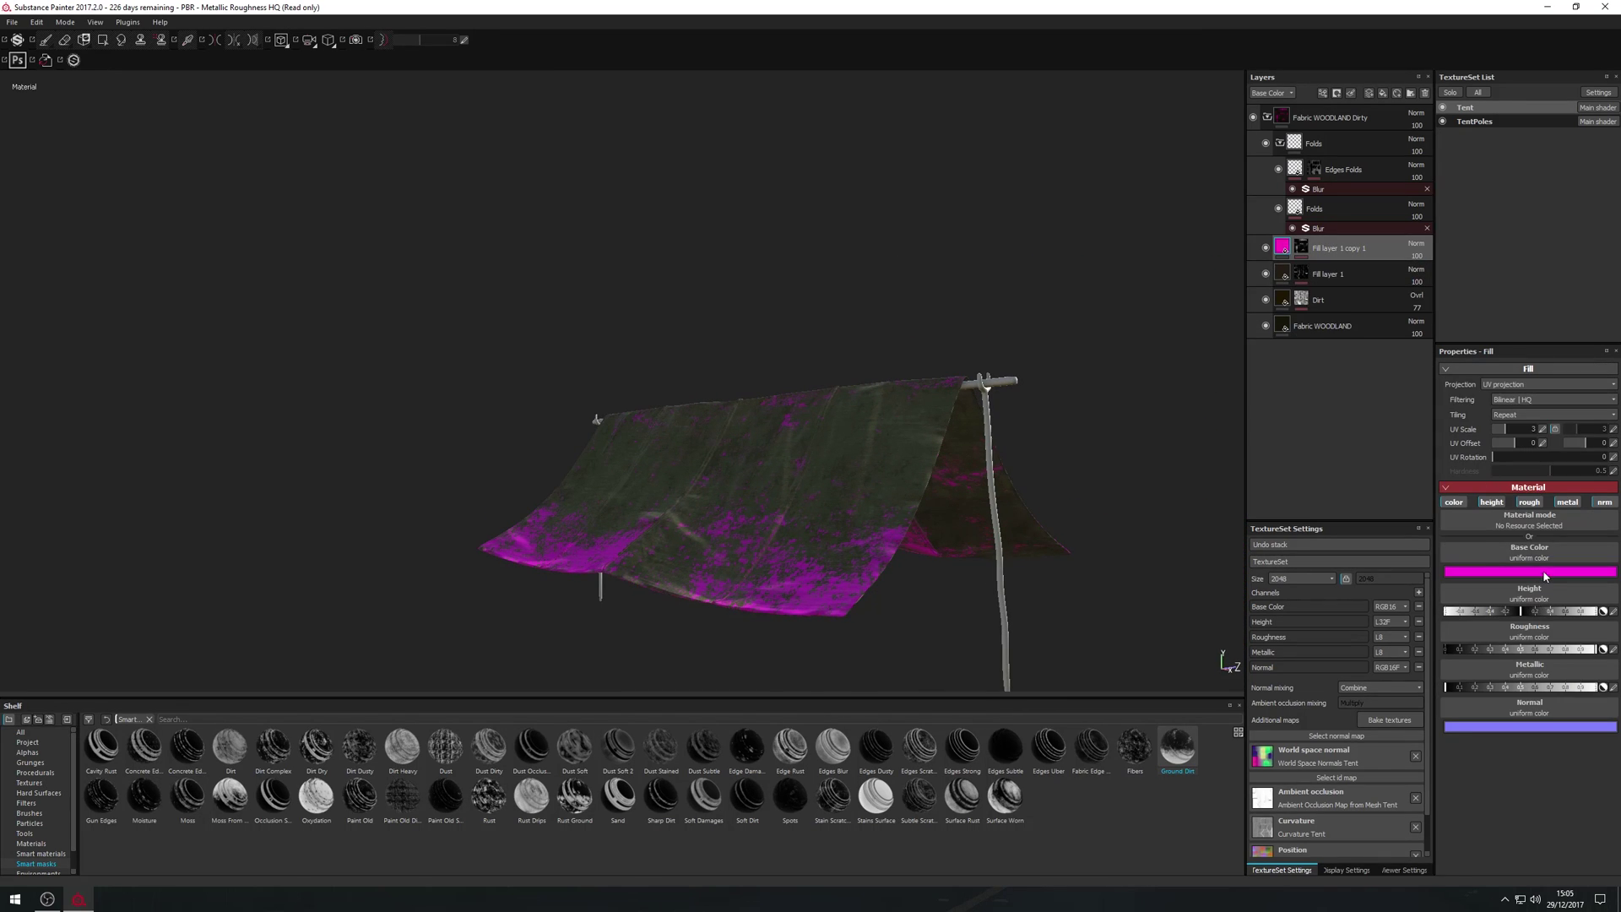
left_click(1509, 570)
left_click(1541, 630)
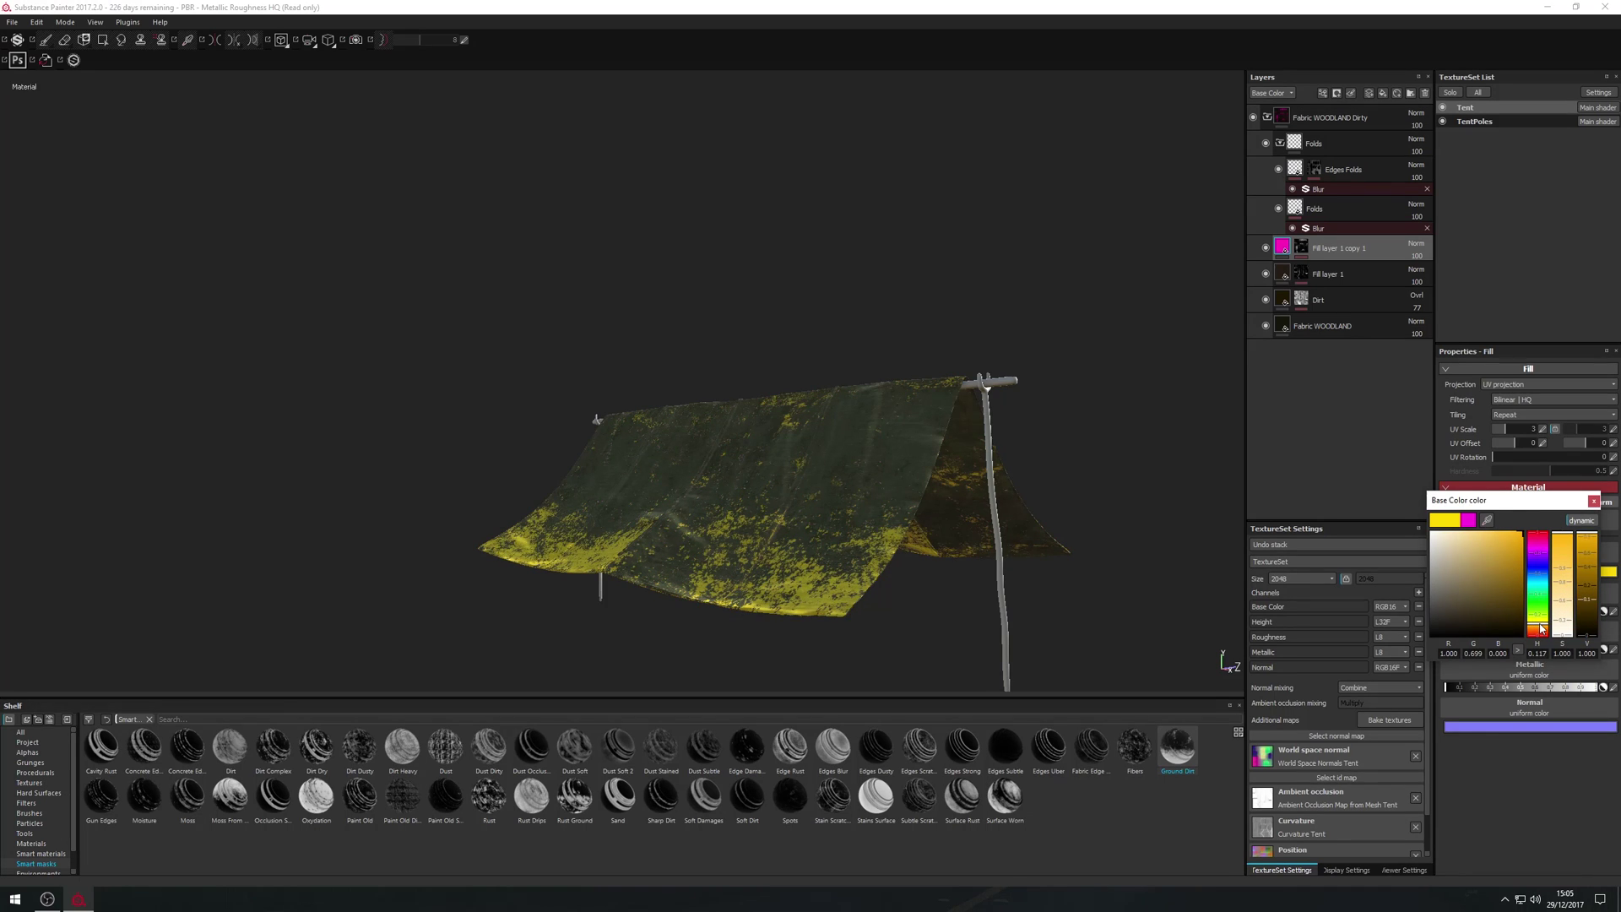
left_click_drag(1542, 630, 1460, 598)
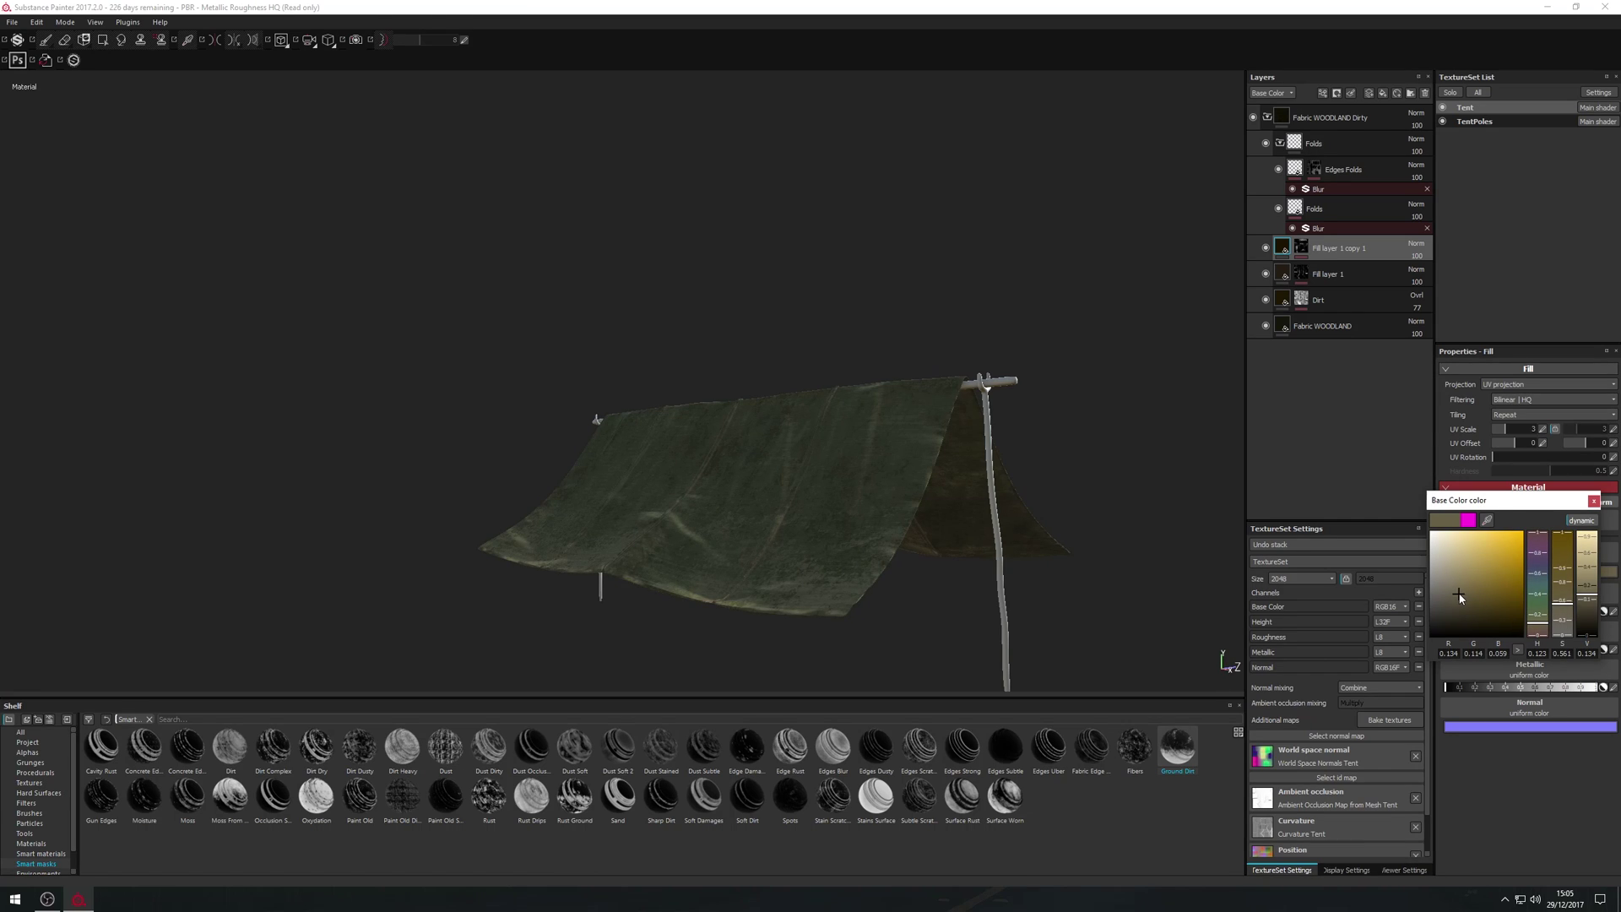
left_click_drag(1537, 620, 1563, 616)
scroll(872, 518, "up", 2)
scroll(871, 505, "down", 5)
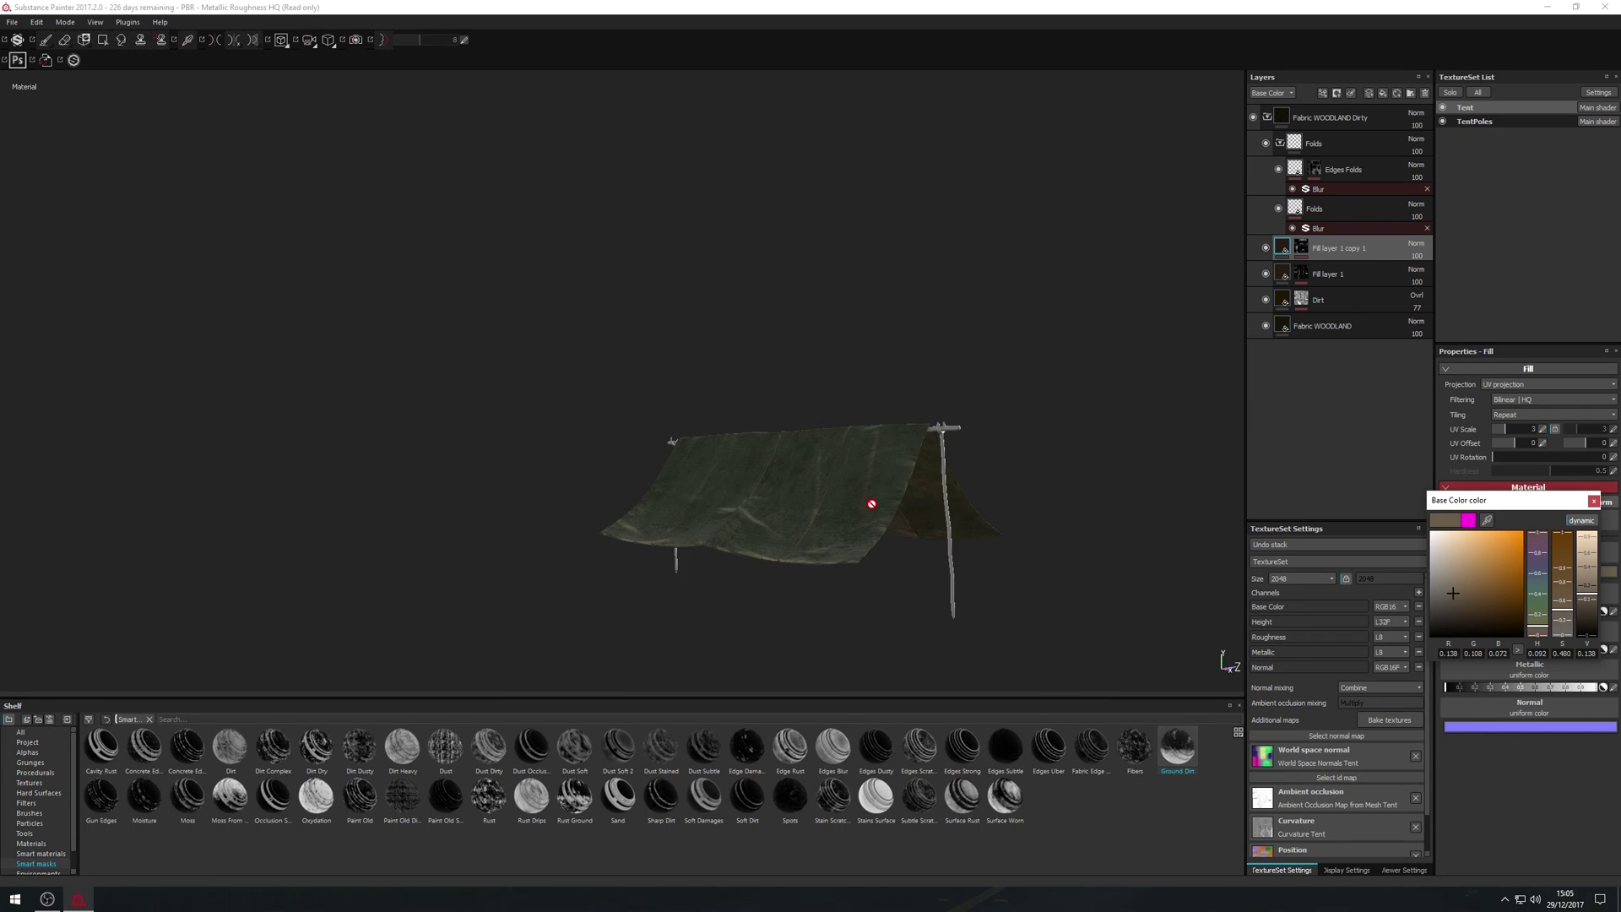
left_click_drag(887, 583, 1024, 504, "alt")
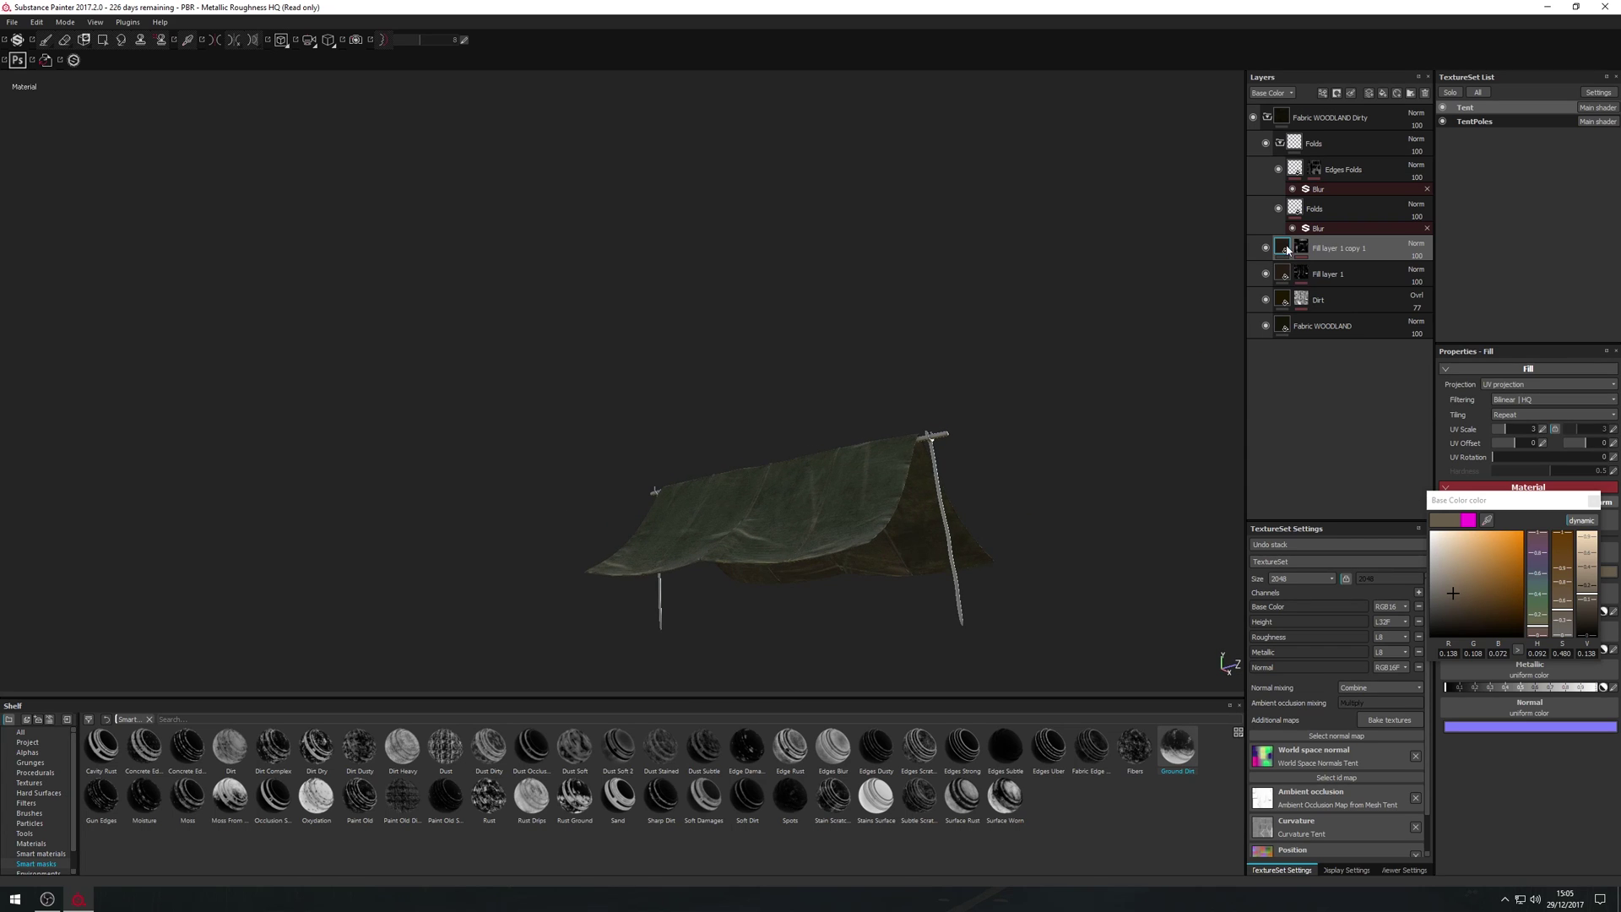
left_click(1595, 505)
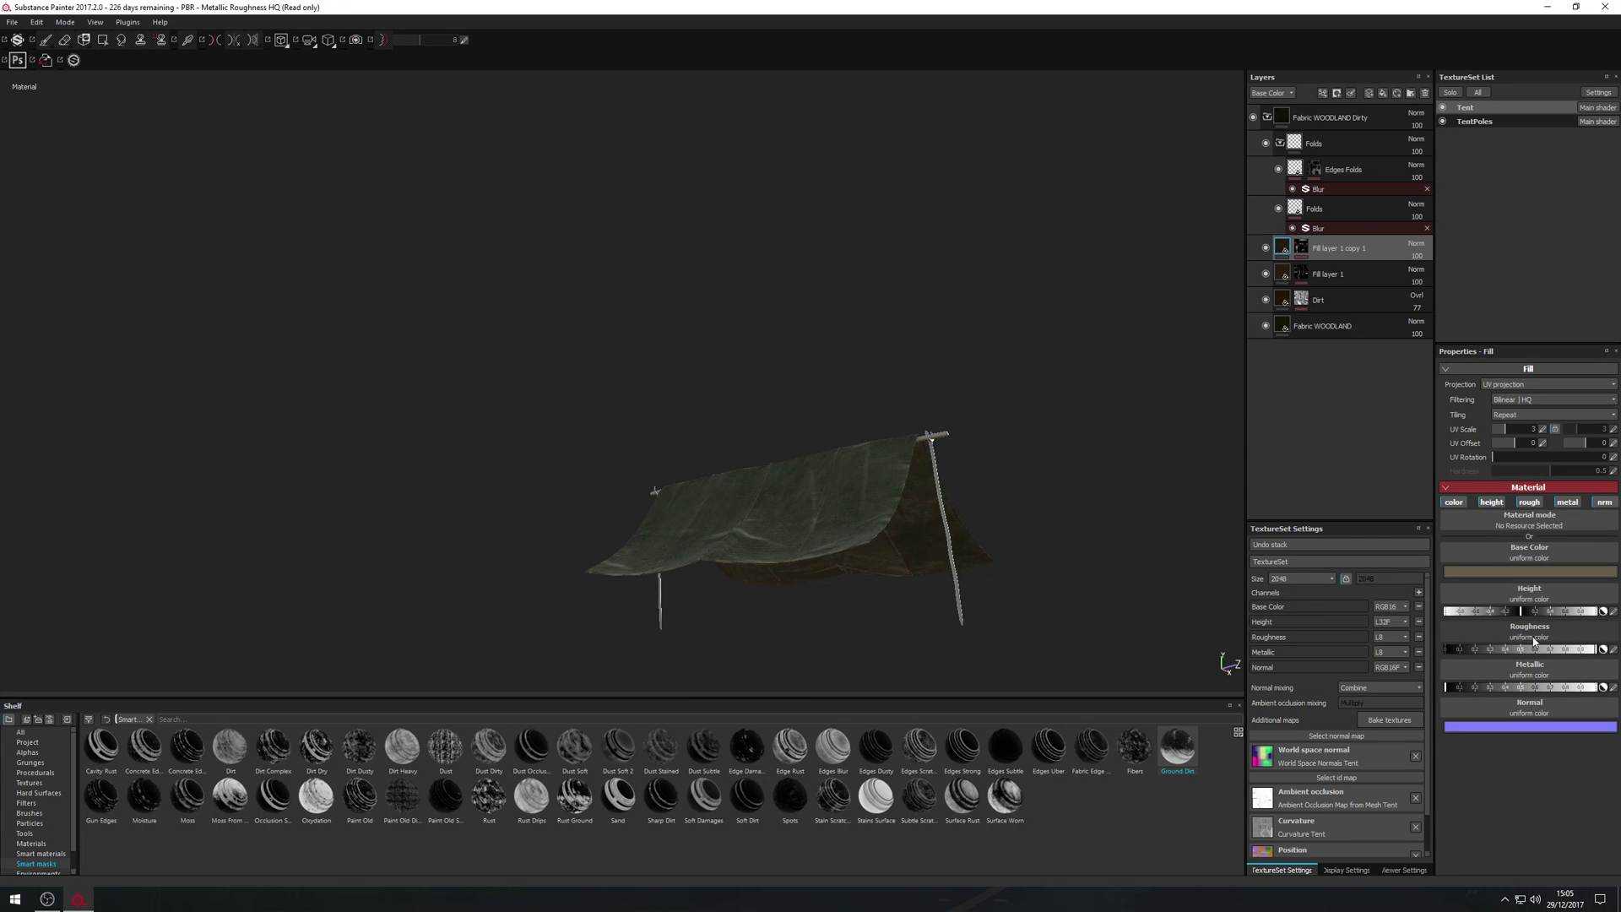
- Inspect the dirt on the tent and compare it with the Fabric WOODLAND Dirty group hidden and shown
left_click_drag(869, 603, 907, 570, "alt")
scroll(902, 569, "up", 4)
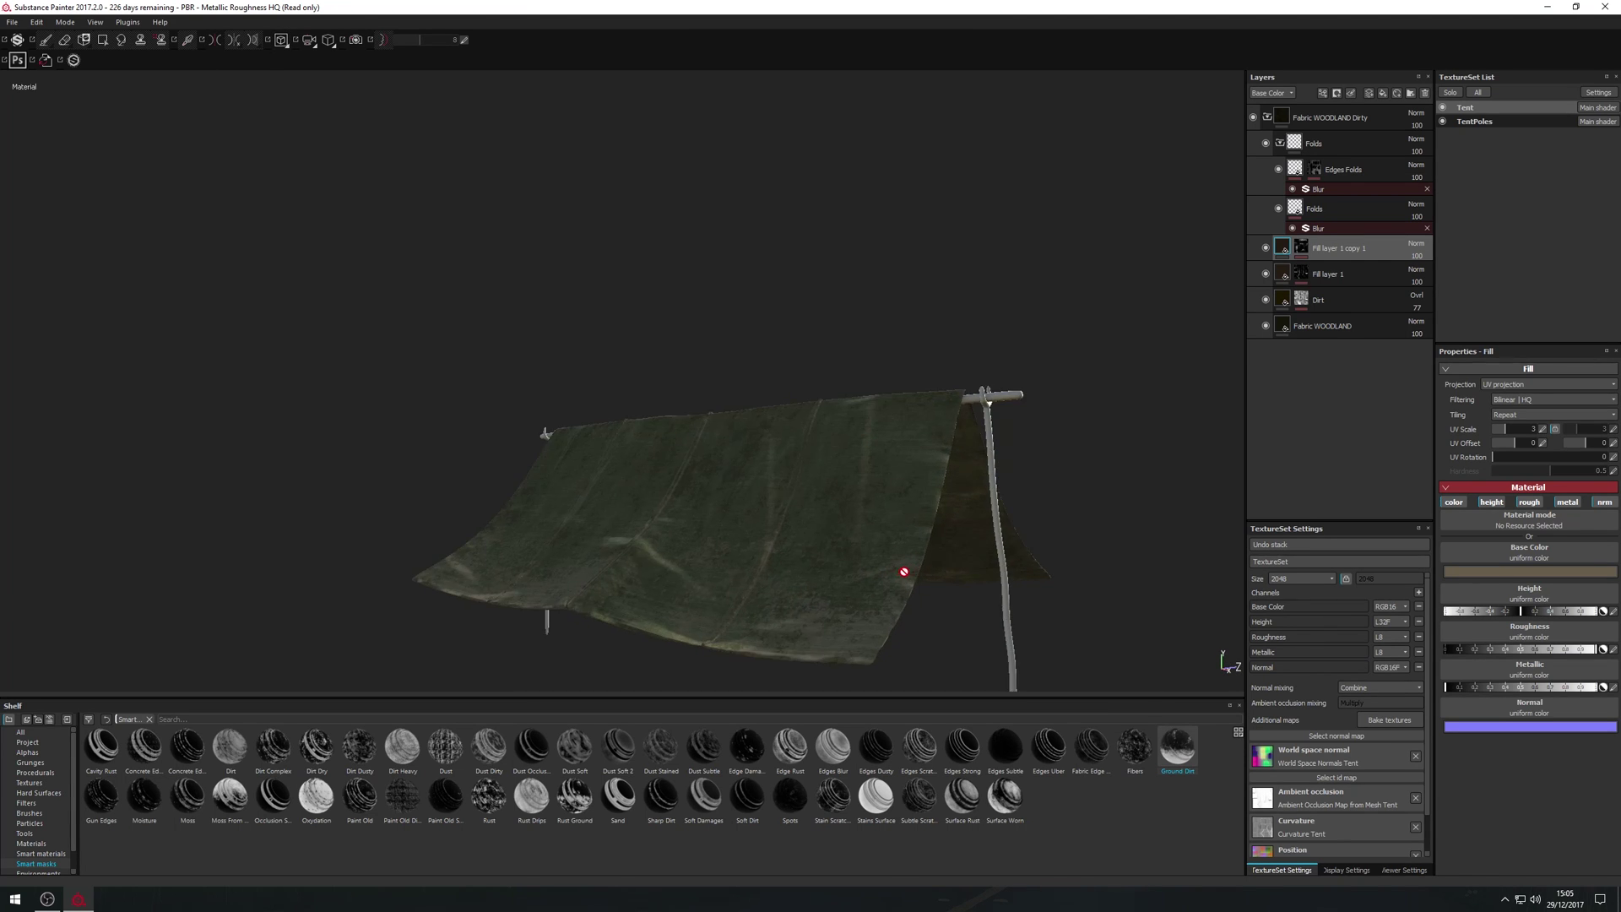
scroll(916, 562, "down", 3)
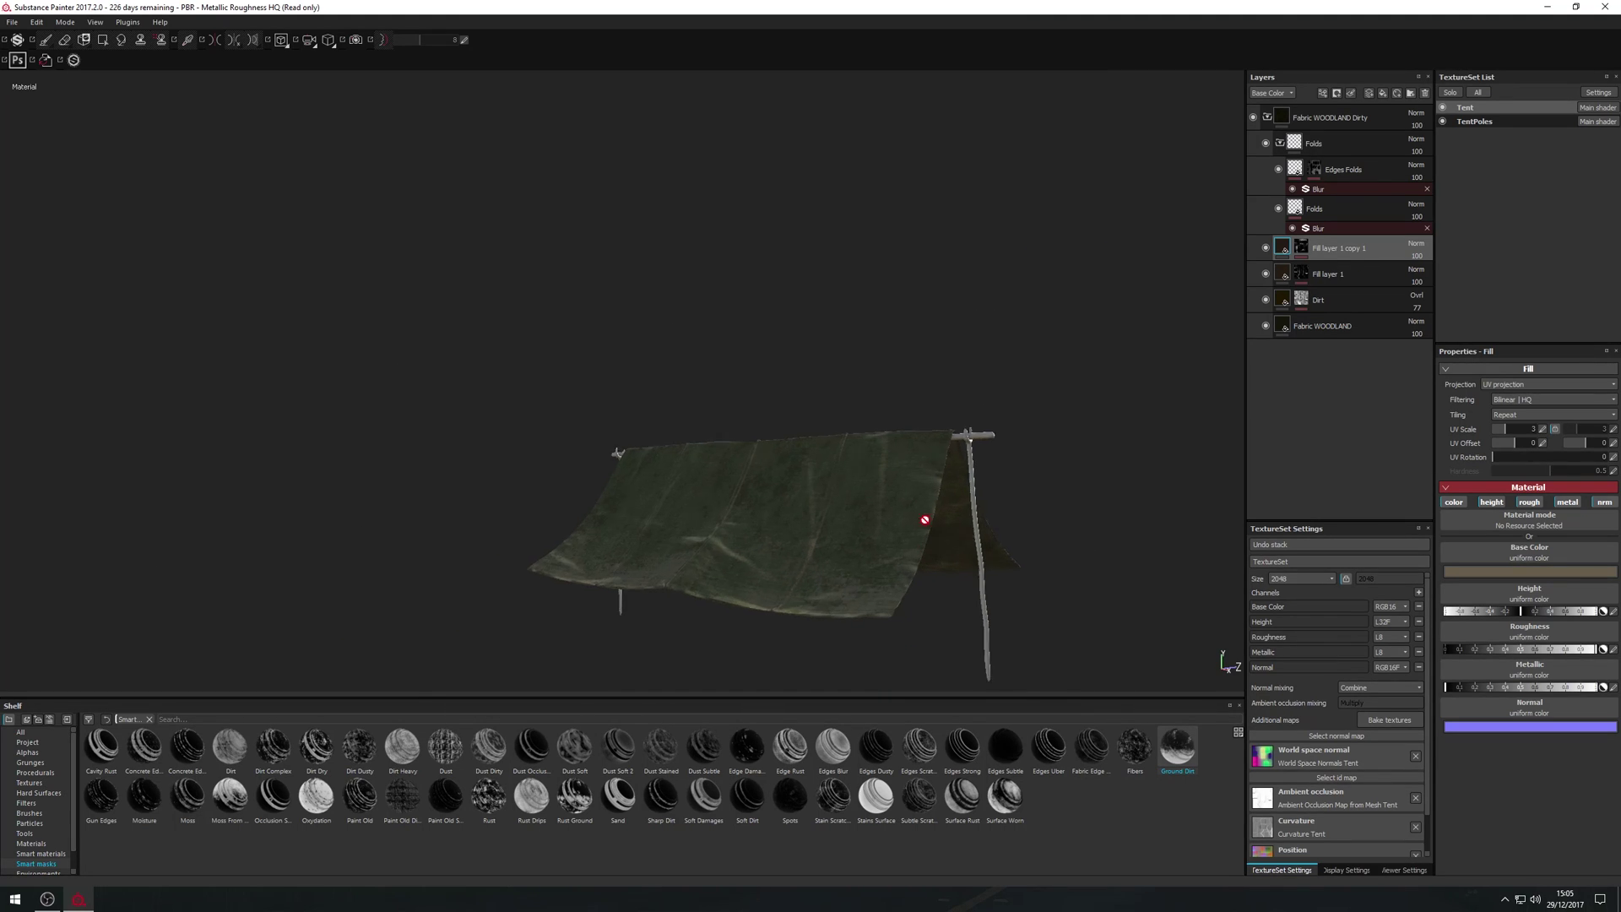
left_click(1266, 118)
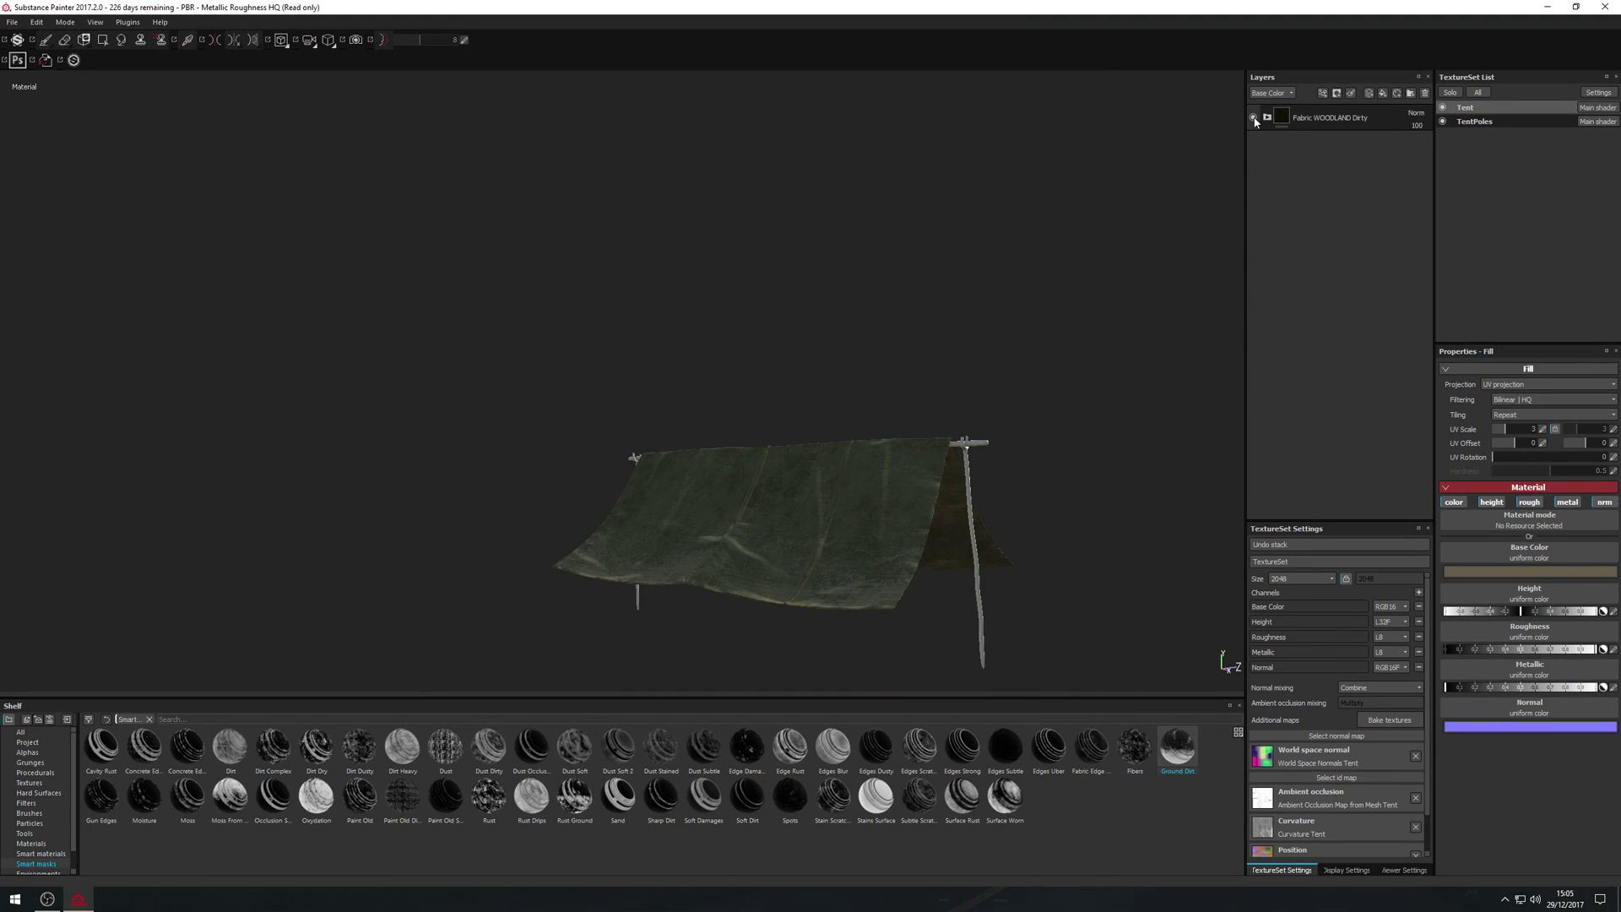
left_click(1254, 118)
left_click(1254, 118)
left_click_drag(897, 560, 817, 568, "alt")
left_click(1268, 119)
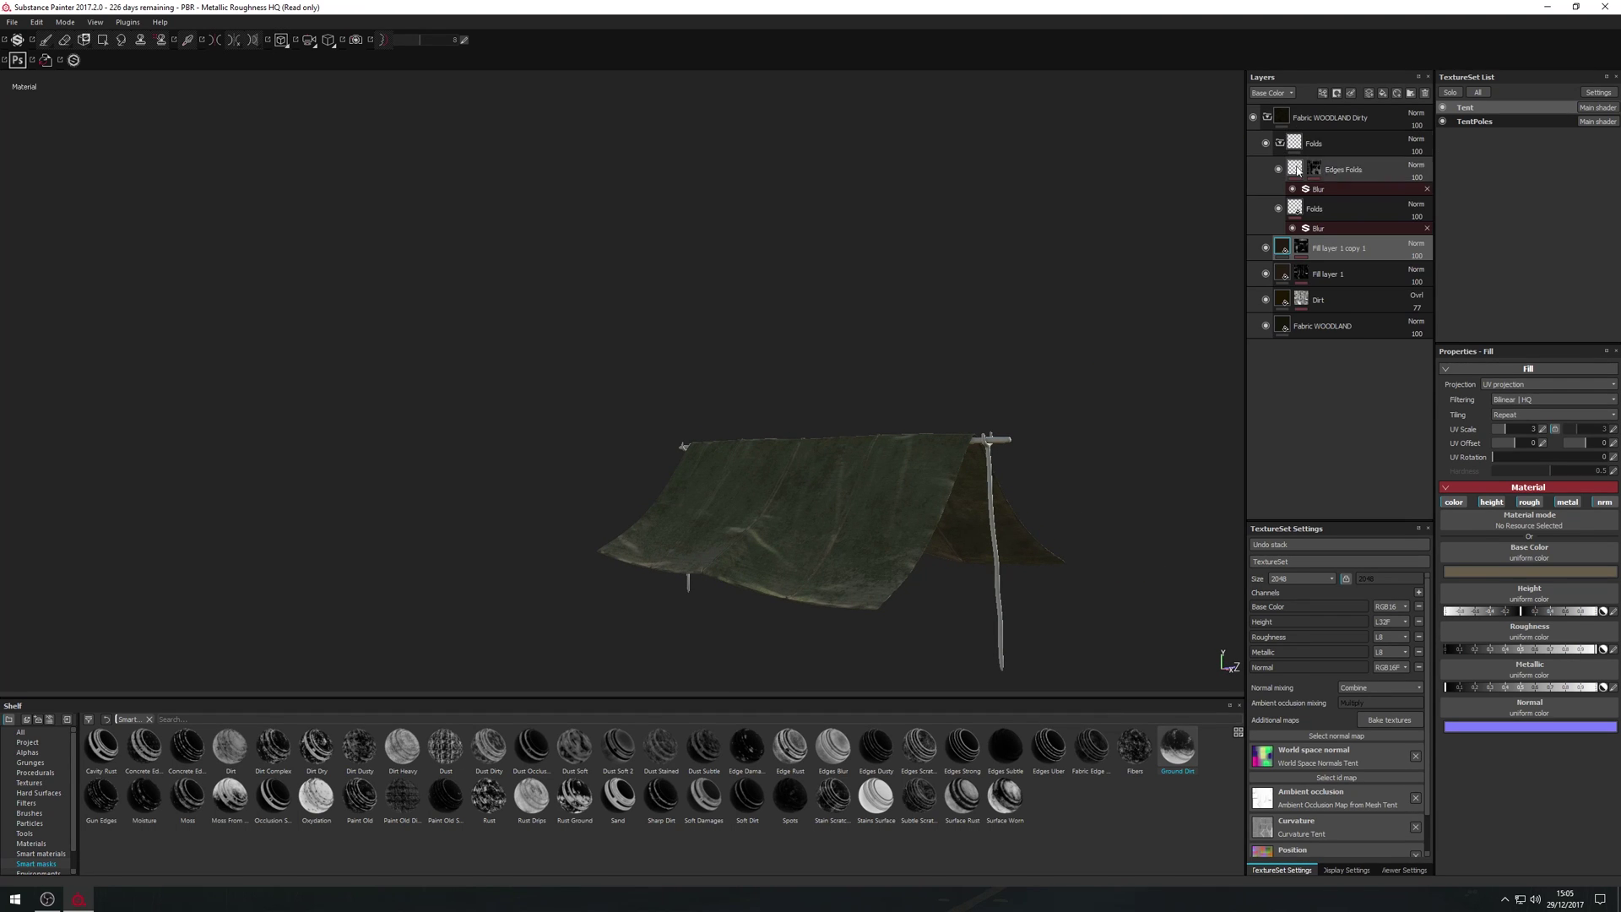
- Set the Histogram position of the Folds fill layer to 0.34 and check the creases on the tent
left_click(1297, 208)
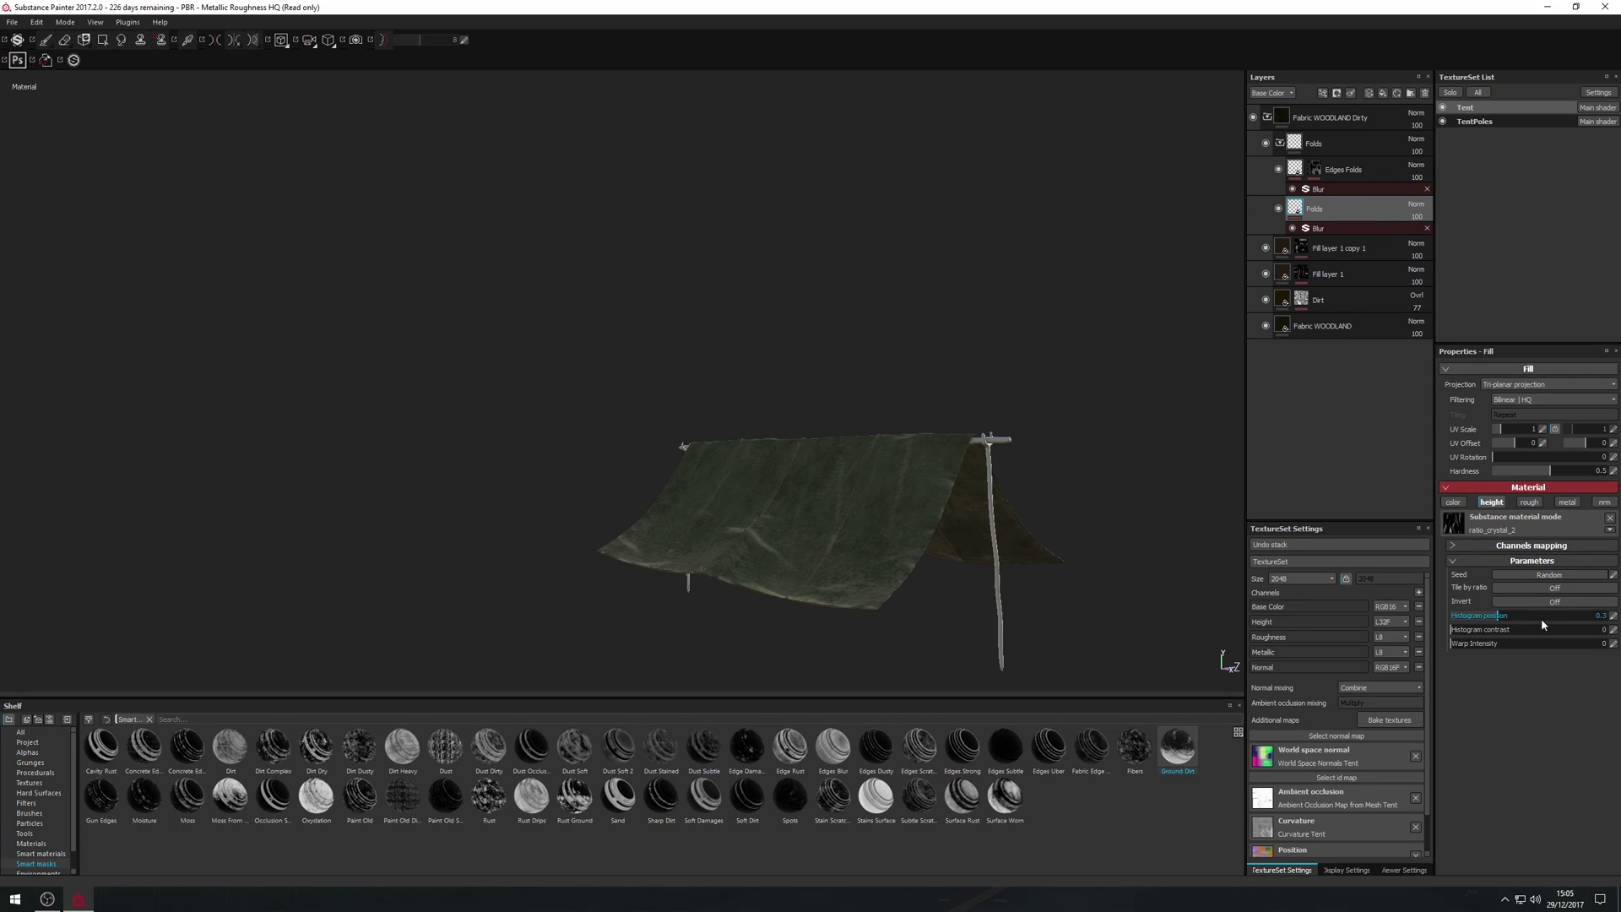
mouse_move(1501, 623)
left_mouse_down()
mouse_move(1451, 623)
mouse_move(1543, 631)
mouse_move(1451, 629)
mouse_move(1518, 628)
mouse_move(1506, 633)
left_mouse_up()
mouse_move(878, 541)
left_mouse_down("alt")
mouse_move(1275, 545)
mouse_move(1312, 563)
mouse_move(1238, 580)
mouse_move(867, 543)
mouse_move(887, 532)
left_mouse_up("alt")
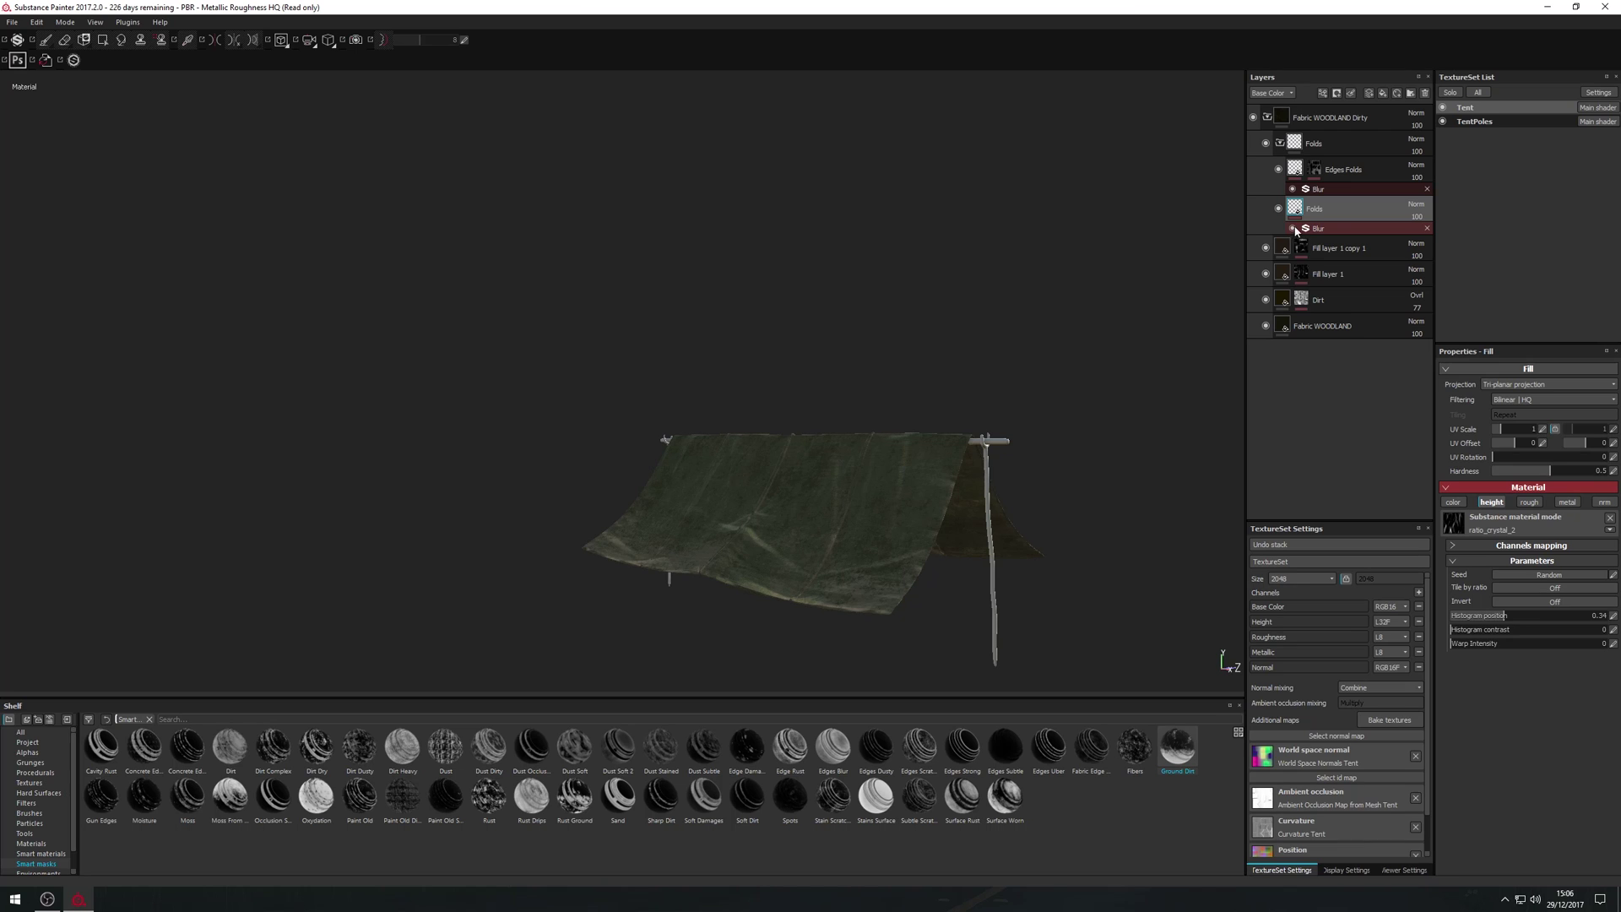
left_click_drag(916, 532, 854, 536, "alt")
scroll(861, 545, "up", 2)
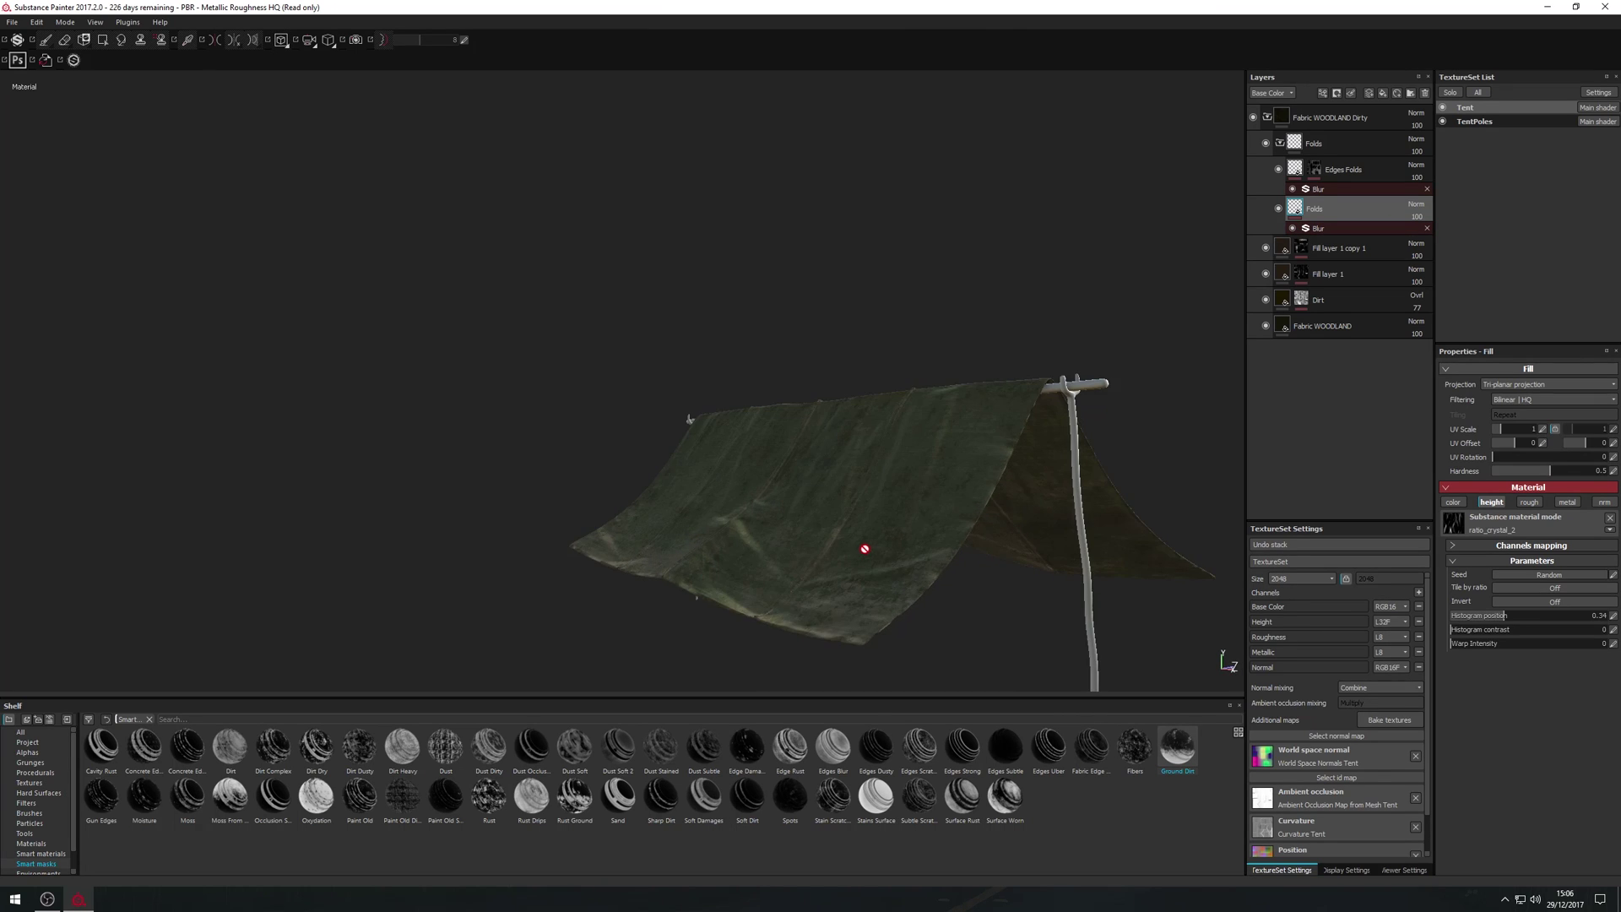
scroll(865, 549, "down", 4)
left_click_drag(926, 589, 1007, 597, "alt")
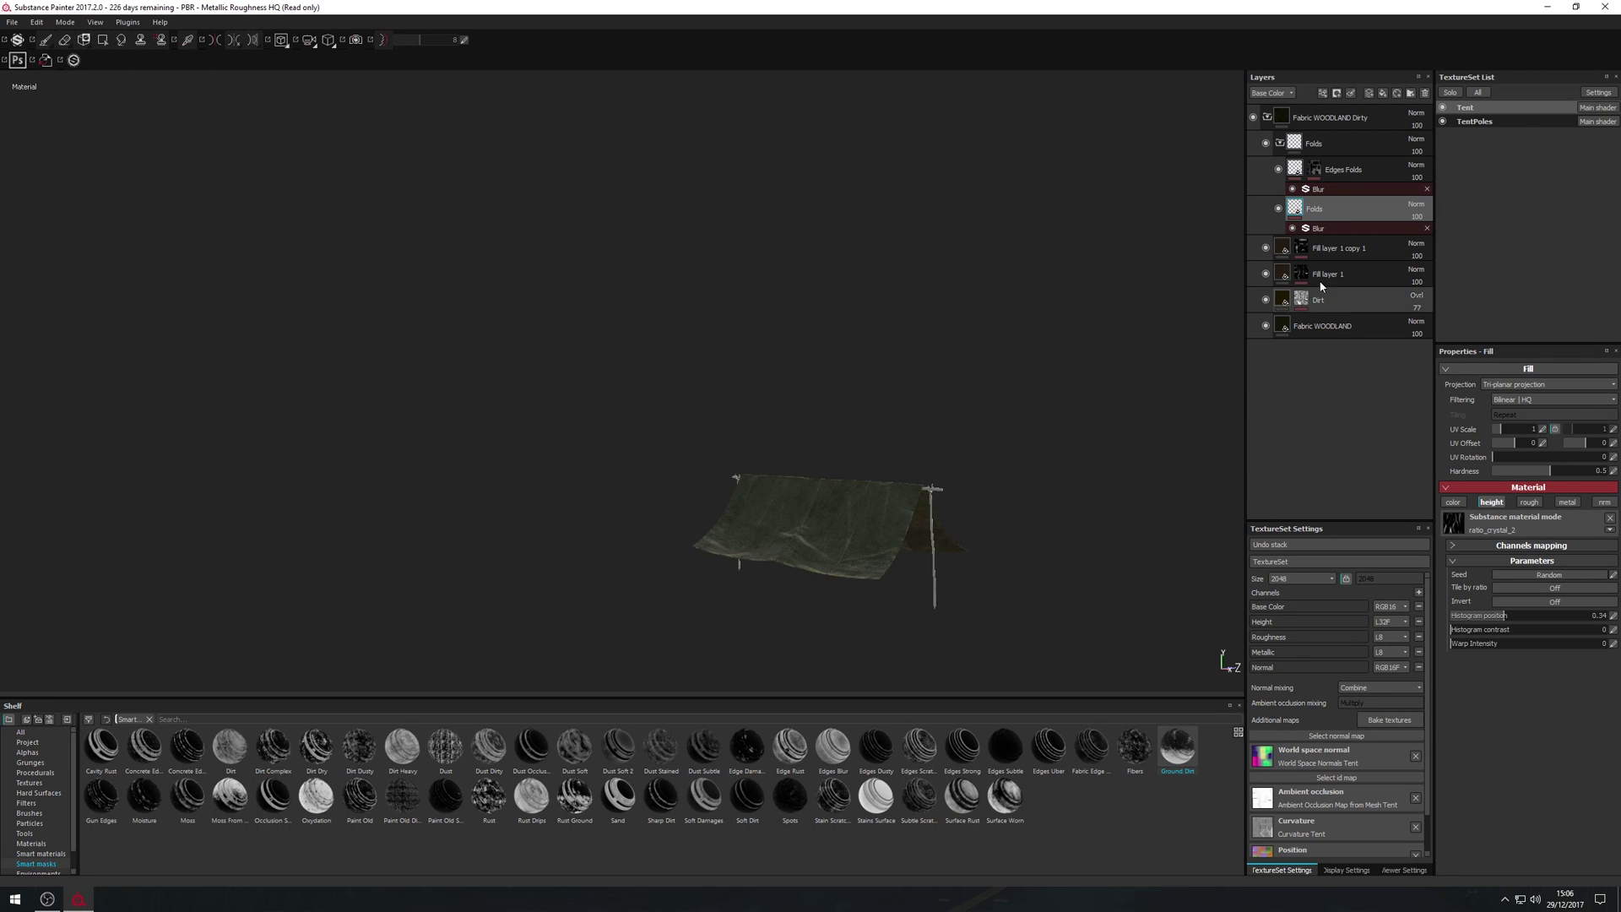
- Apply the Wood Chest Stylized smart material to the TentPoles texture set and inspect the poles
left_click(1478, 123)
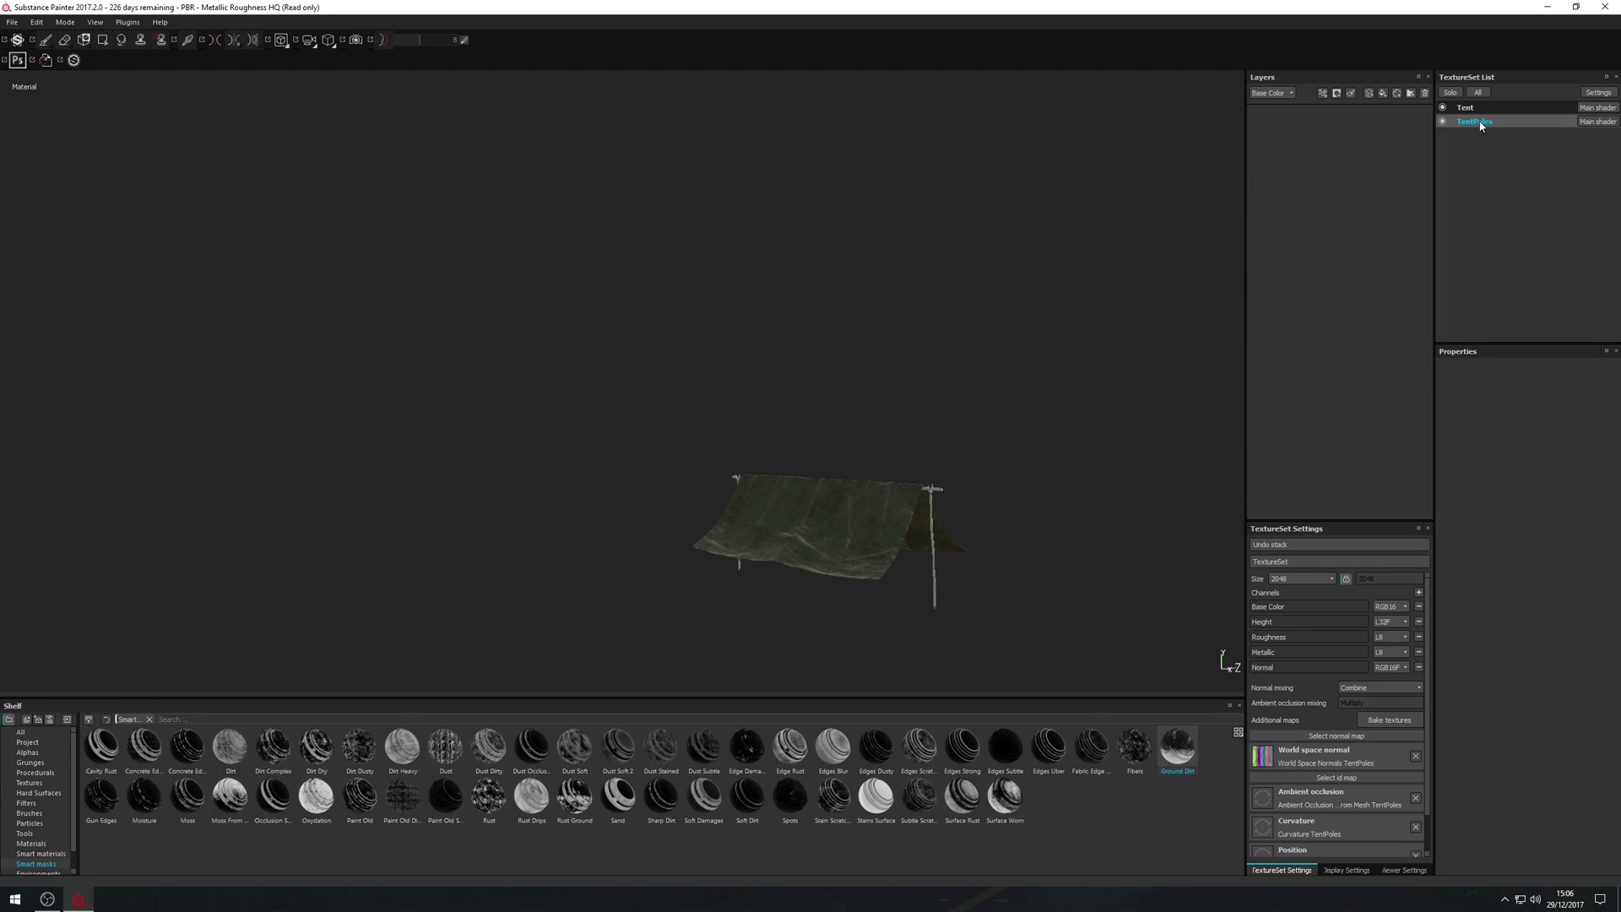
left_click(47, 854)
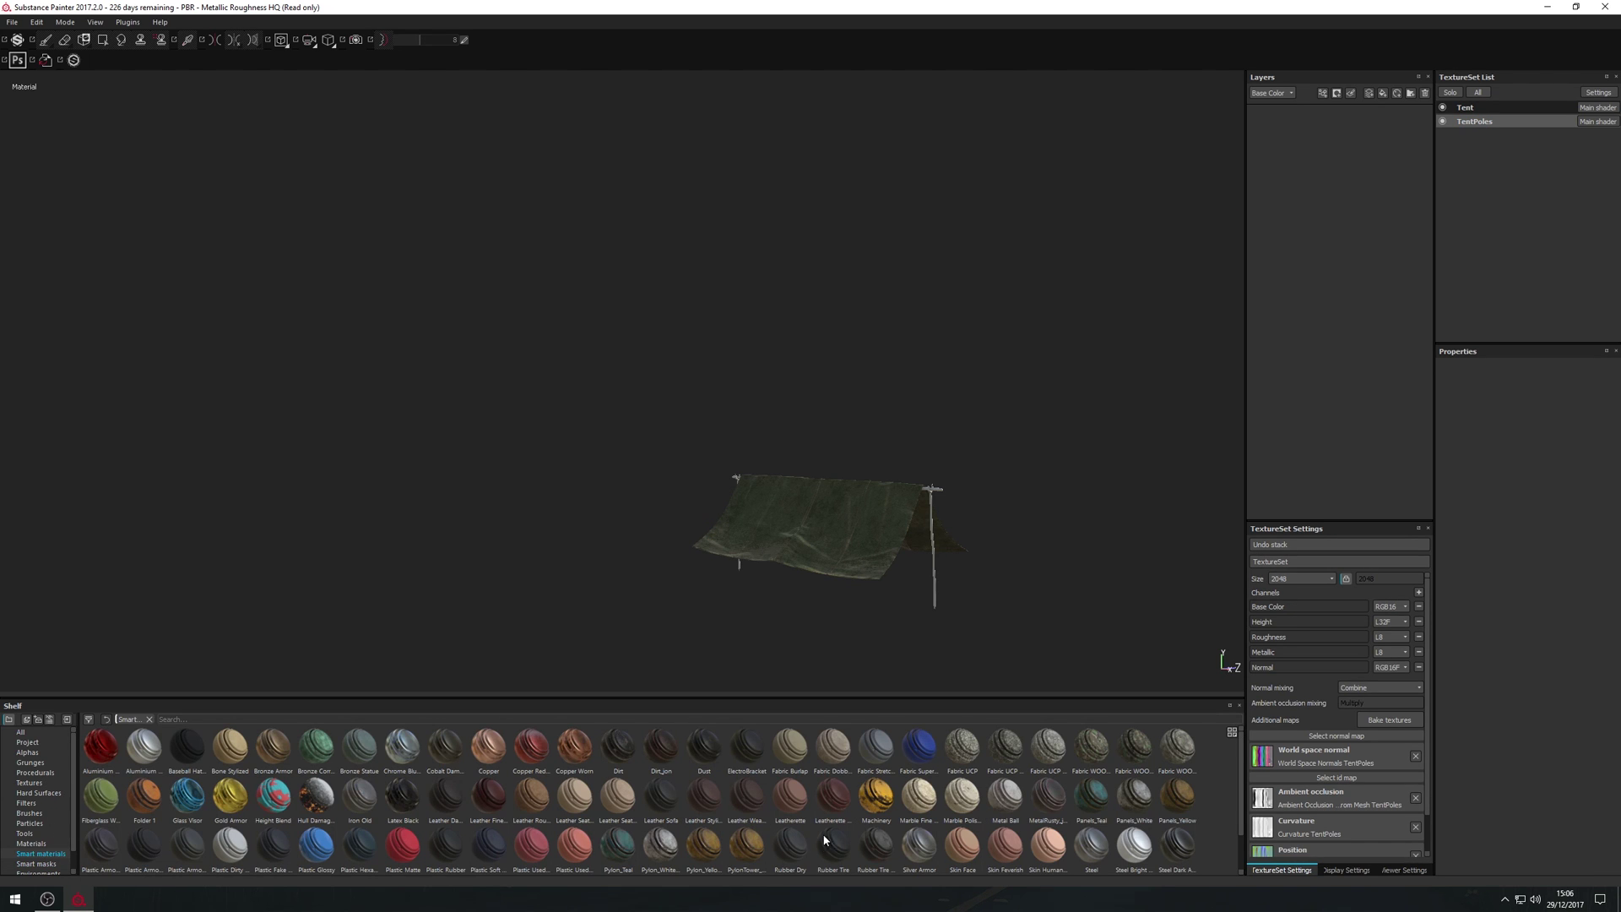
scroll(848, 793, "down", 1)
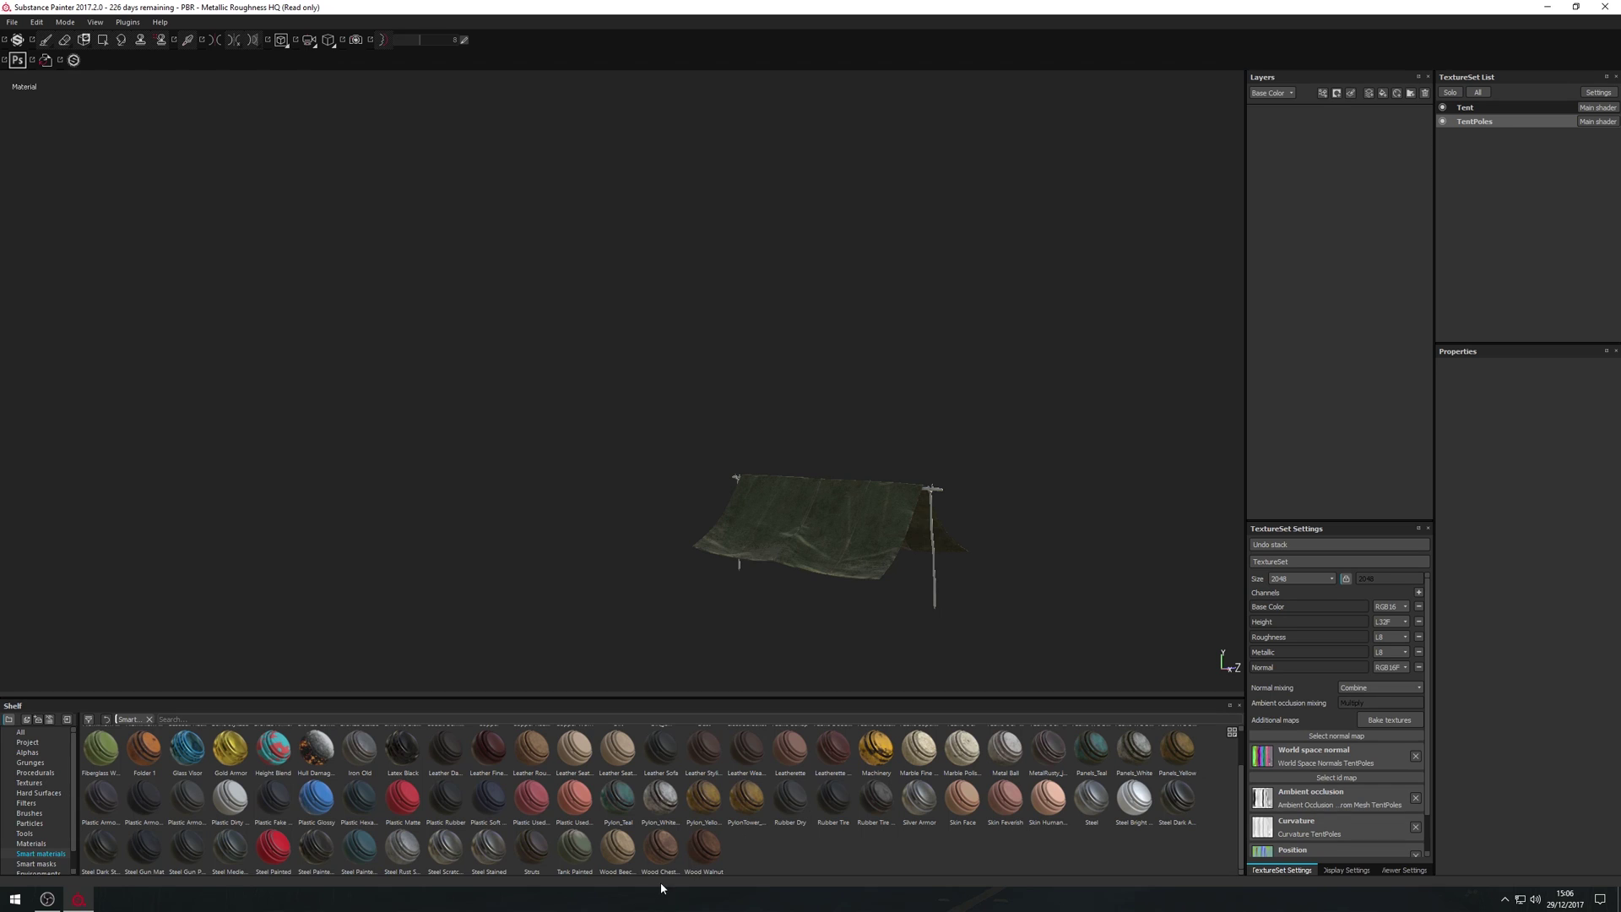
mouse_move(665, 857)
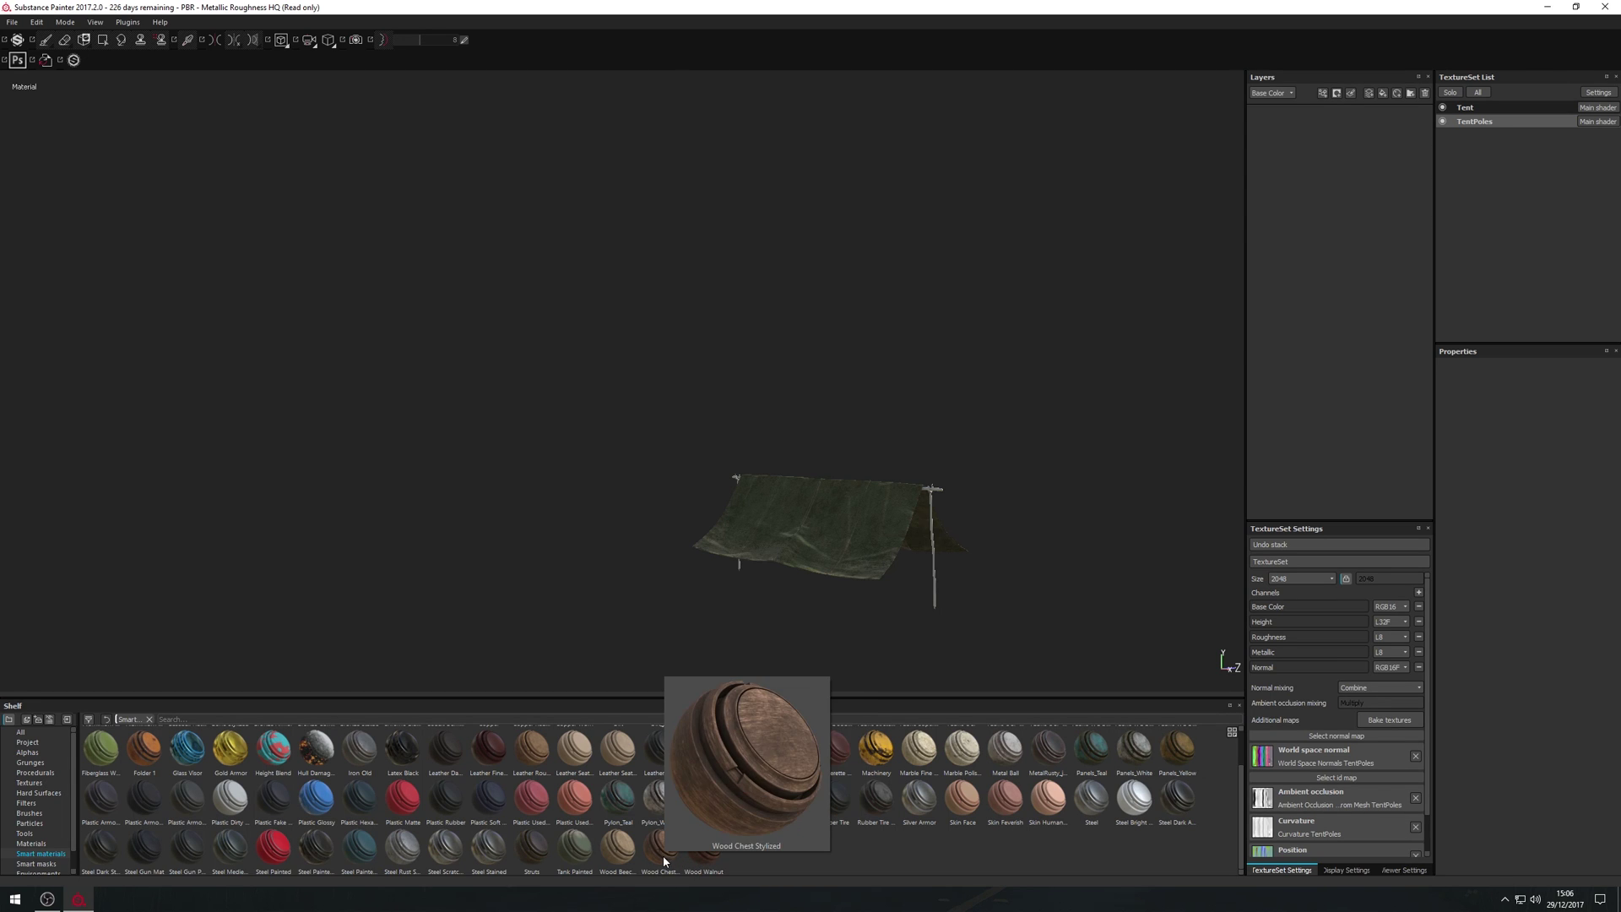
mouse_move(604, 860)
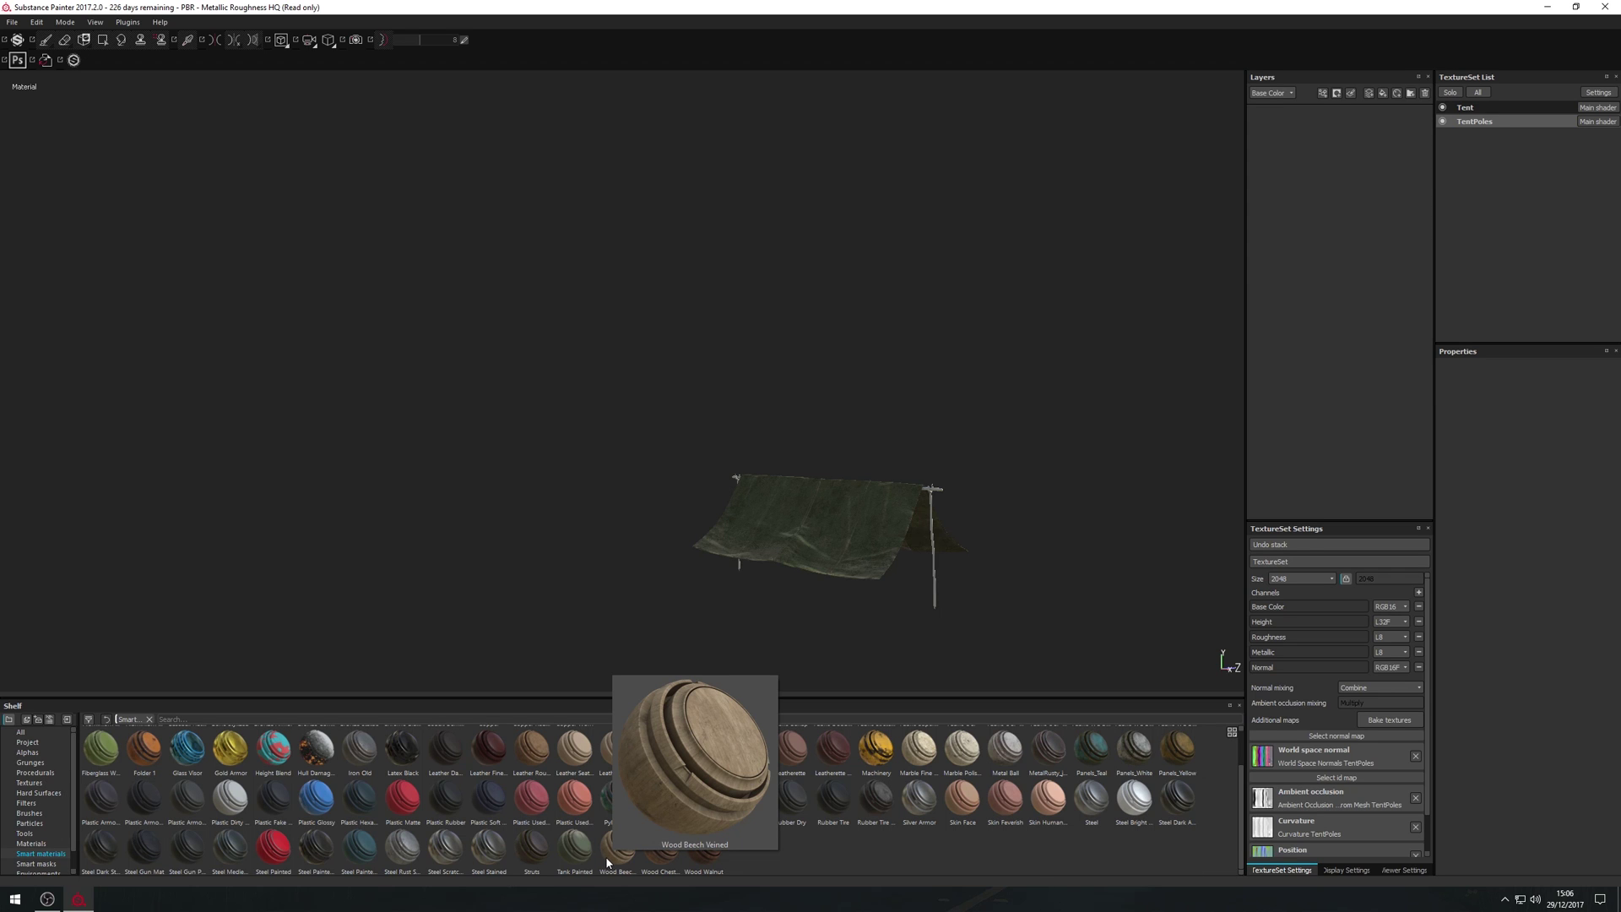
left_click_drag(657, 860, 1350, 180)
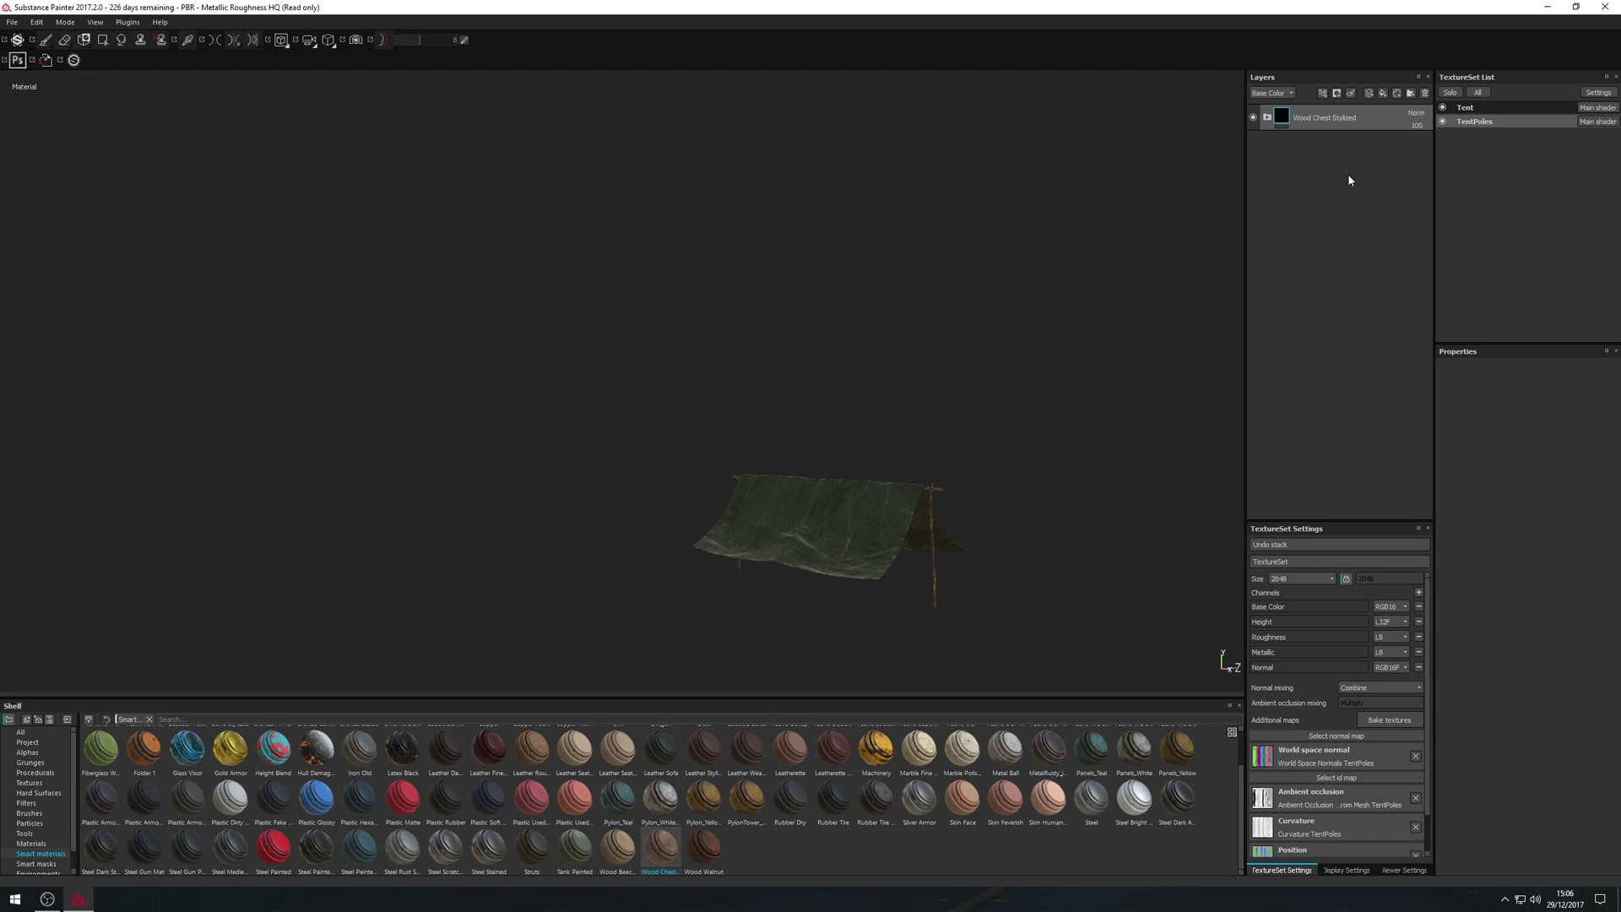
scroll(989, 567, "up", 8)
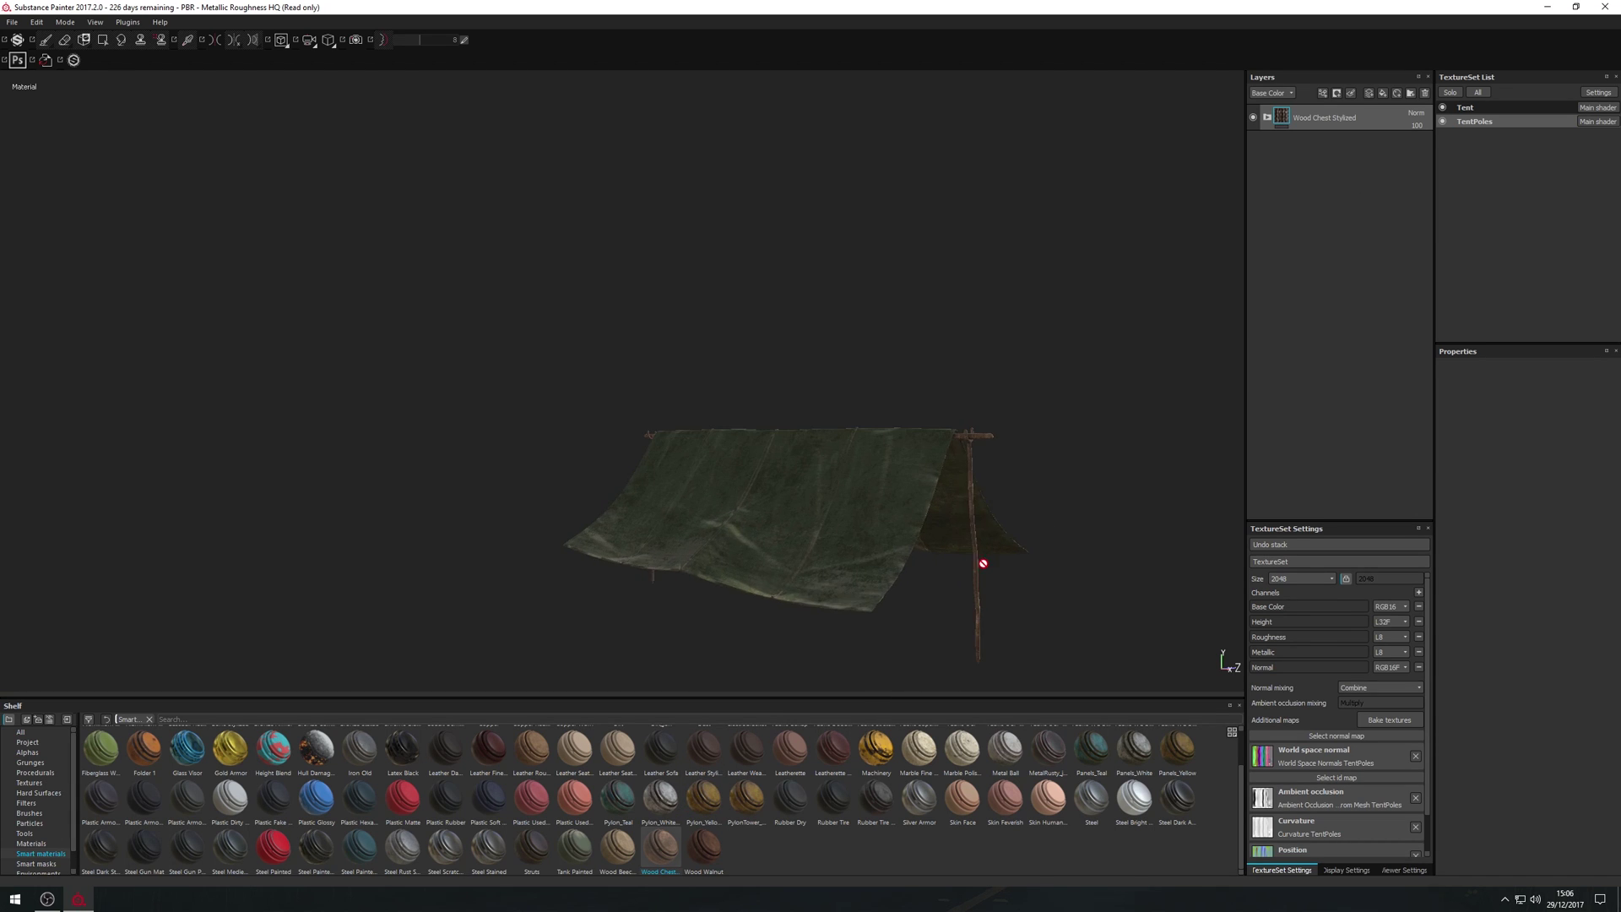
scroll(989, 563, "down", 2)
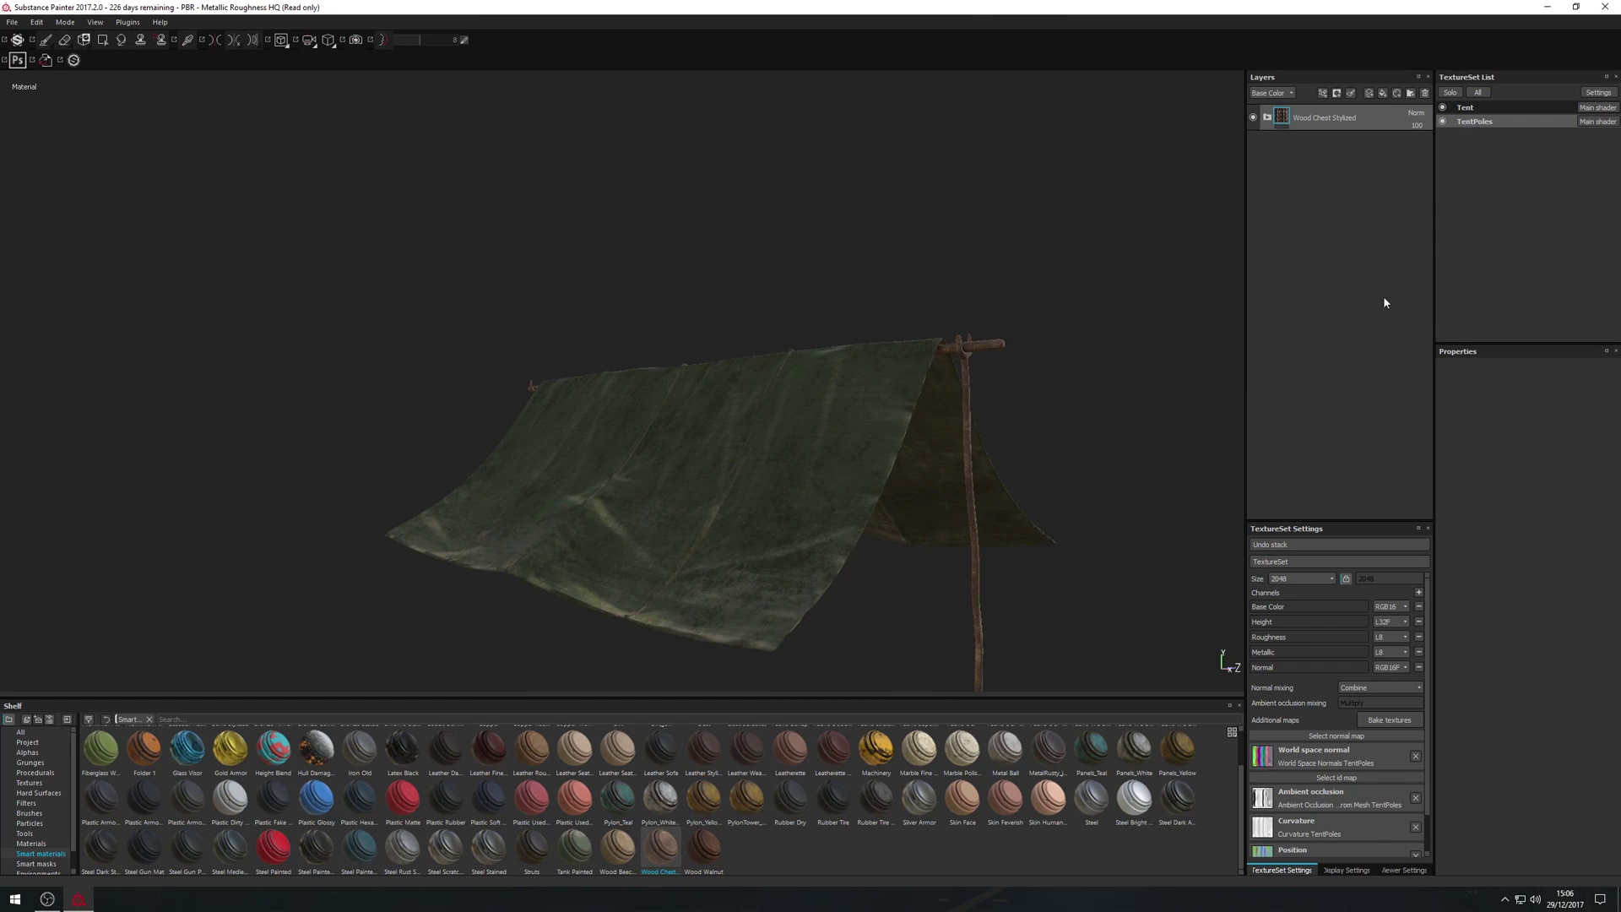
- Expand the Wood Chest Stylized group and check the effect of its Fibers and Base layers by hiding and reshowing each
left_click(1268, 118)
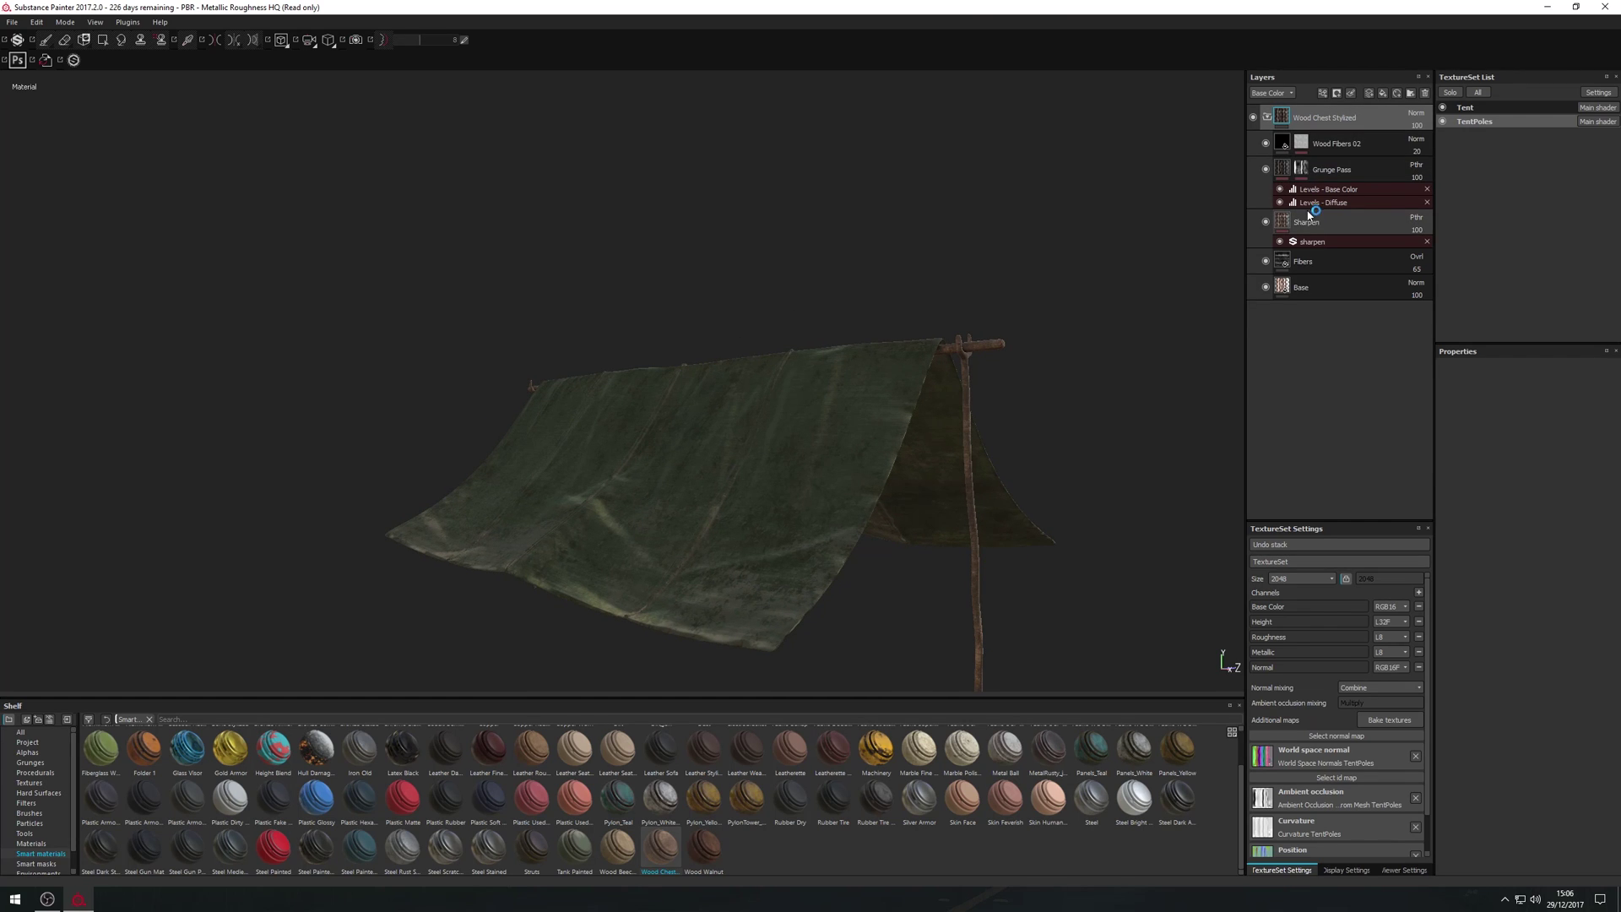
left_click(1265, 263)
left_click(1265, 263)
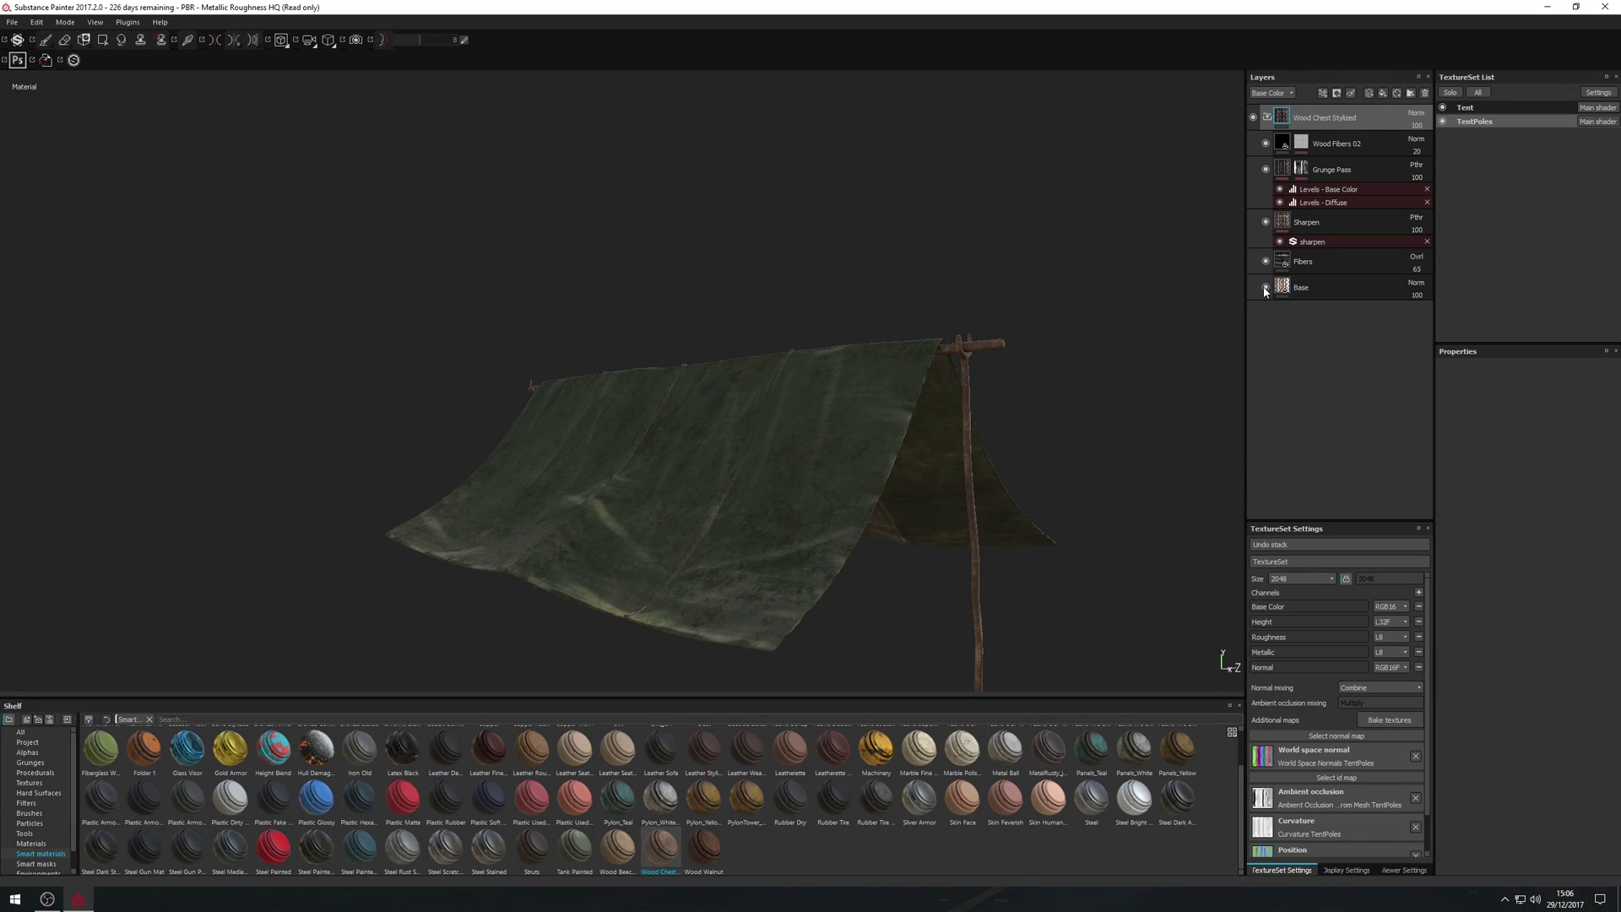
left_click(1265, 288)
left_click(1265, 288)
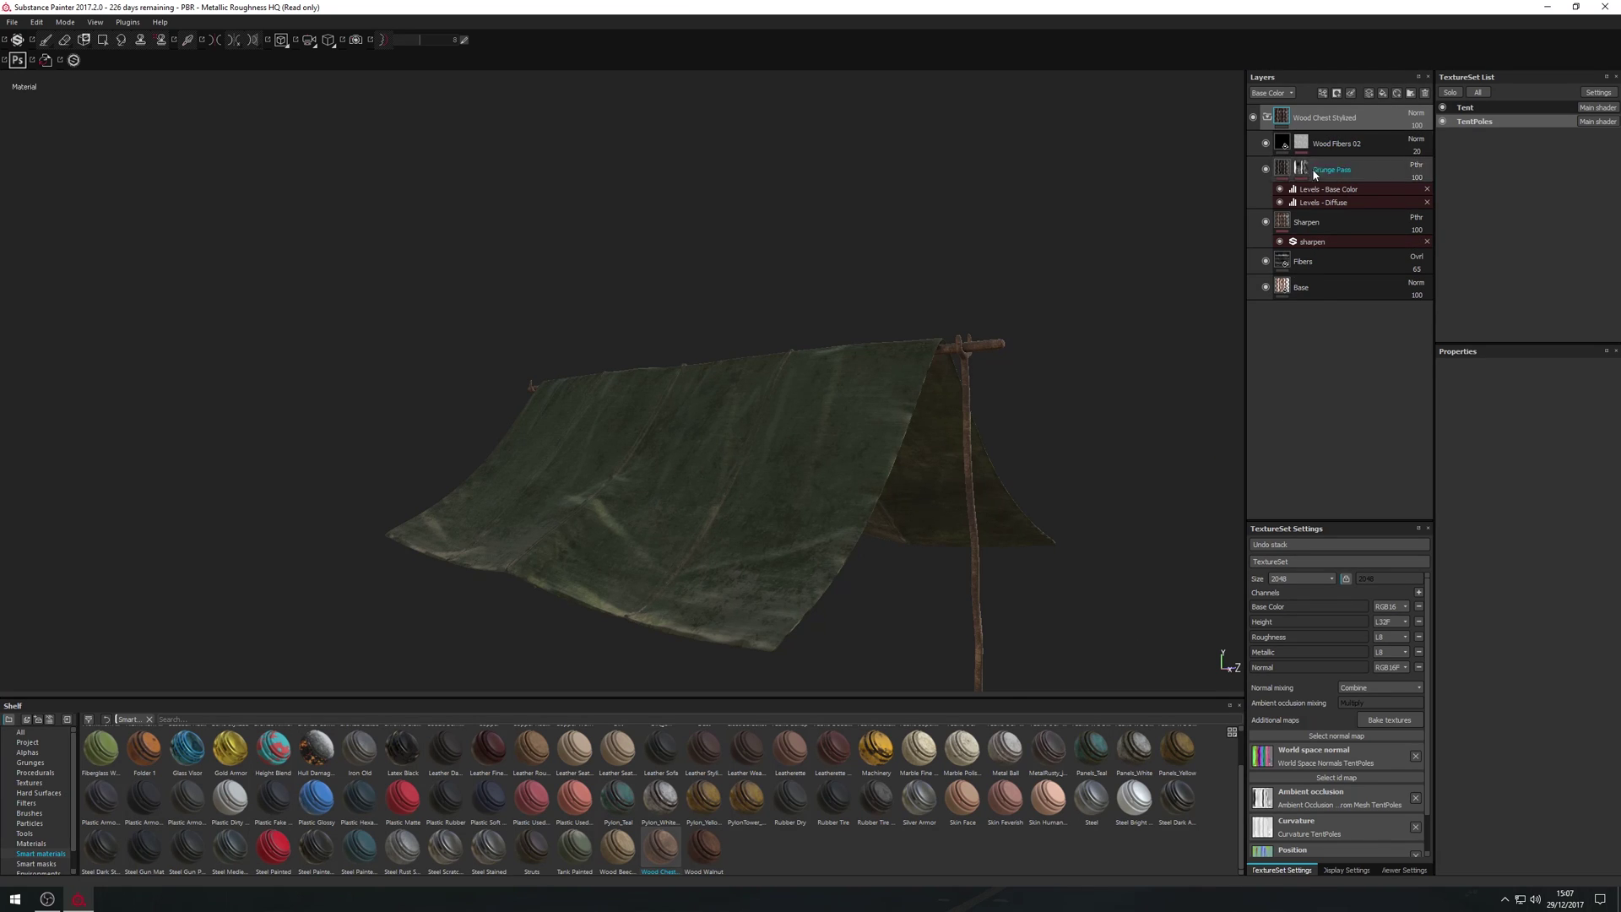
left_click(1411, 95)
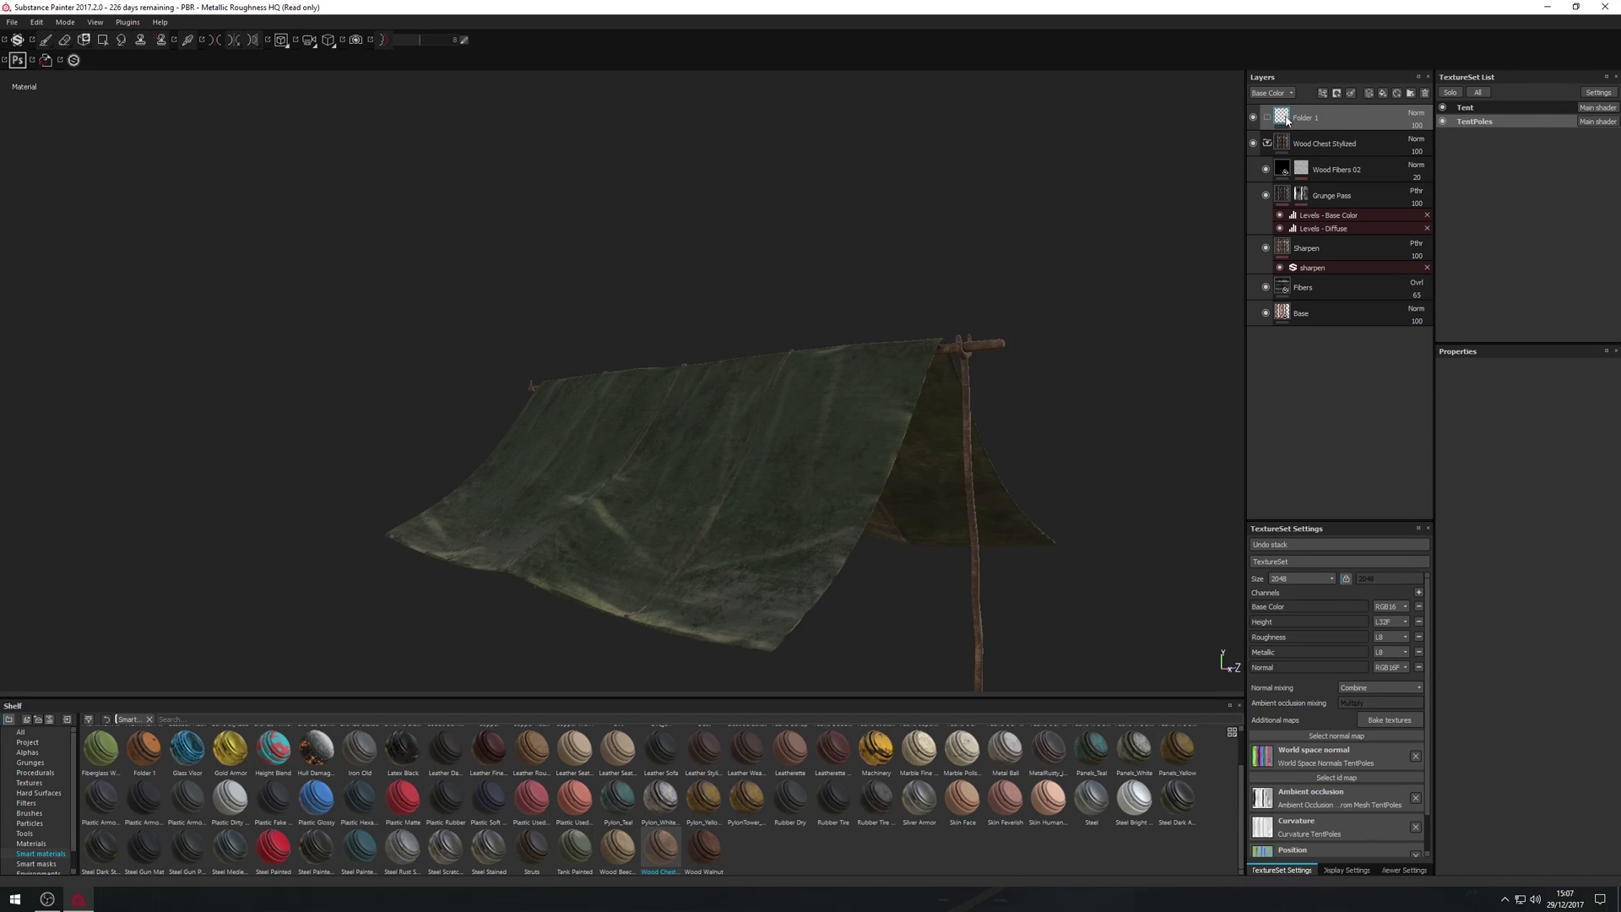
left_click_drag(1293, 123, 1288, 159)
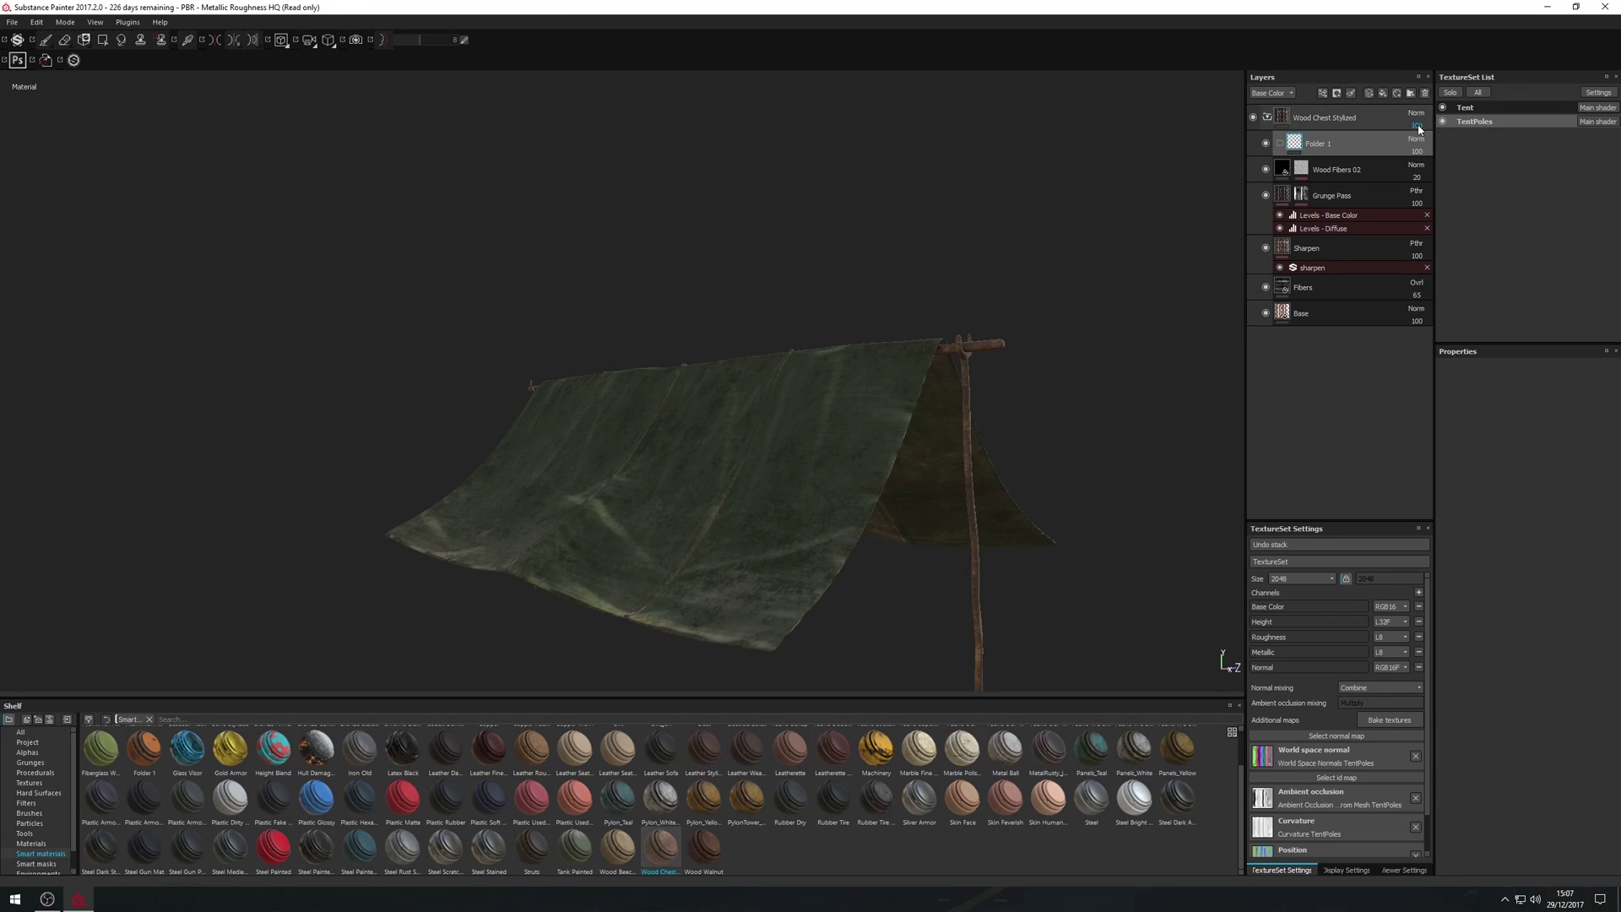
left_click(1427, 93)
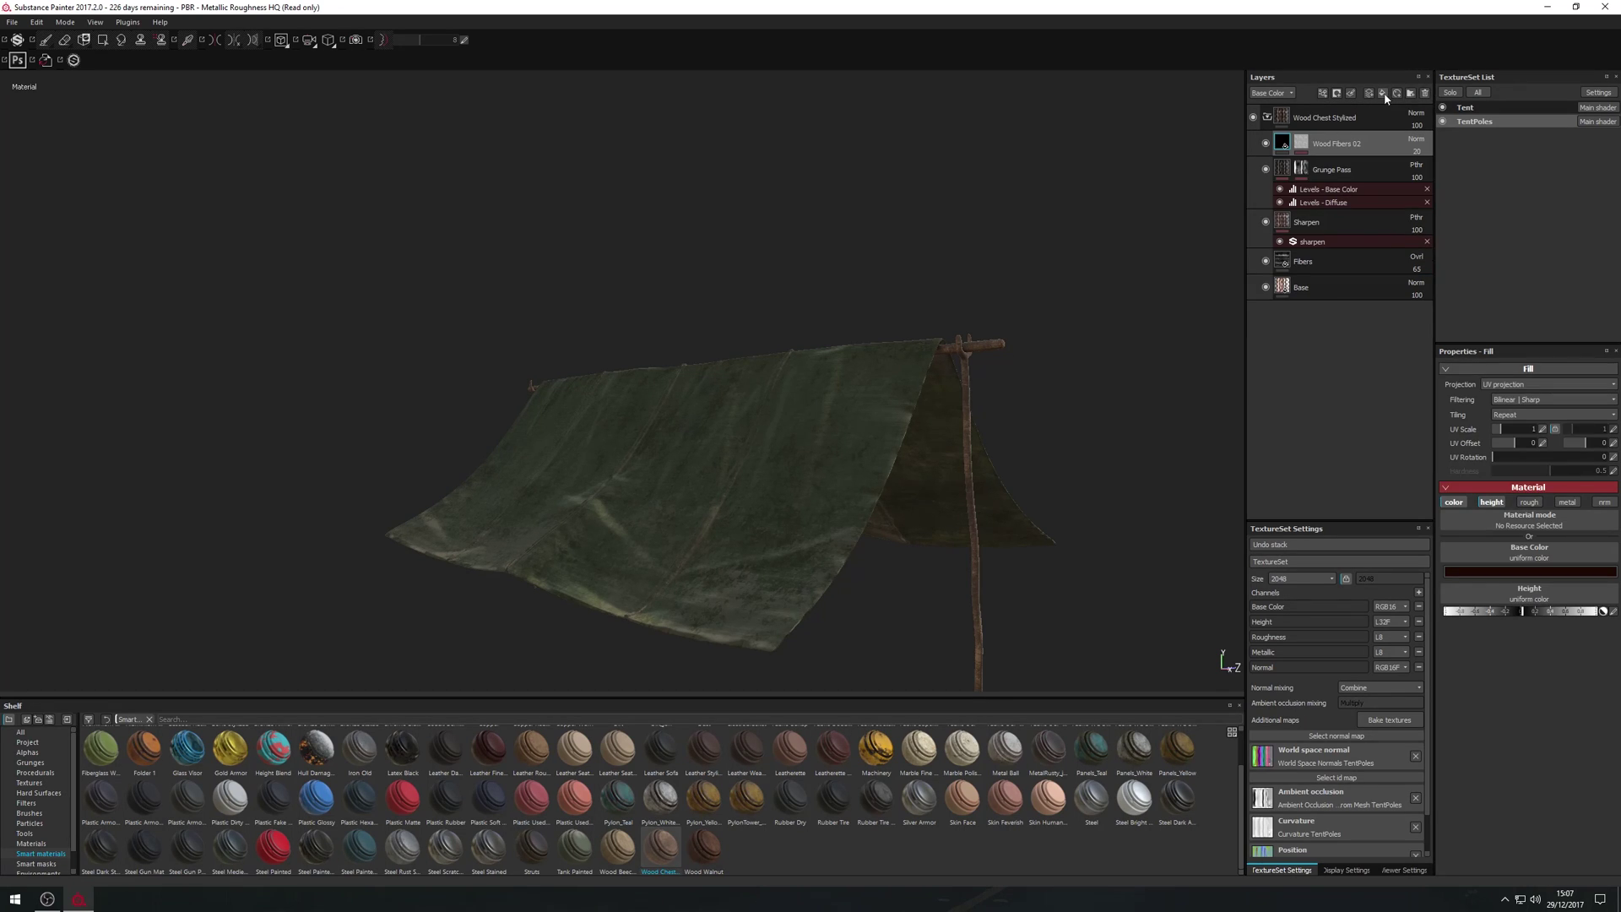
- Add a fill layer above Wood Fibers 02 in the Wood Chest Stylized group and set its base color to bright red
left_click(1383, 94)
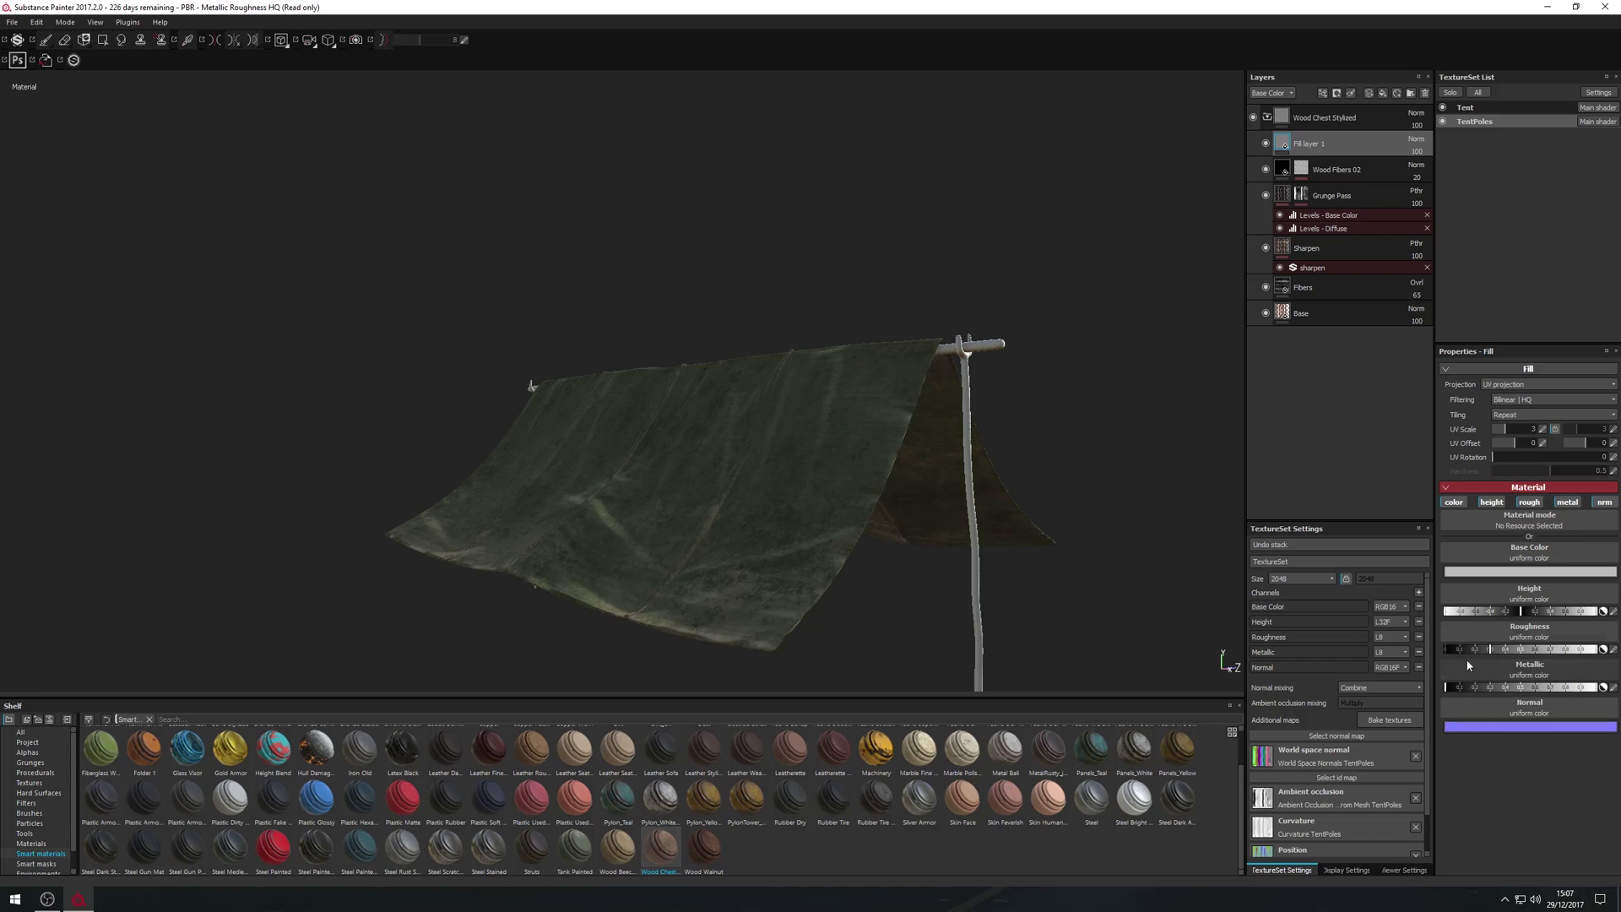
left_click(1499, 572)
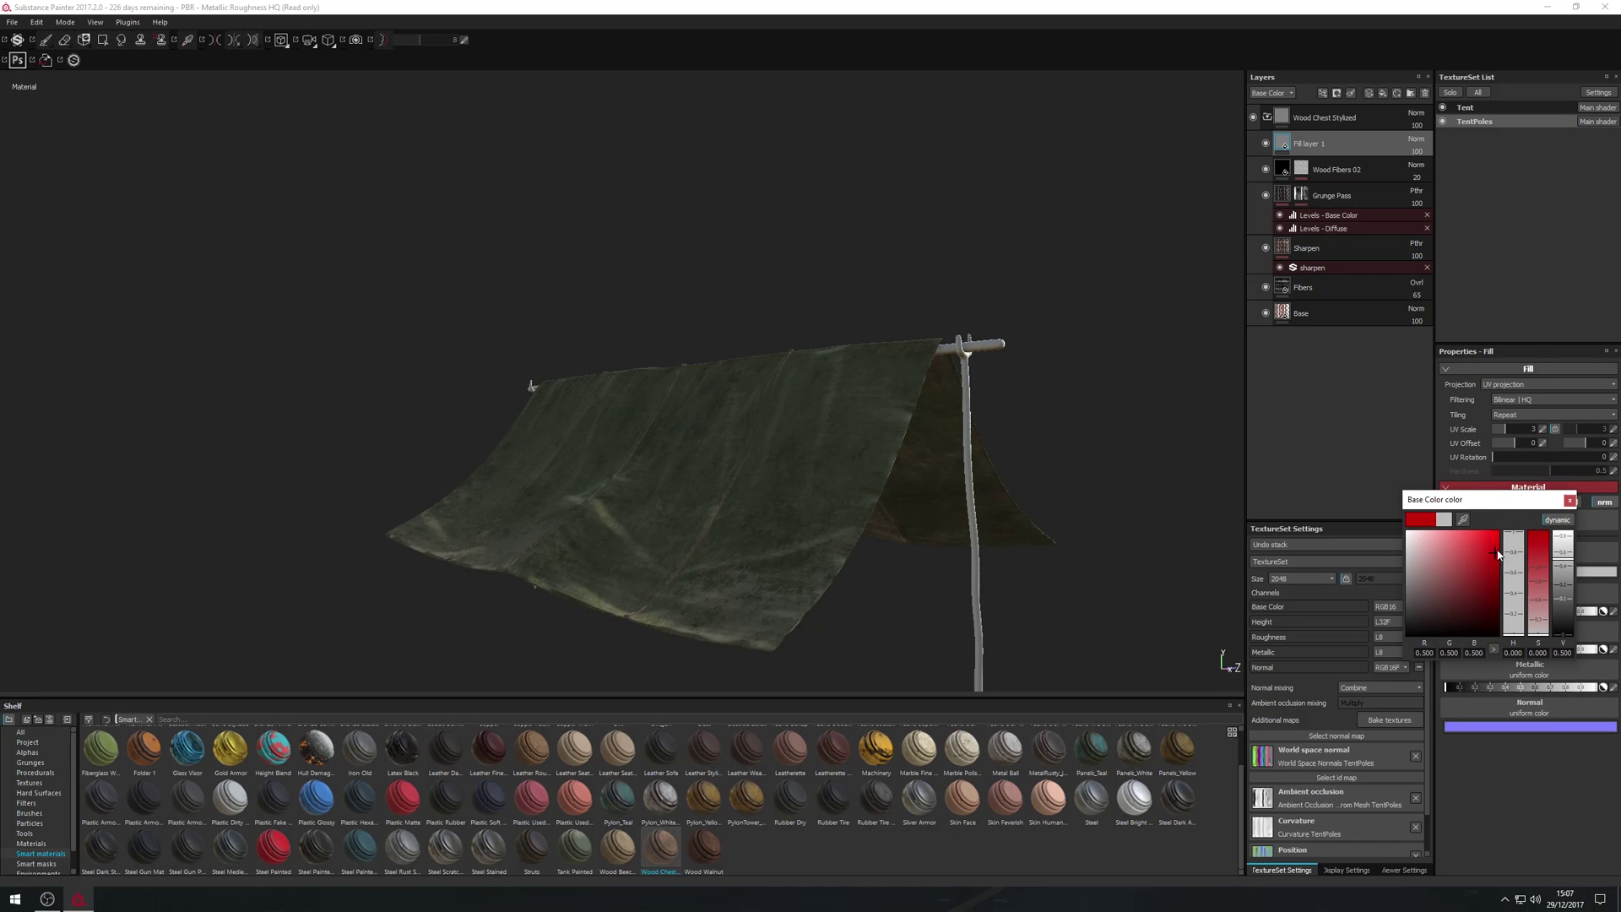
left_click(1500, 533)
left_click(1569, 500)
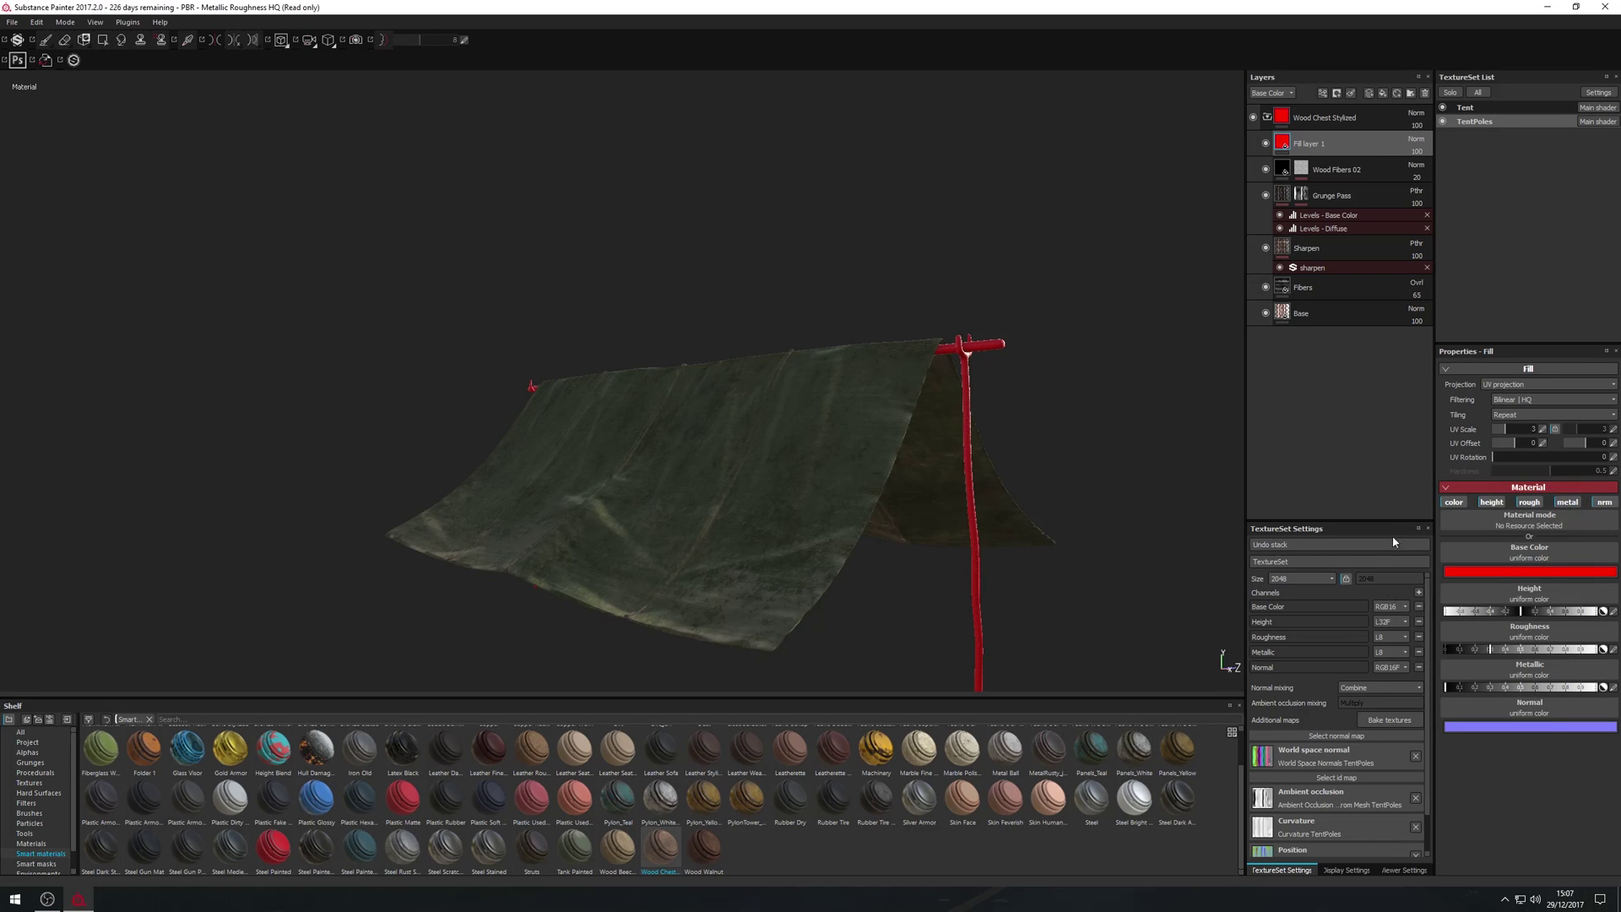
- Apply the Ground Dirt smart mask to Fill layer 1 in the Wood Chest Stylized group
scroll(1079, 512, "up", 3)
scroll(1081, 509, "down", 3)
scroll(1081, 509, "down", 2)
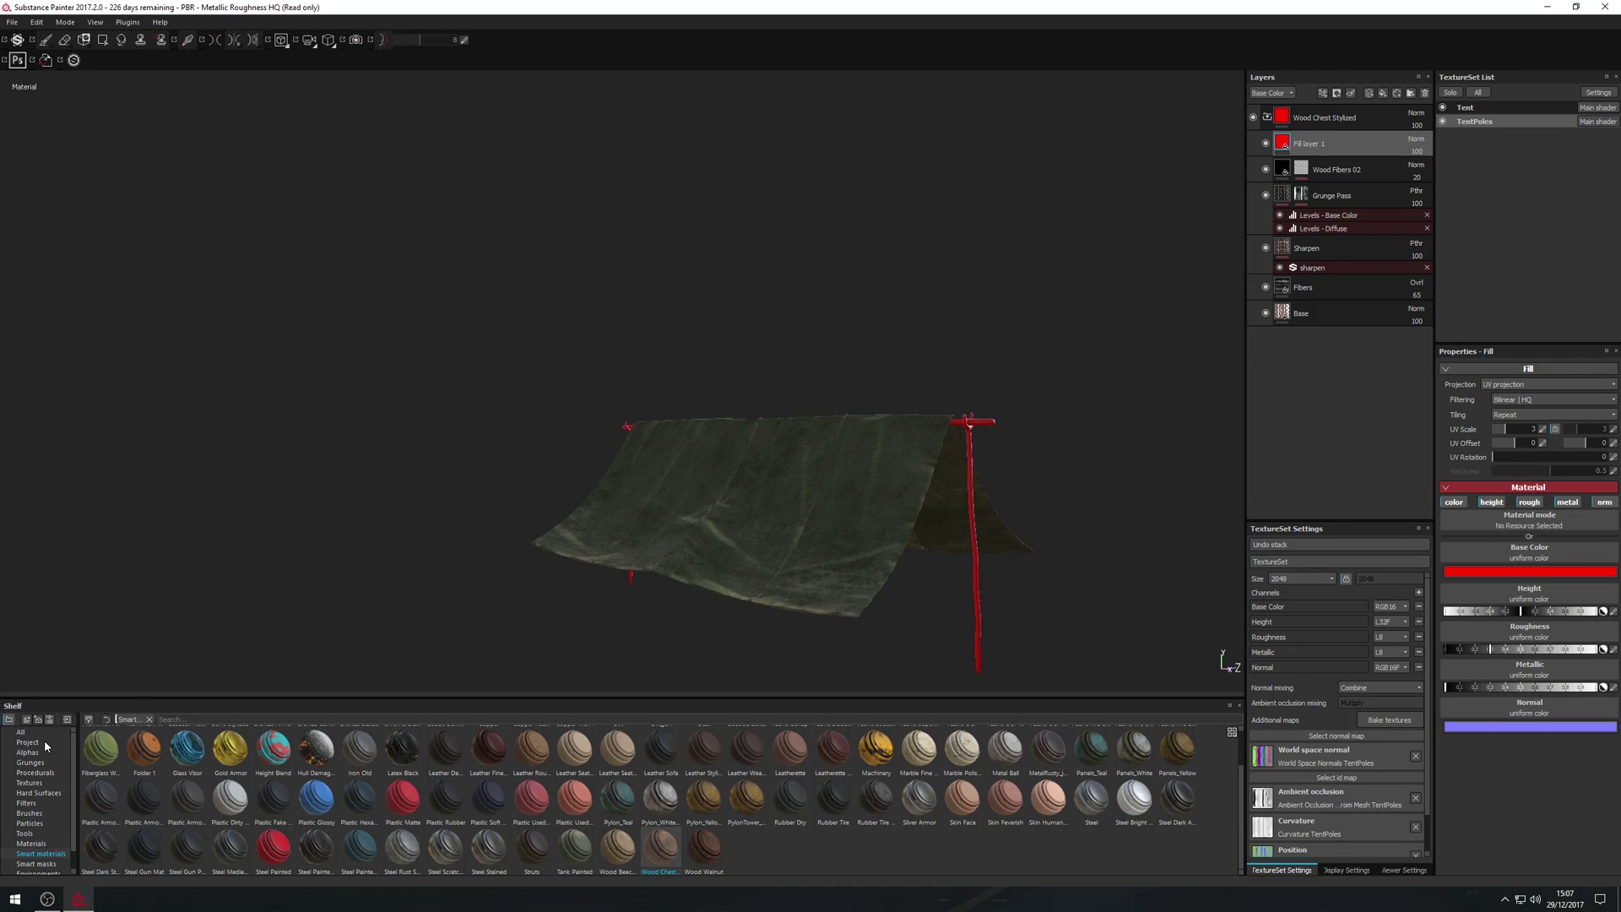
left_click(31, 763)
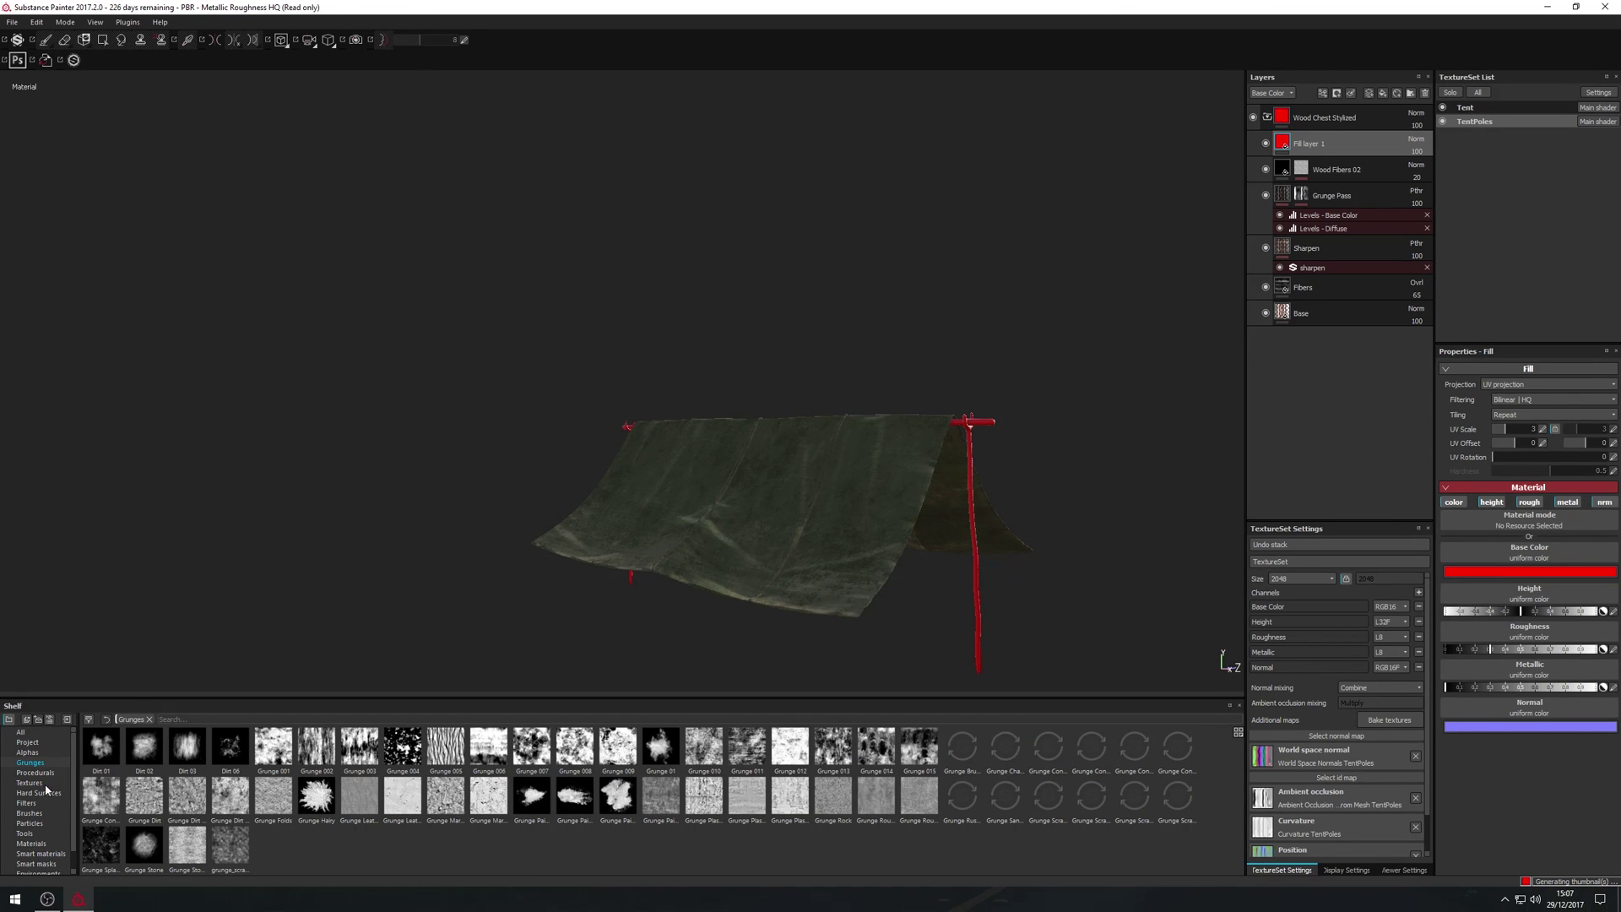
left_click(46, 864)
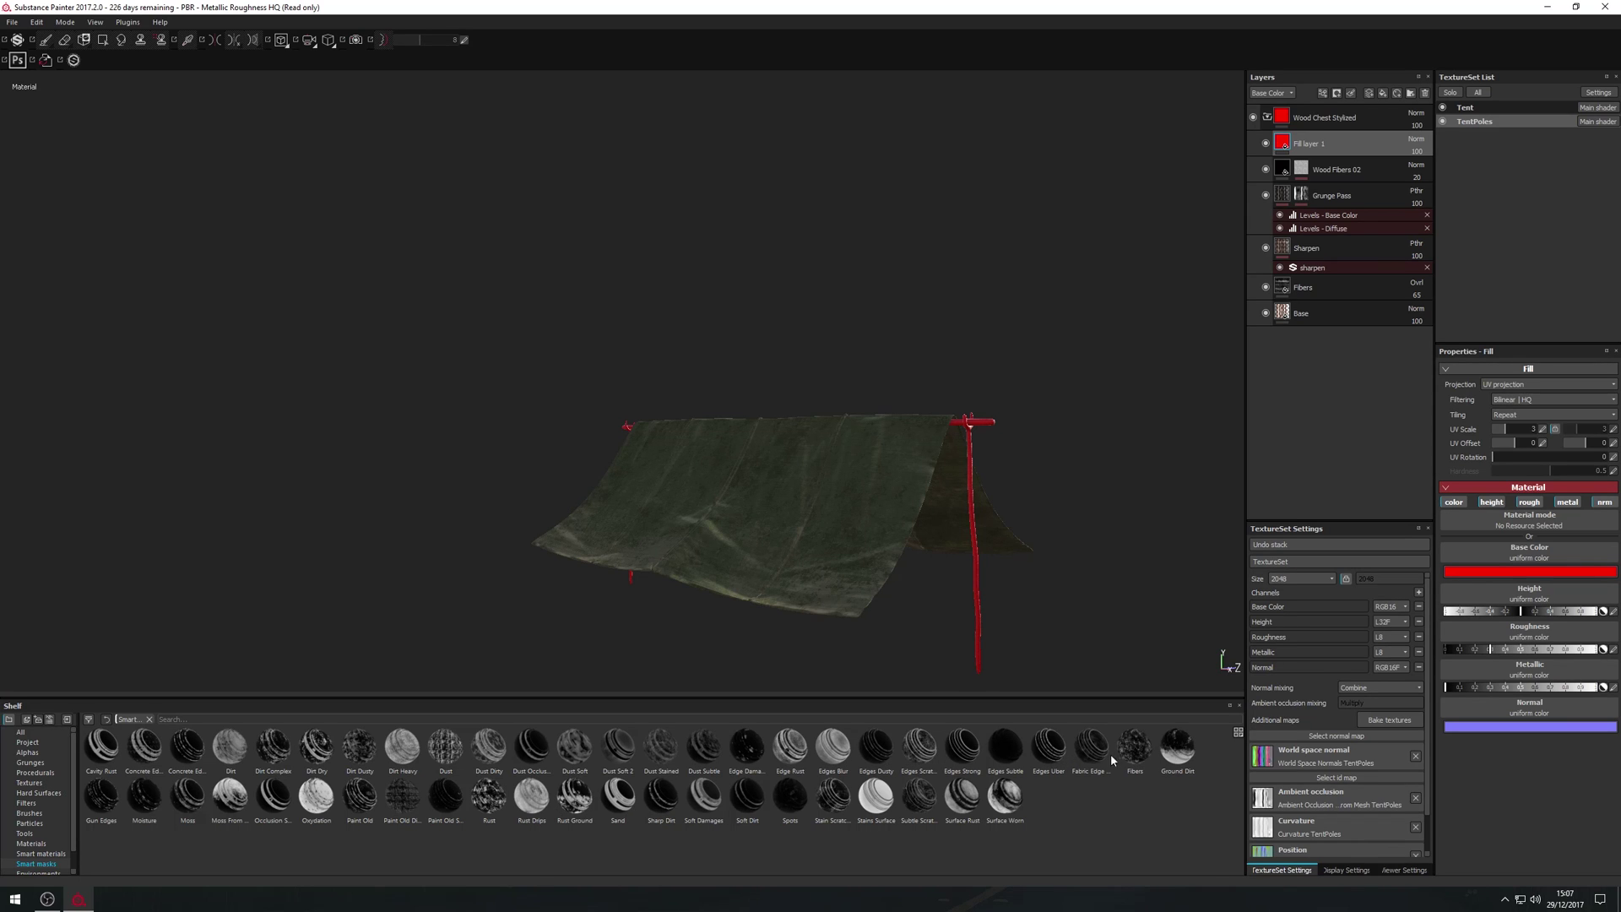
left_click_drag(1178, 760, 1322, 149)
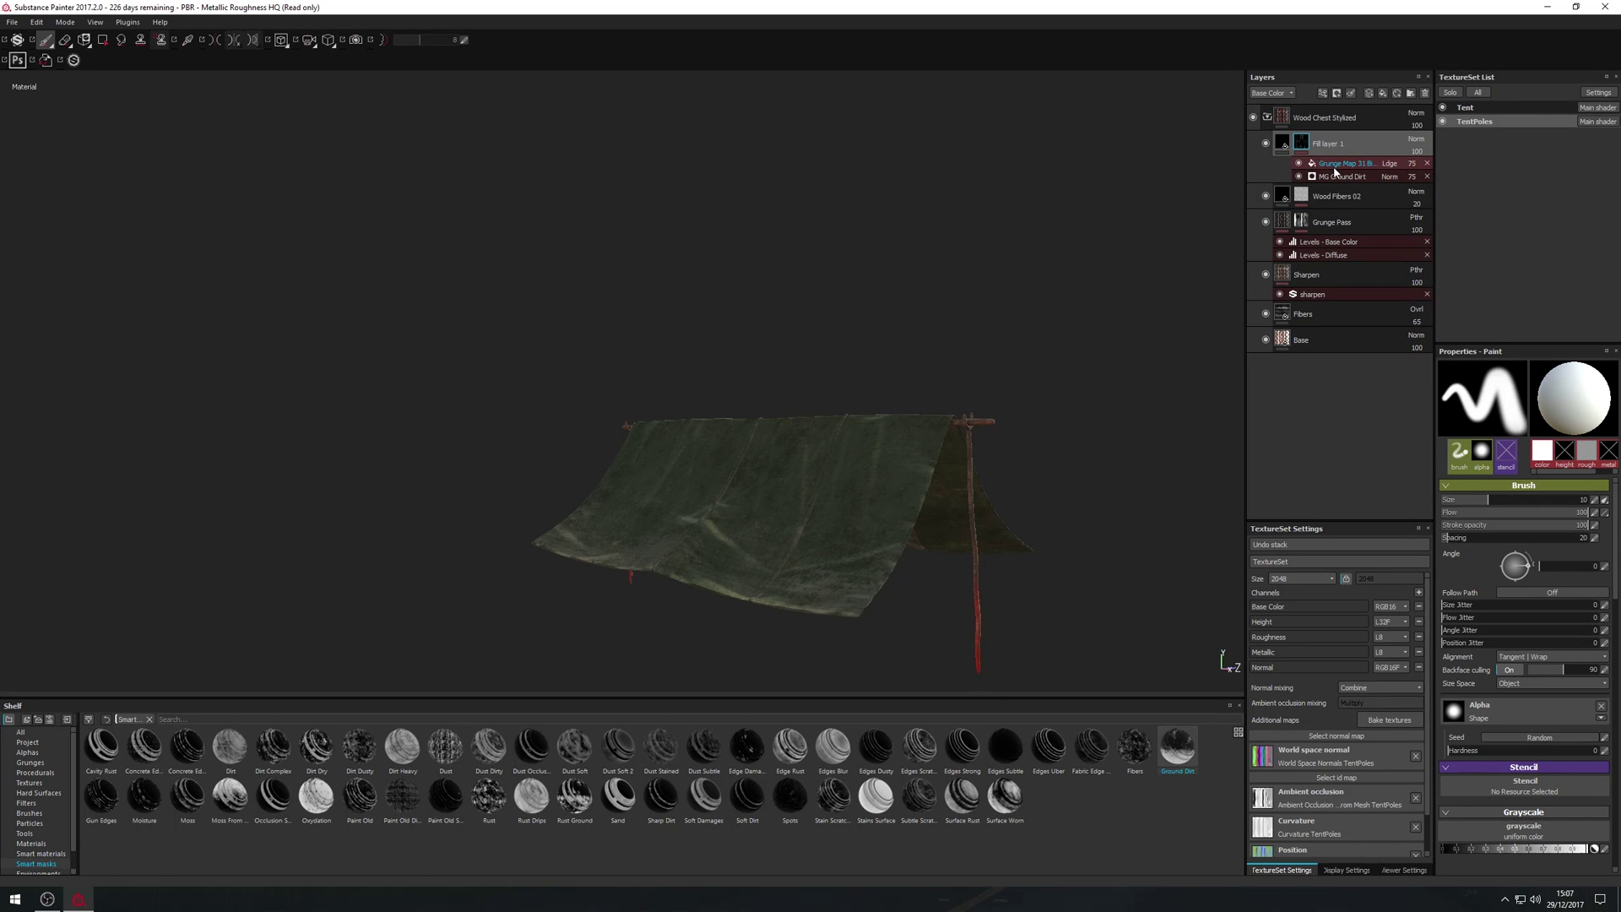
- Set the MG Ground Dirt generator's Level to about 0.95 and its Contrast to the maximum
left_click(1343, 176)
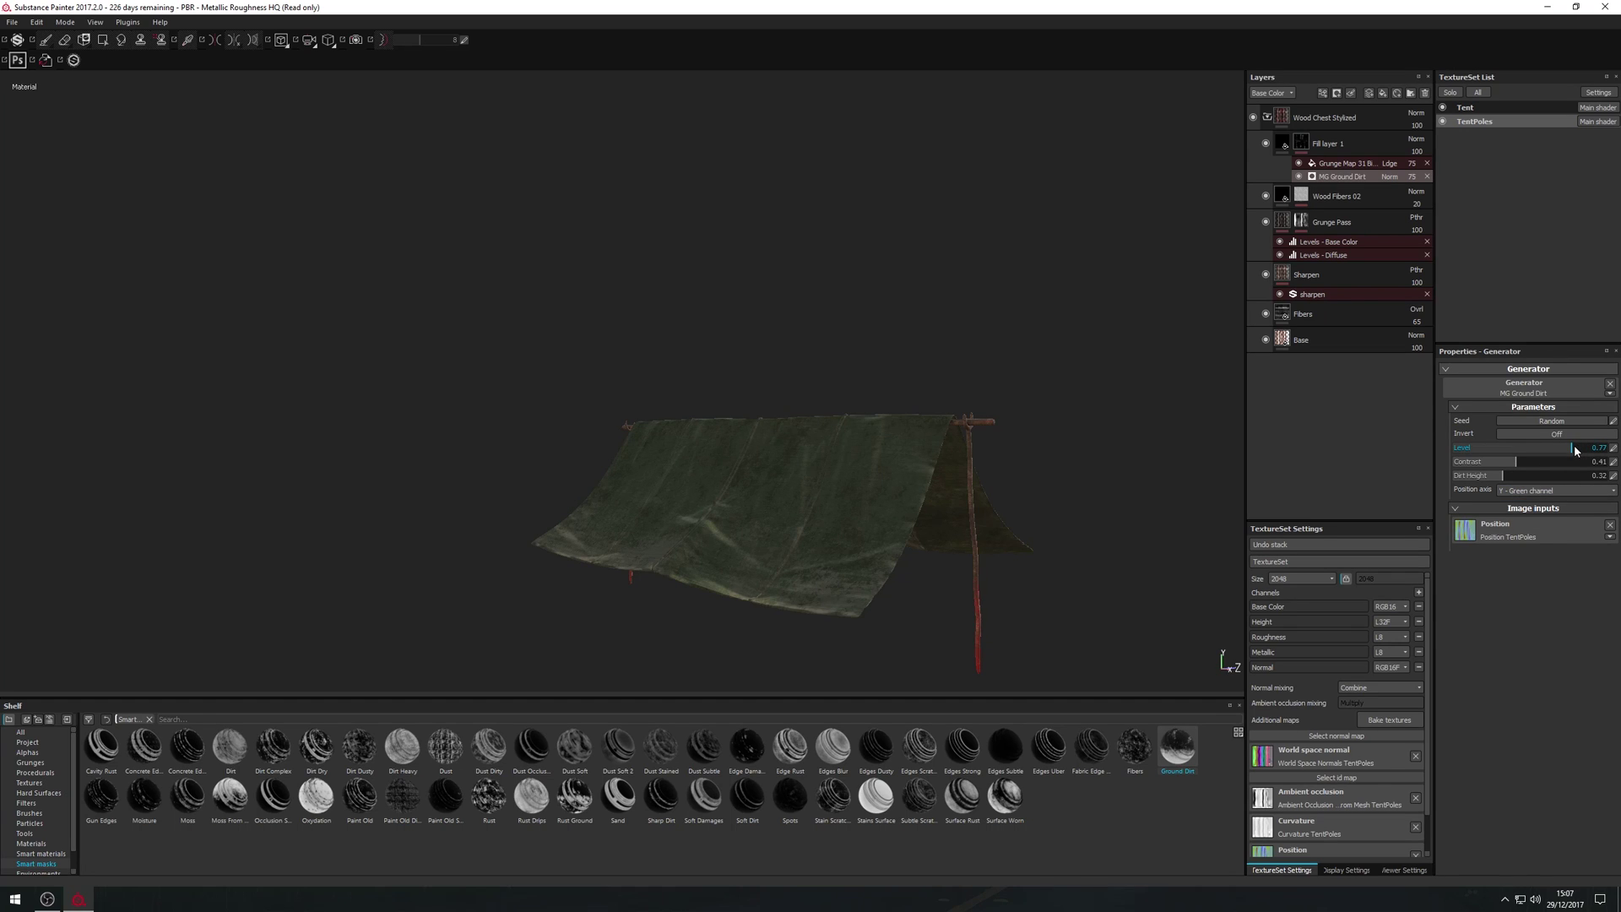
left_click_drag(1575, 451, 1602, 457)
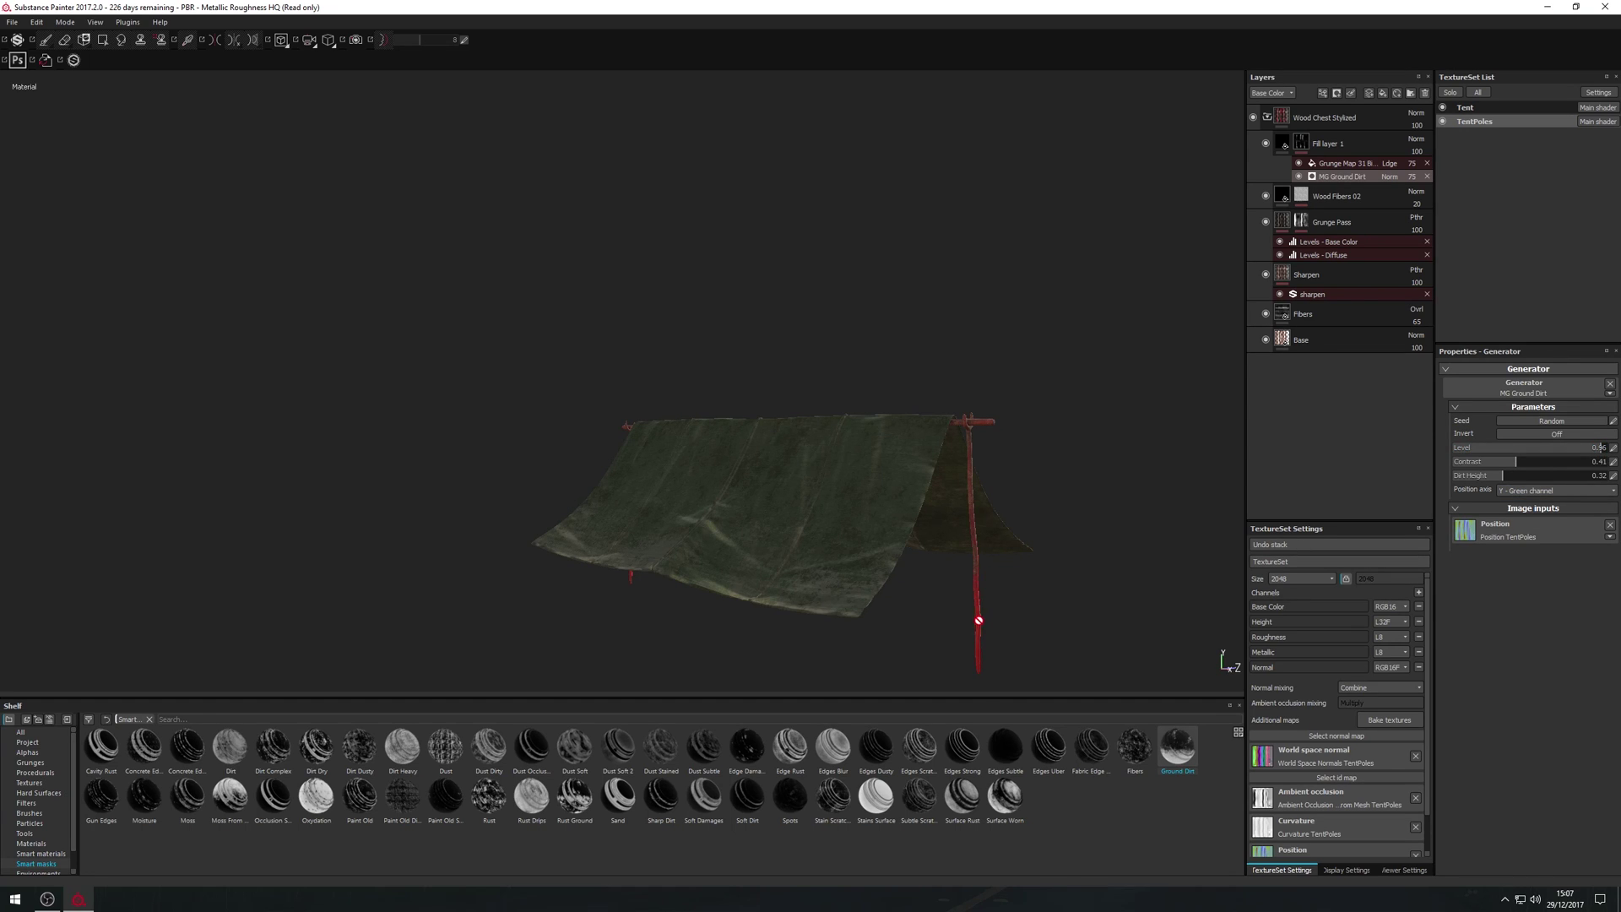
left_click_drag(1533, 461, 1602, 460)
left_click_drag(662, 553, 712, 528, "alt")
- Try the X - Red and Z - Blue channels as the ground dirt's position axis, and return it to Y - Green channel
left_click(1510, 491)
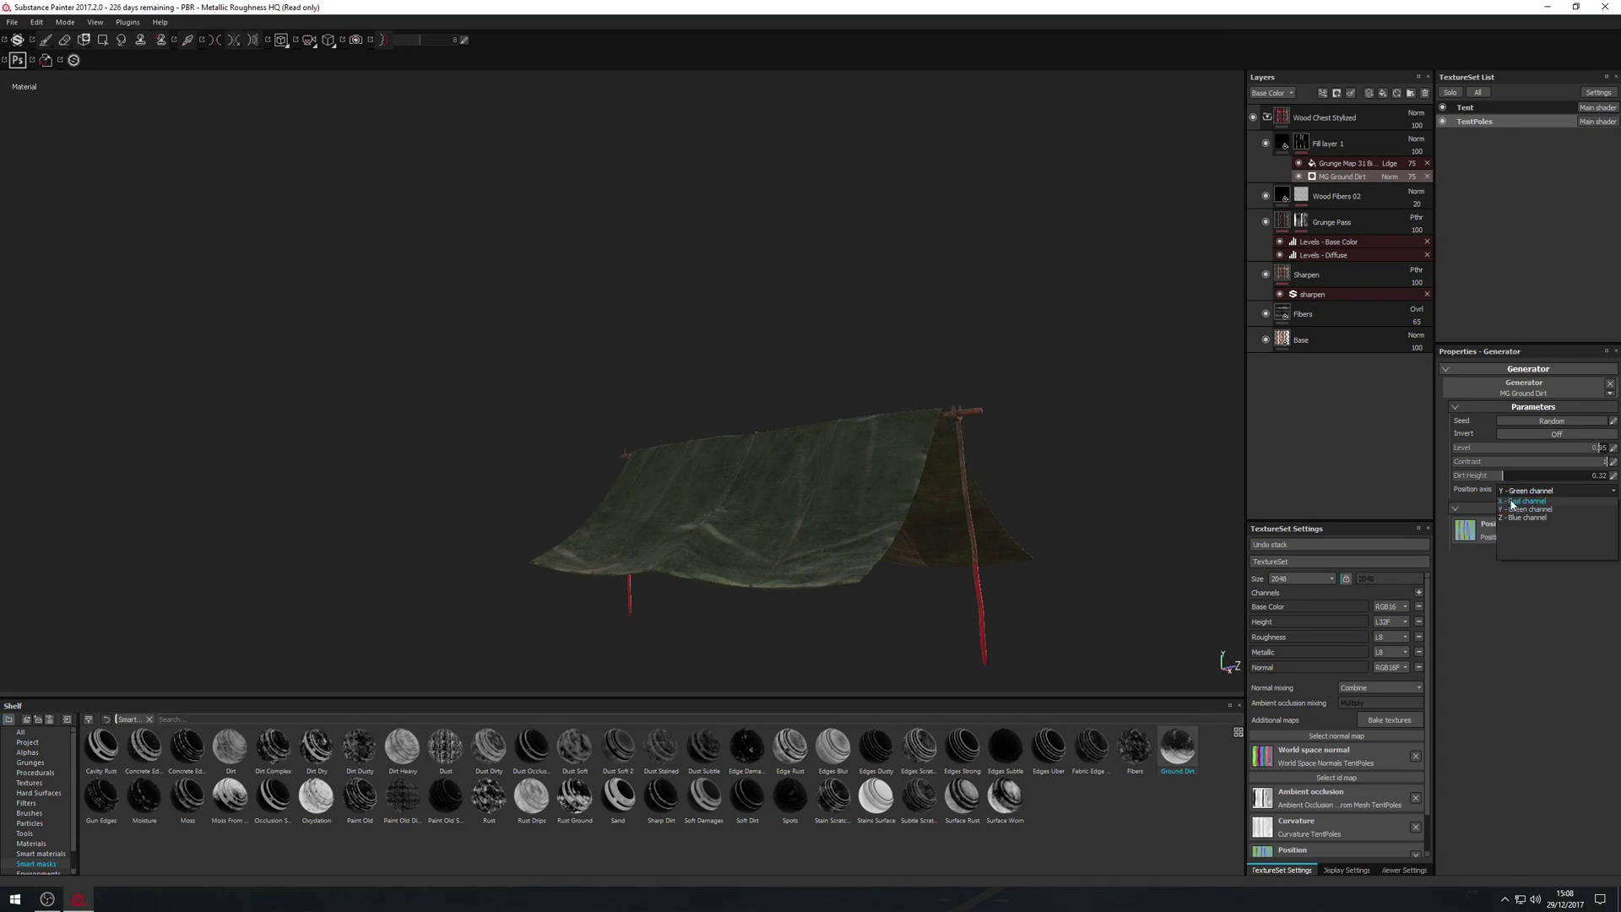
left_click(1516, 501)
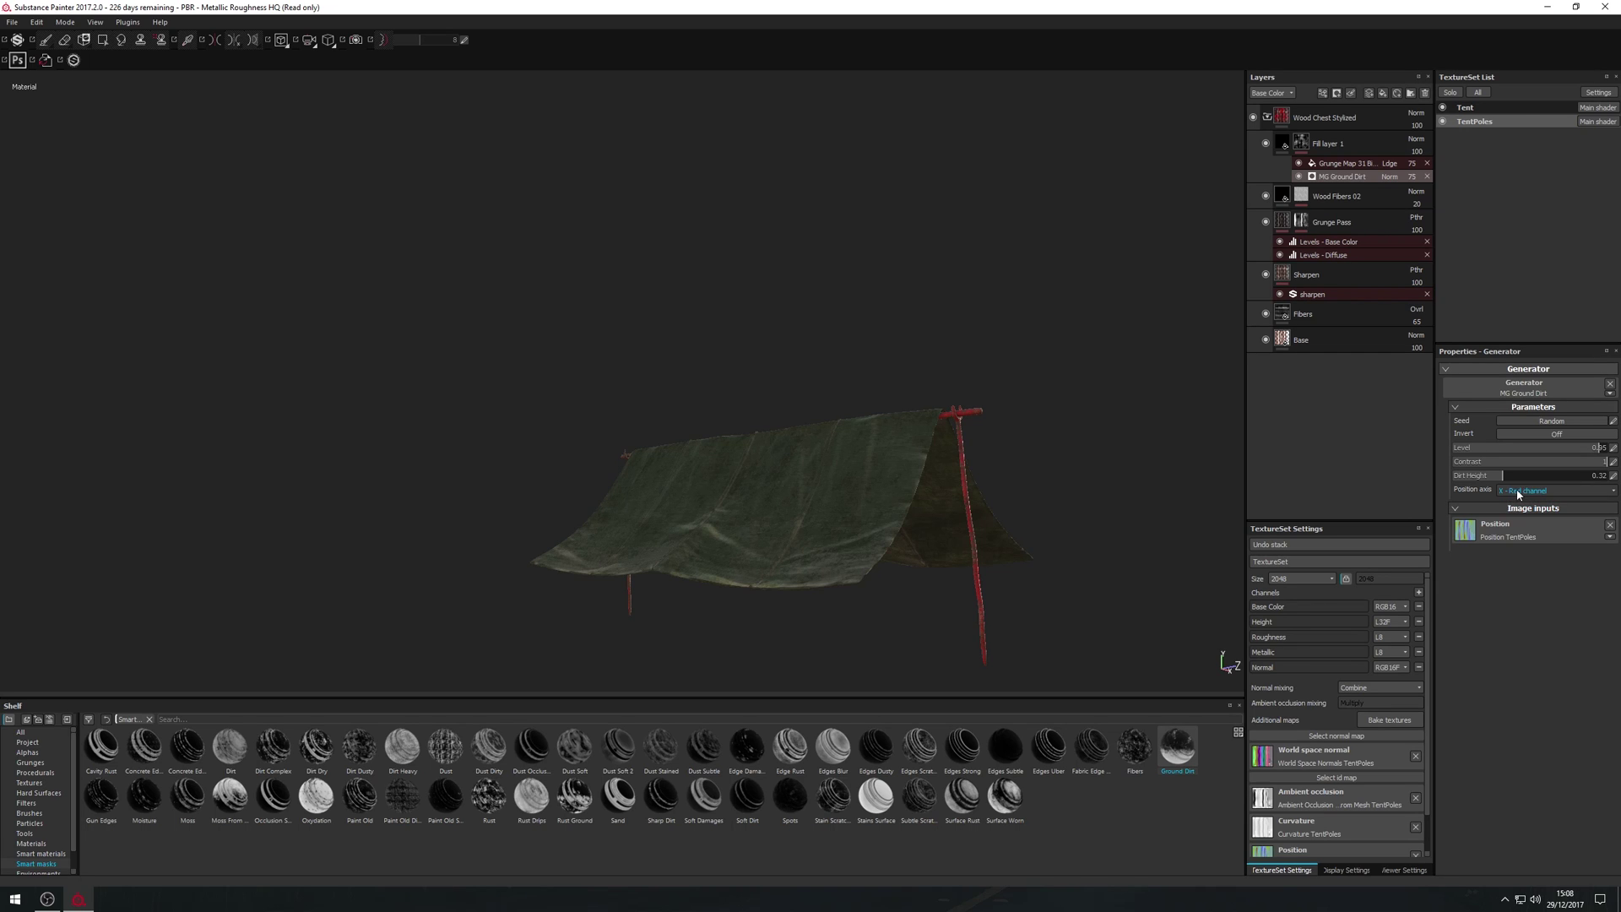
left_click(1516, 490)
left_click(1519, 517)
left_click(1516, 491)
left_click(1517, 509)
- Set the ground dirt's Dirt height to 0.51 and its Level to 0.71, and check the poles
mouse_move(1503, 478)
left_mouse_down()
mouse_move(1524, 479)
mouse_move(1497, 484)
mouse_move(1513, 488)
left_mouse_up()
left_click_drag(1598, 450, 1533, 480)
left_click_drag(909, 591, 949, 579, "alt")
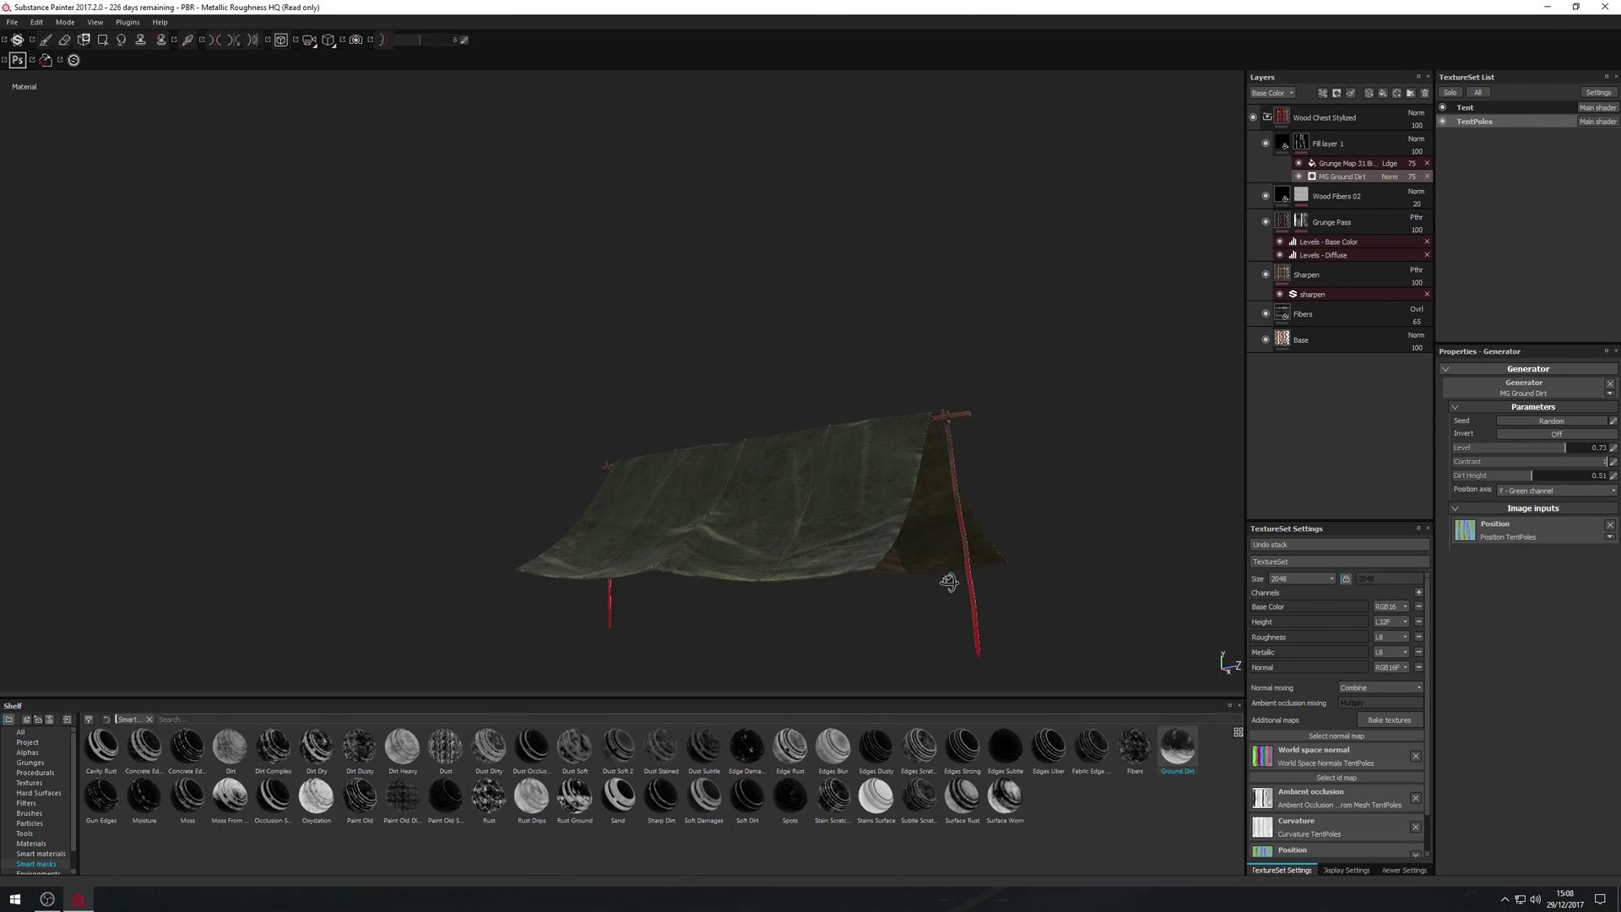
- Set the base color of Fill layer 1 to a greyish olive with RGB 0.200, 0.192, 0.134
left_click(1284, 151)
left_click(1529, 562)
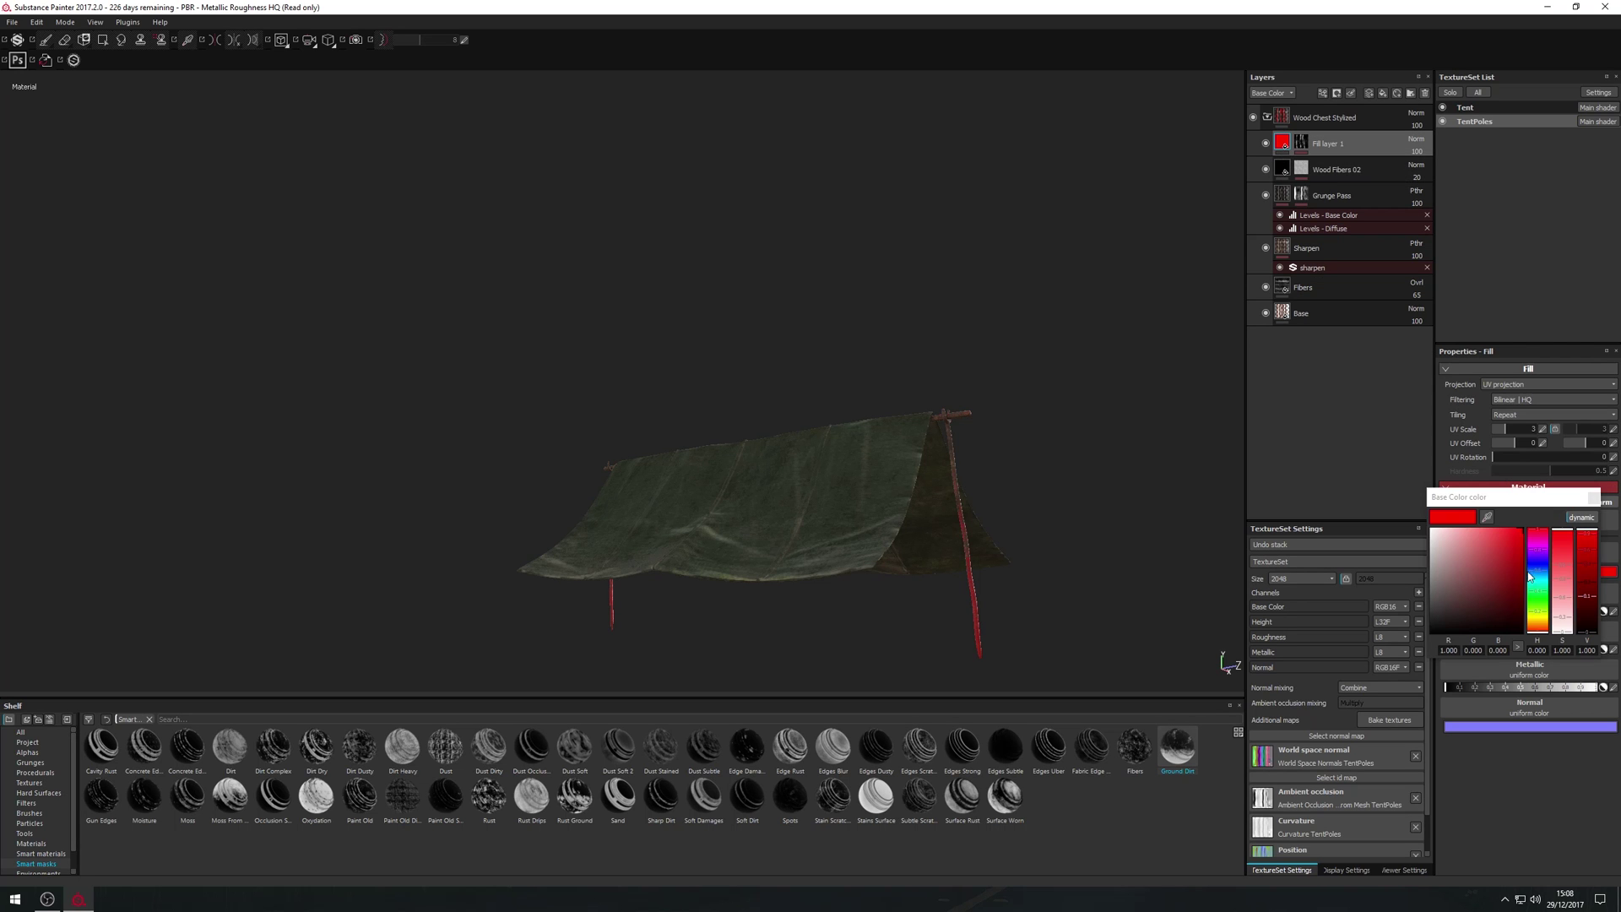
left_click_drag(1503, 603, 1499, 604)
left_click_drag(1537, 596, 1567, 568)
left_click(1535, 621)
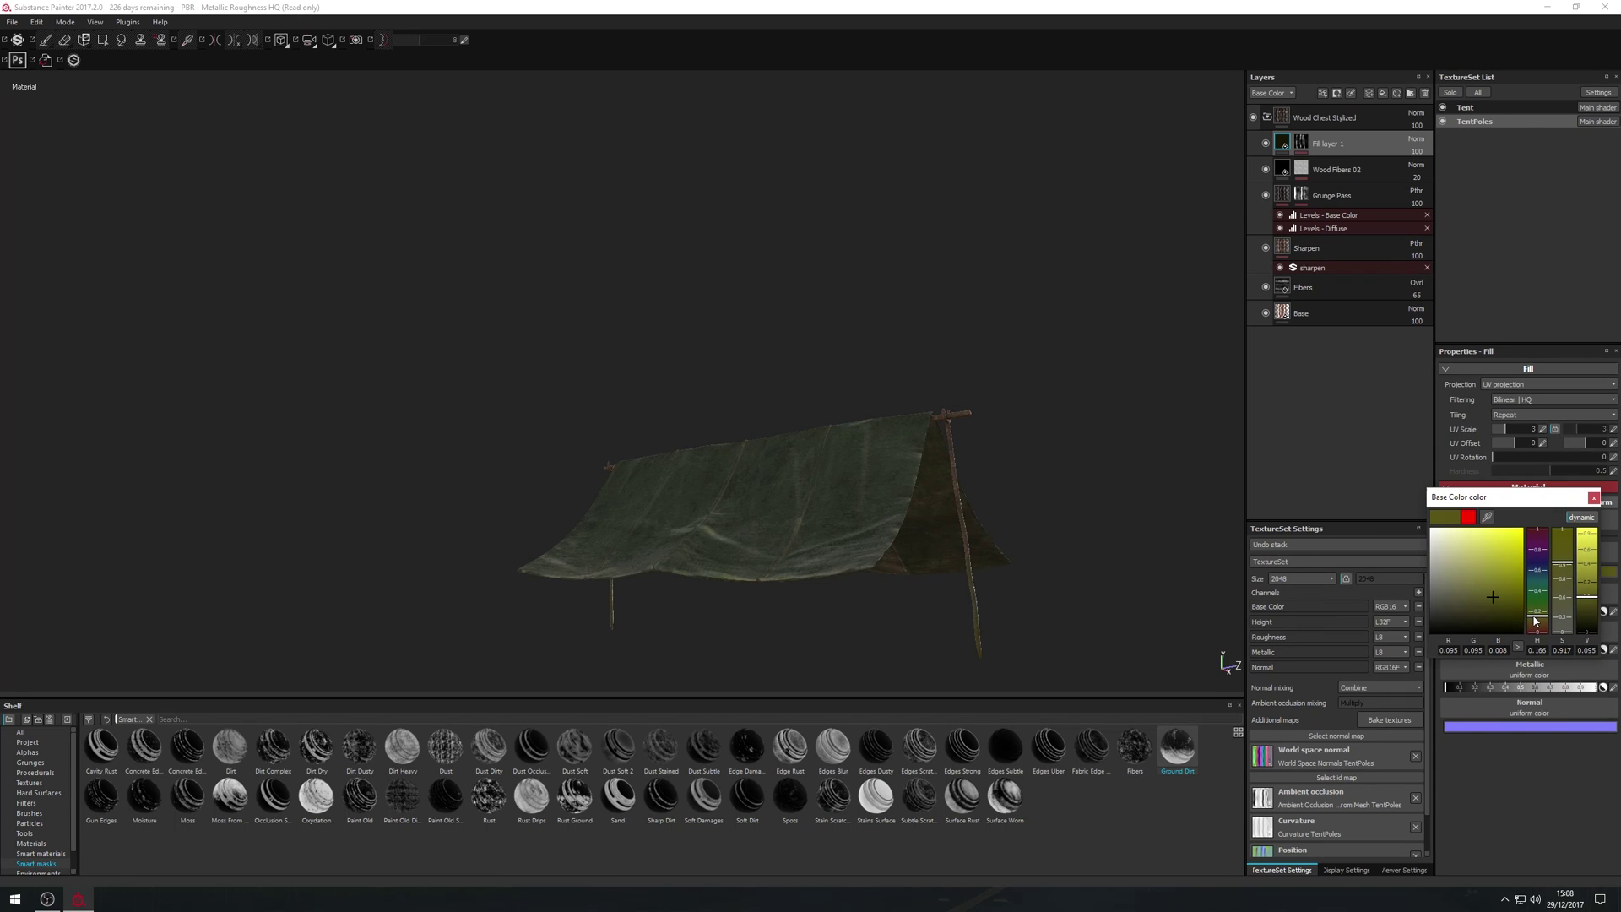
left_click(1444, 591)
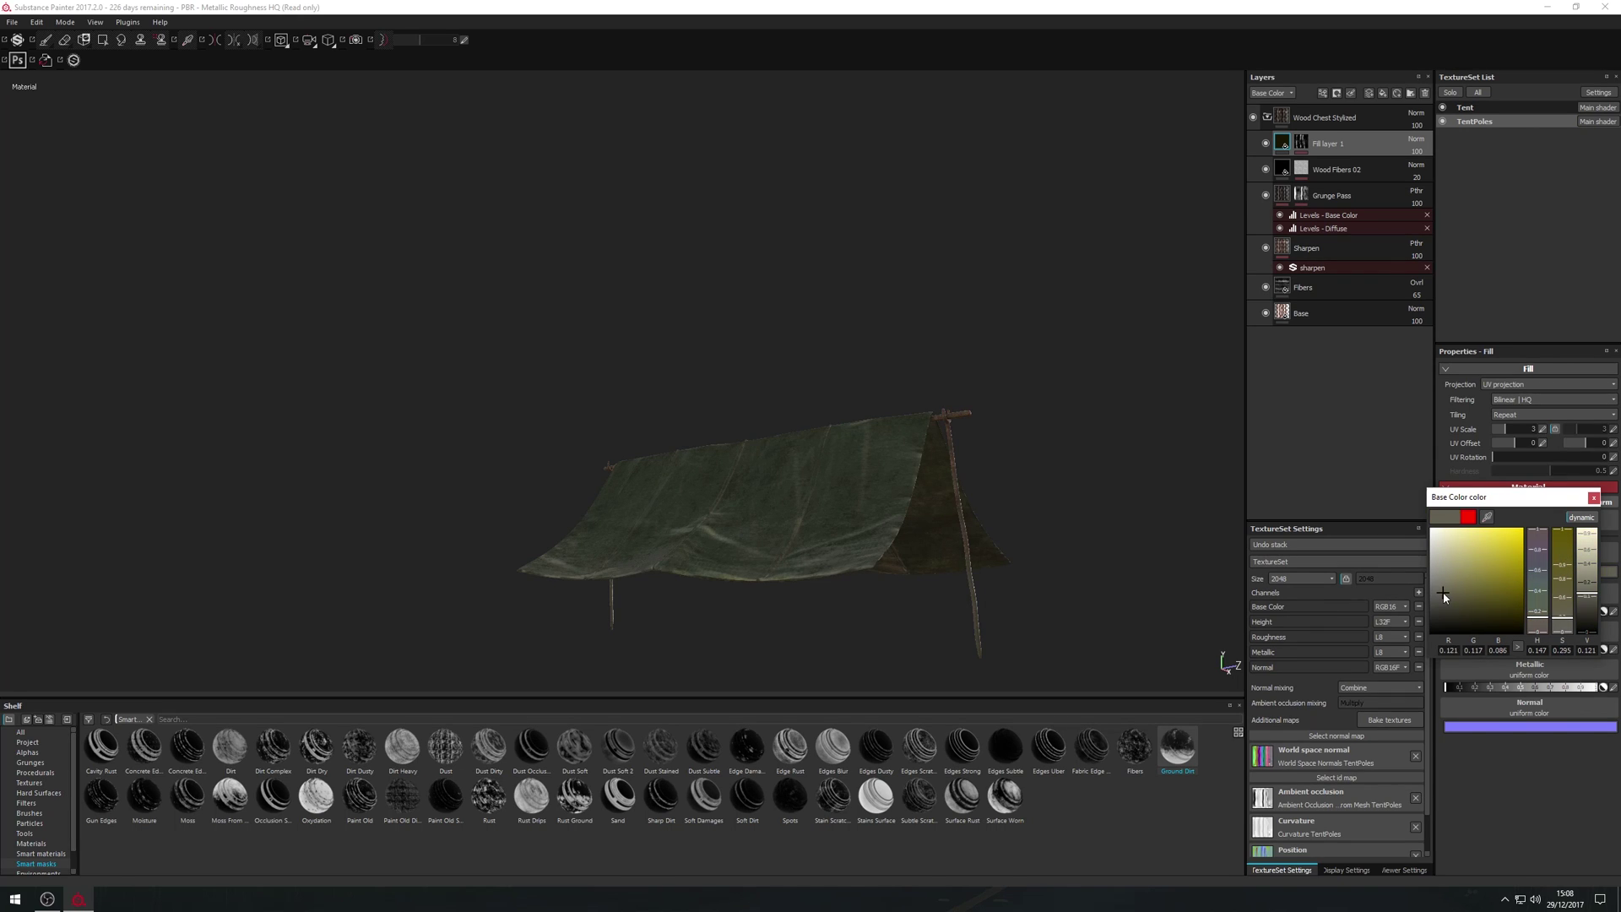
left_click_drag(1585, 570, 1583, 587)
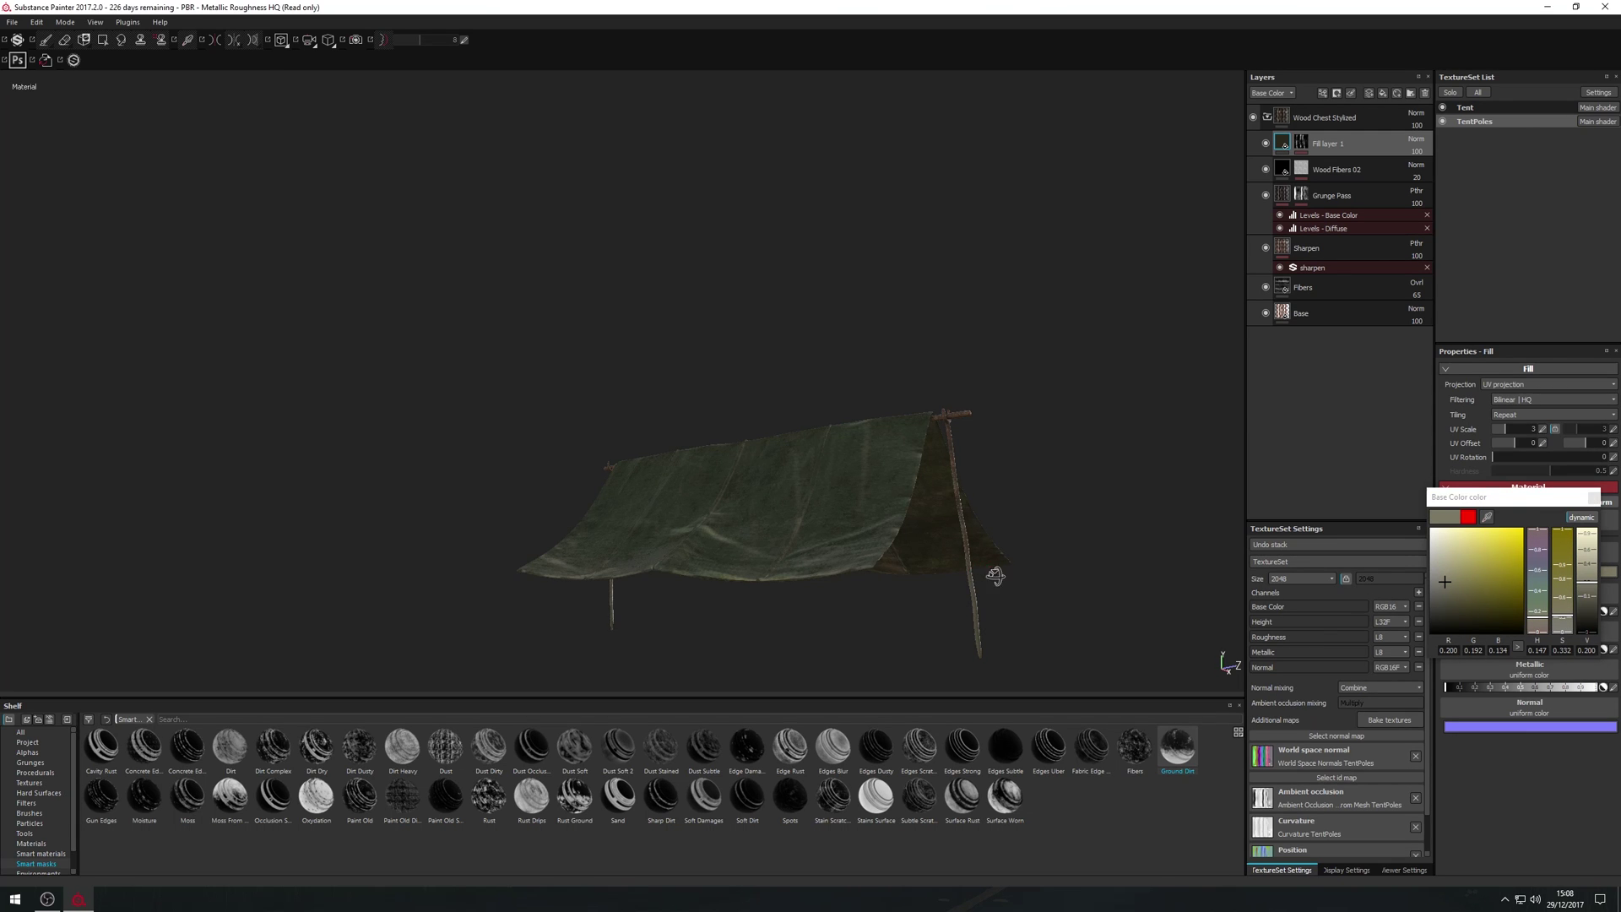
mouse_move(995, 571)
left_mouse_down("alt")
mouse_move(1053, 623)
mouse_move(1017, 572)
mouse_move(977, 572)
mouse_move(991, 576)
left_mouse_up("alt")
- Set the Level of the MG Ground Dirt generator in the Fill layer 1 mask to 0.74
left_click(1302, 143)
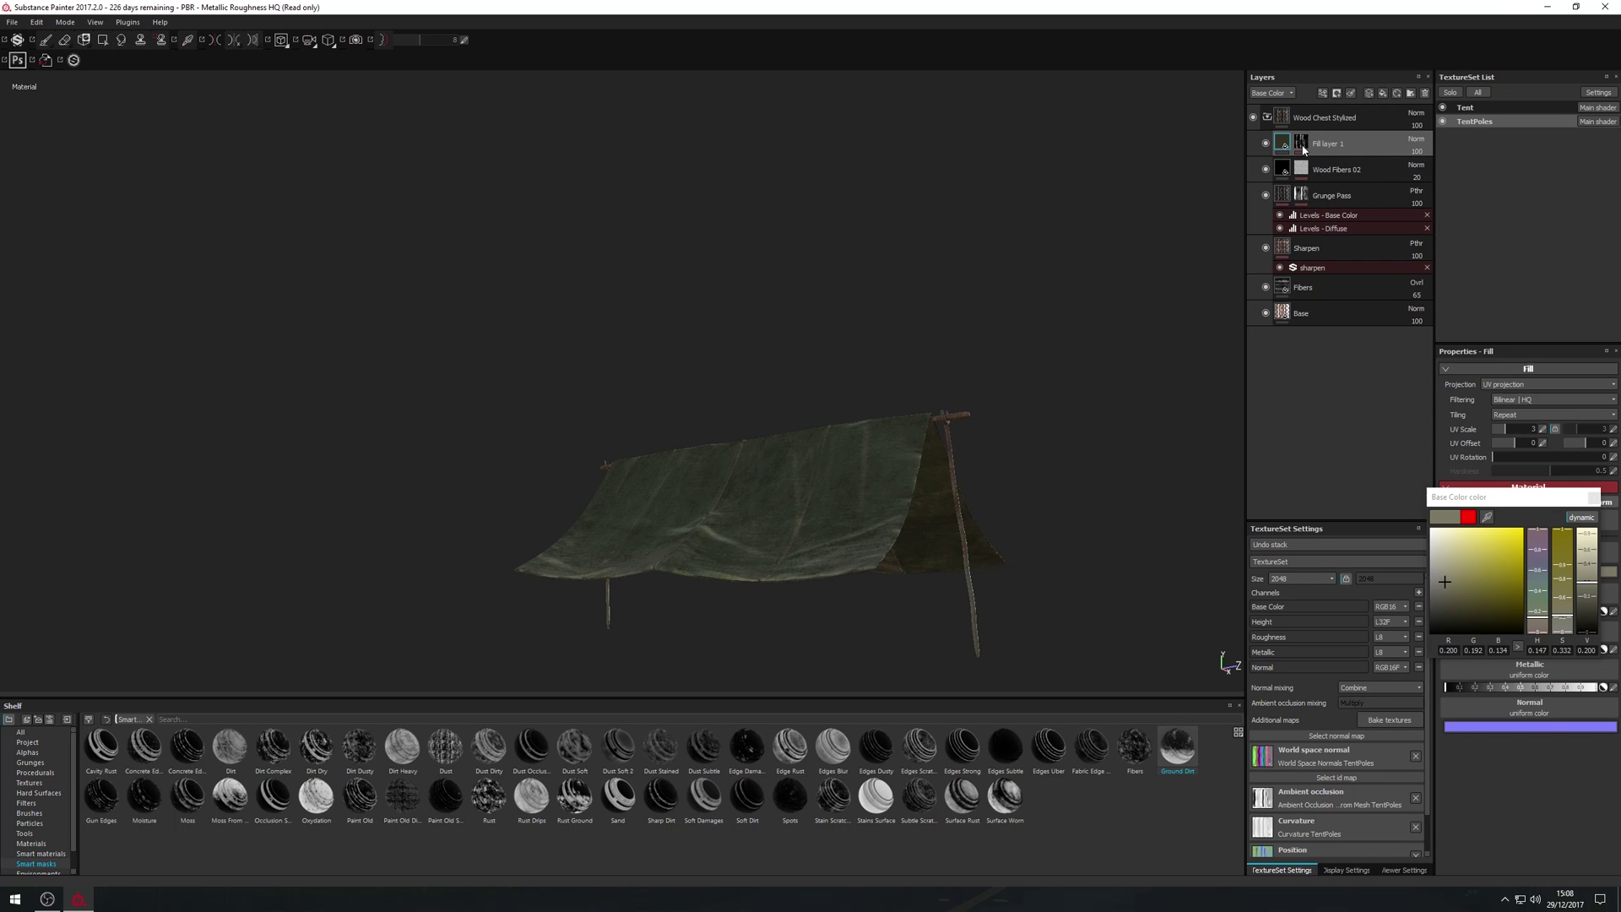
left_click(1338, 176)
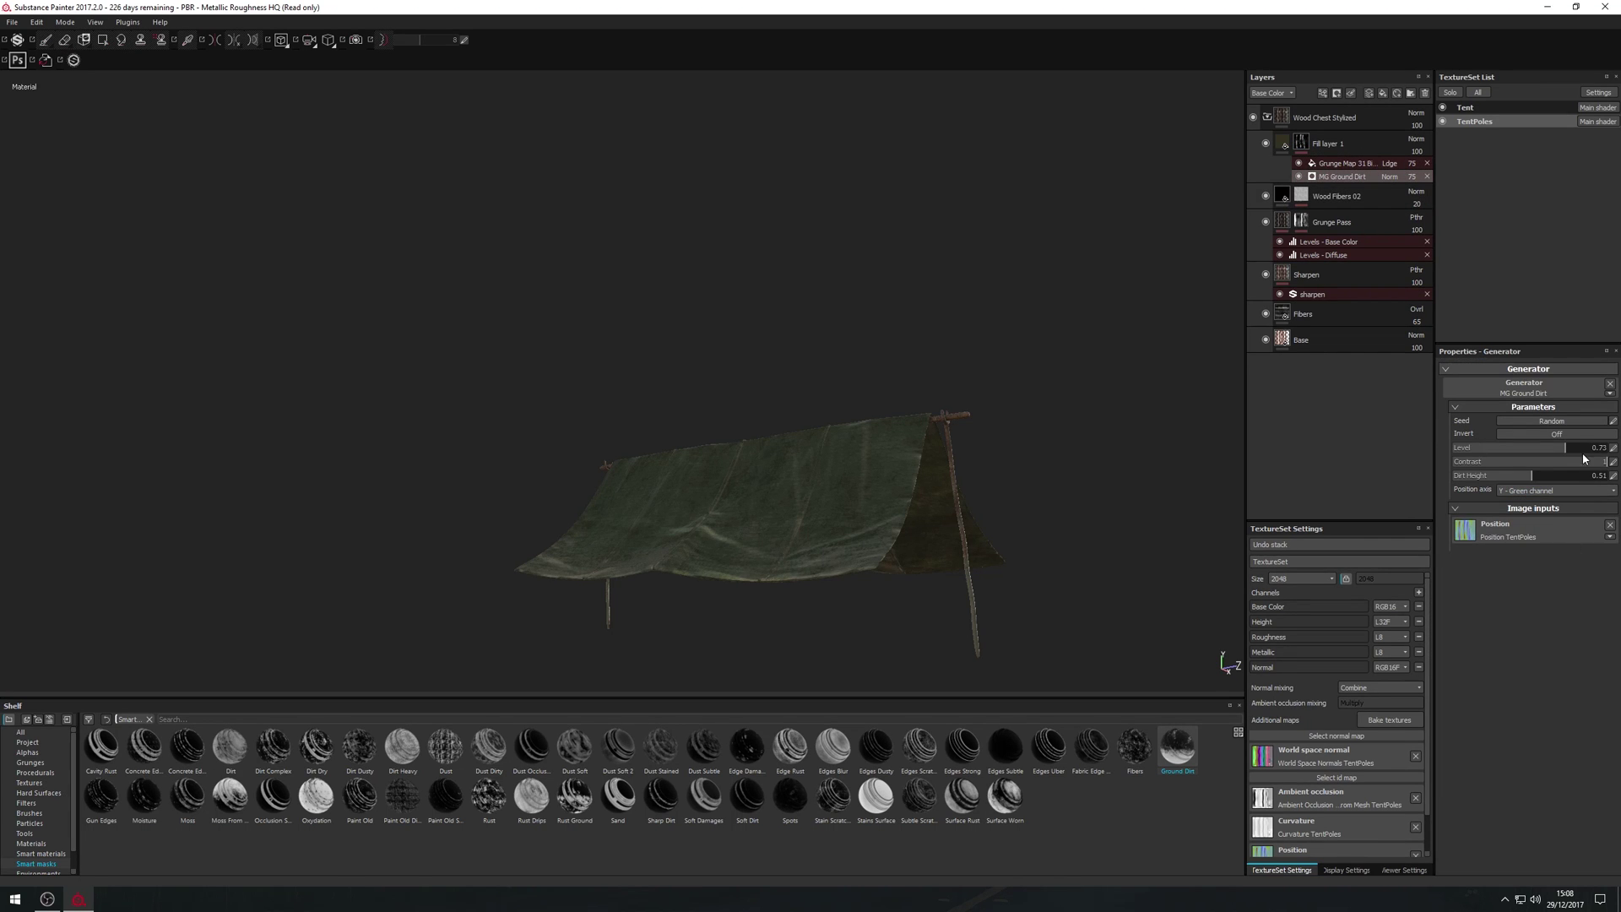
mouse_move(1568, 453)
left_mouse_down()
mouse_move(1533, 479)
mouse_move(1552, 450)
mouse_move(1538, 450)
mouse_move(1568, 456)
left_mouse_up()
mouse_move(952, 532)
left_mouse_down("alt")
mouse_move(970, 568)
mouse_move(1010, 572)
mouse_move(944, 549)
left_mouse_up("alt")
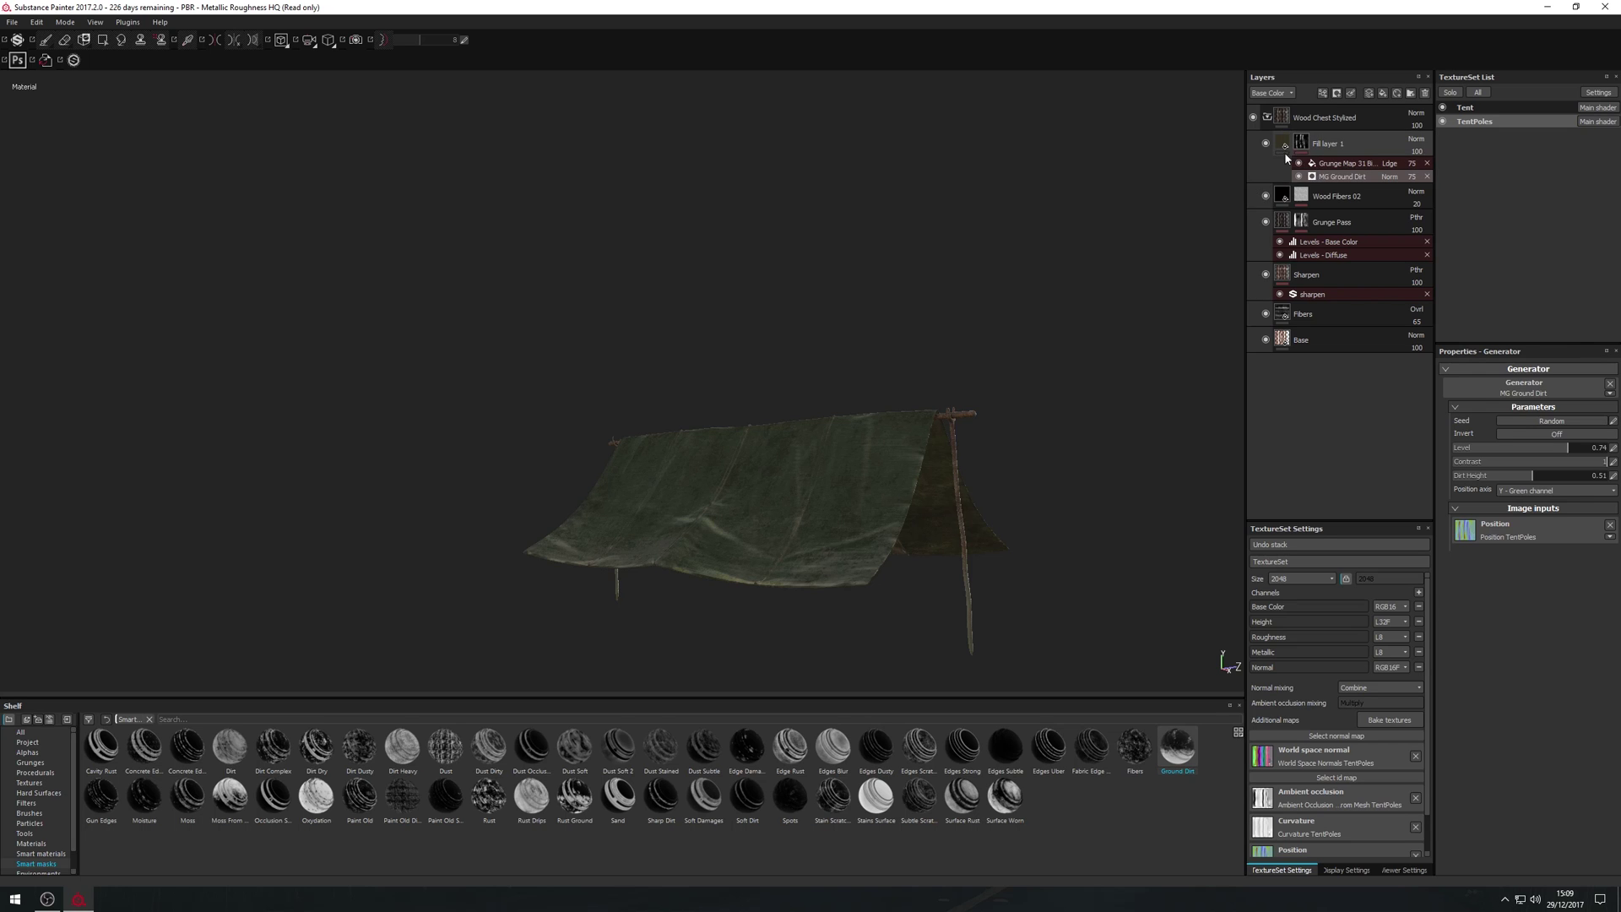
- Set the base color of Fill layer 1 to a muddy brown with RGB 0.234, 0.189, 0.101 and check the poles
left_click(1286, 154)
left_click(1540, 572)
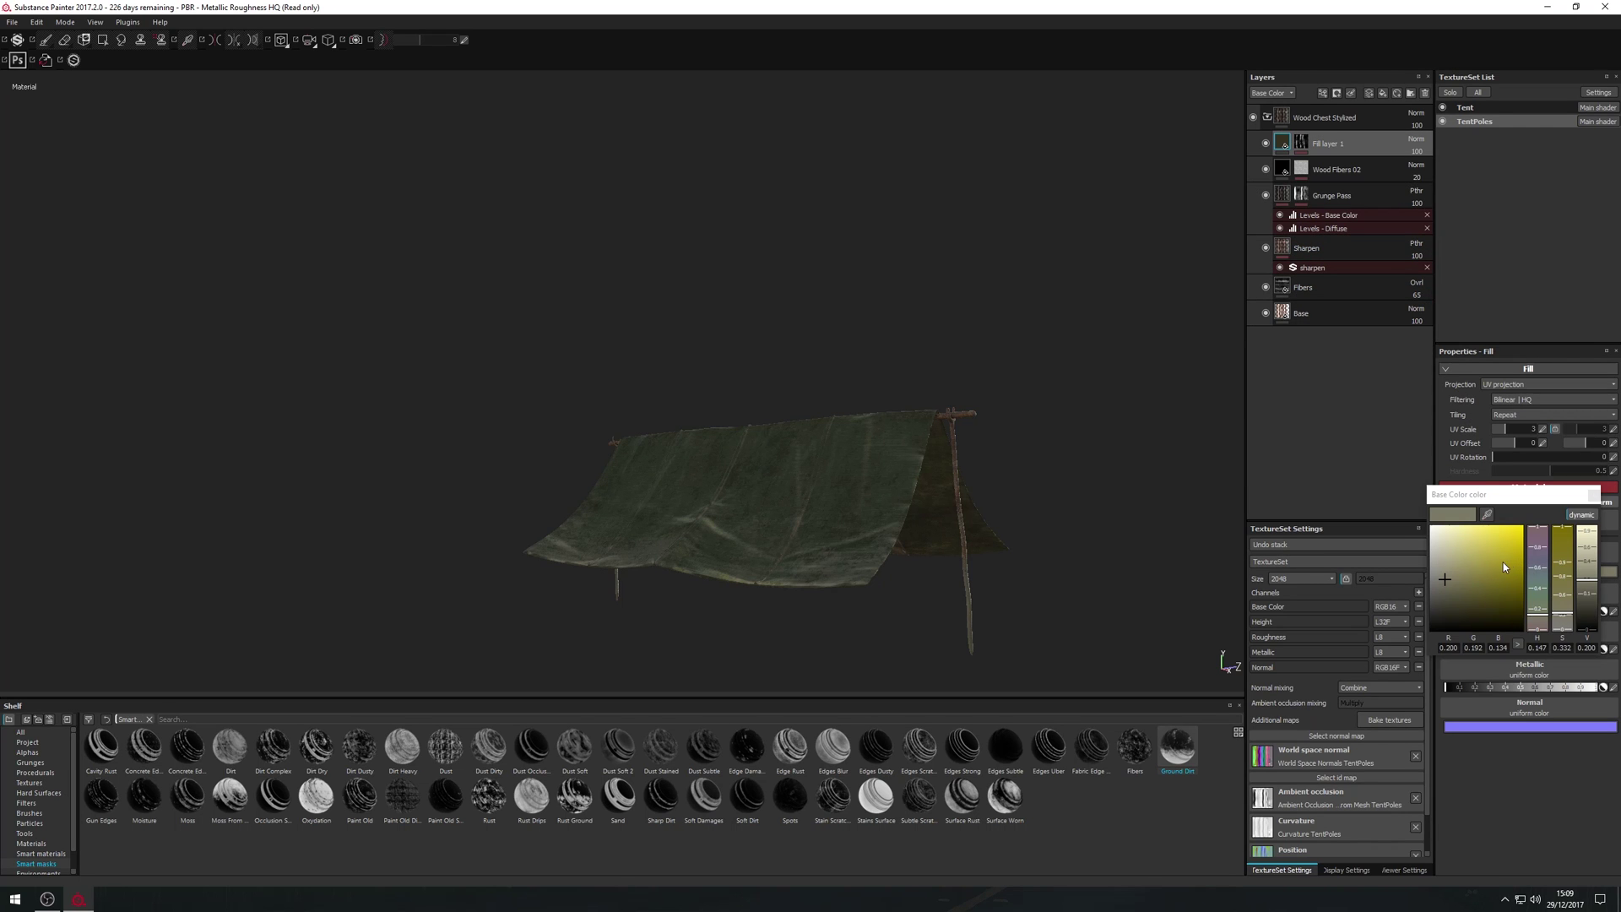
left_click_drag(1451, 591, 1453, 582)
mouse_move(1563, 582)
left_mouse_down()
mouse_move(1568, 567)
mouse_move(1460, 588)
left_mouse_up()
left_click(1538, 619)
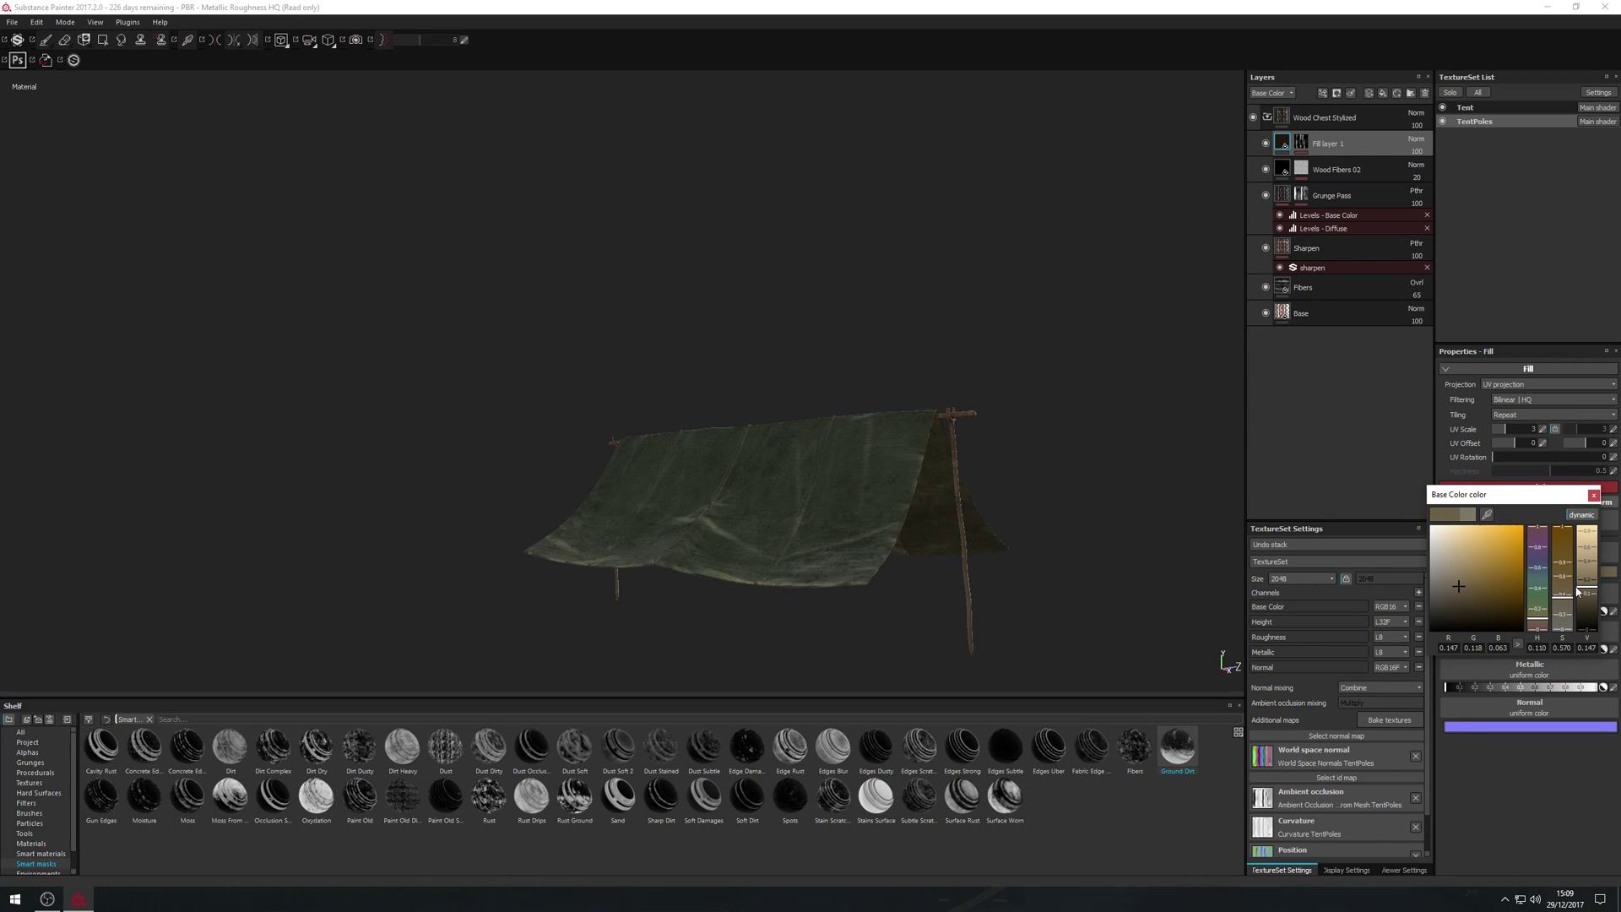
mouse_move(1577, 592)
left_mouse_down()
mouse_move(1591, 569)
mouse_move(1593, 584)
left_mouse_up()
left_click_drag(985, 503, 940, 510, "alt")
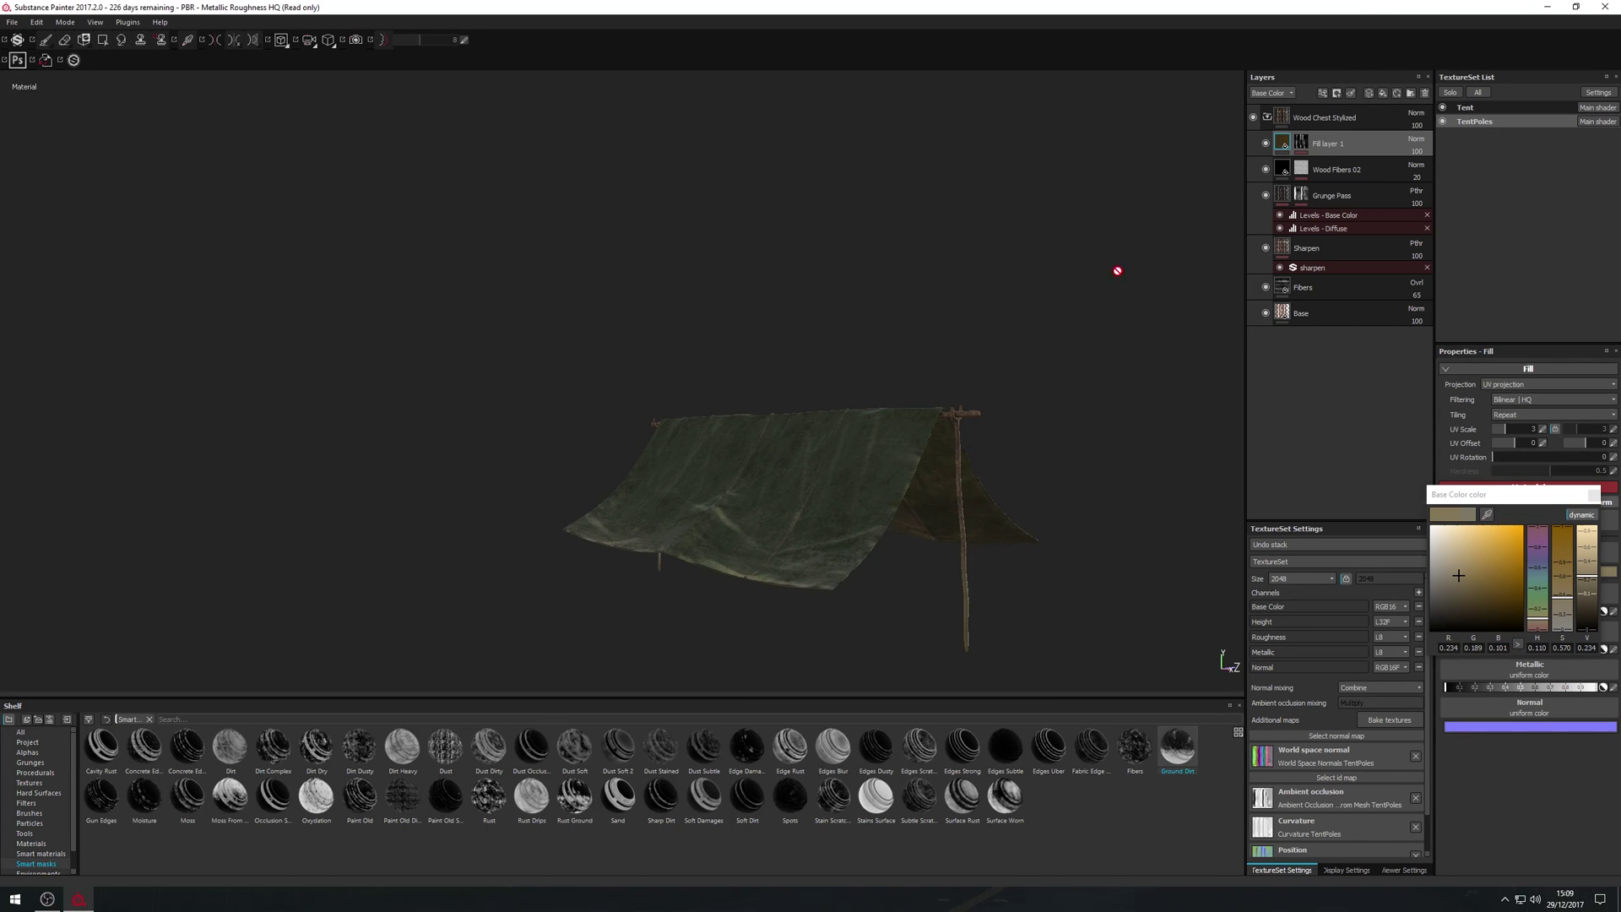
left_click(1594, 494)
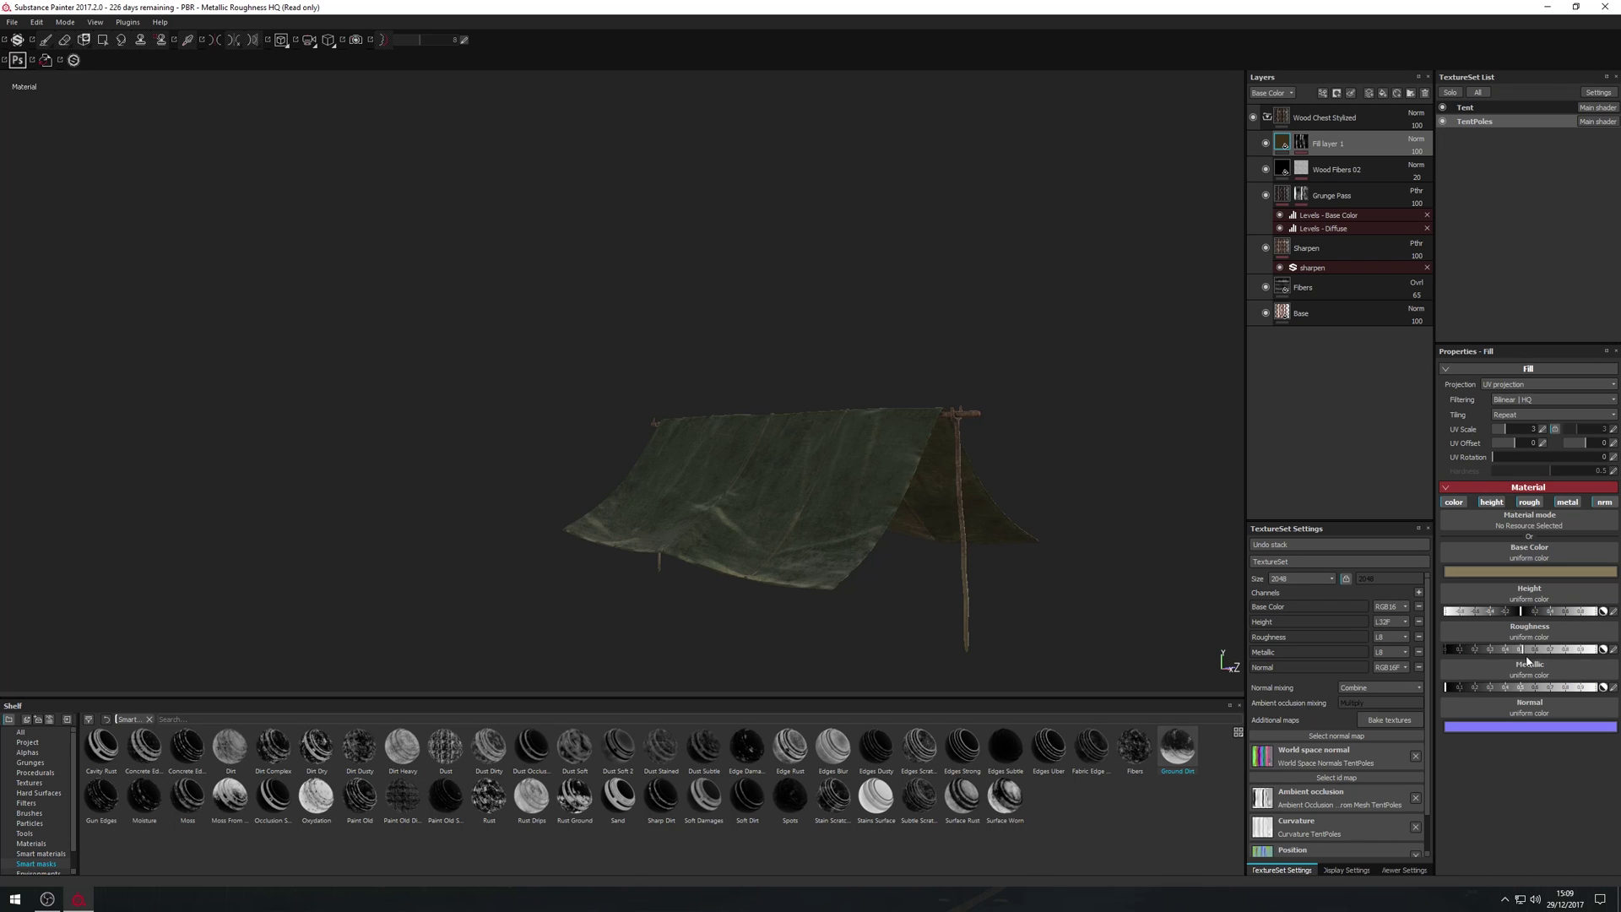
left_click_drag(1198, 452, 1191, 549, "alt")
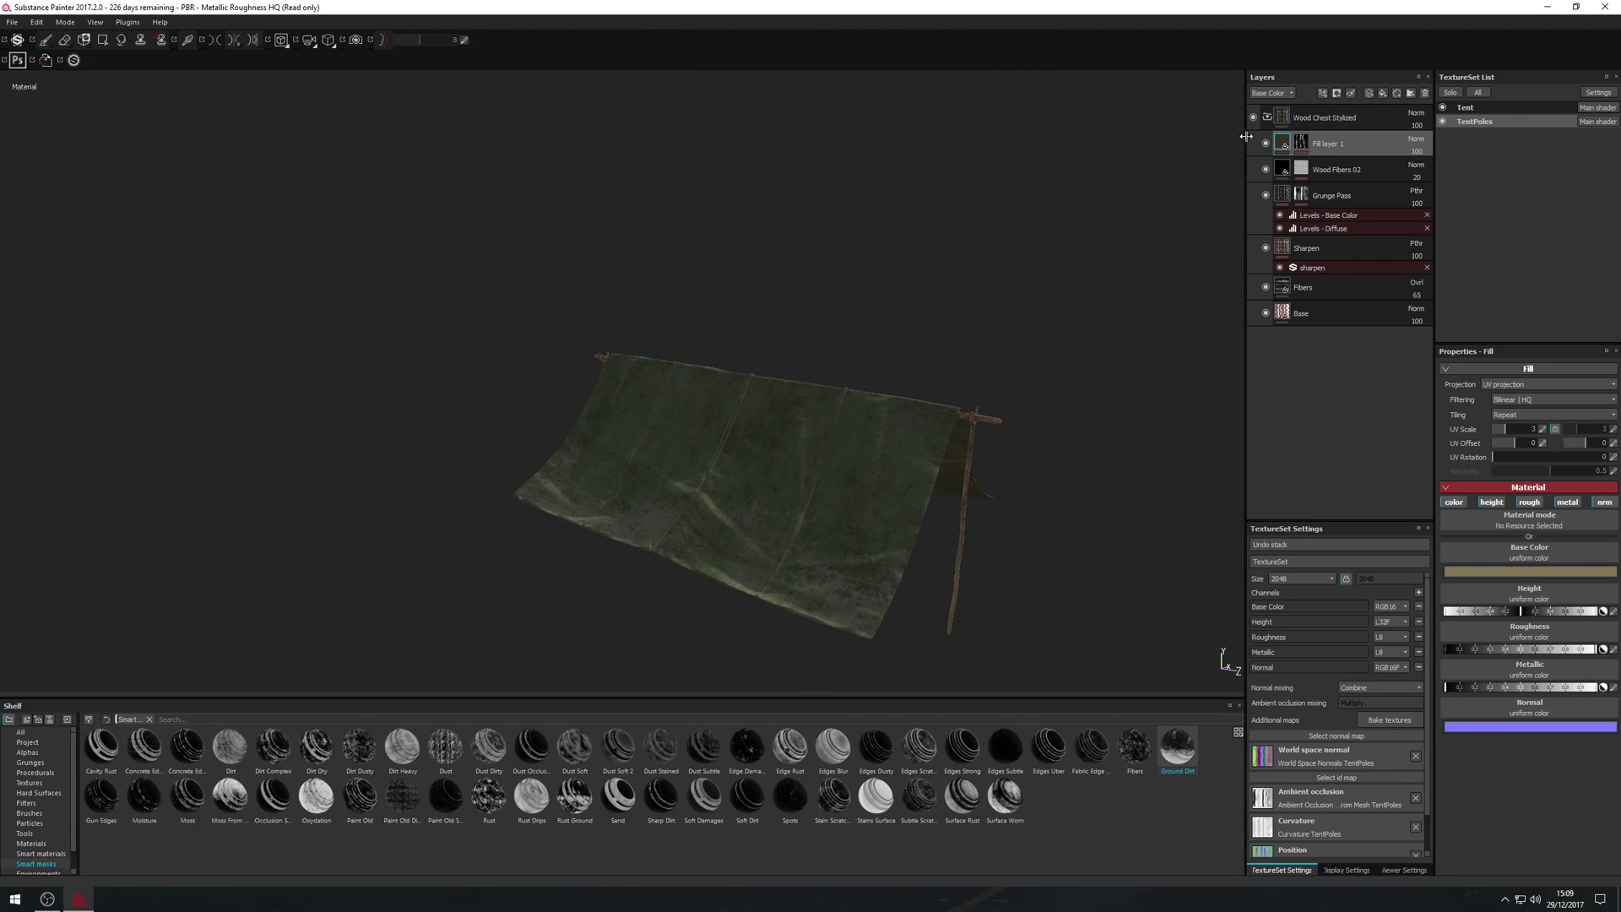
- In the Tent texture set, add a paint layer above the Fabric WOODLAND Dirty group and name it Roughness
left_click(1484, 108)
left_click_drag(878, 423, 963, 473, "alt")
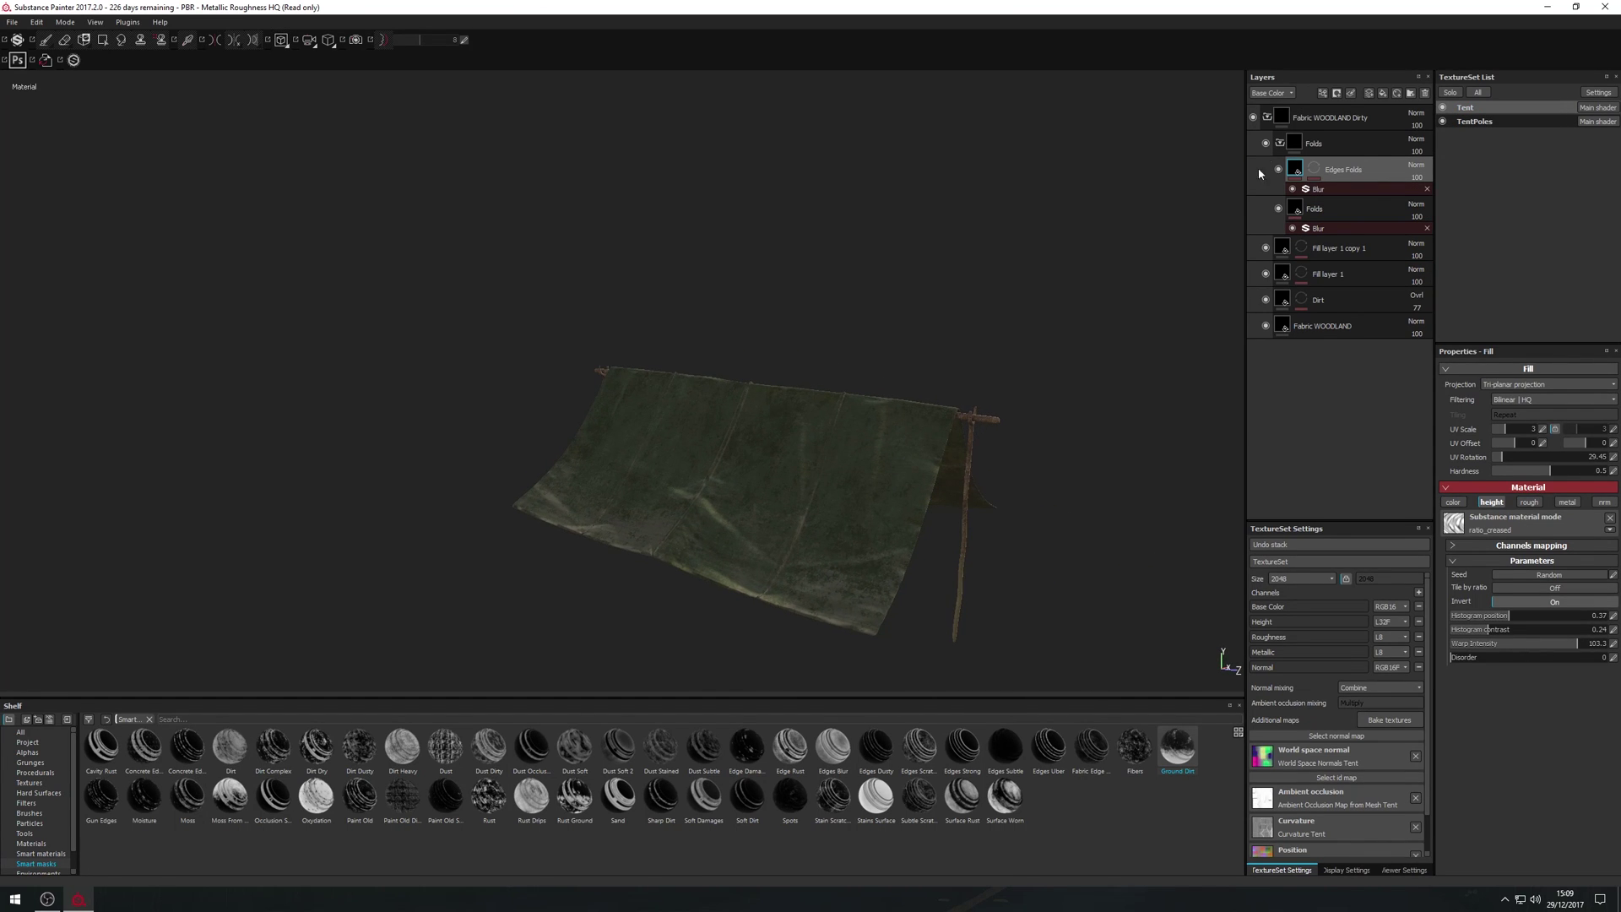
left_click(1278, 141)
left_click(1268, 118)
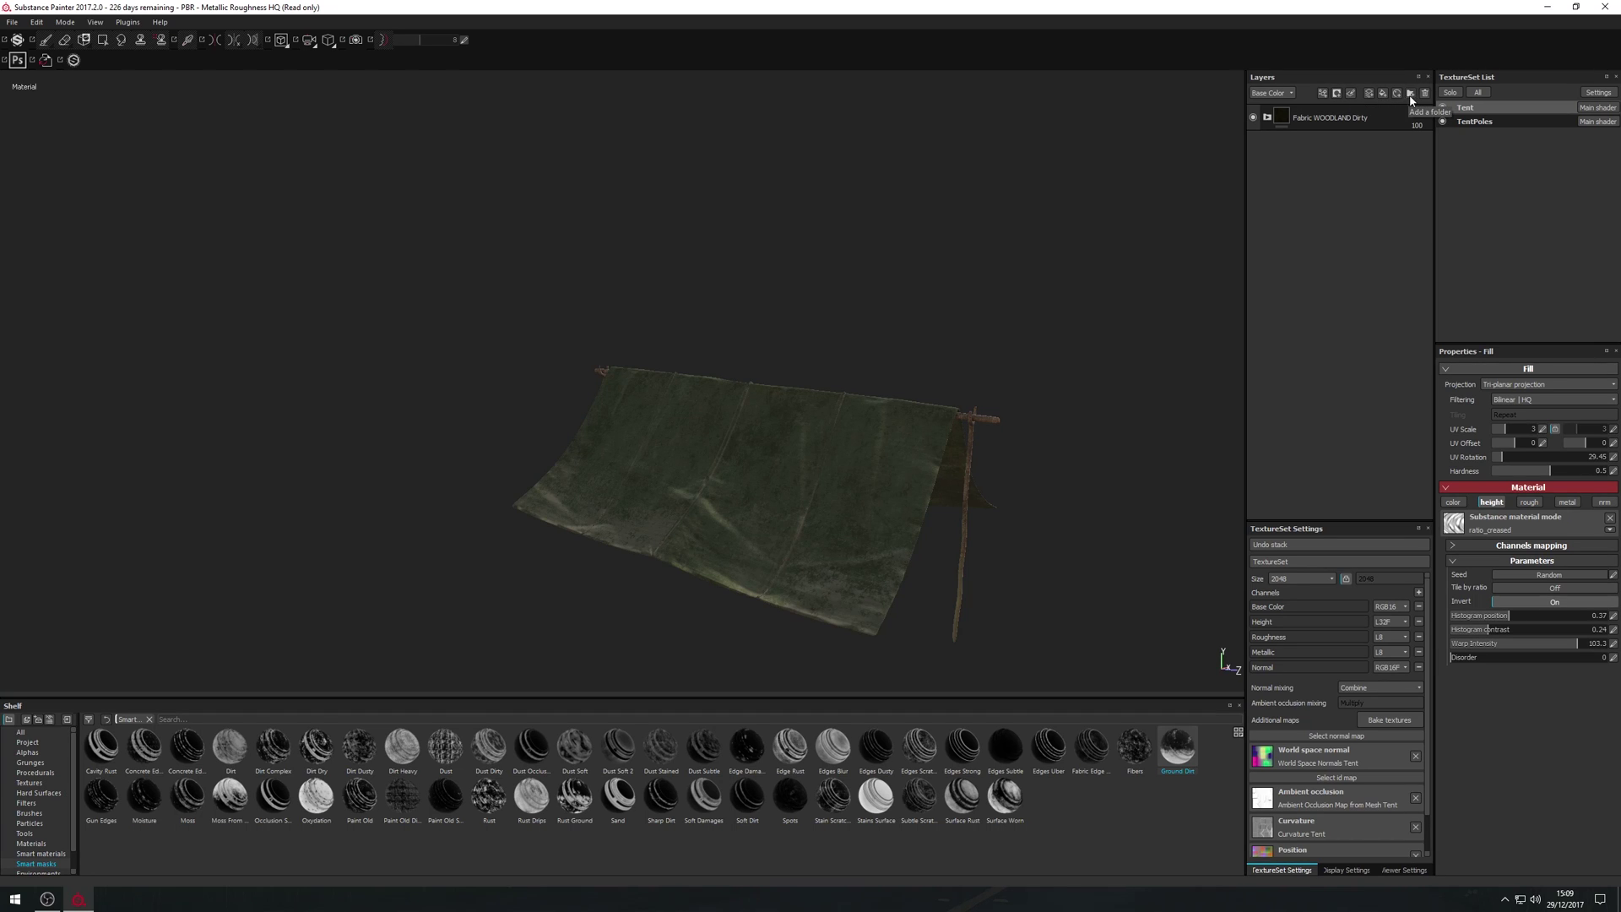
left_click(1378, 95)
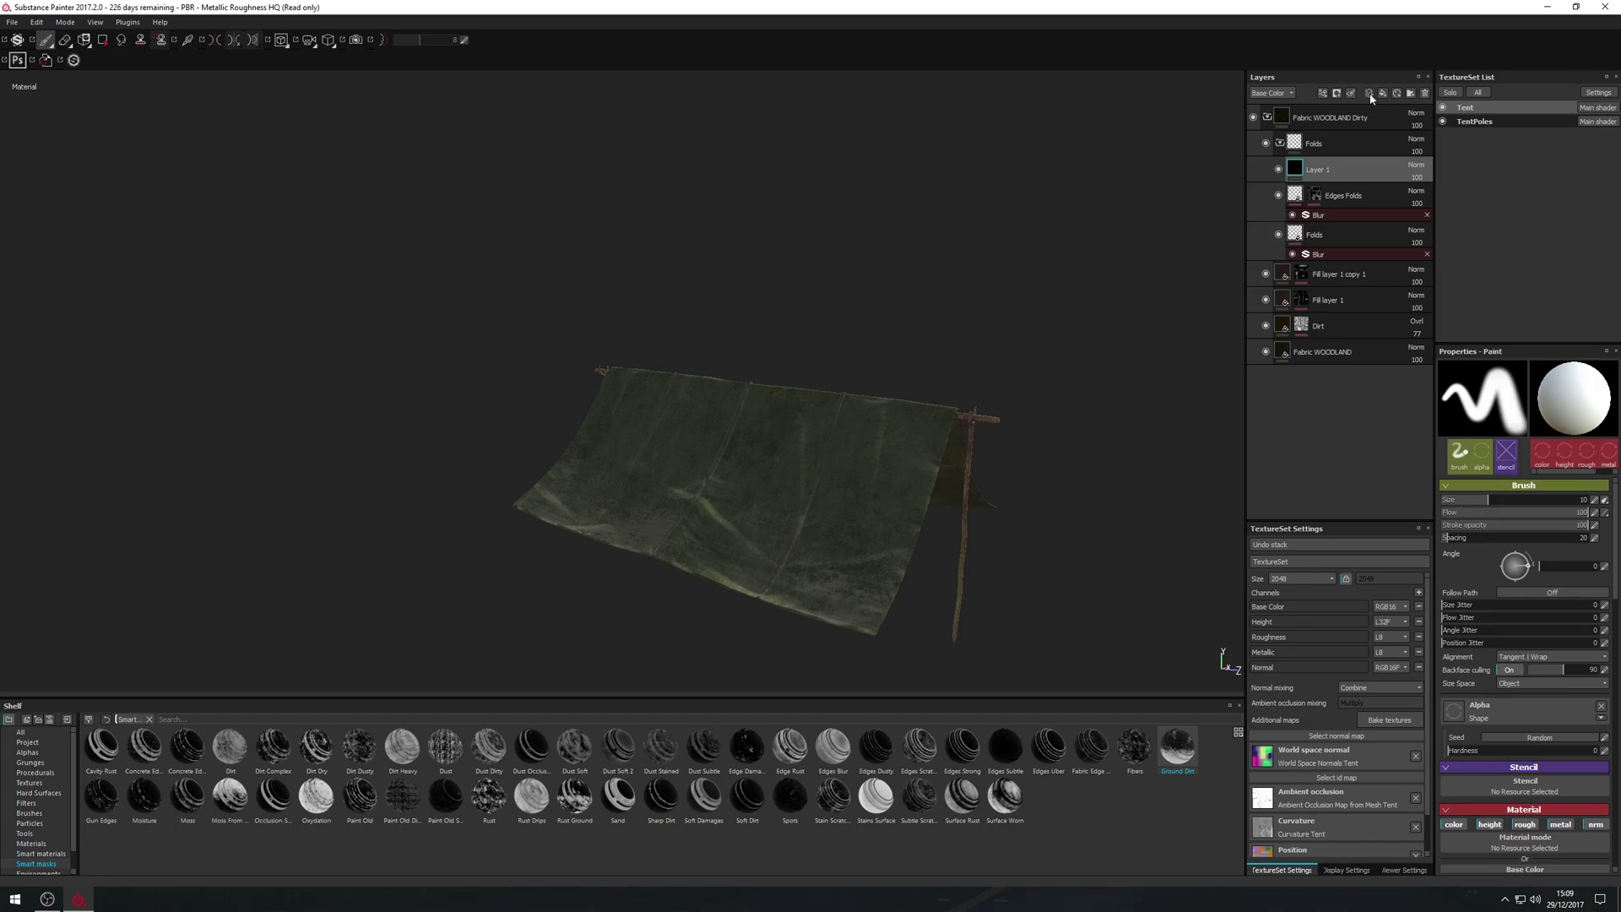
left_click_drag(1296, 175, 1283, 118)
double_click(1305, 118)
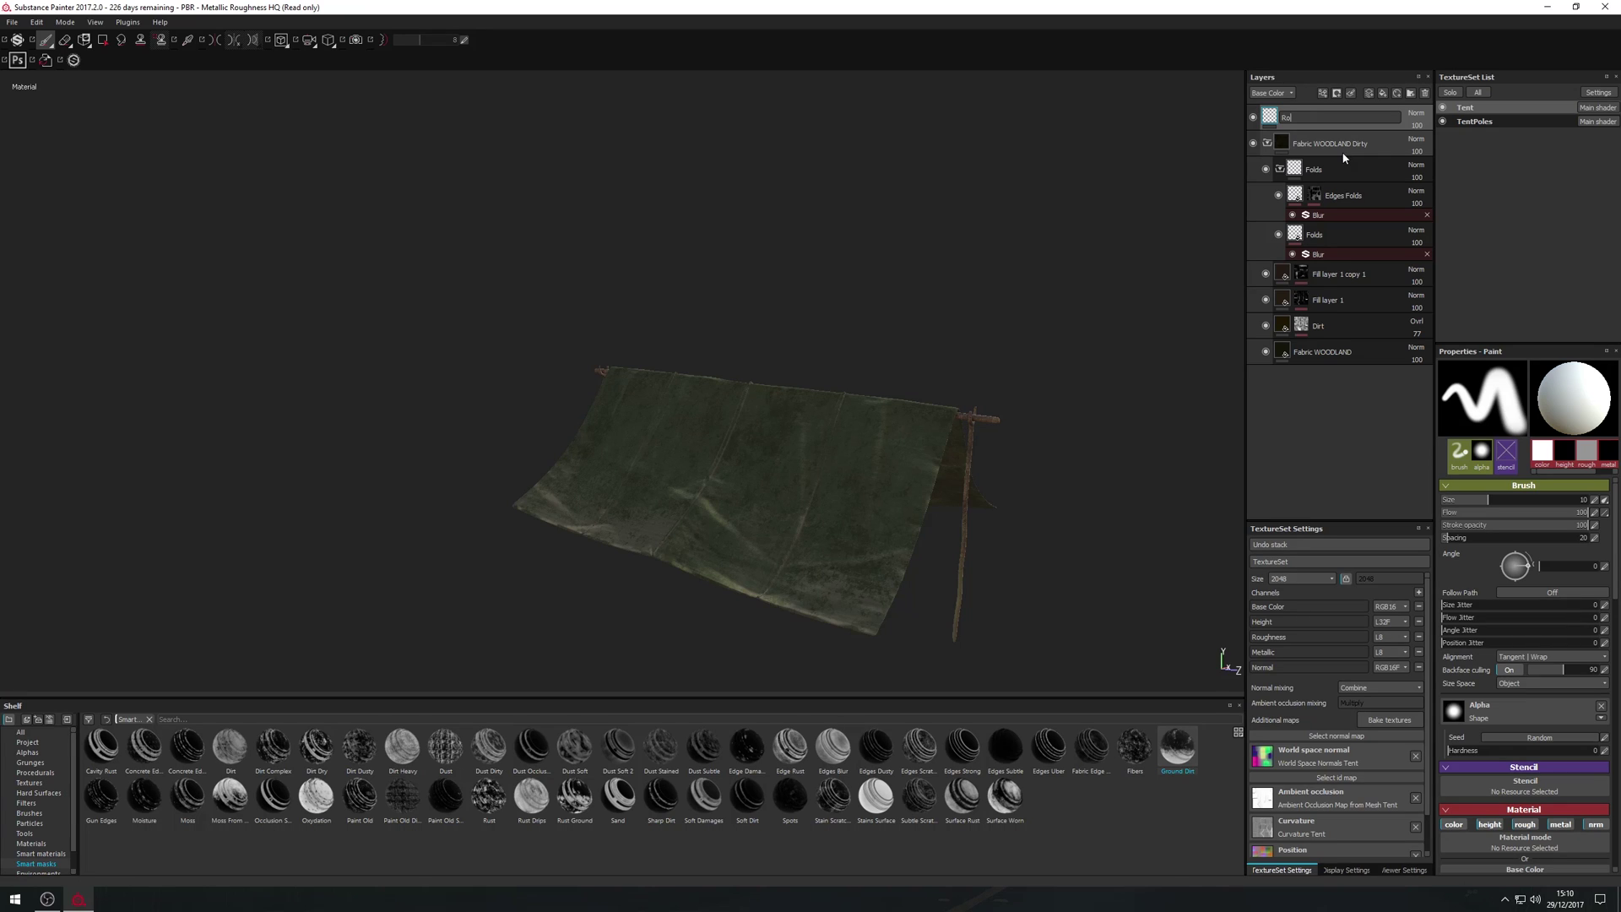
type("Roughness")
key("Return")
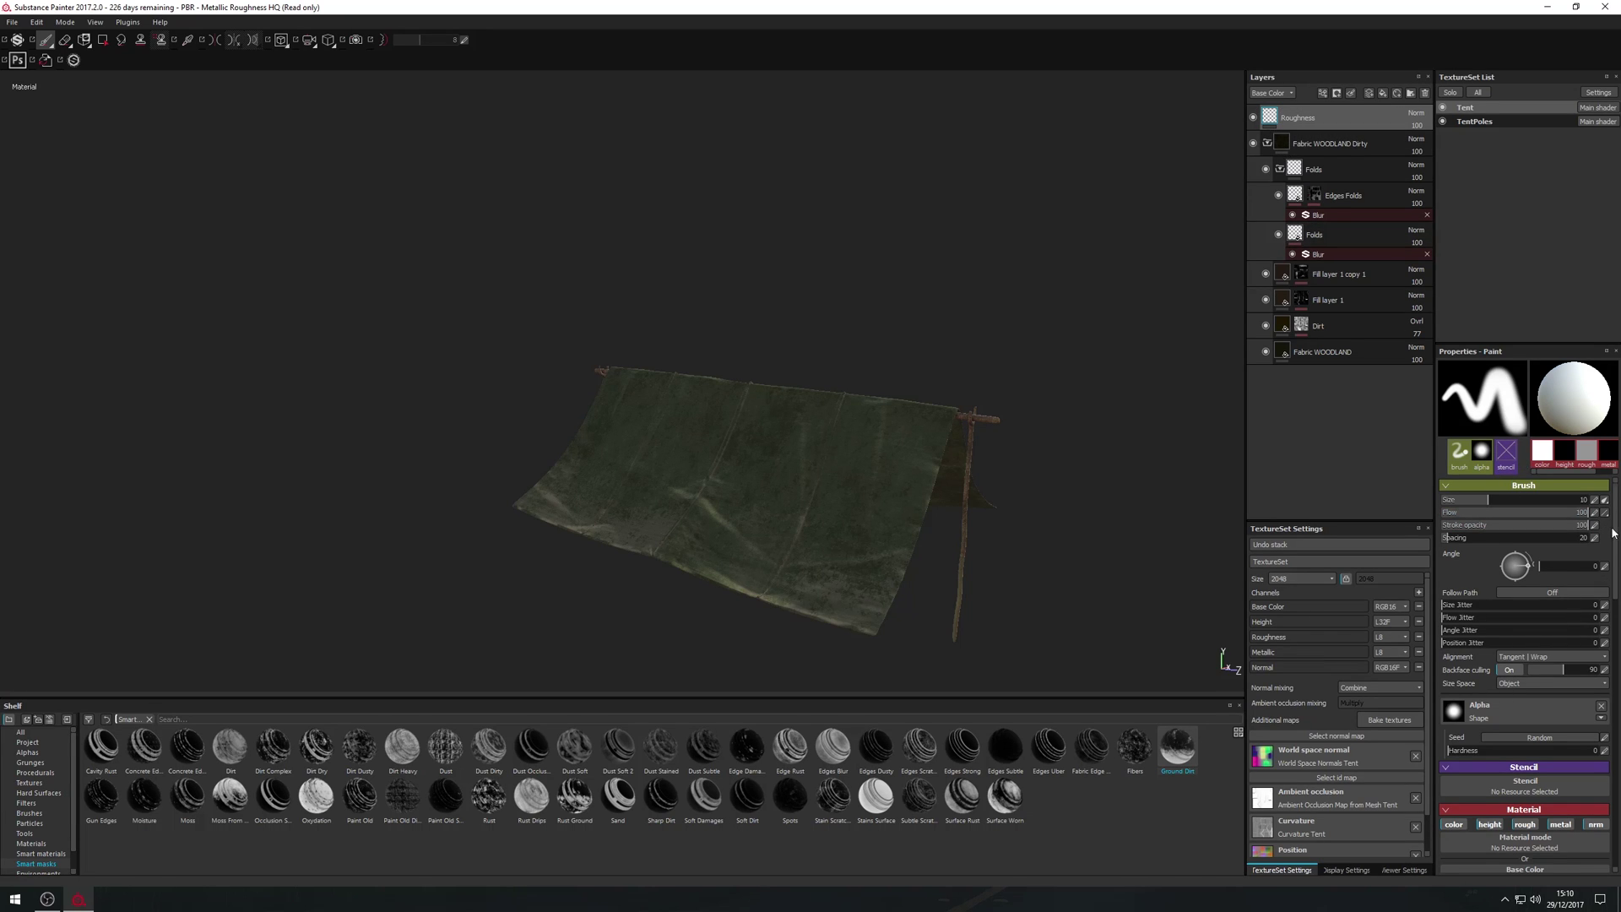
- Limit the brush material to the roughness channel and raise its roughness value to the maximum
left_click_drag(1617, 537, 1616, 599)
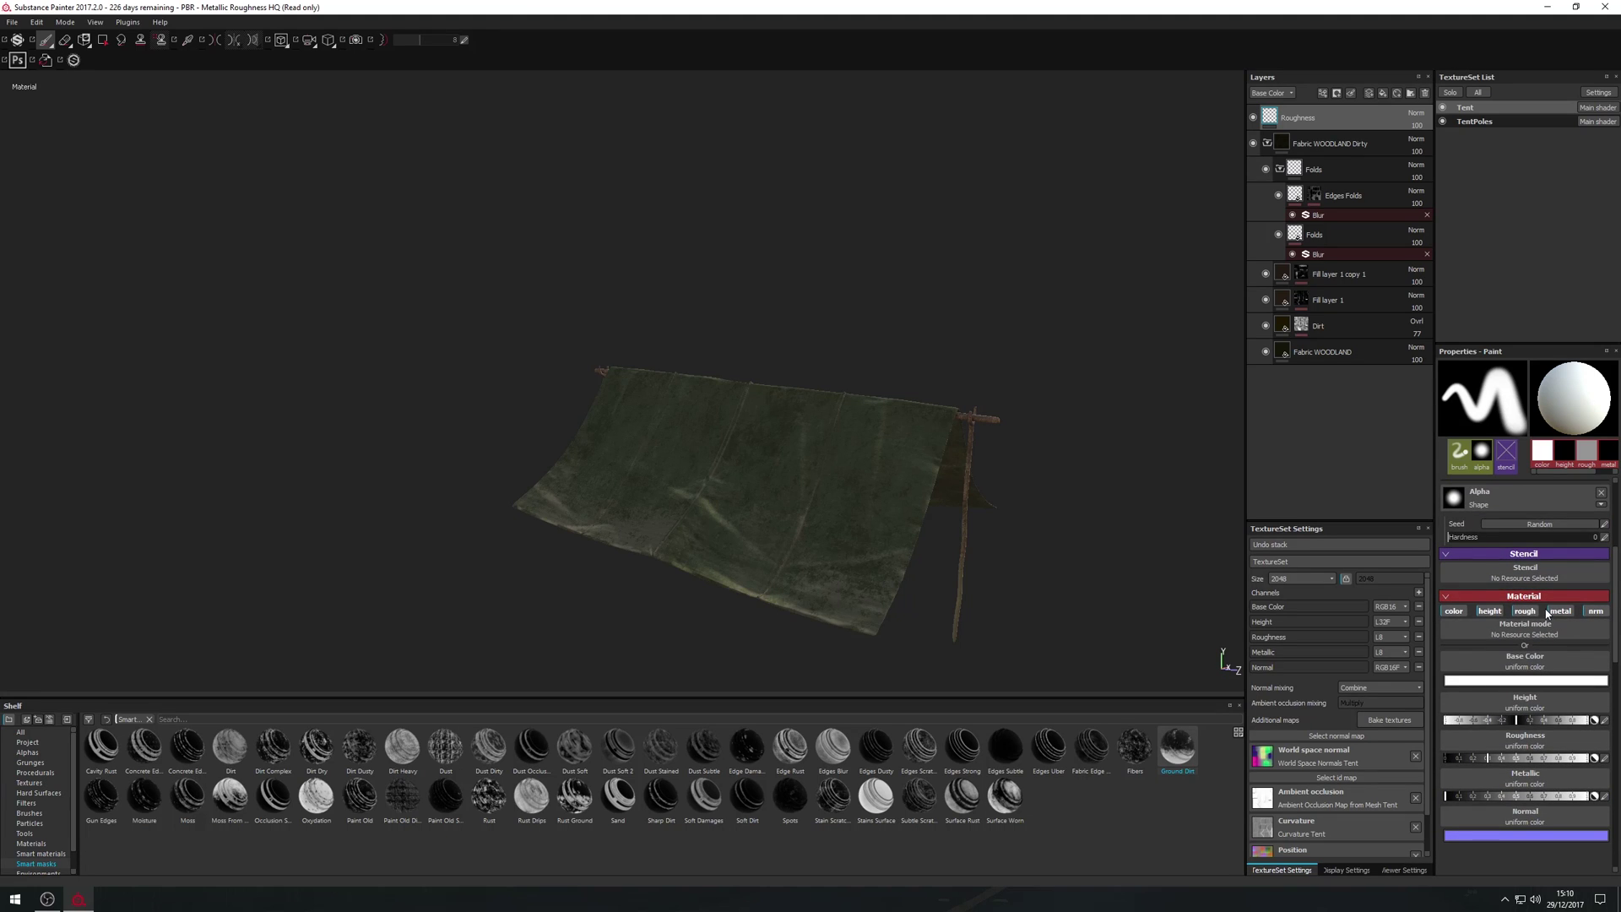
left_click(1489, 611)
left_click(1455, 611)
left_click(1561, 610)
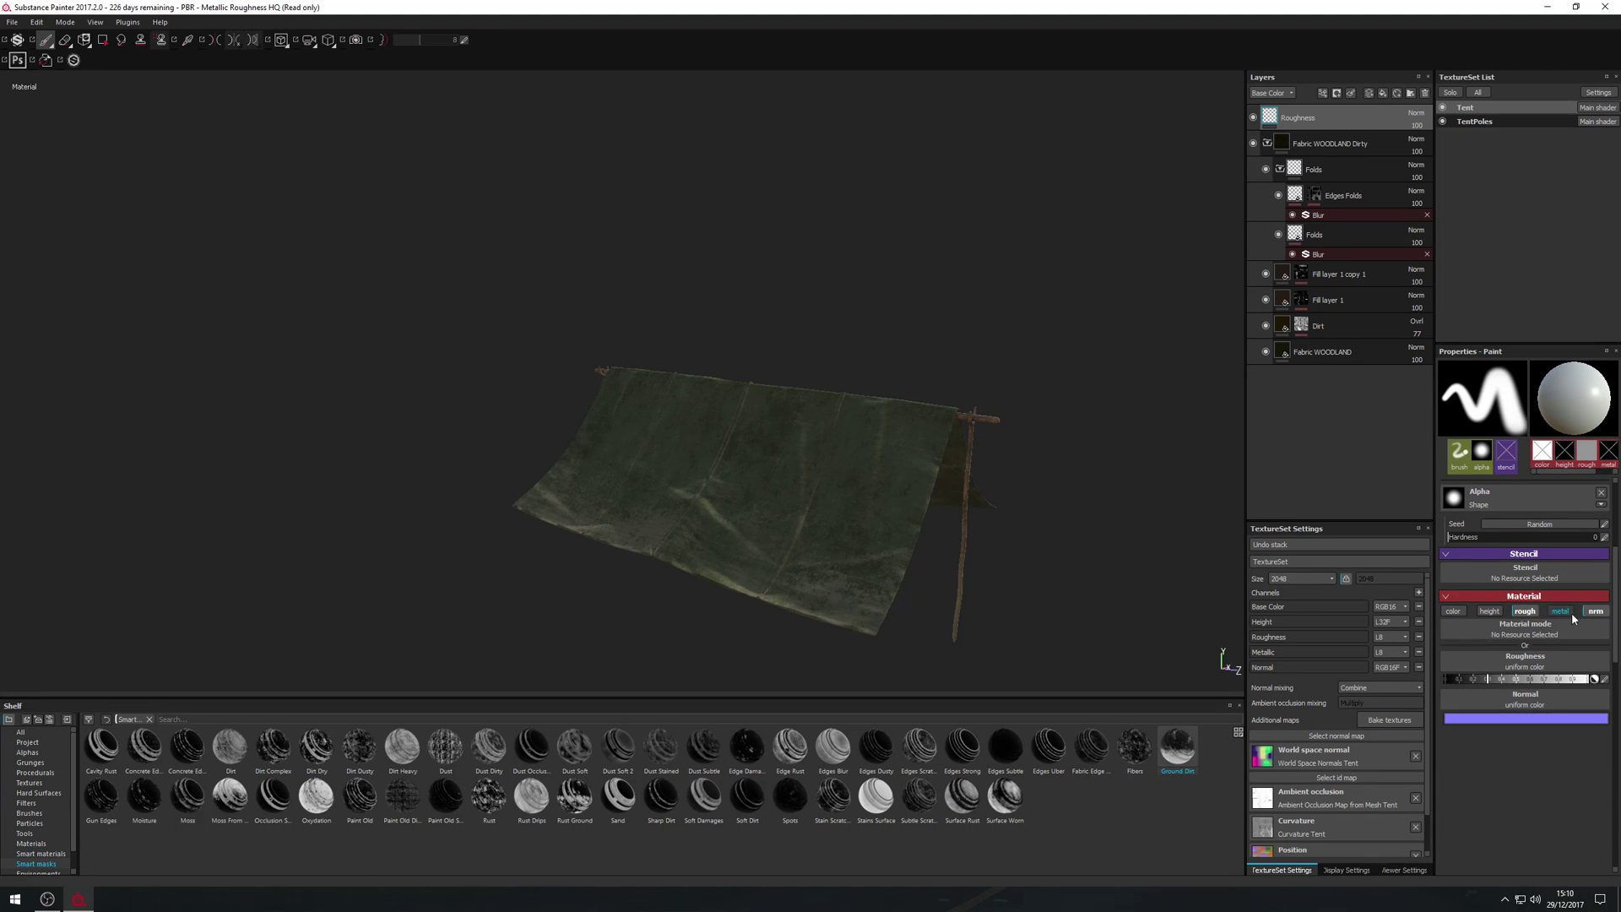
left_click(1595, 611)
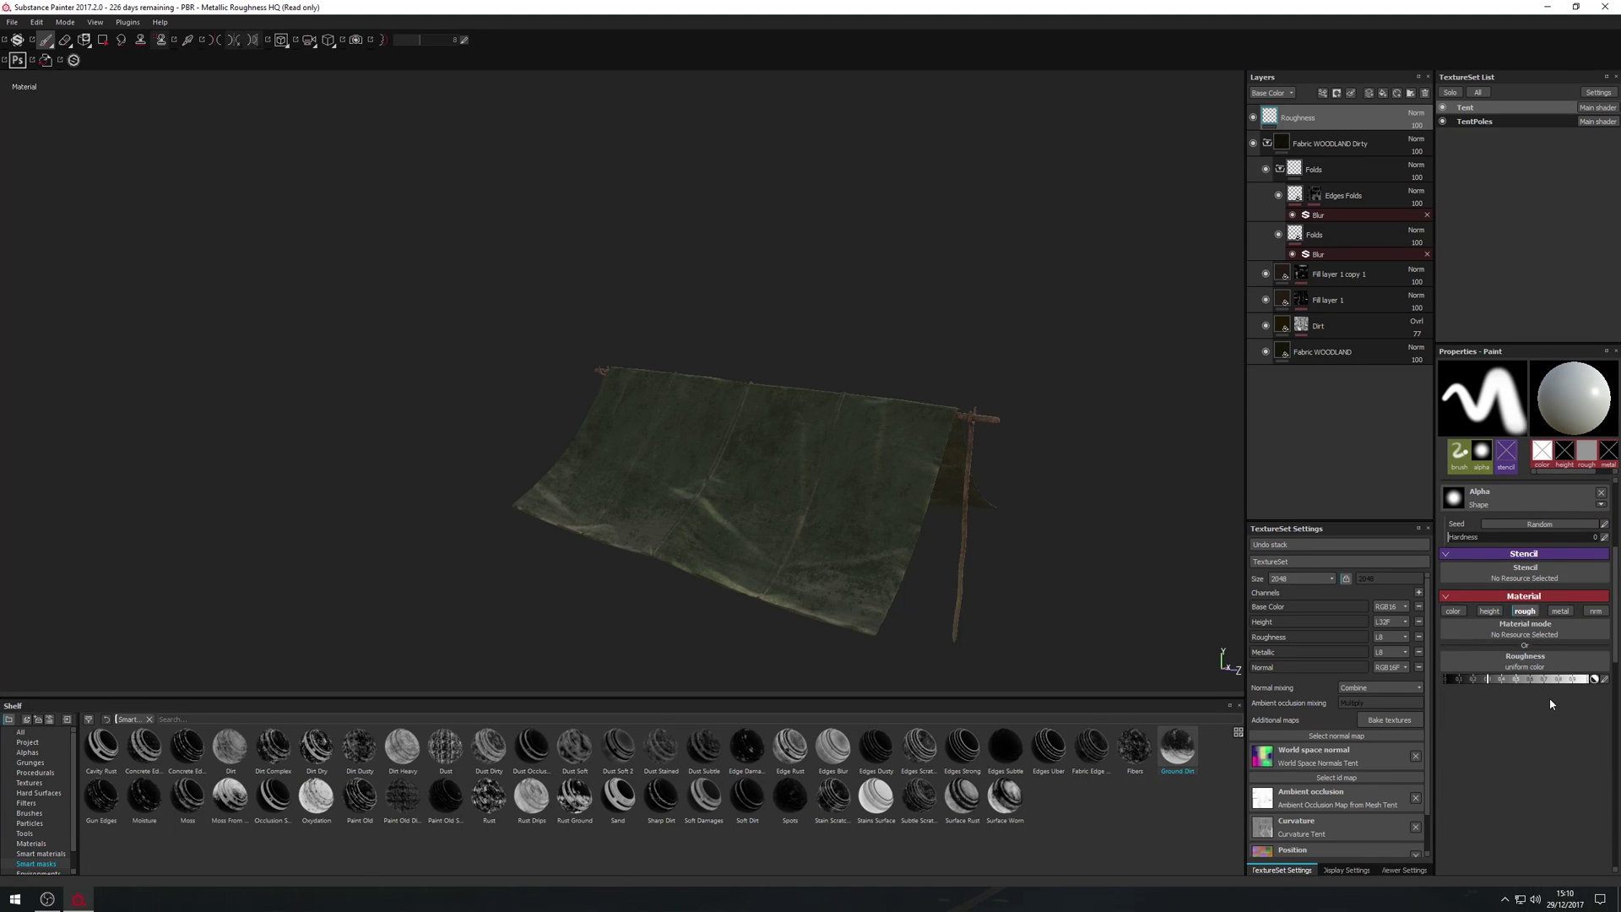
left_click_drag(1542, 680, 1591, 684)
- Paint on the Roughness layer along the tent's ridge with the Rain particle brush
left_click(28, 823)
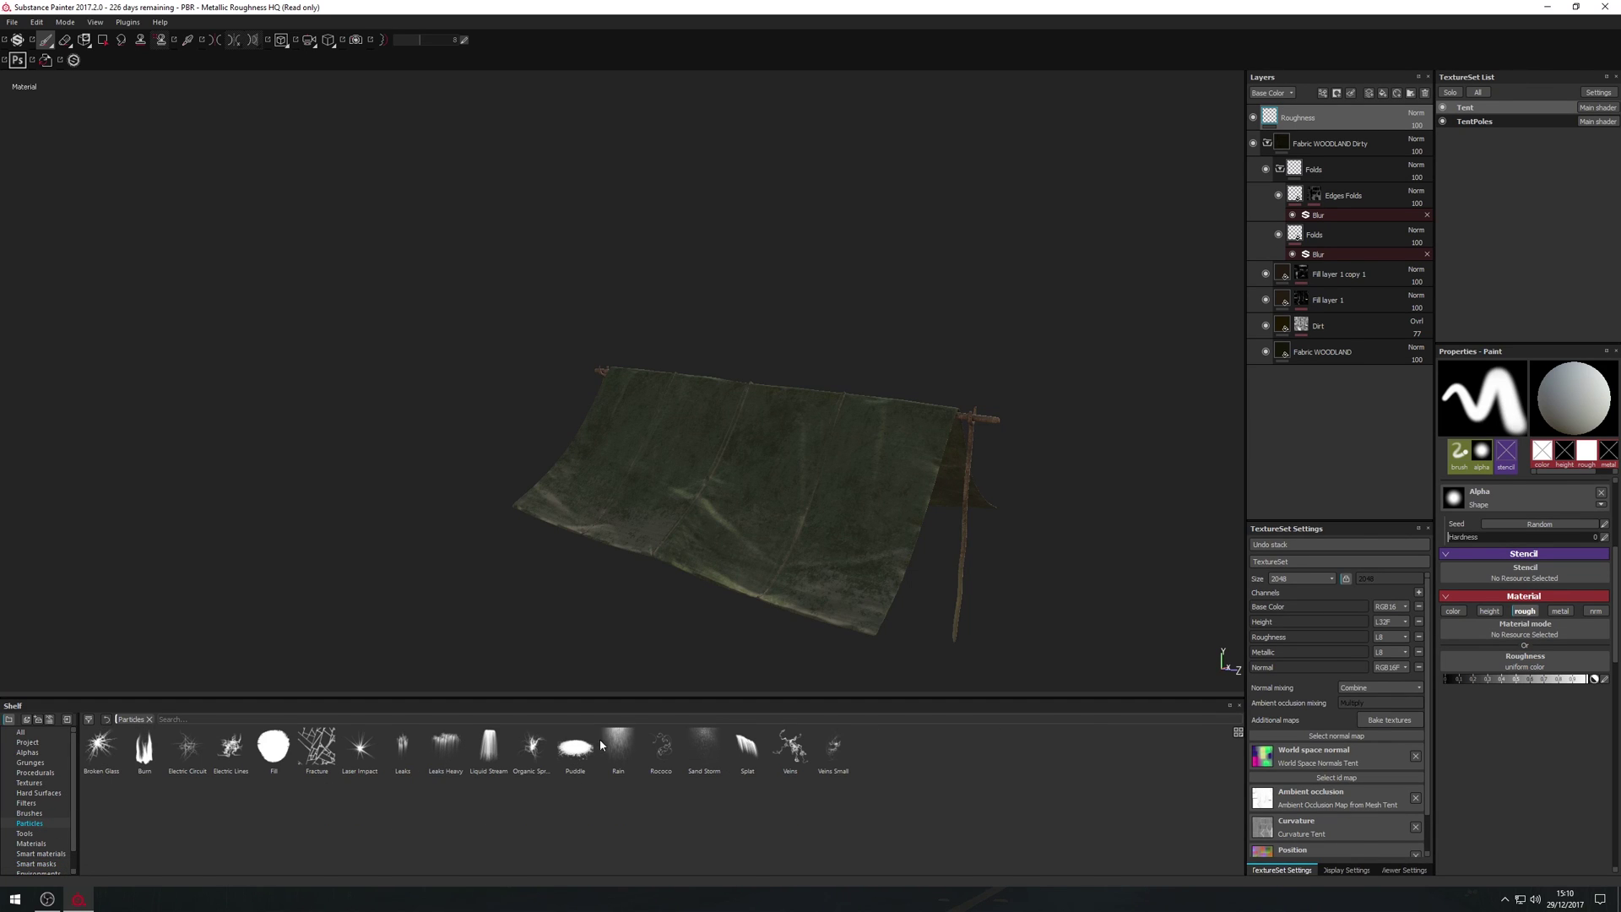
left_click(621, 748)
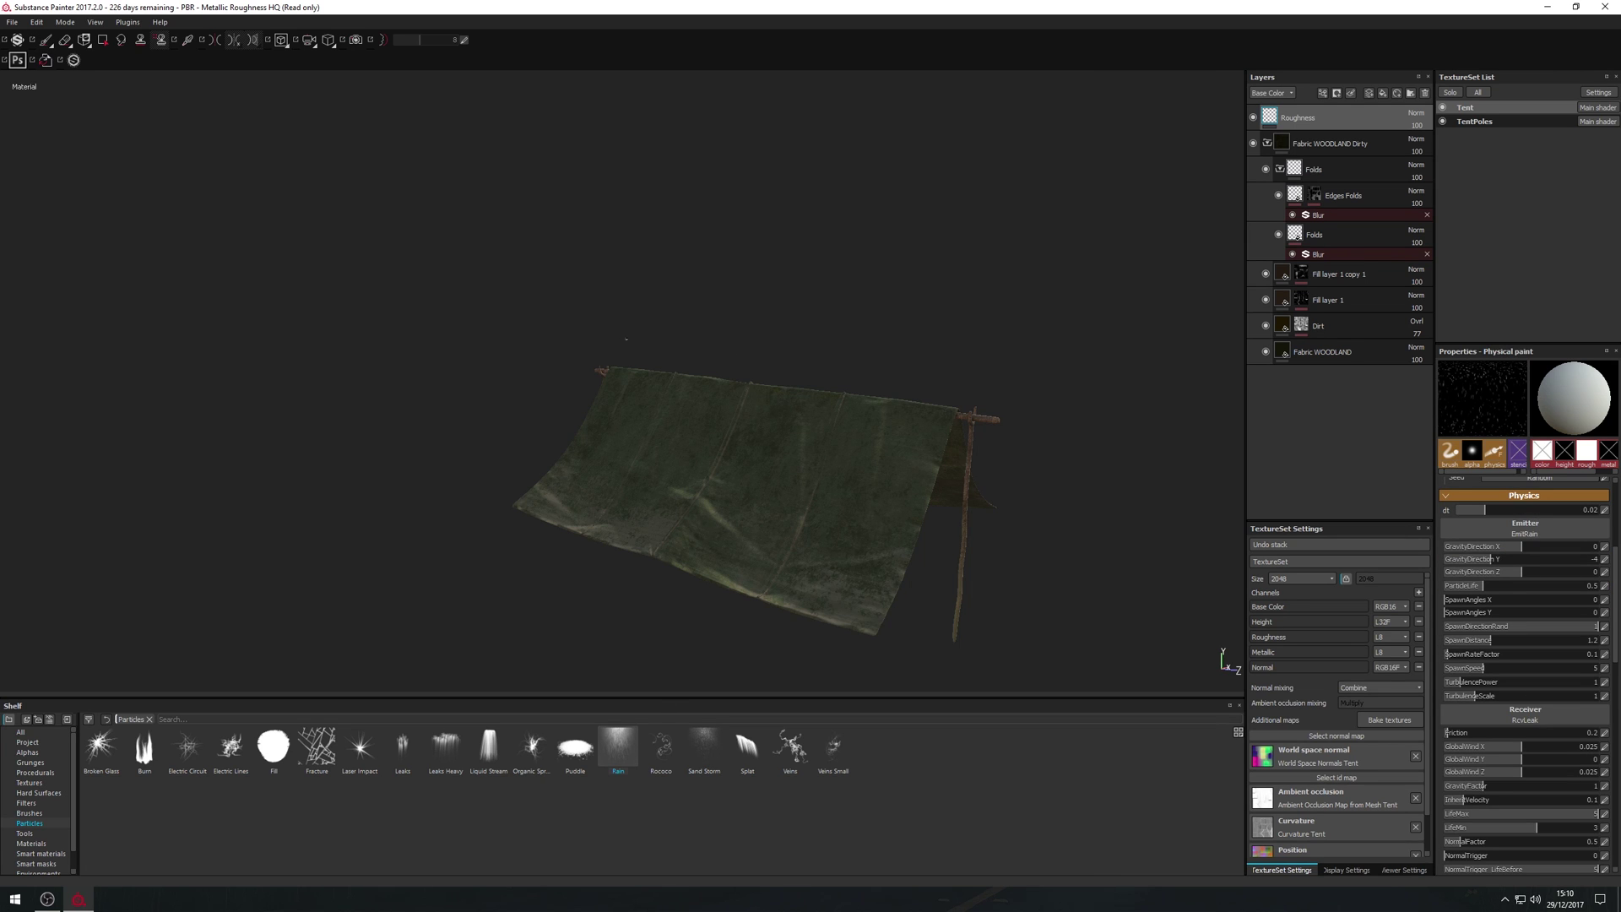
left_click_drag(722, 358, 730, 360)
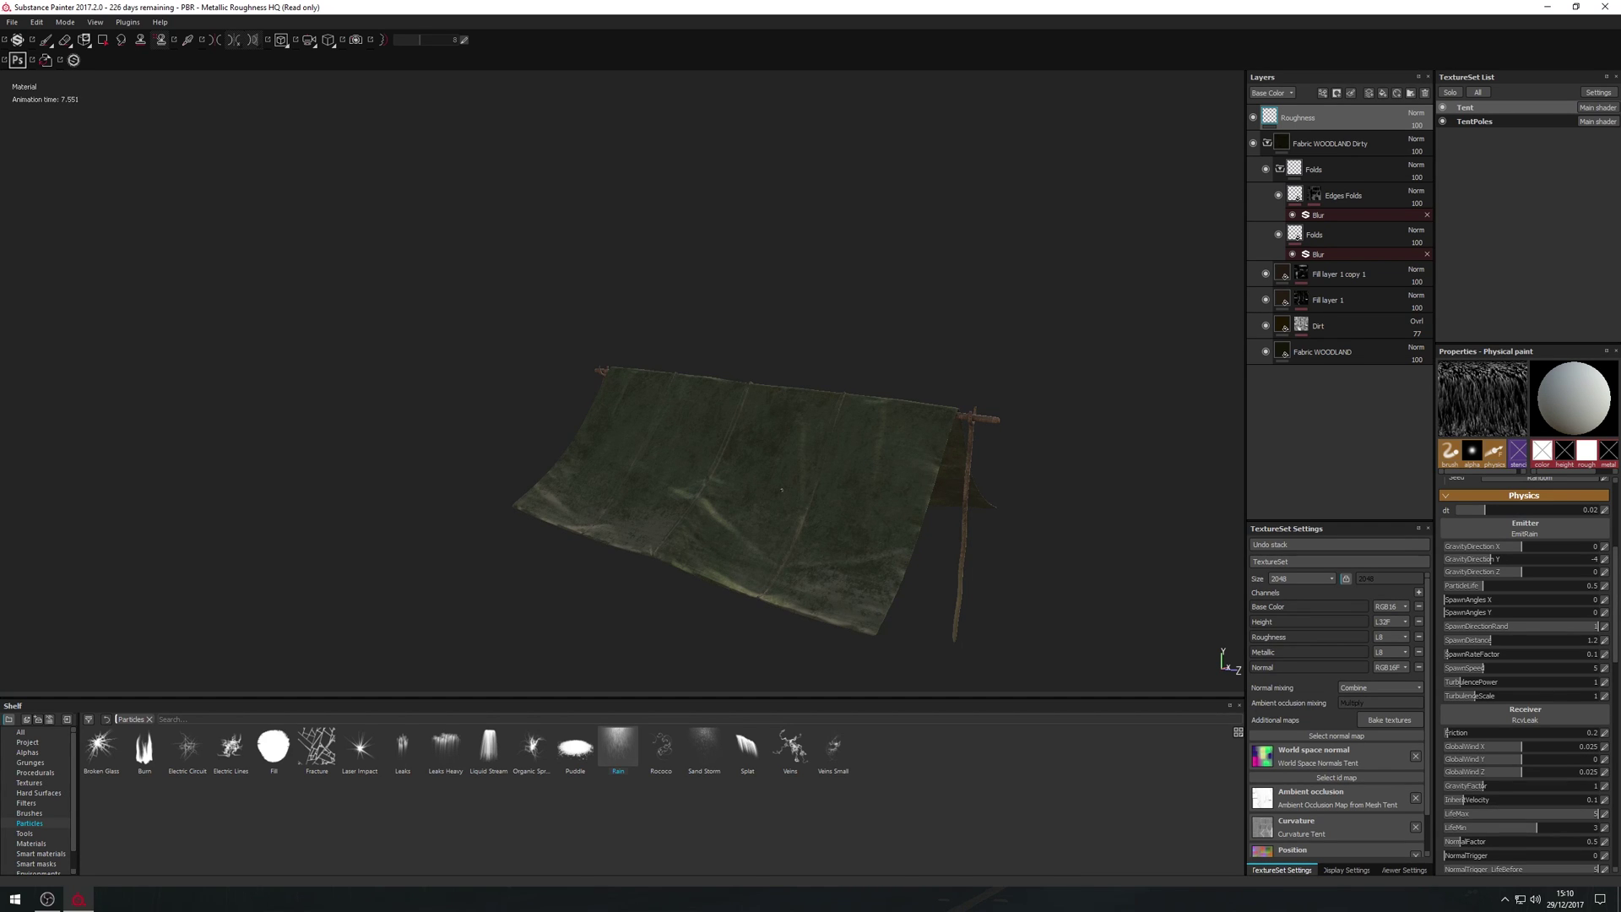
- Change the viewer's environment map from panorama to studio_02 so the tent is lit by a studio environment
left_click_drag(781, 490, 631, 436, "alt")
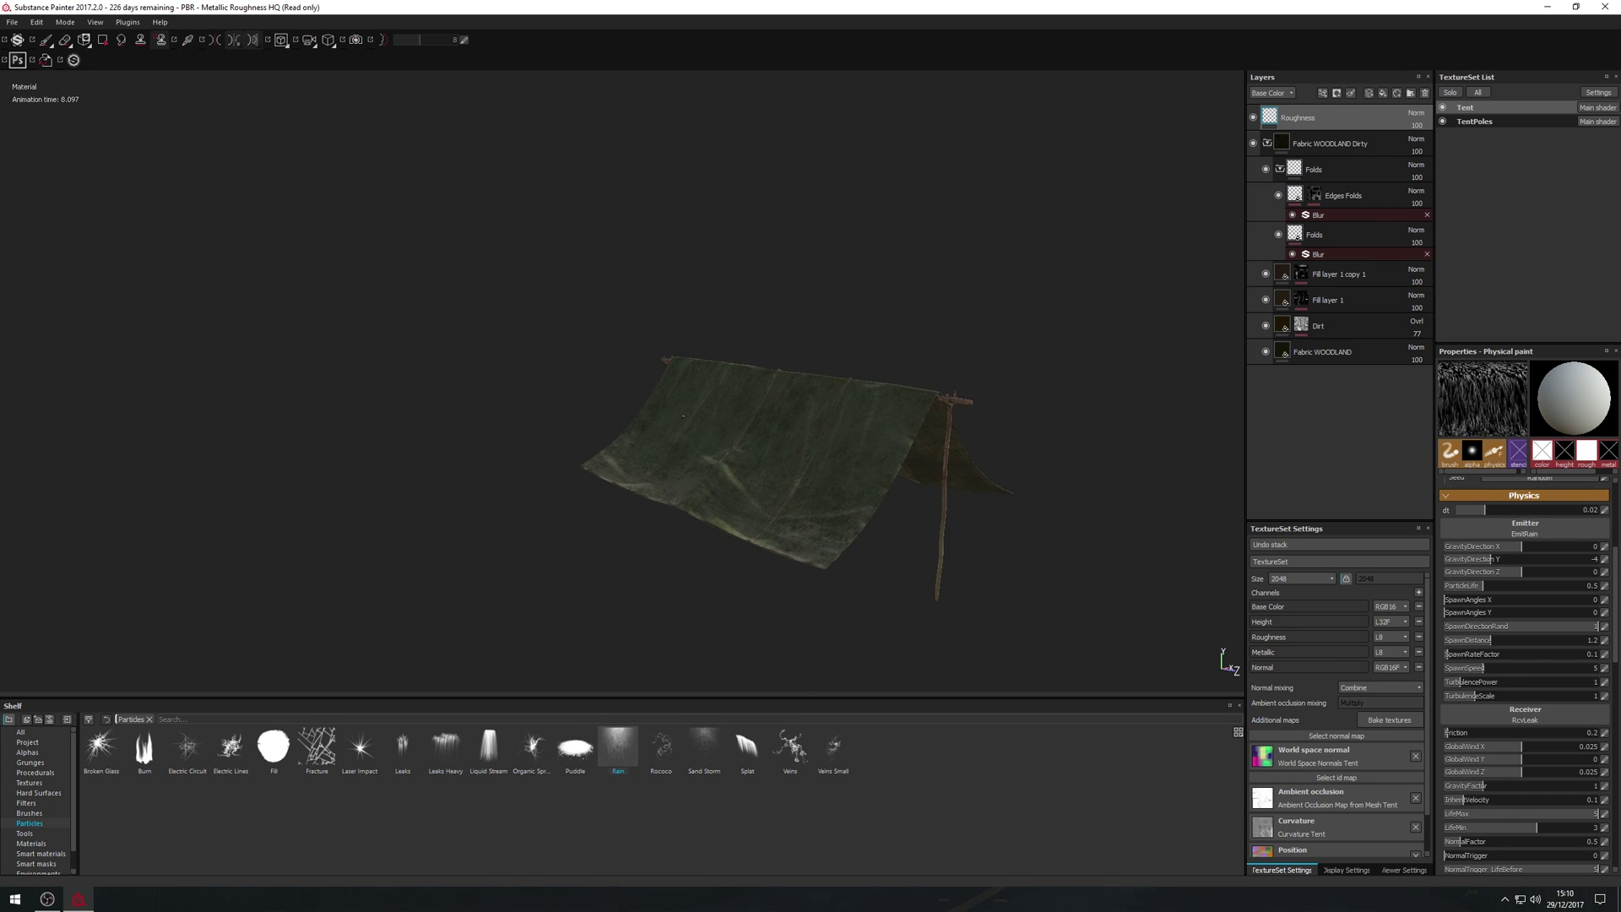
right_click_drag(684, 415, 946, 461, "alt")
left_click_drag(946, 460, 1038, 566, "alt")
left_click(1351, 871)
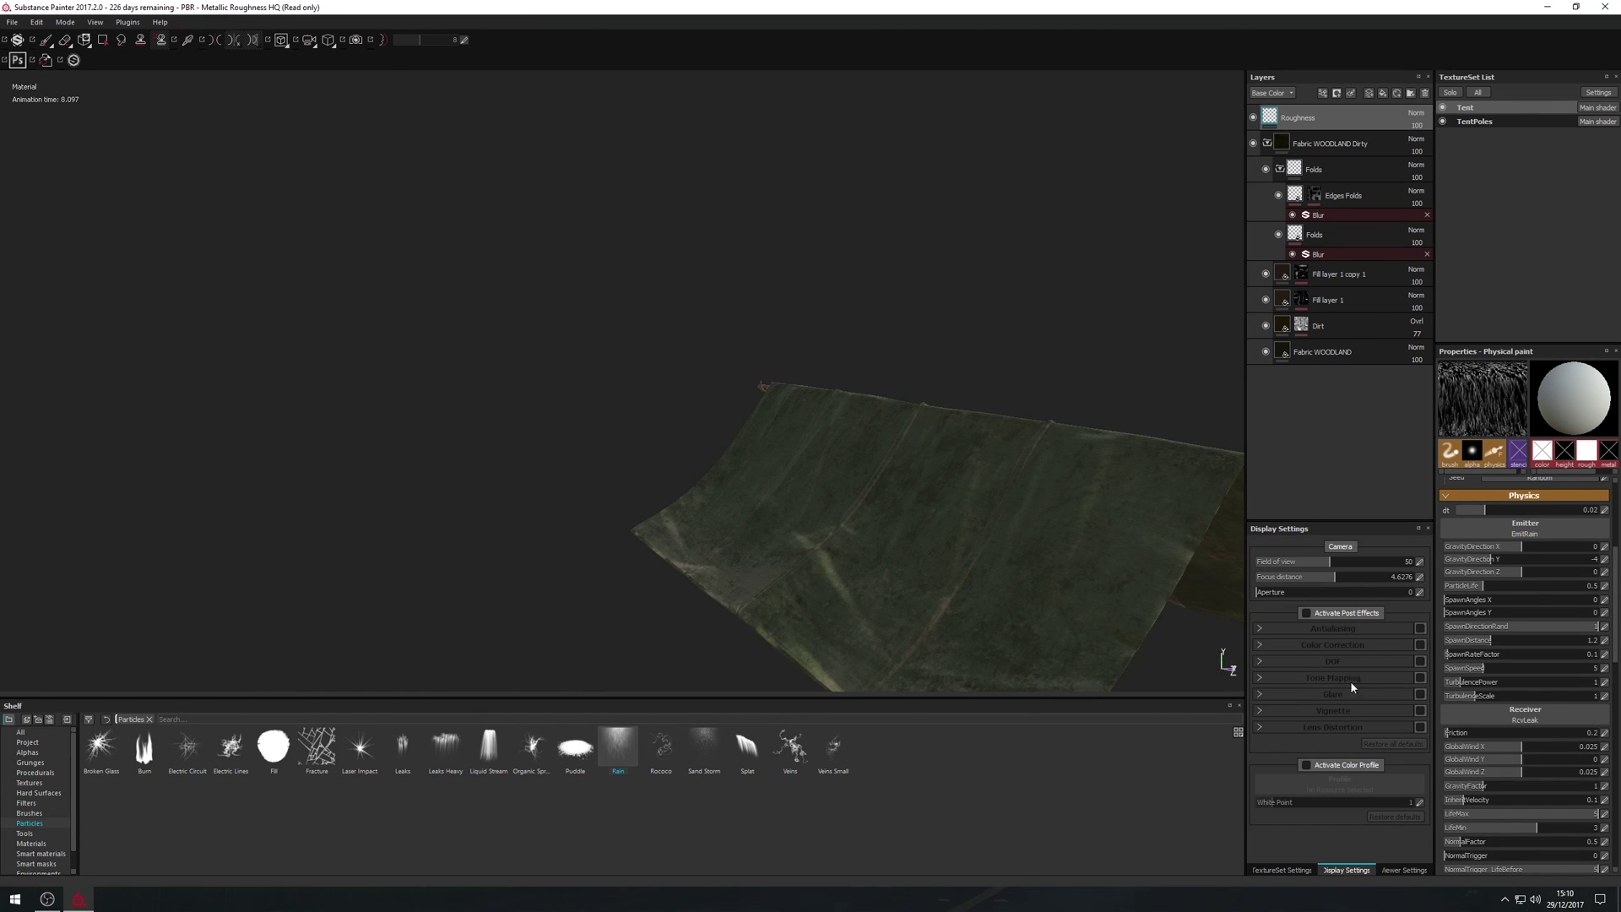
left_click(1402, 869)
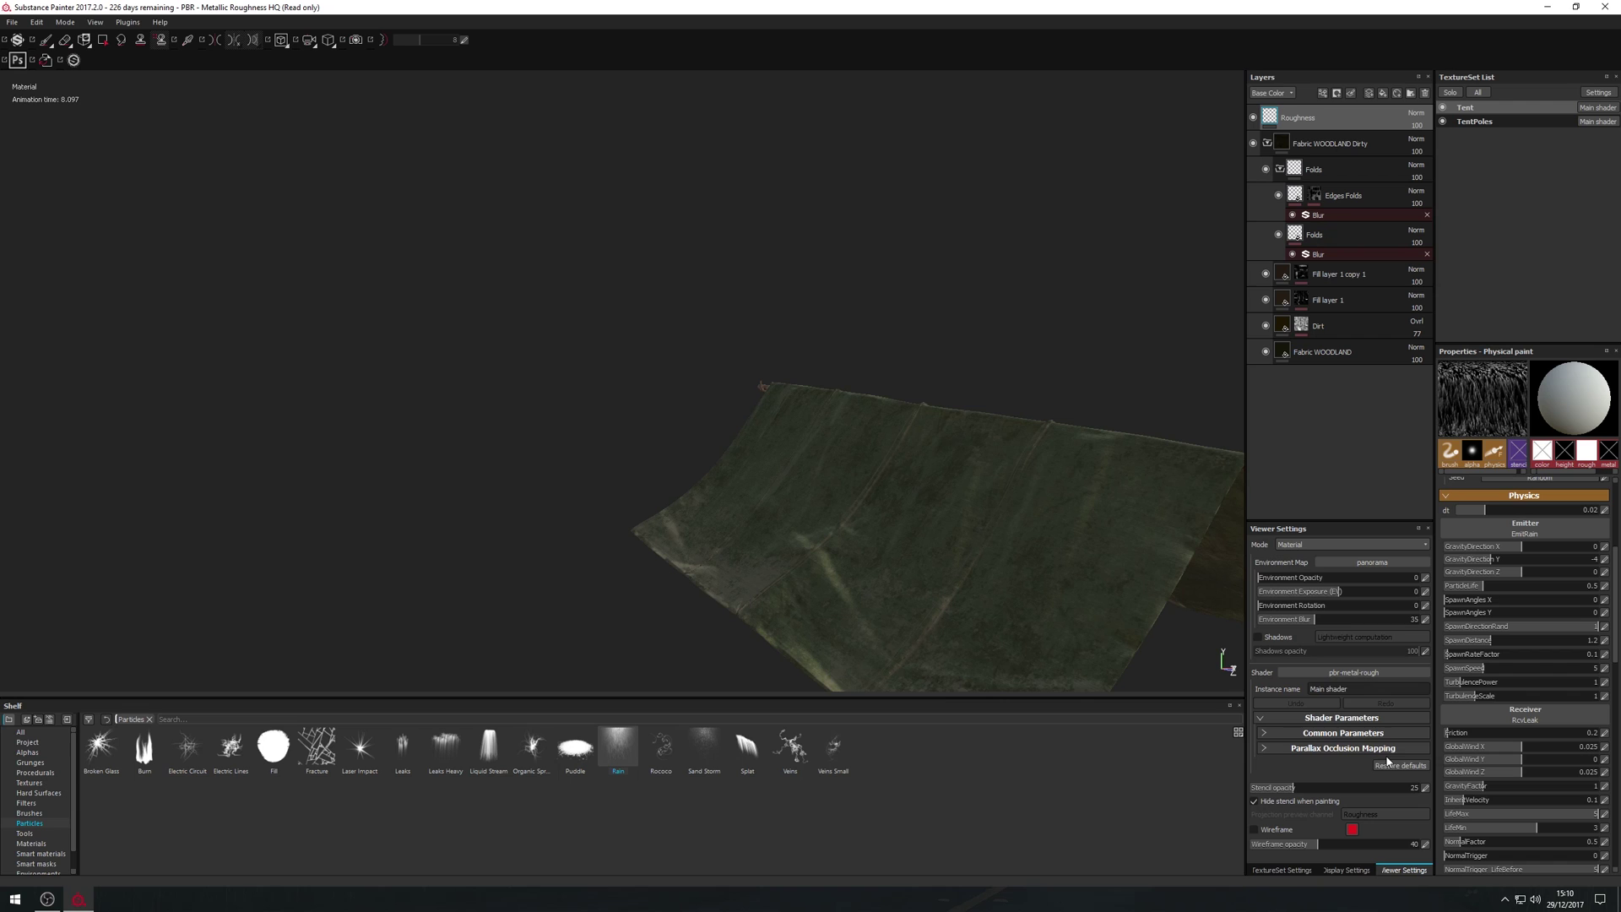
left_click(1361, 562)
scroll(1454, 686, "down", 1)
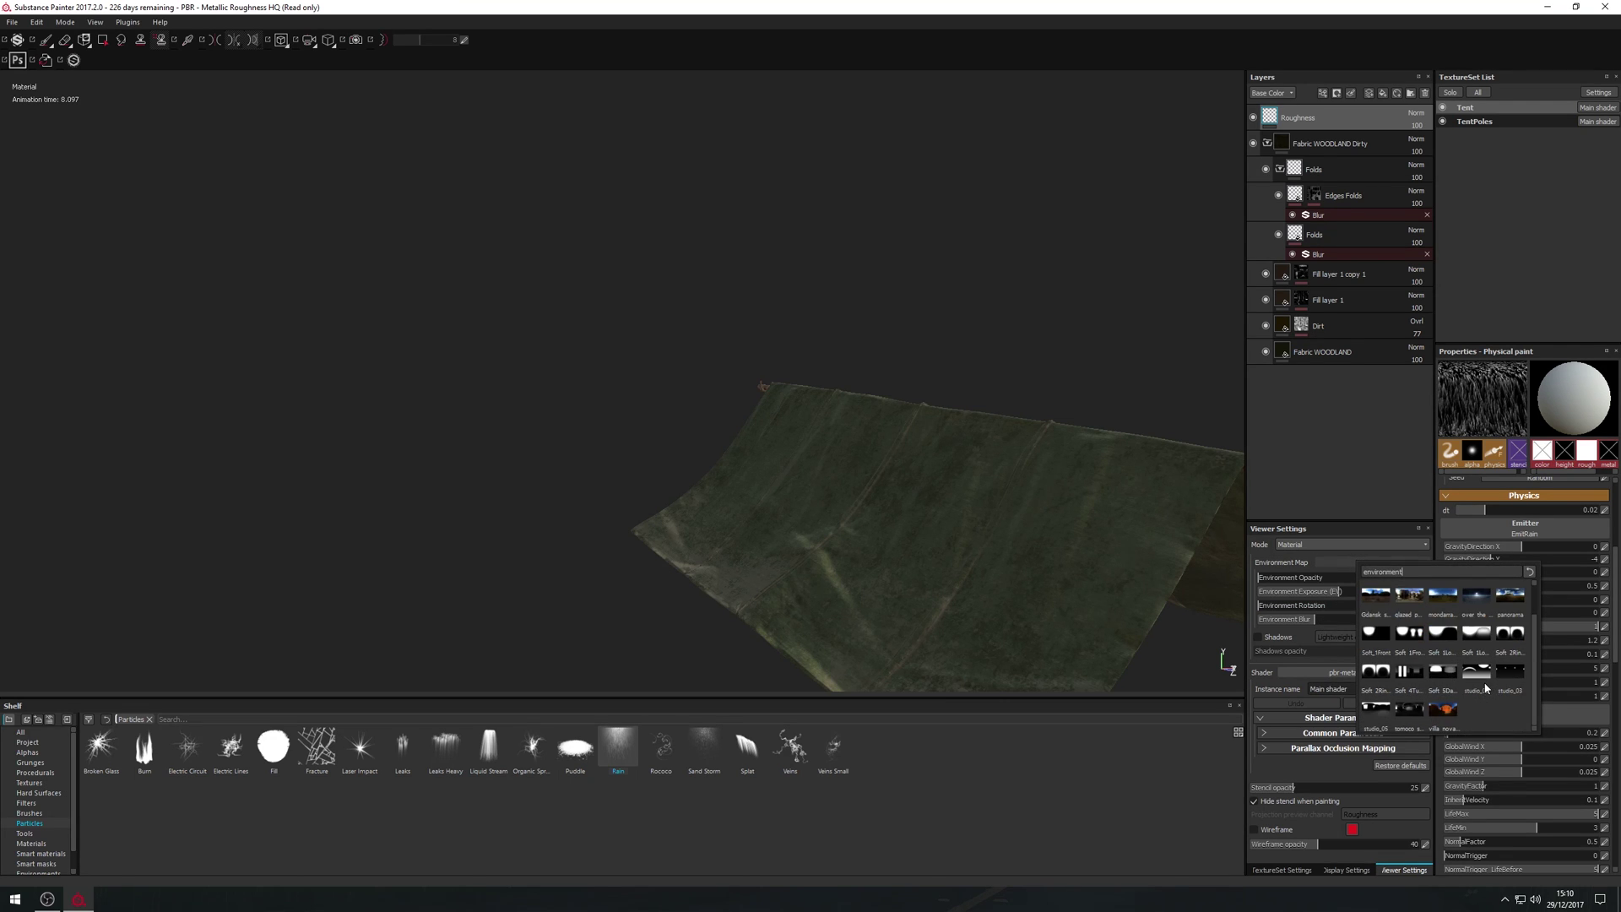
left_click(1477, 671)
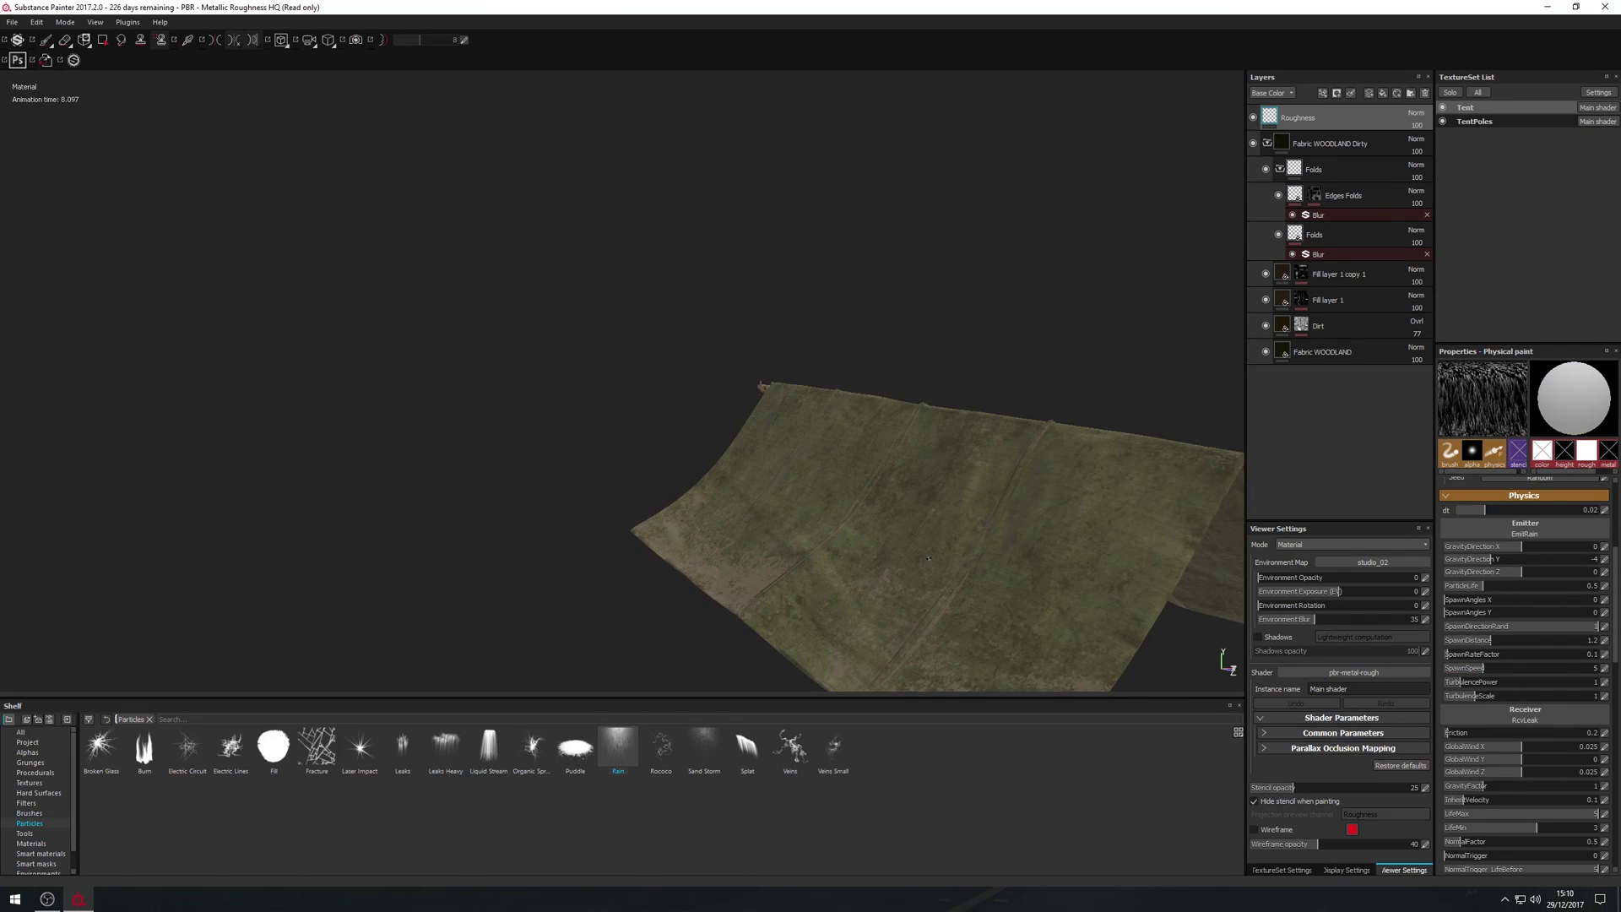
- Set the viewer's environment rotation to about 333 with the whole tent in view
left_click_drag(929, 558, 1032, 540, "alt")
middle_click_drag(1032, 540, 718, 456, "alt")
left_click_drag(718, 456, 806, 537, "alt")
scroll(807, 537, "up", 1)
scroll(807, 536, "down", 1)
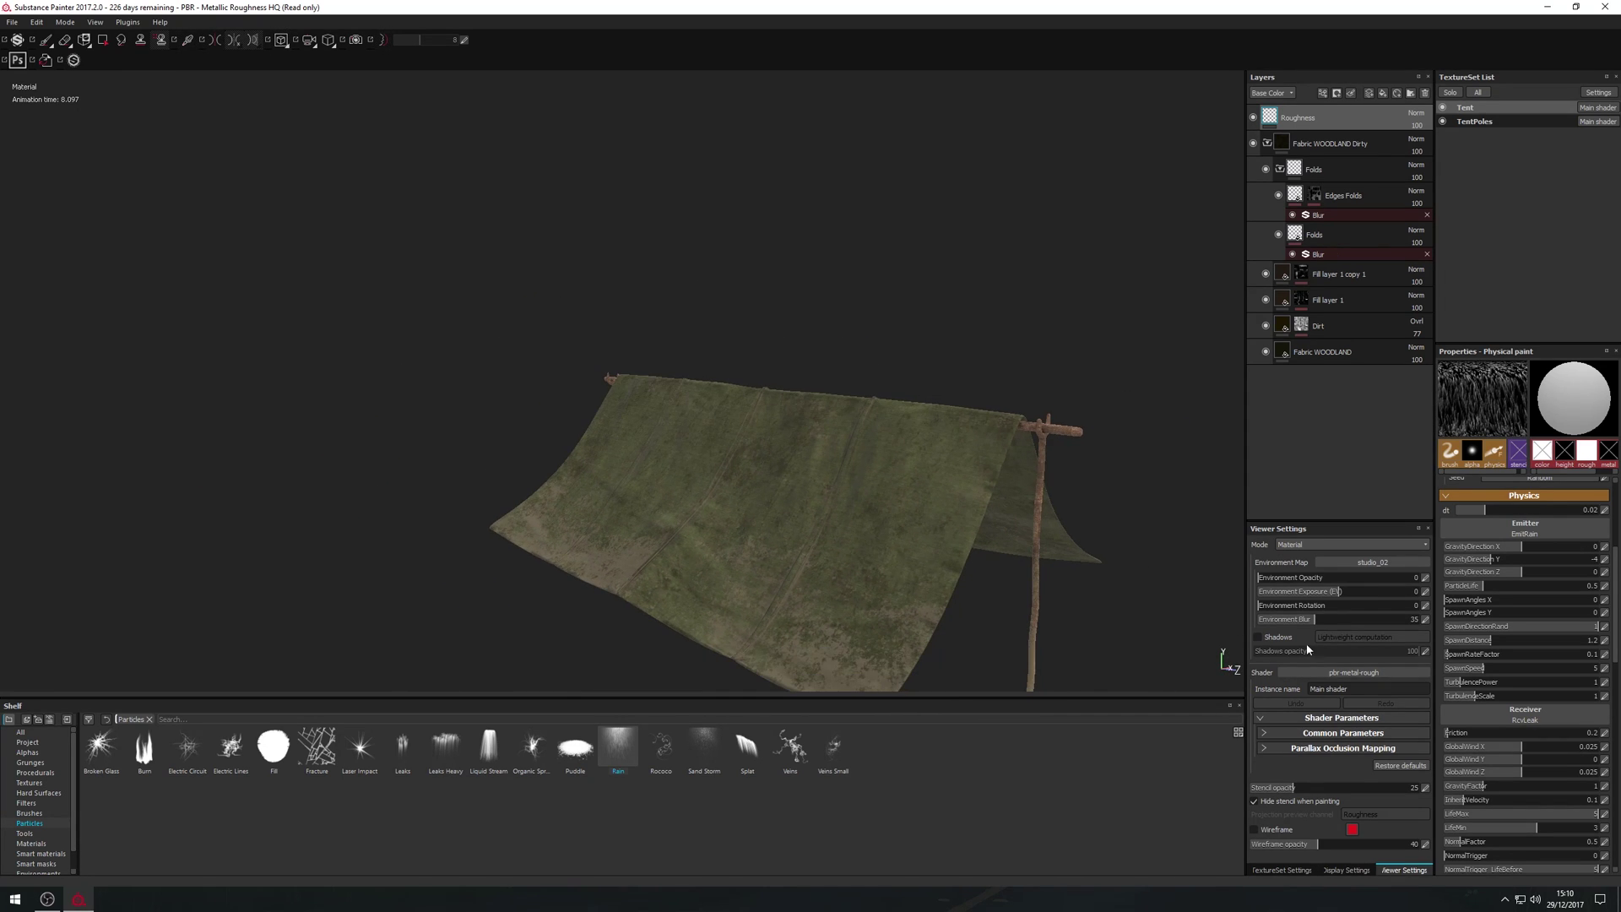
left_click_drag(1299, 604, 1406, 593)
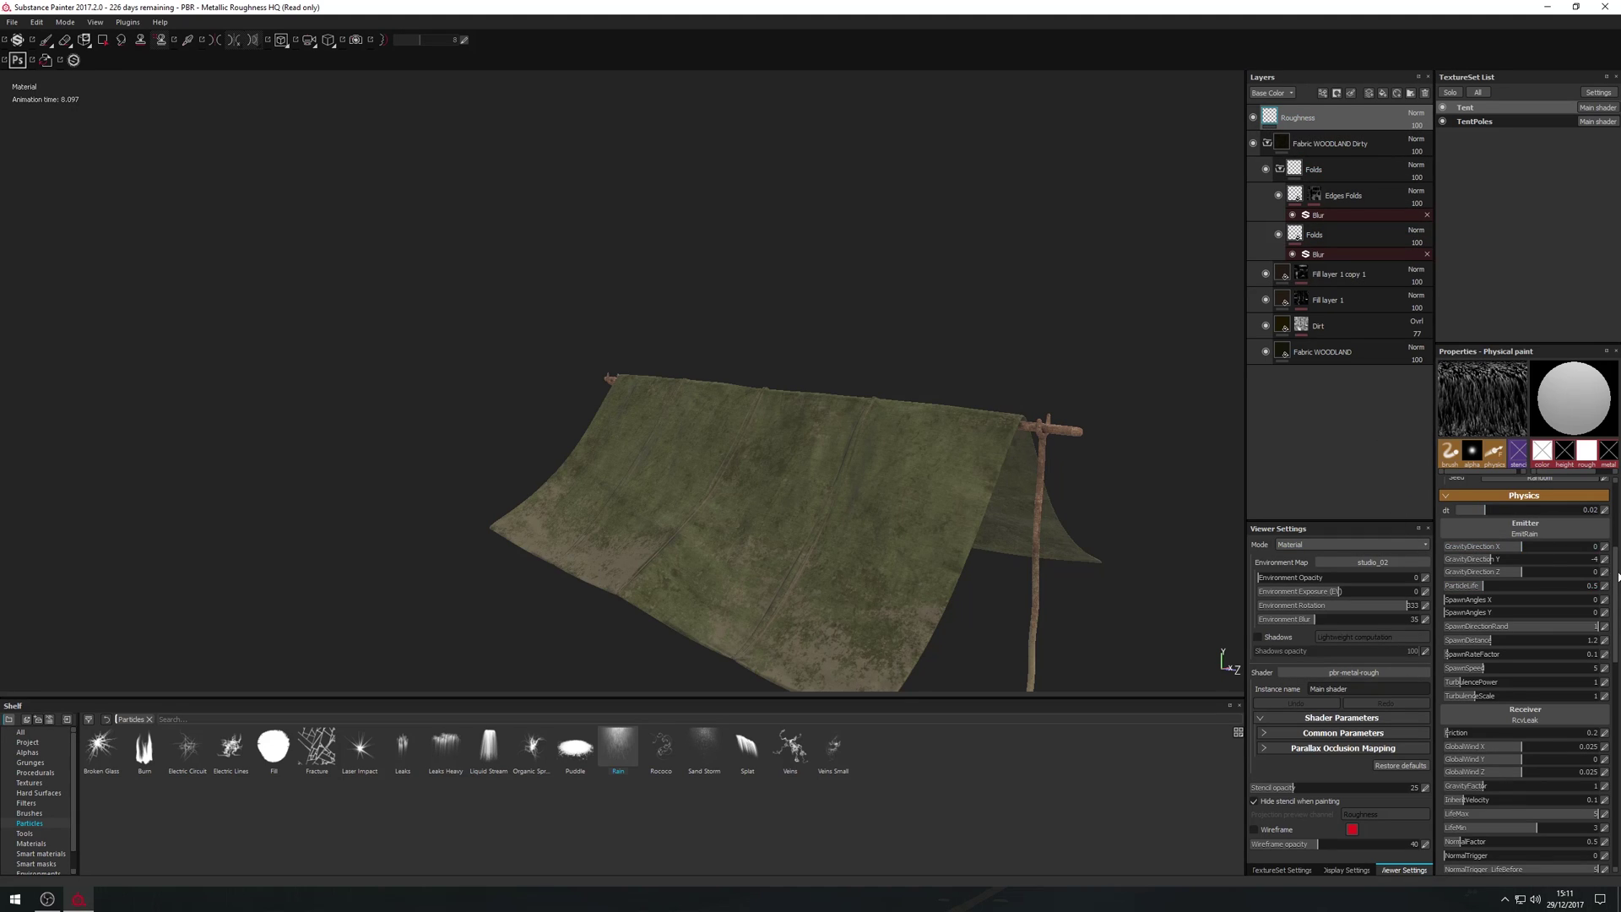
- Enable the metallic channel for the Rain particle brush, paint along the tent's ridge on the Roughness layer, and inspect the fabric
left_click_drag(1617, 574, 1615, 655)
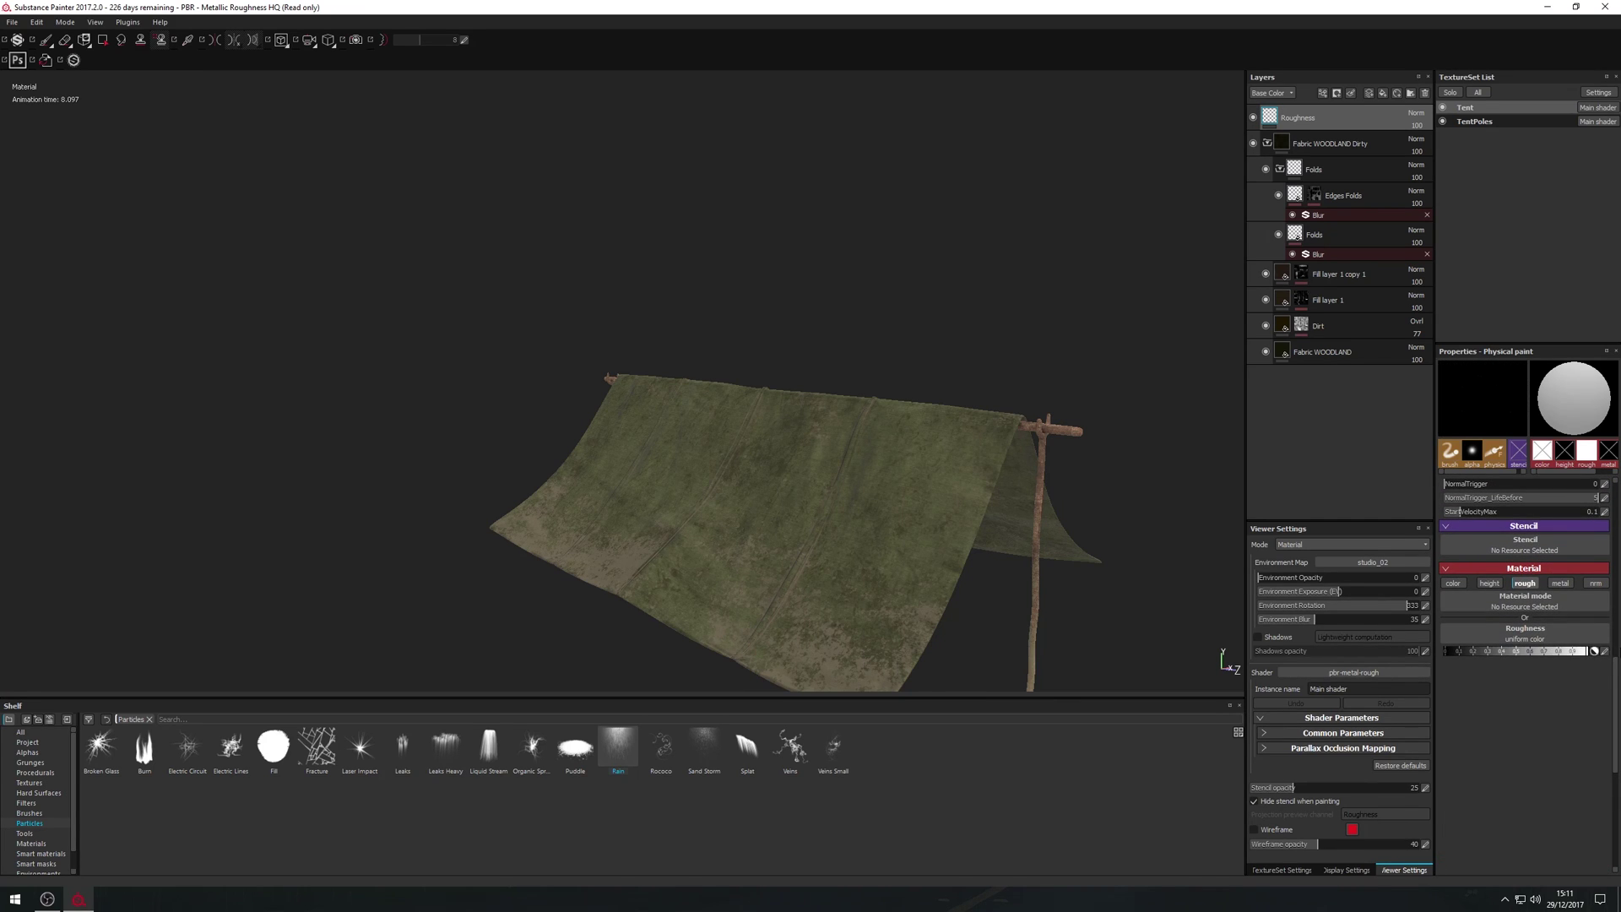
left_click(1561, 583)
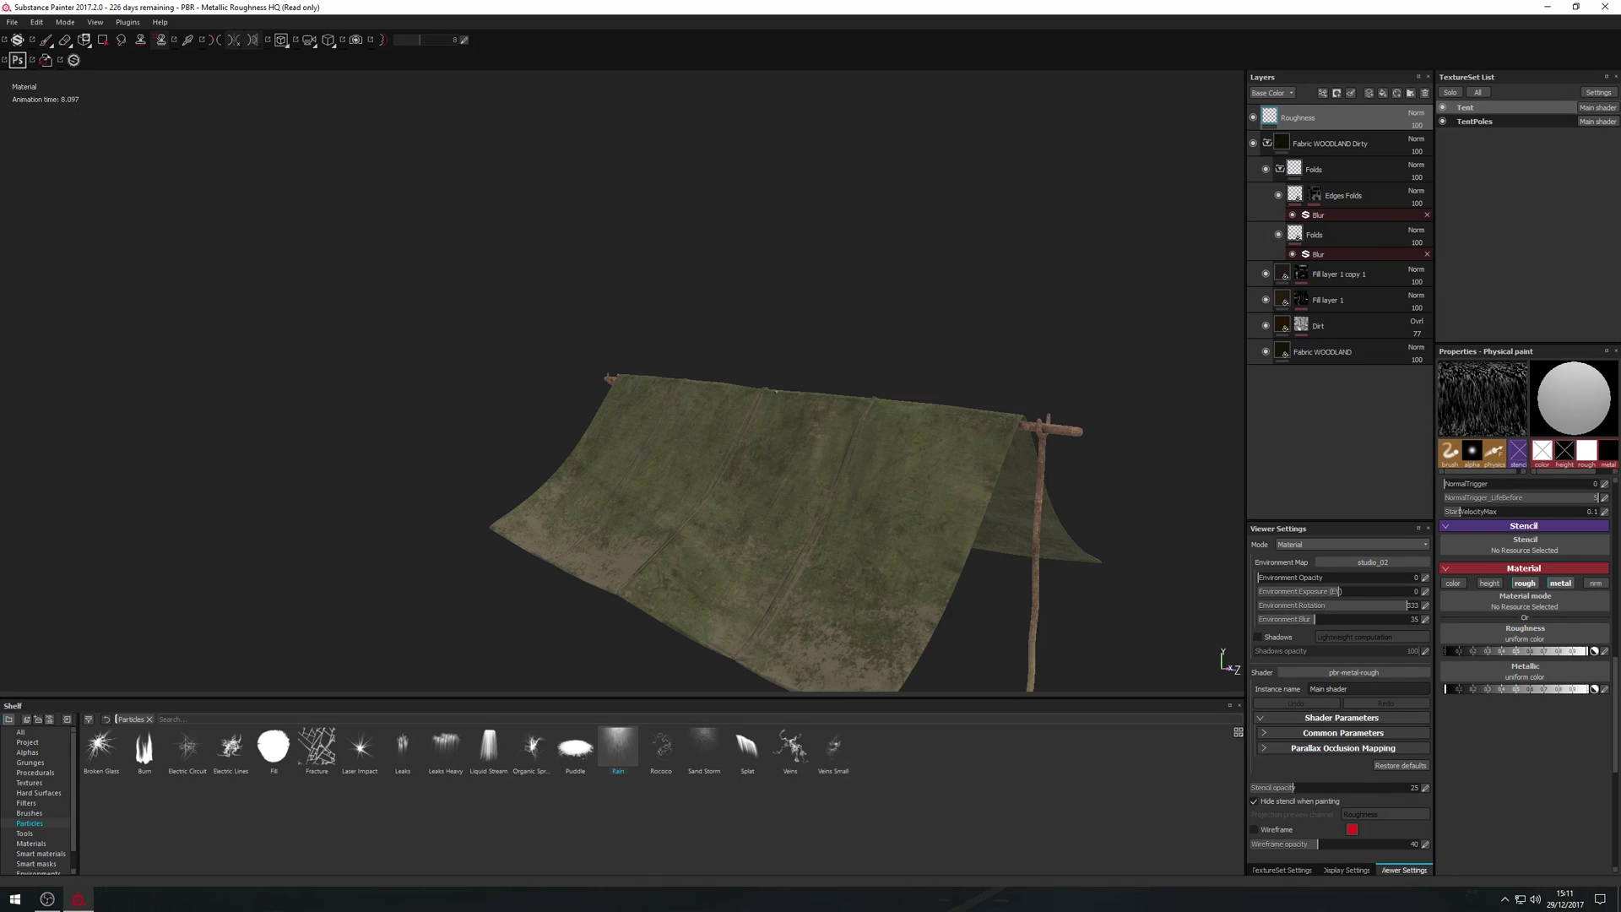
left_click_drag(718, 387, 755, 401)
left_click_drag(918, 547, 1012, 557, "alt")
scroll(841, 491, "down", 3)
scroll(841, 491, "up", 5)
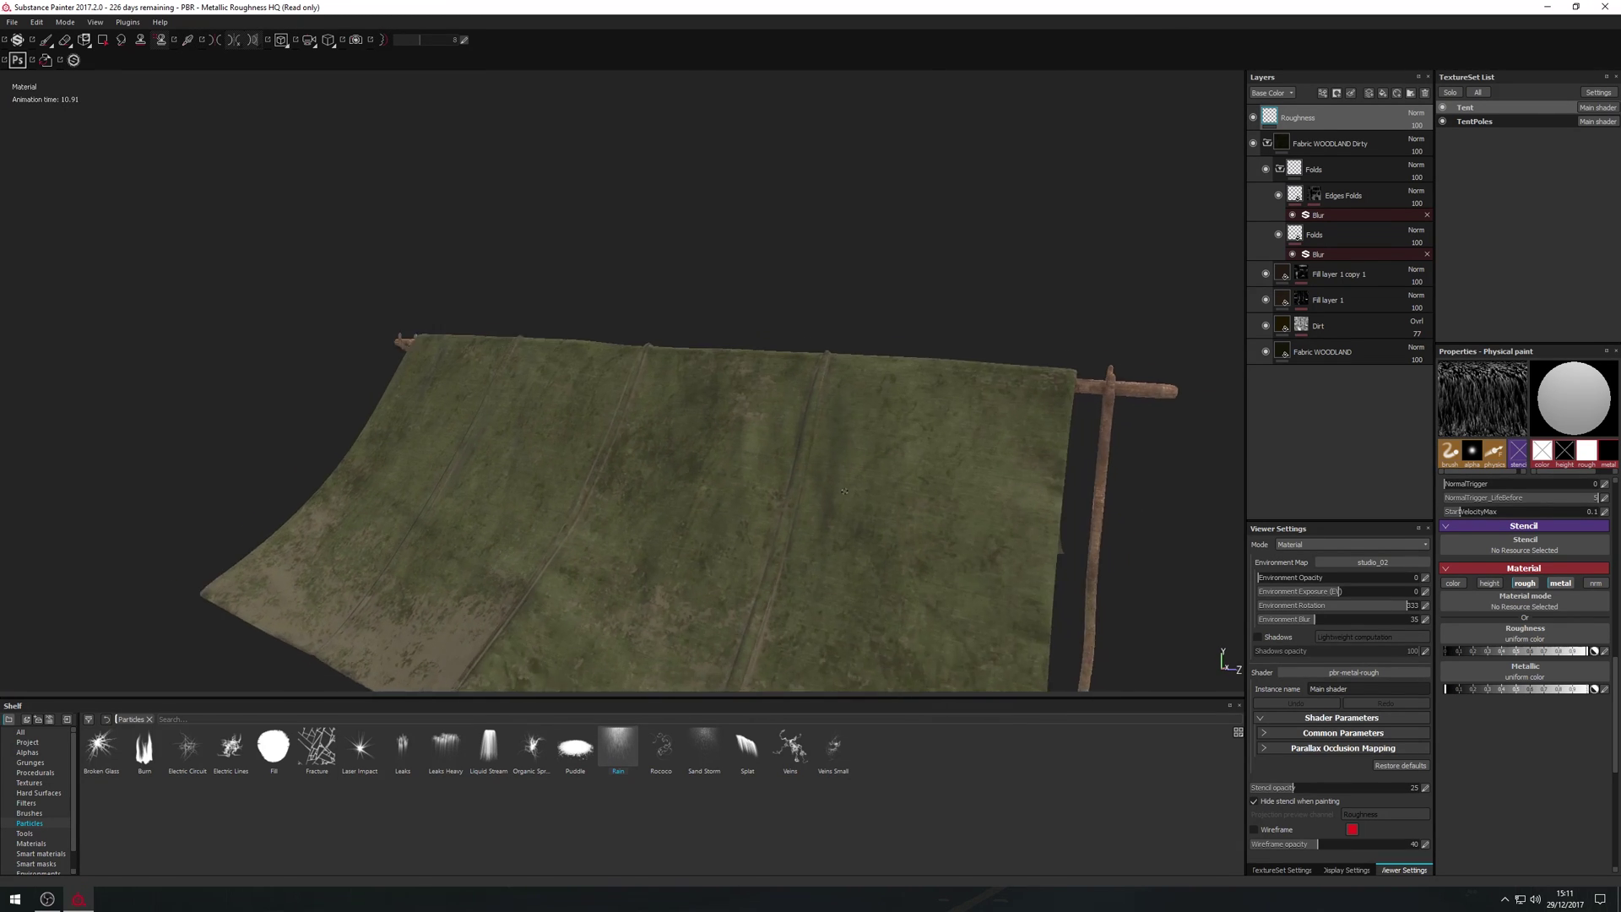
left_click_drag(841, 492, 815, 545, "alt")
scroll(741, 452, "up", 3)
scroll(742, 451, "down", 5)
scroll(742, 451, "down", 3)
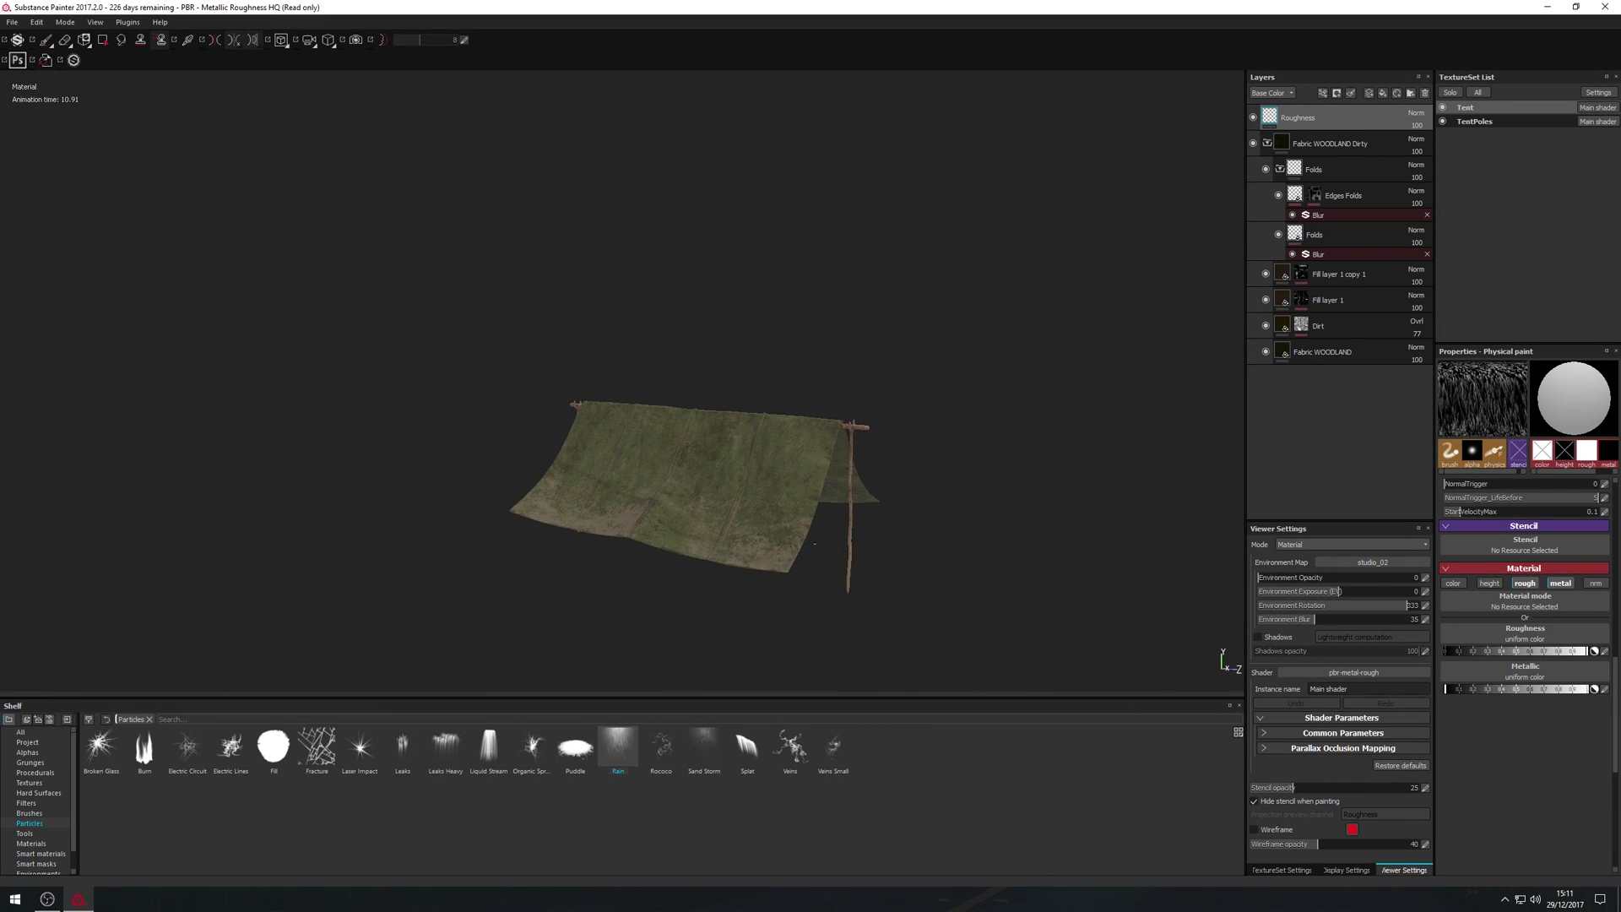
- Collapse the Fabric WOODLAND Dirty group in the Tent layer stack
left_click(1268, 145)
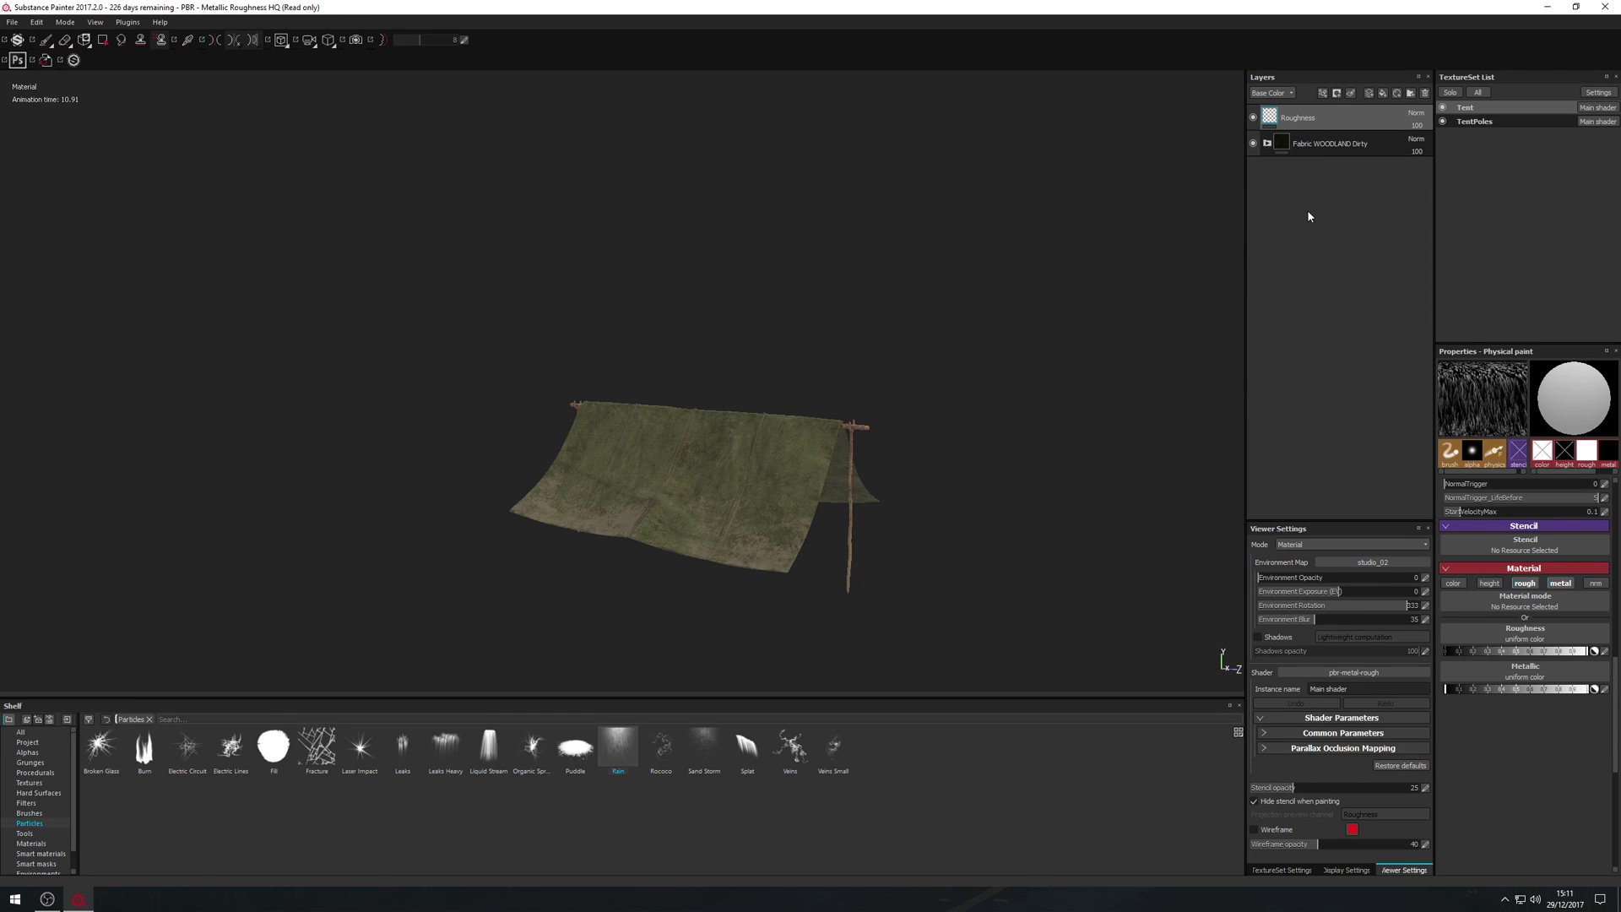
left_click(1268, 144)
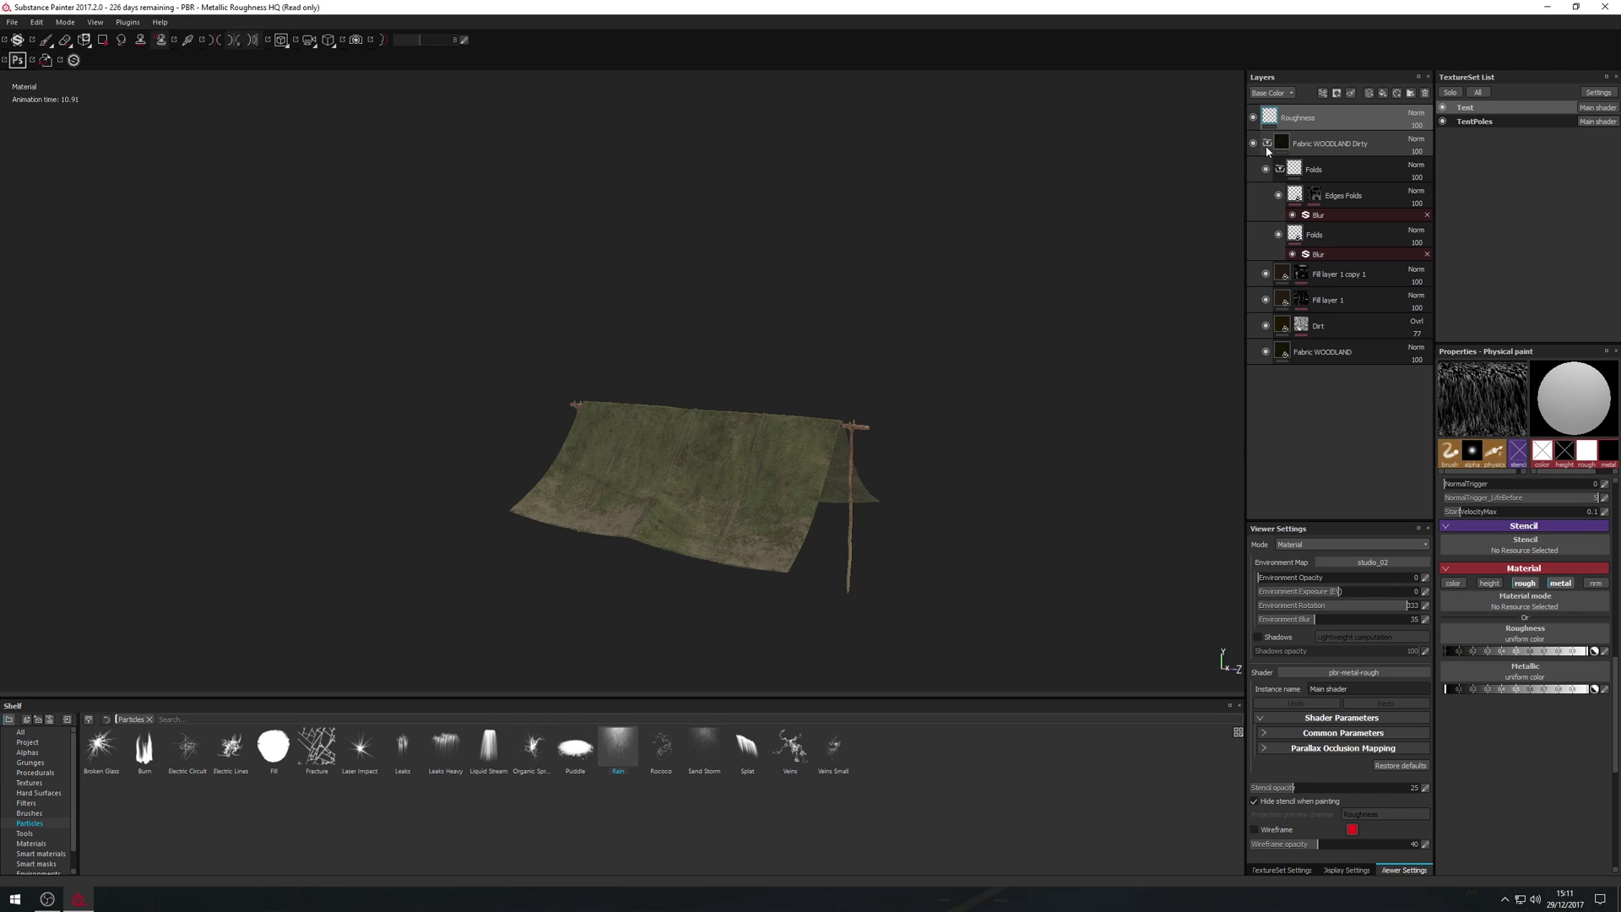
left_click(1268, 144)
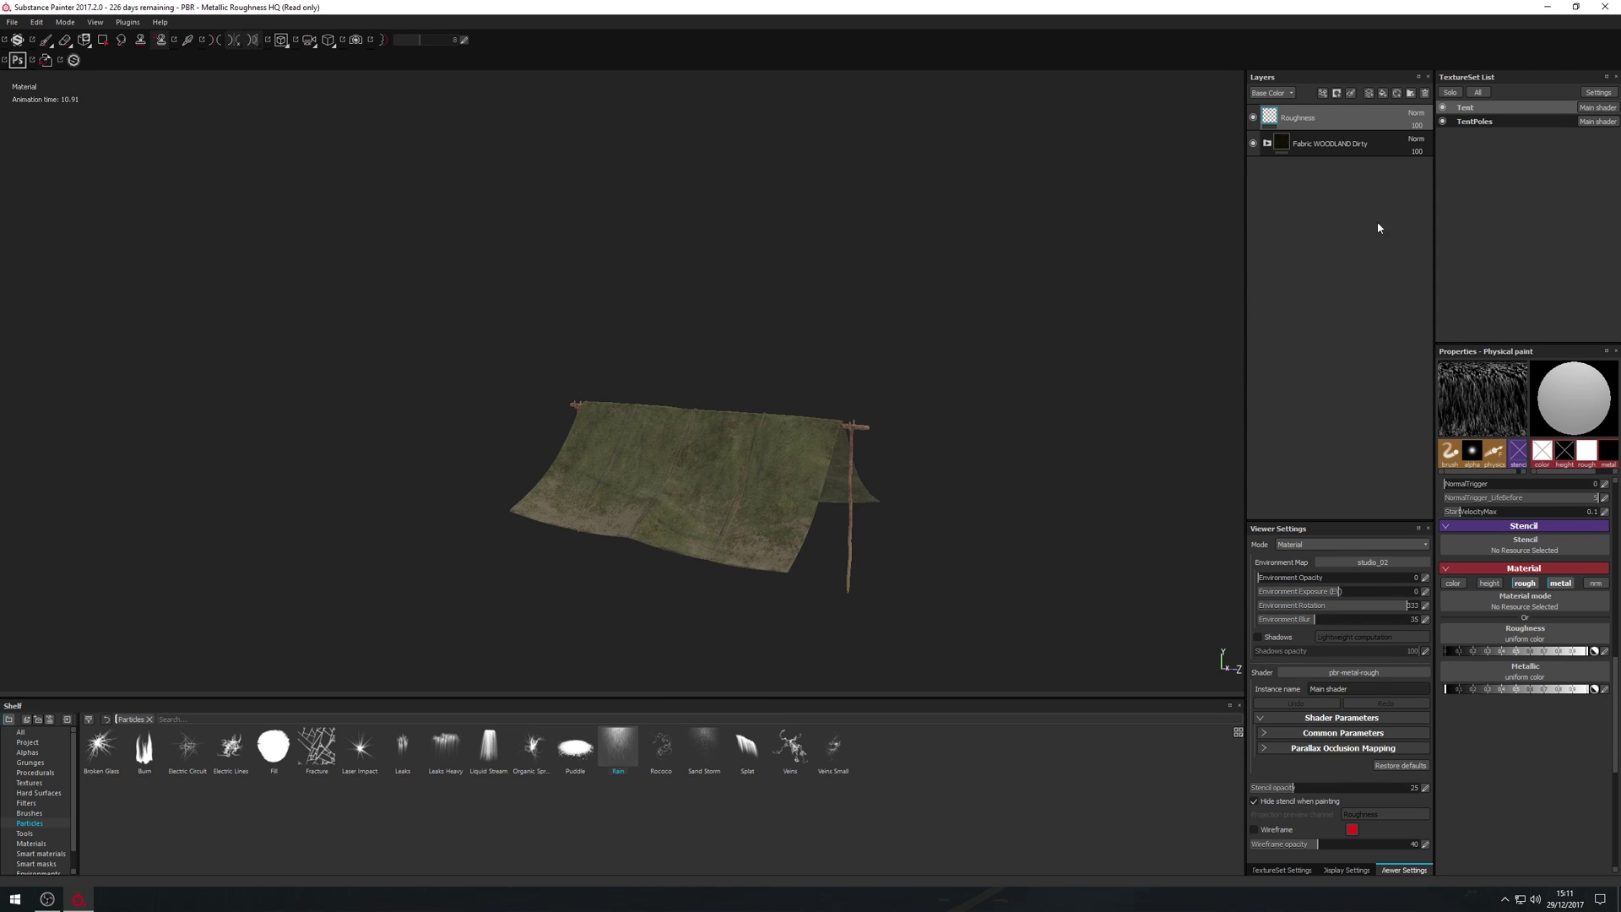
- In the TentPoles texture set, try a near-black base color on Fill layer 1, and undo it
left_click(1475, 121)
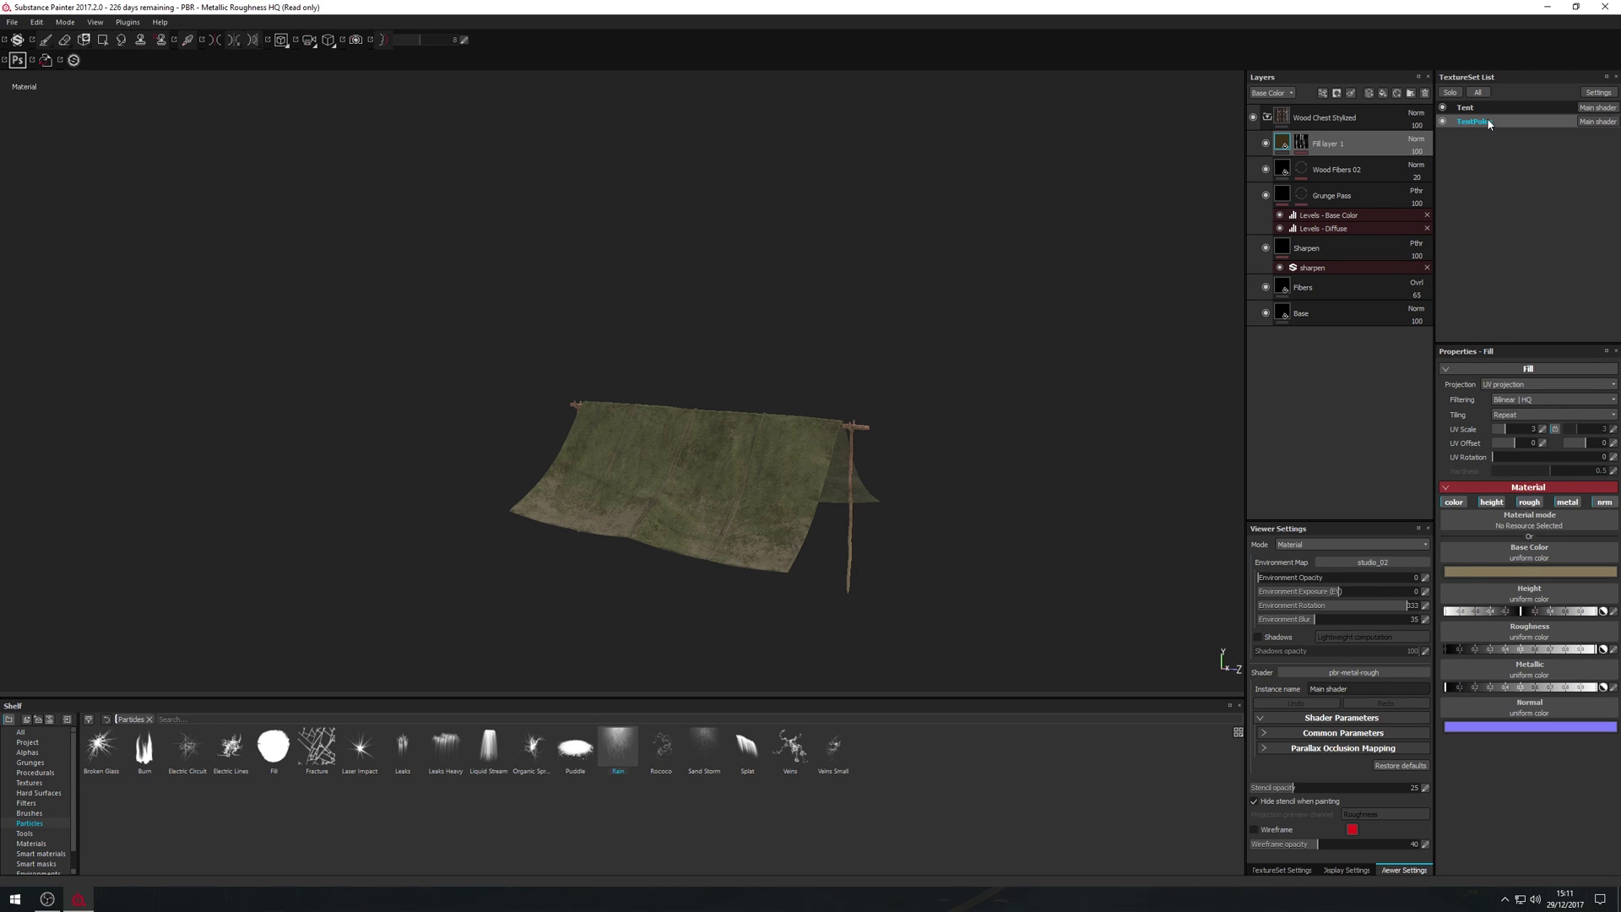
left_click(1541, 575)
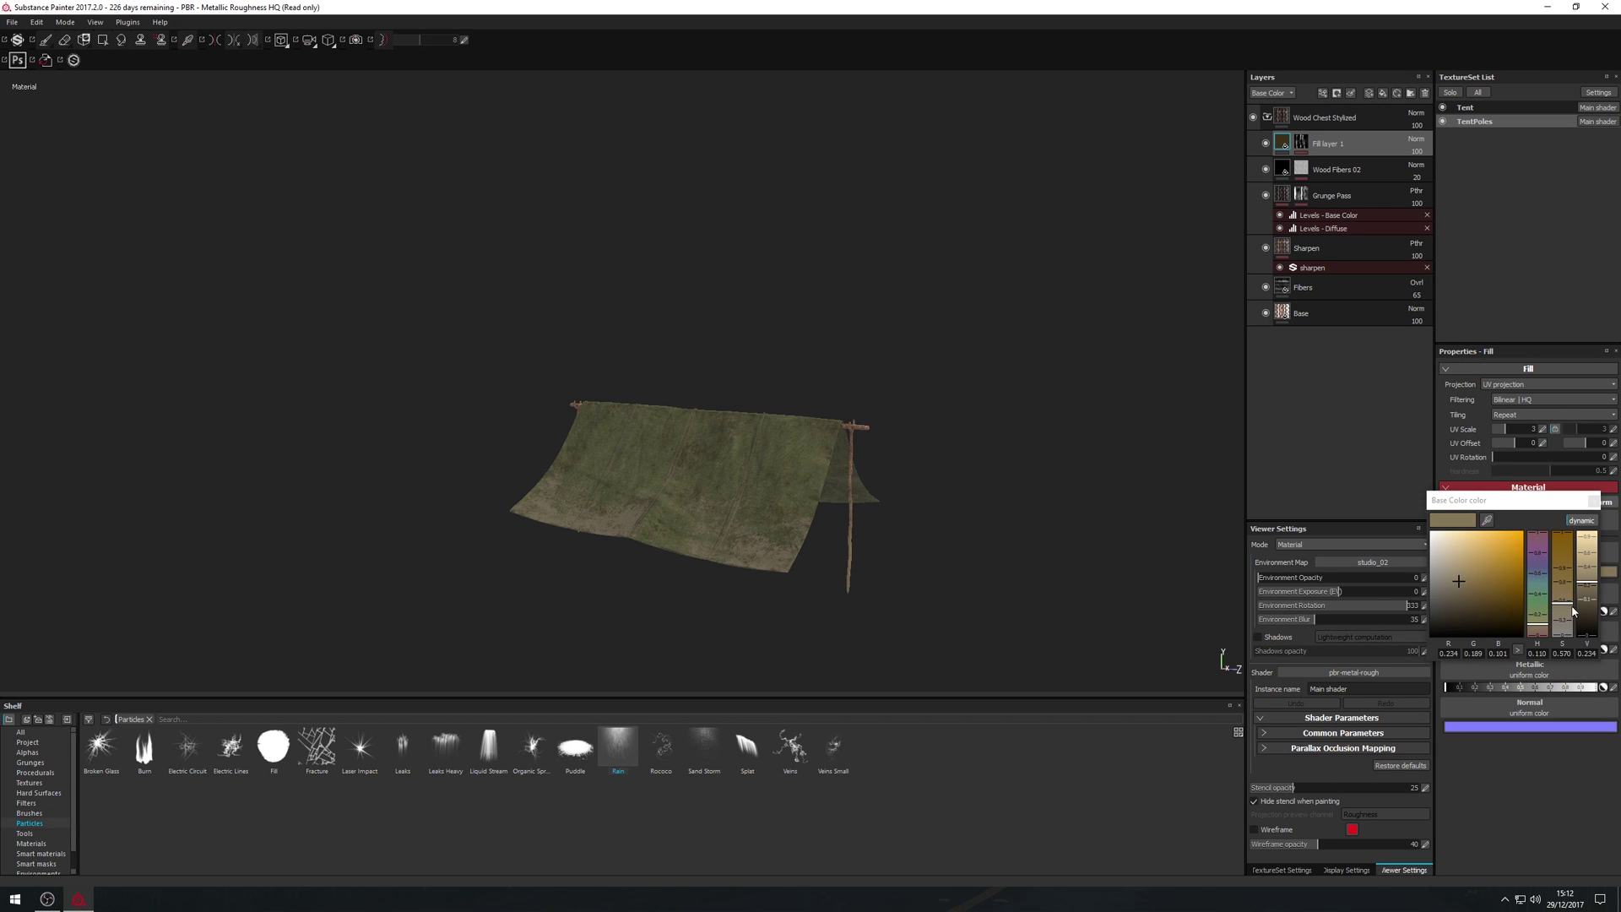
left_click_drag(1589, 595, 1588, 625)
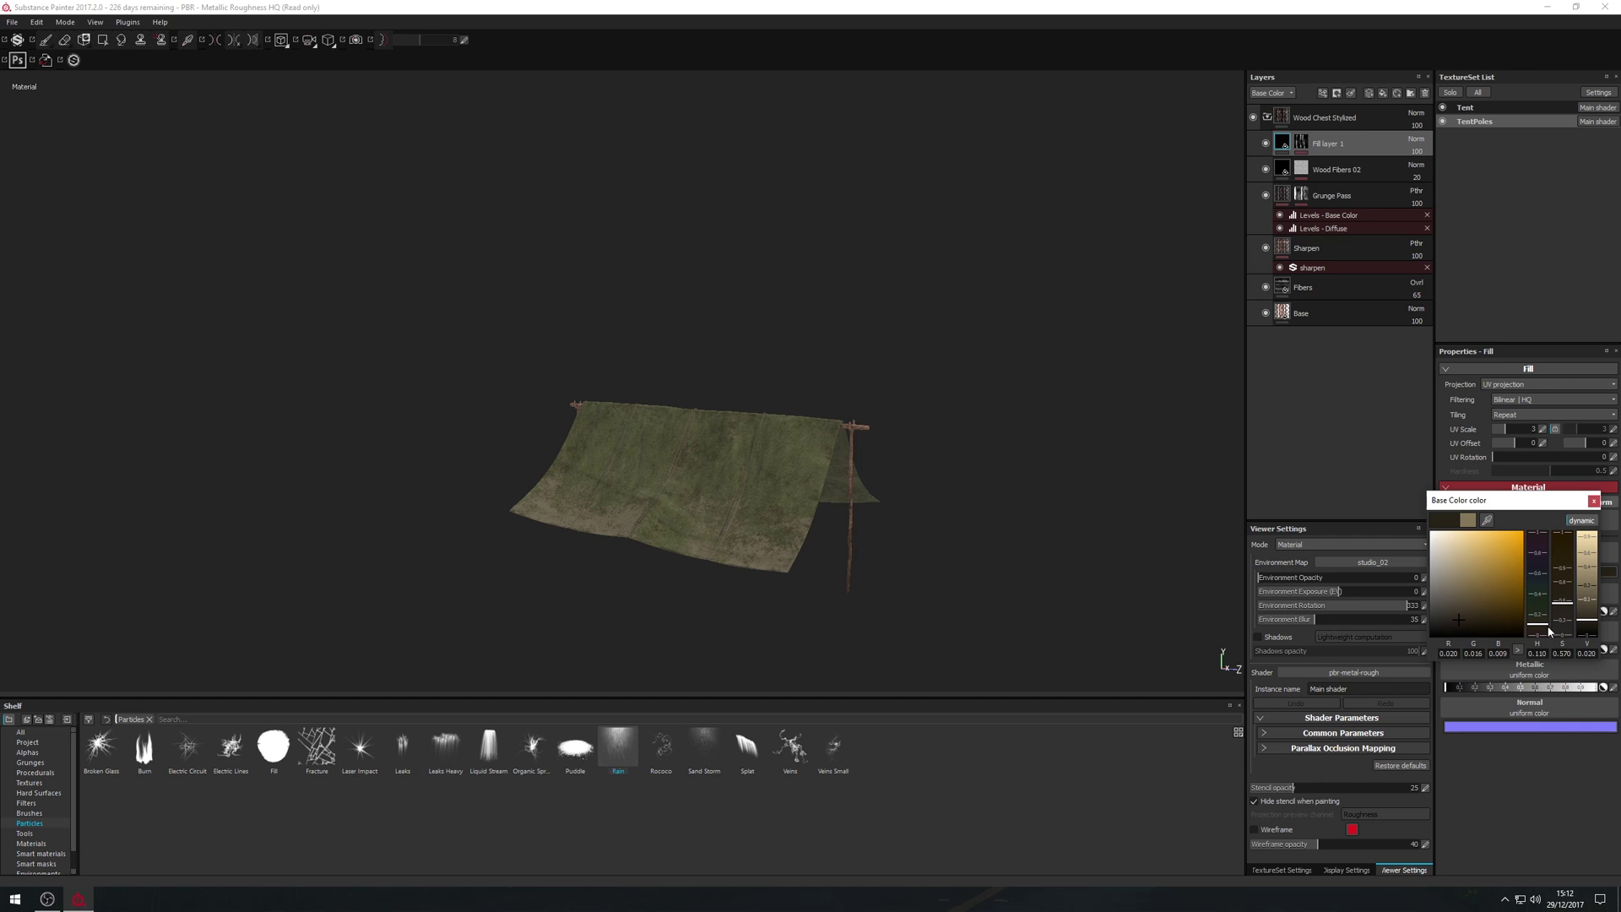
key("ctrl+z")
left_click(1345, 343)
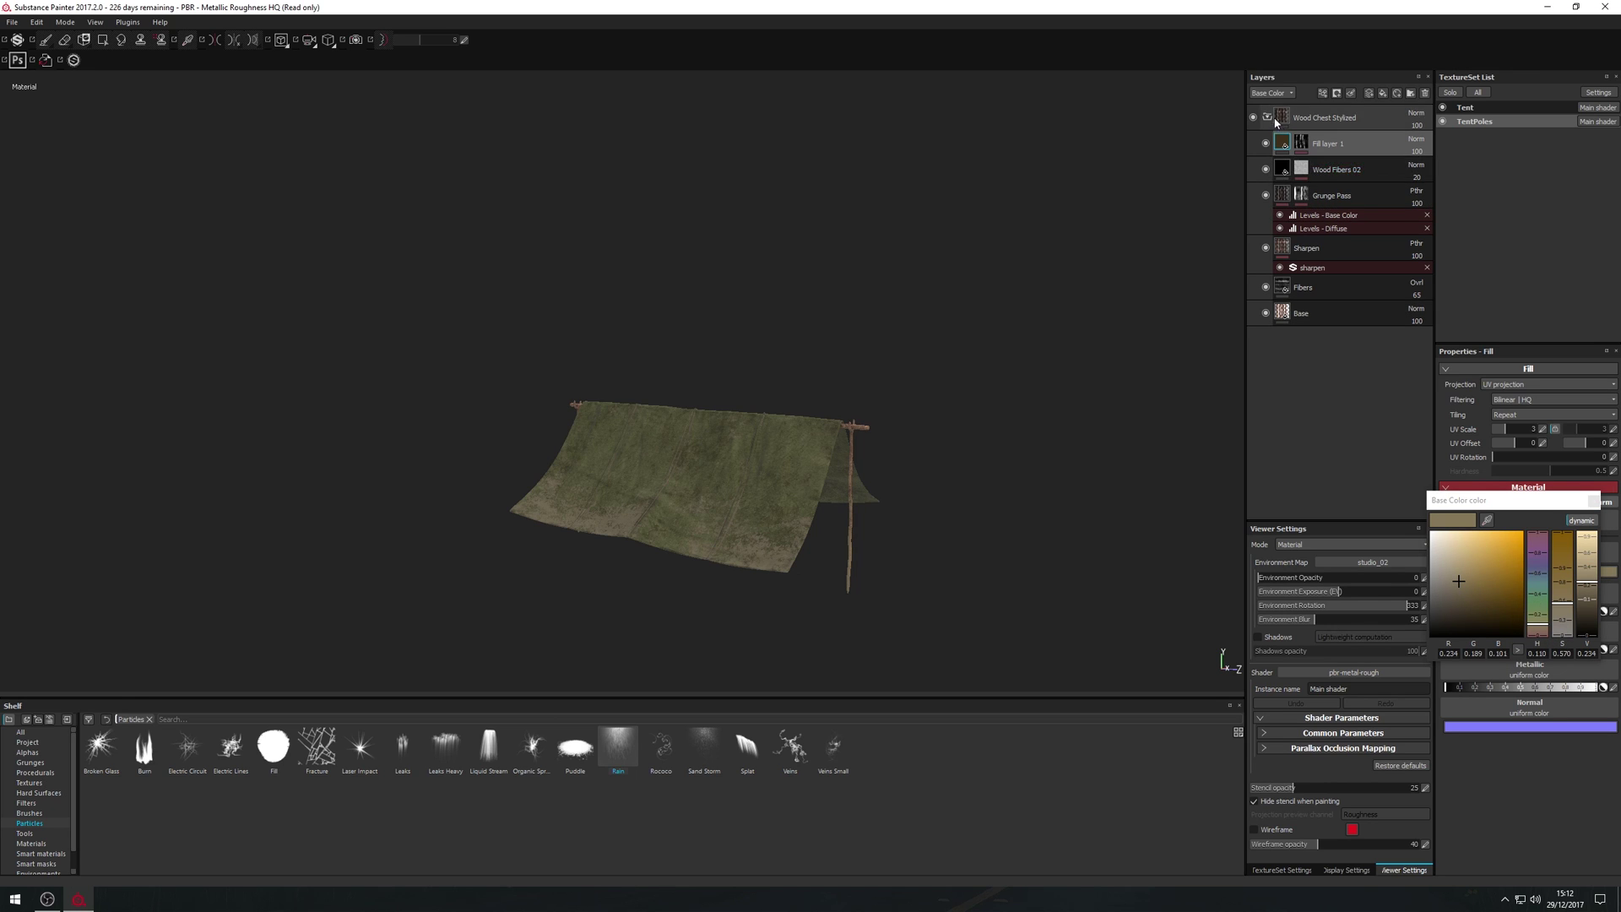
- Darken the base color of the TentPoles Base layer to RGB 0.116, 0.062, 0.036
left_click(1284, 311)
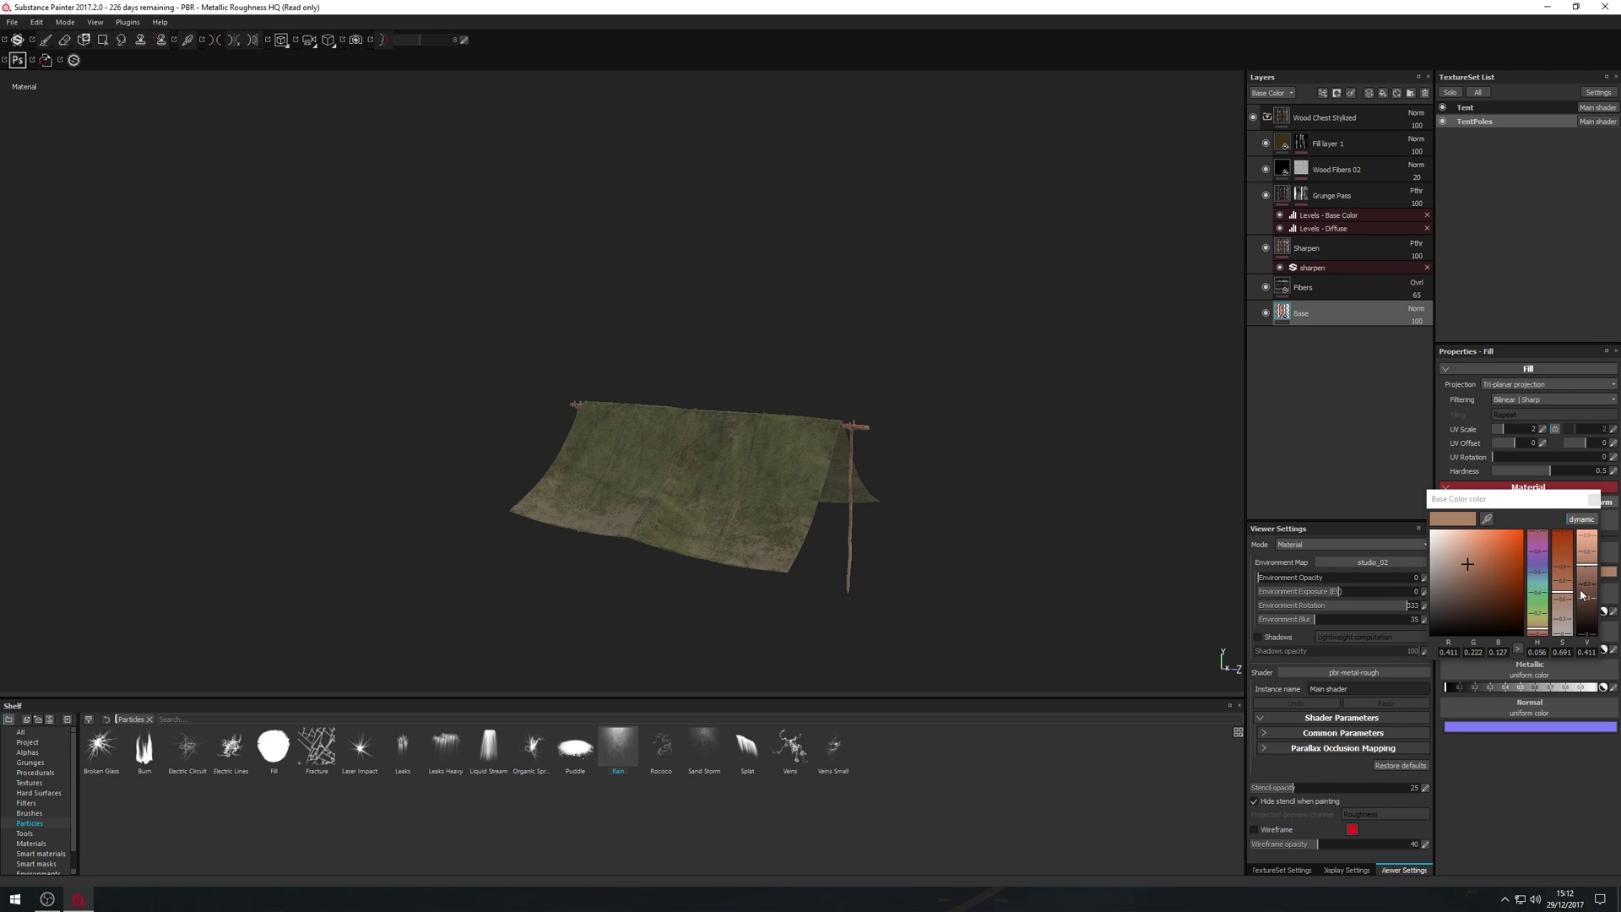
left_click_drag(1596, 588, 1585, 599)
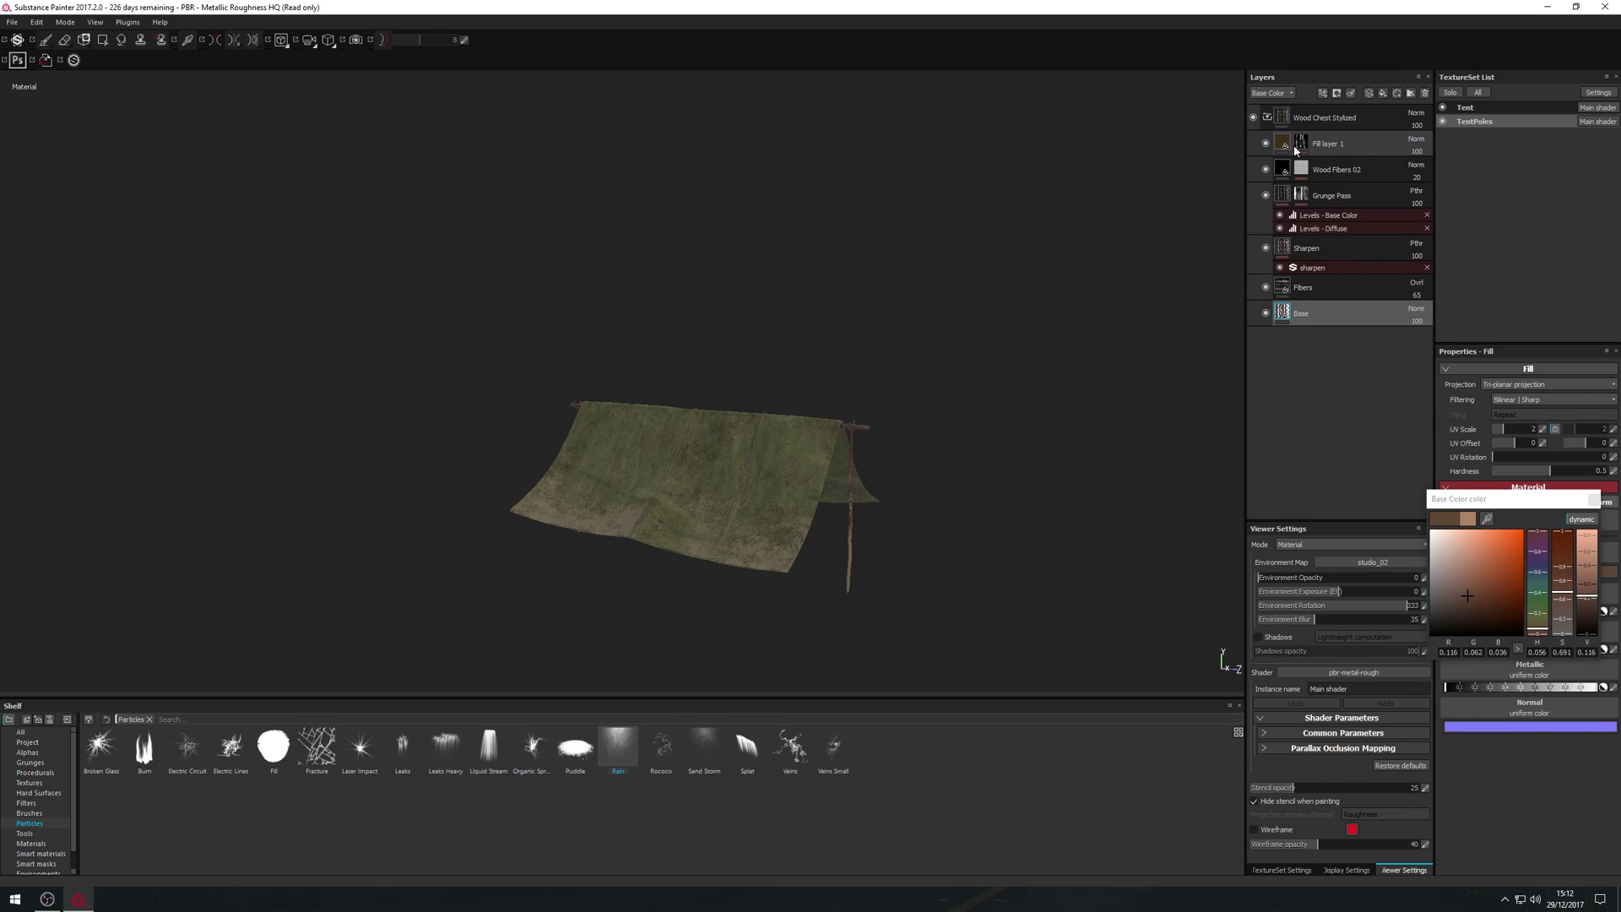
- In the Tent texture set, darken the Fabric WOODLAND layer's custom color to RGB 0.230, 0.233, 0.134
left_click(1470, 110)
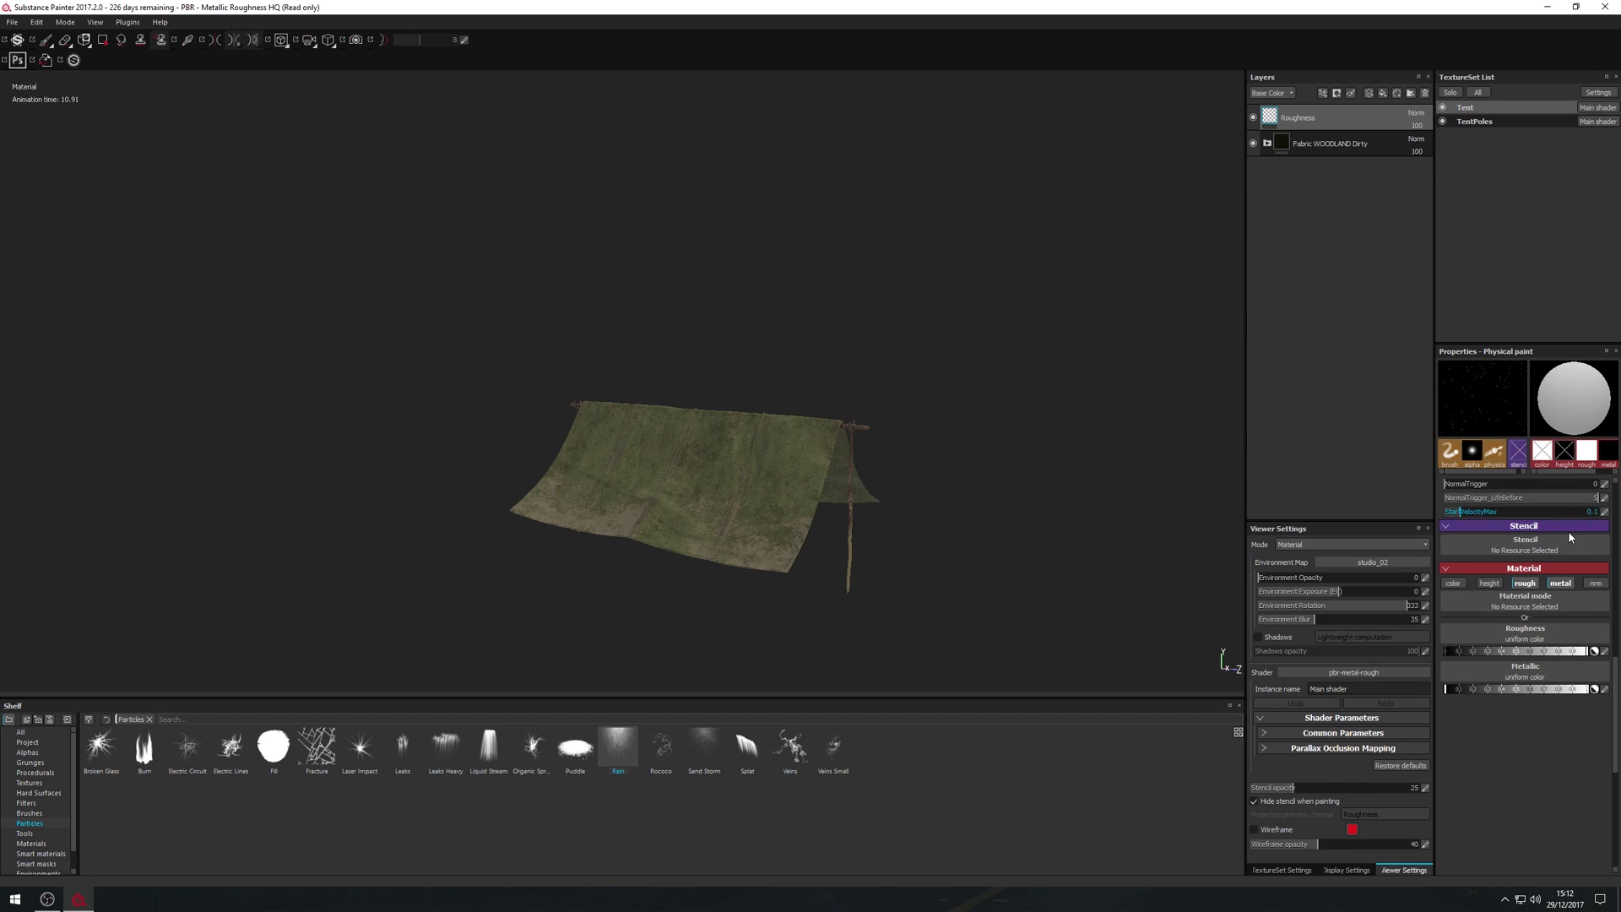
left_click(1300, 143)
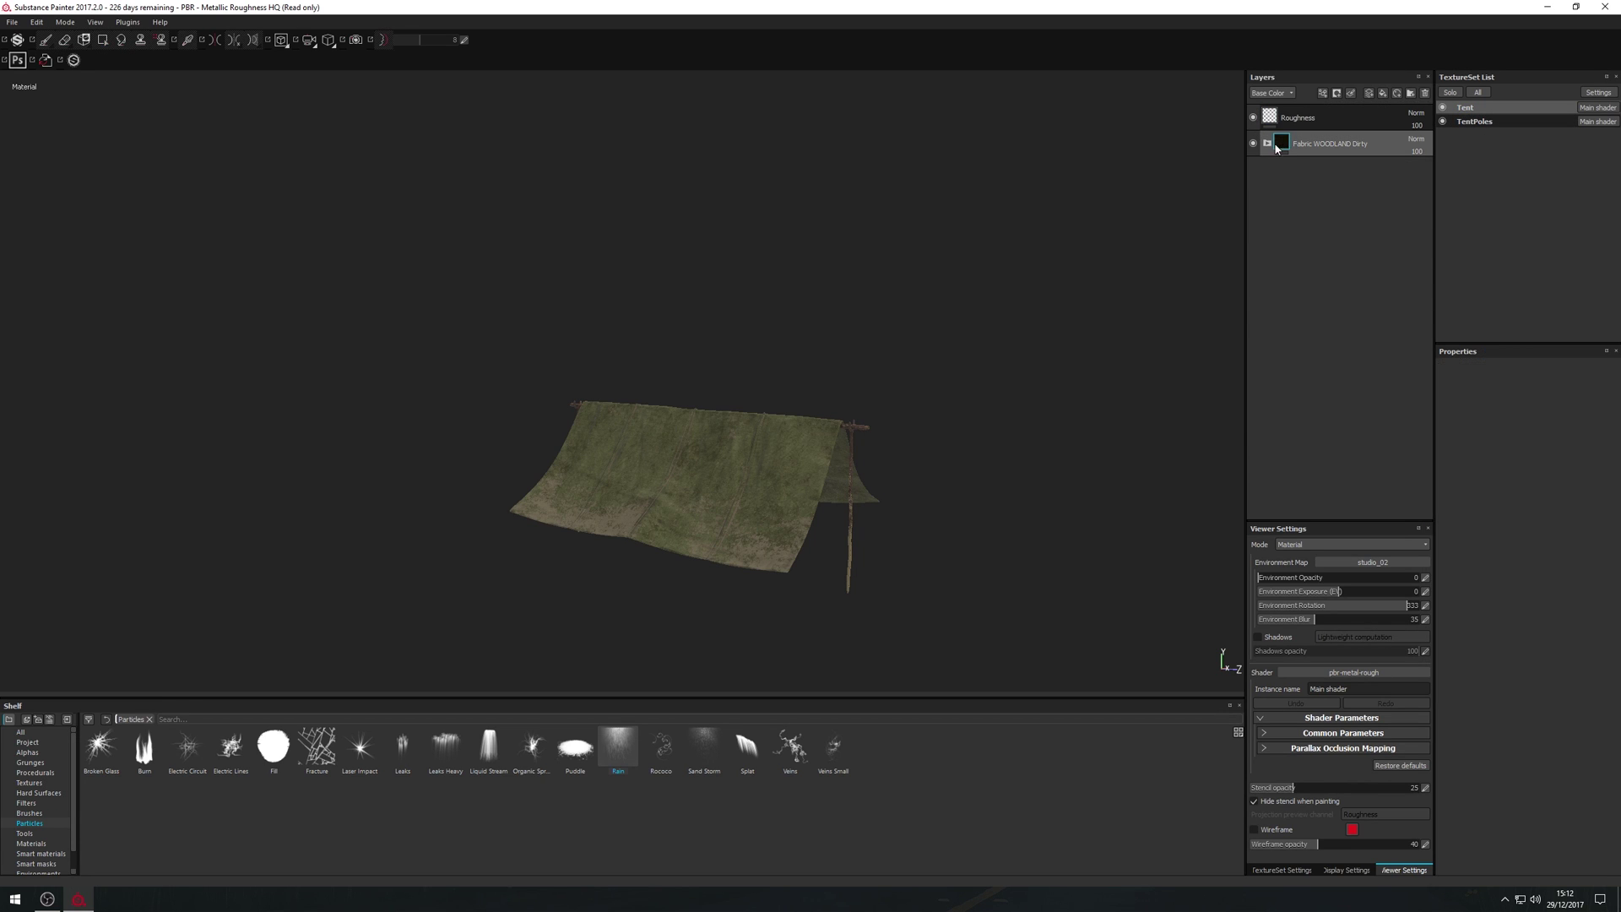
left_click(1268, 143)
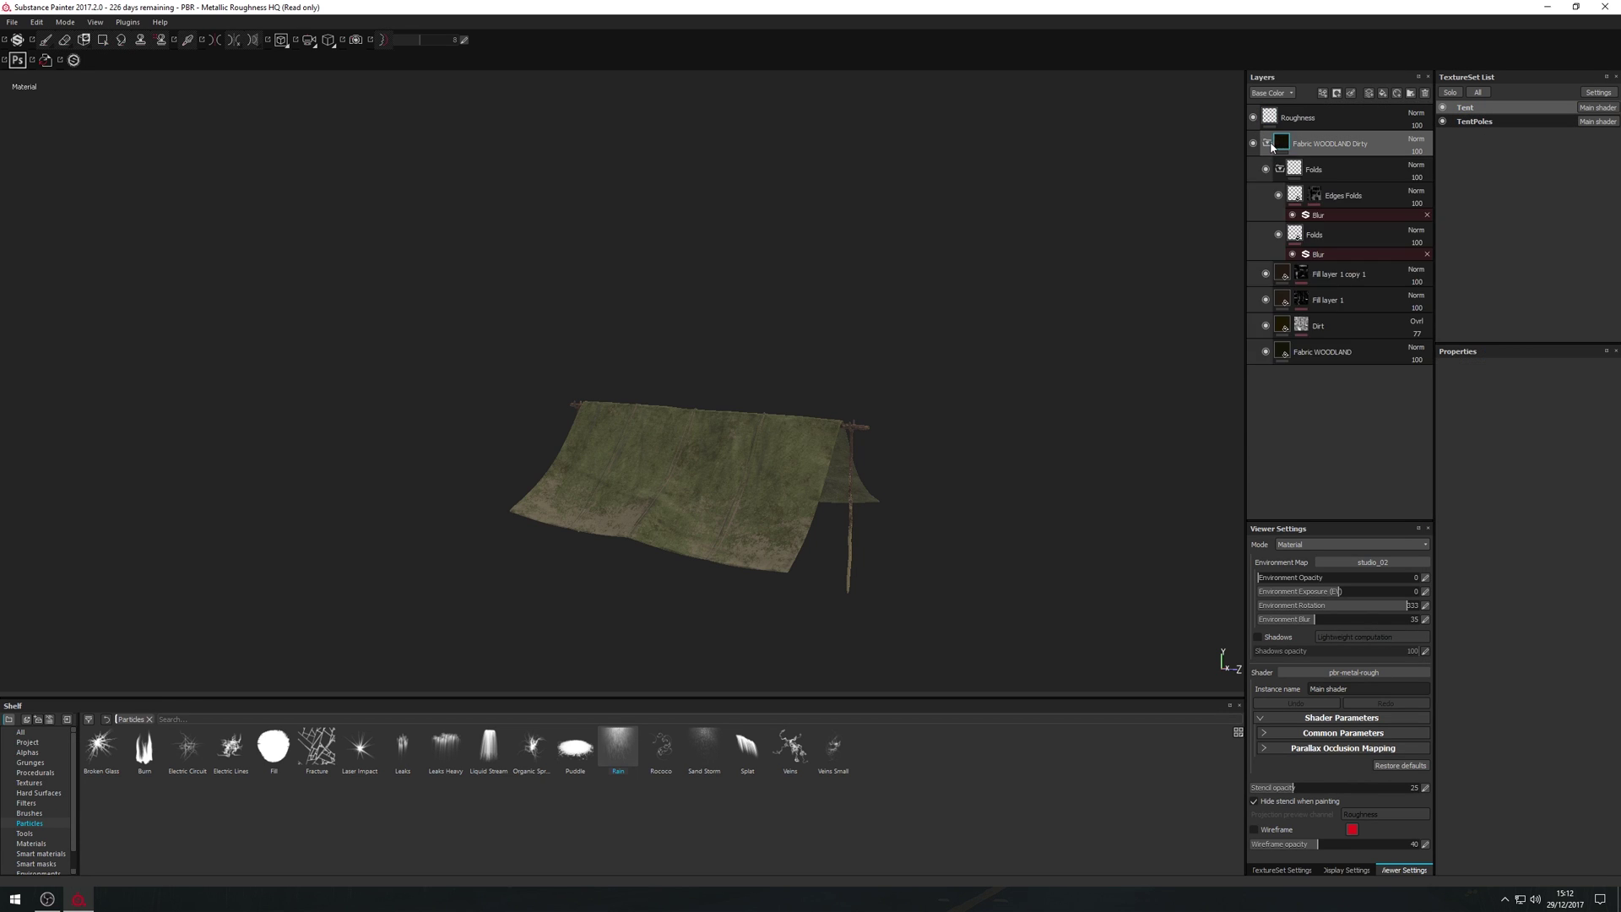
left_click(1281, 357)
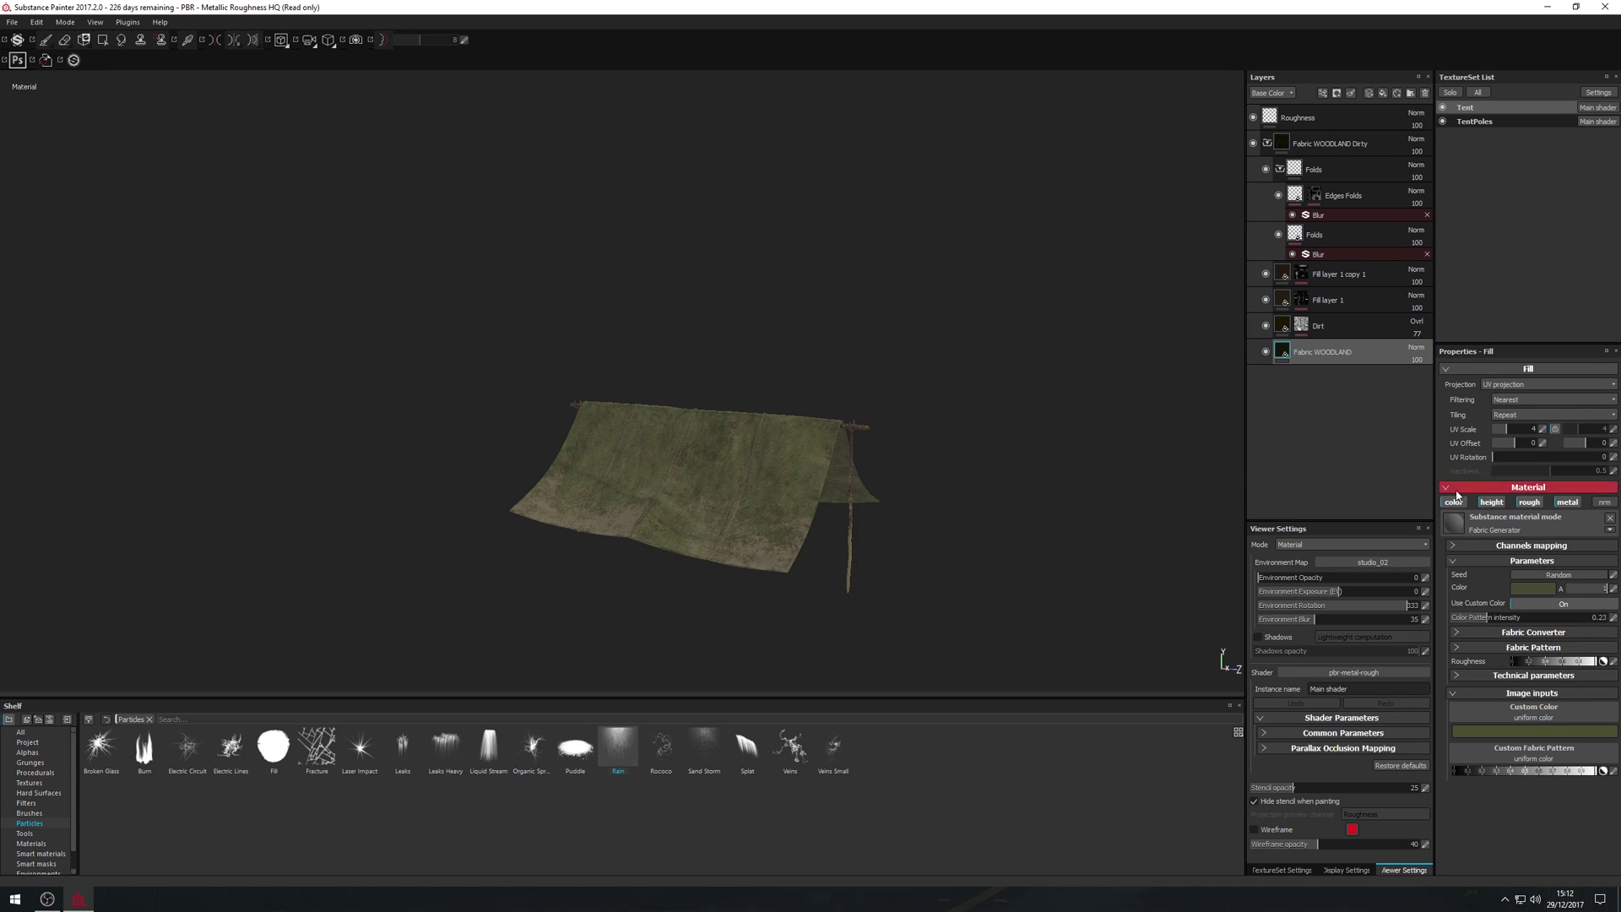
left_click(1528, 728)
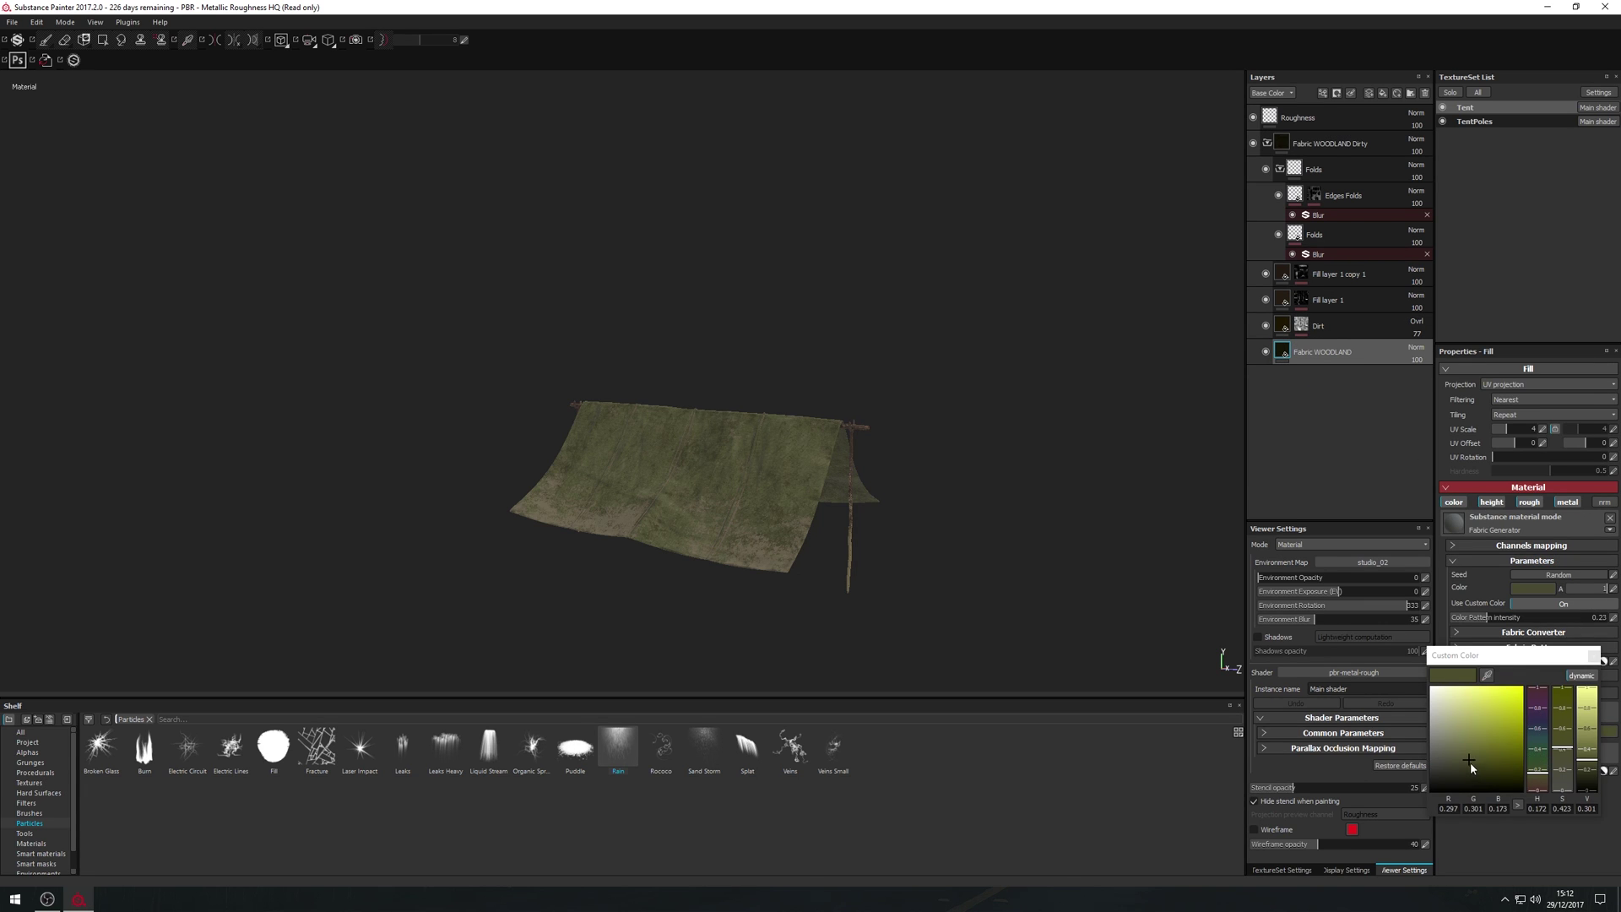
left_click_drag(1583, 758, 1589, 771)
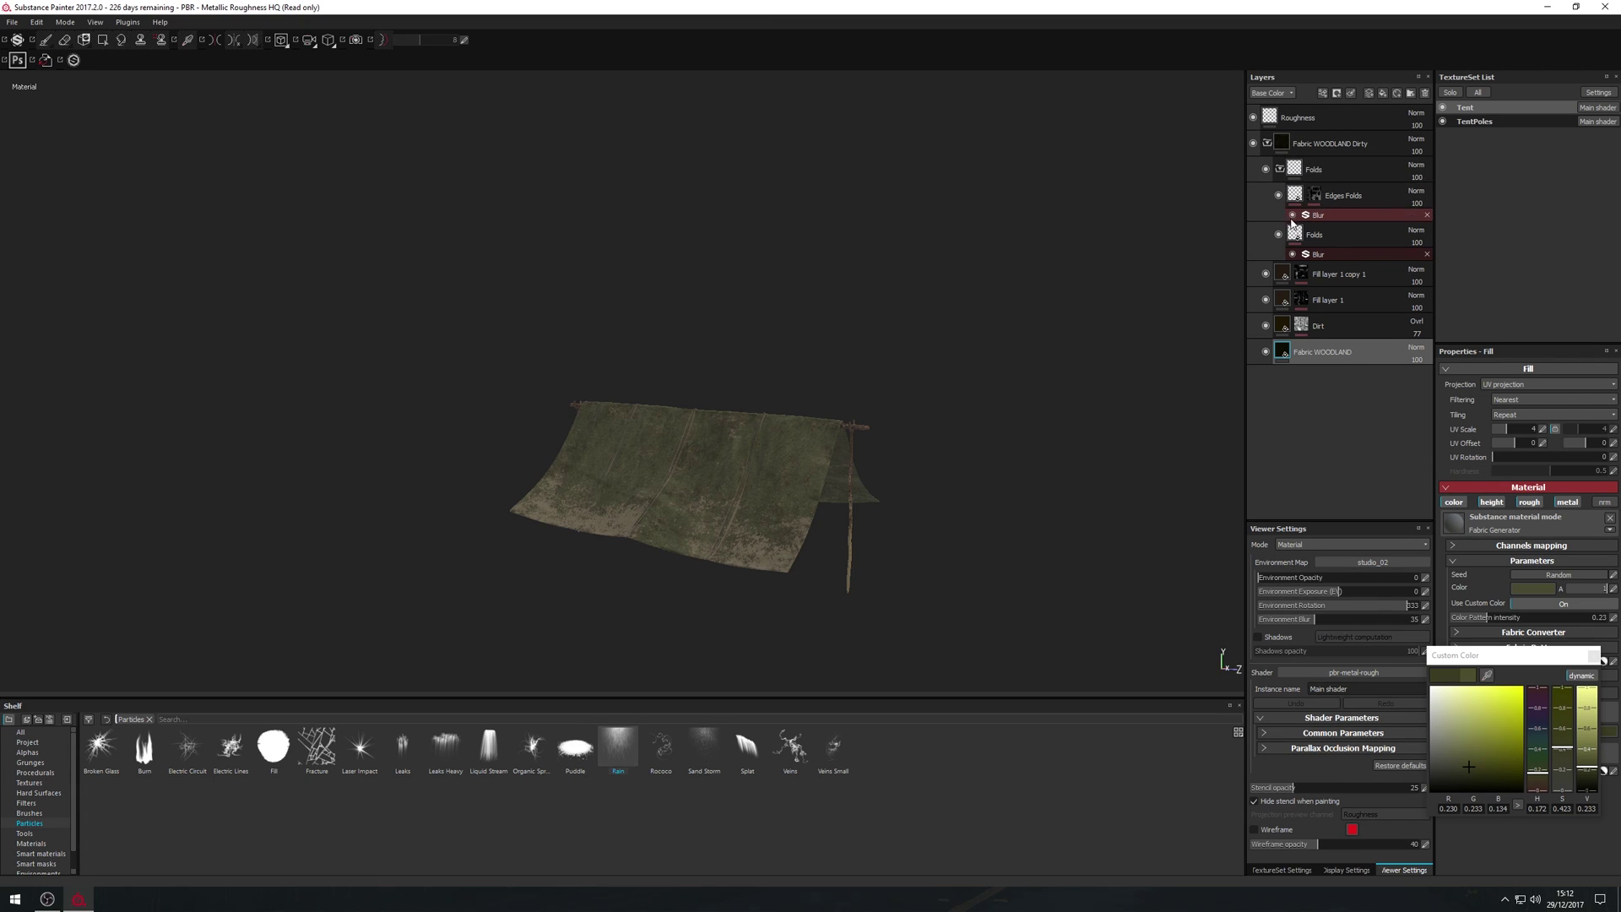
- Duplicate the dirt layer Fill layer 1 copy 1 and replace the duplicate's mask with an empty black mask
left_click(1266, 274)
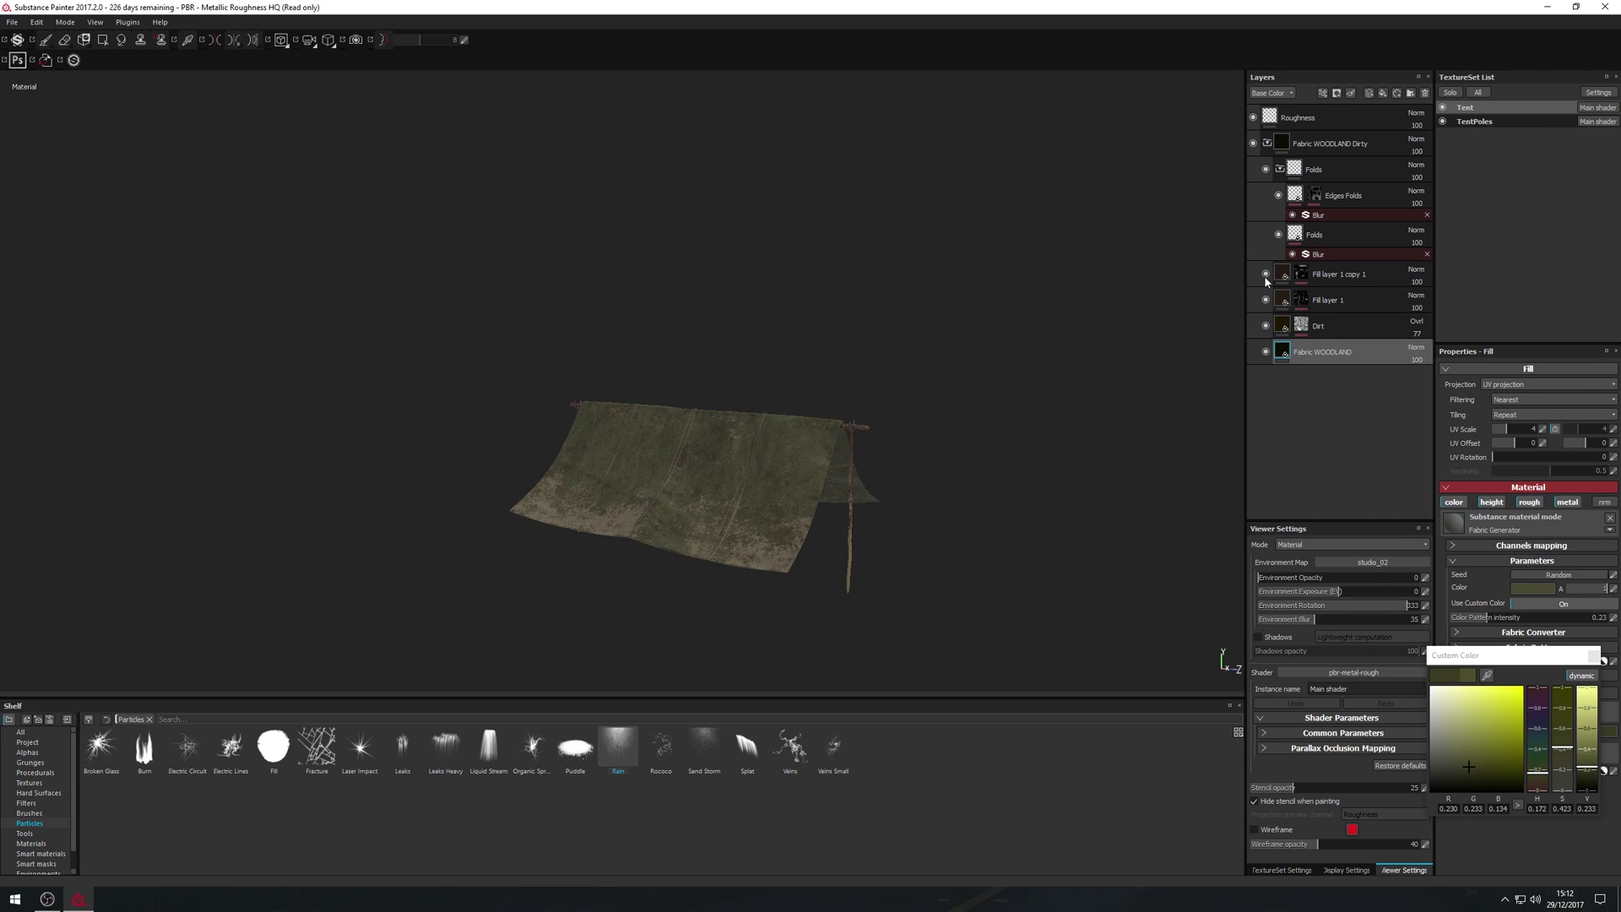
left_click(1334, 275)
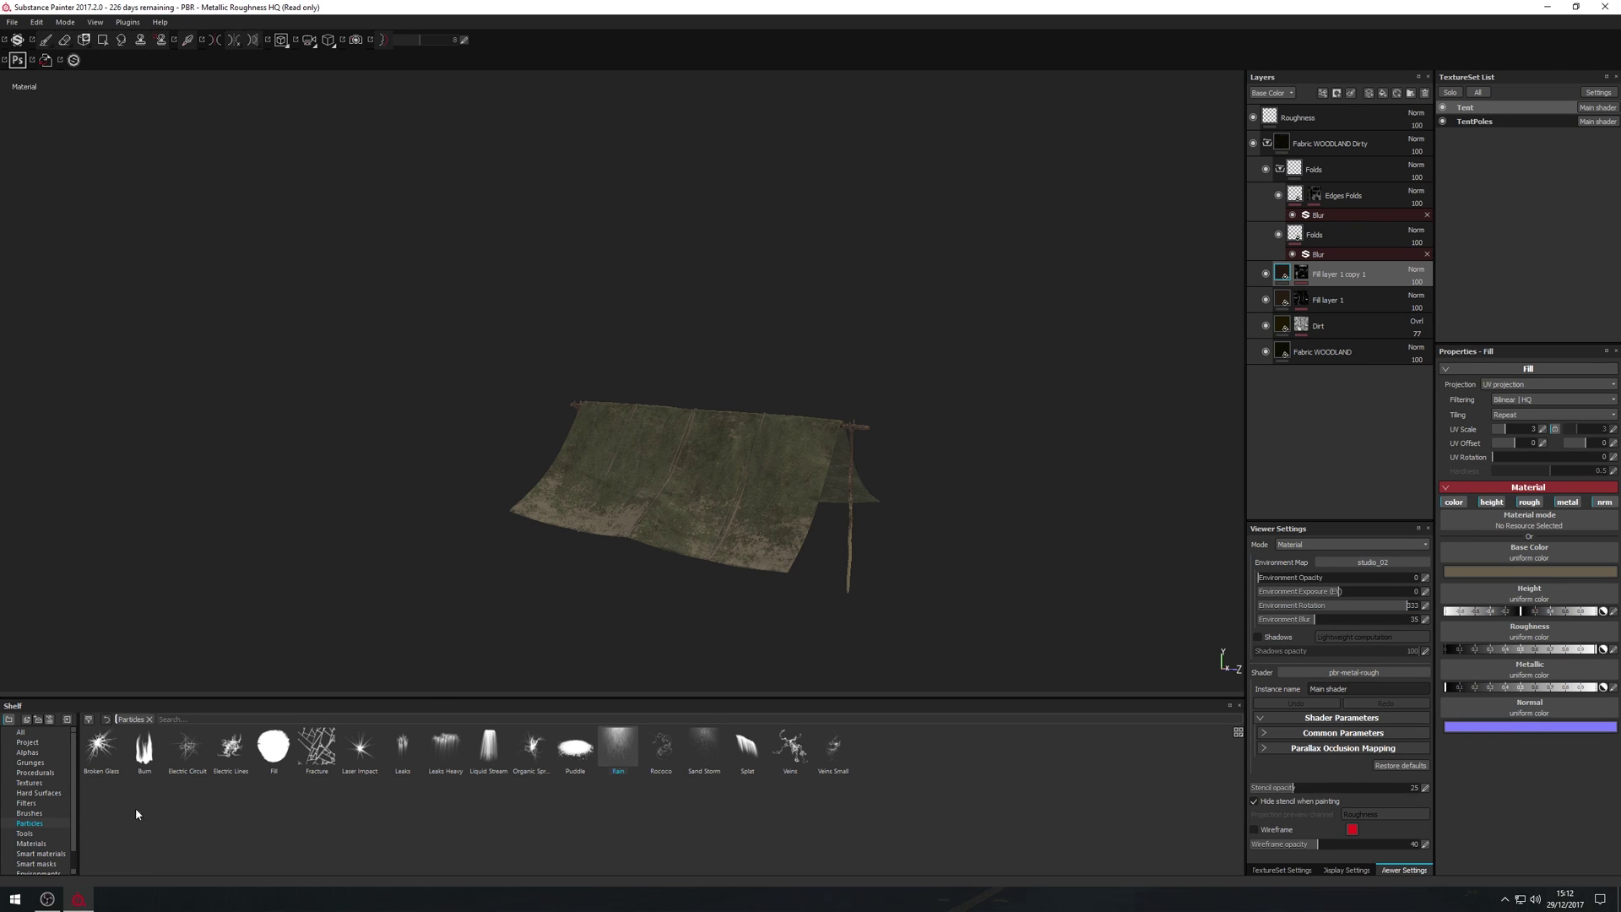
right_click(1284, 274)
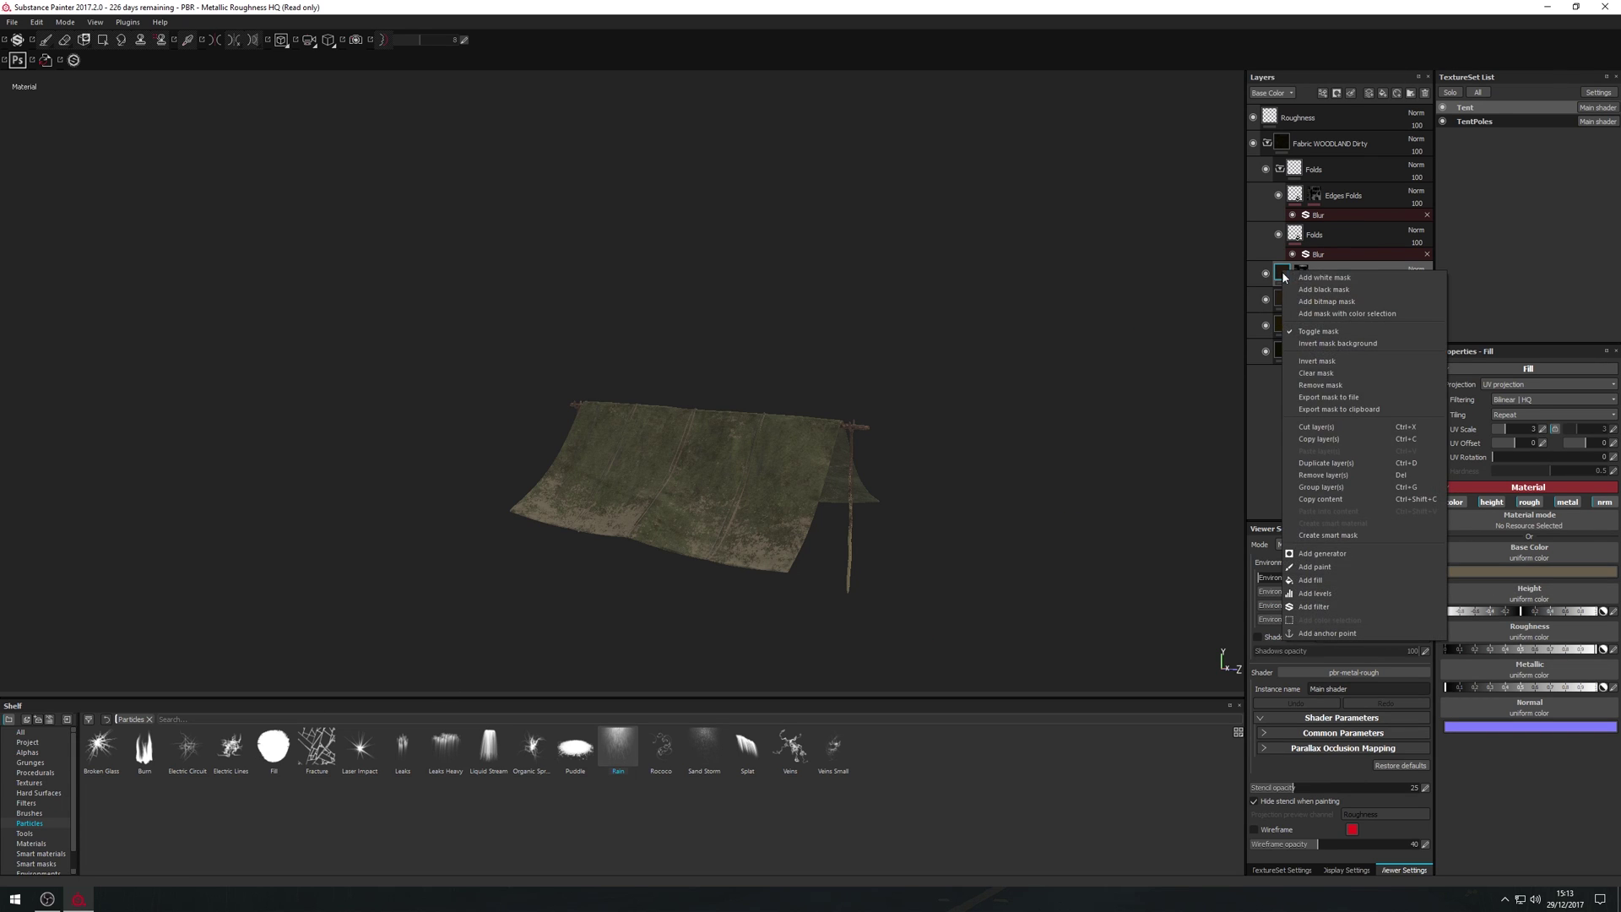
left_click(1322, 462)
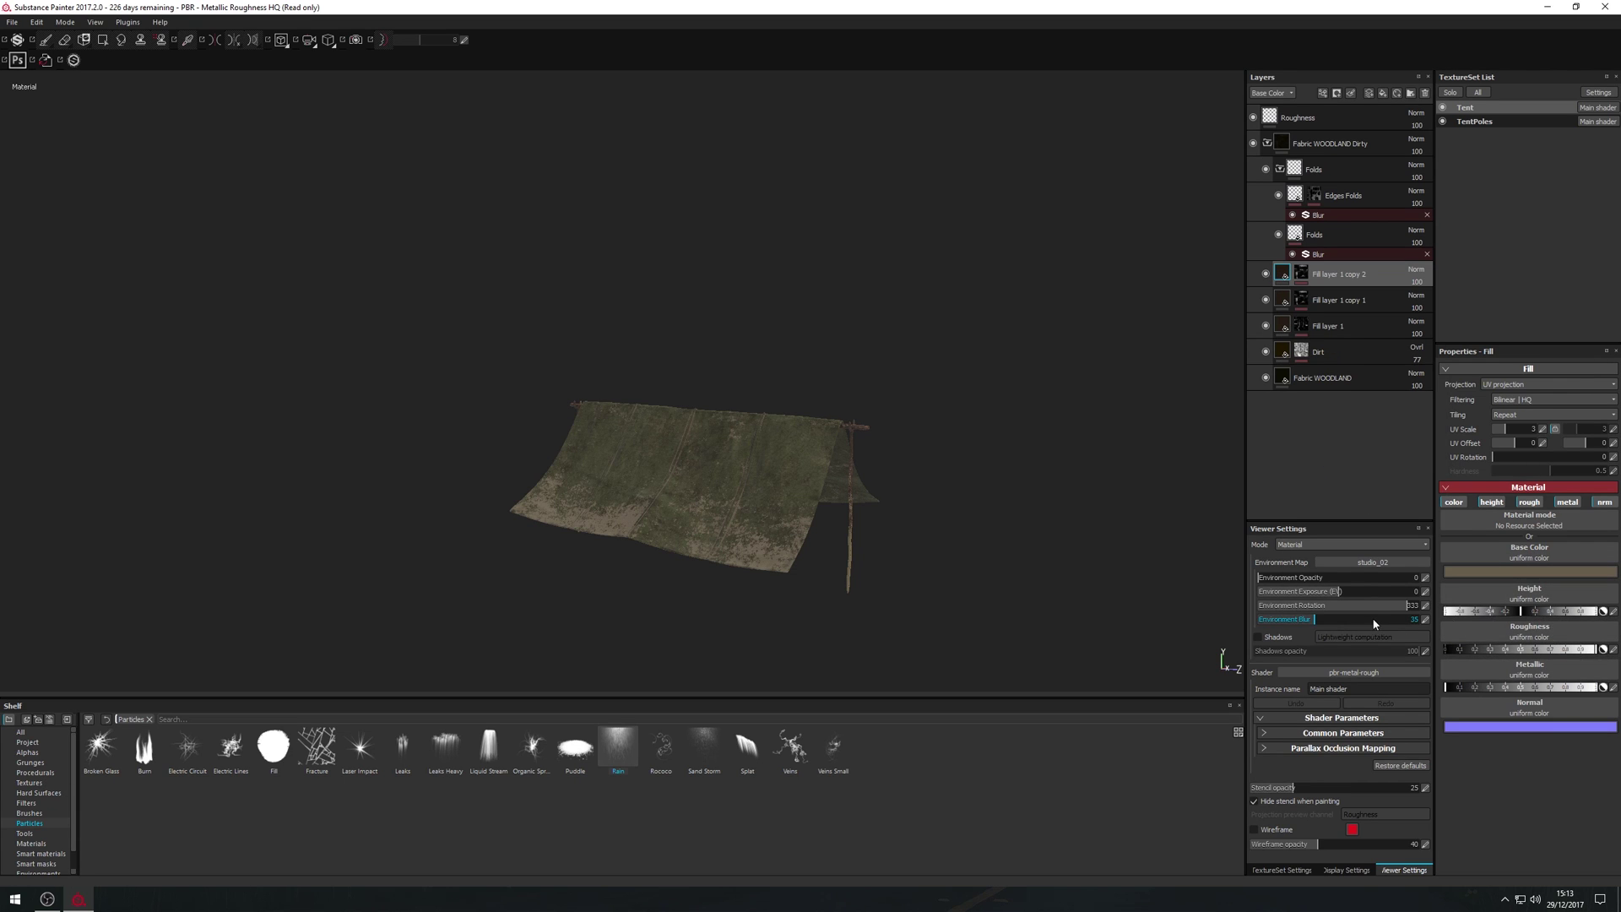
left_click(1300, 274)
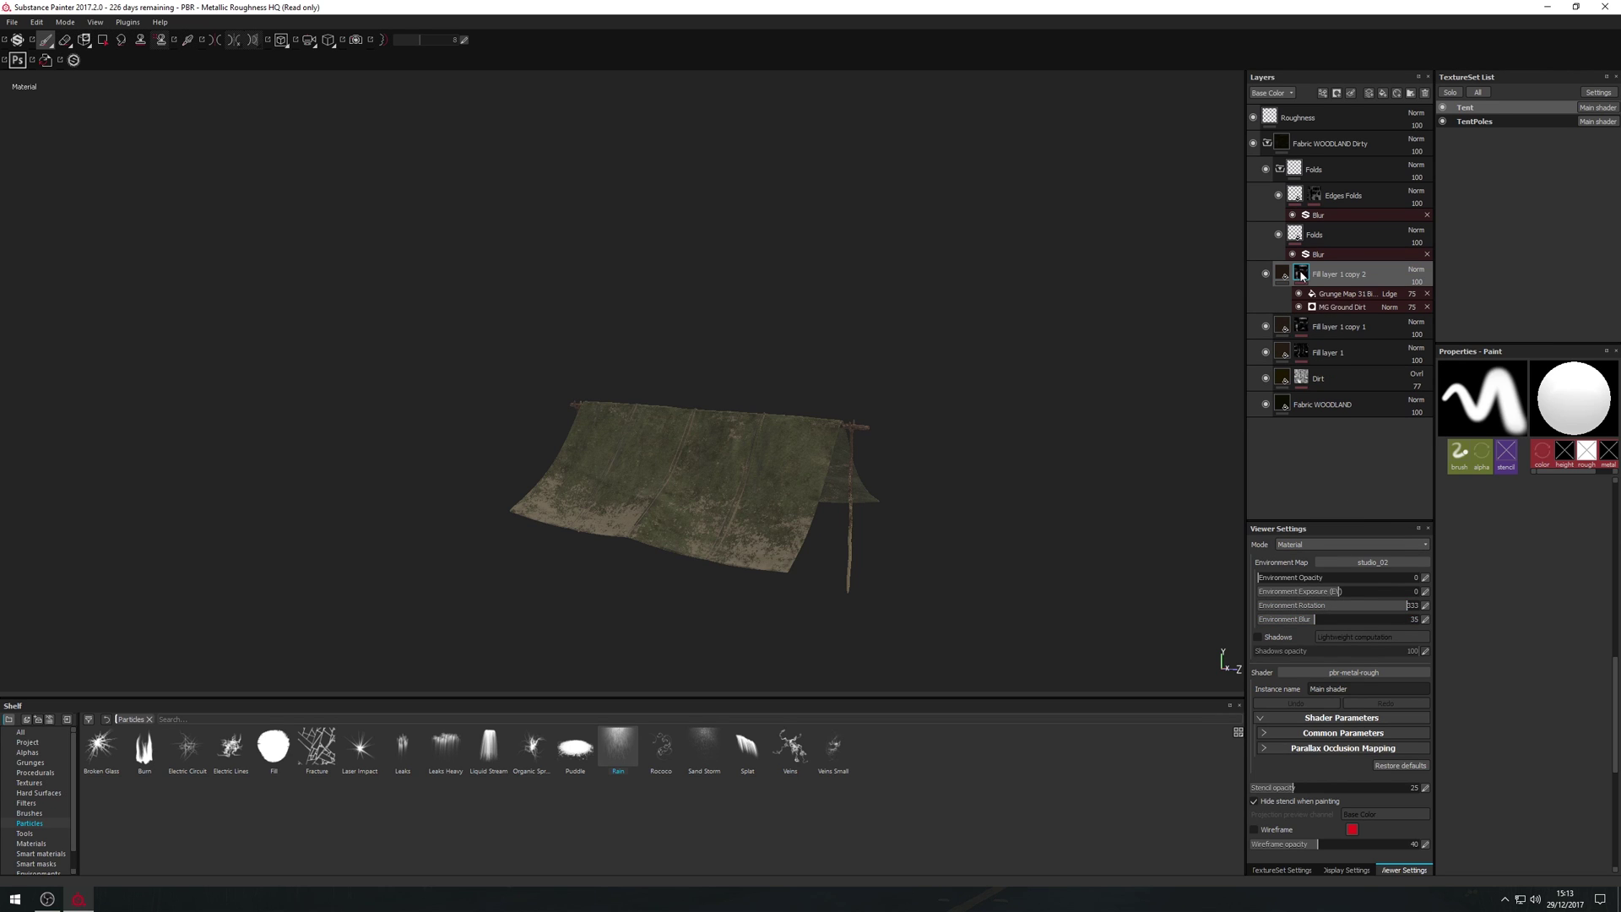
right_click(1305, 276)
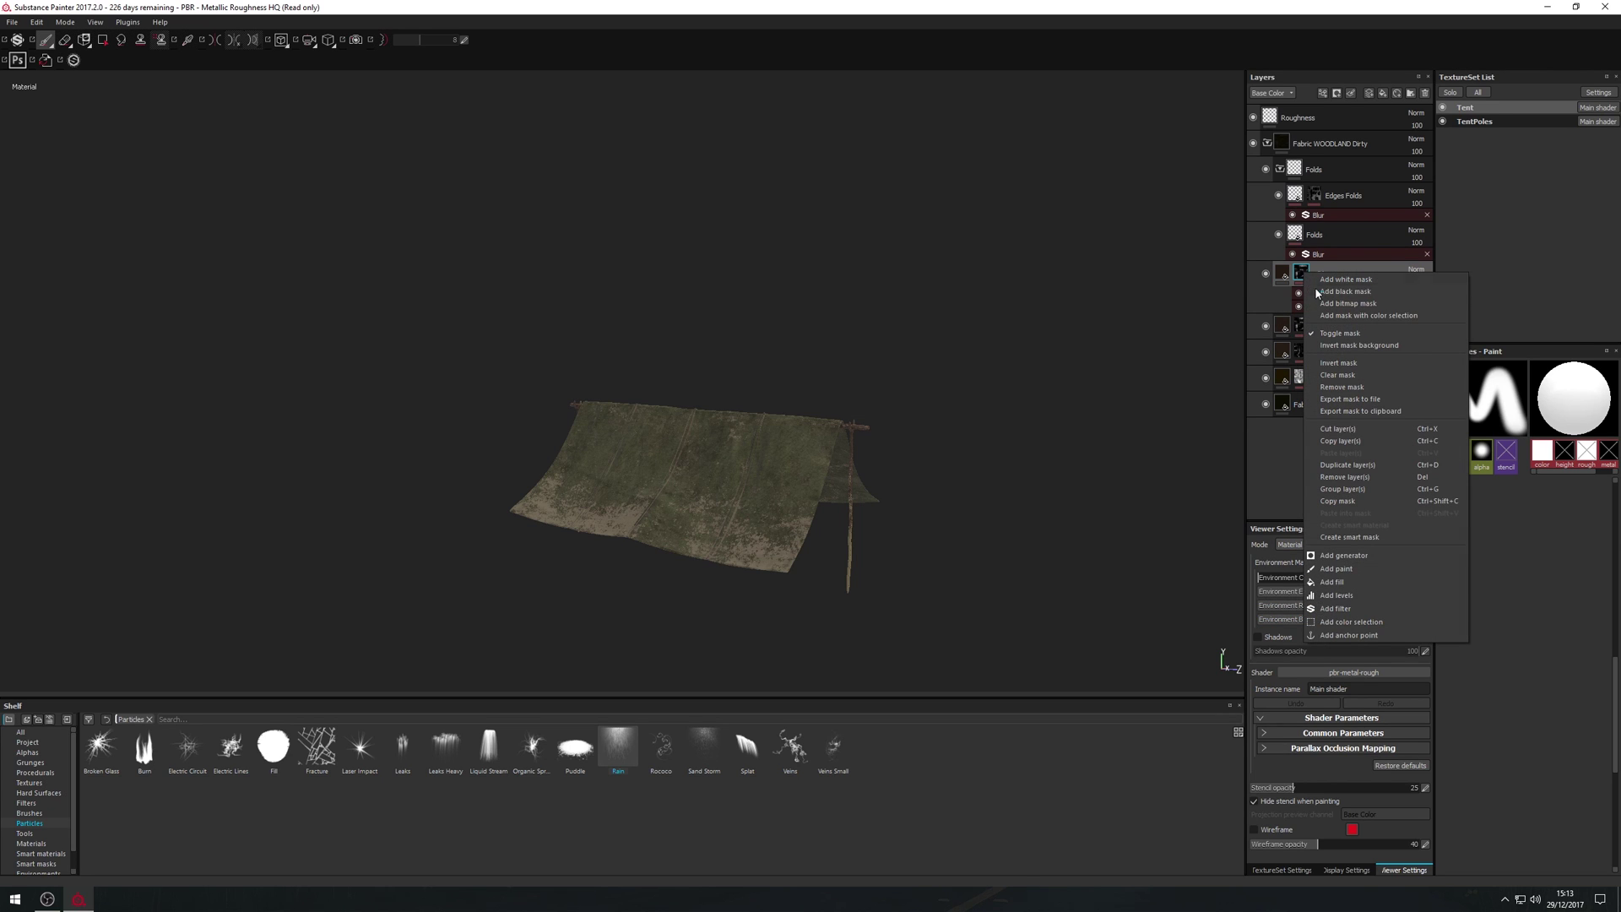
left_click(1322, 292)
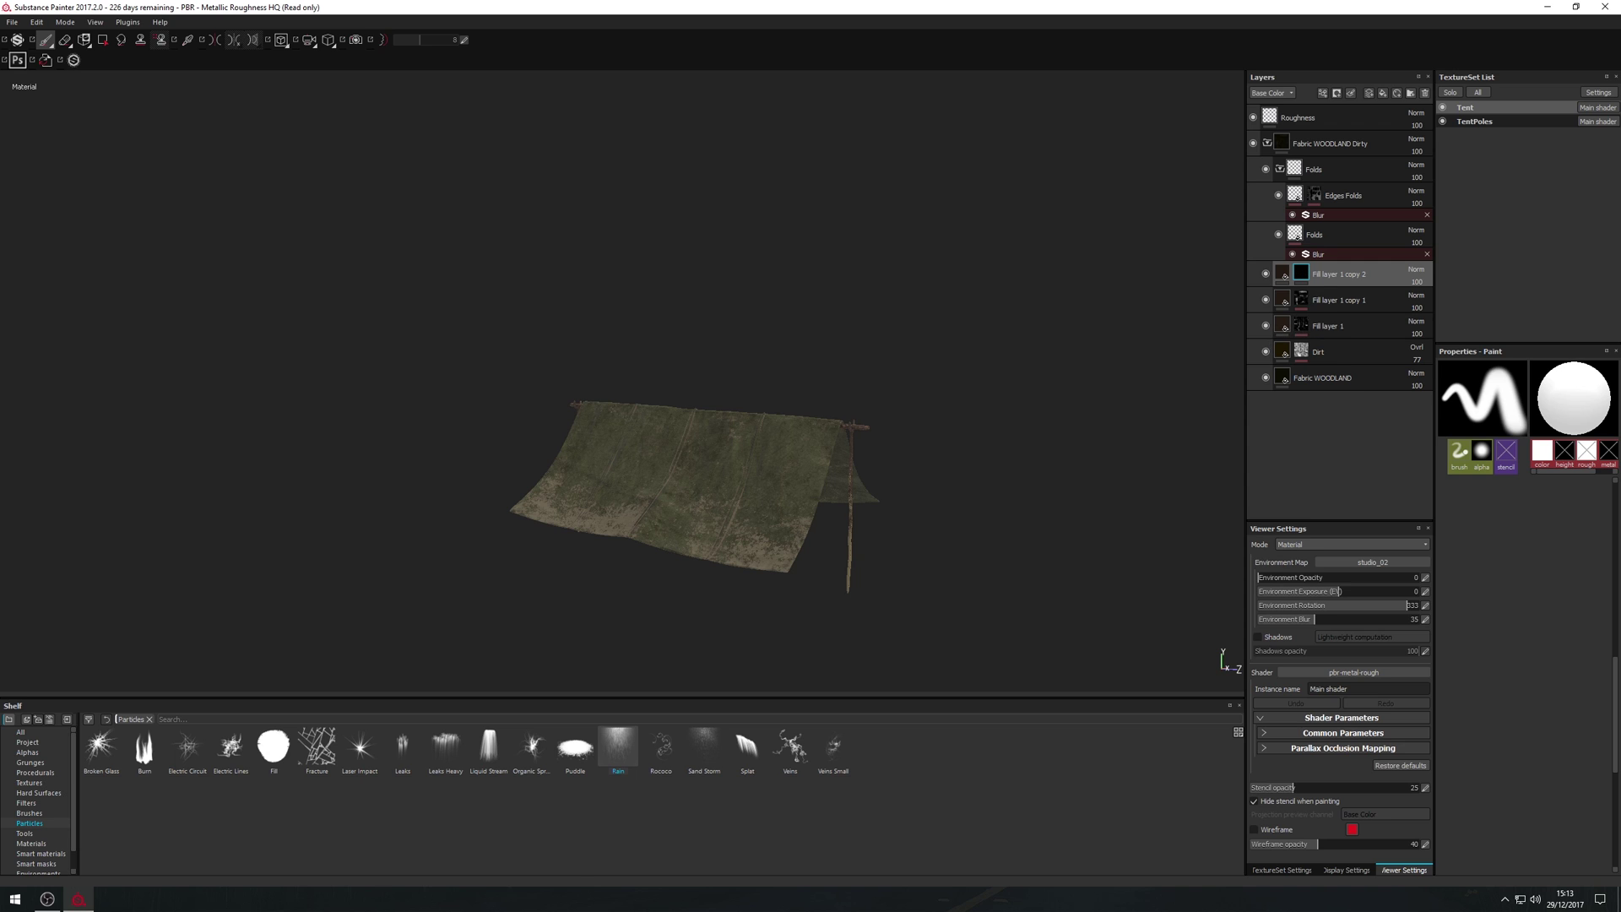
- Apply the Surface Worn smart mask to the layer Fill layer 1 copy 2
left_click(43, 855)
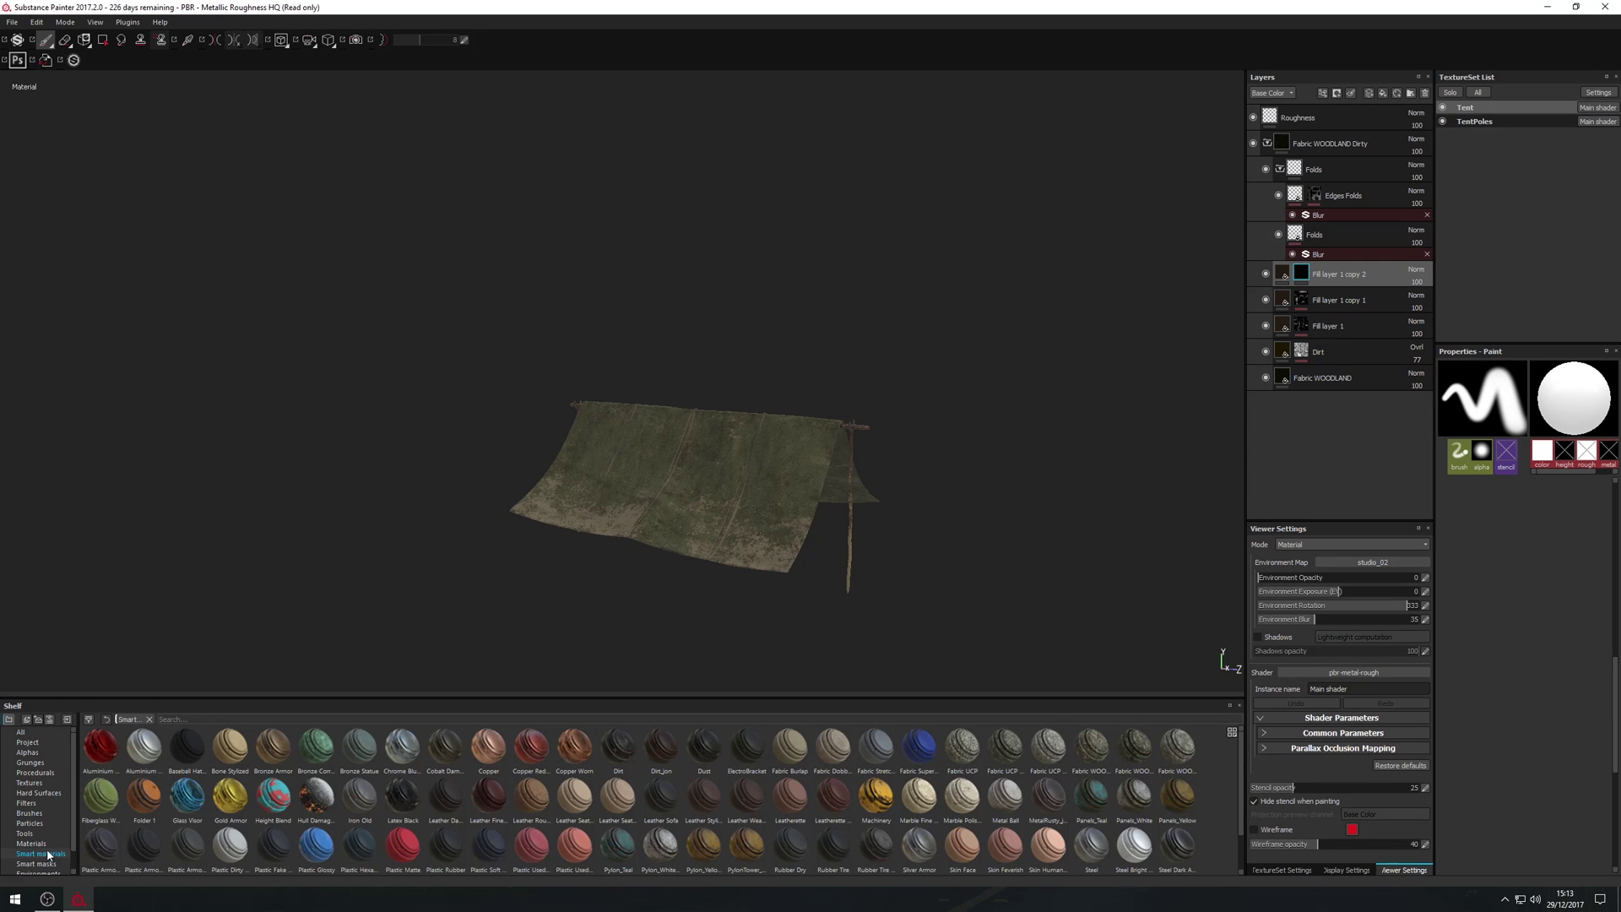
left_click(53, 863)
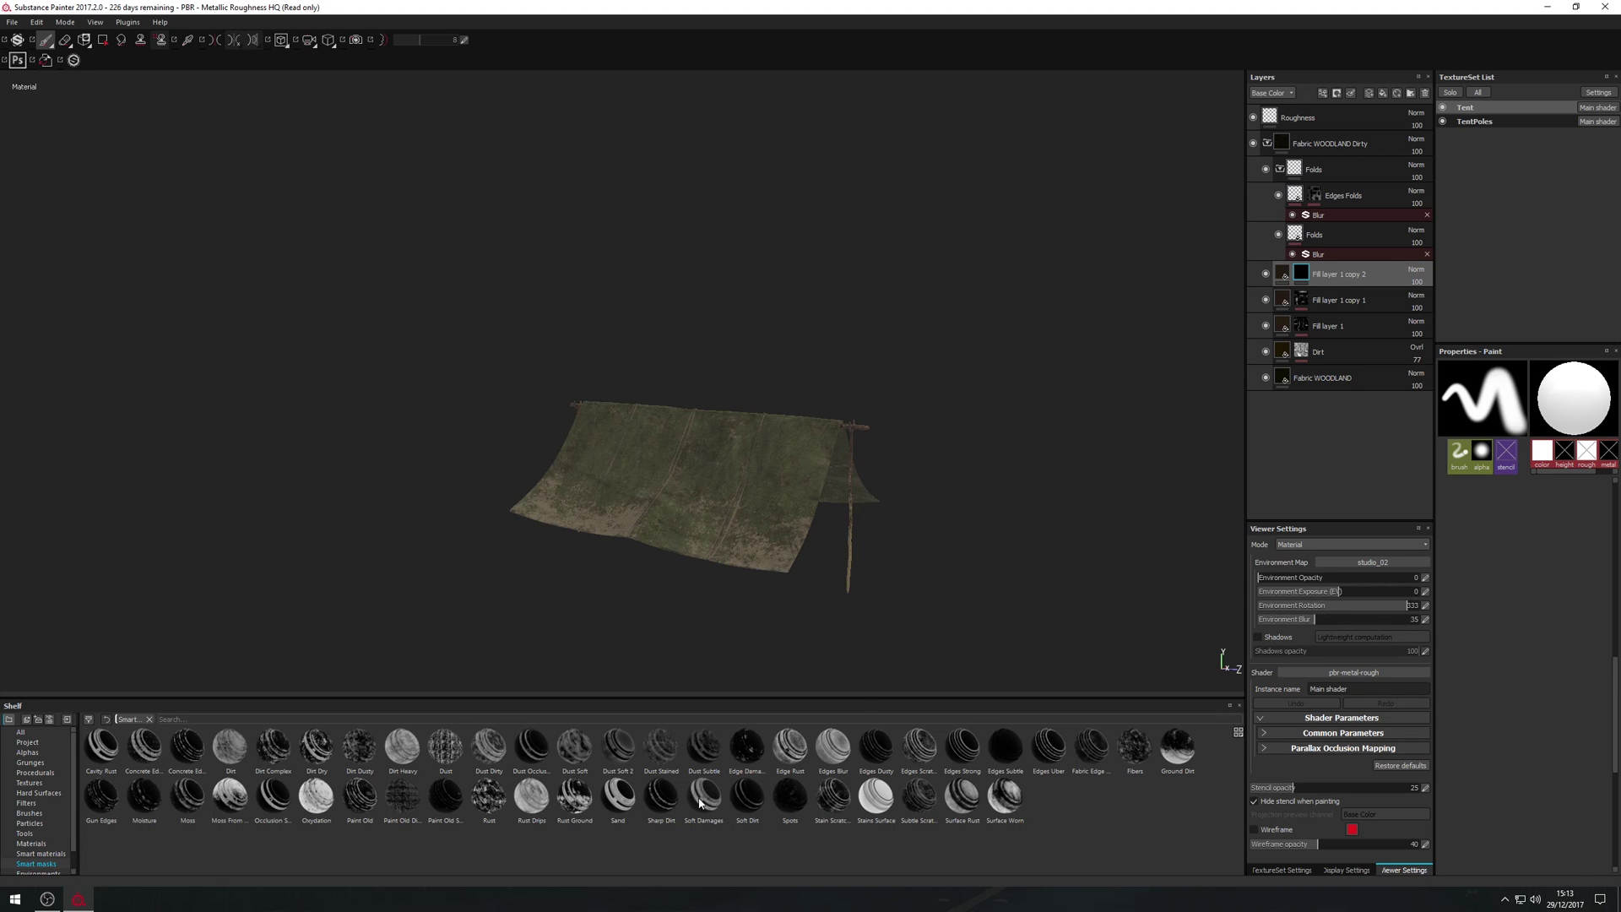
mouse_move(699, 803)
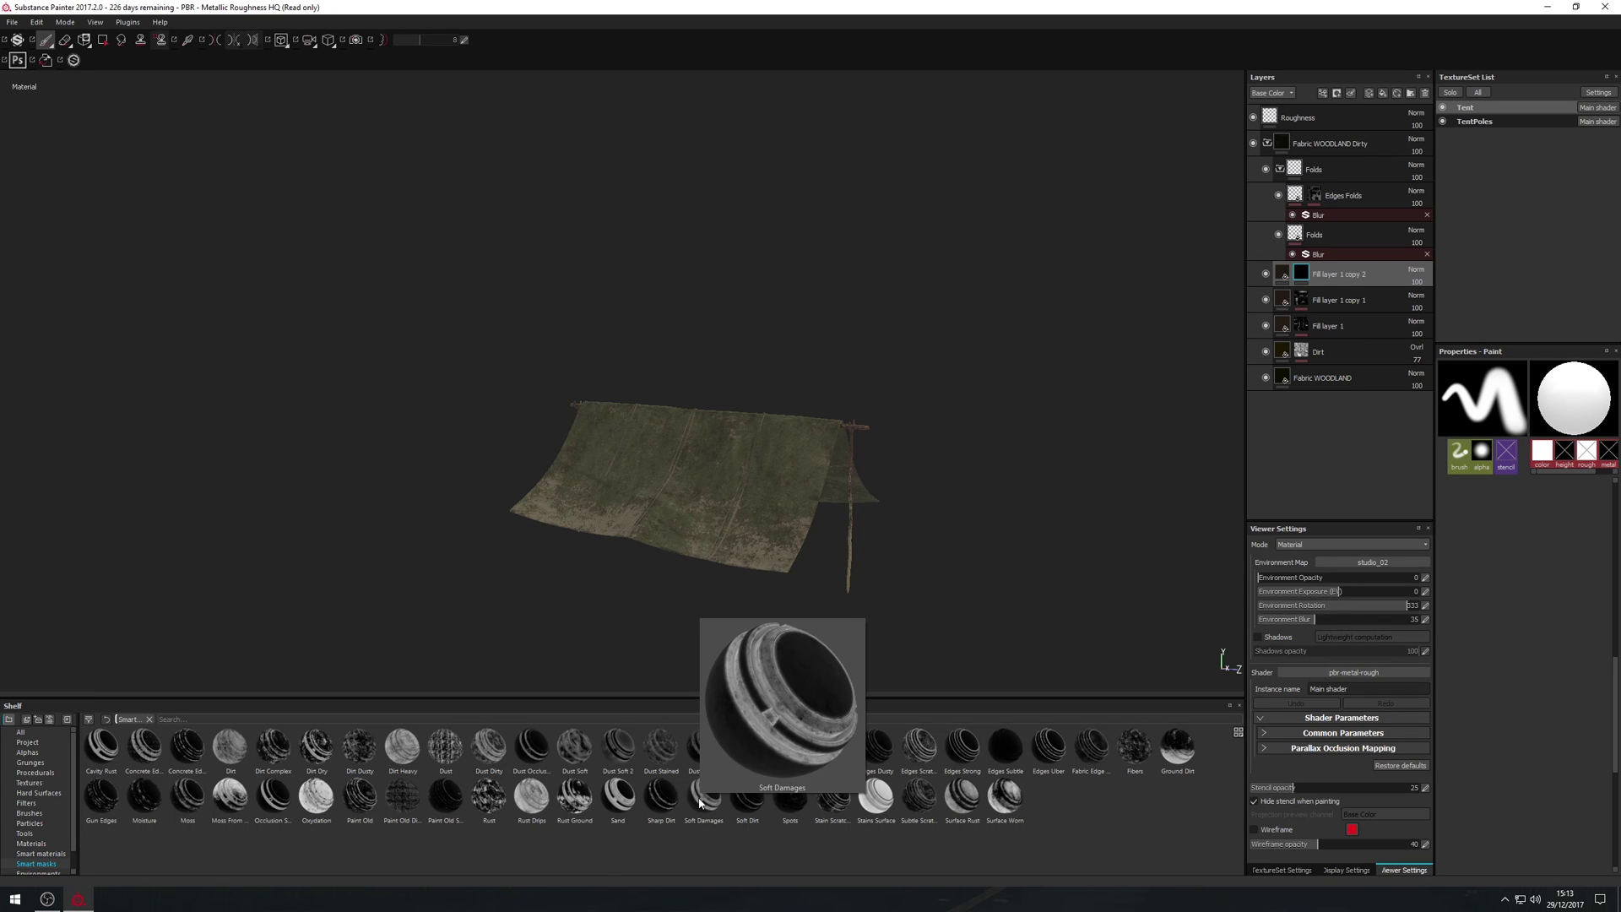
mouse_move(626, 812)
mouse_move(1001, 802)
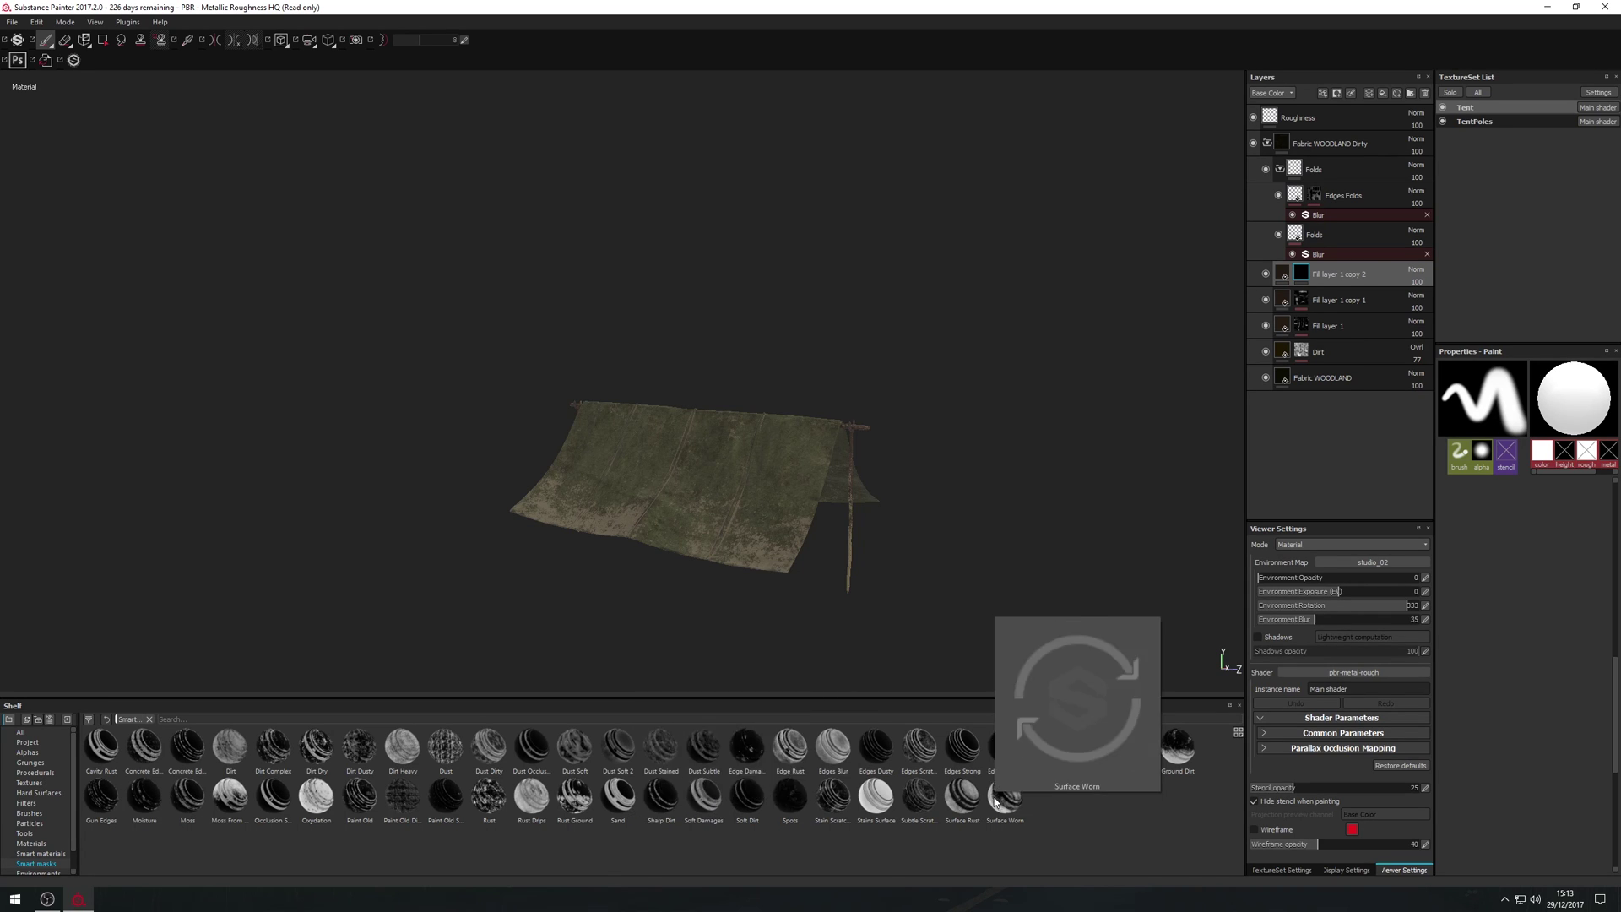
mouse_move(1005, 803)
left_mouse_down()
mouse_move(1201, 494)
mouse_move(1312, 268)
mouse_move(1383, 208)
mouse_move(1356, 277)
mouse_move(1310, 280)
left_mouse_up()
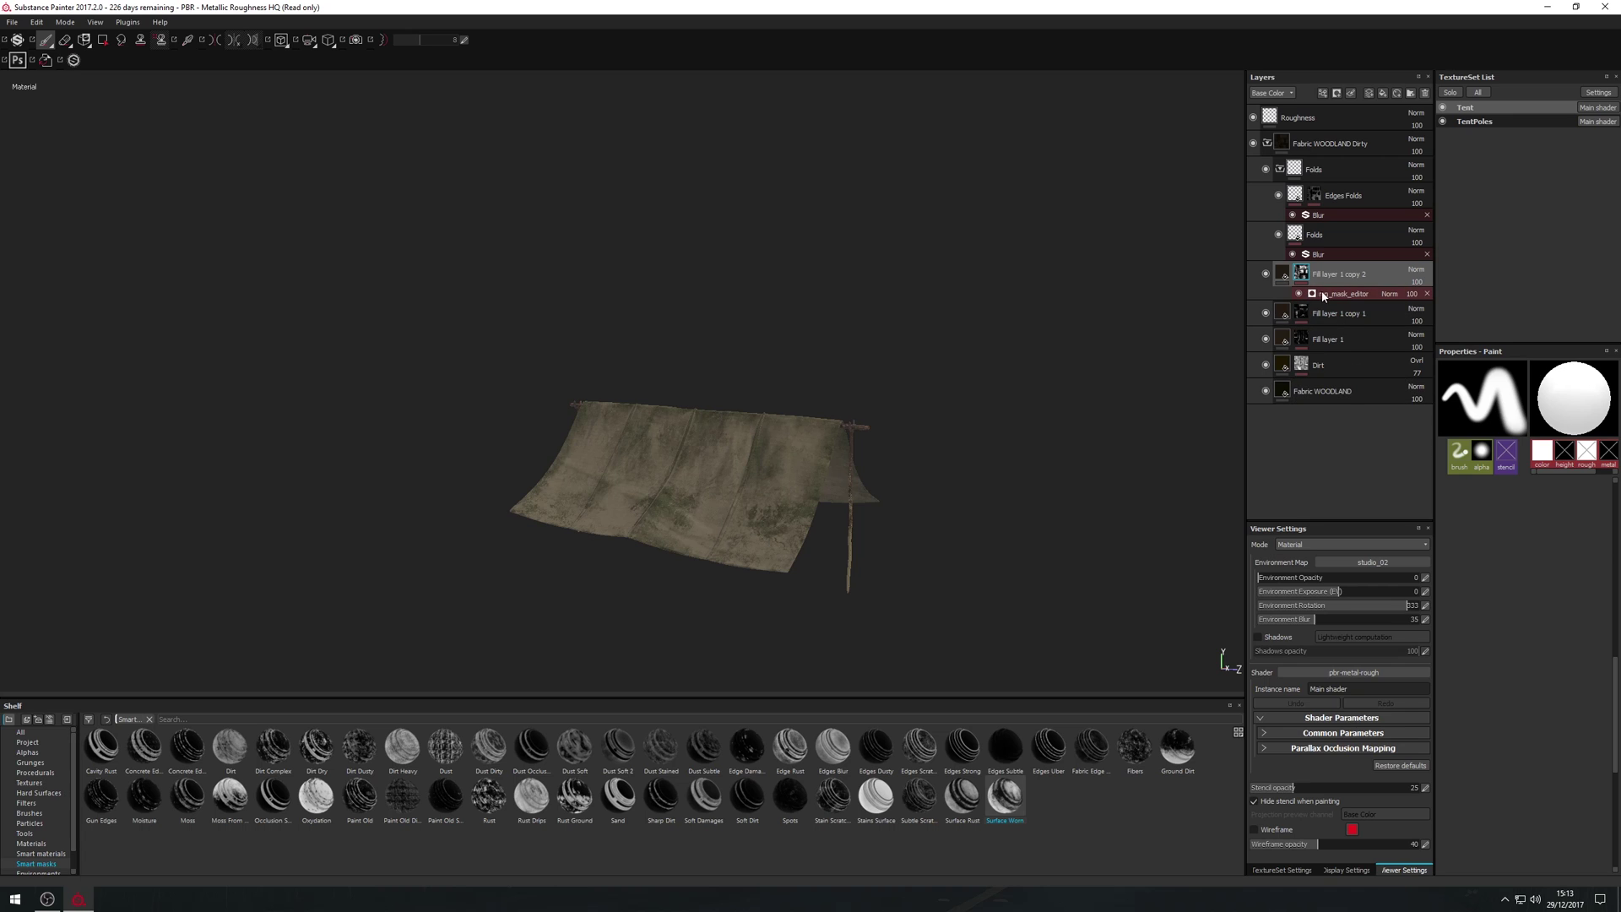
- Invert the mask editor generator on Fill layer 1 copy 2, raise its global balance above 0.7 and set global contrast to 0
left_click(1324, 294)
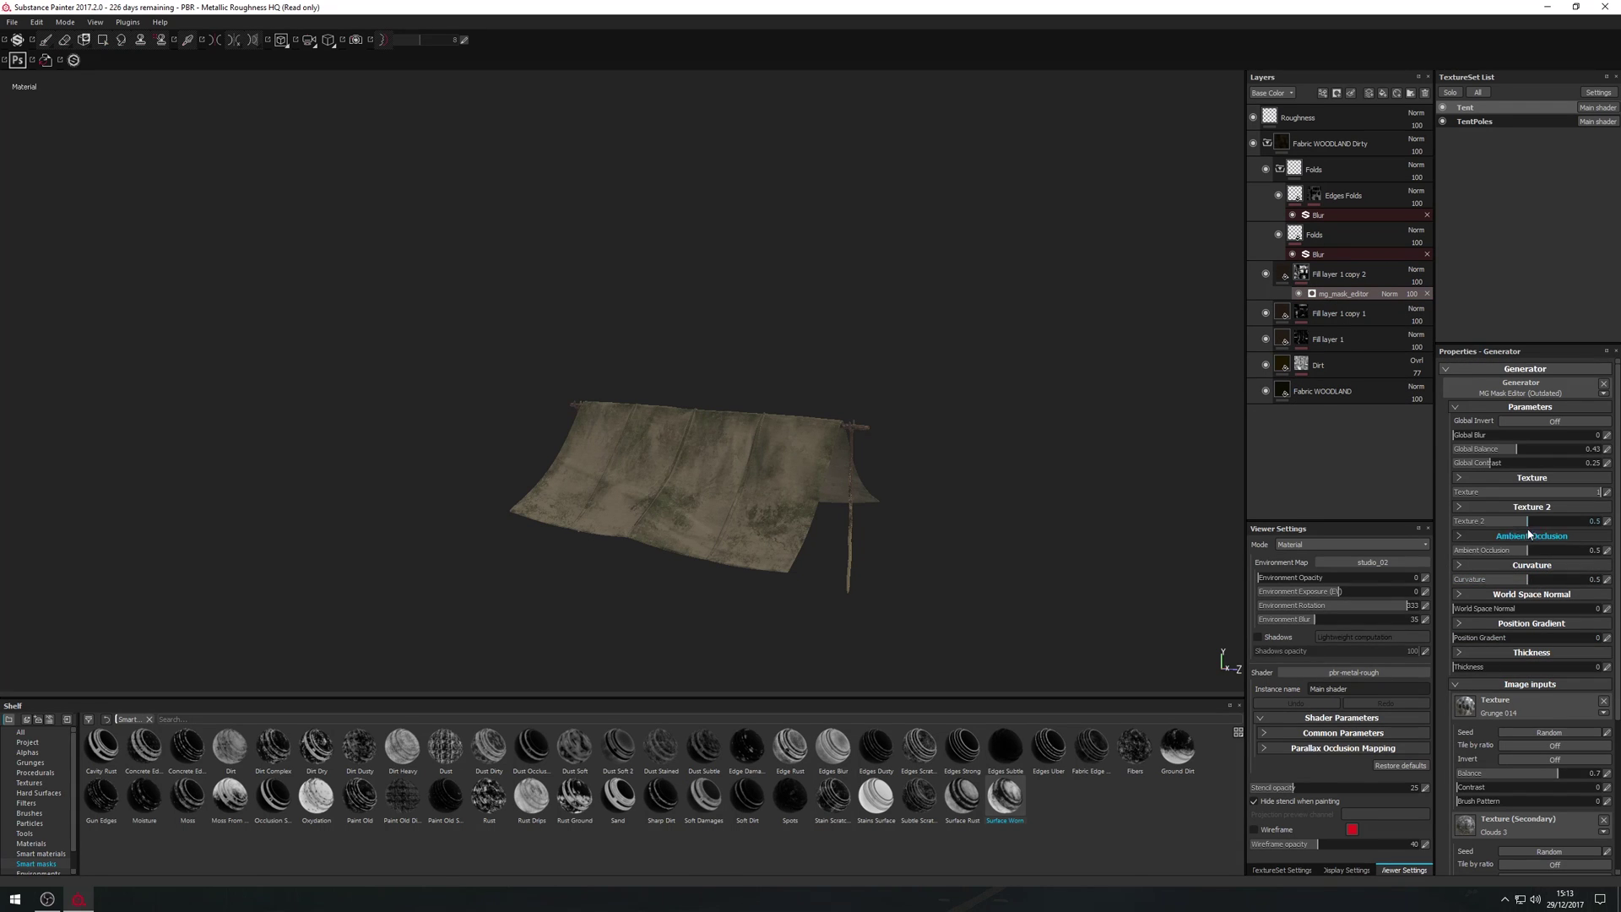
mouse_move(1516, 449)
left_mouse_down()
mouse_move(1480, 455)
mouse_move(1514, 450)
left_mouse_up()
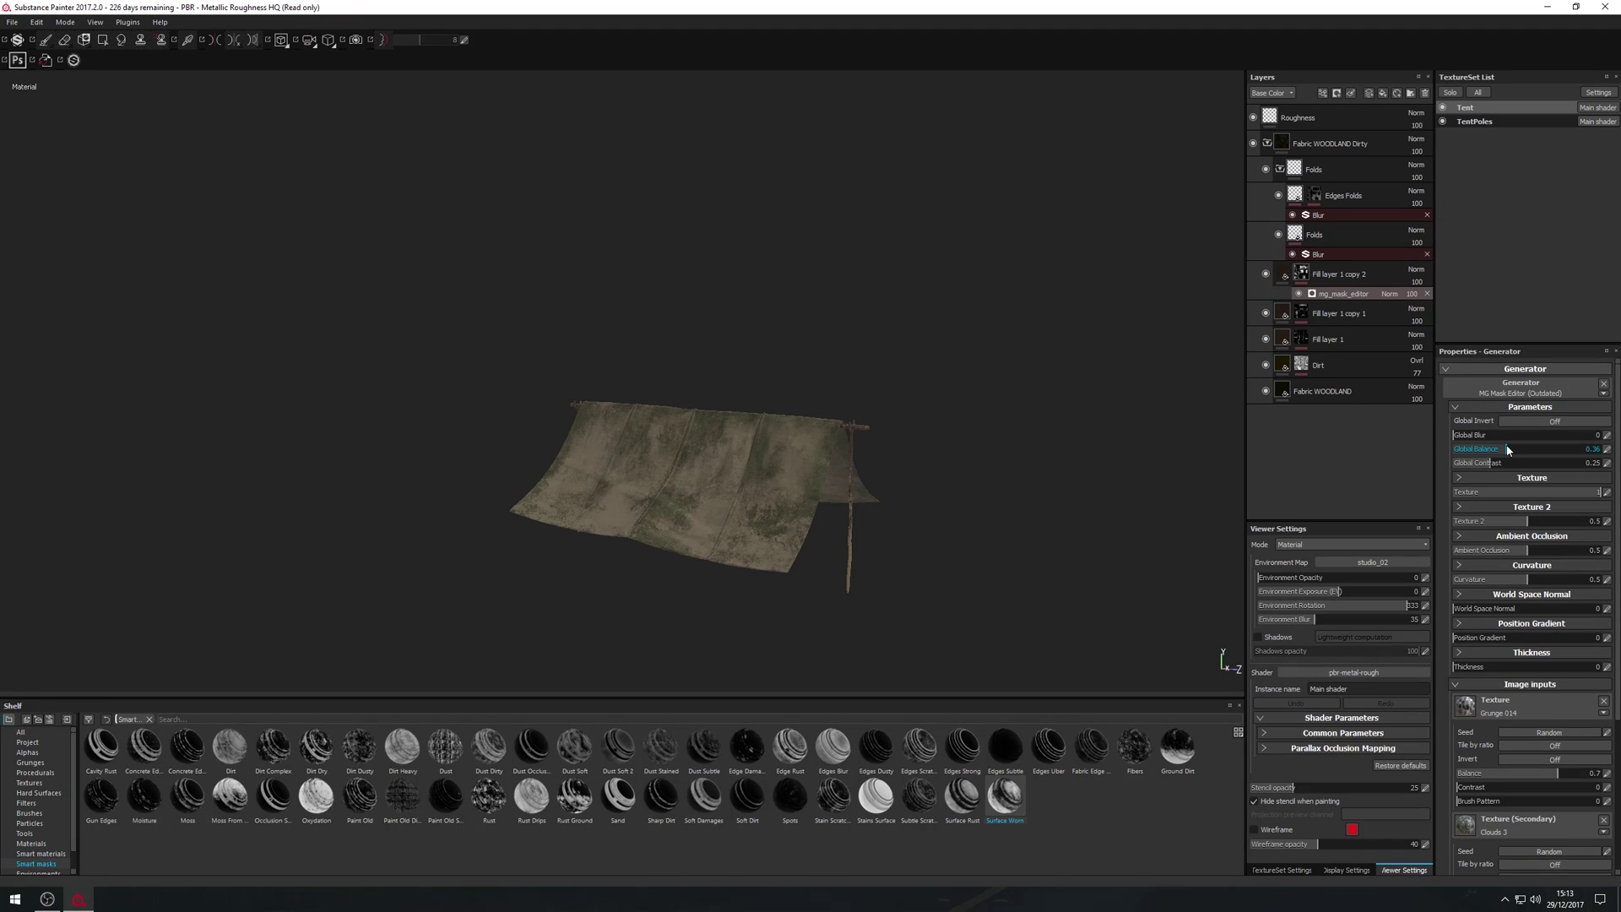
left_click(1554, 422)
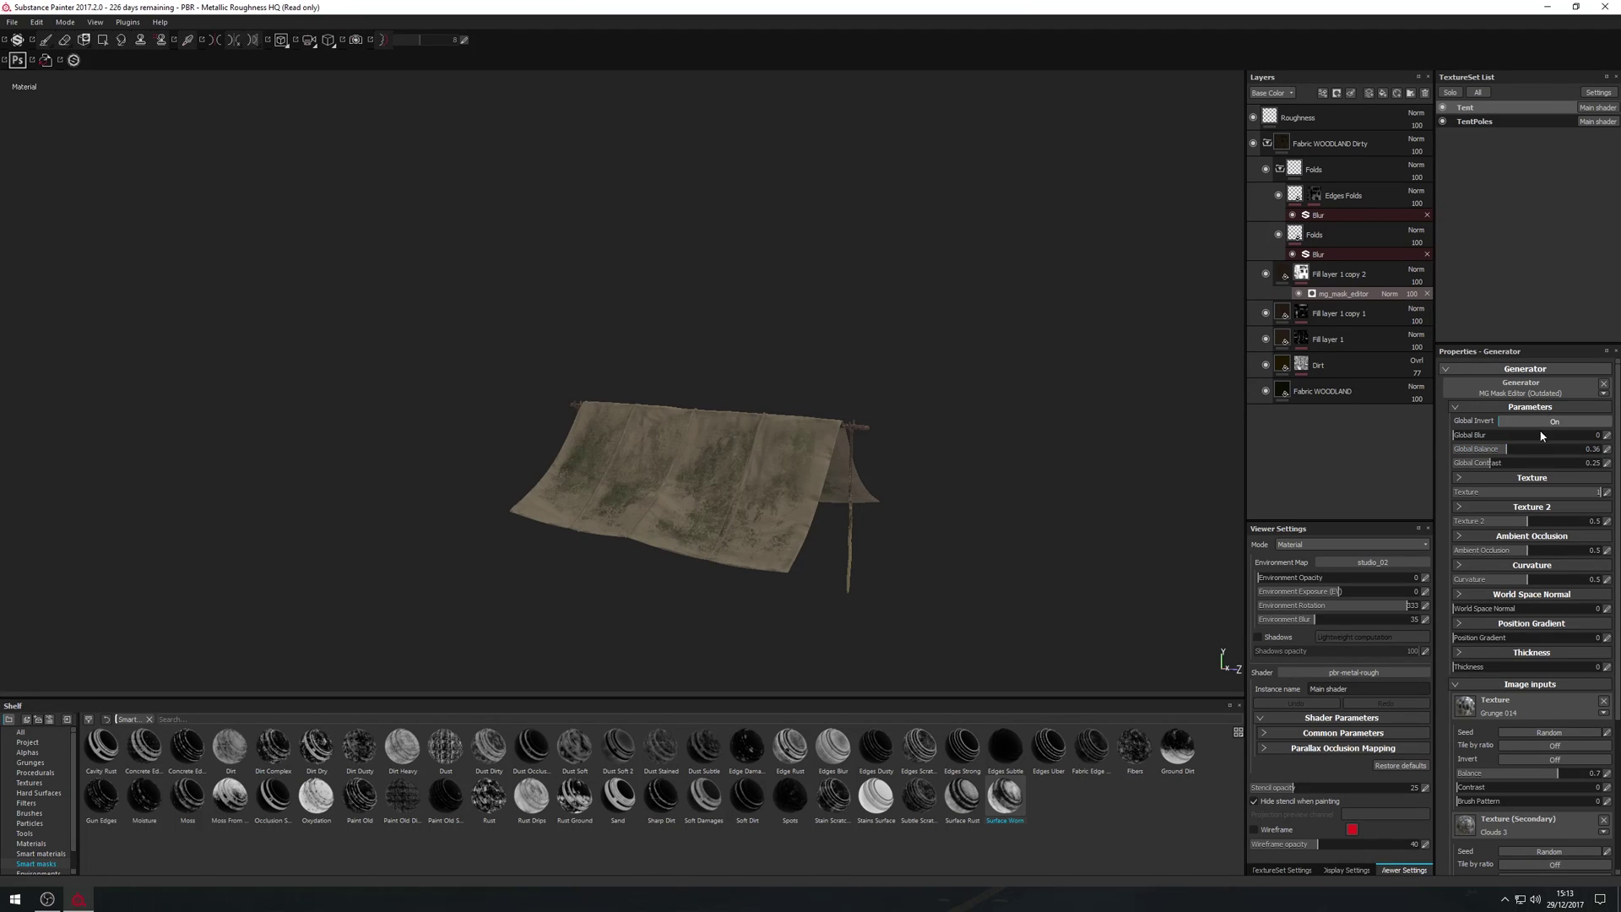
left_click_drag(1509, 450, 1366, 464)
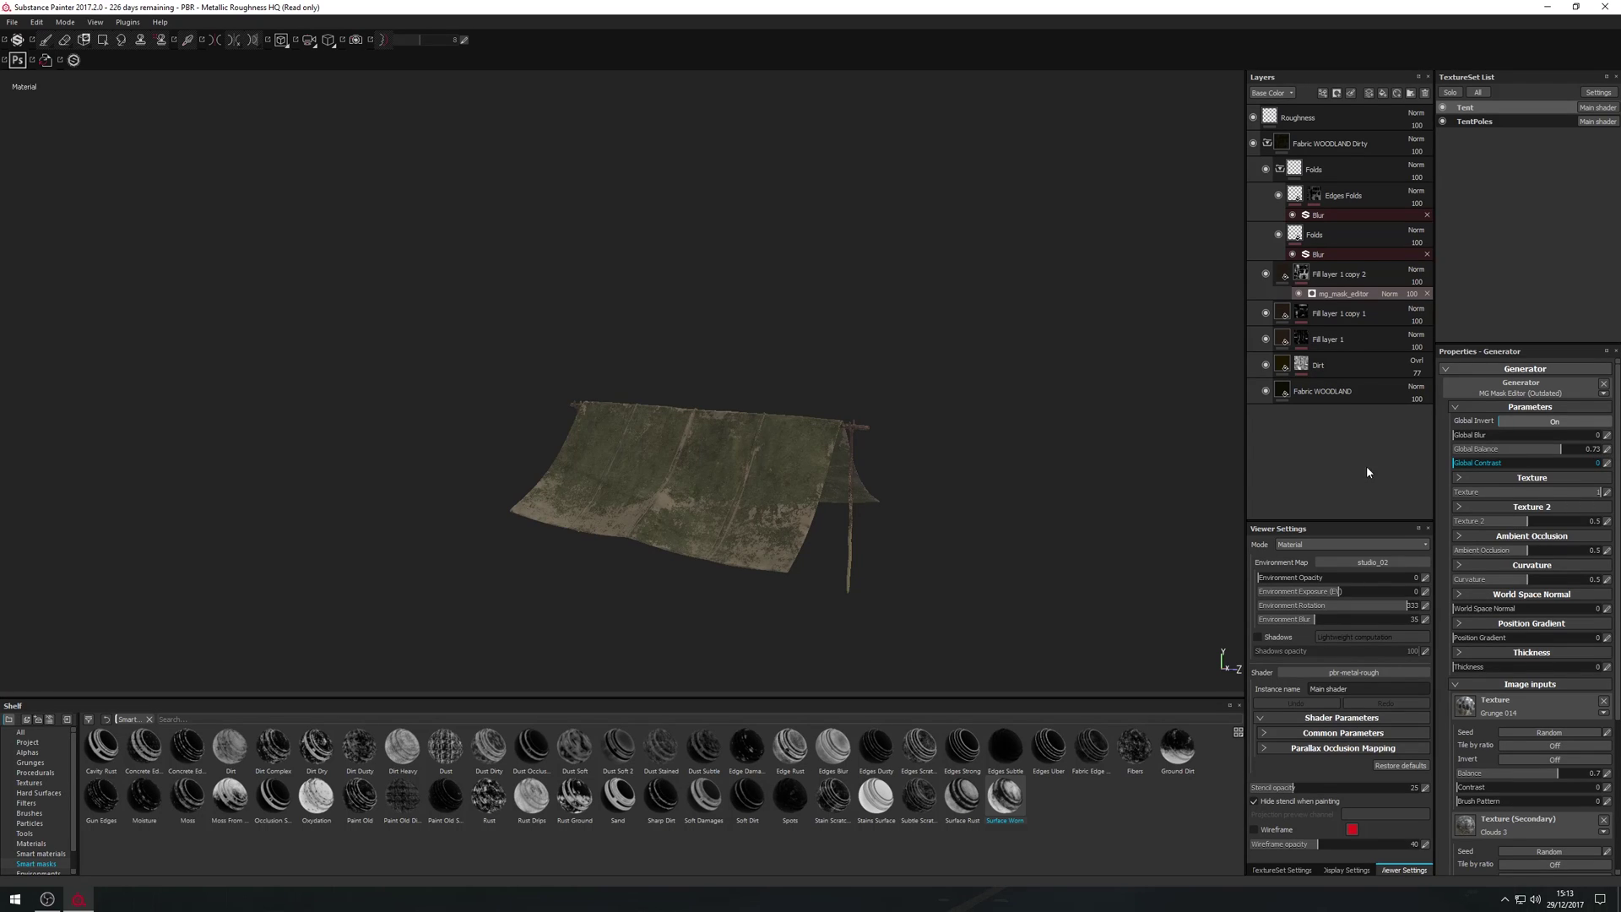
left_click_drag(1567, 449, 1575, 455)
- Darken the base color of Fill layer 1 copy 2 to RGB 0.028, 0.022, 0.015
left_click(1284, 276)
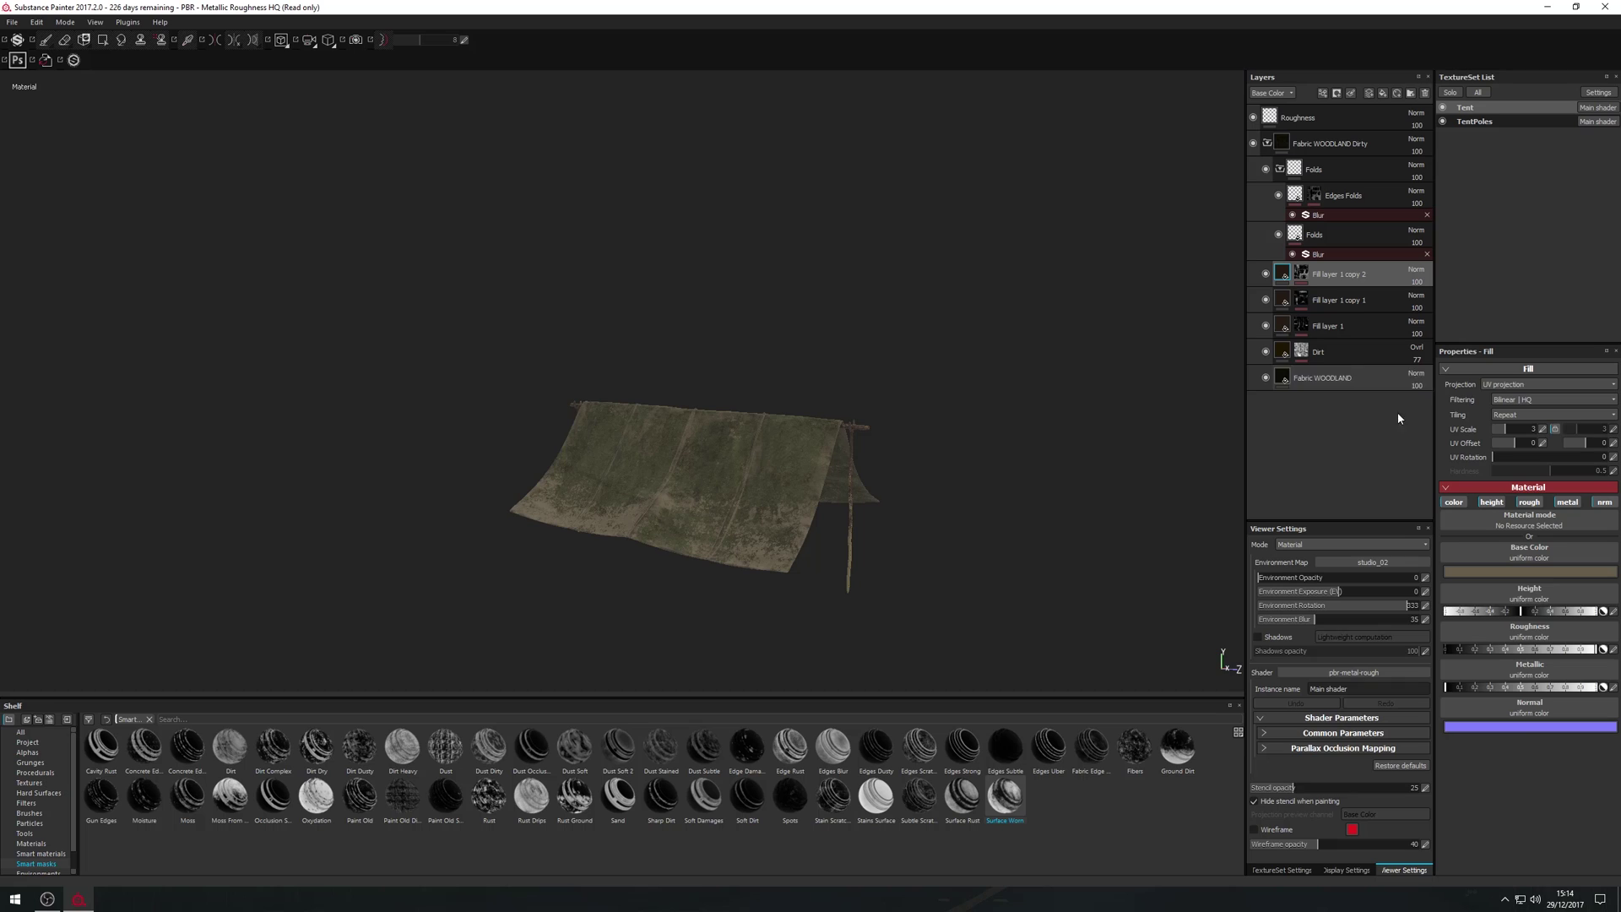
left_click(1542, 589)
left_click_drag(1579, 588, 1595, 618)
left_click(1319, 425)
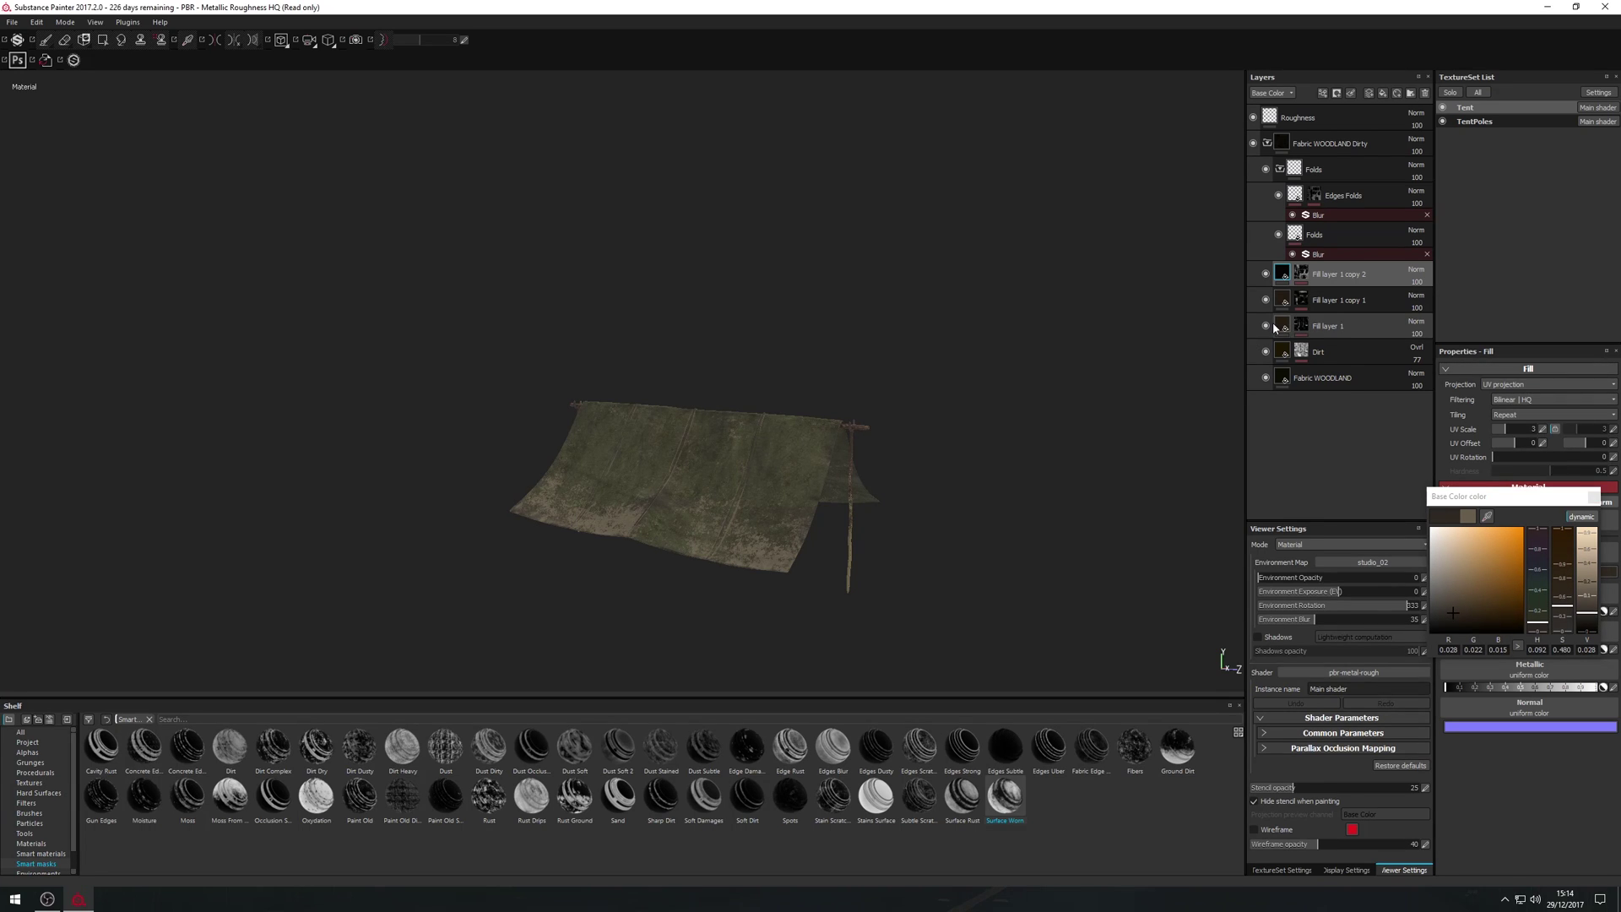
- Try the BnW Spots 2 texture as base color on Fill layer 1 copy 1, and remove it
left_click(1367, 306)
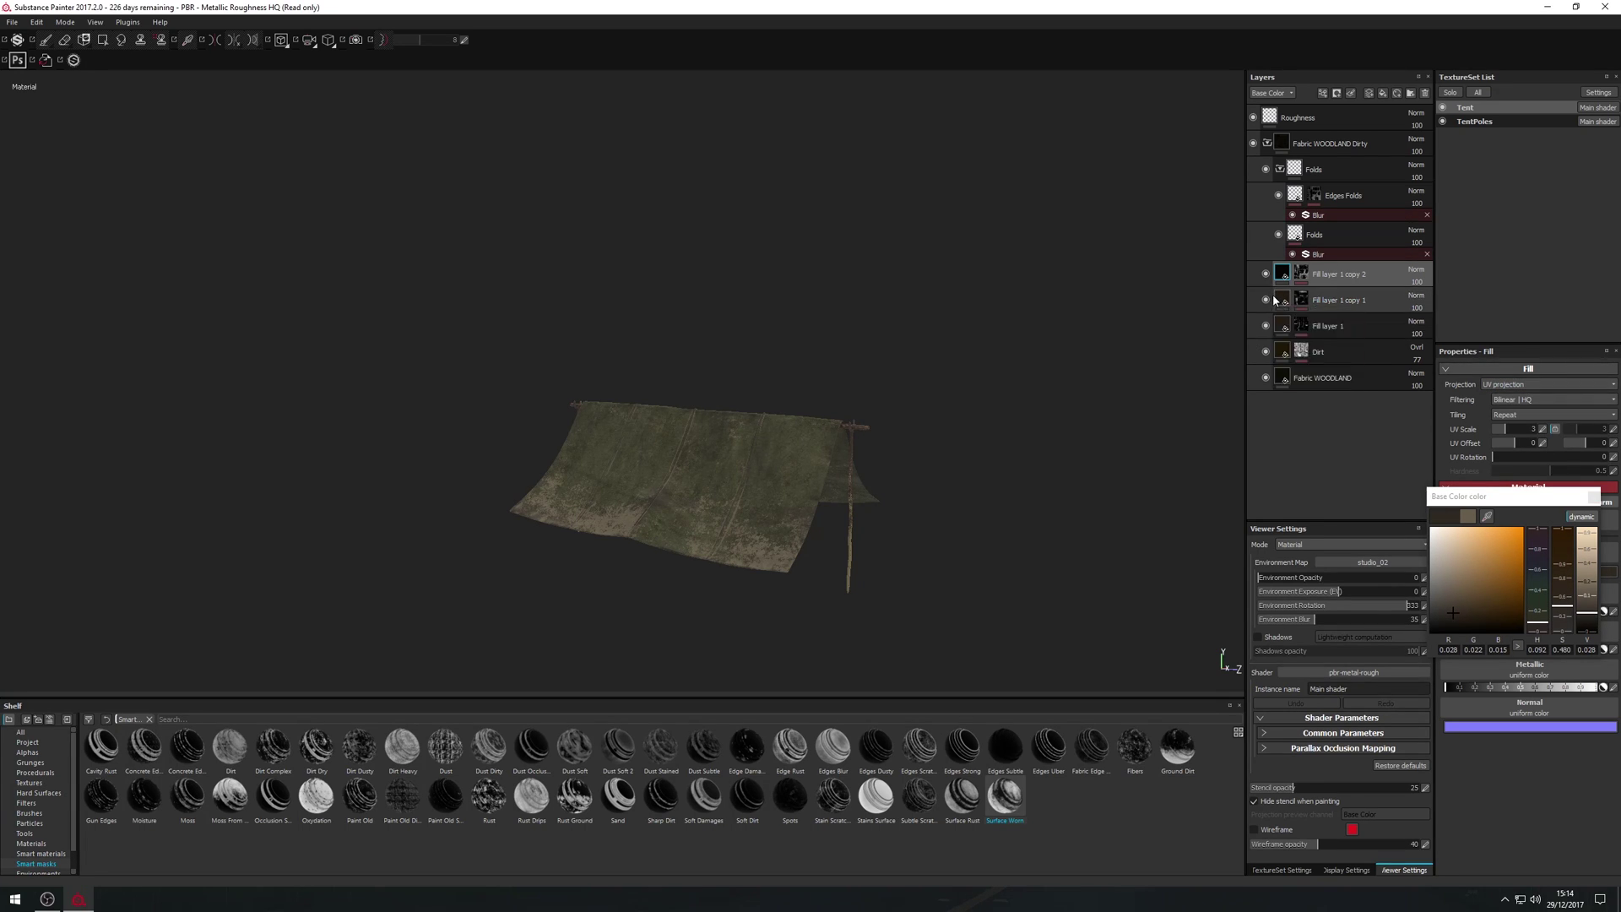
left_click(1553, 573)
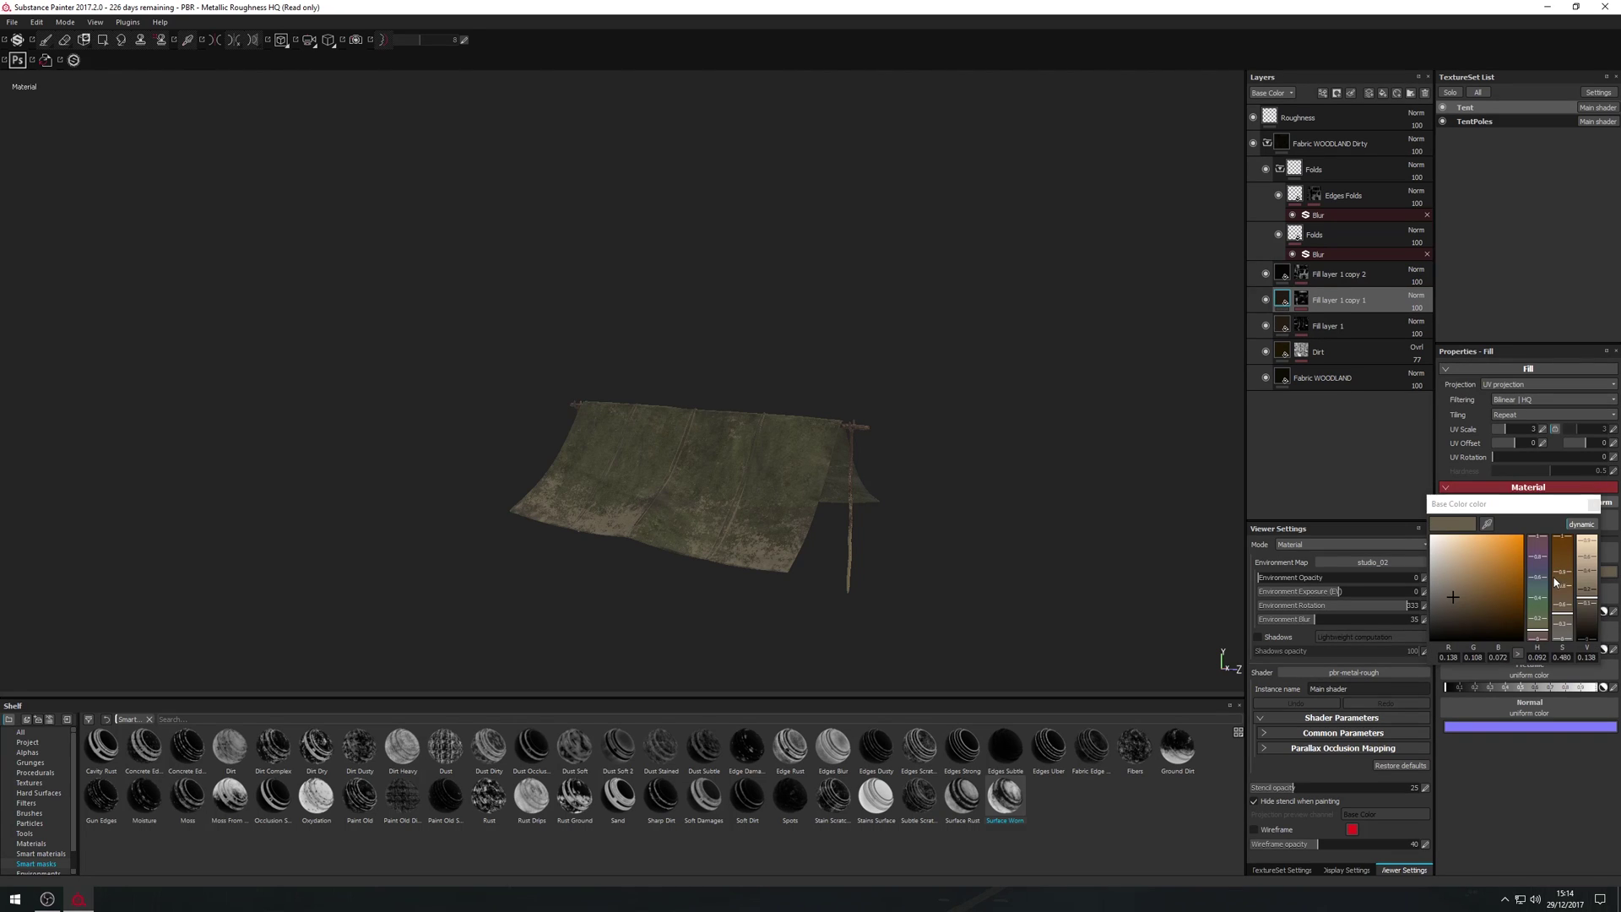
left_click(1594, 505)
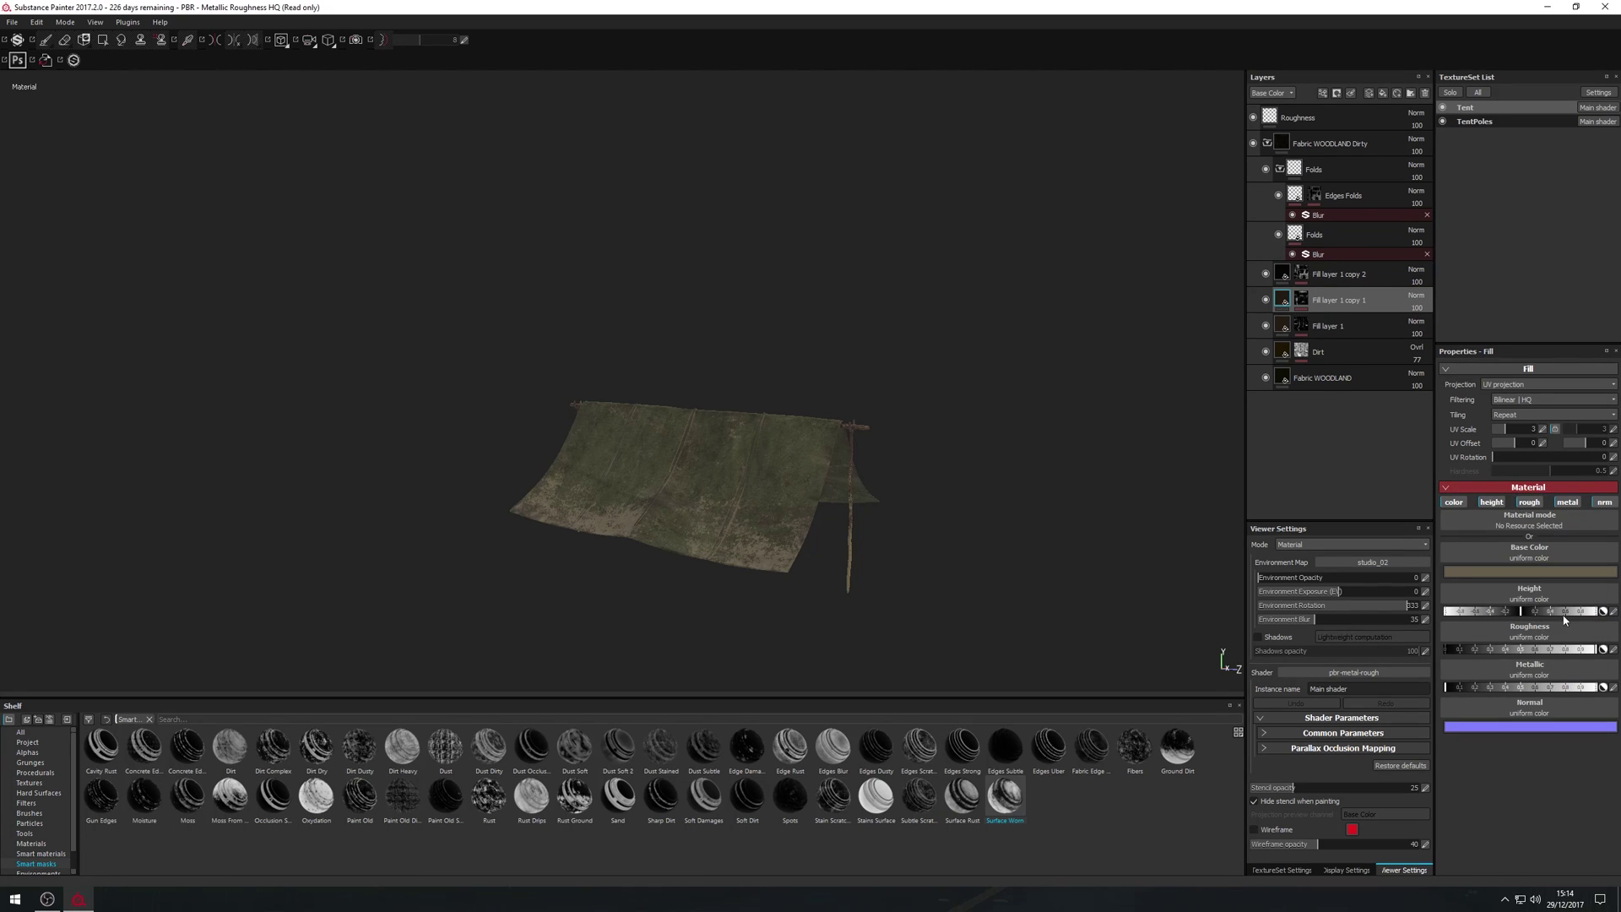
left_click(1541, 558)
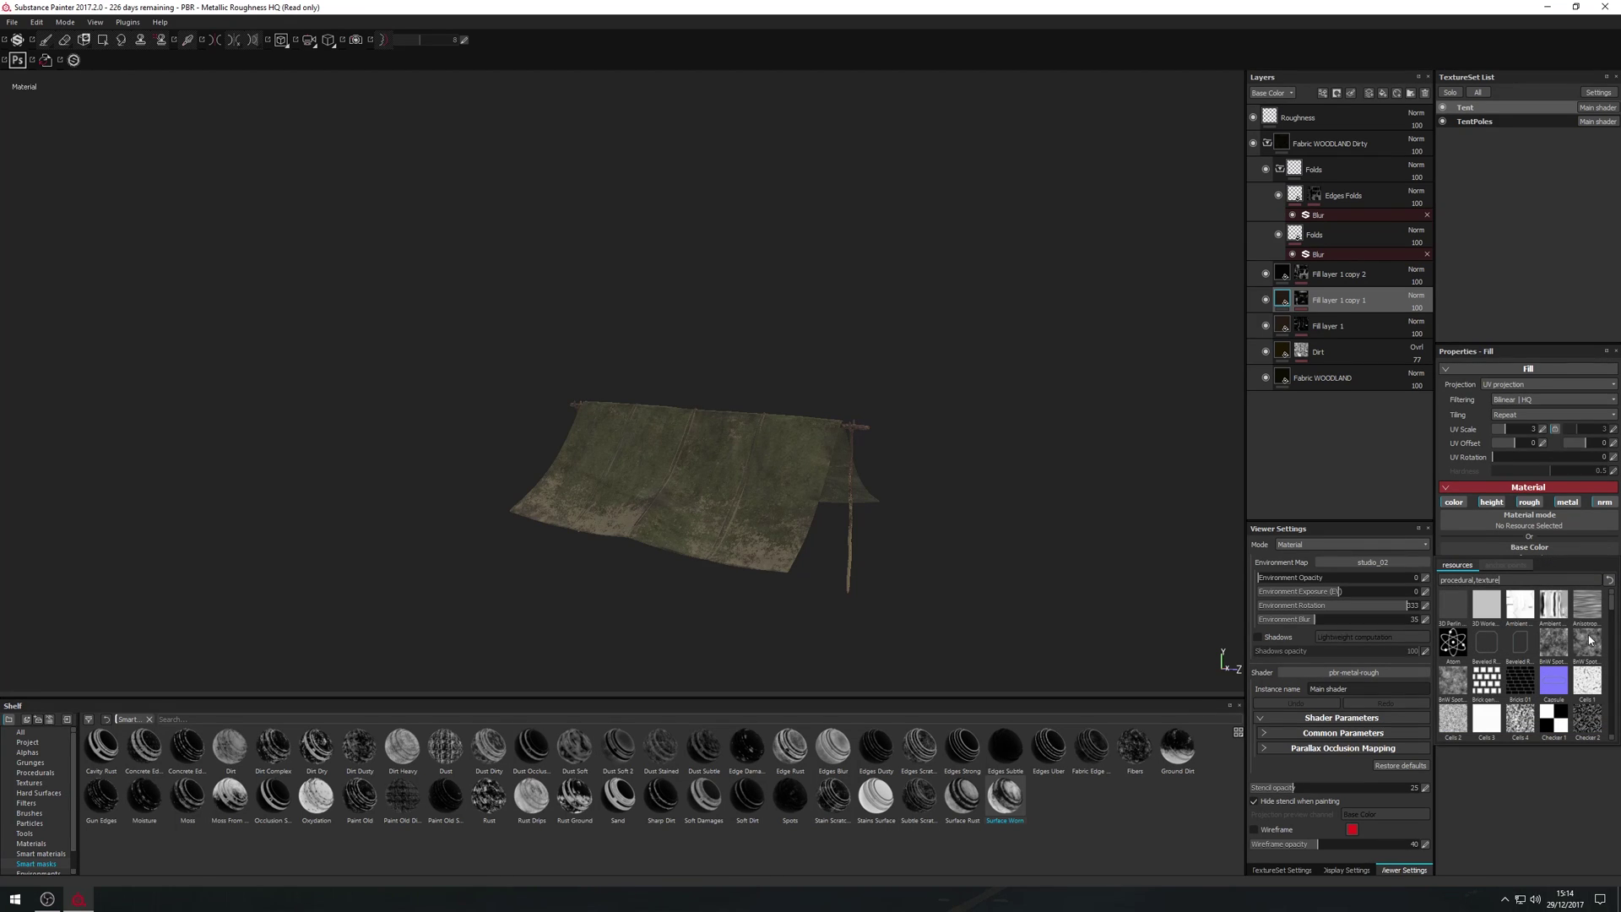
left_click(1589, 644)
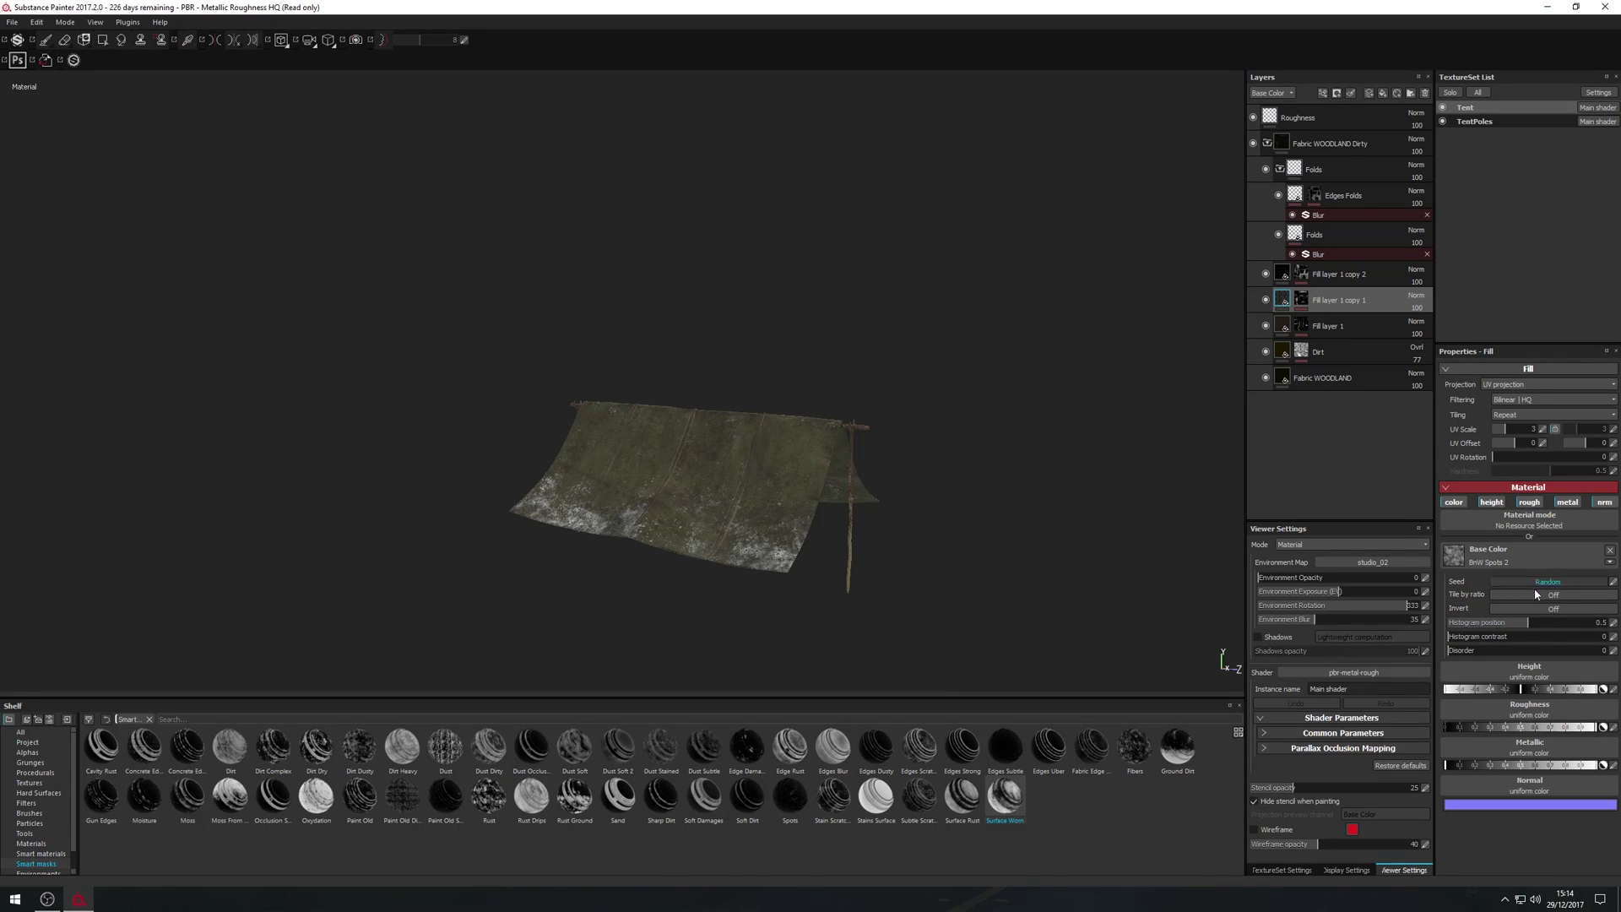
left_click(1610, 550)
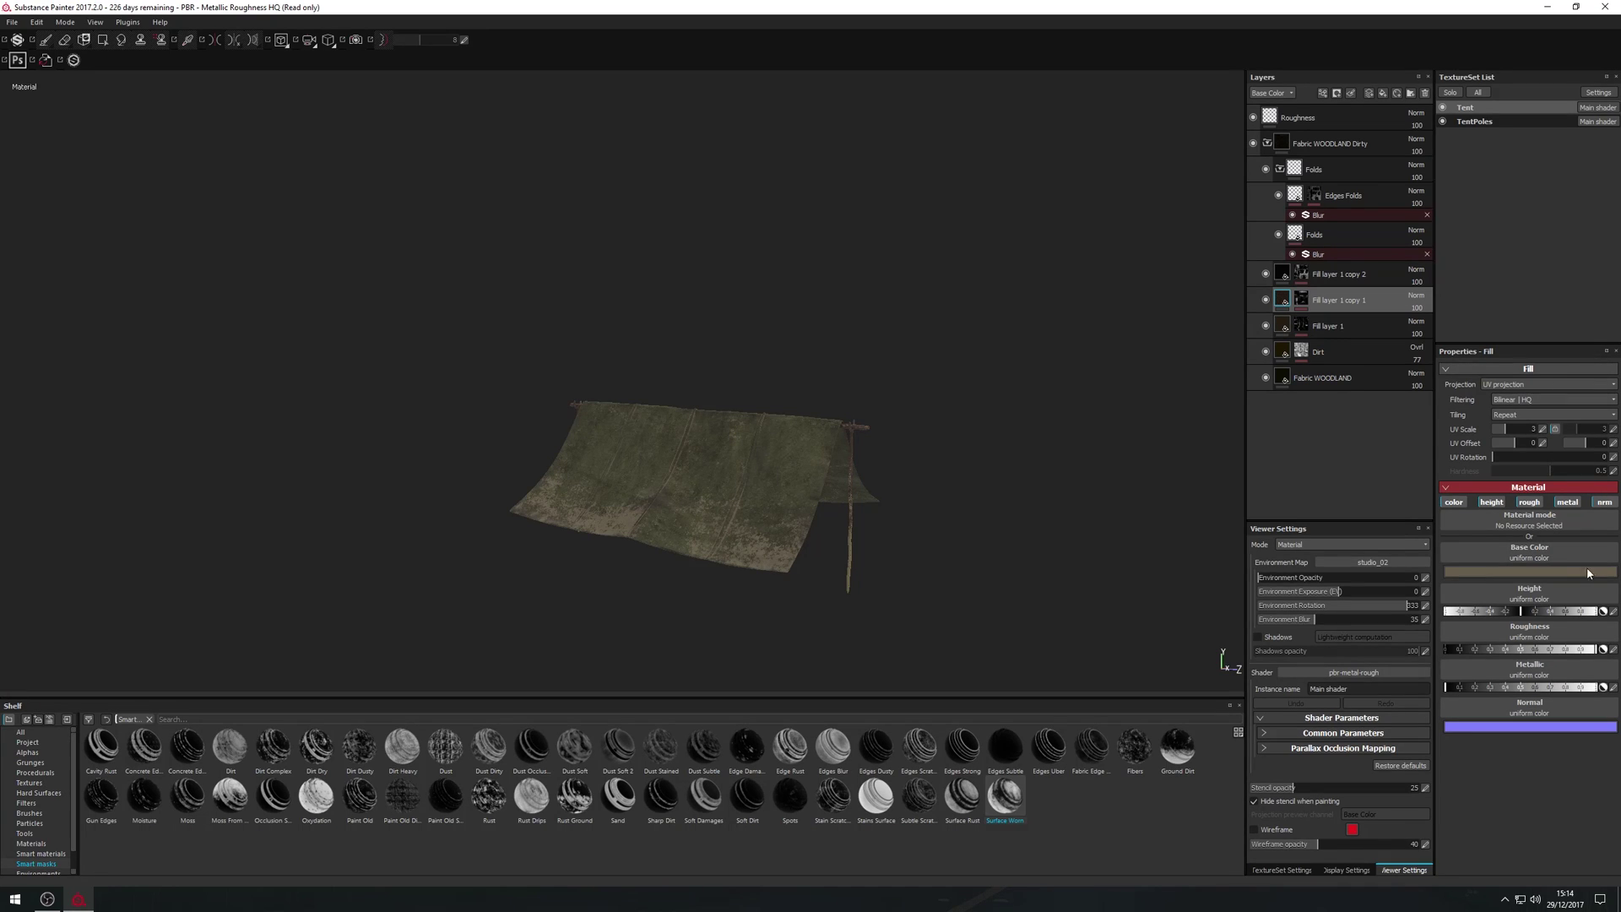
- Assign BnW Spots 2 to the roughness of Fill layer 1 copy 1 with histogram position 0.35, contrast 0 and disorder 22.71
left_click(1554, 676)
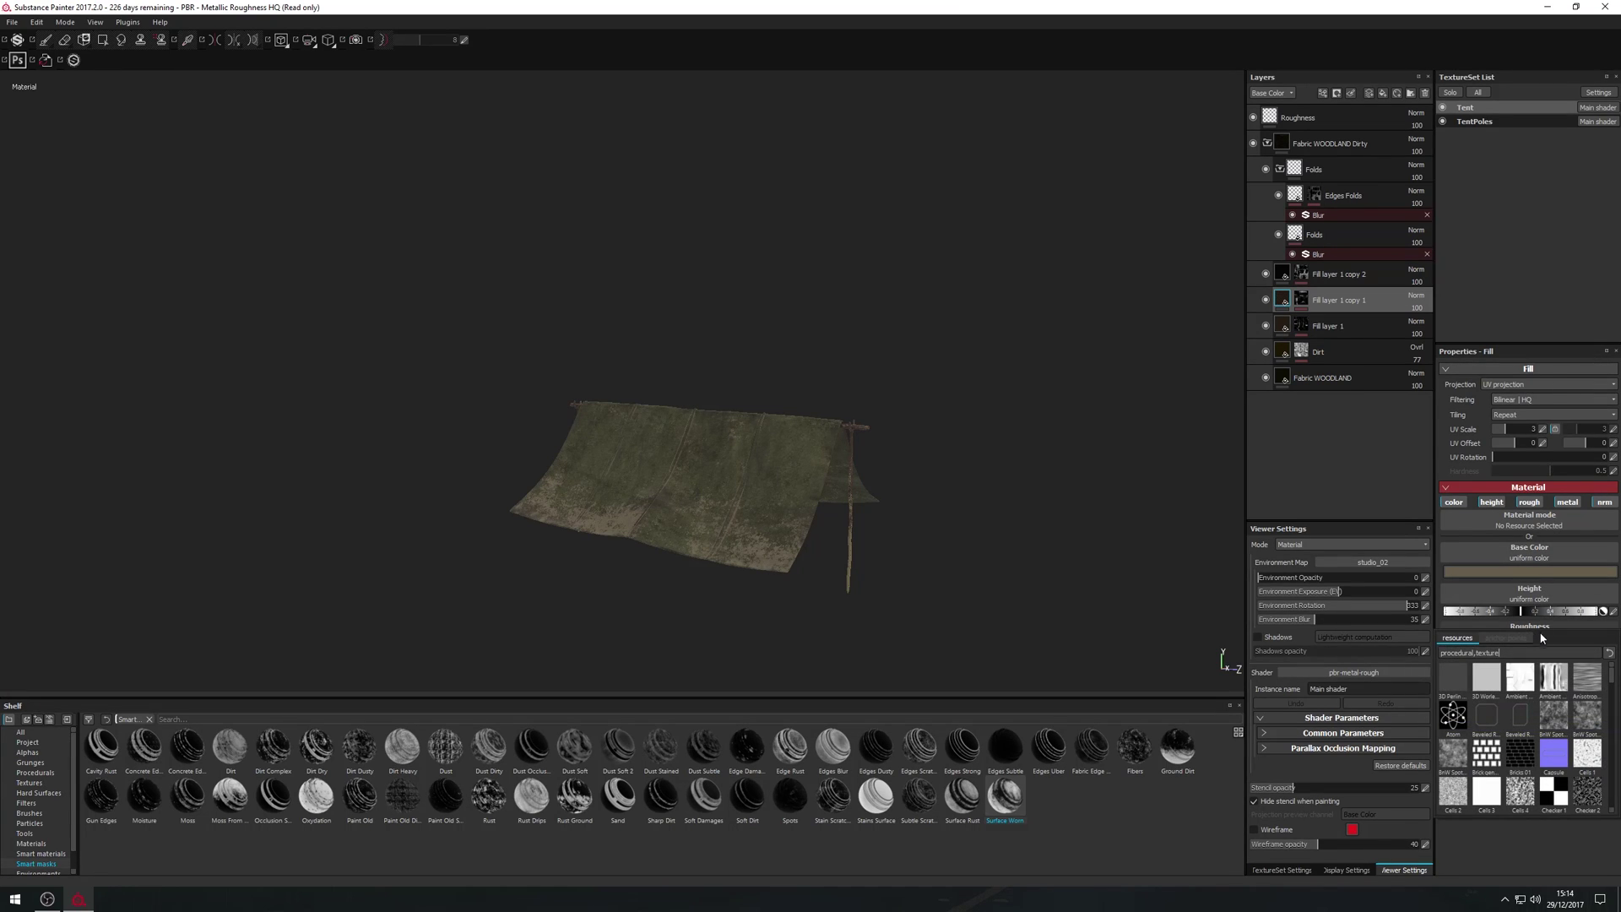
left_click(1581, 731)
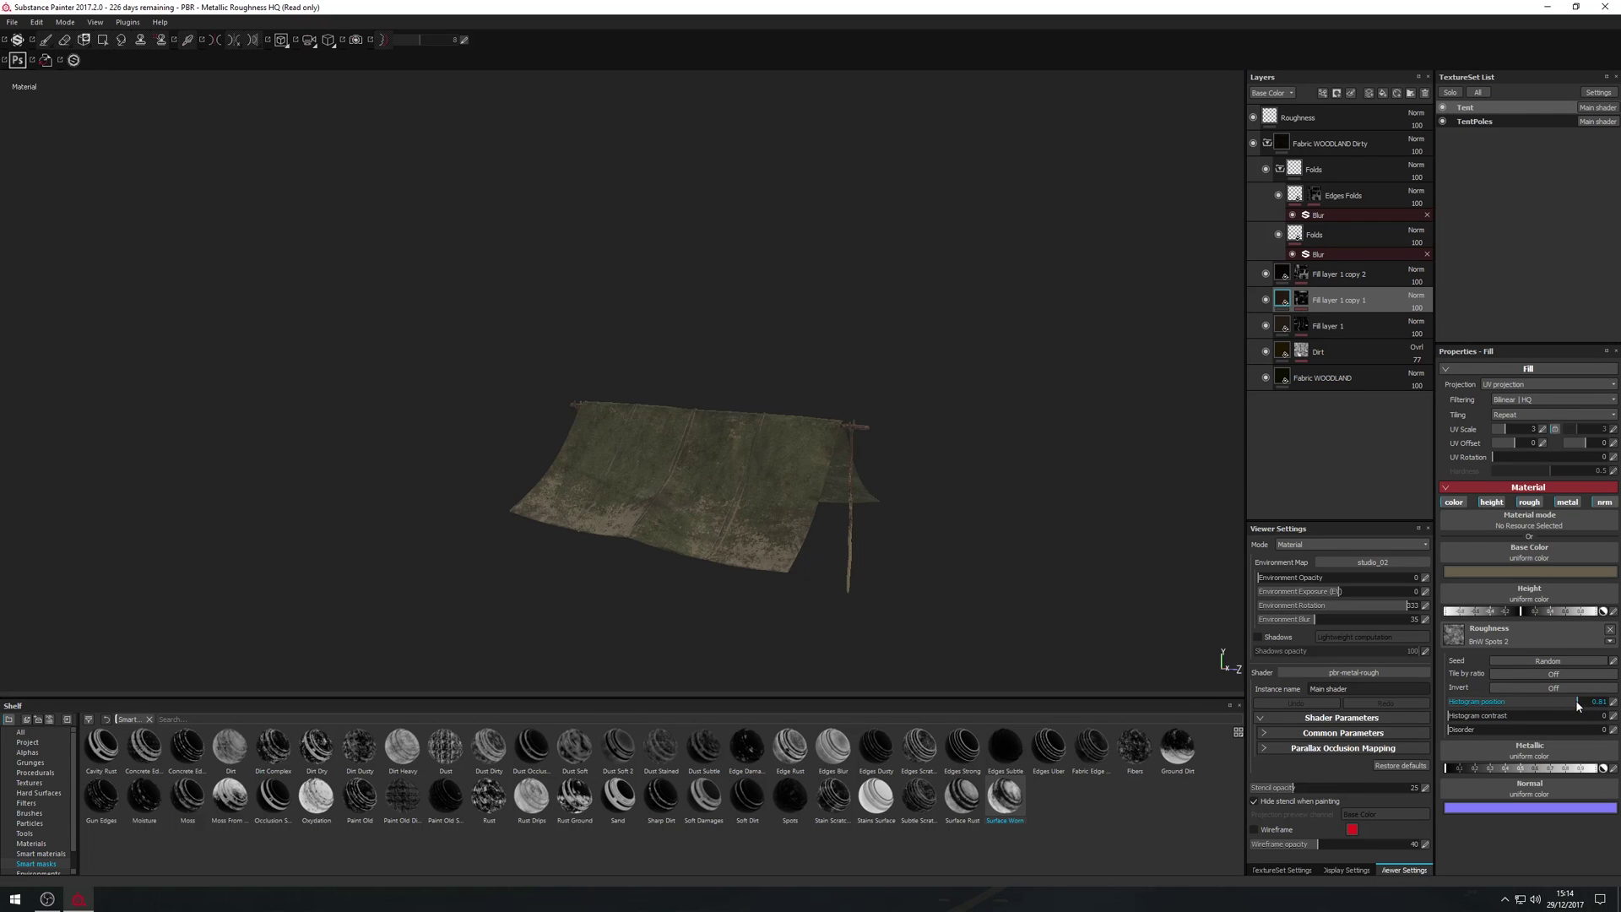
mouse_move(1577, 702)
left_mouse_down()
mouse_move(1476, 704)
mouse_move(1603, 693)
mouse_move(1377, 690)
left_mouse_up()
mouse_move(1497, 717)
left_mouse_down()
mouse_move(1588, 716)
mouse_move(1504, 712)
left_mouse_up()
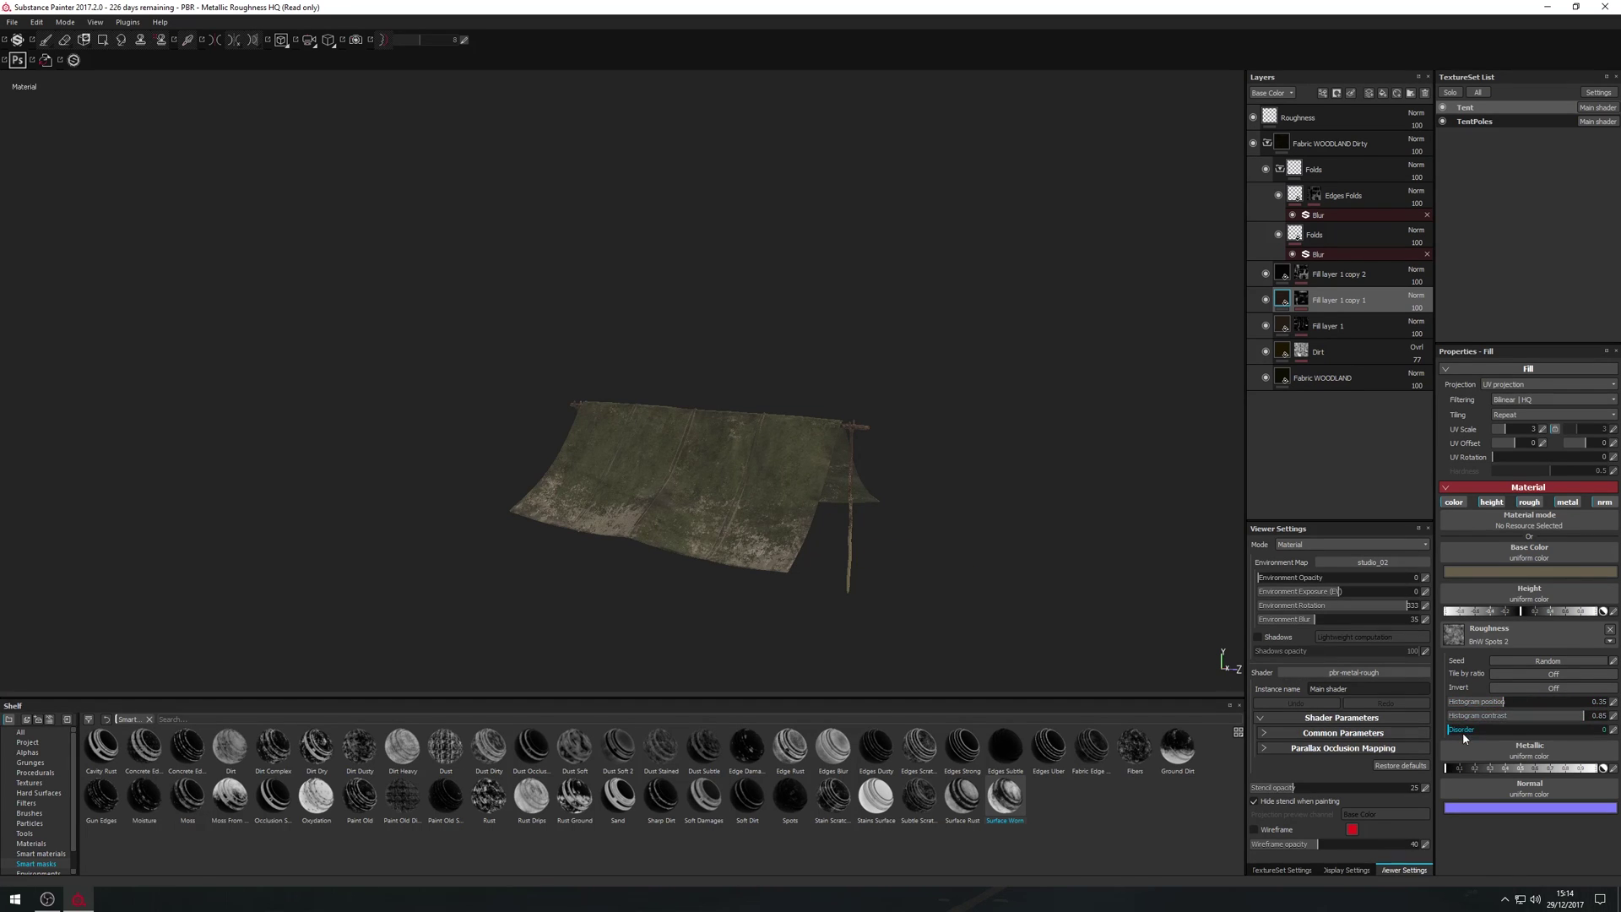
mouse_move(1474, 732)
left_mouse_down()
mouse_move(1601, 728)
mouse_move(1448, 730)
mouse_move(1484, 729)
left_mouse_up()
mouse_move(811, 568)
left_mouse_down("alt")
mouse_move(1309, 530)
mouse_move(839, 572)
mouse_move(811, 557)
mouse_move(839, 568)
mouse_move(825, 560)
left_mouse_up("alt")
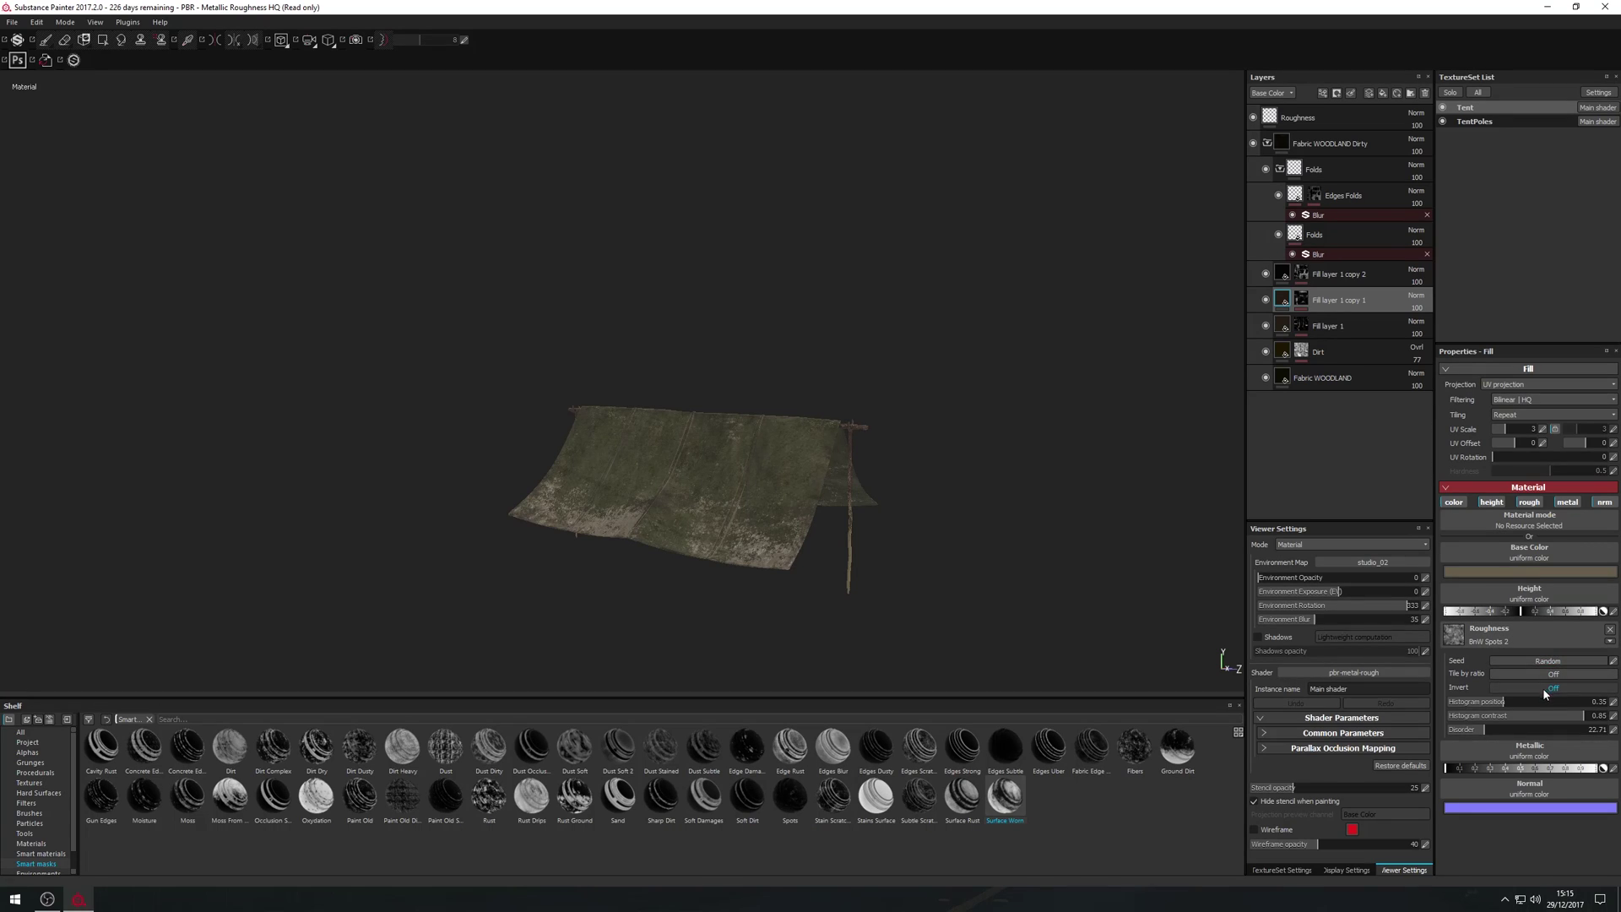
left_click_drag(1547, 716, 1335, 694)
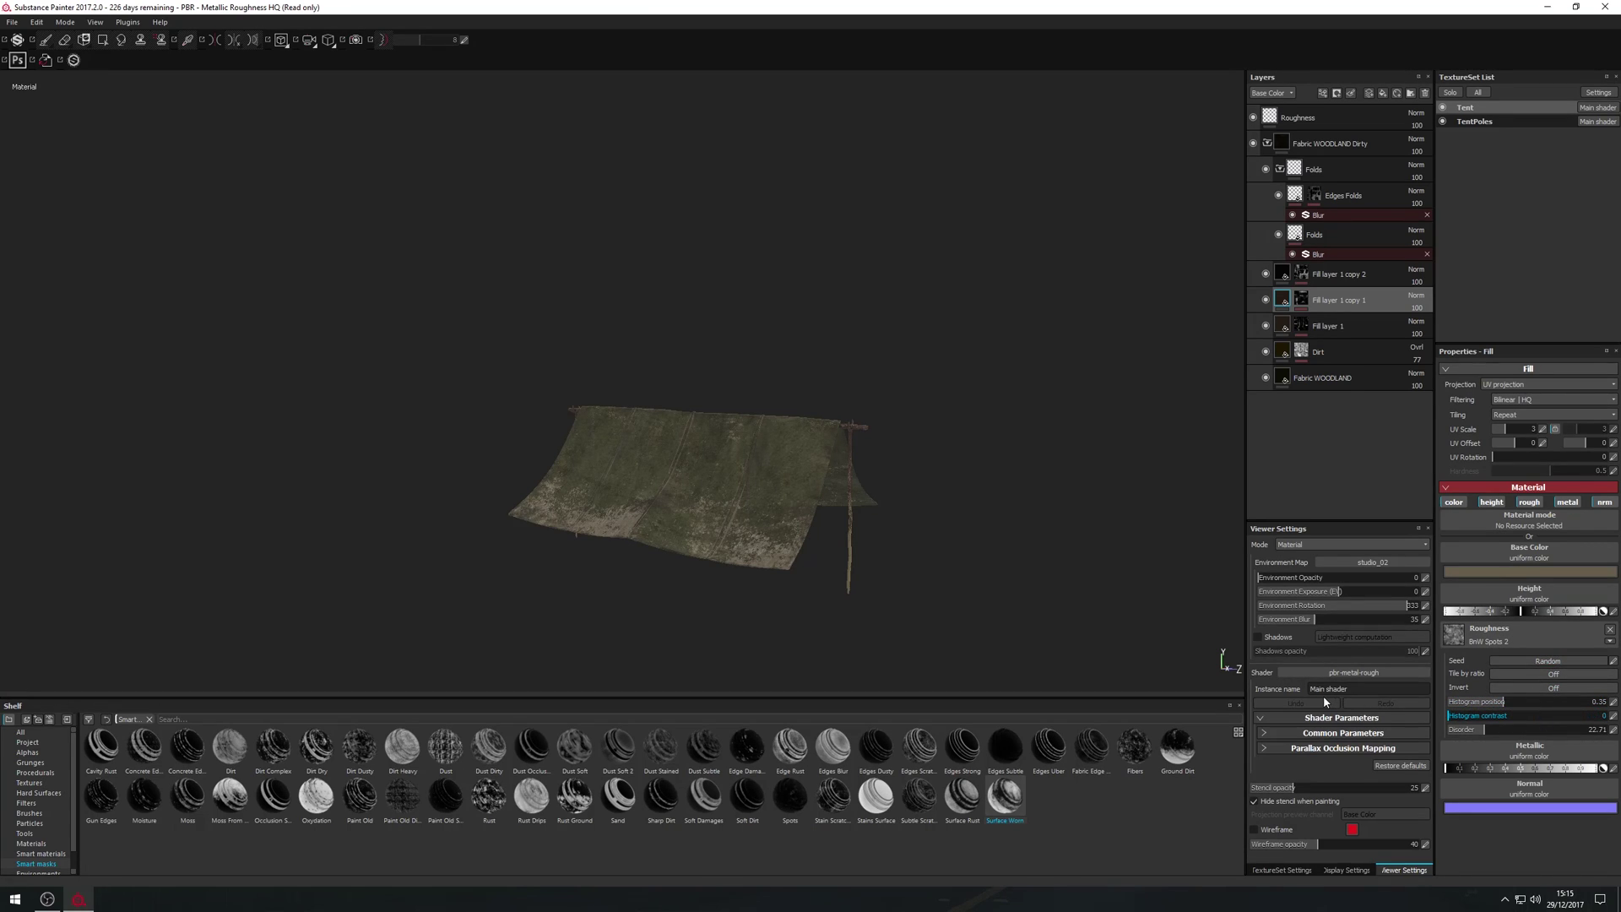
mouse_move(843, 579)
left_mouse_down("alt")
mouse_move(952, 506)
mouse_move(1421, 578)
mouse_move(792, 561)
mouse_move(815, 577)
left_mouse_up("alt")
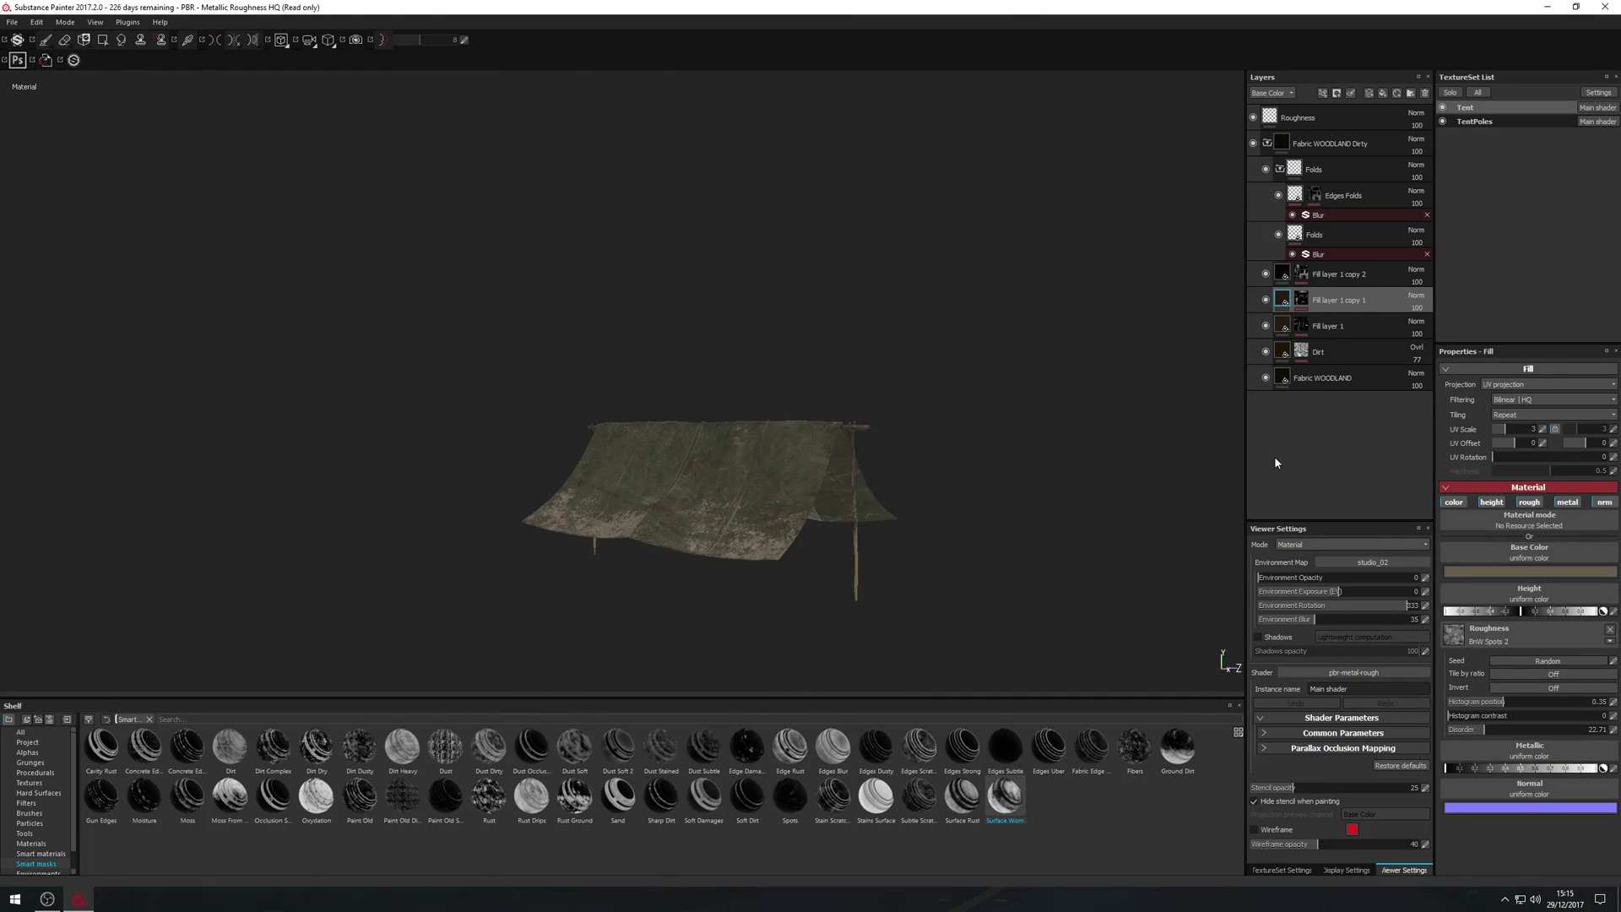
left_click(1264, 327)
left_click(1264, 327)
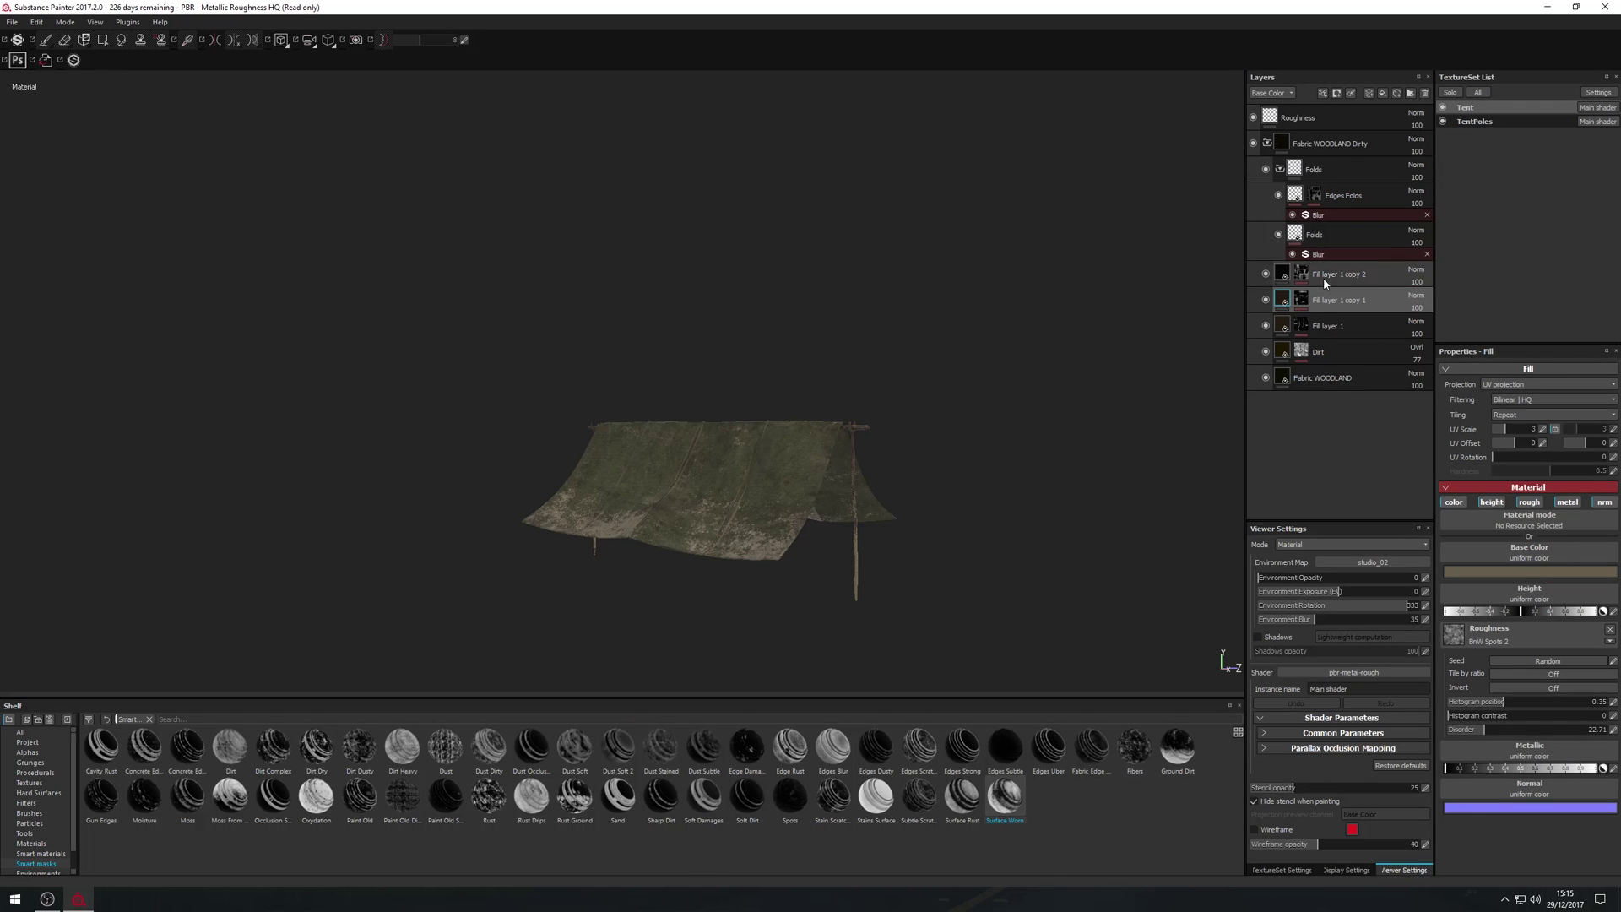
- Try BnW Spots 2 as the Fabric WOODLAND layer's custom fabric pattern with histogram position 0, and remove it
left_click(1281, 383)
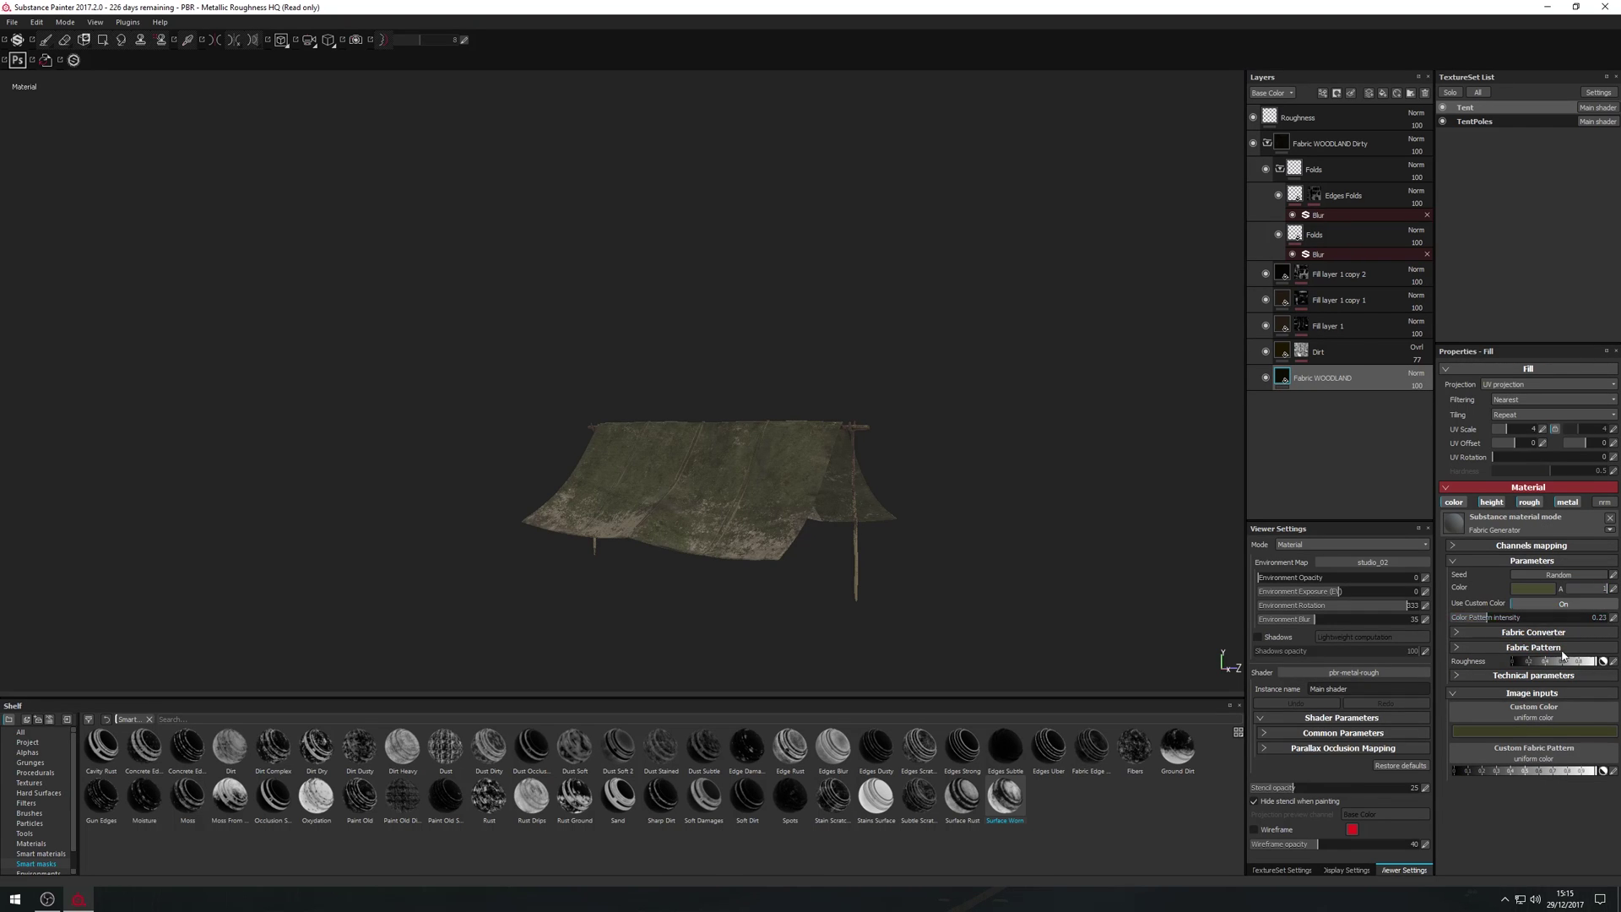
left_click(1557, 760)
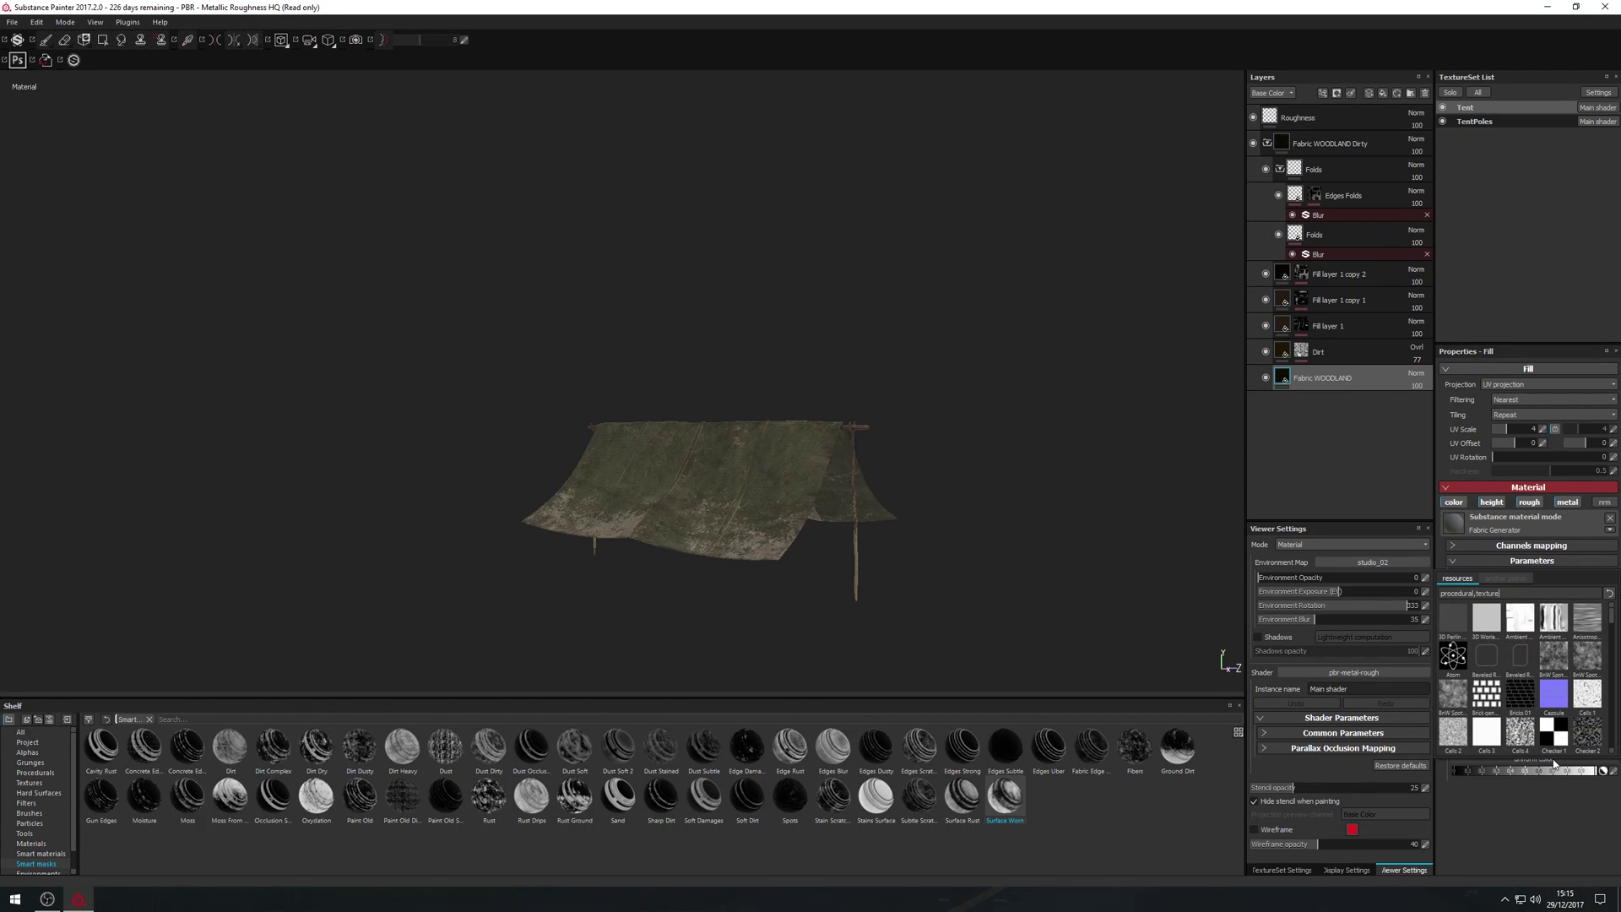
left_click(1585, 666)
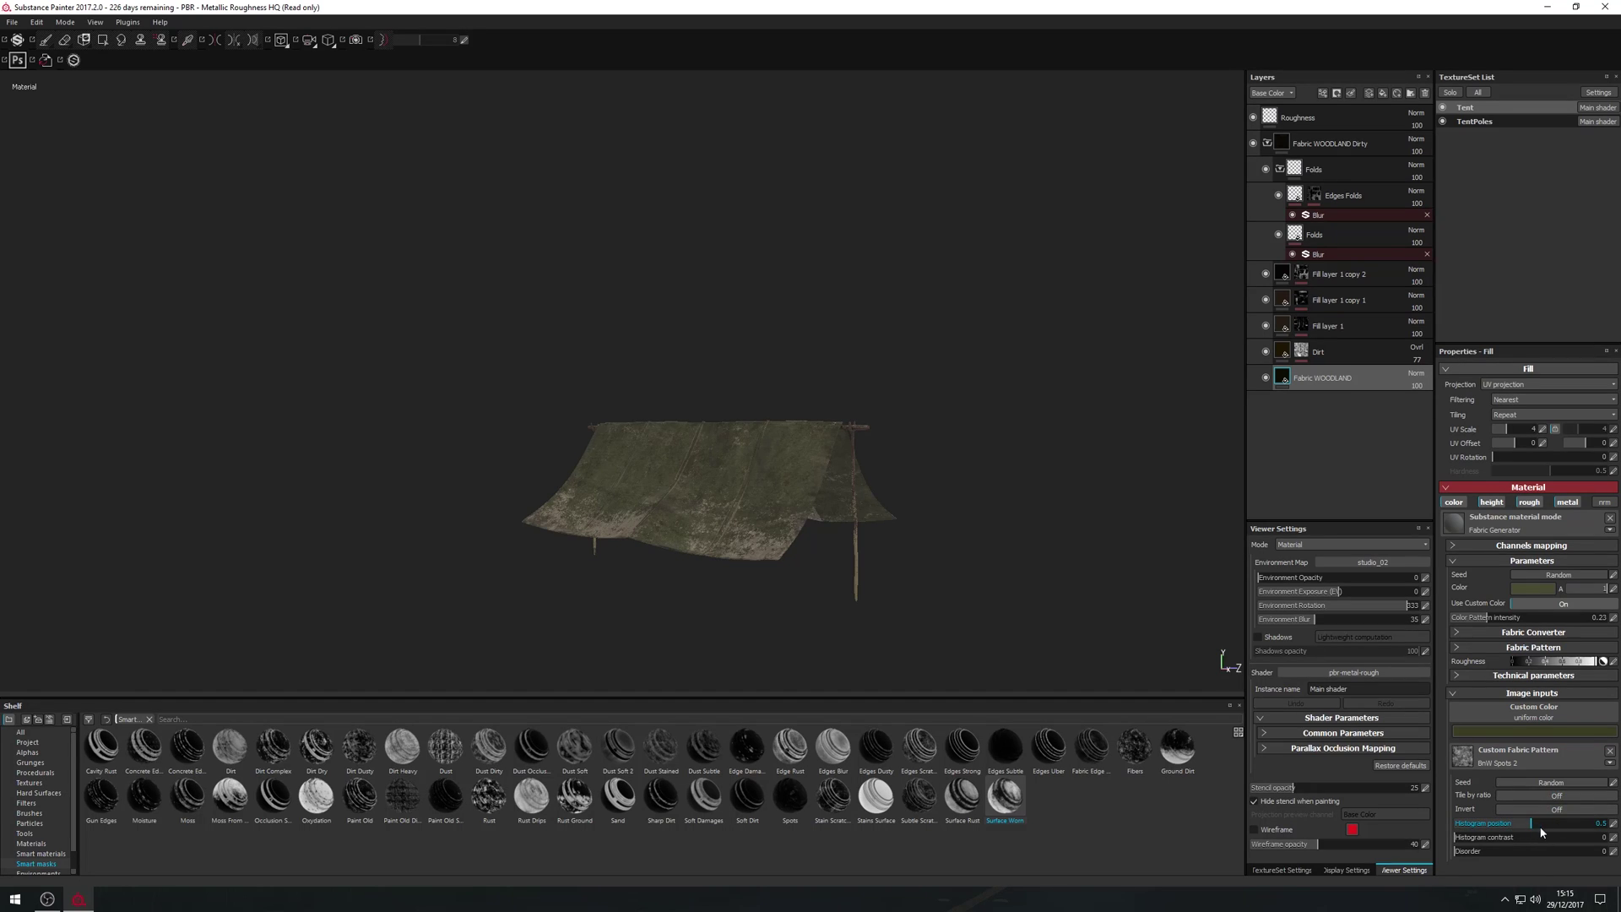
left_click_drag(1541, 832, 1611, 832)
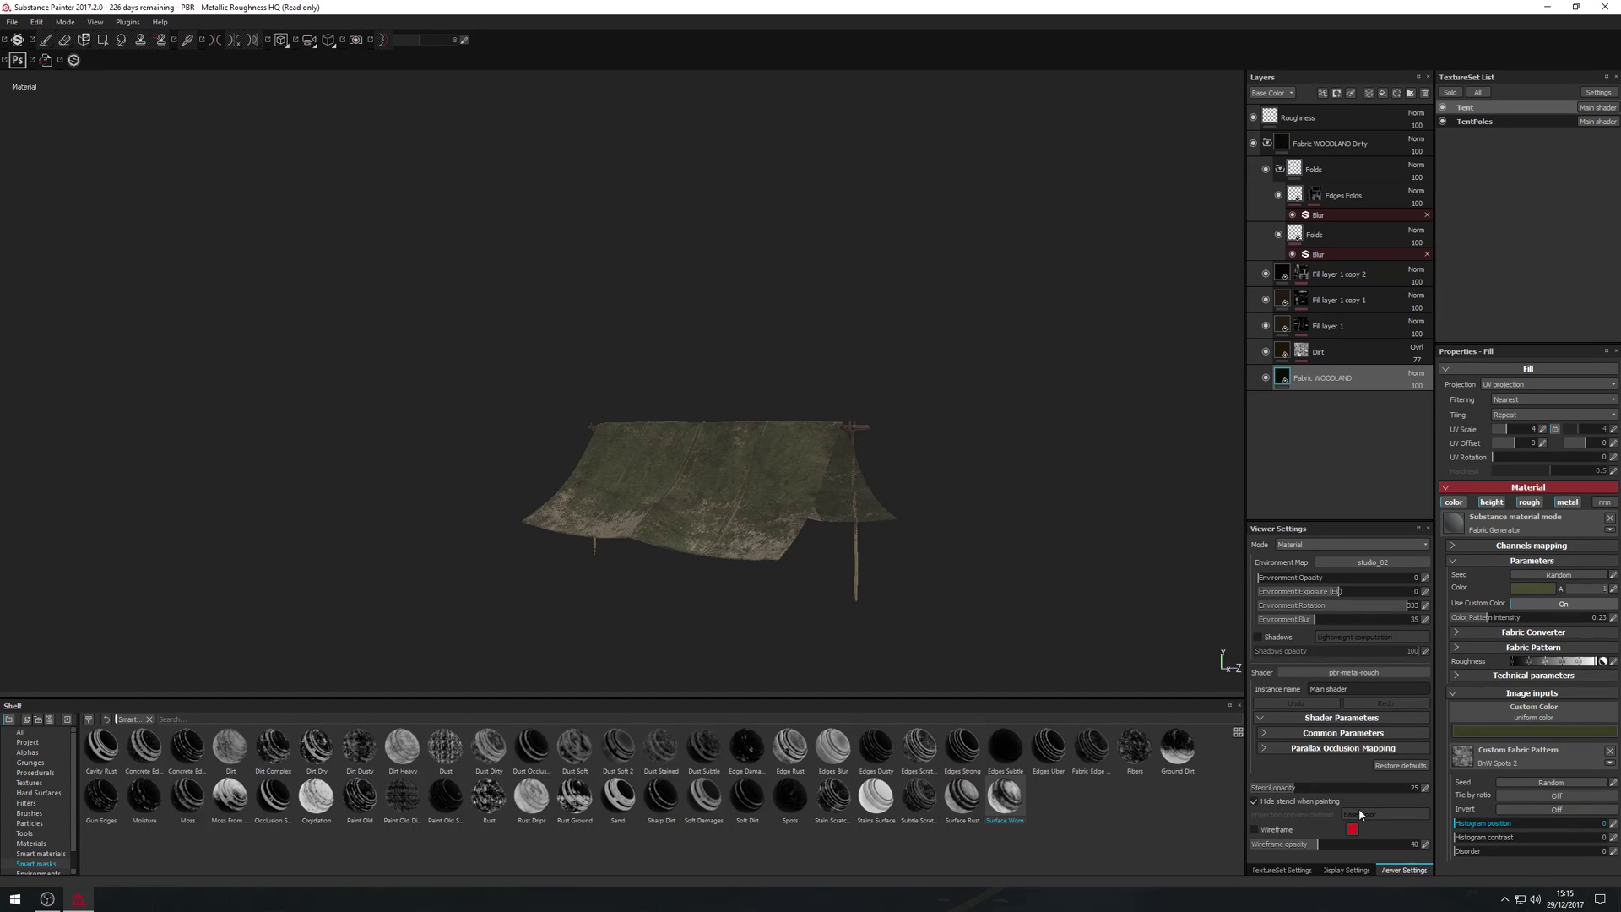
left_click(1610, 751)
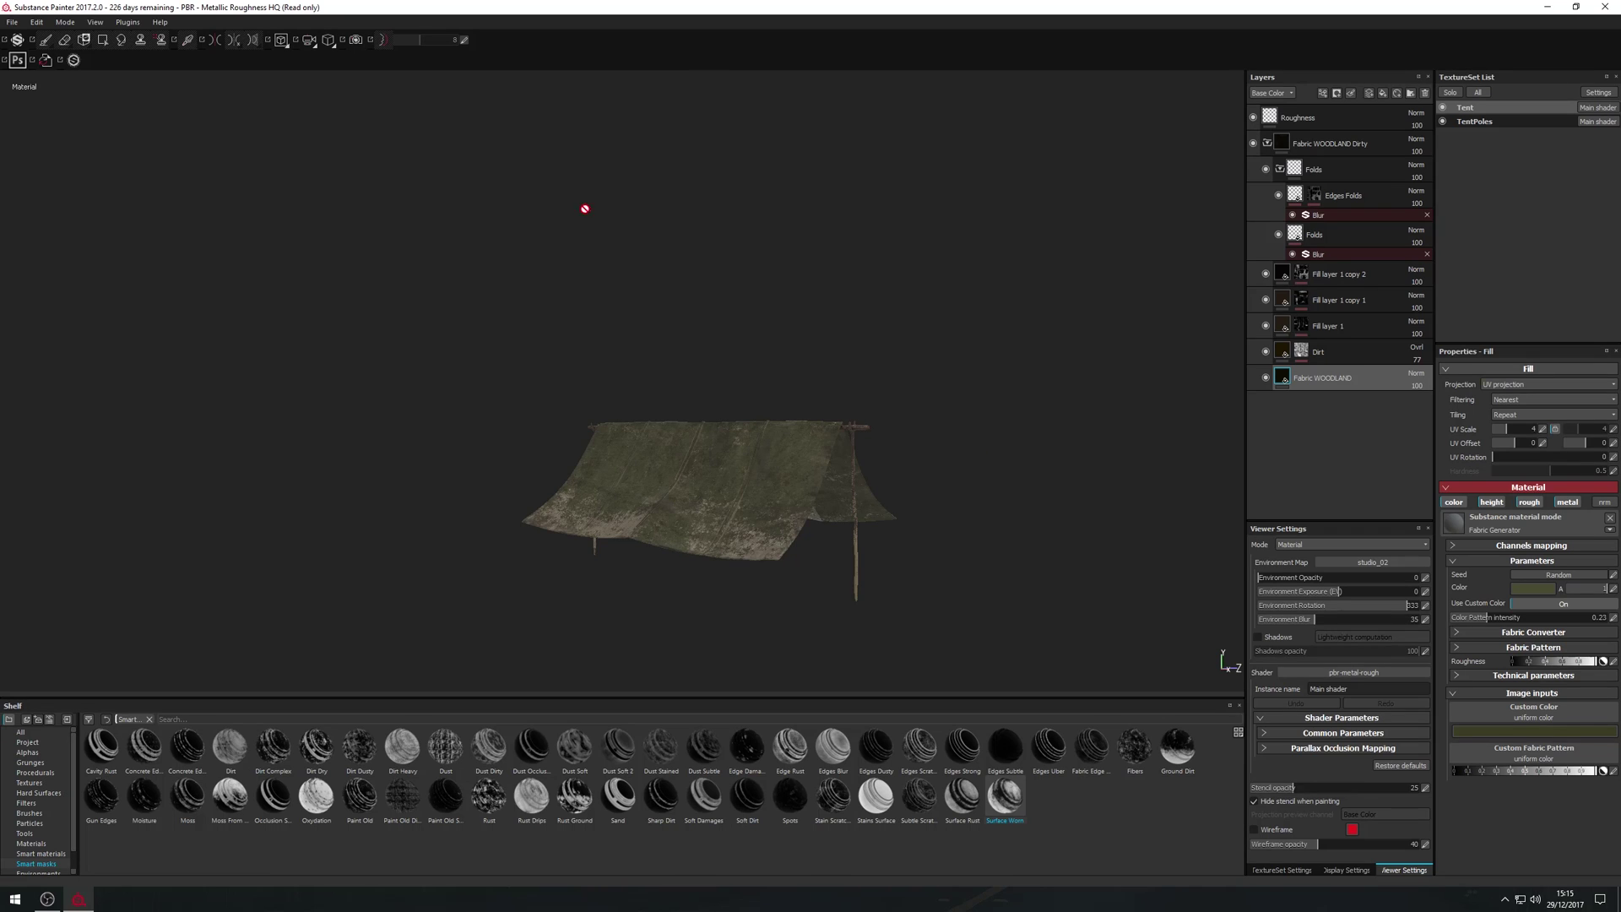
left_click(65, 23)
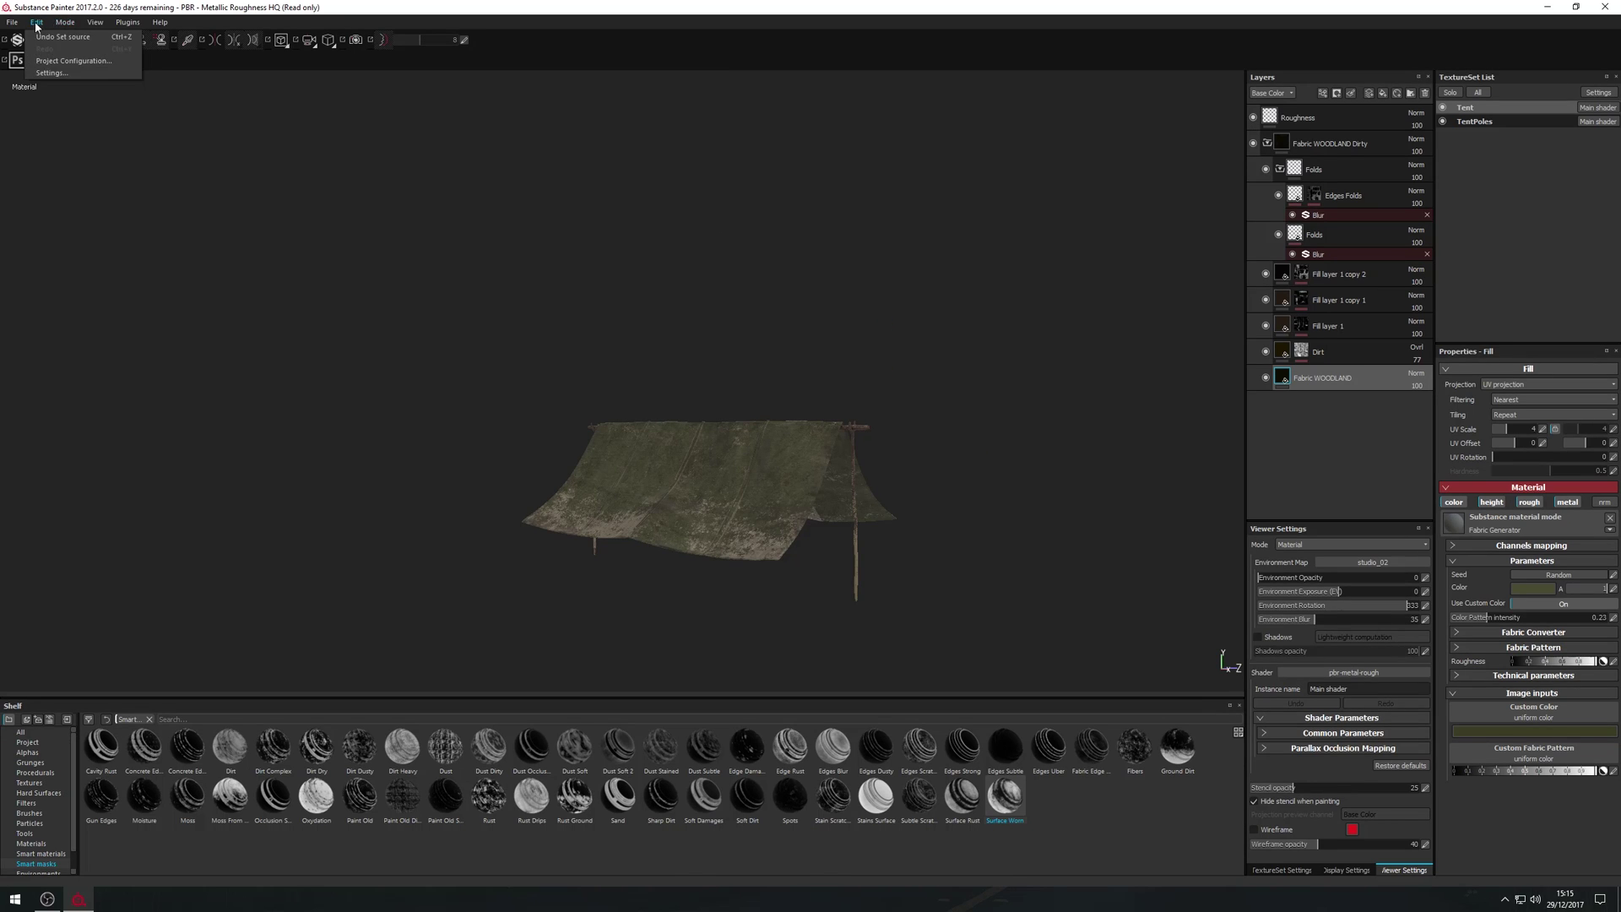
- Duplicate the Fabric WOODLAND layer and set the duplicate's custom color to a brighter green, RGB 0.334, 0.341, 0.102
right_click(1280, 382)
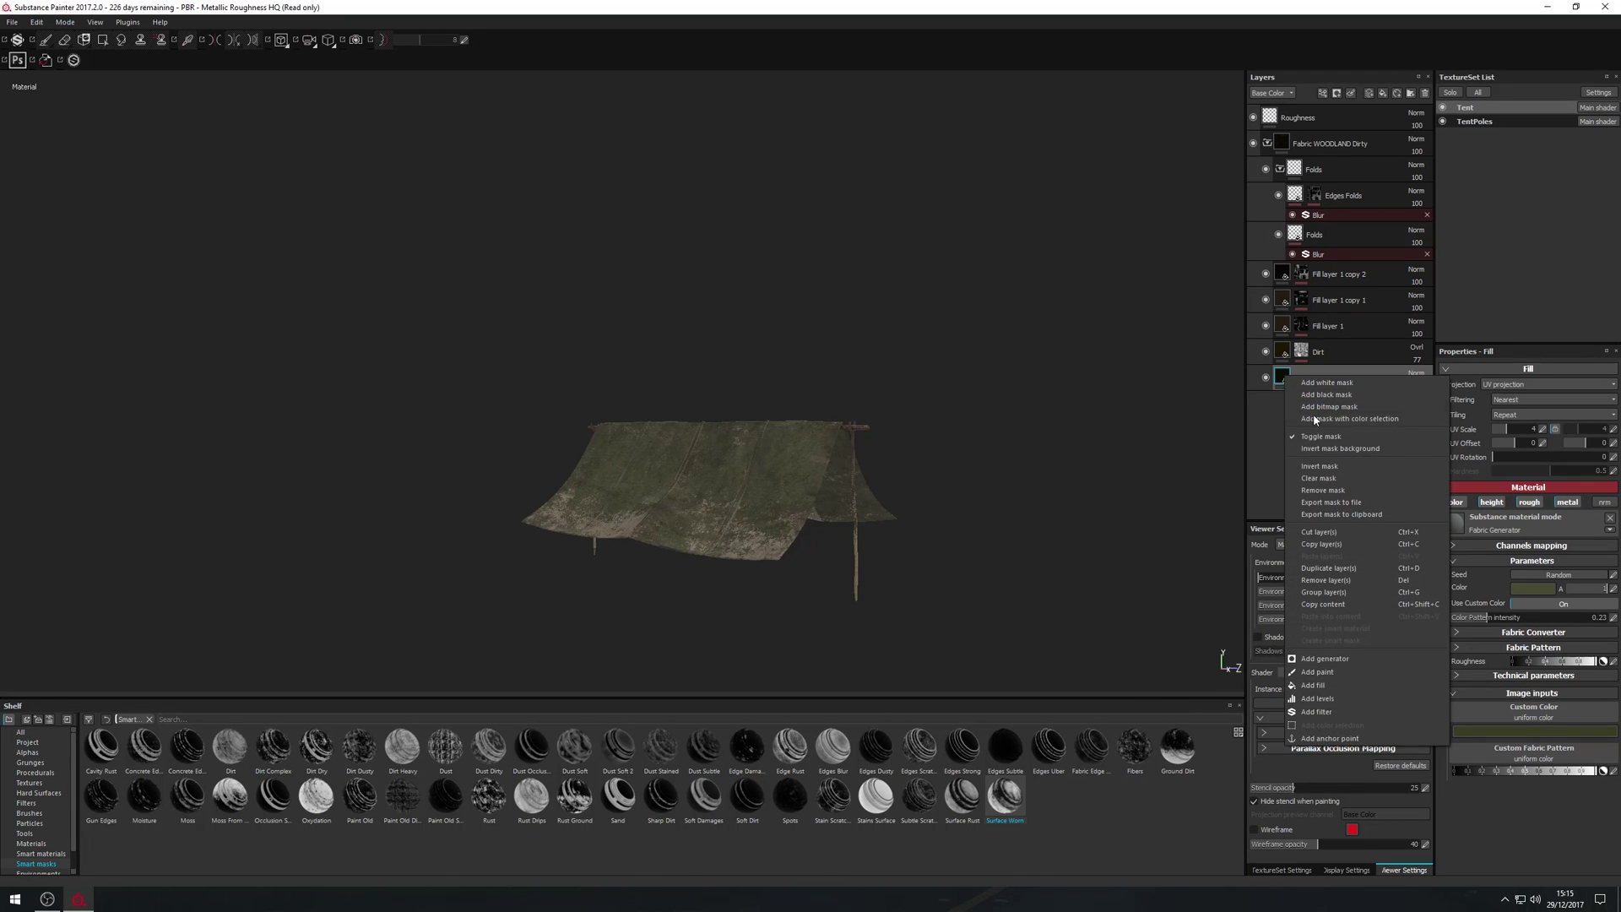
left_click(1332, 566)
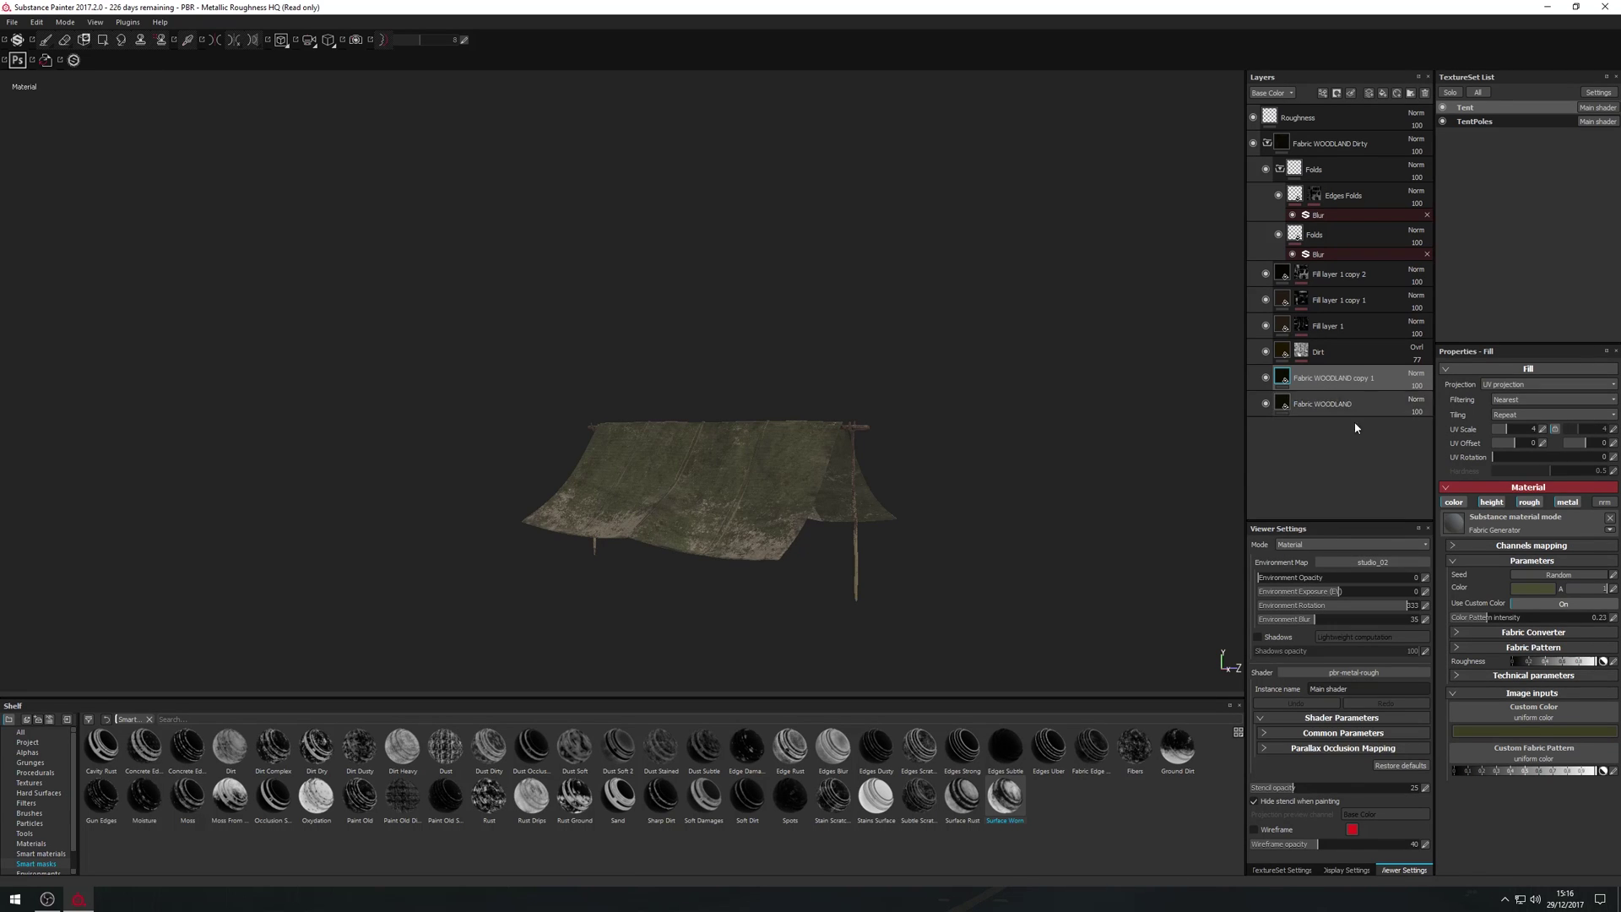
left_click(1551, 732)
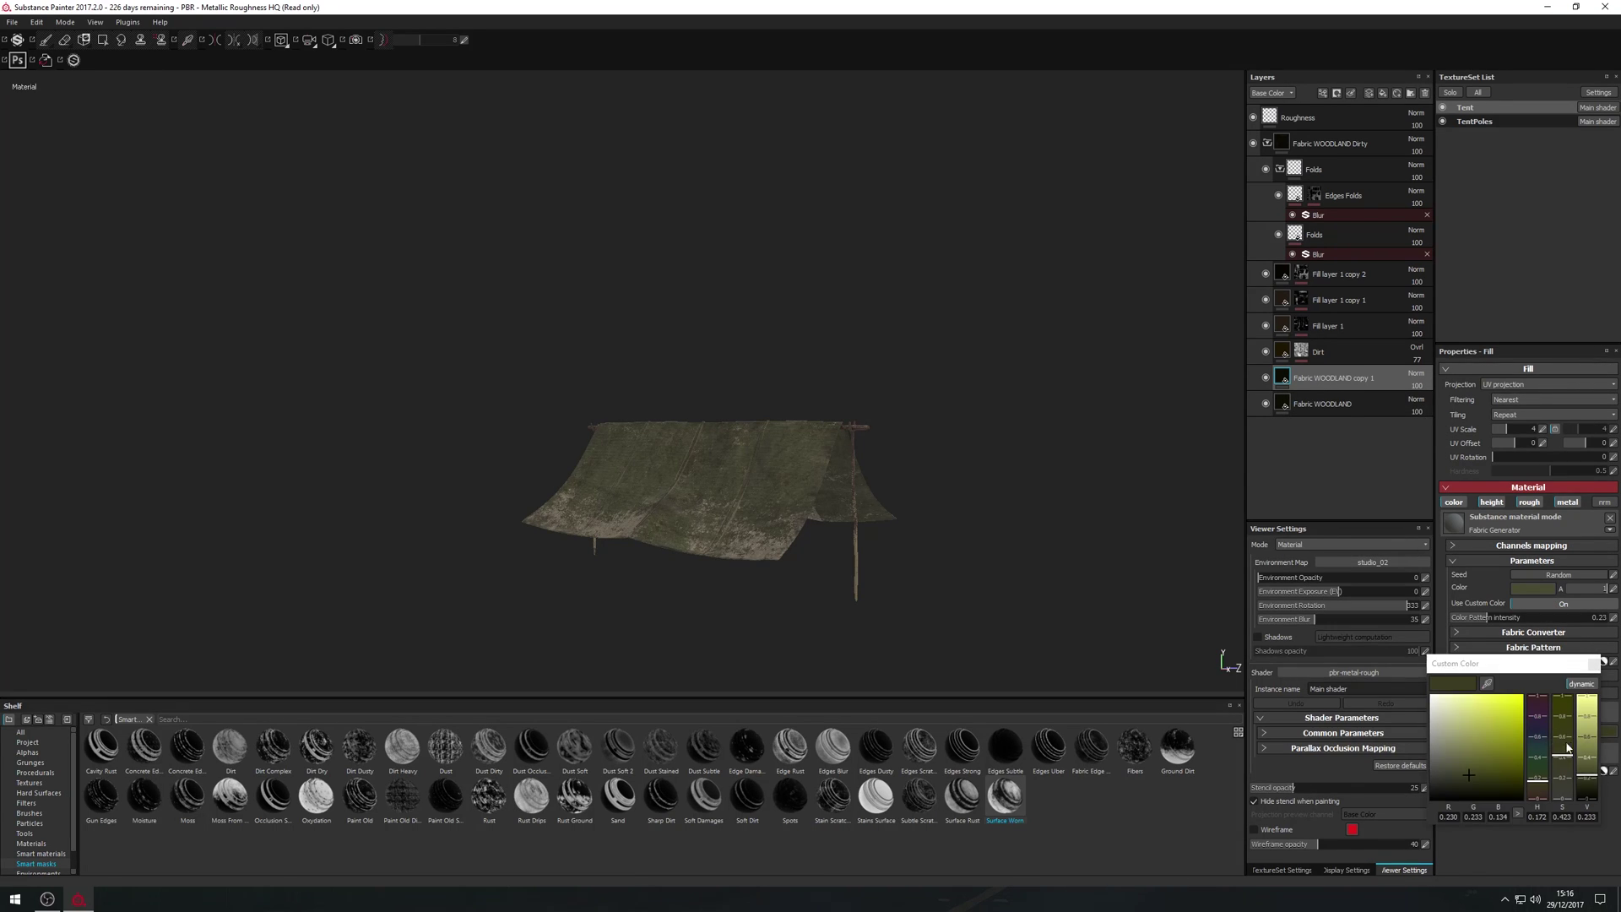
left_click_drag(1508, 747, 1495, 762)
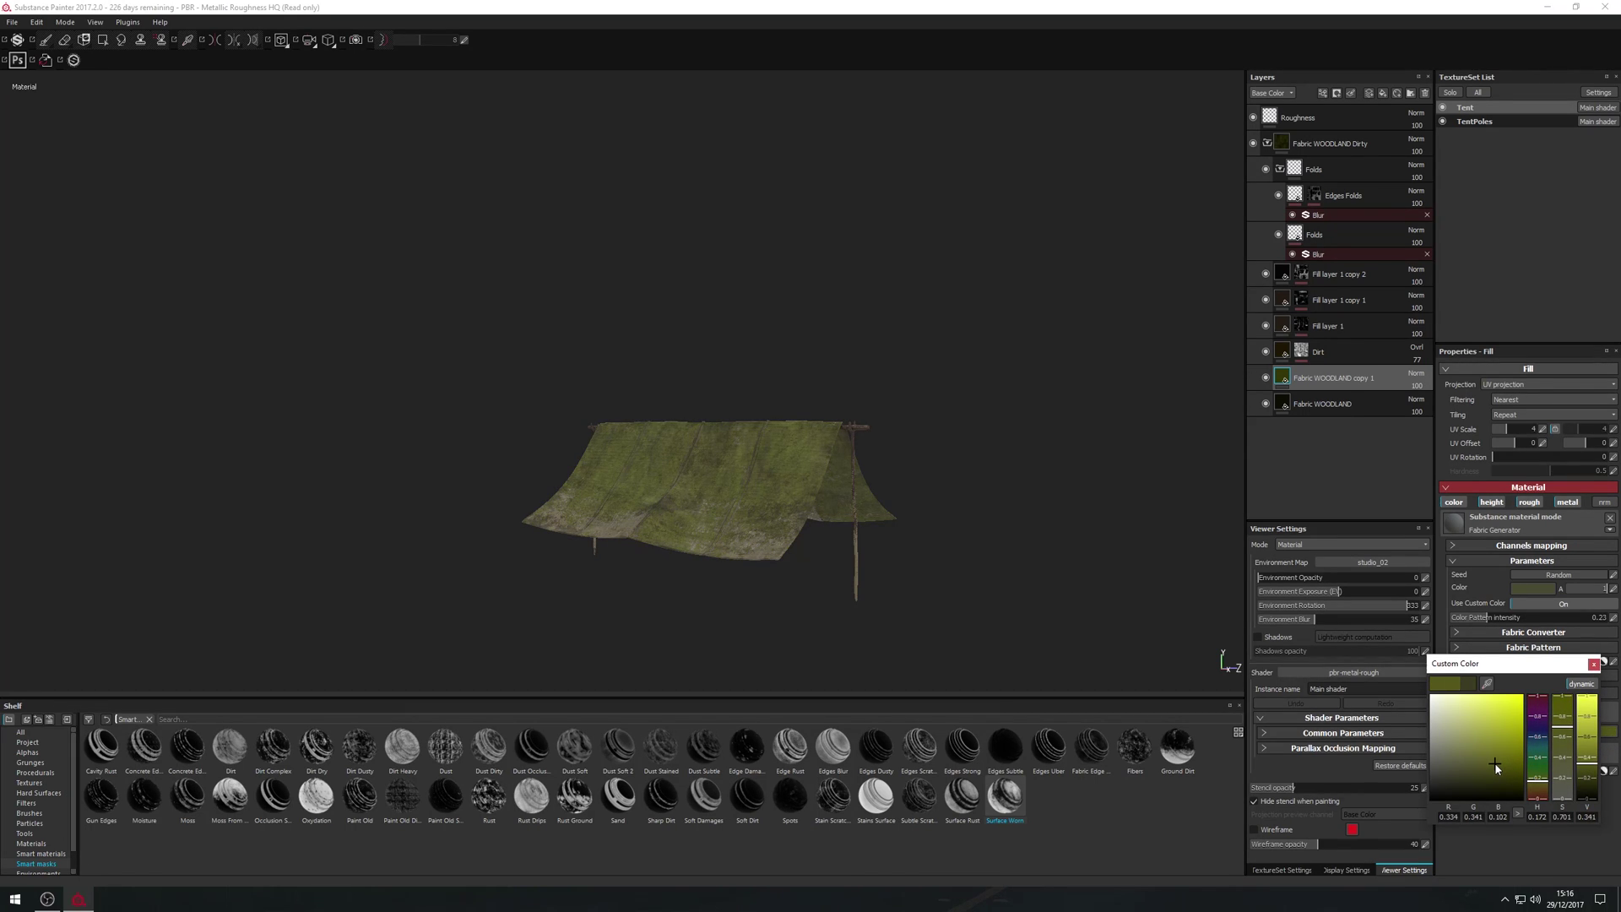
left_click(1593, 663)
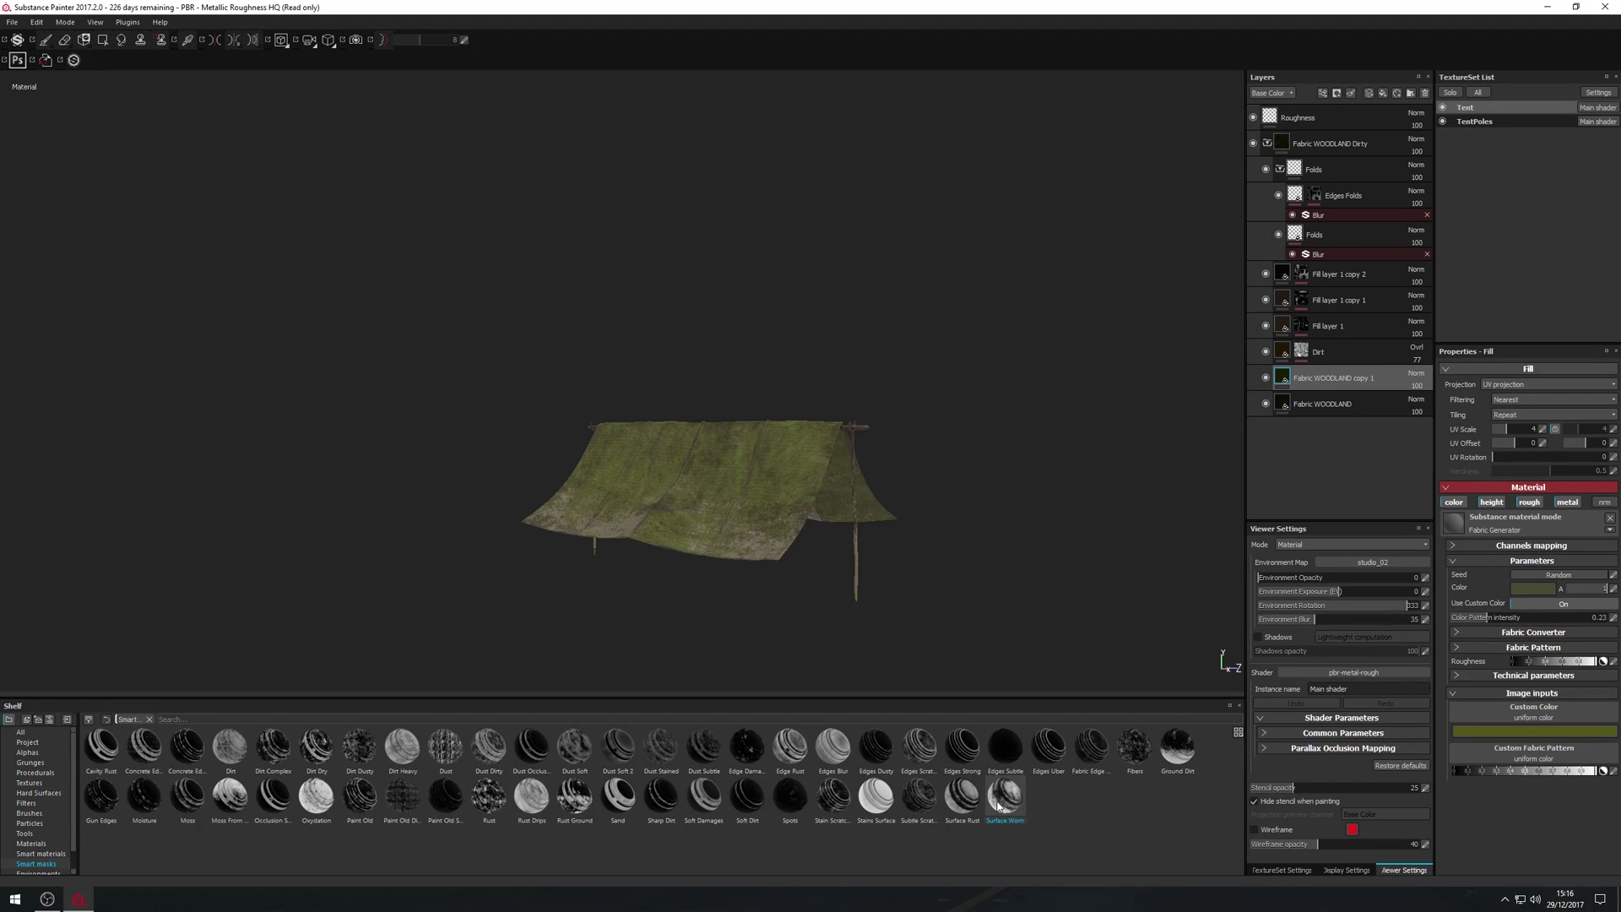
- Apply the Surface Worn smart mask to Fabric WOODLAND copy 1 and darken its custom color to RGB 0.222, 0.227, 0.071
mouse_move(1006, 803)
left_mouse_down()
mouse_move(1233, 661)
mouse_move(1313, 385)
left_mouse_up()
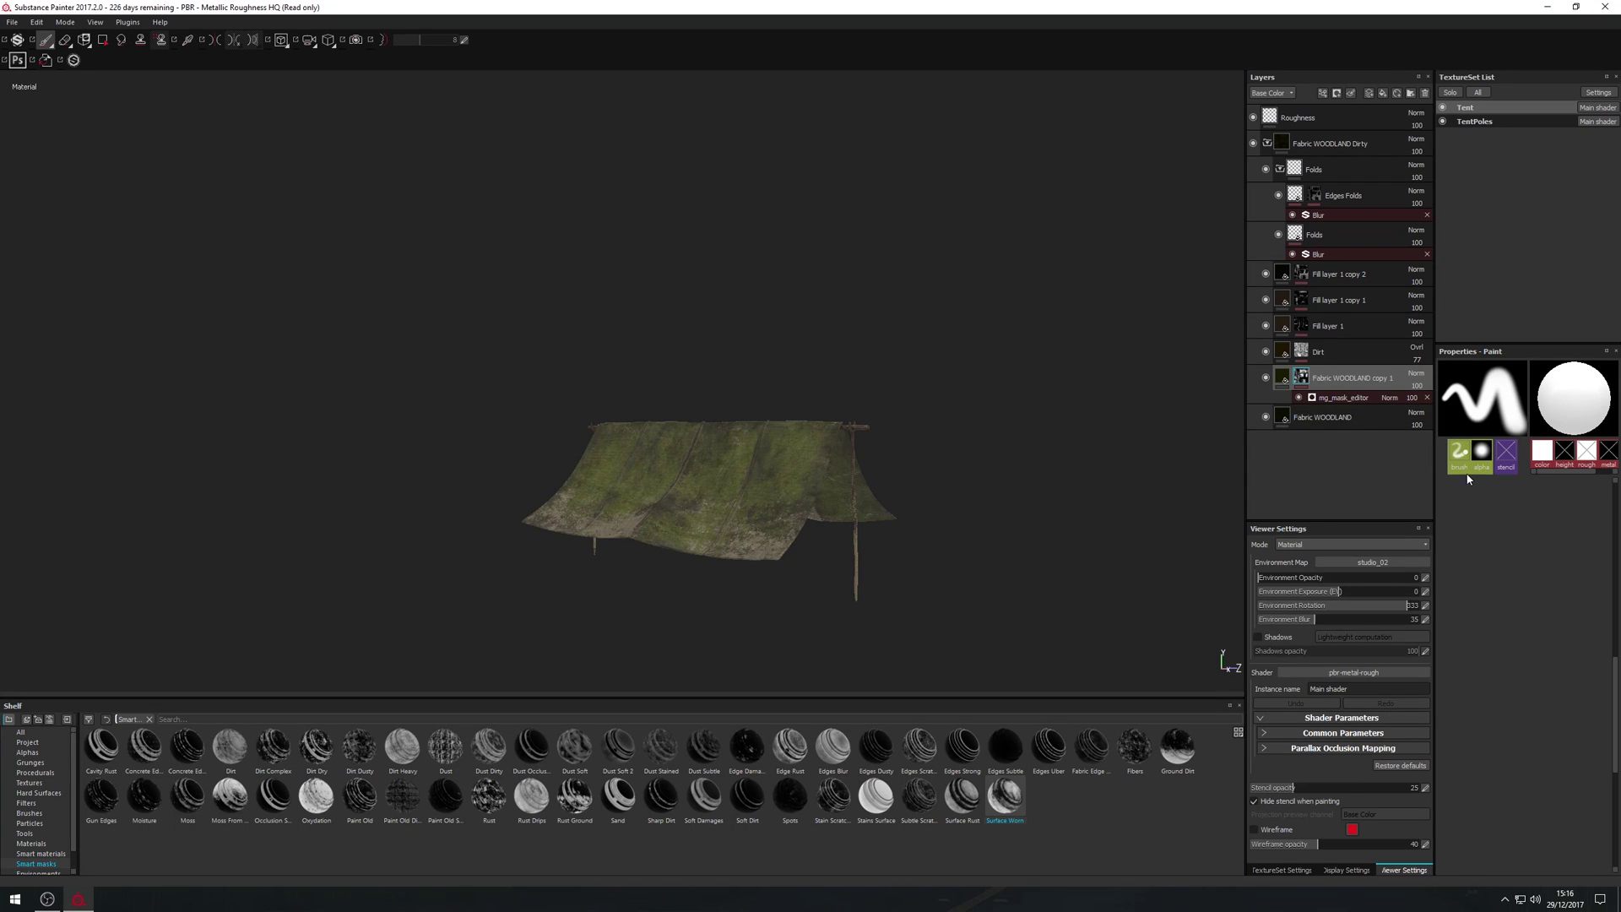
left_click(1288, 378)
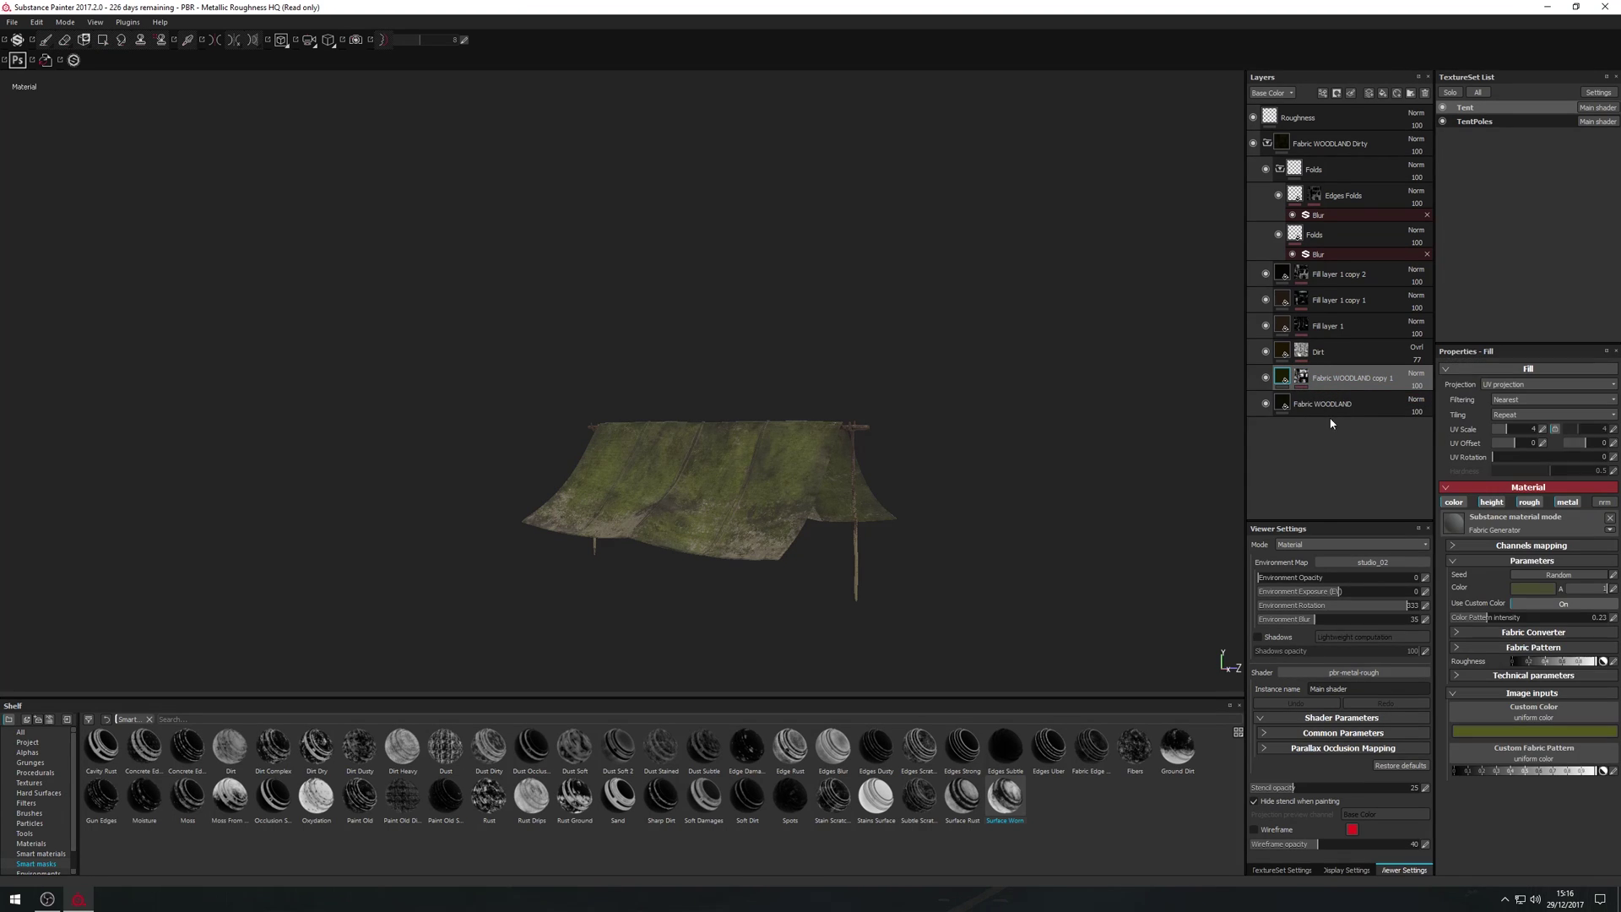
left_click(1540, 734)
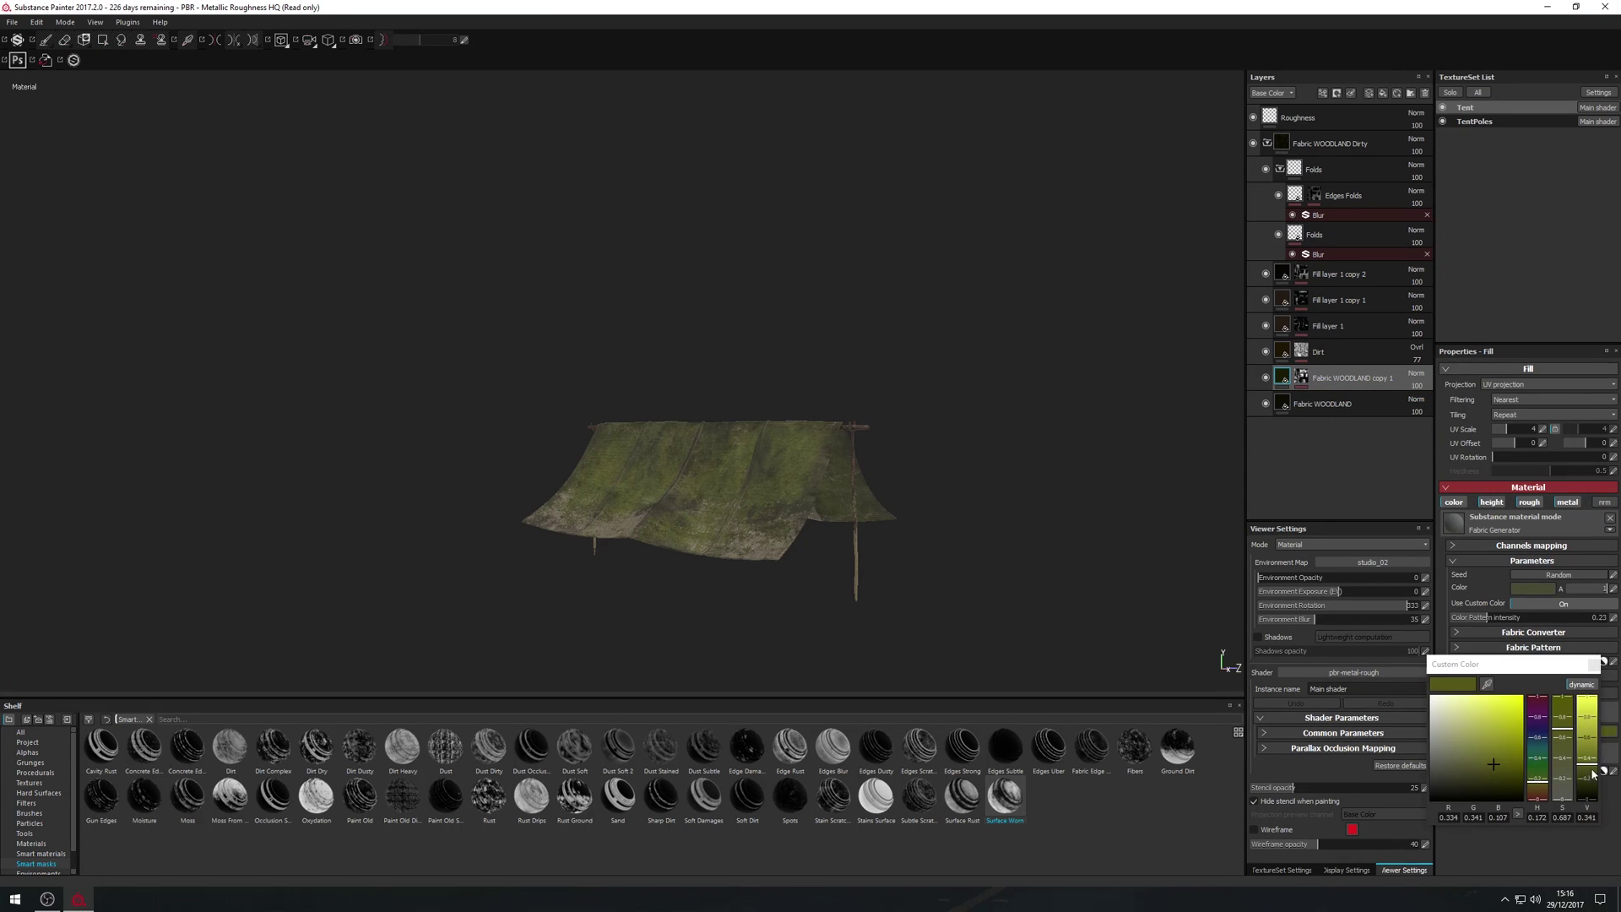
left_click_drag(1593, 773, 1589, 781)
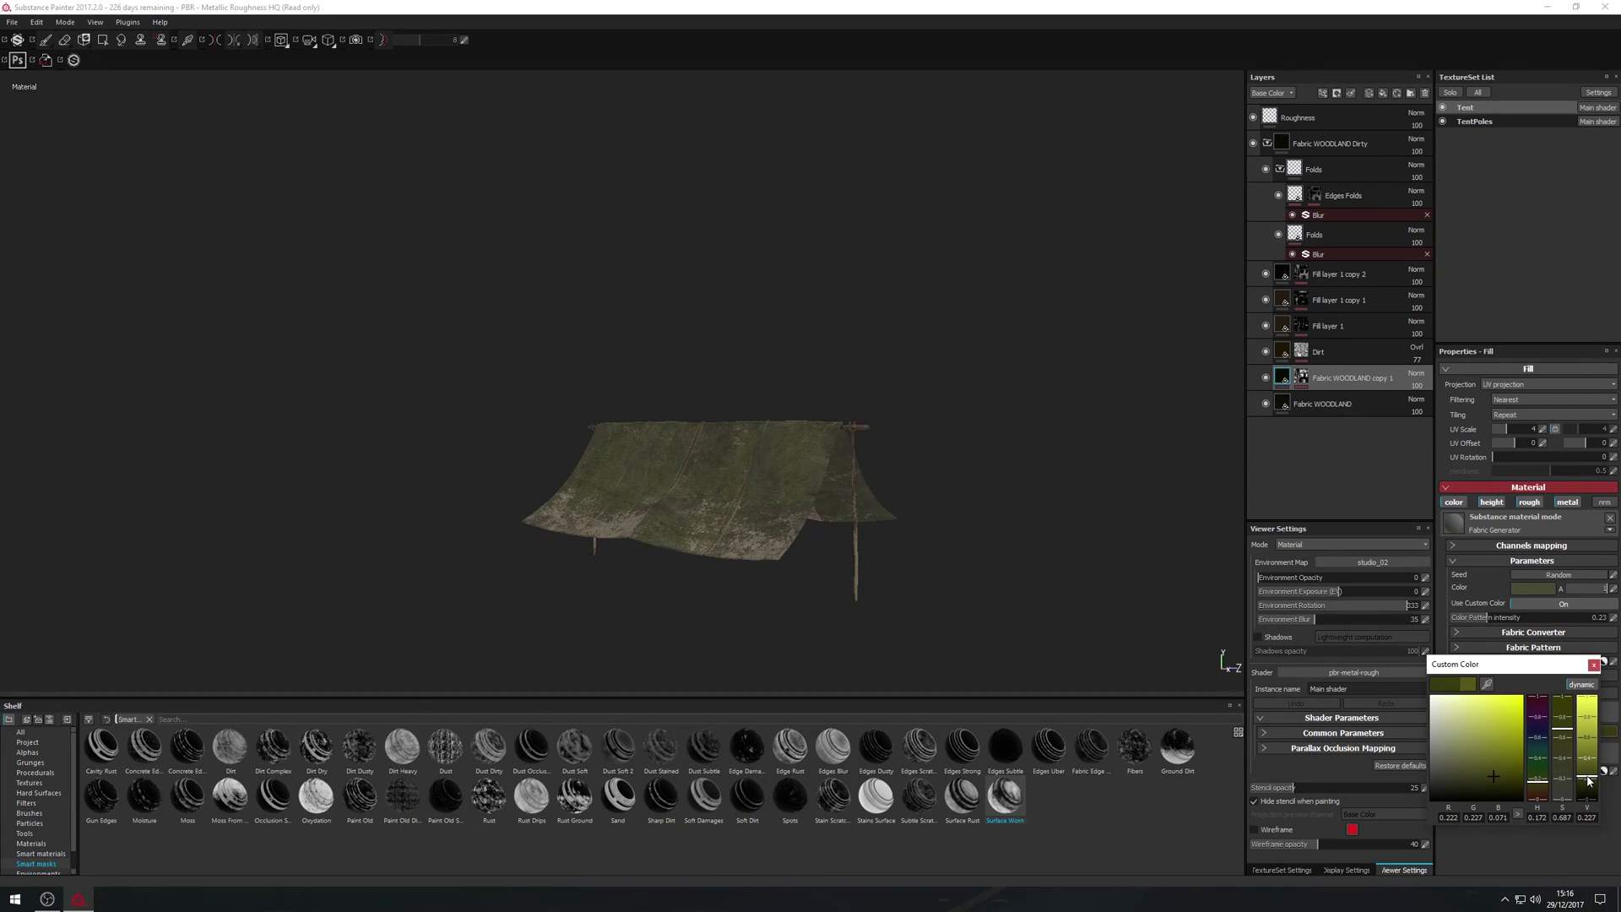
left_click_drag(884, 550, 818, 510, "alt")
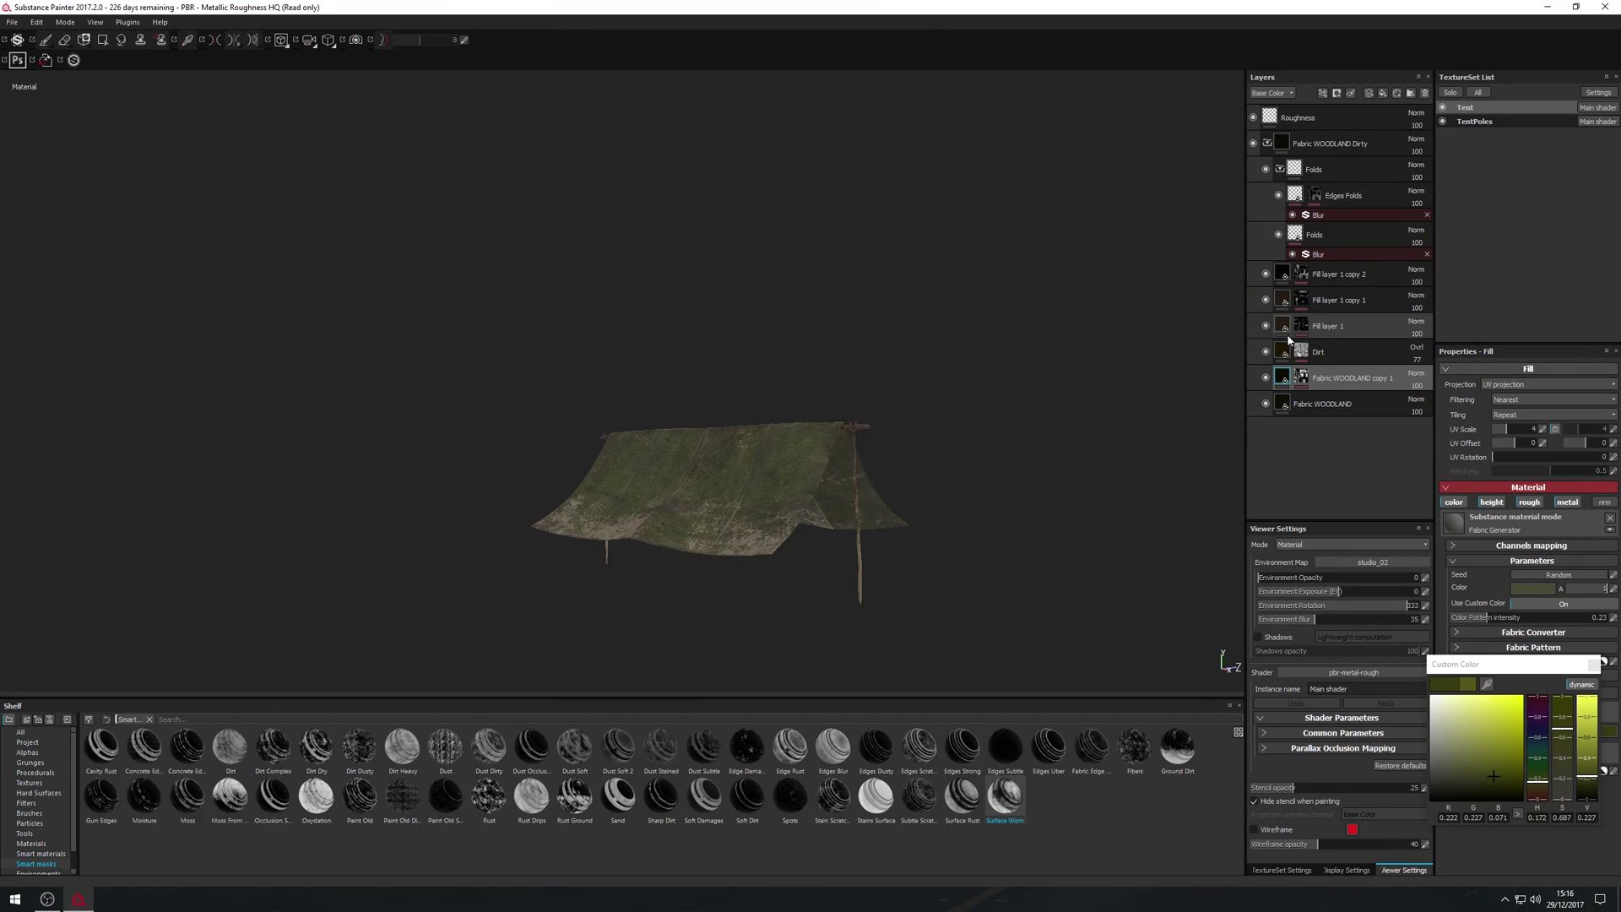
- Check Fill layer 1 and Fill layer 1 copy 1 by toggling their visibility, and duplicate Fill layer 1 copy 1
left_click(1267, 327)
left_click(1266, 326)
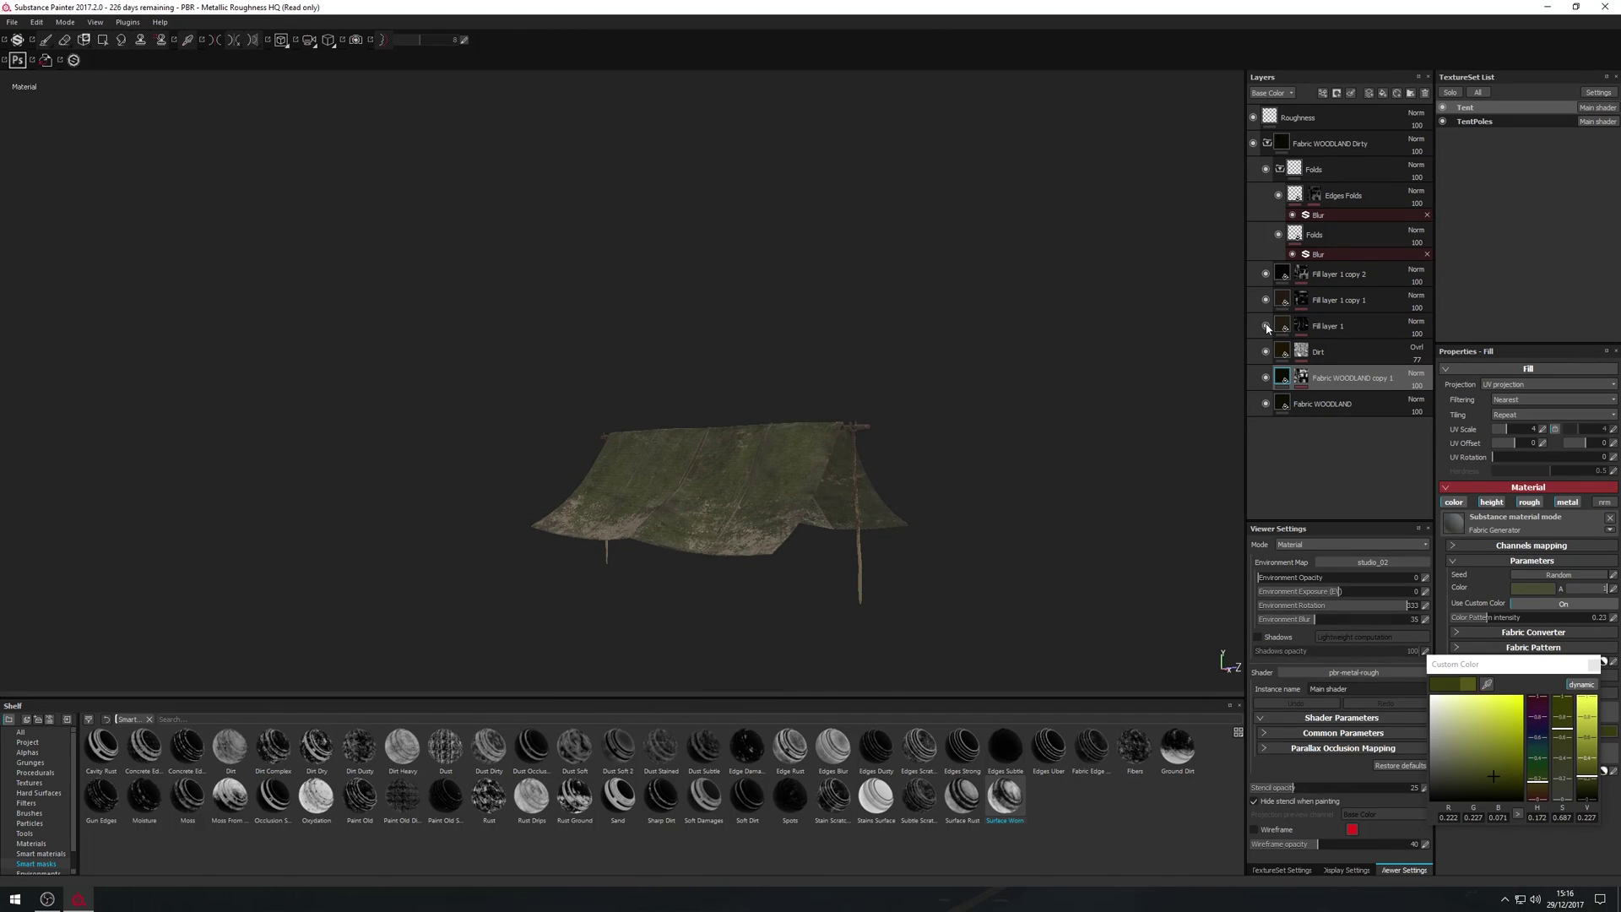
left_click(1271, 303)
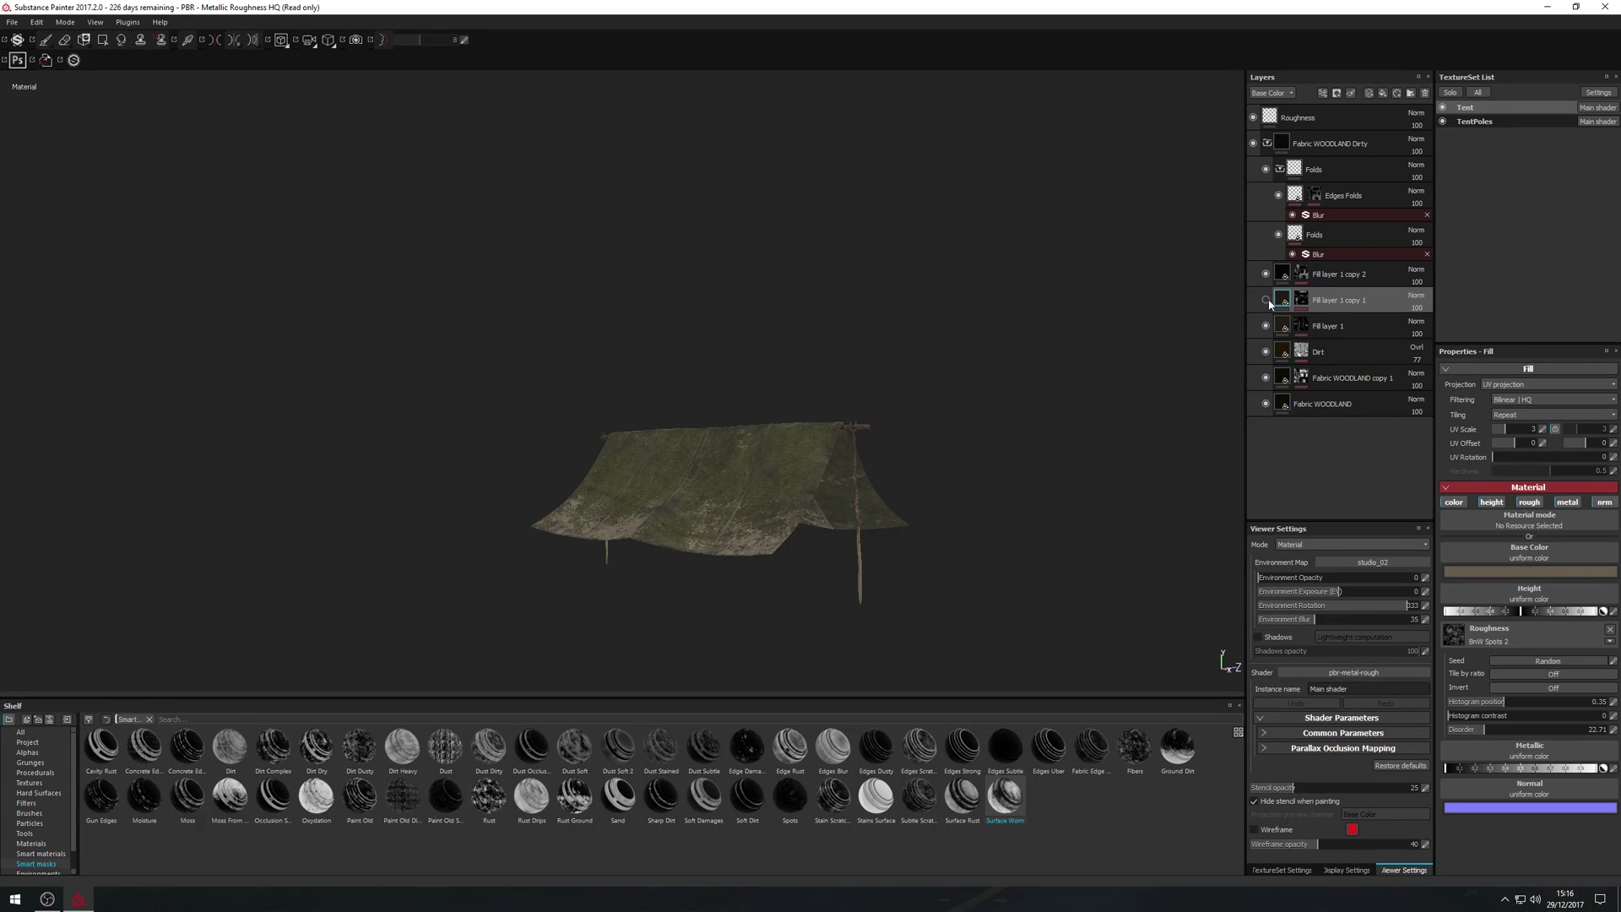
left_click(1267, 300)
mouse_move(1282, 304)
right_click(1284, 297)
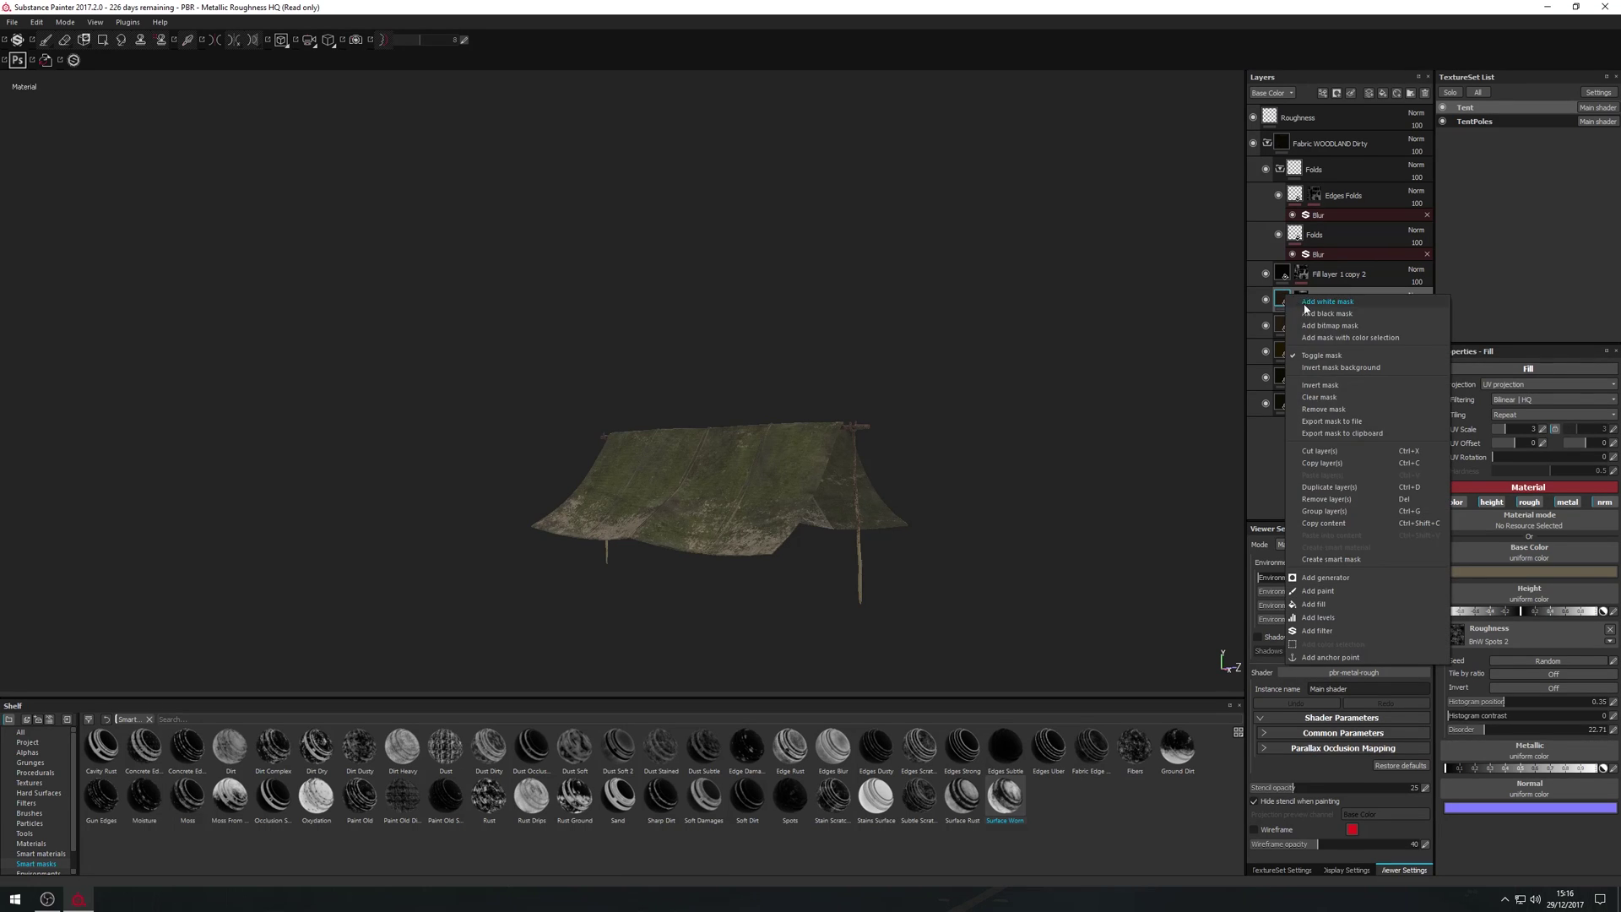
left_click(1329, 488)
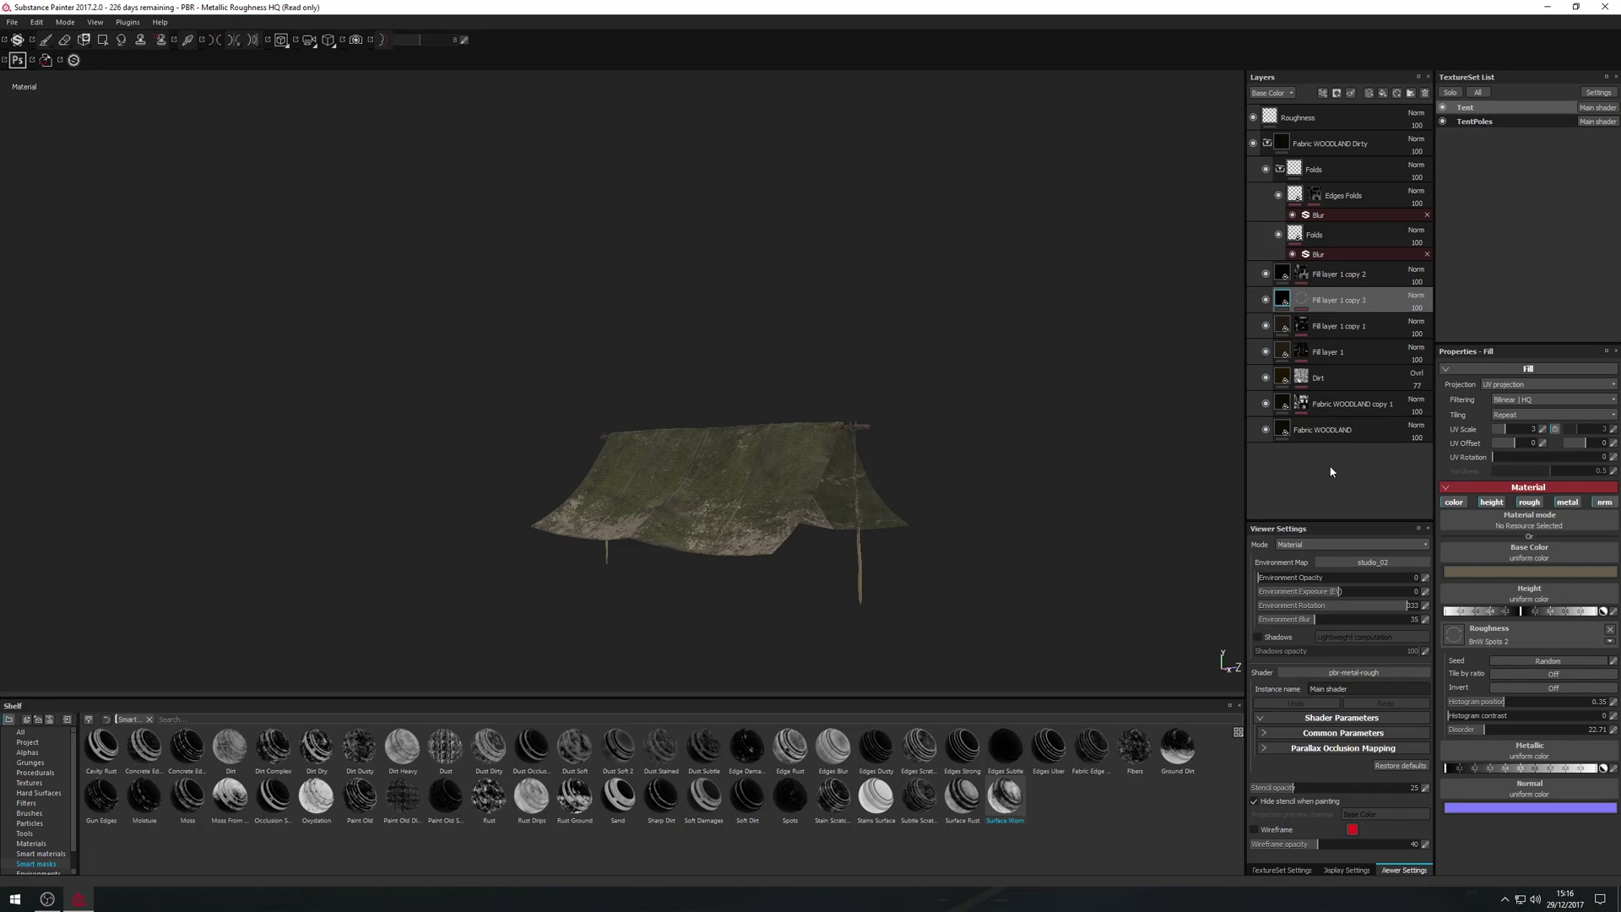
- Set the base color of Fill layer 1 copy 3 to a darker, more saturated brown, RGB 0.092, 0.058, 0.015
left_click(1508, 571)
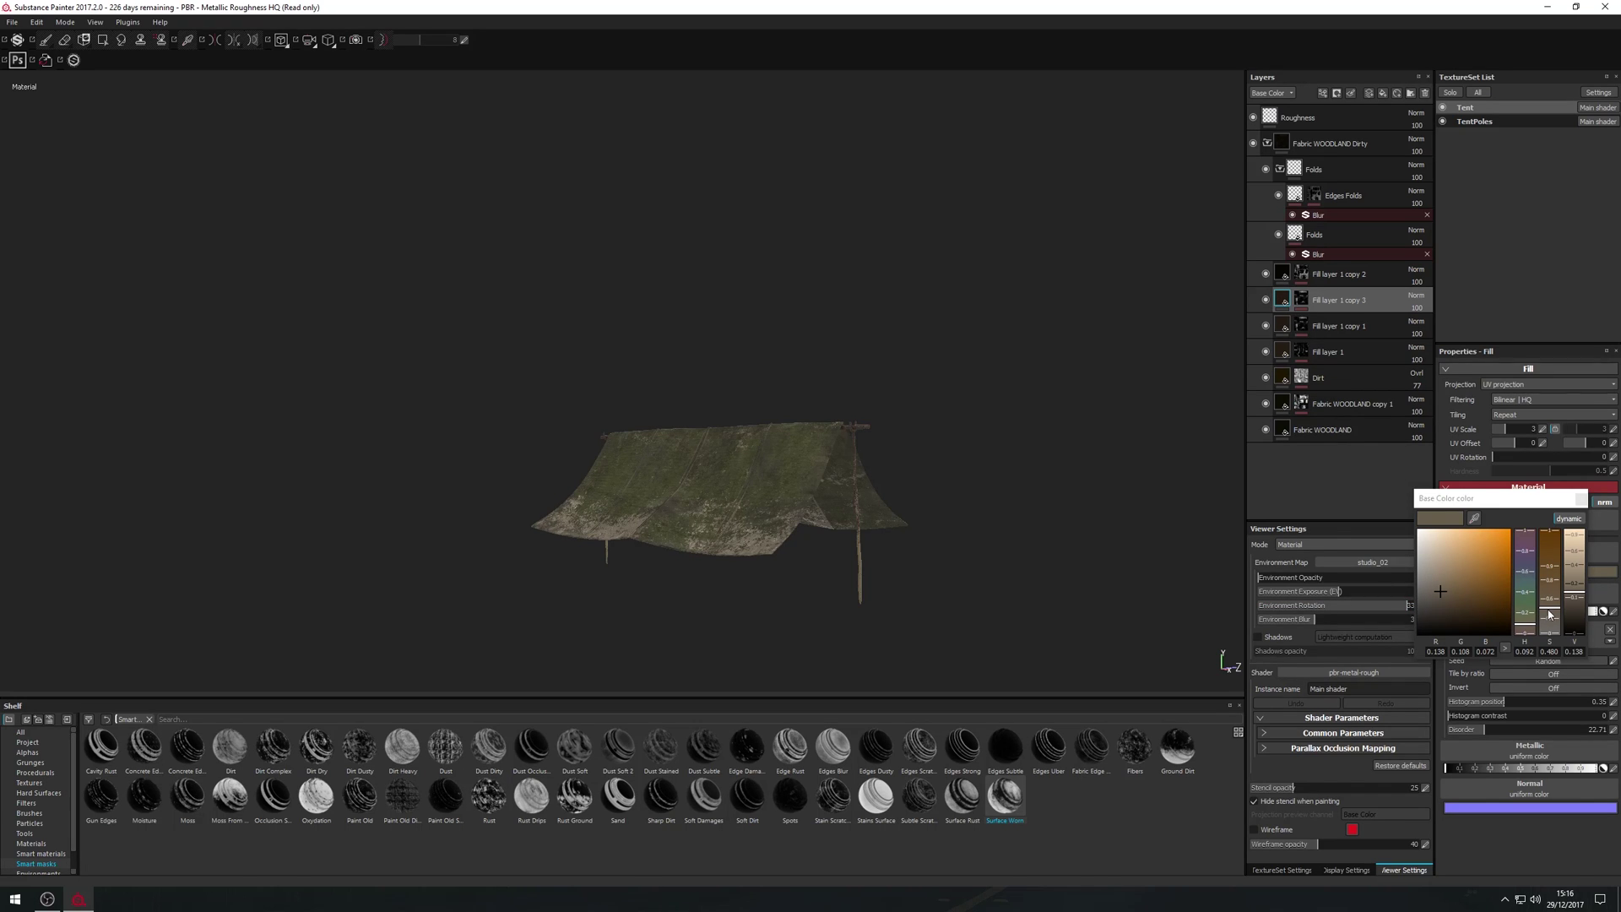
left_click_drag(1474, 593, 1475, 593)
left_click(1577, 603)
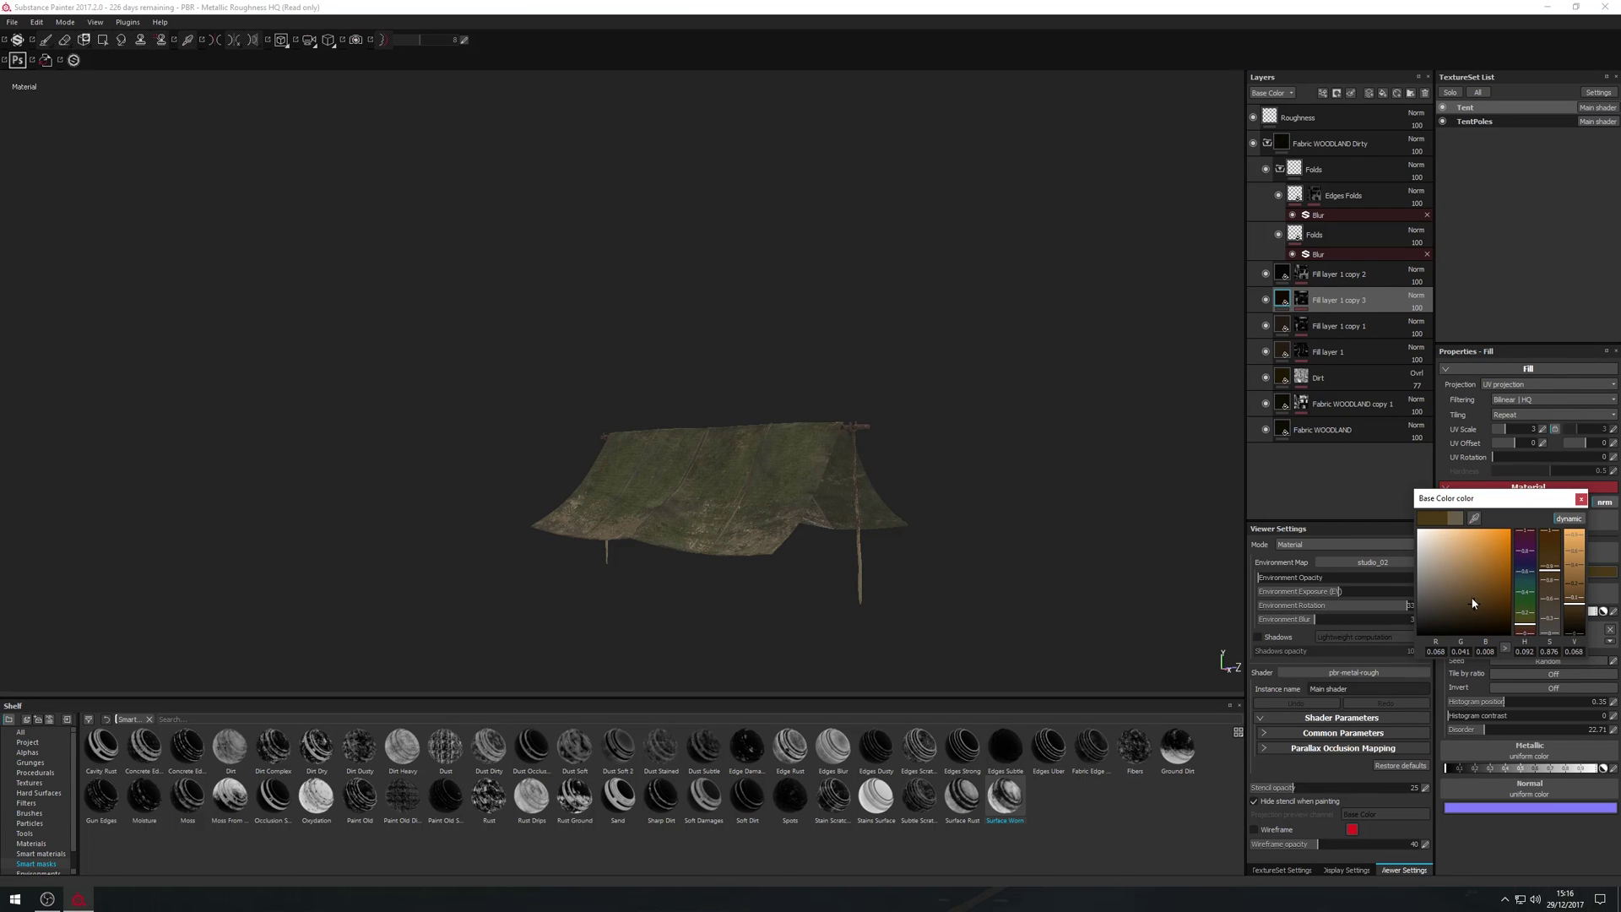
left_click_drag(1473, 603, 1470, 601)
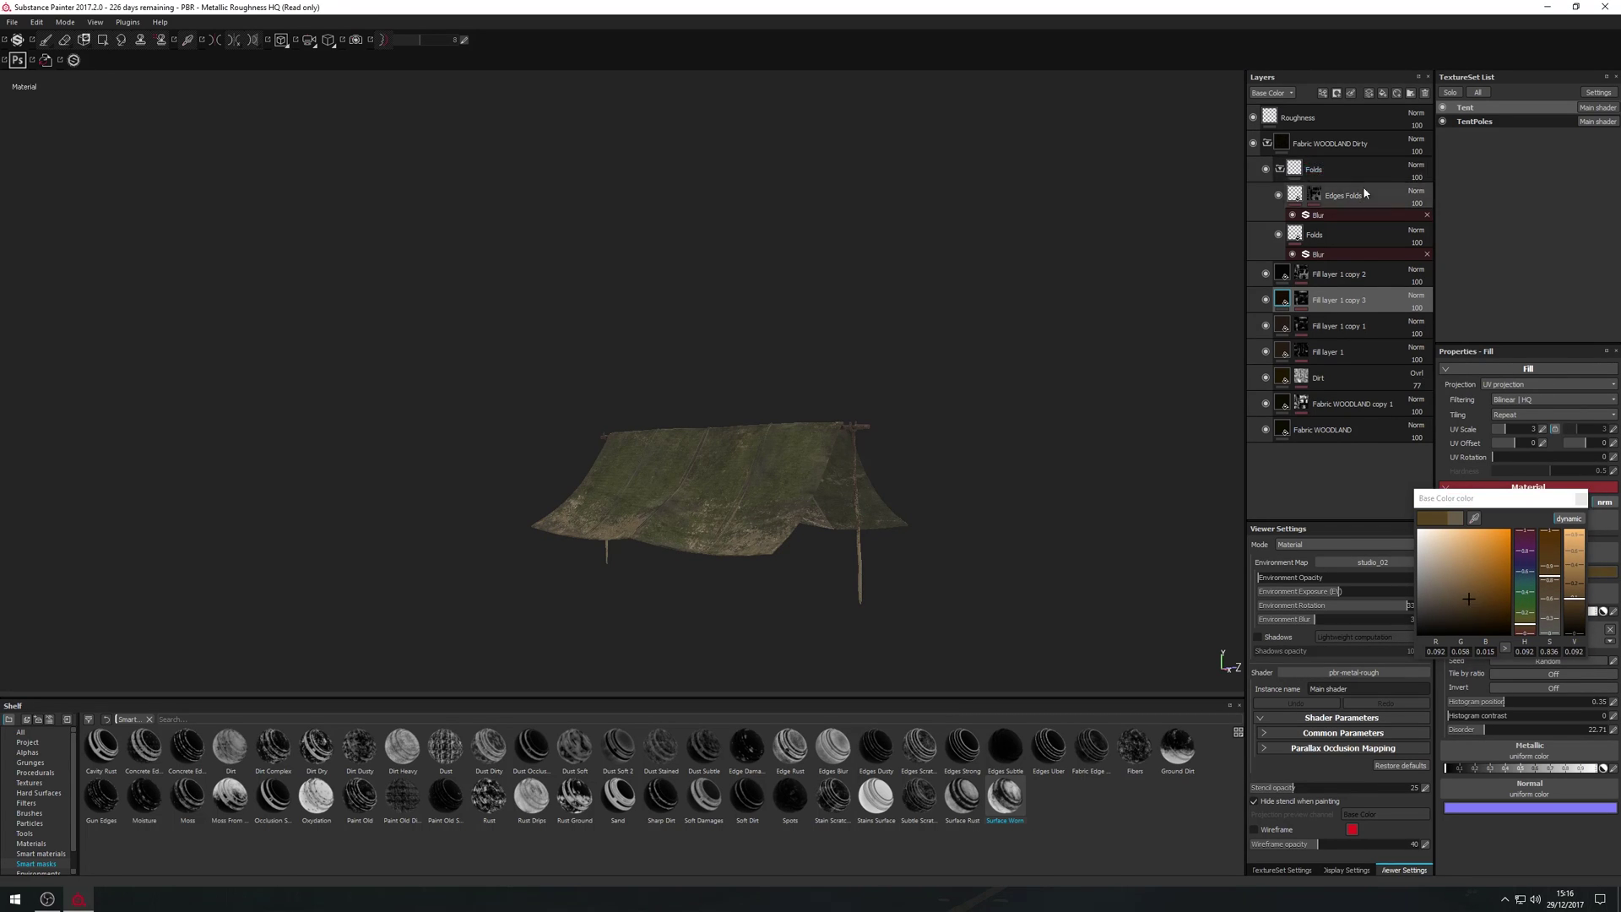
- Set the MG Ground Dirt generator in Fill layer 1 copy 3's mask to level 0.9, contrast 1 and dirt height 0.27
left_click(1302, 302)
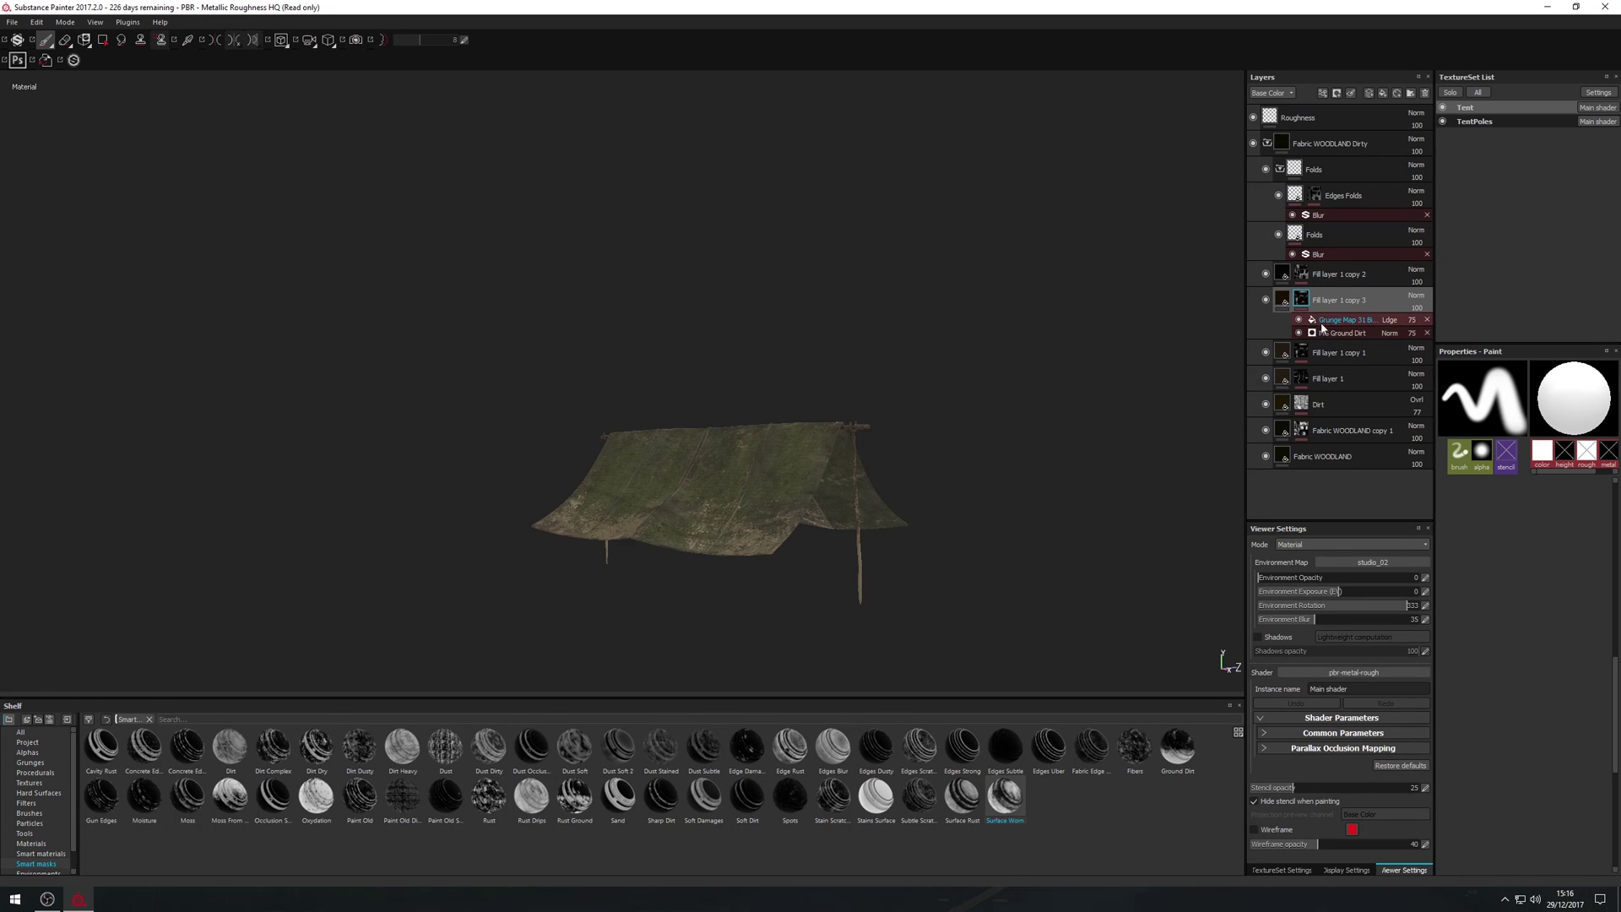
left_click(1343, 333)
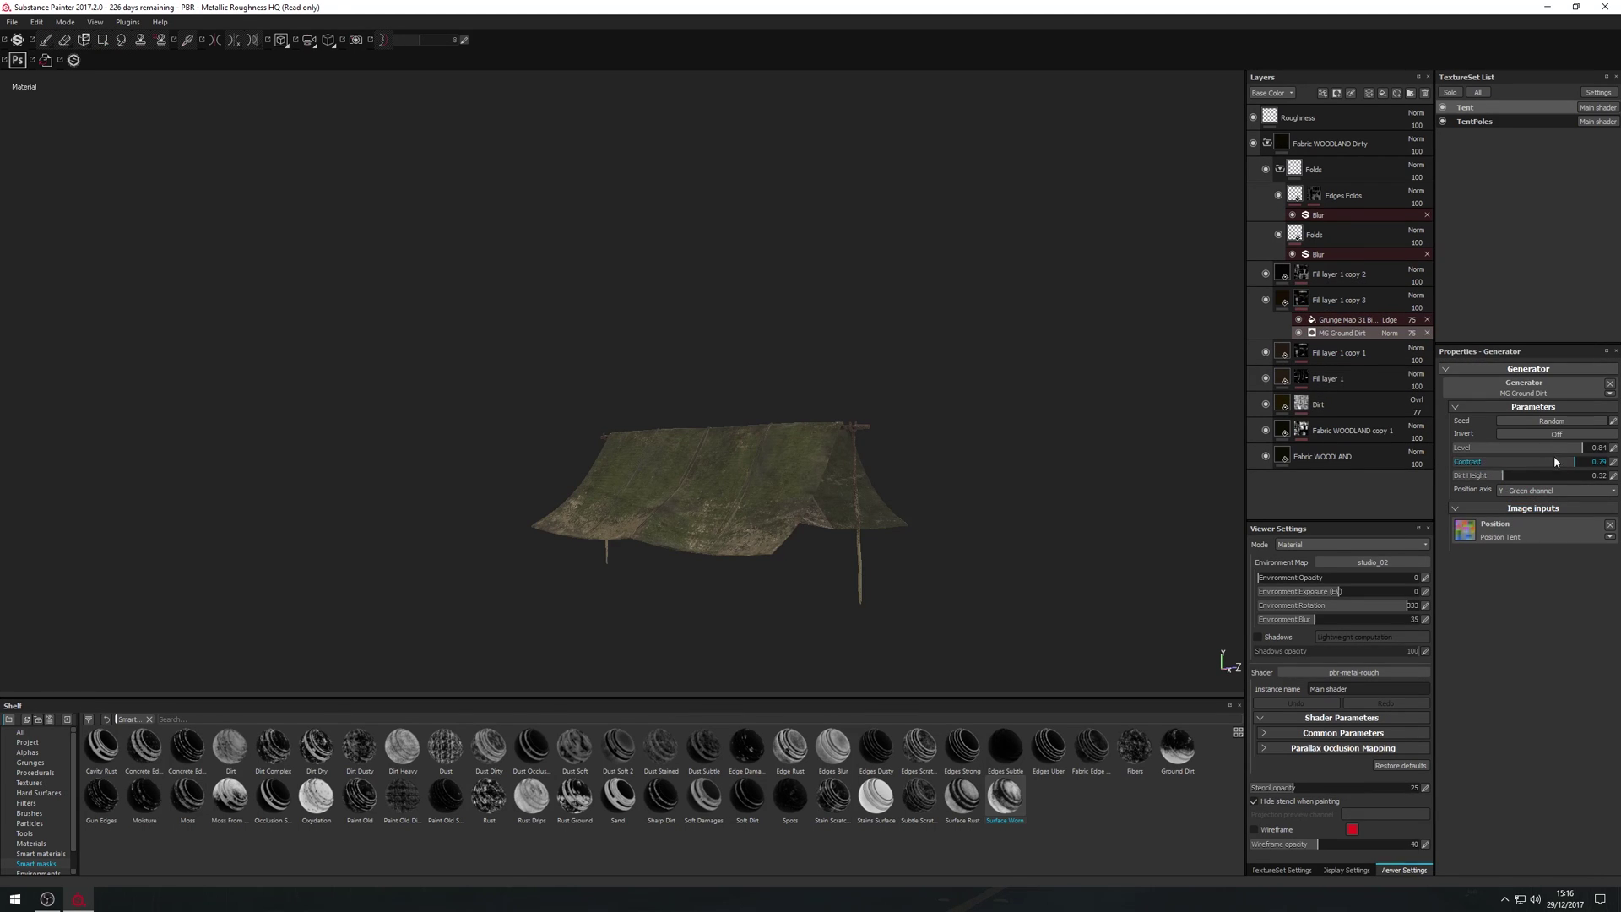
mouse_move(1503, 447)
left_mouse_down()
mouse_move(1596, 445)
mouse_move(1440, 465)
mouse_move(1533, 477)
mouse_move(1467, 477)
mouse_move(1574, 444)
mouse_move(1487, 444)
mouse_move(1619, 450)
left_mouse_up()
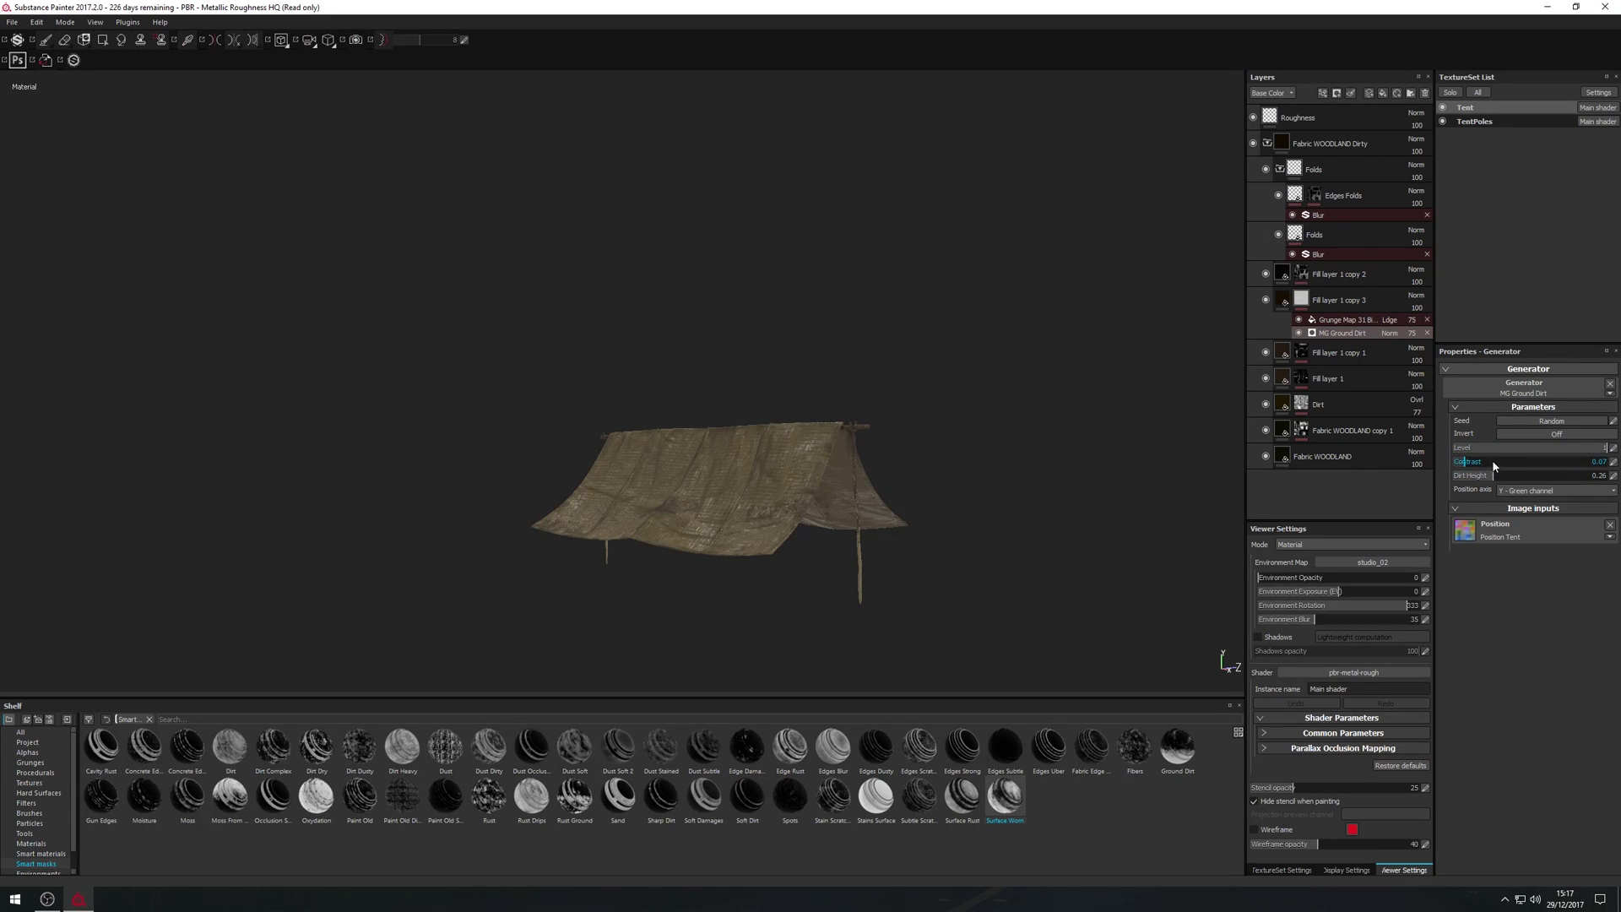
mouse_move(1493, 463)
left_mouse_down()
mouse_move(1608, 462)
mouse_move(1534, 456)
mouse_move(1598, 453)
mouse_move(1495, 481)
left_mouse_up()
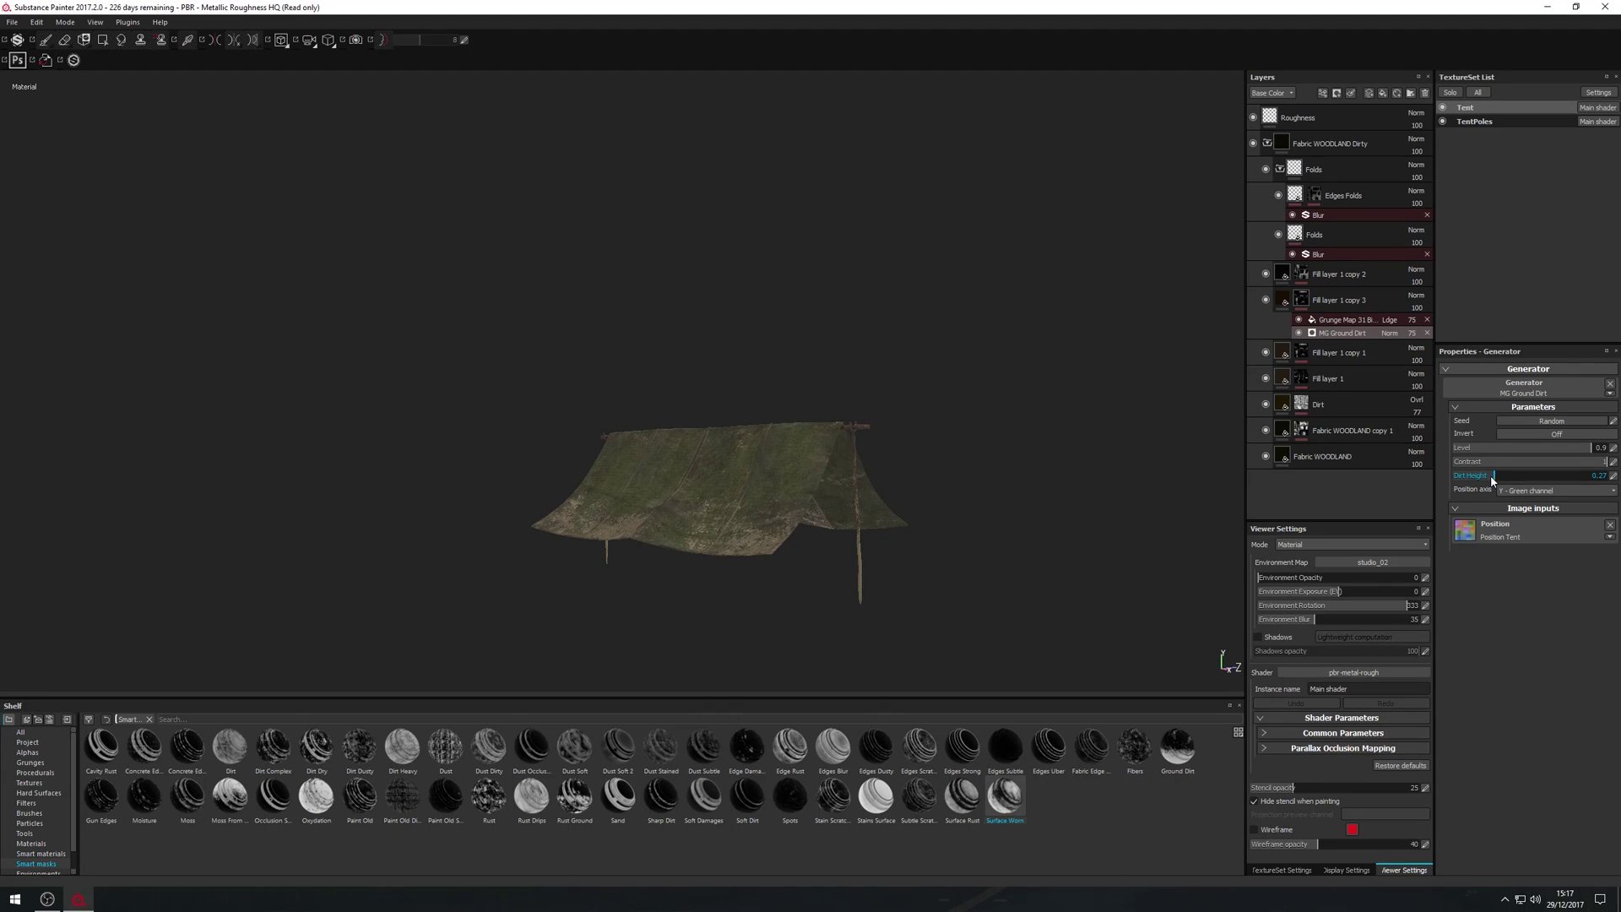
- Check Fill layer 1 copy 3 by toggling its visibility and fine-tune the brightness of its brown base color
left_click(1266, 300)
left_click(1284, 303)
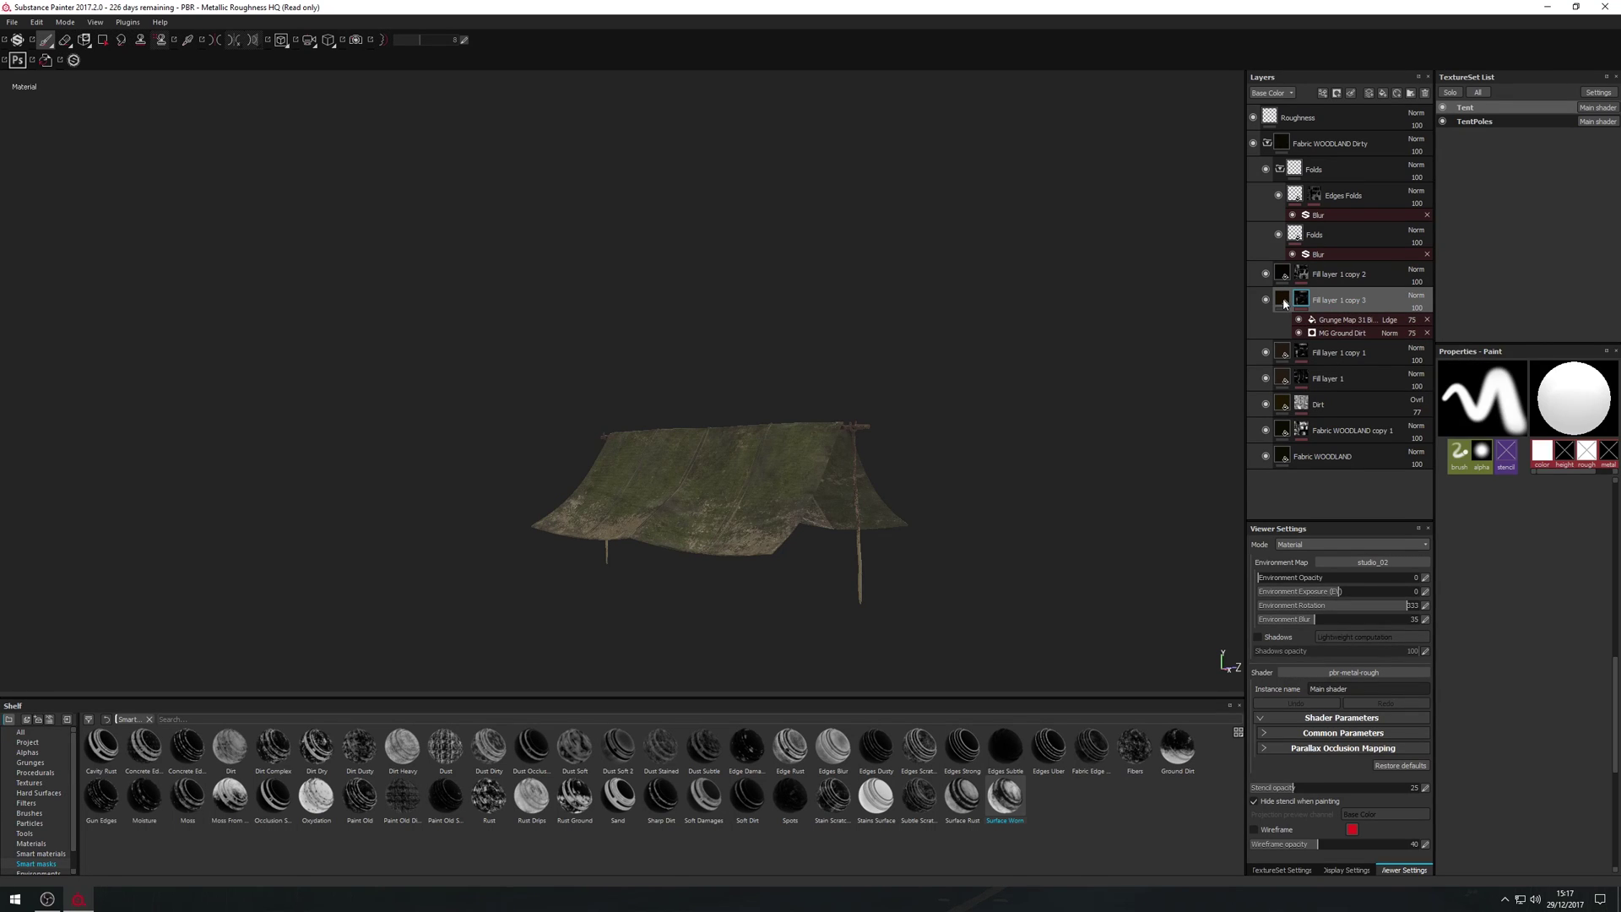
left_click(1283, 300)
left_click(1528, 569)
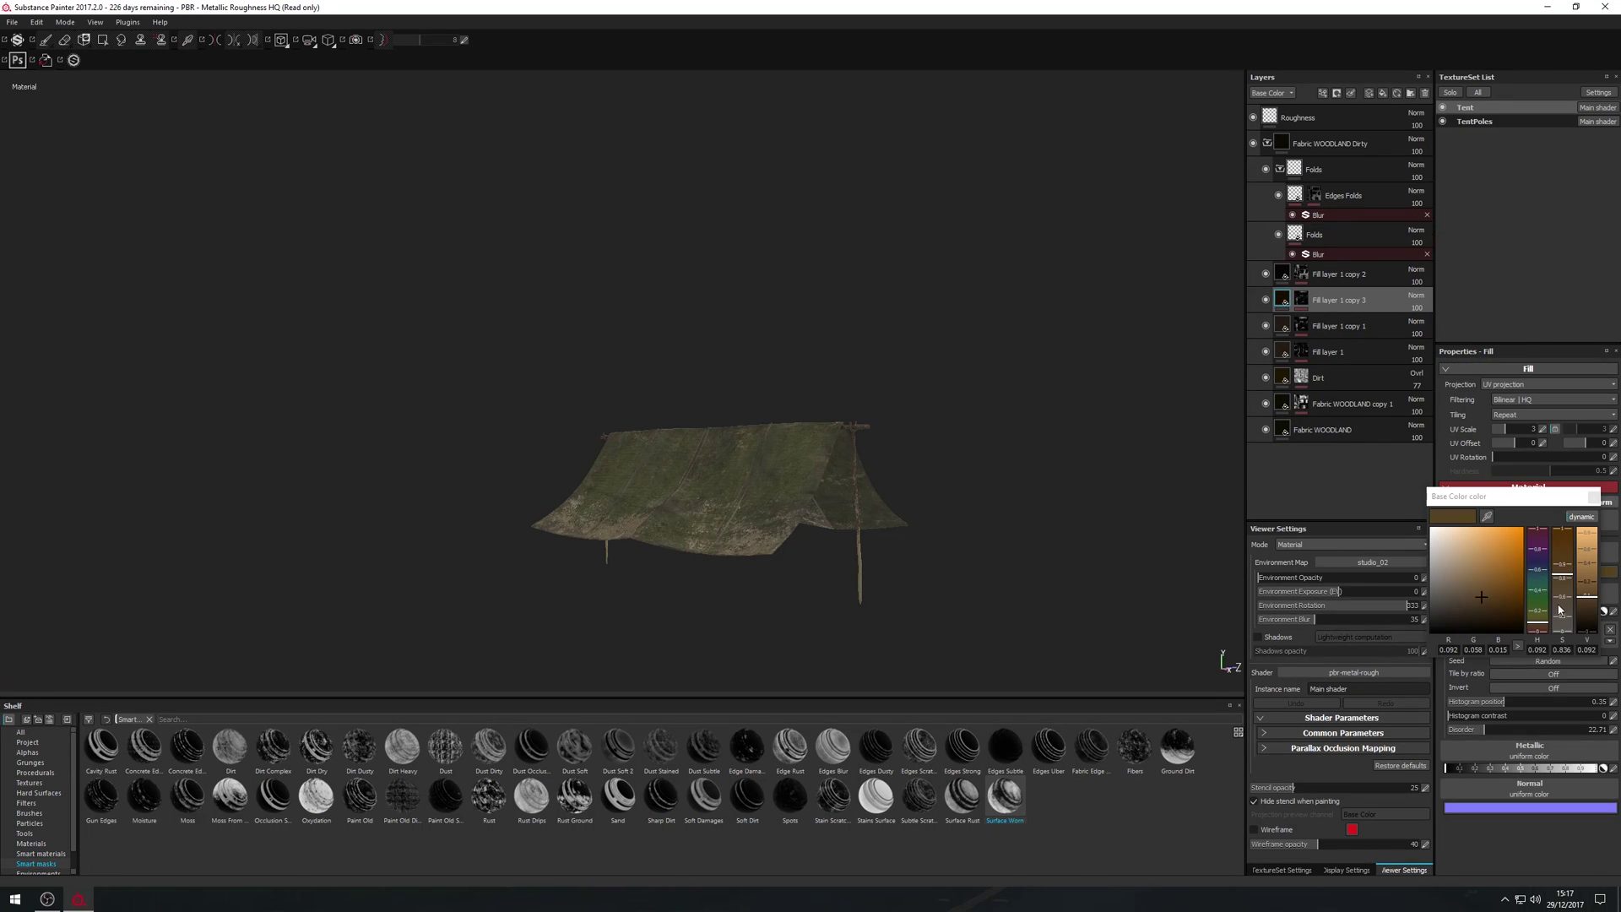
mouse_move(1585, 608)
left_mouse_down()
mouse_move(1599, 651)
mouse_move(1592, 583)
mouse_move(1592, 601)
left_mouse_up()
- Darken the base color of Fill layer 1 copy 1 to RGB 0.068, 0.053, 0.035
left_click(1284, 330)
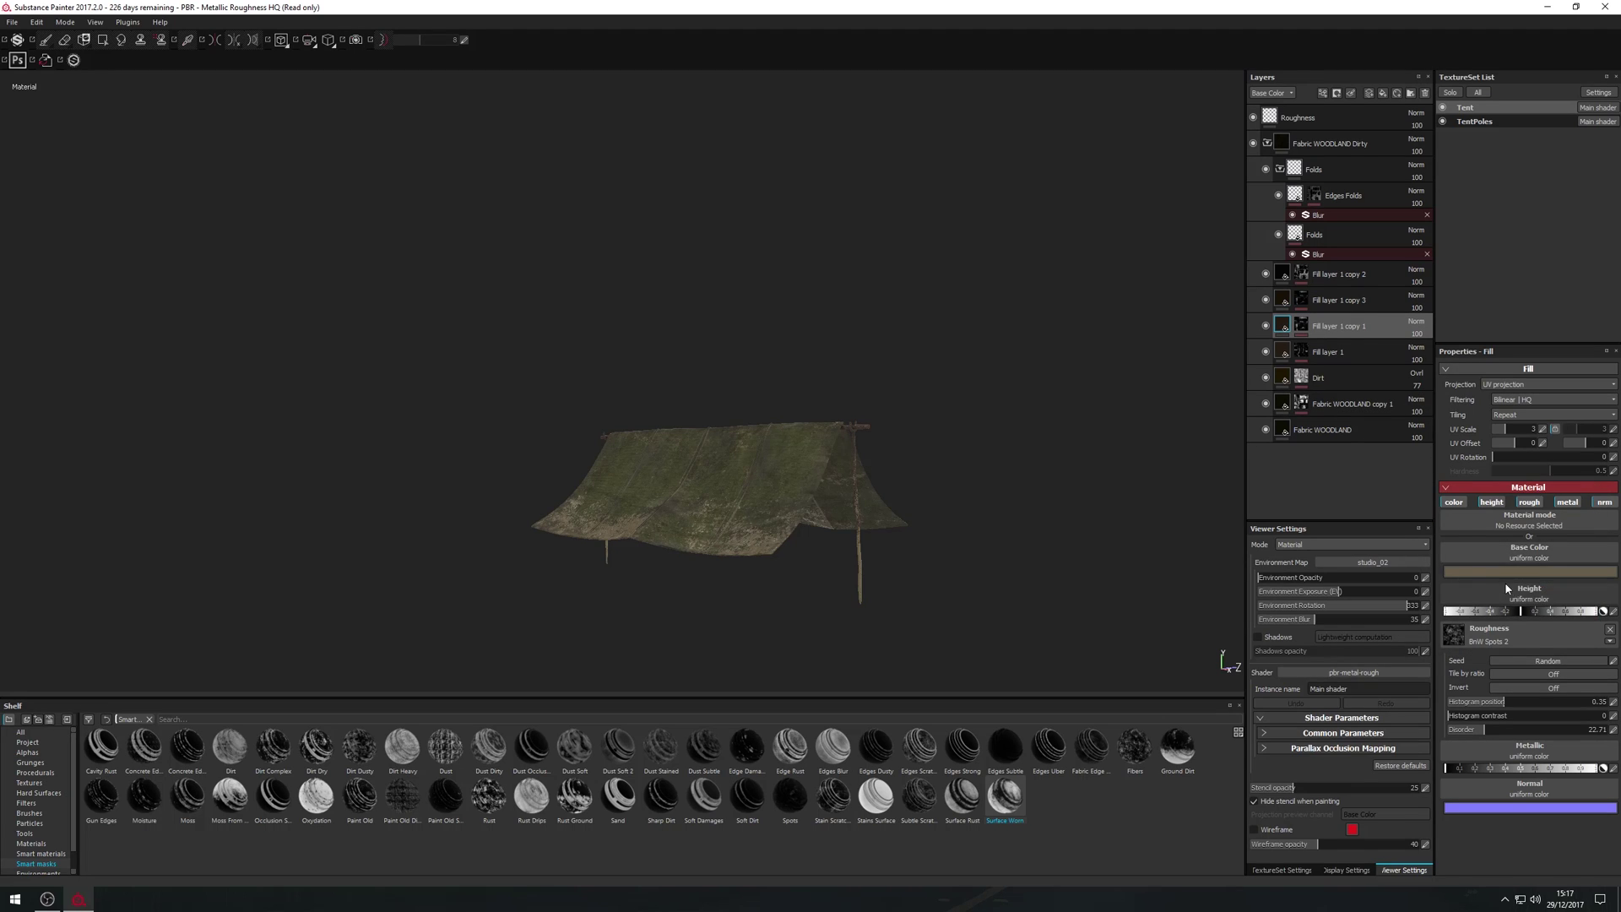
left_click(1518, 571)
mouse_move(1584, 587)
left_mouse_down()
mouse_move(1589, 625)
mouse_move(1599, 564)
mouse_move(1602, 608)
left_mouse_up()
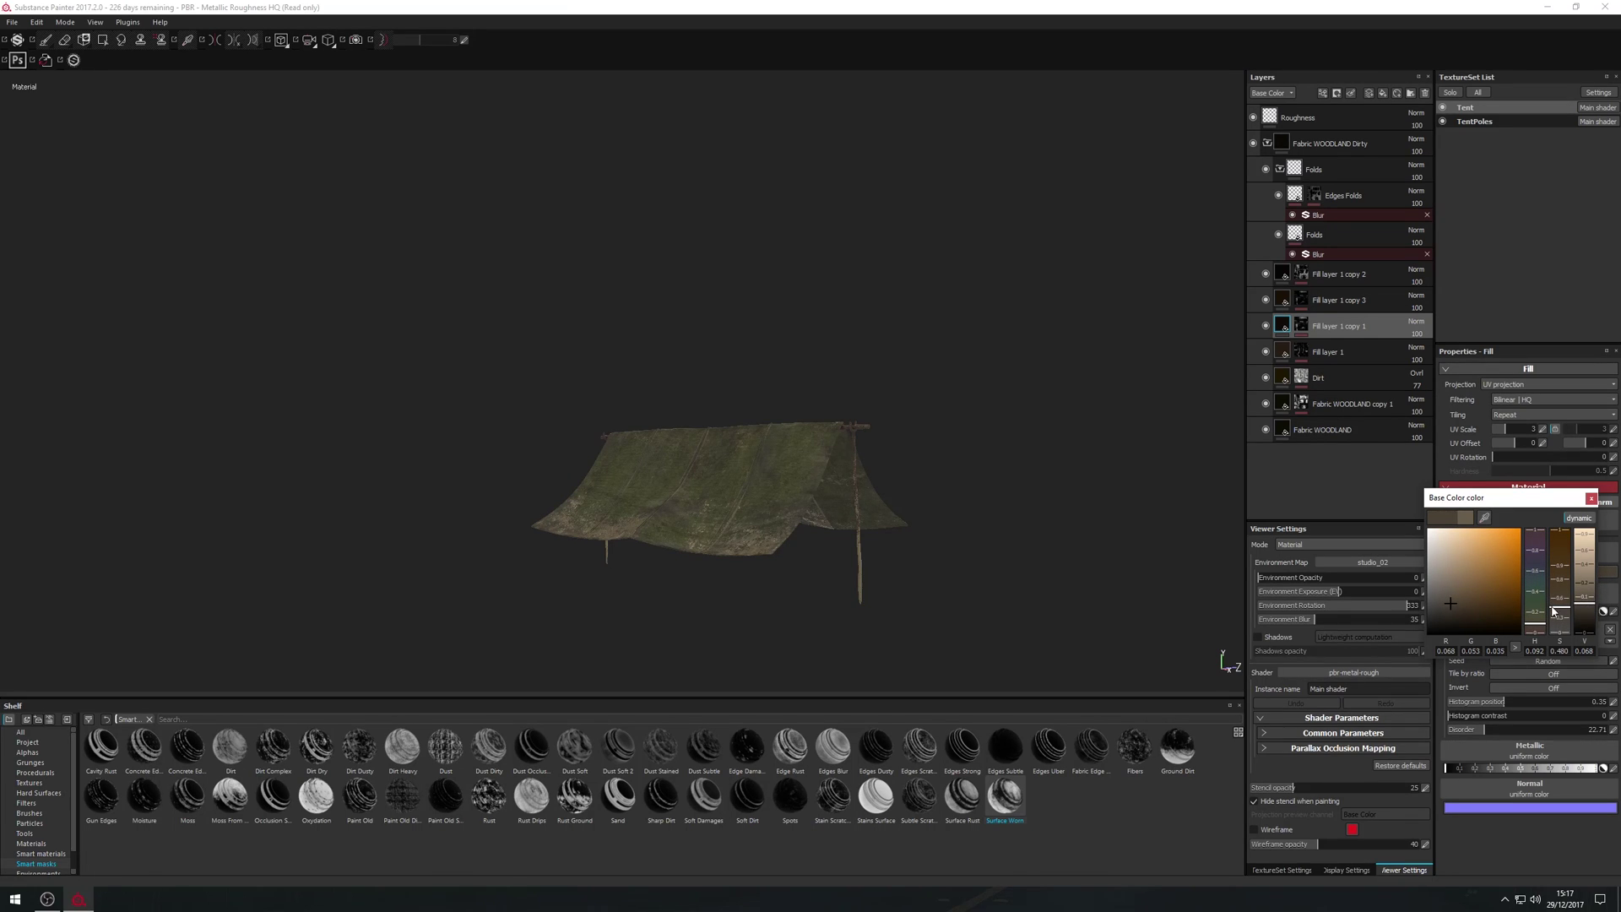
left_click(1451, 459)
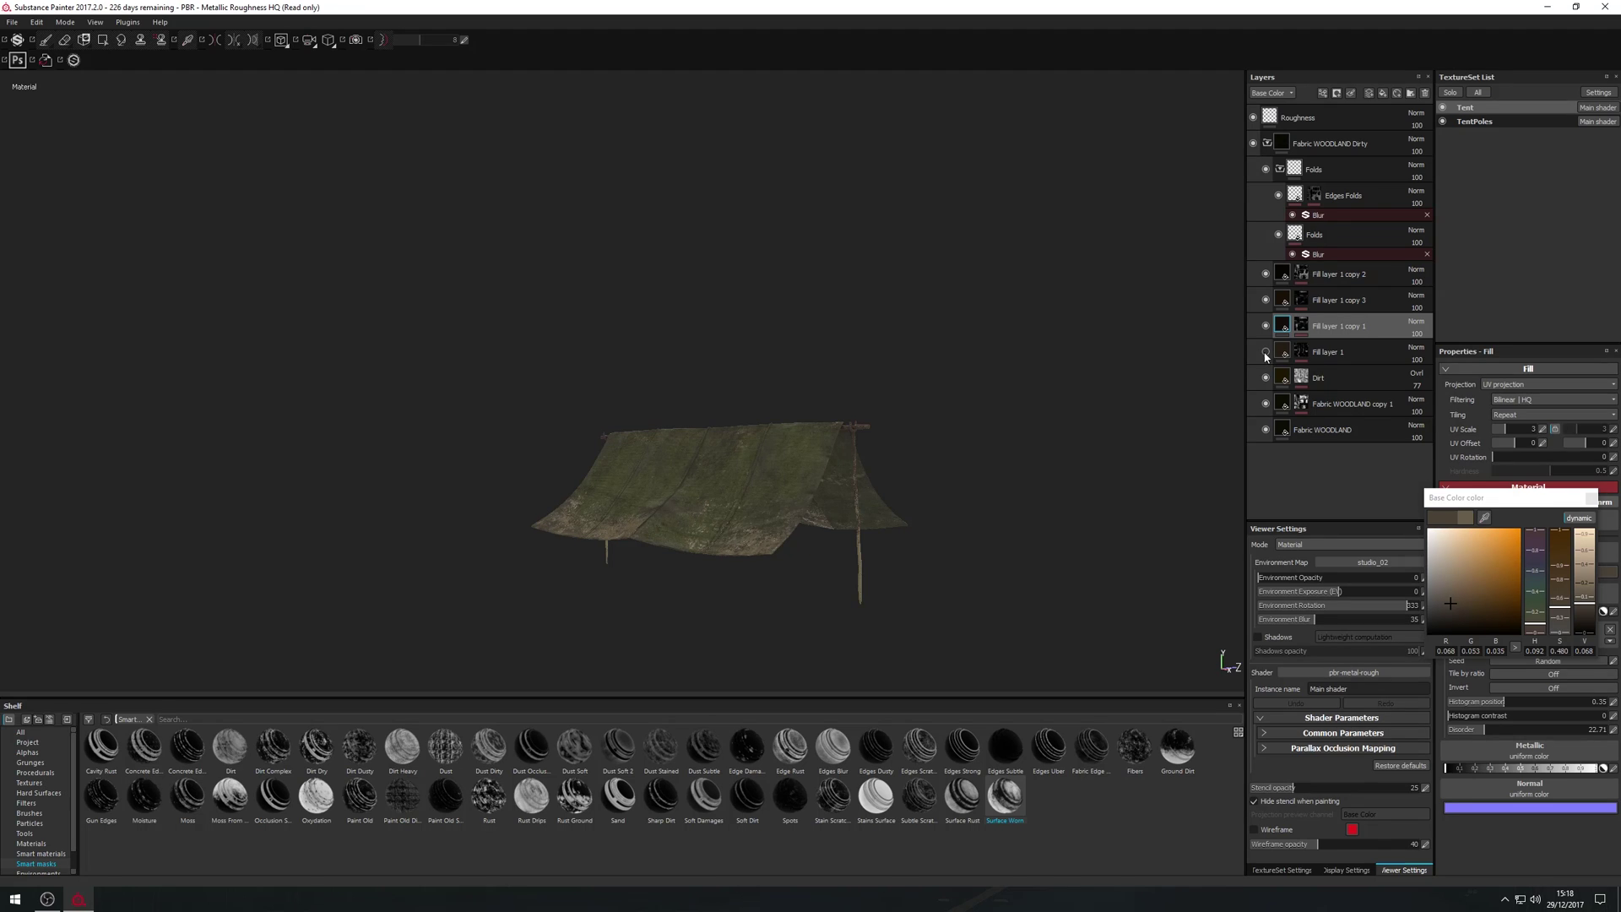
- Lower the mask editor's global balance to 0.33 on Fill layer 1 copy 2 and inspect the tent
left_click(1283, 304)
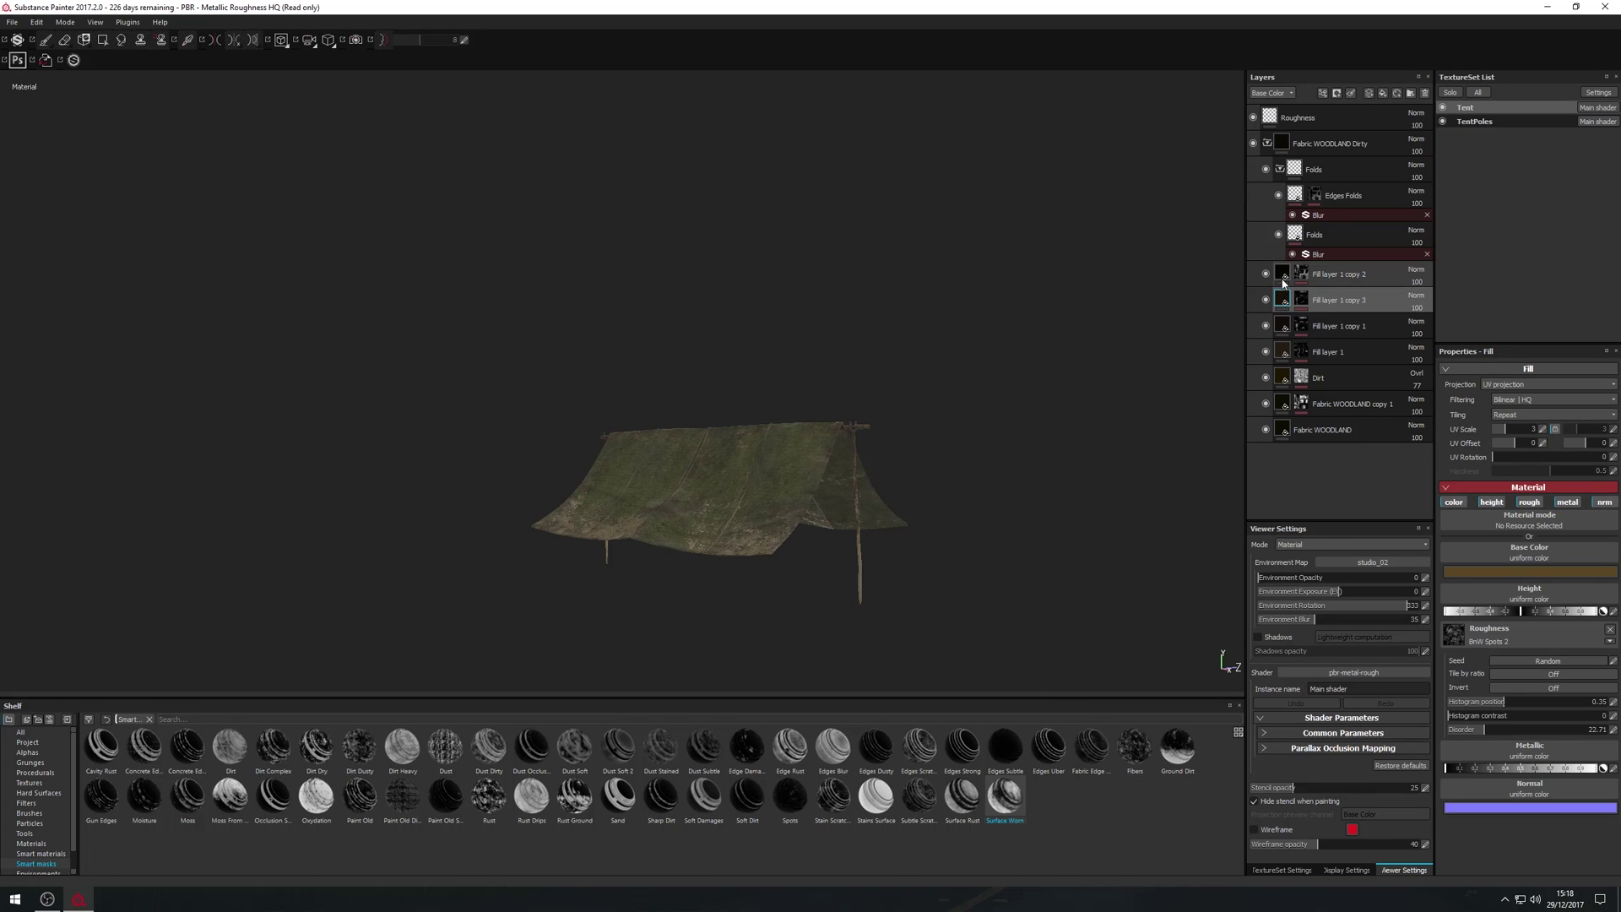
left_click(1265, 274)
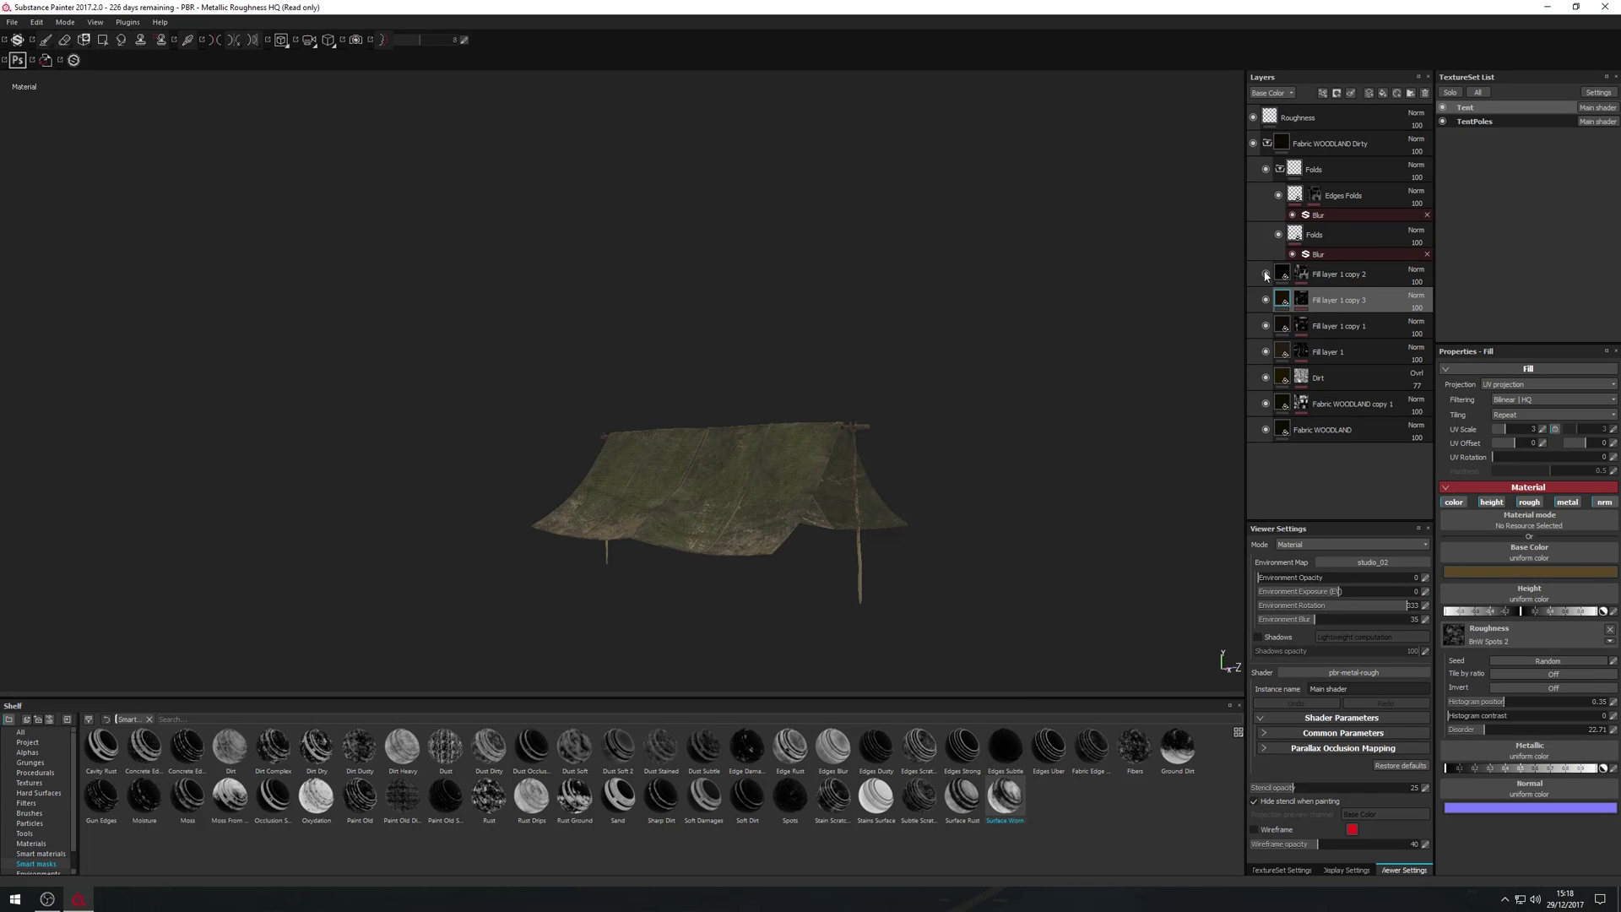
left_click(1282, 273)
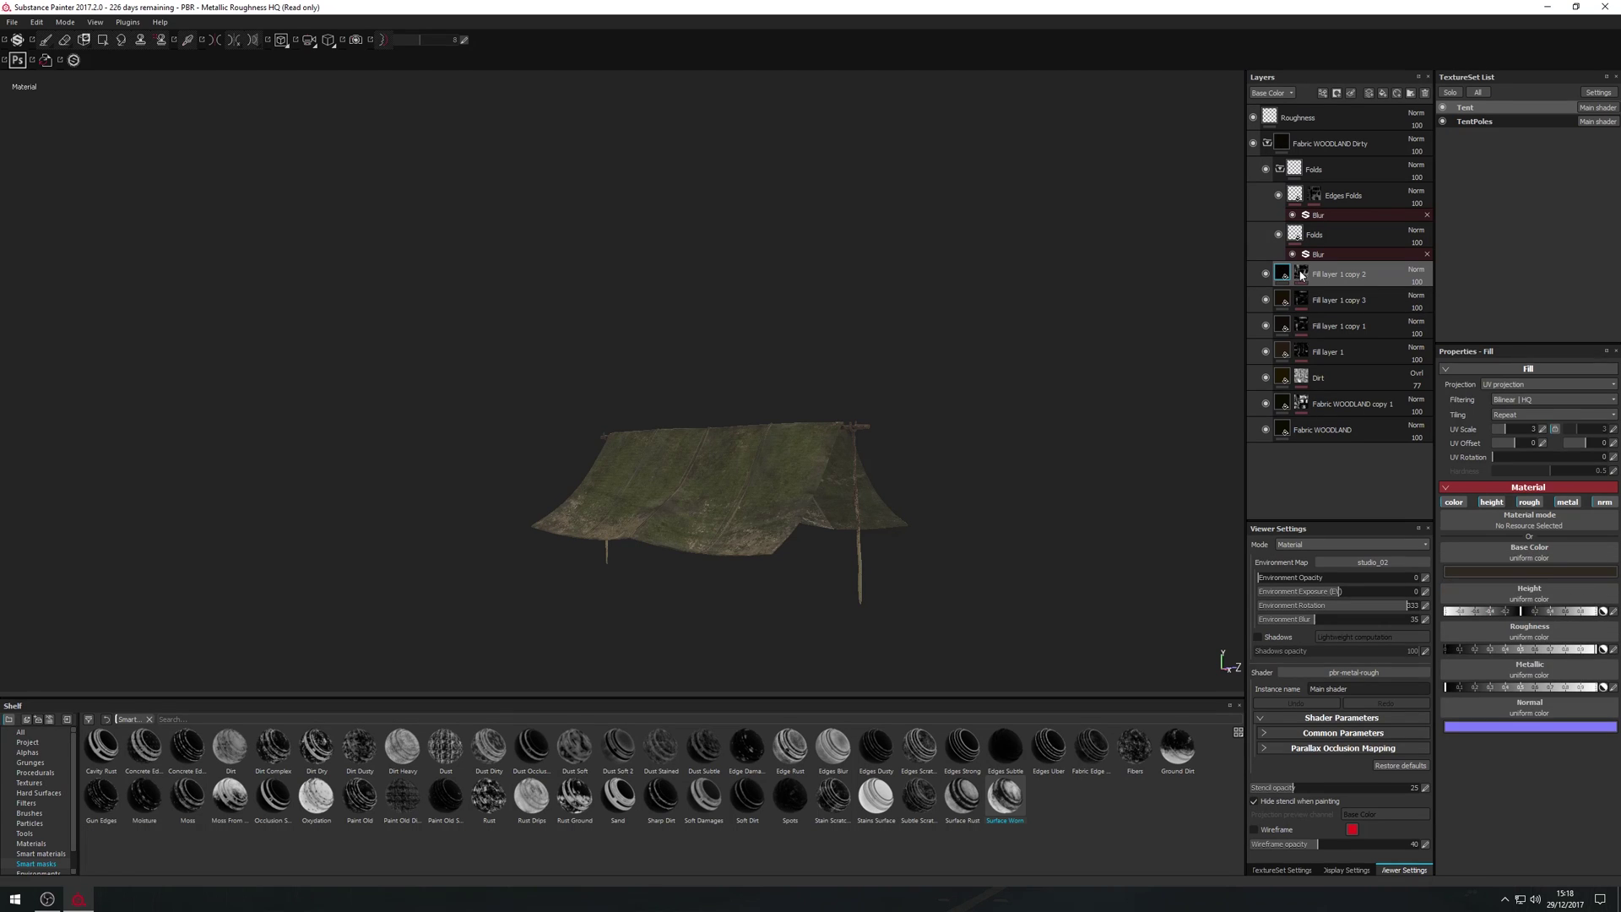
left_click(1302, 274)
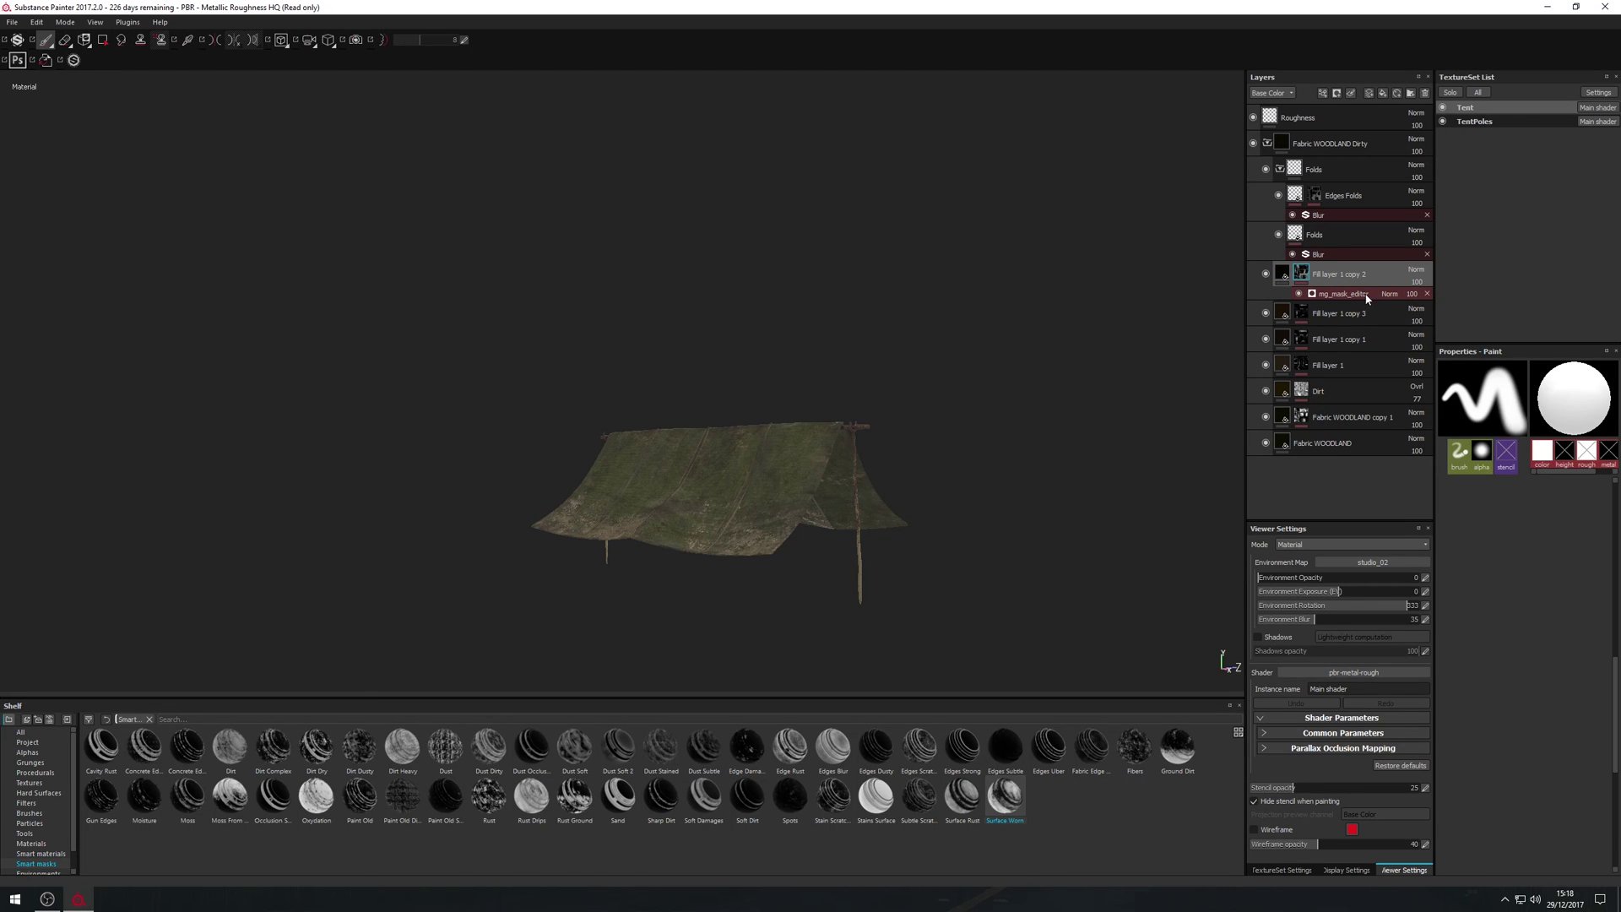
left_click(1368, 296)
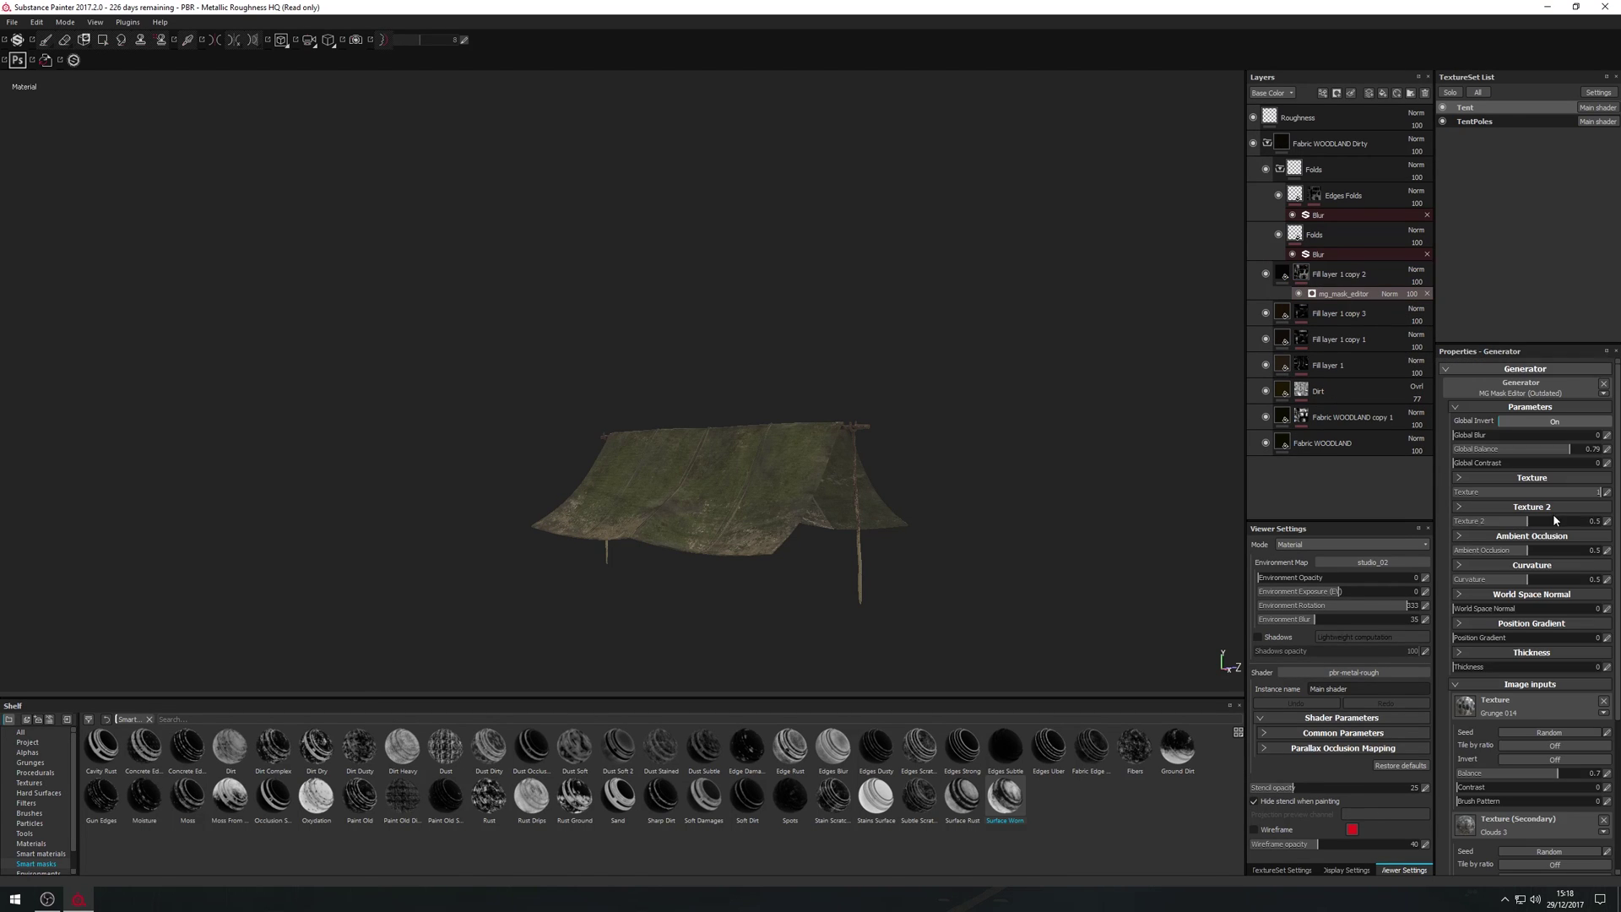
left_click(1539, 449)
mouse_move(1524, 460)
left_mouse_down()
mouse_move(1561, 464)
mouse_move(1507, 462)
left_mouse_up()
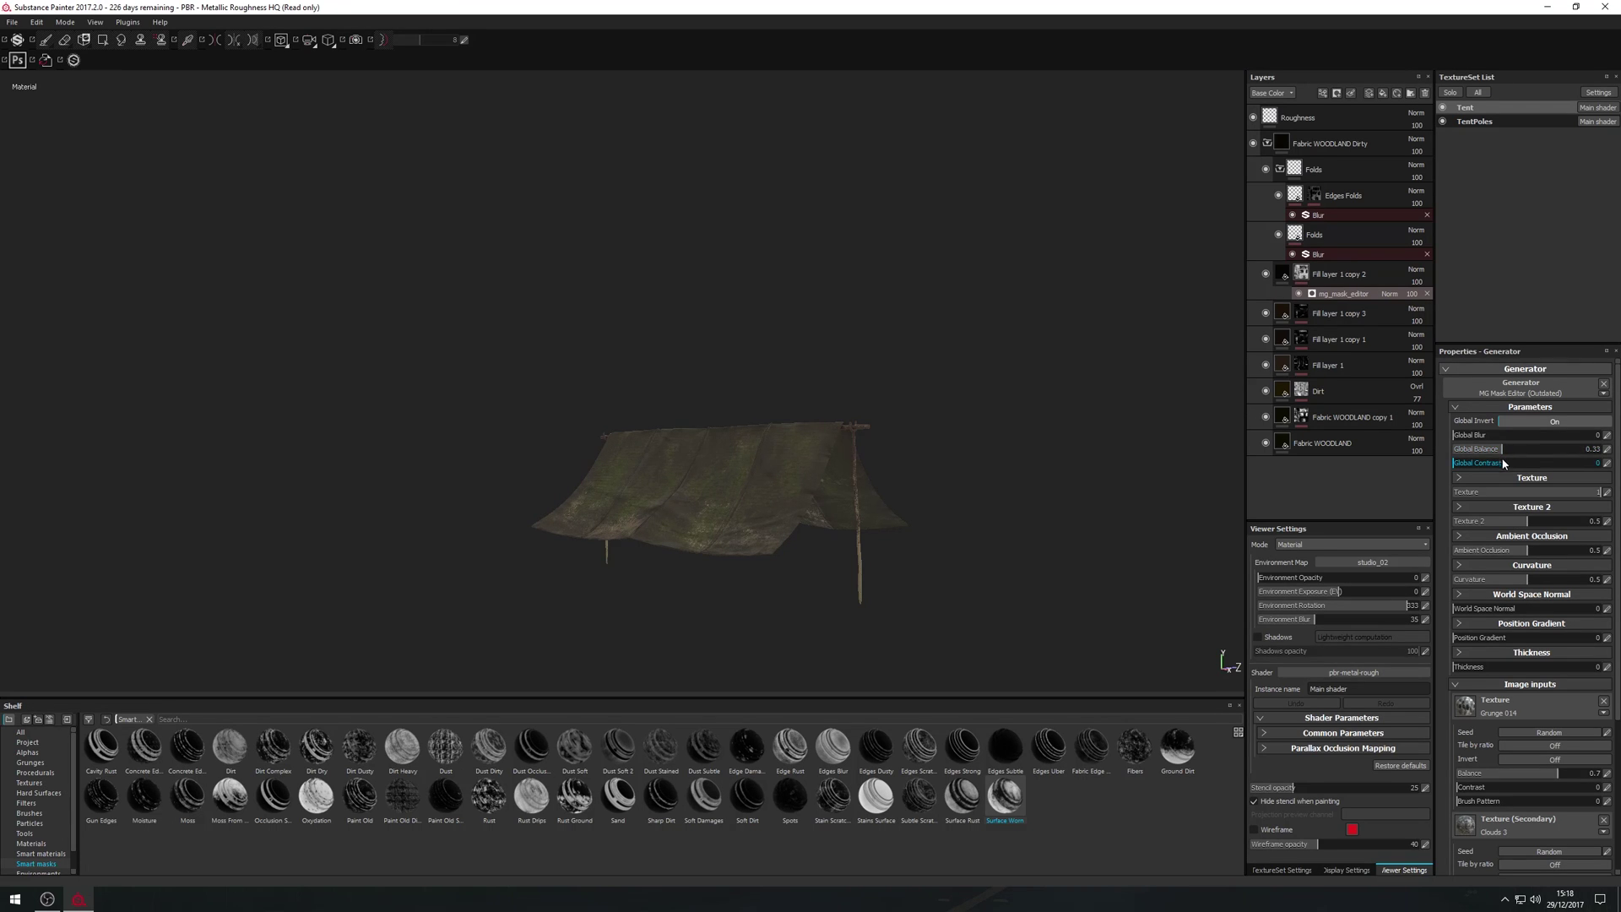
left_click_drag(590, 546, 635, 623, "alt")
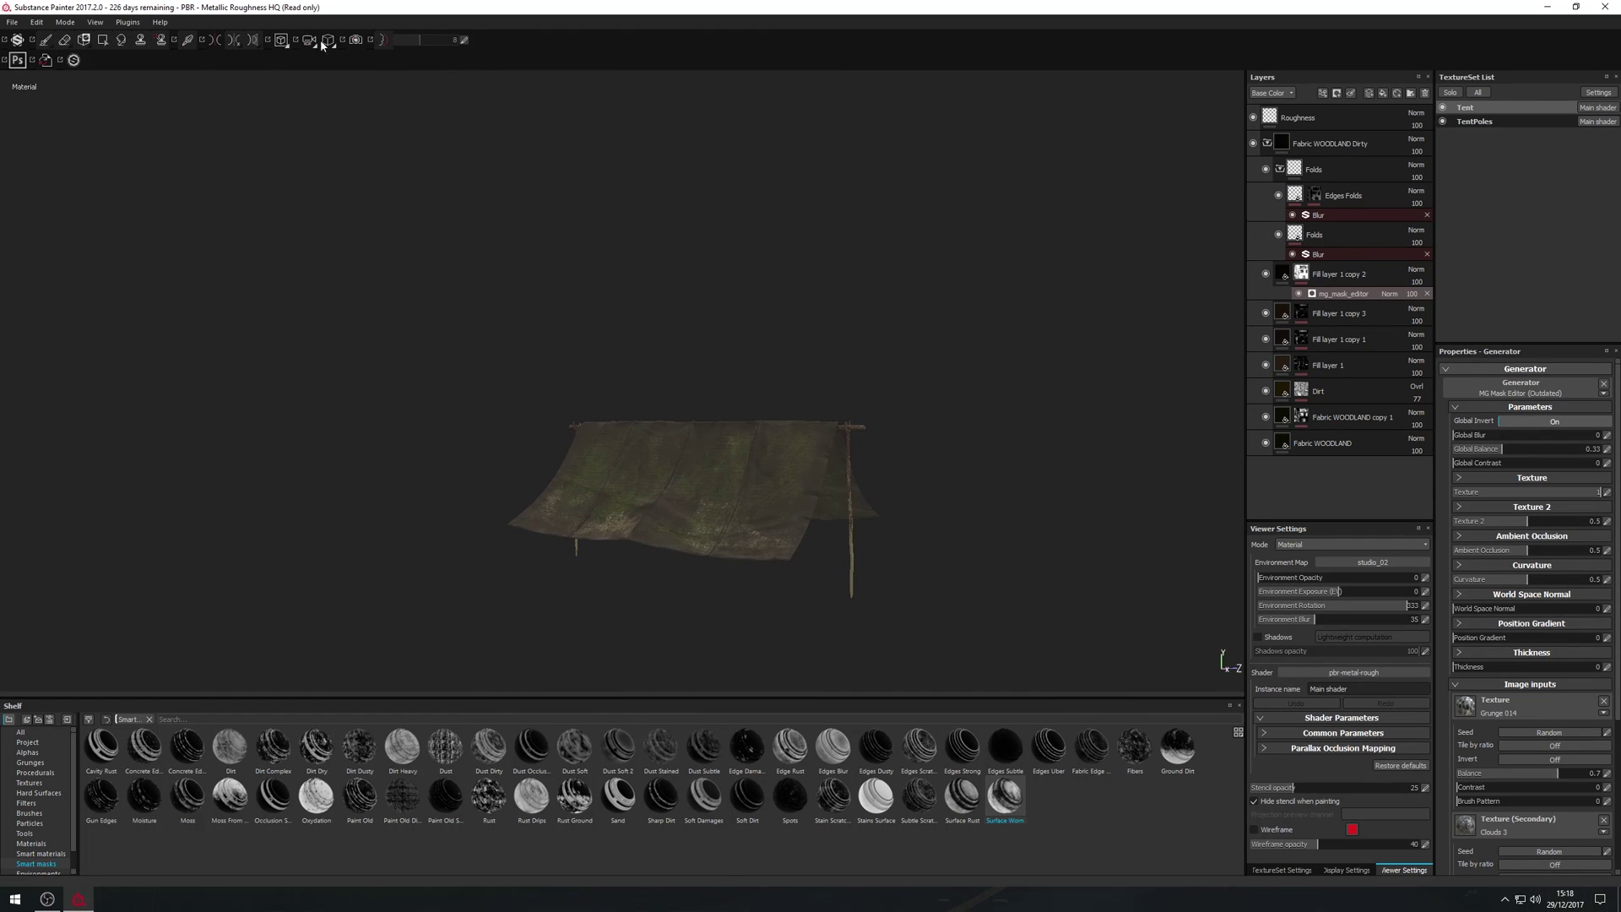
- Save the project as Tent in the SubstancePainter folder
left_click(12, 22)
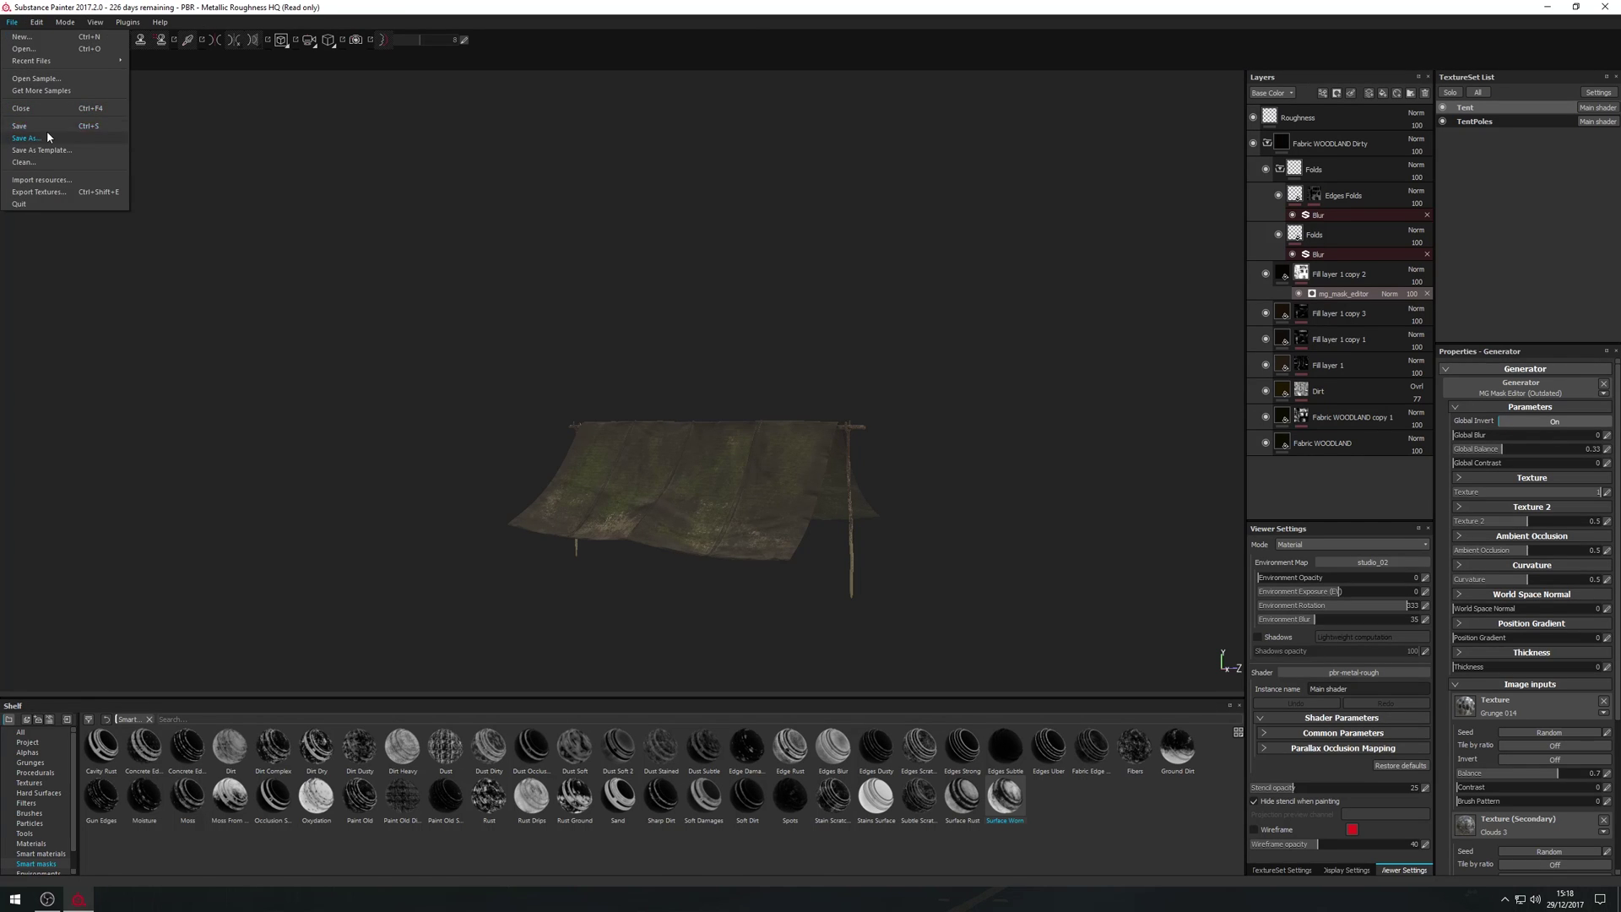
left_click(48, 129)
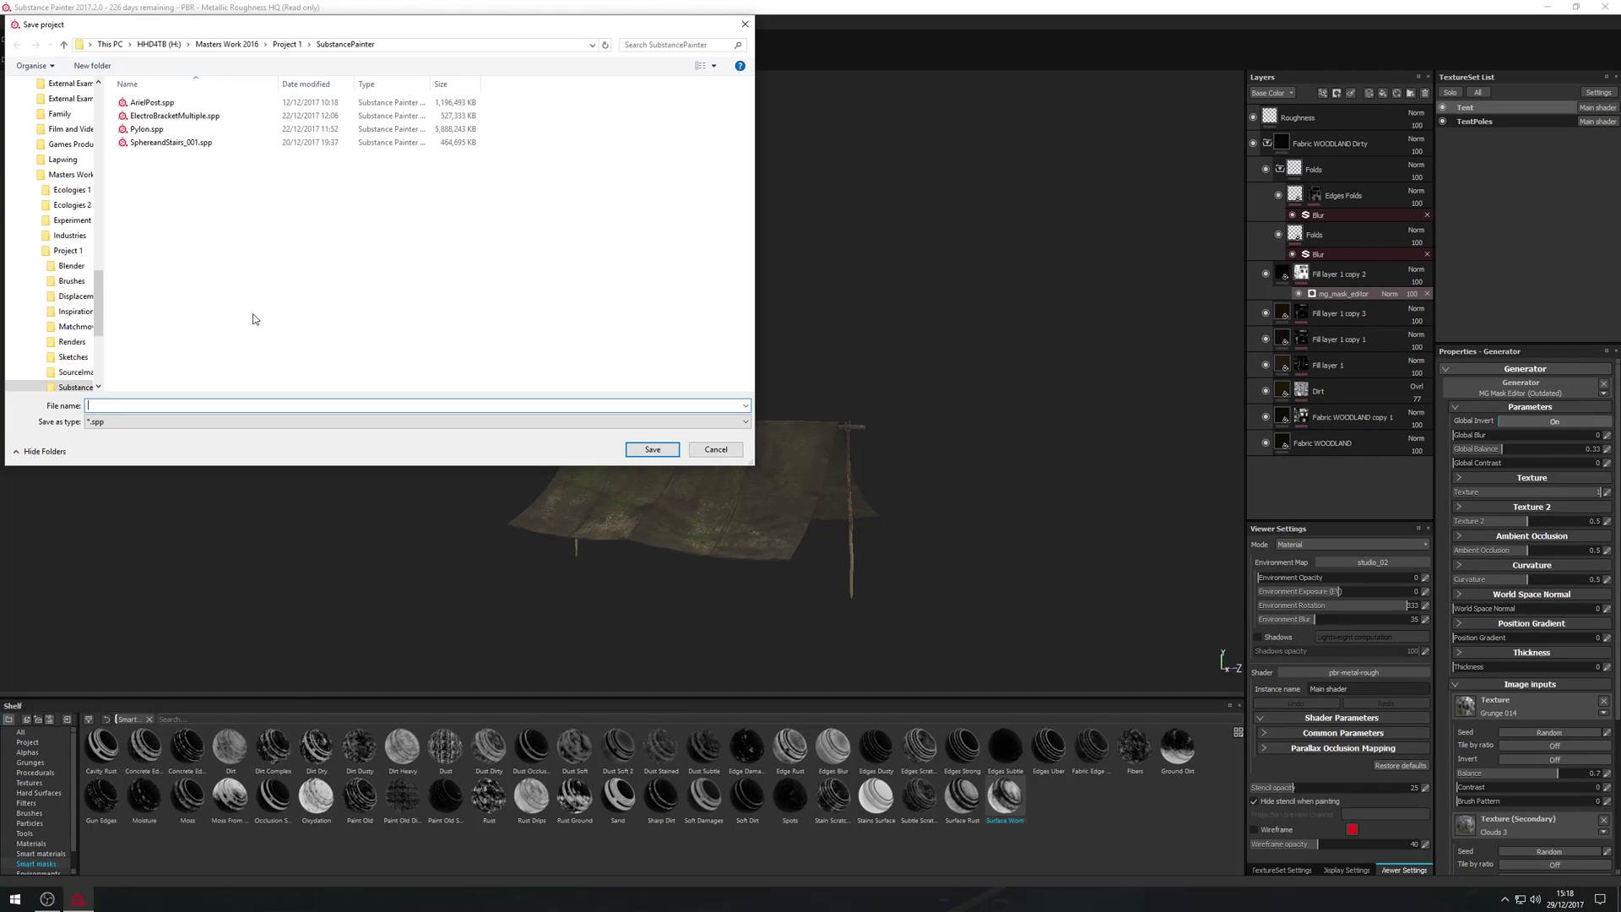
key("Return")
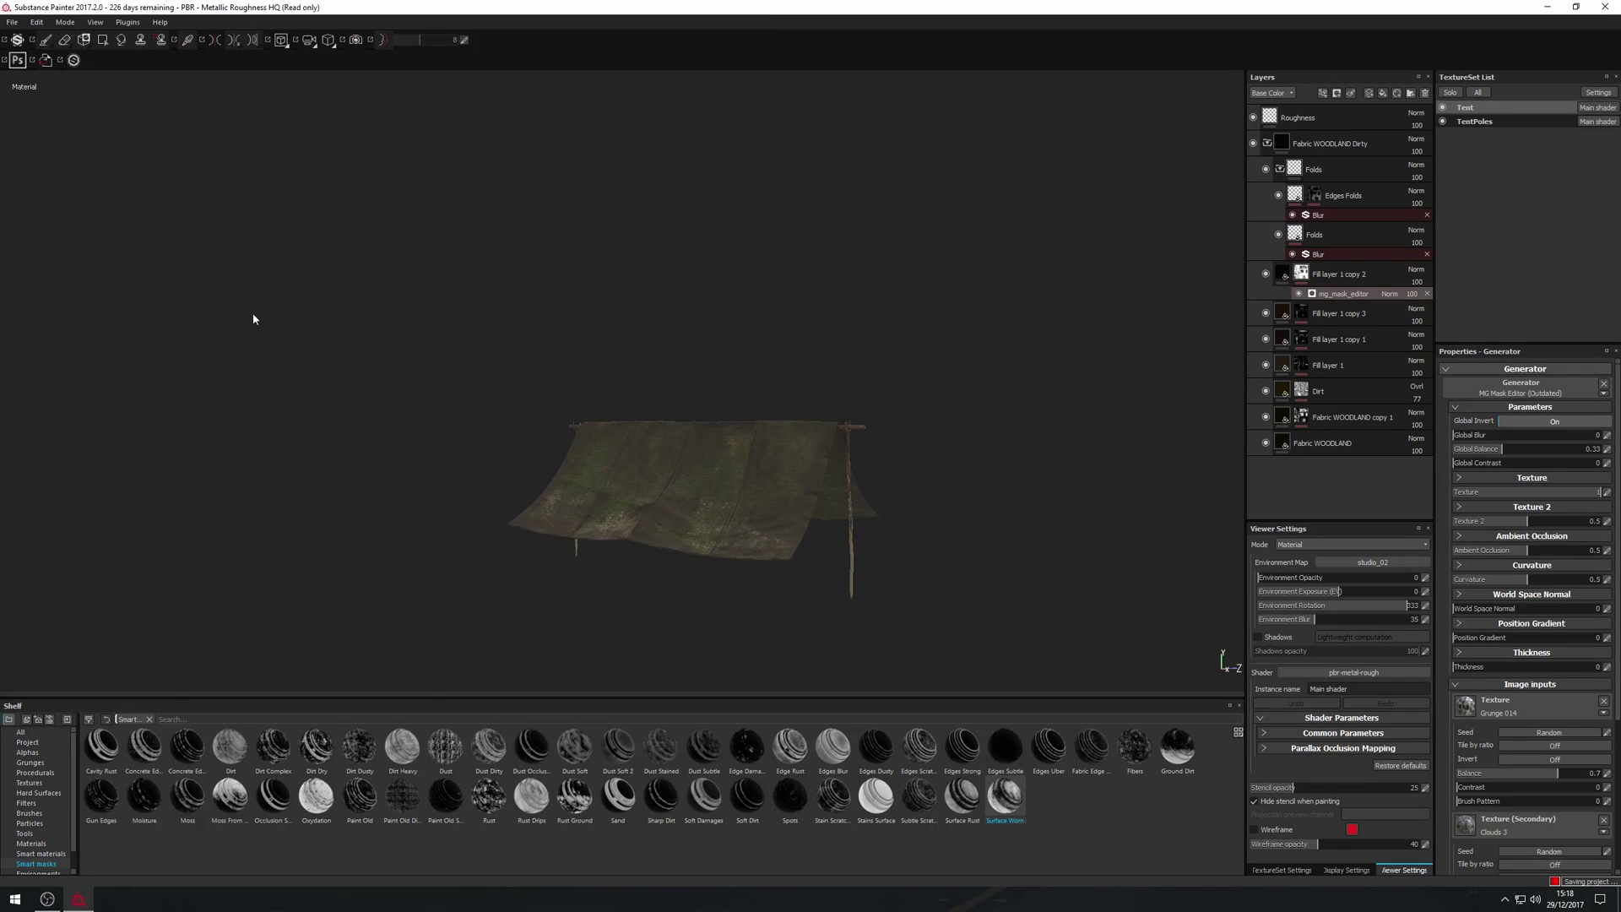
- Set up the texture export with 16-bit depth and 8192x8192 resolution for both the Tent and TentPoles texture sets
left_click(15, 24)
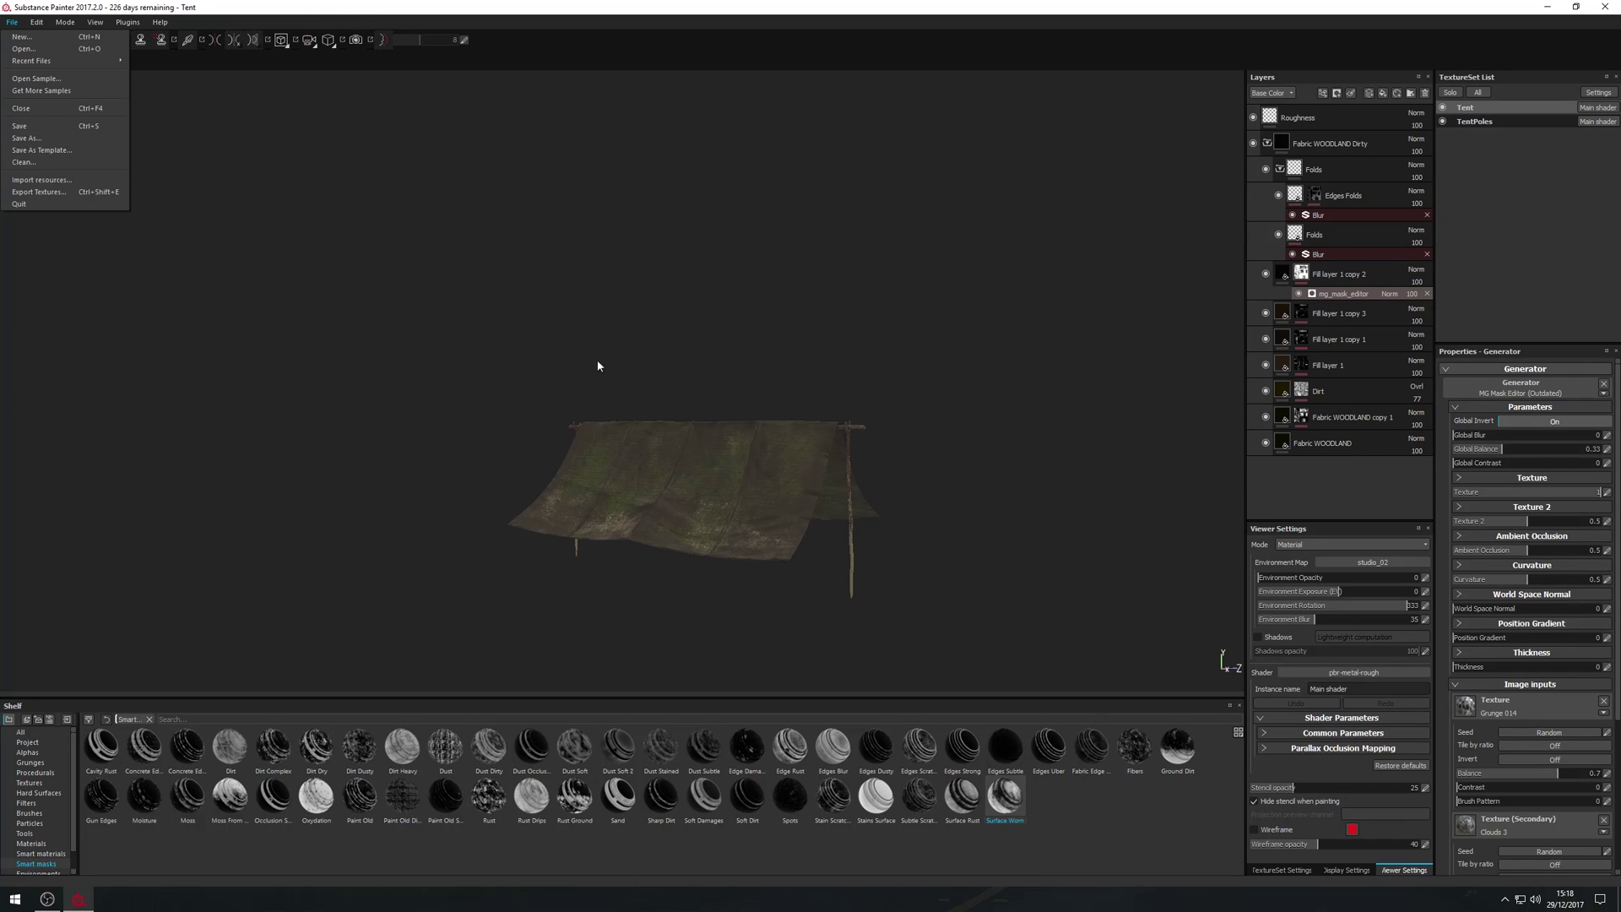
left_click(74, 192)
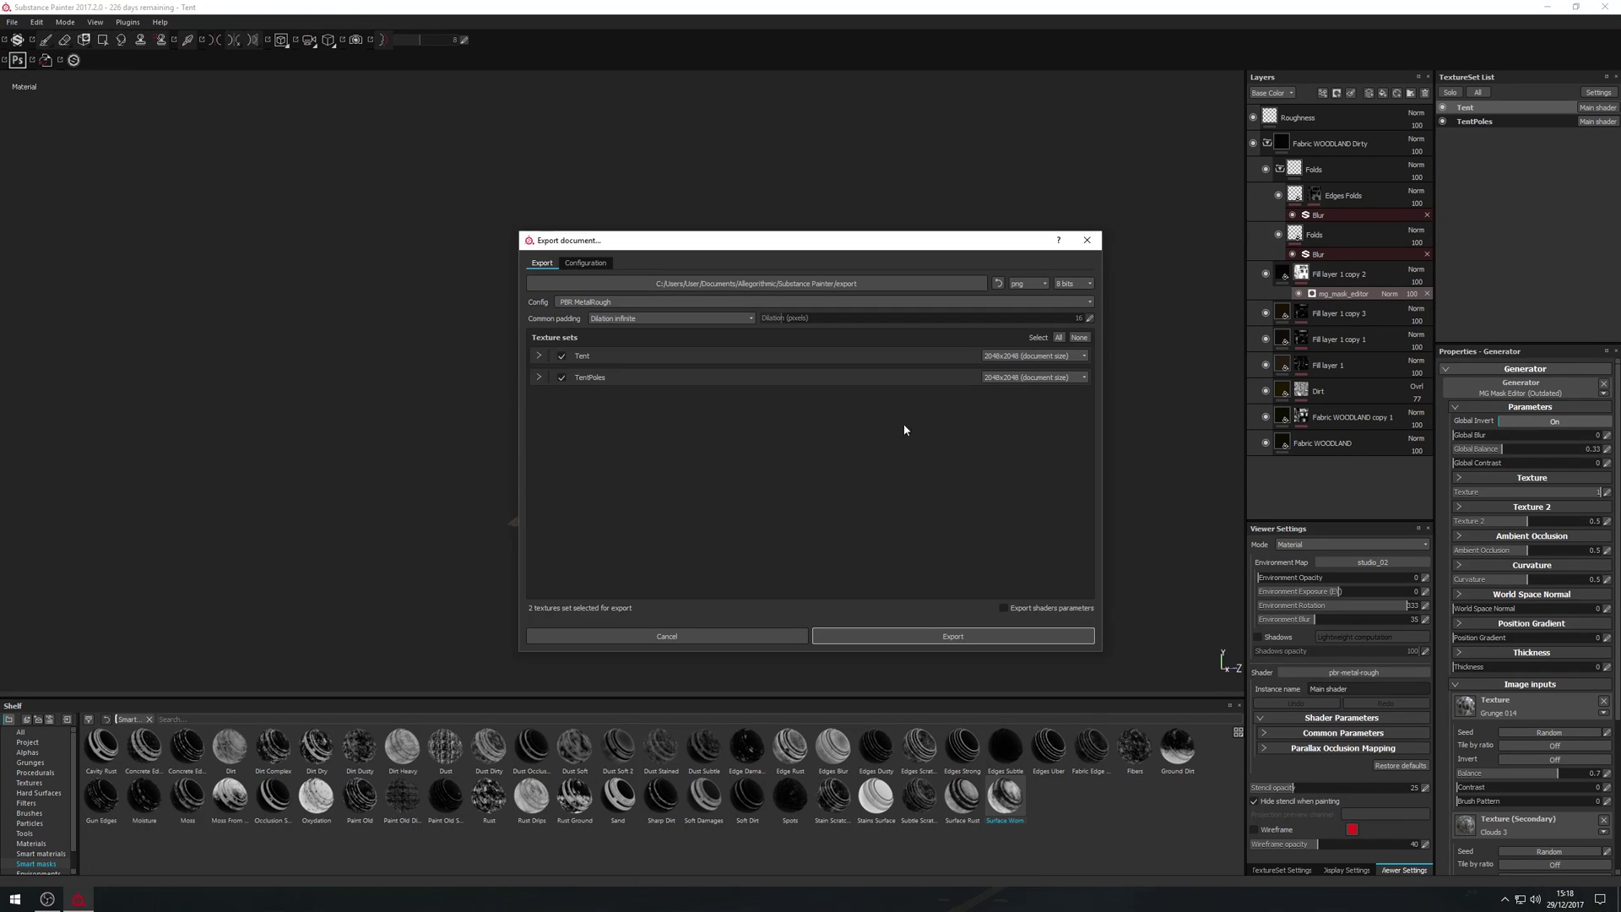
left_click(1071, 283)
left_click(1067, 304)
left_click(1030, 355)
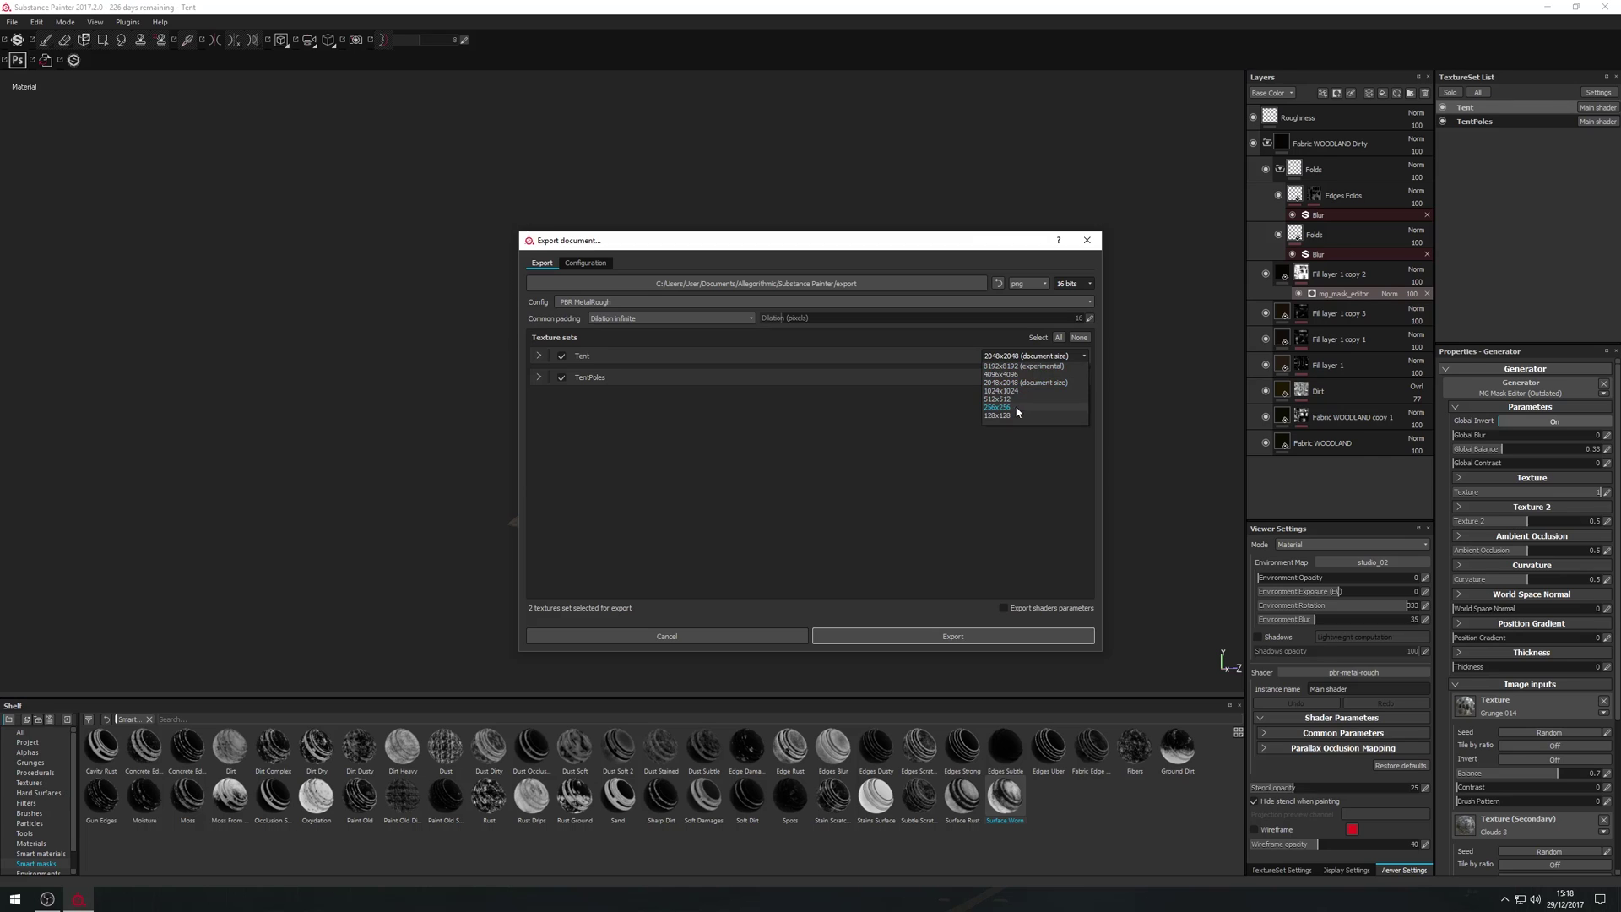
left_click(1021, 367)
left_click(1020, 382)
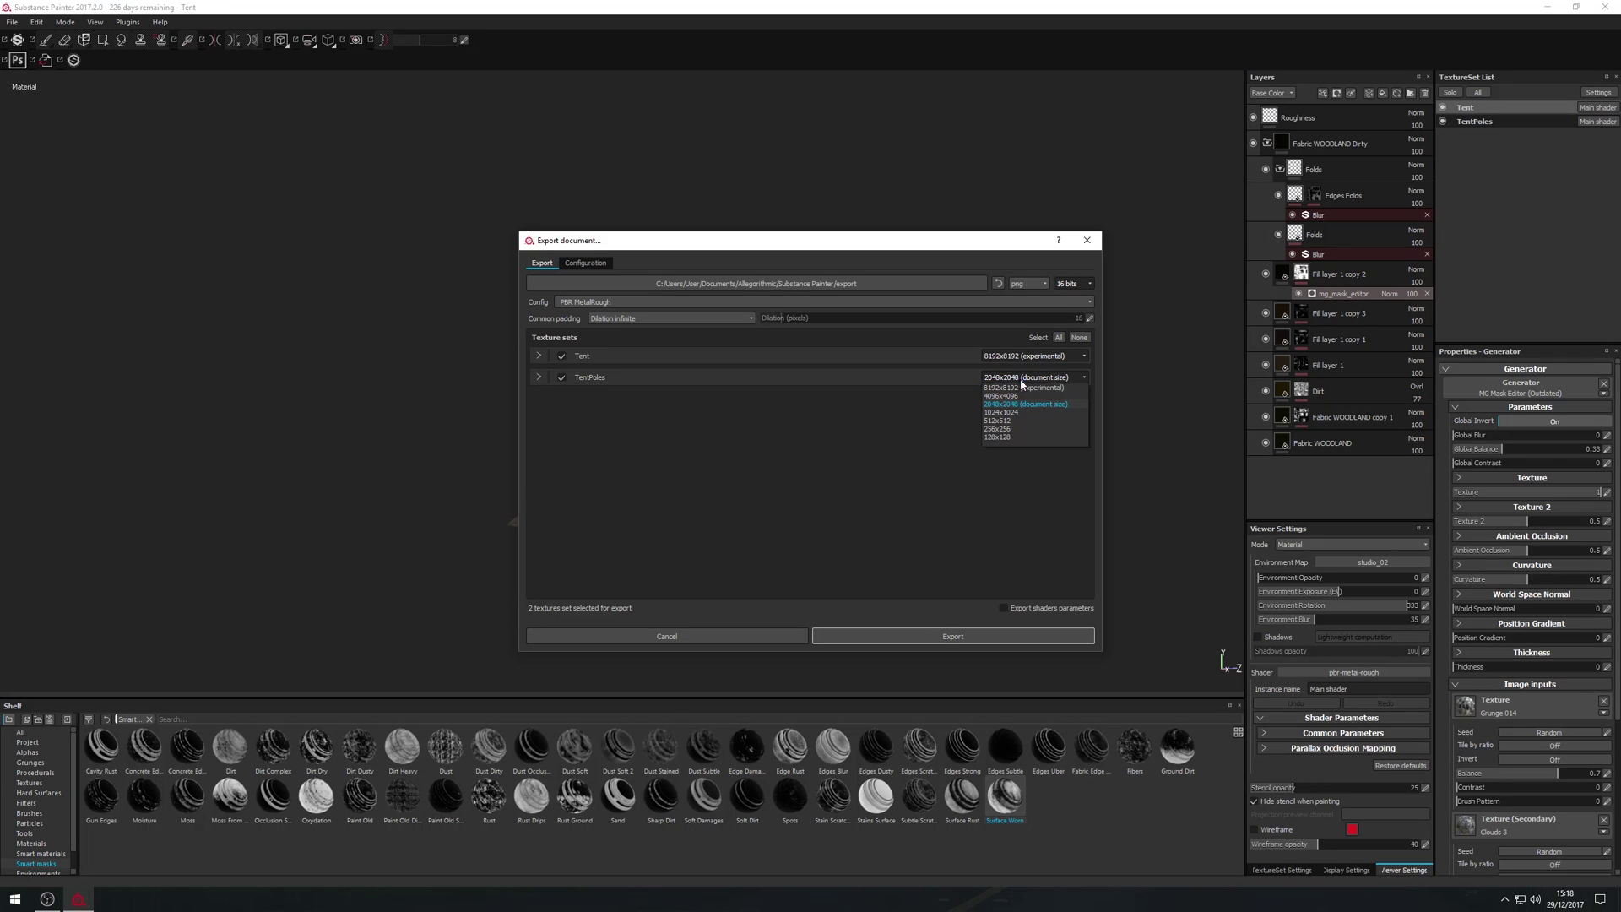
left_click(1018, 376)
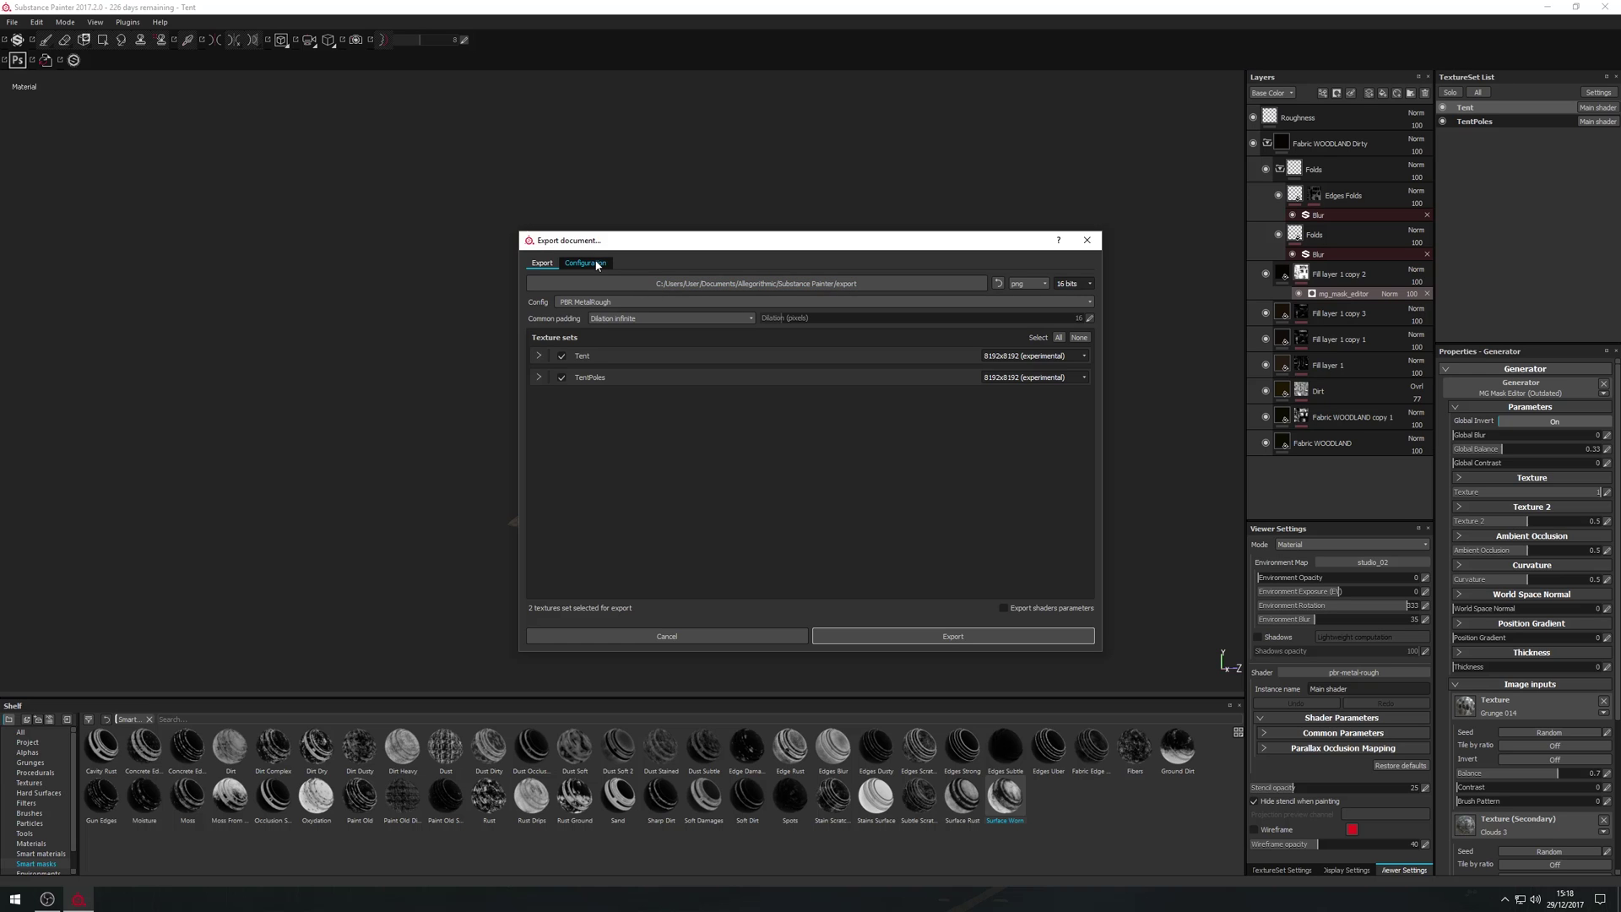
- Browse for an export location in the Shot_002 folder on drive H:, under Masters Work 2016, Project 1, Textures
left_click(819, 283)
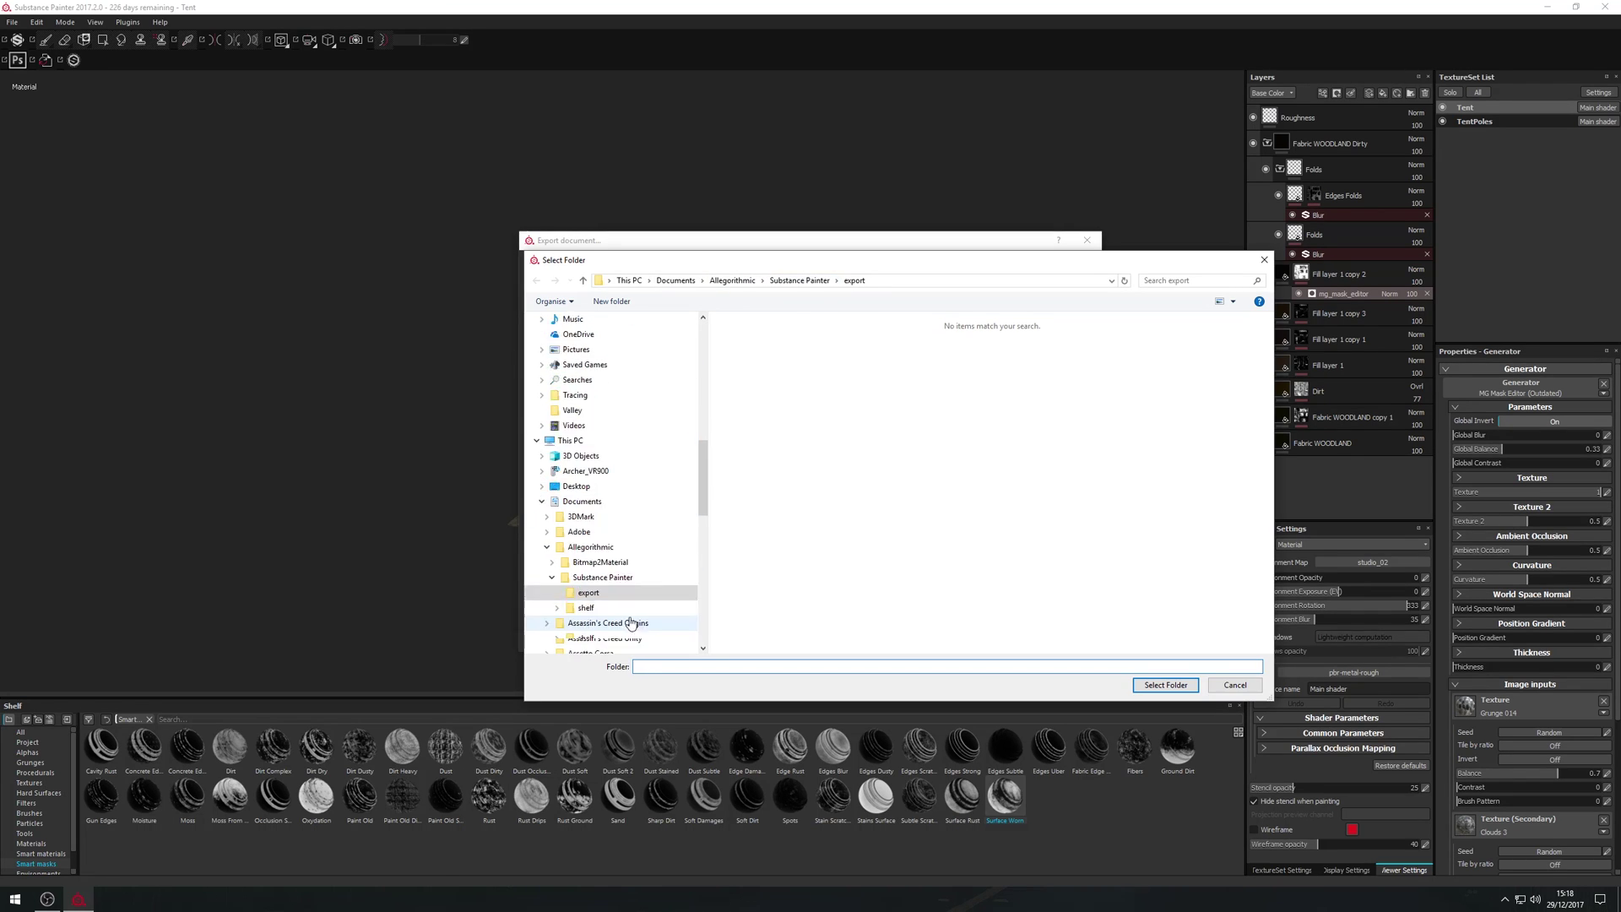
scroll(641, 591, "down", 15)
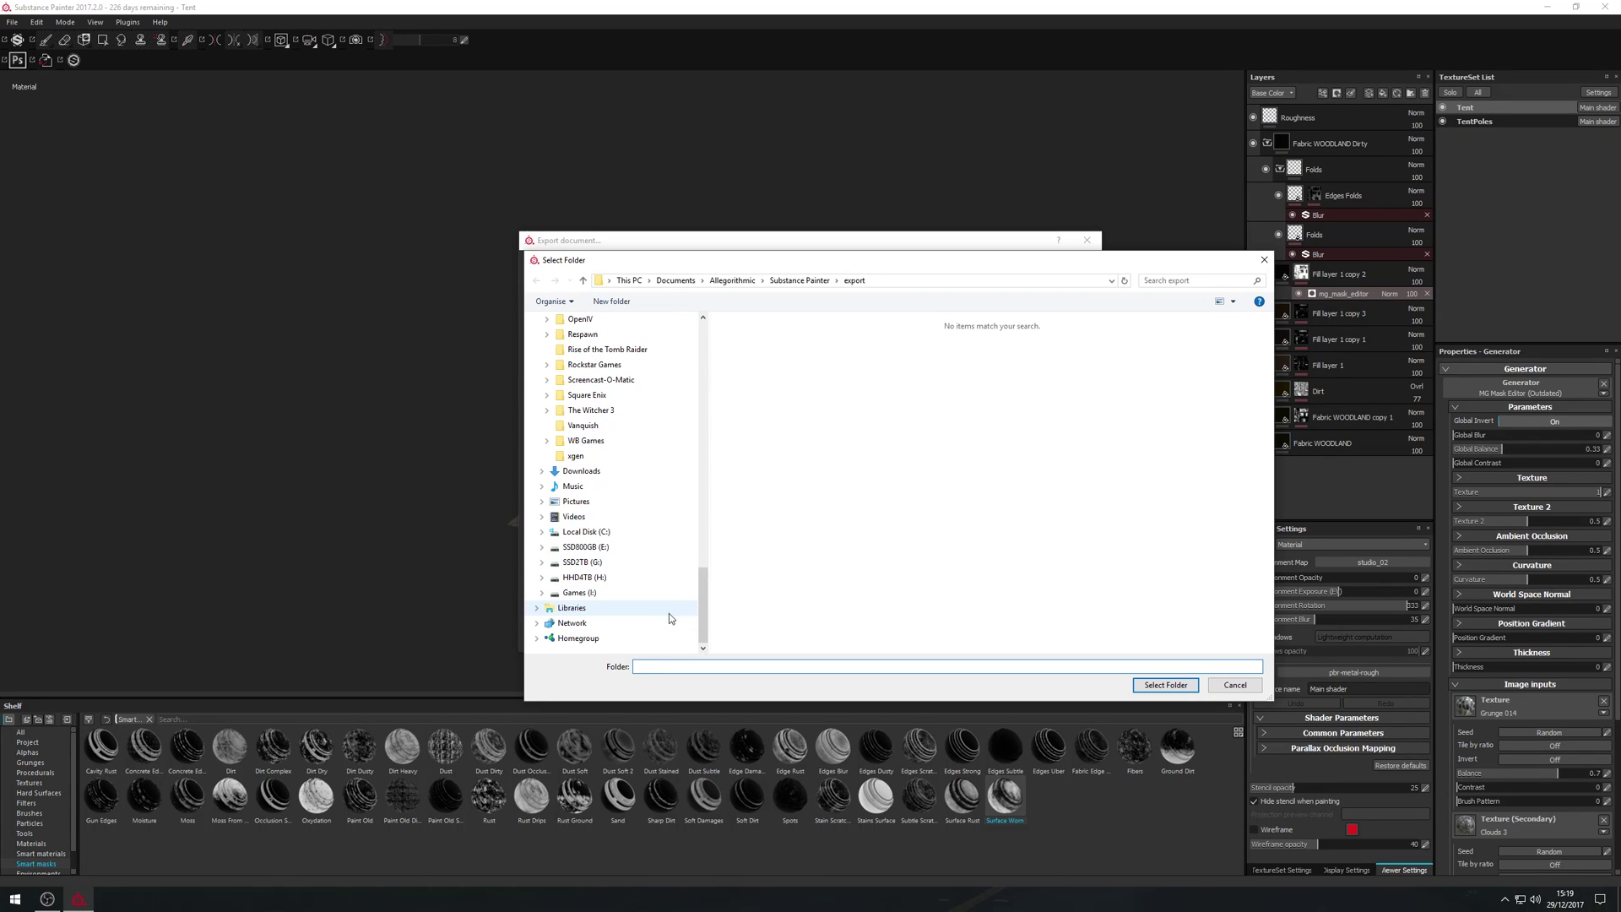
left_click(634, 578)
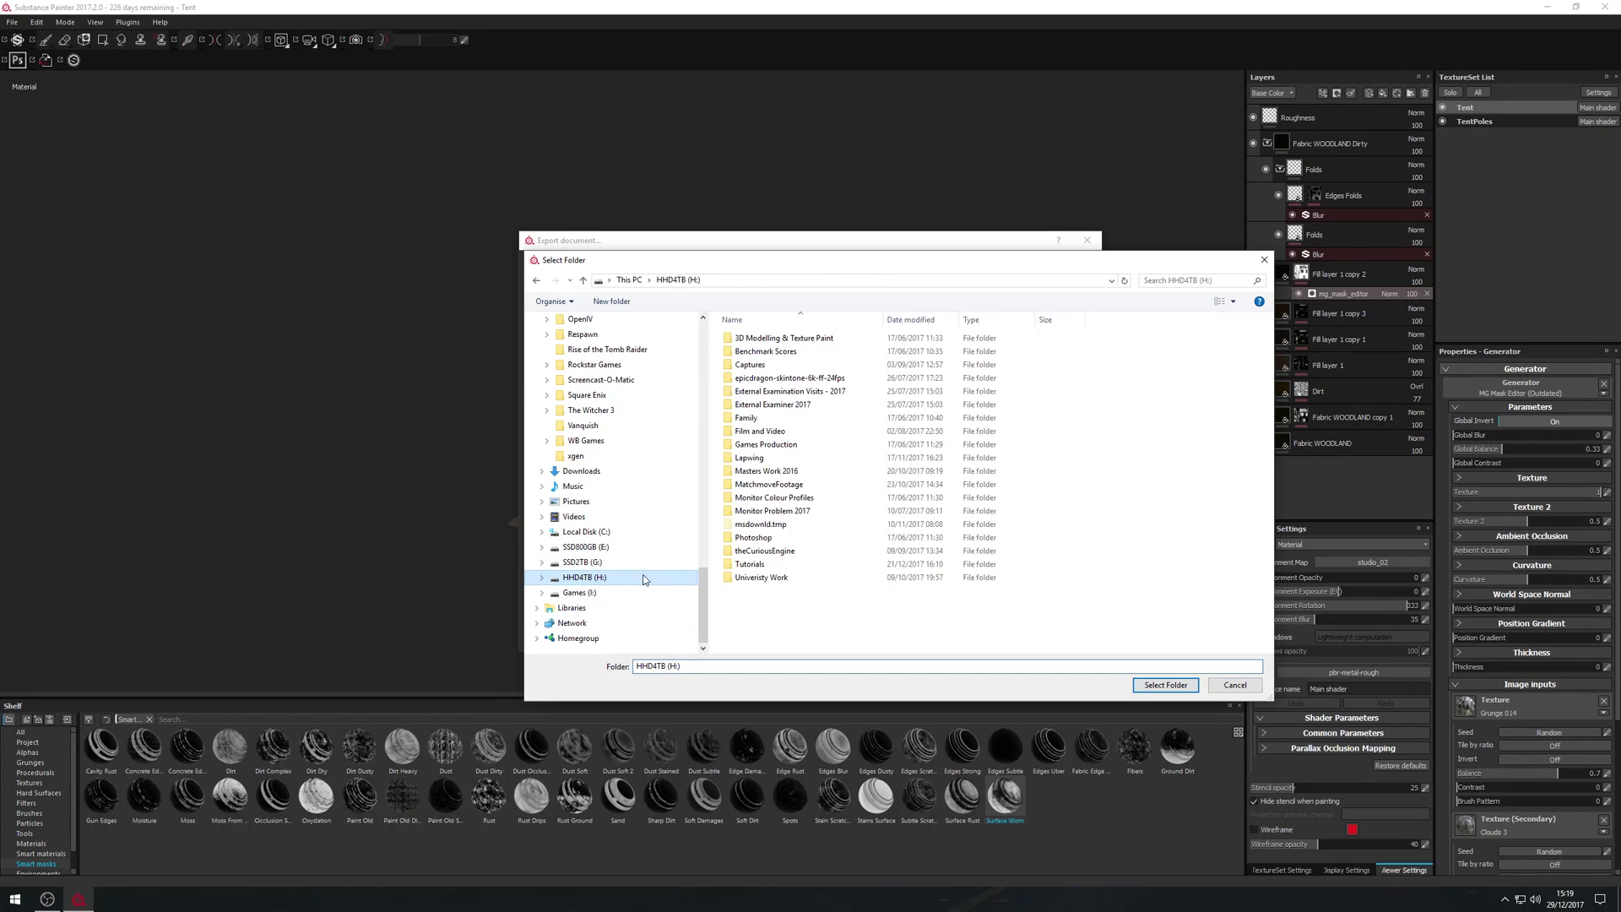
double_click(781, 474)
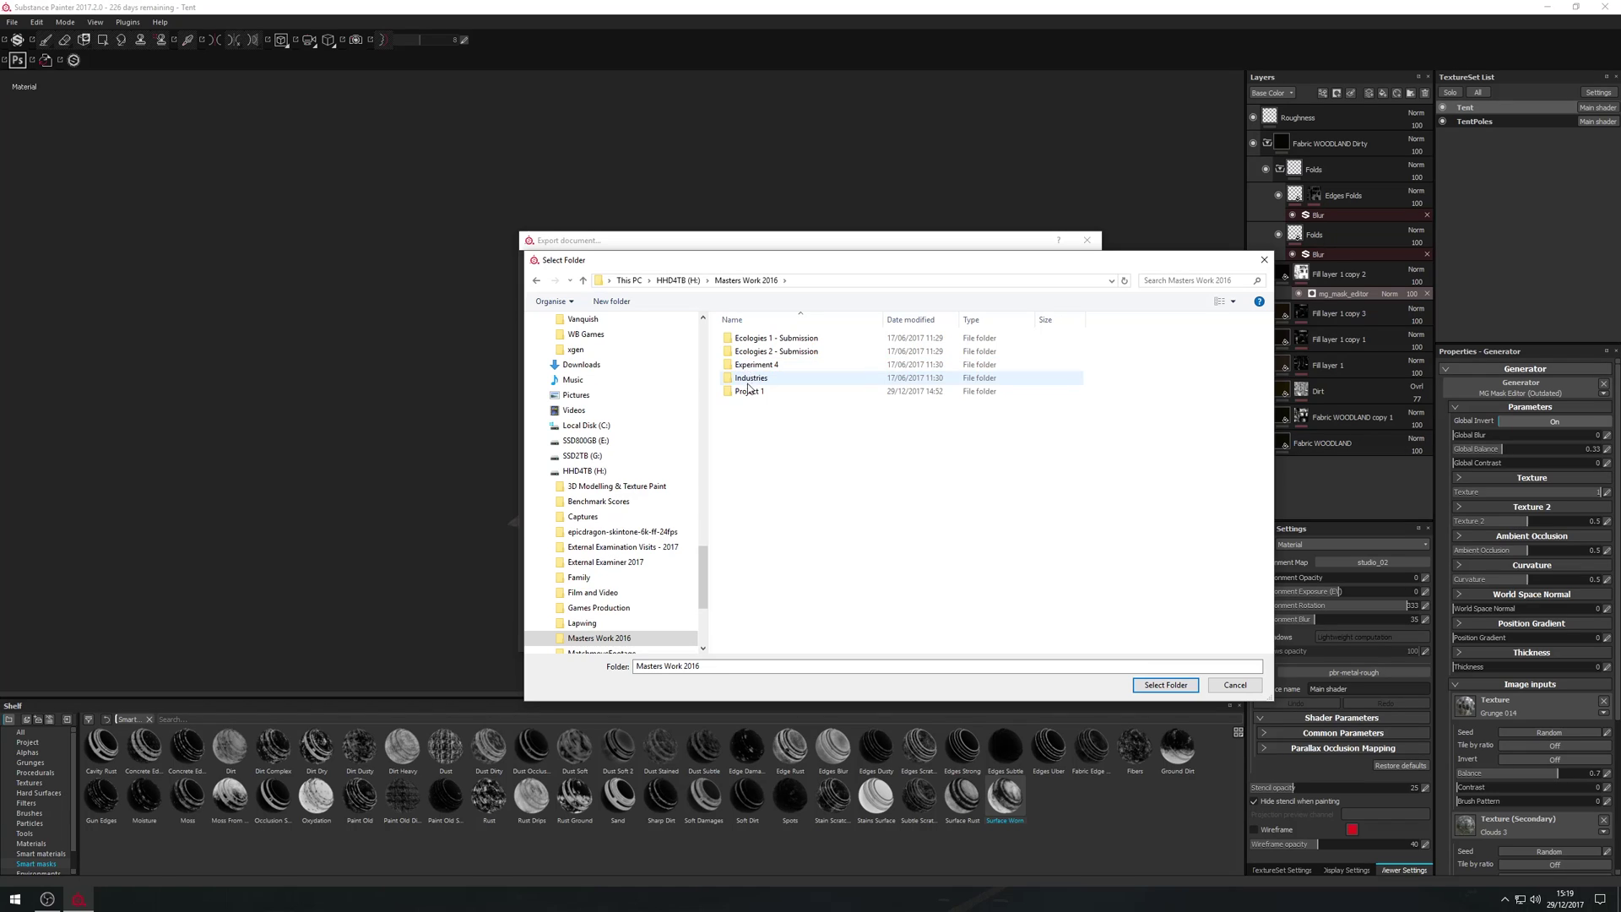
double_click(748, 390)
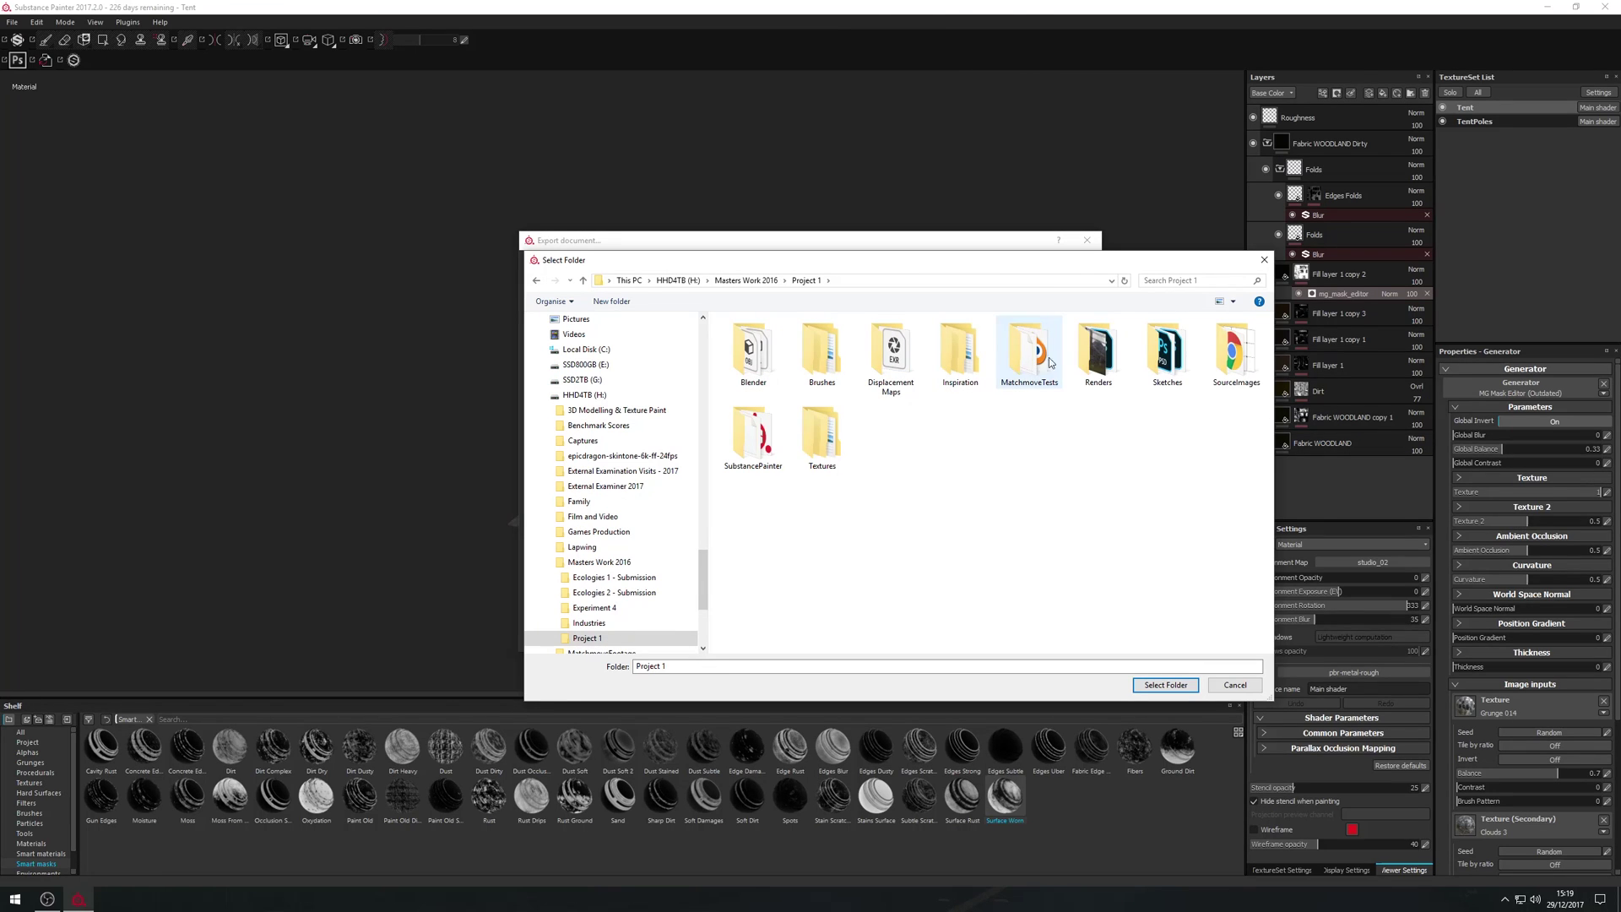
double_click(826, 438)
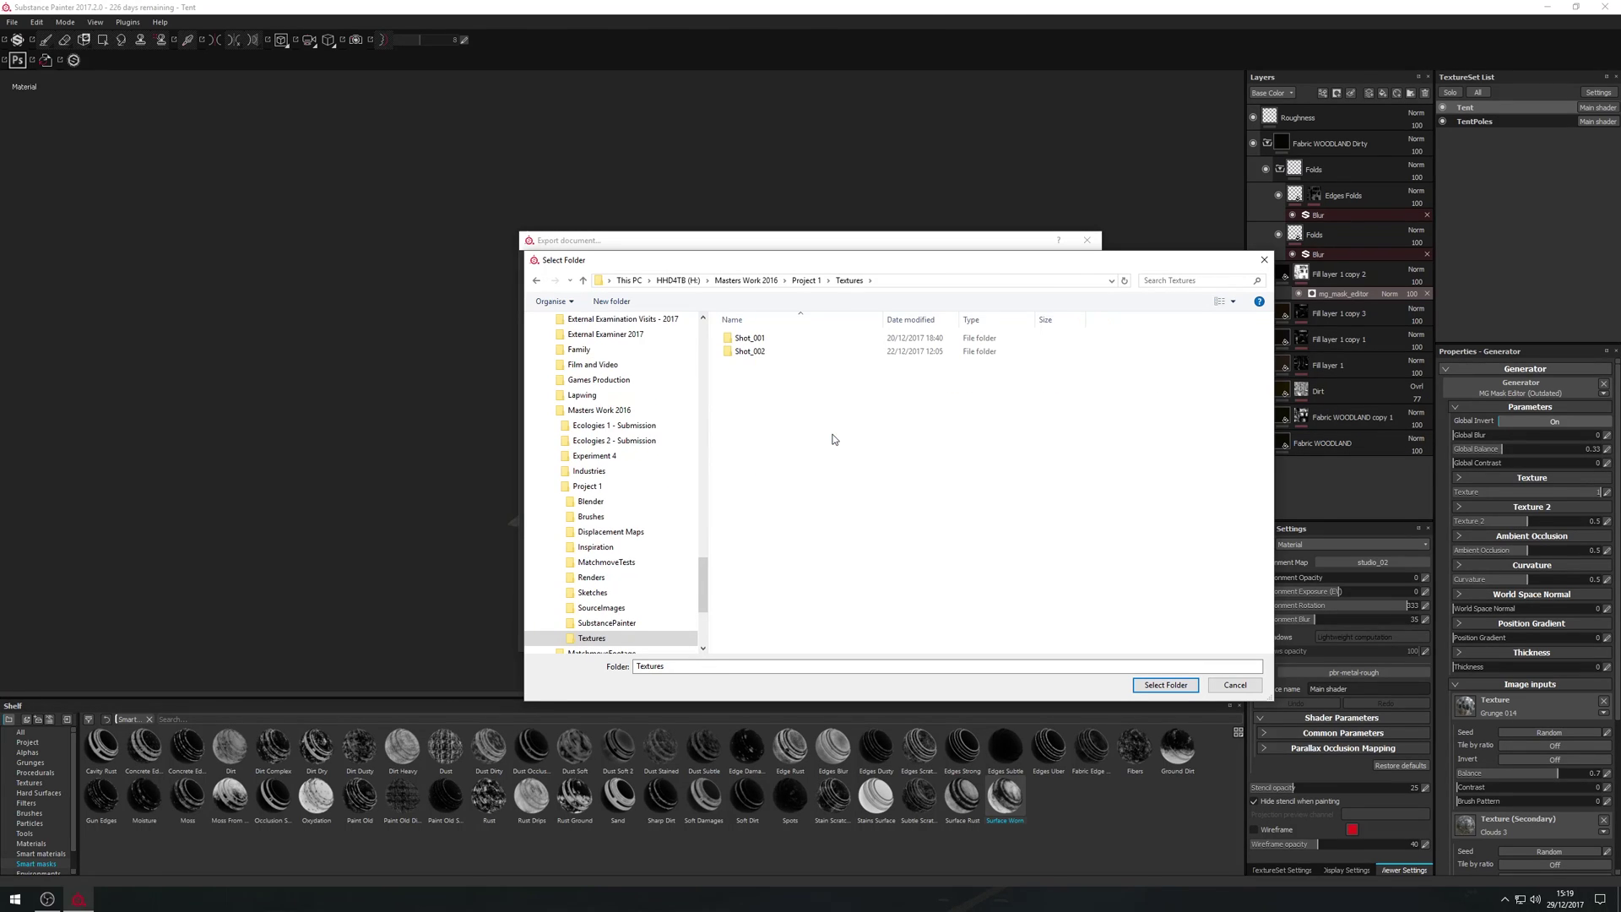
double_click(751, 353)
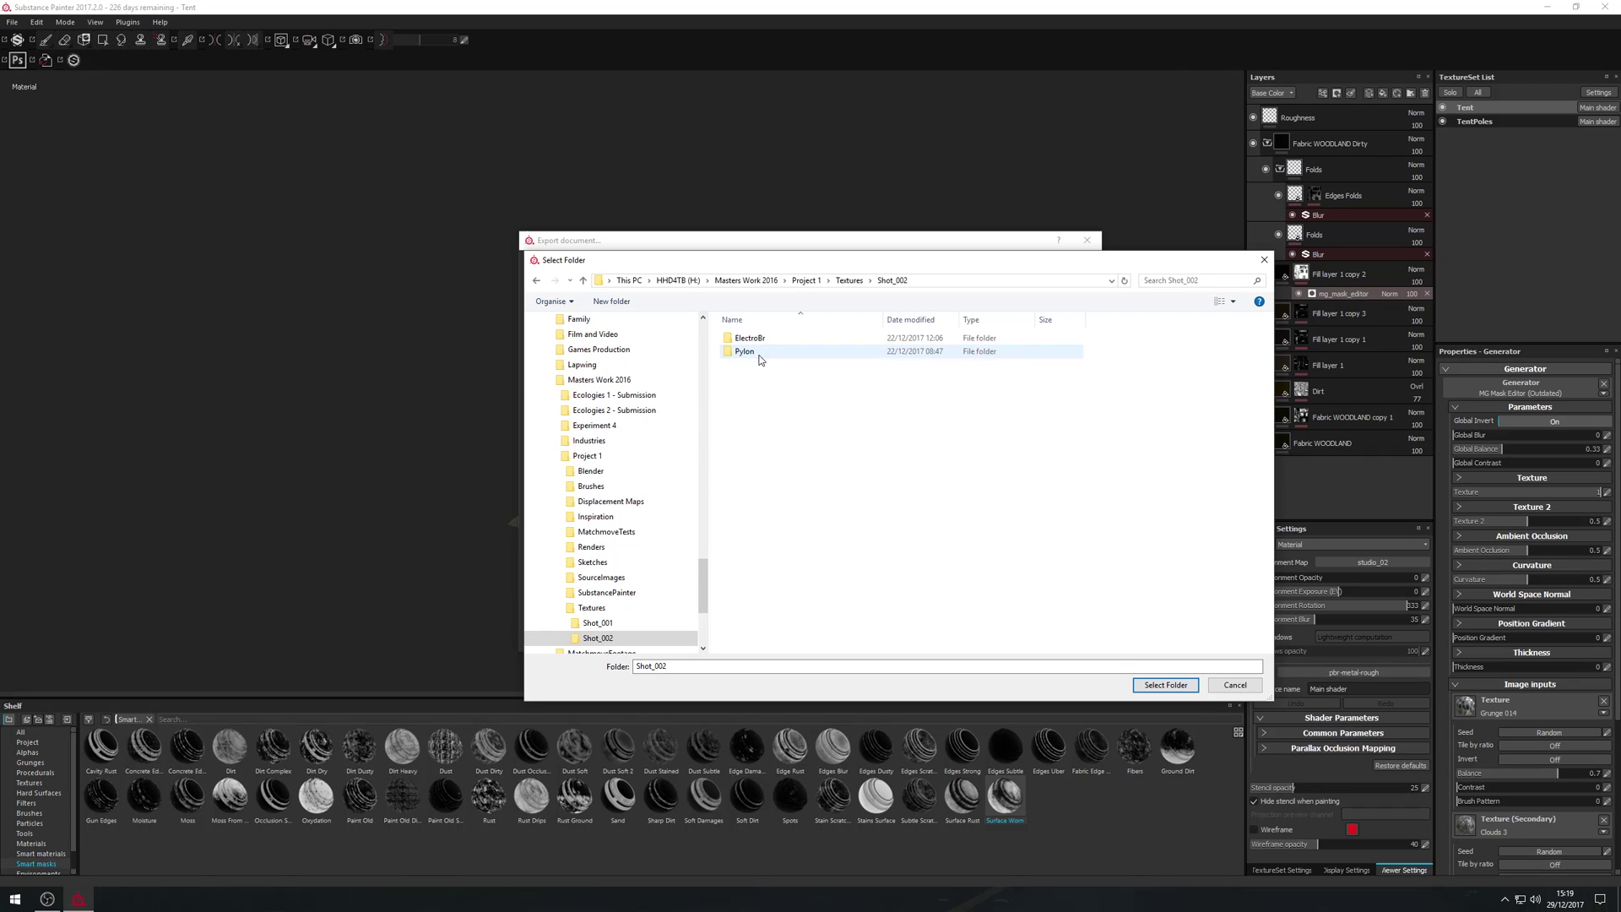
- Create a folder named Tent inside Shot_002, choose it as the export destination and export the textures
right_click(795, 441)
left_click(935, 565)
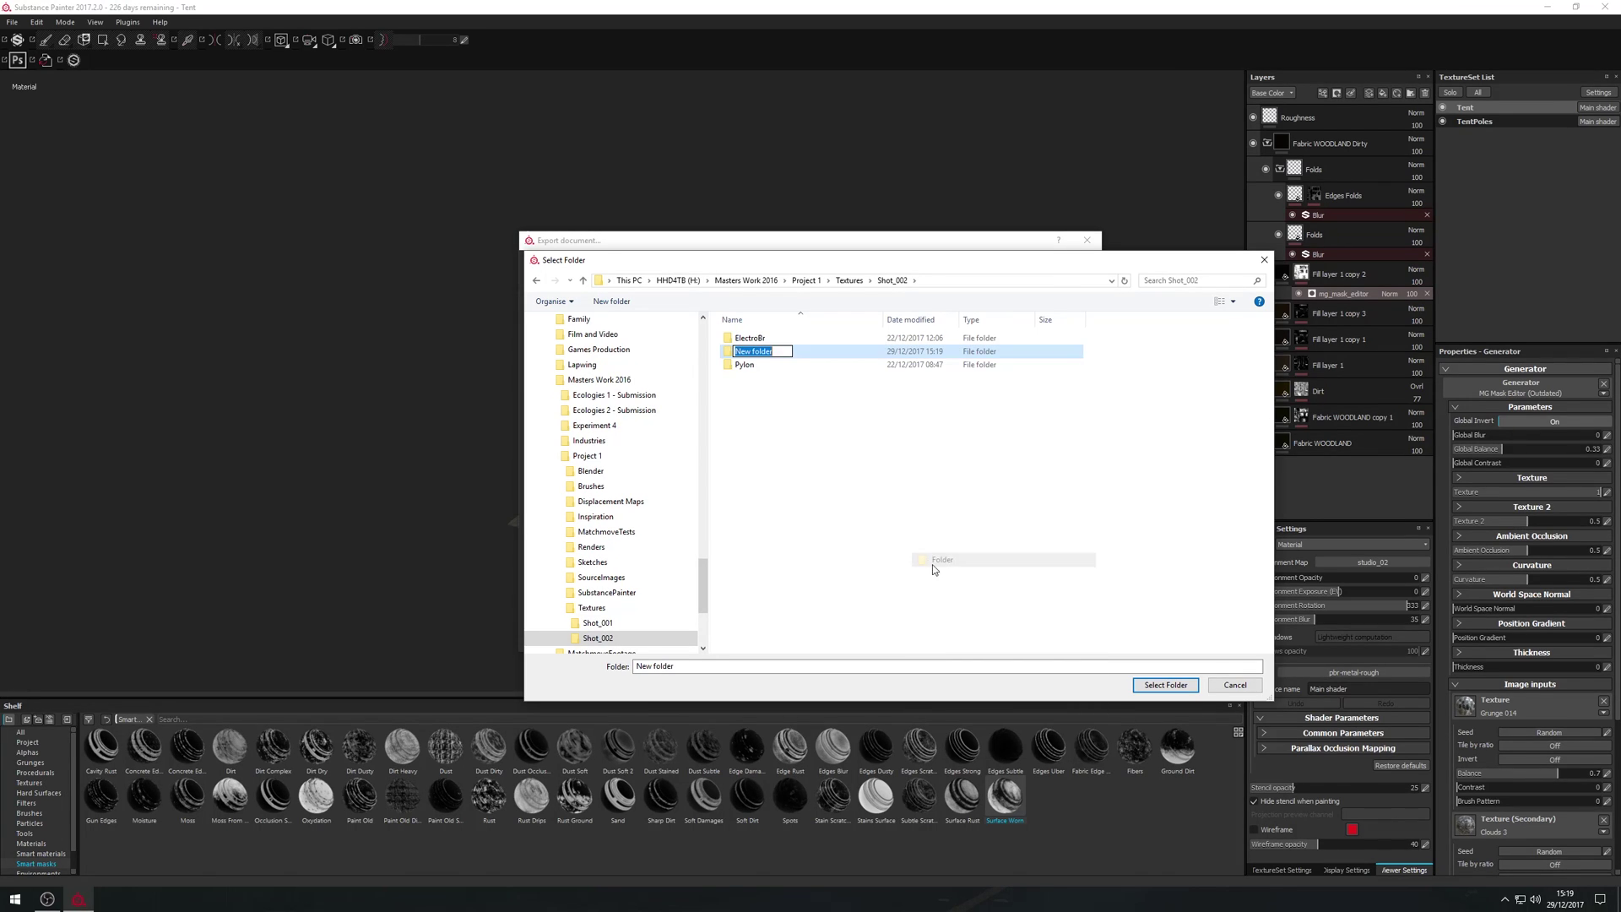
type("Tent")
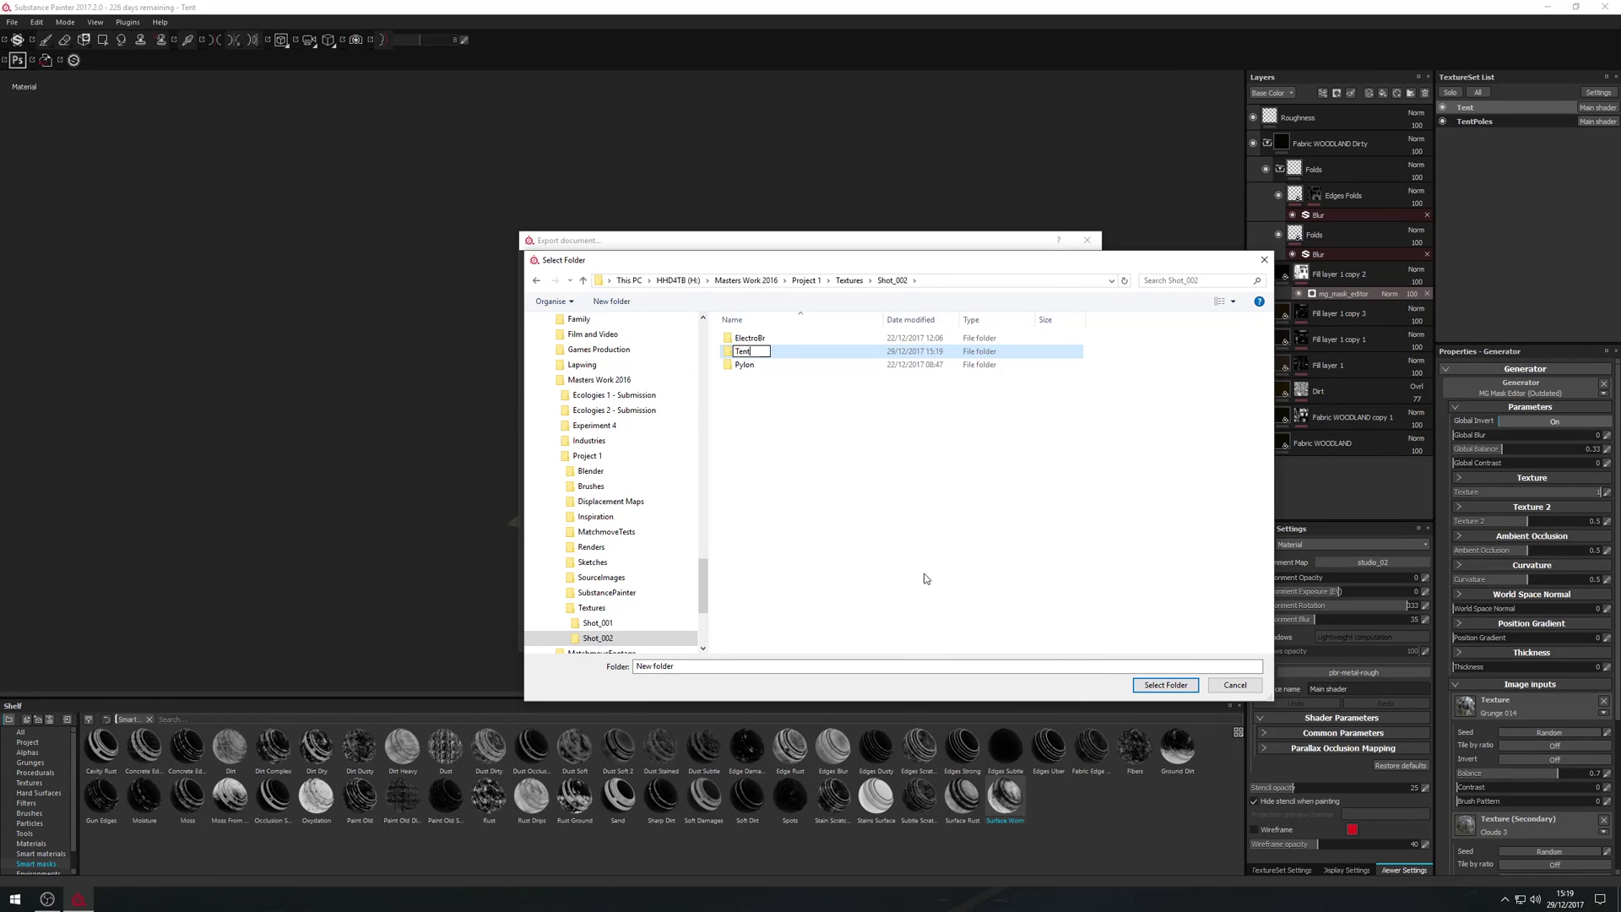
key("Return")
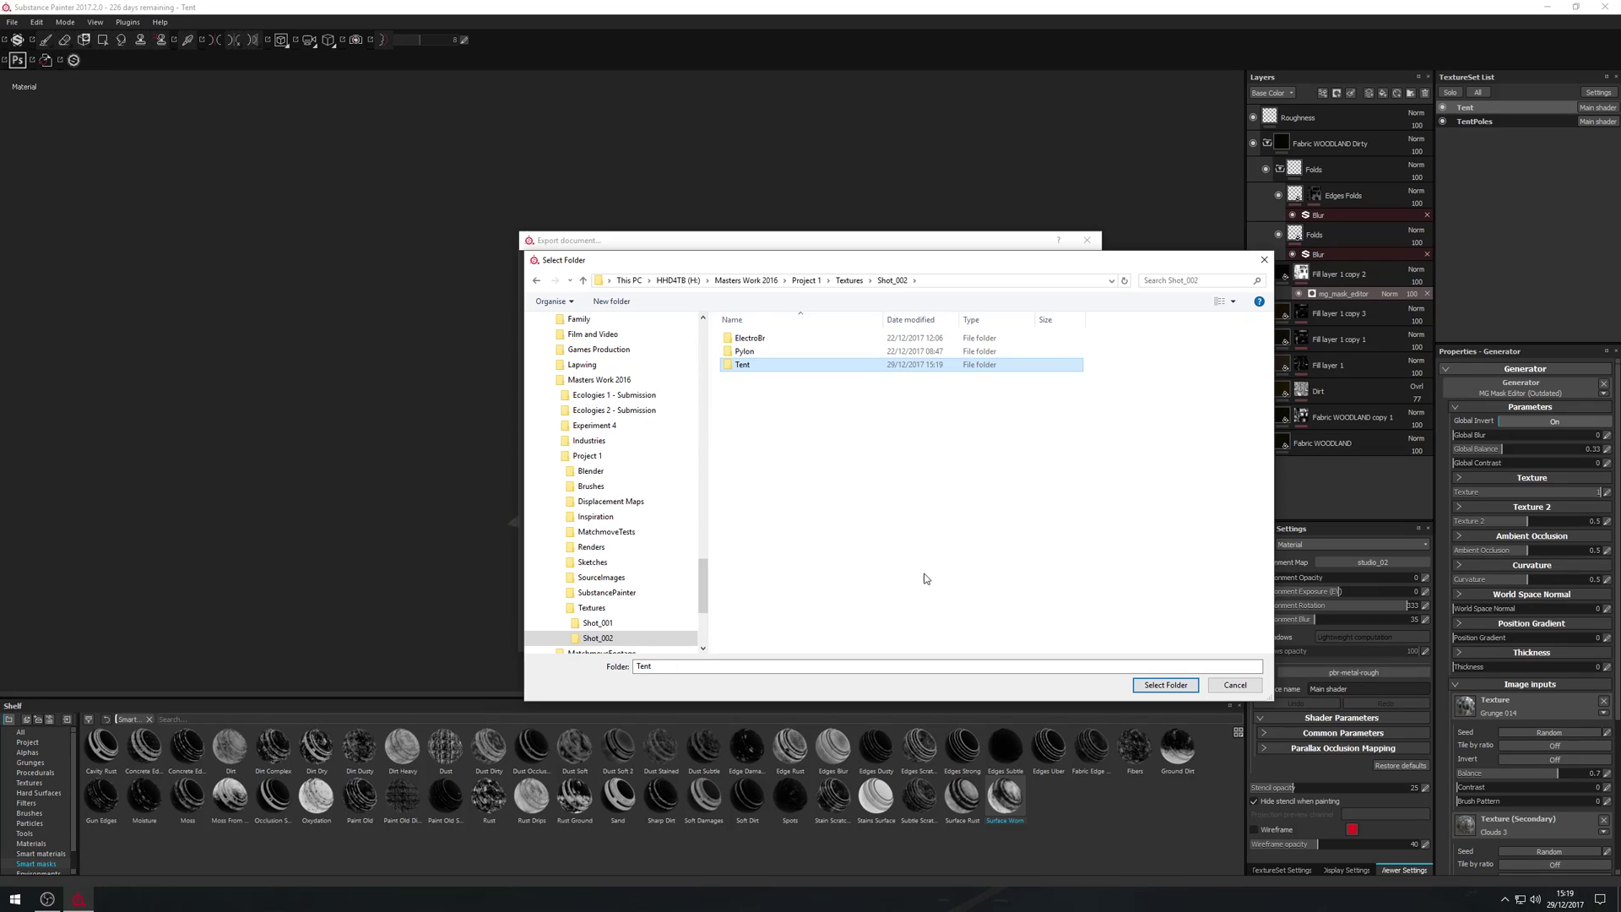
double_click(876, 366)
left_click(1174, 684)
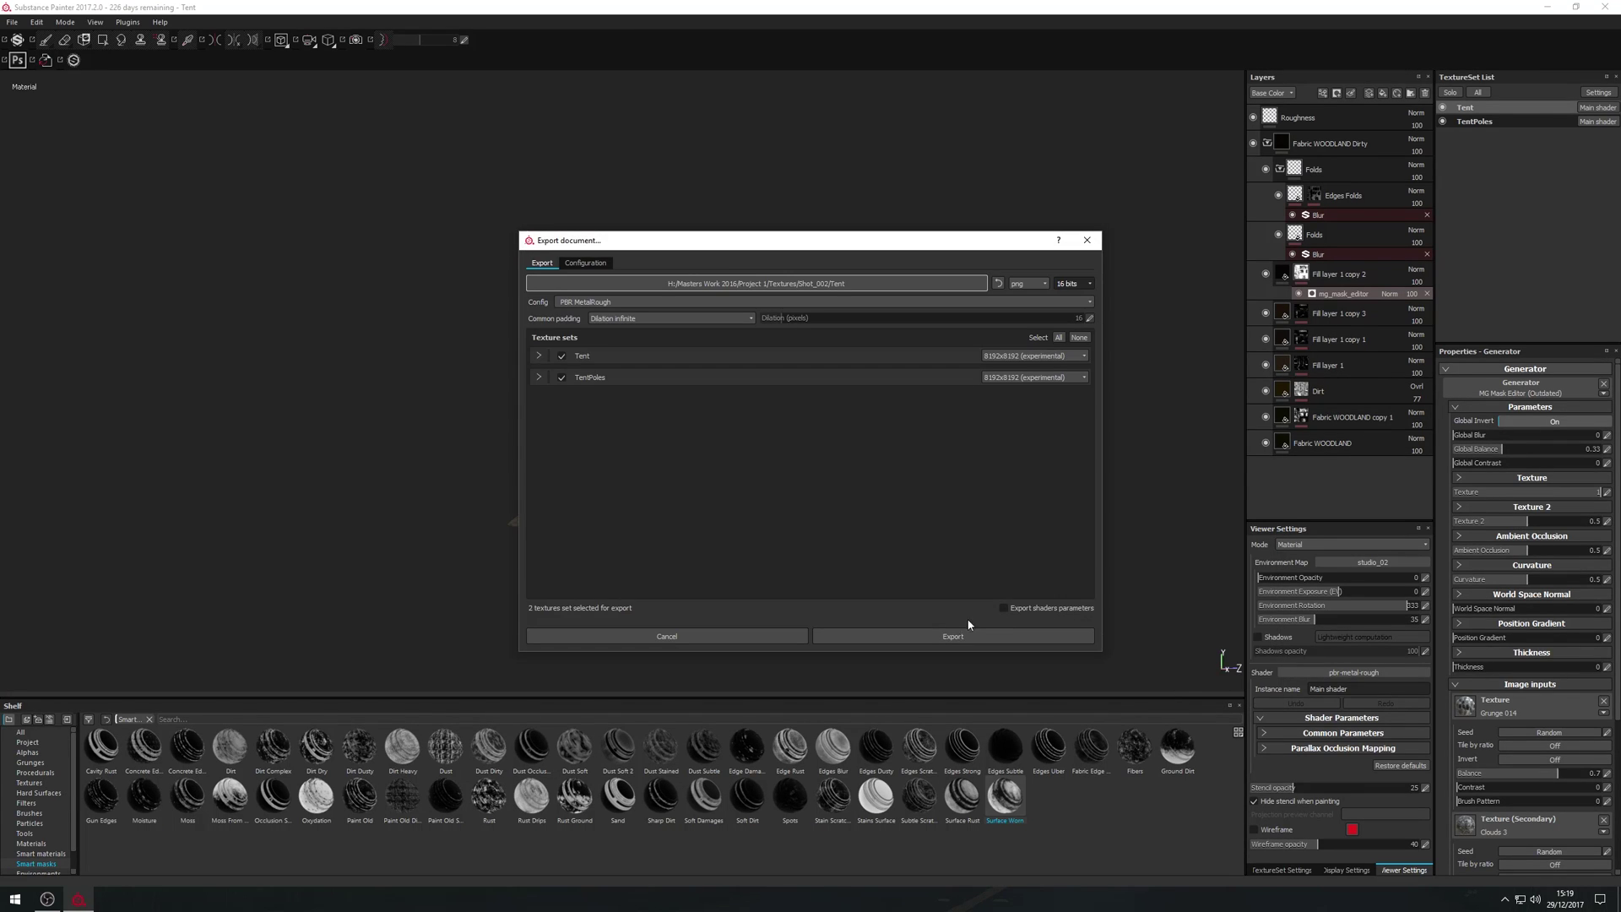
left_click(952, 636)
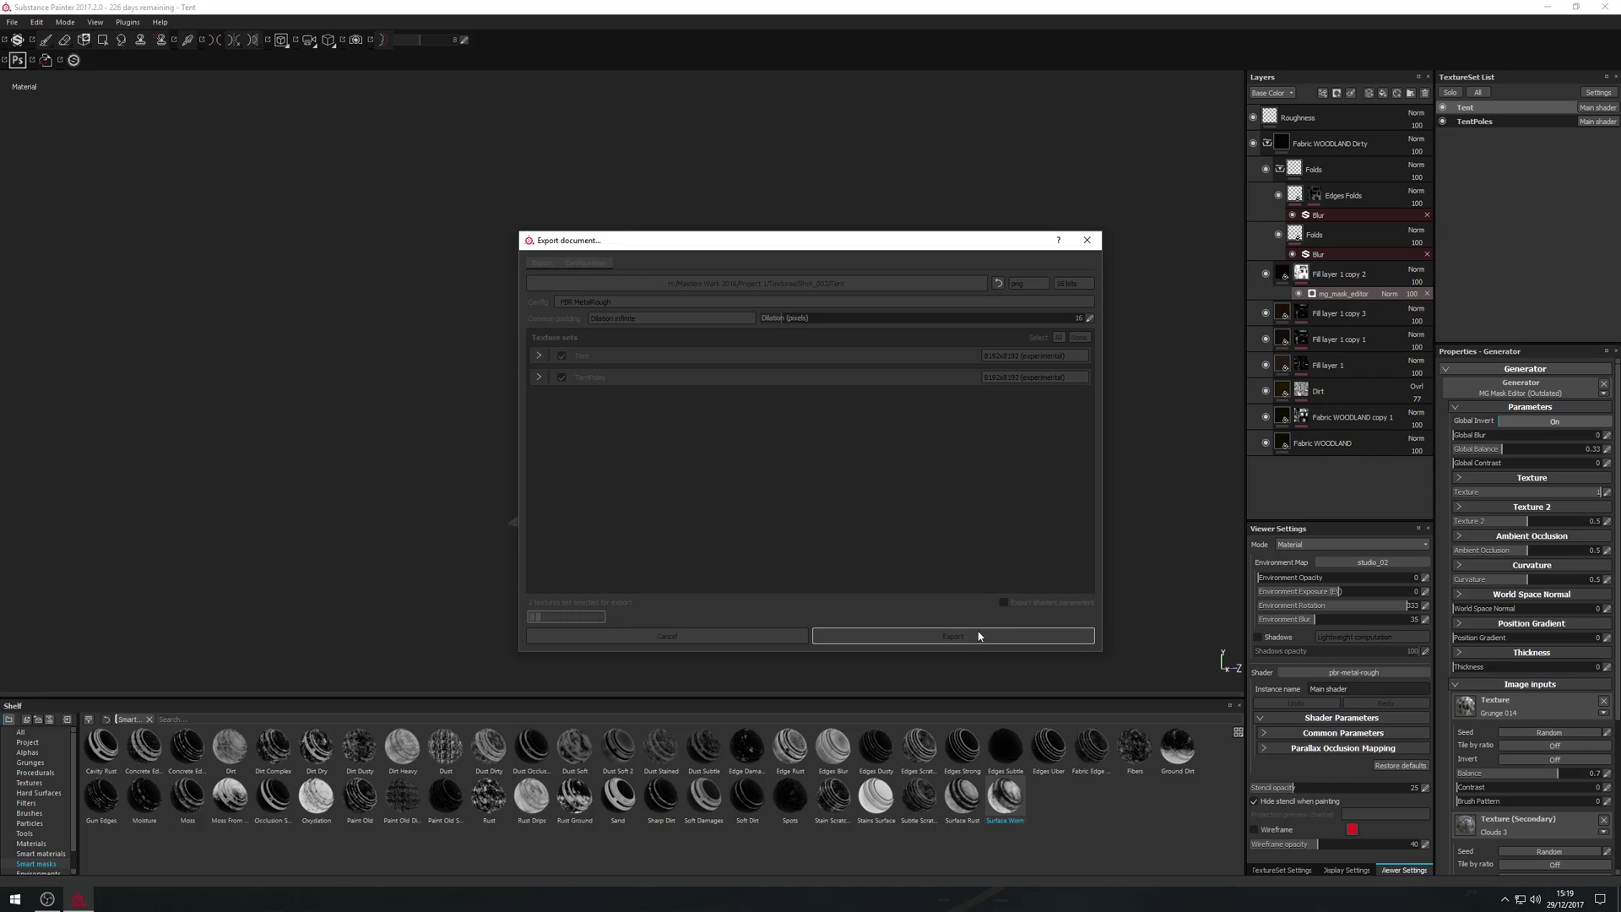